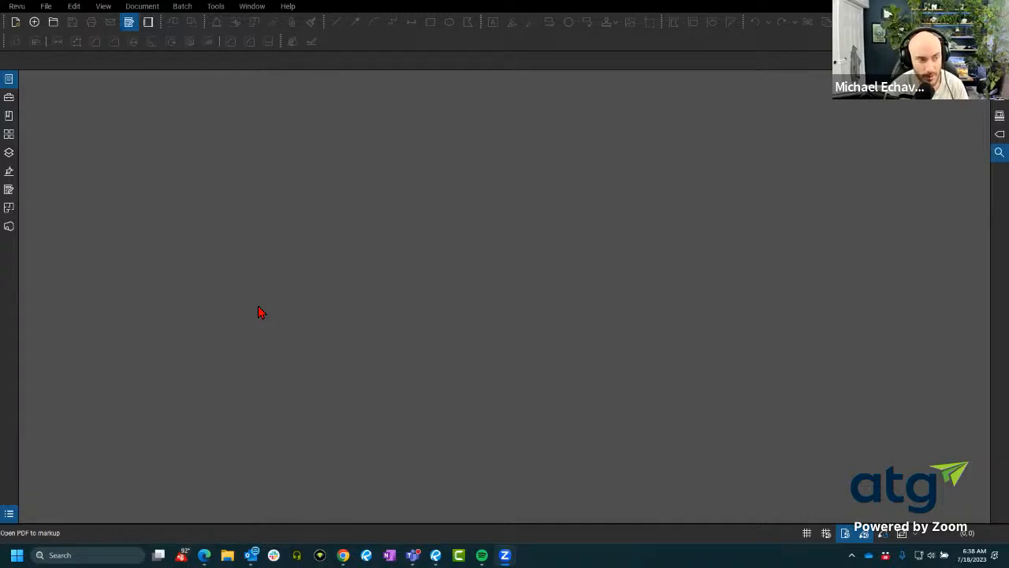
- Open the pinned Samtec.pdf, look through its page thumbnails, and close the document
click(9, 78)
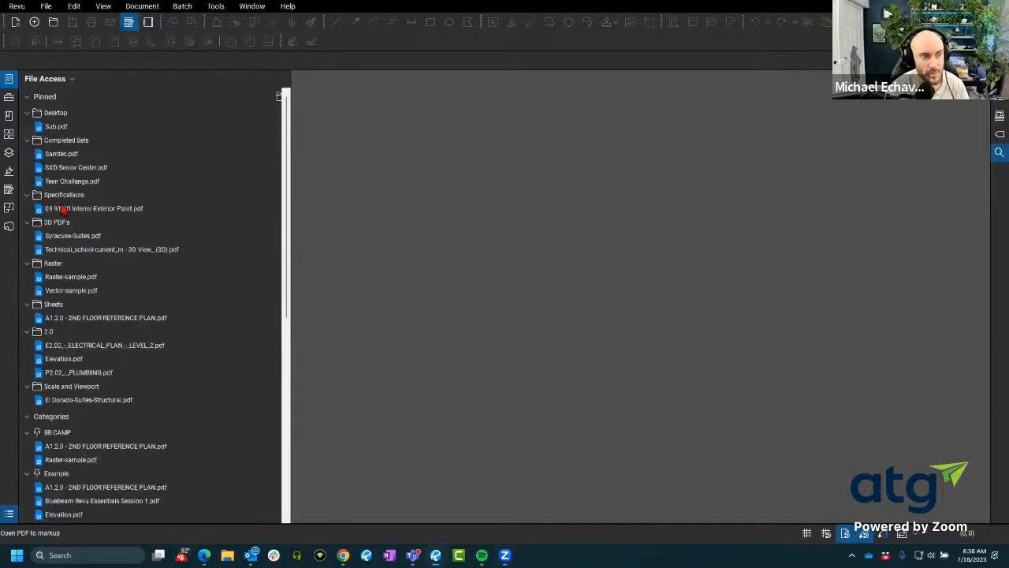
click(61, 154)
click(10, 134)
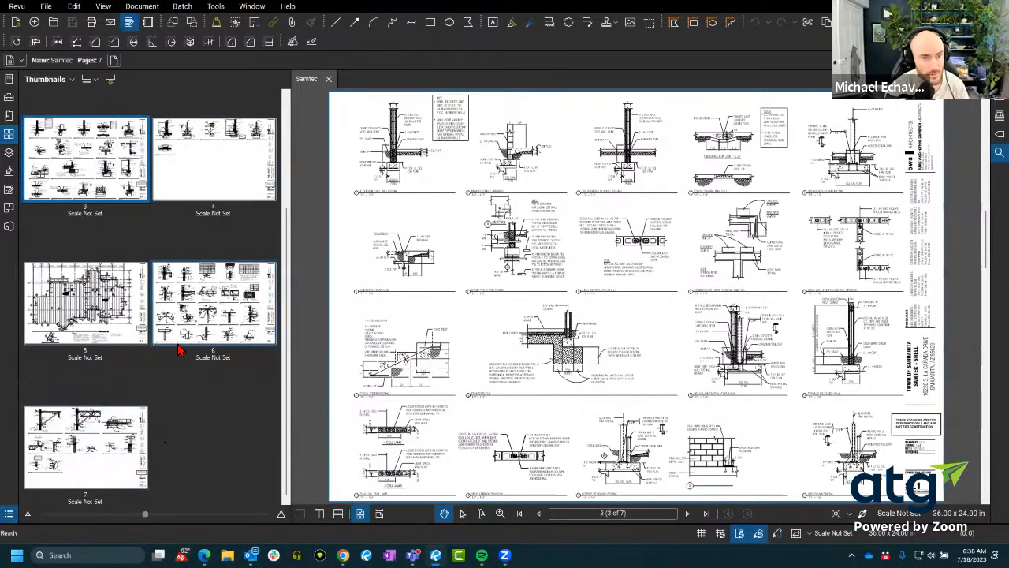
scroll(180, 347, up, 2)
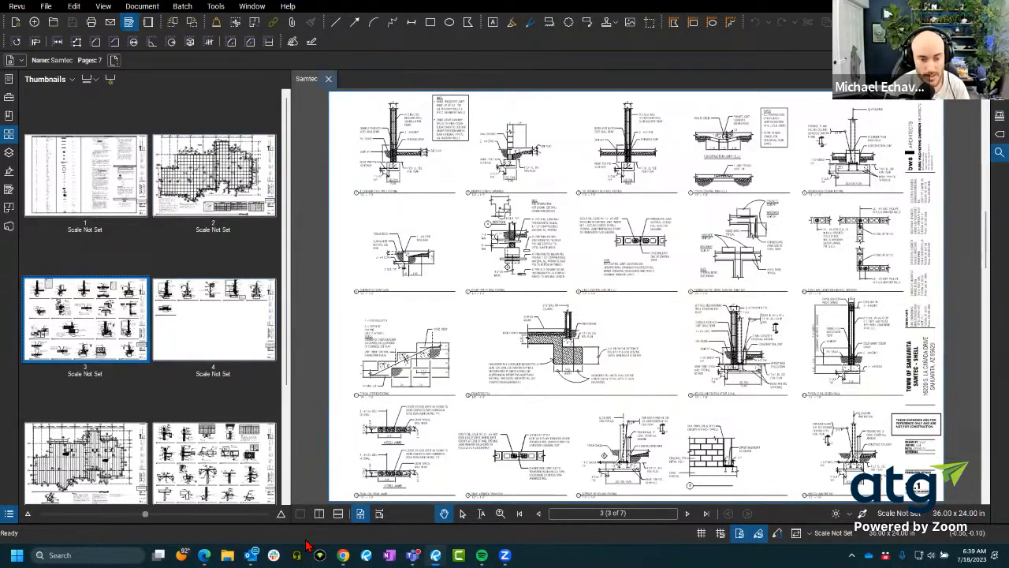
key(ctrl+w)
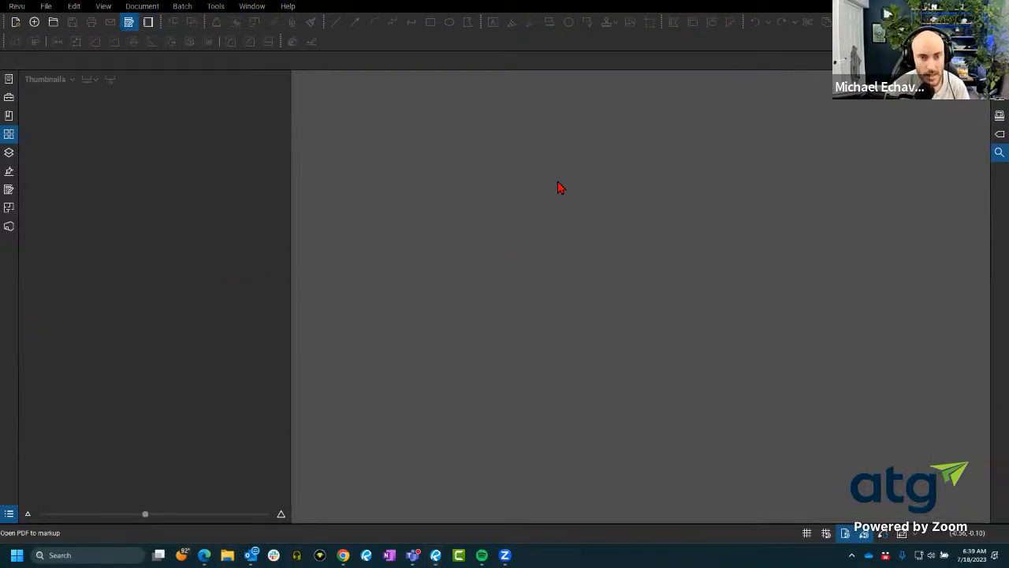
- Browse in File Explorer to the Creating Sets folder inside Demo Documents
key(ctrl+o)
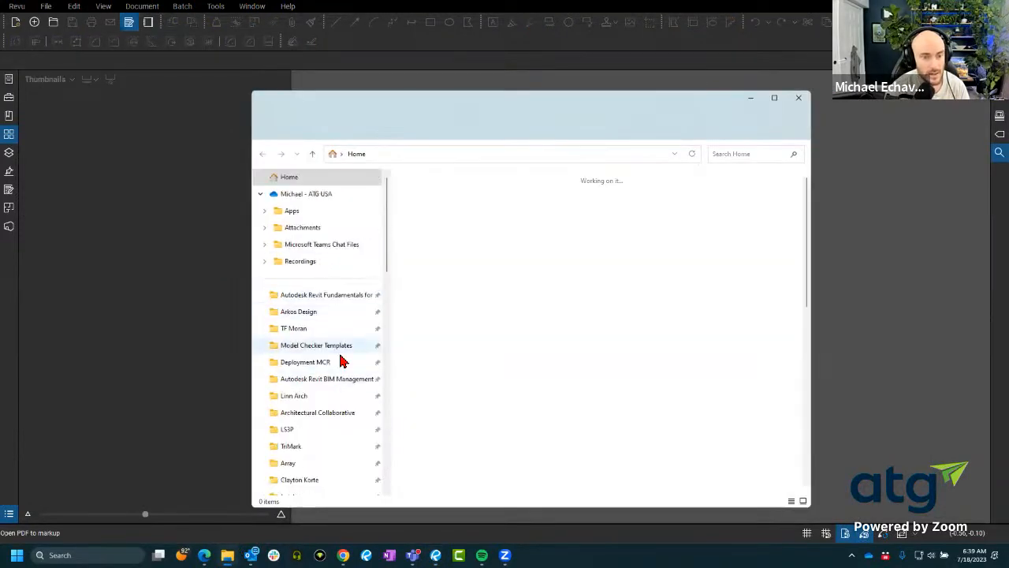
scroll(342, 365, down, 4)
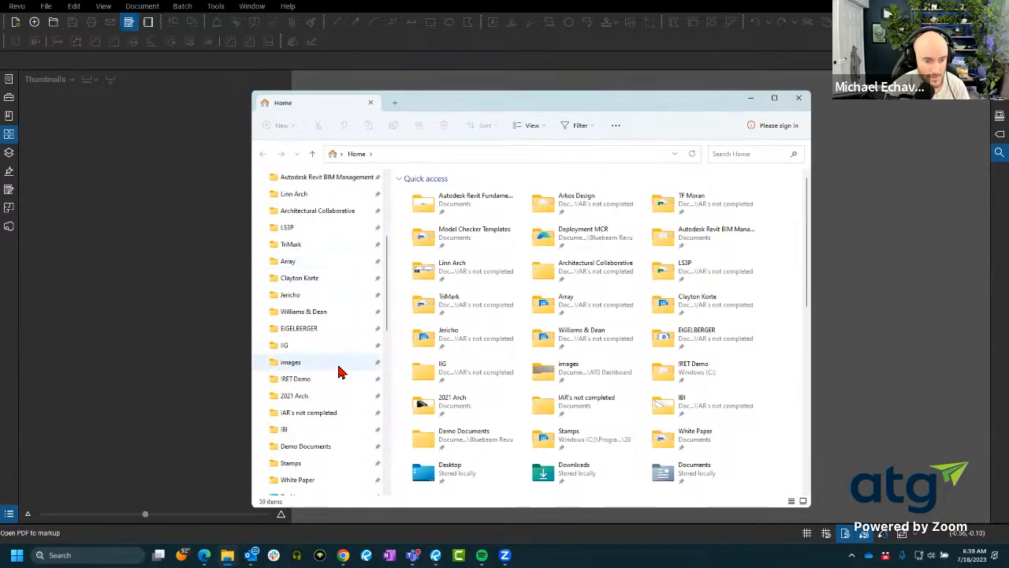
scroll(339, 379, down, 1)
click(334, 411)
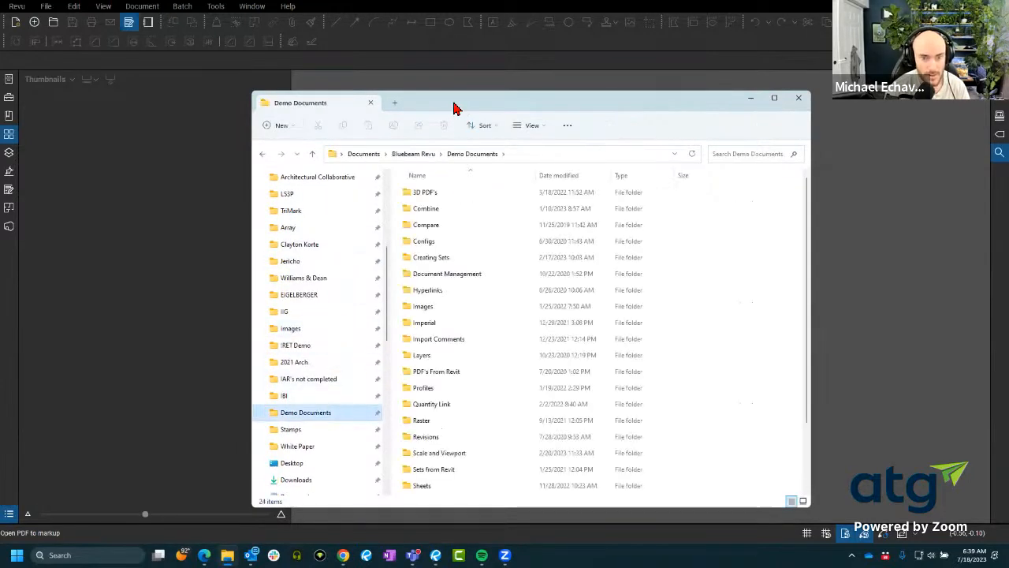
drag(454, 108, 379, 93)
scroll(418, 378, down, 2)
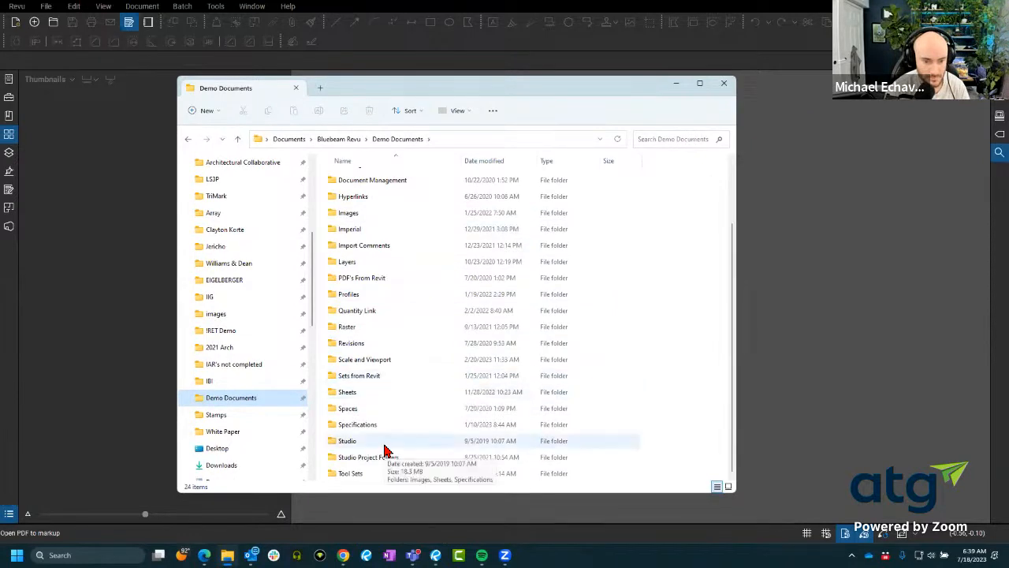
scroll(386, 418, up, 2)
double_click(400, 242)
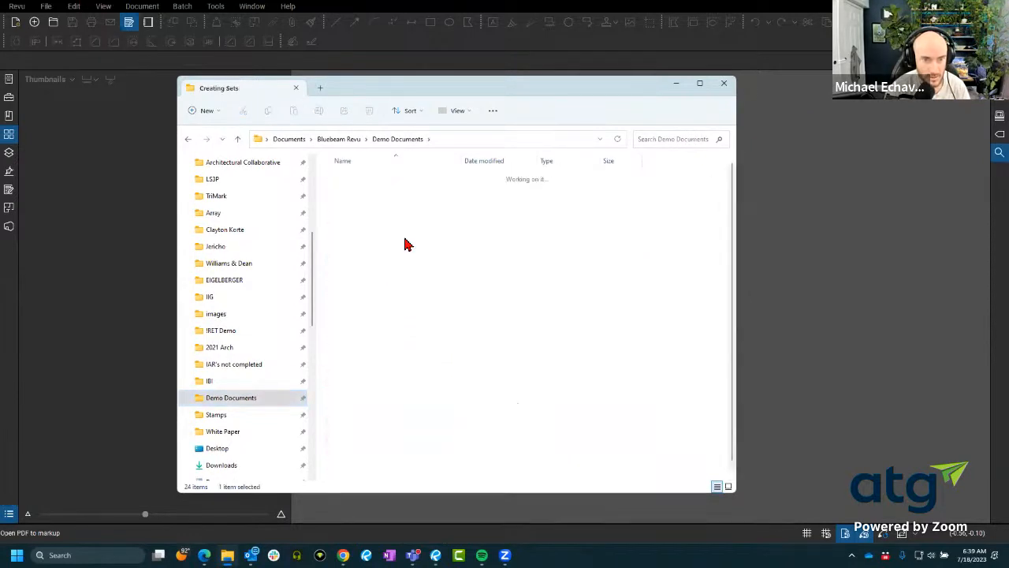
drag(399, 80, 399, 41)
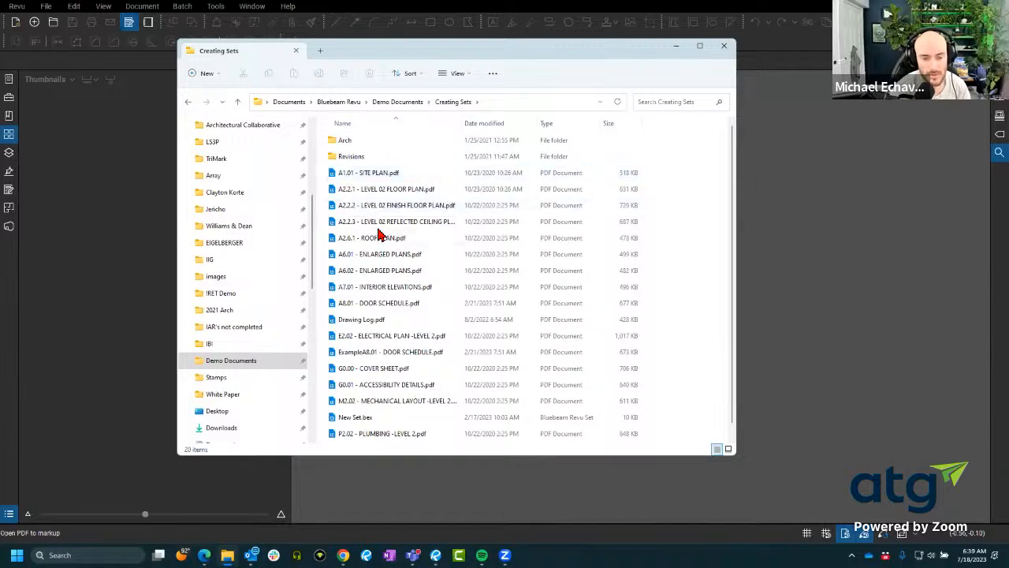
- Open the set file New Set.bex from the Creating Sets folder and dismiss the introductory notice about sets
scroll(387, 244, down, 1)
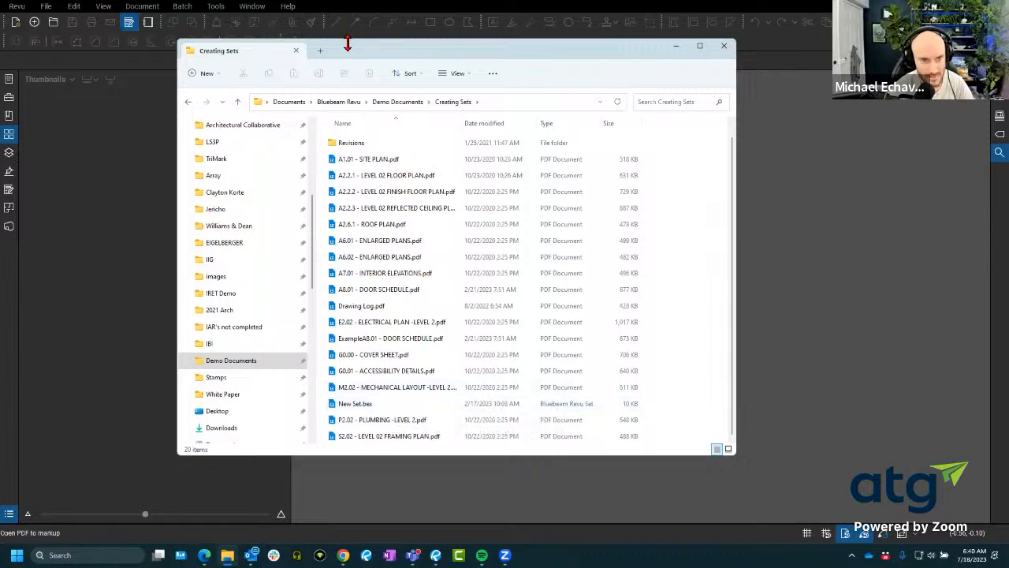
drag(345, 41, 343, 27)
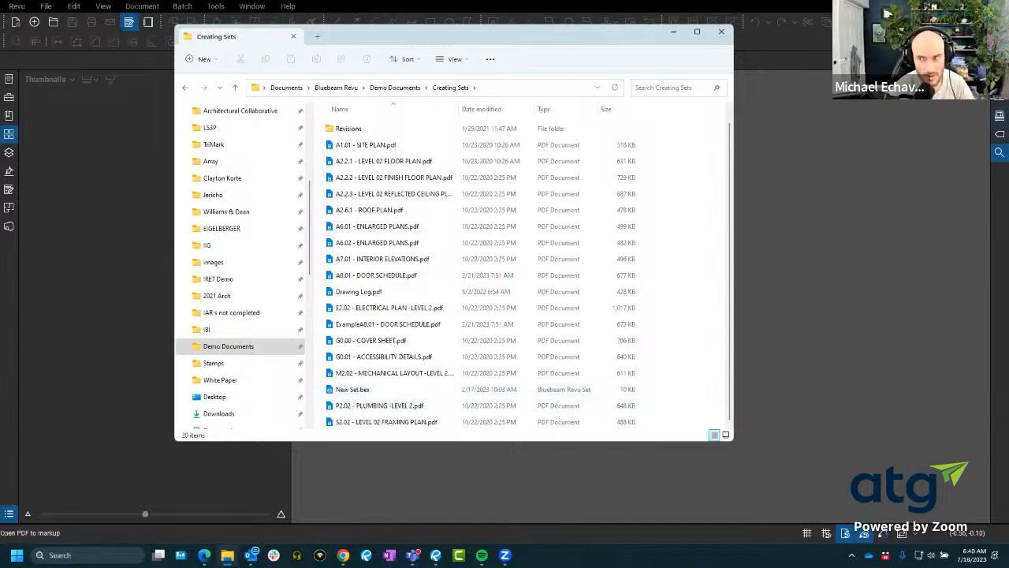
double_click(356, 389)
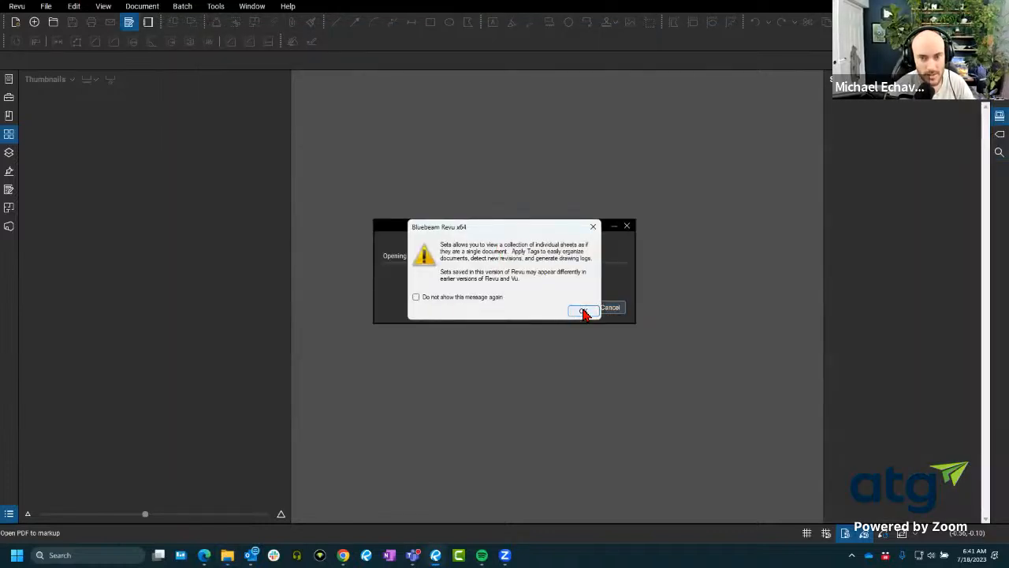
click(583, 311)
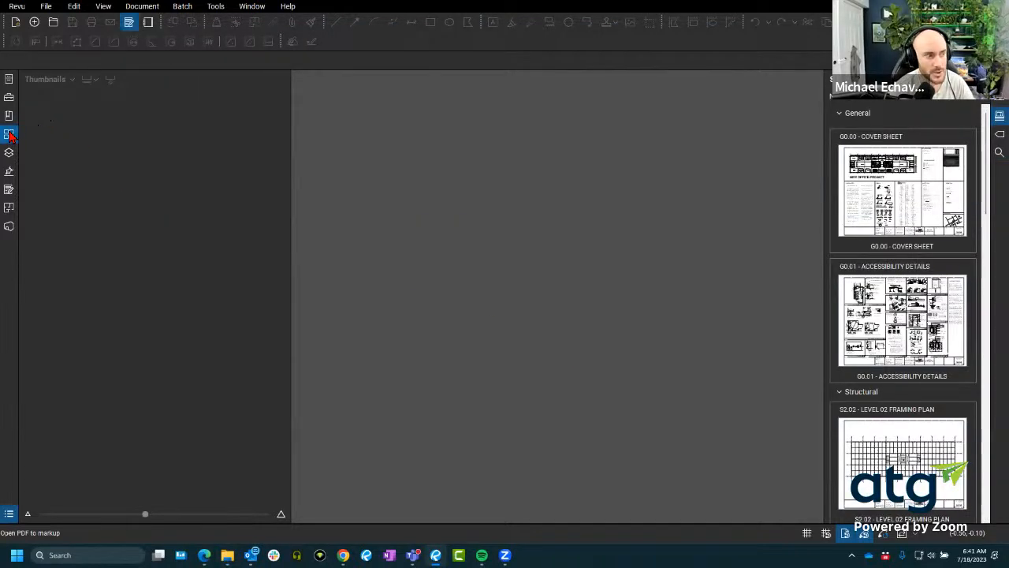
- Make room for the set's sheet list by hiding the page thumbnails, and collapse the General, Structural and Architectural categories
click(8, 135)
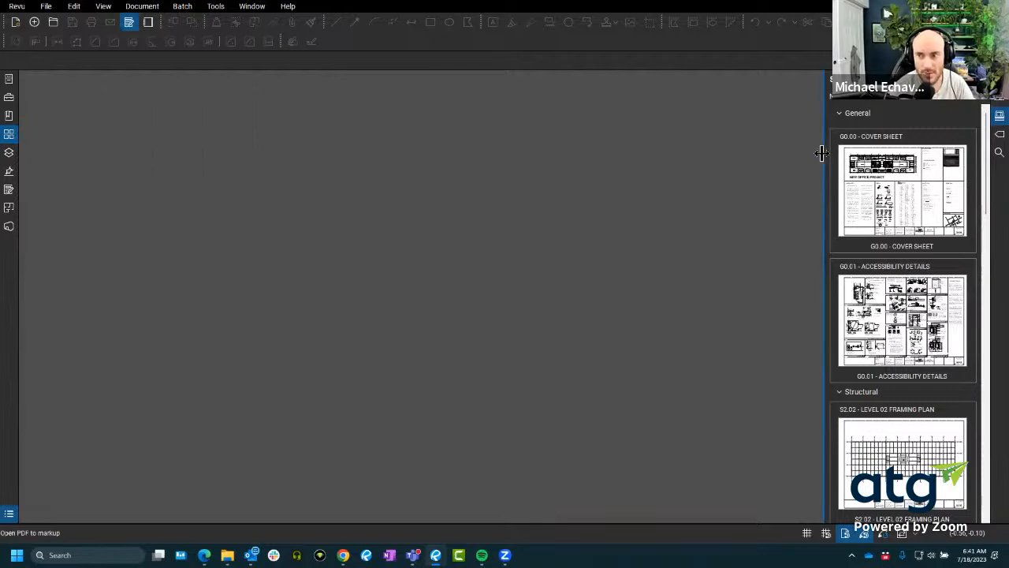
drag(821, 153, 525, 165)
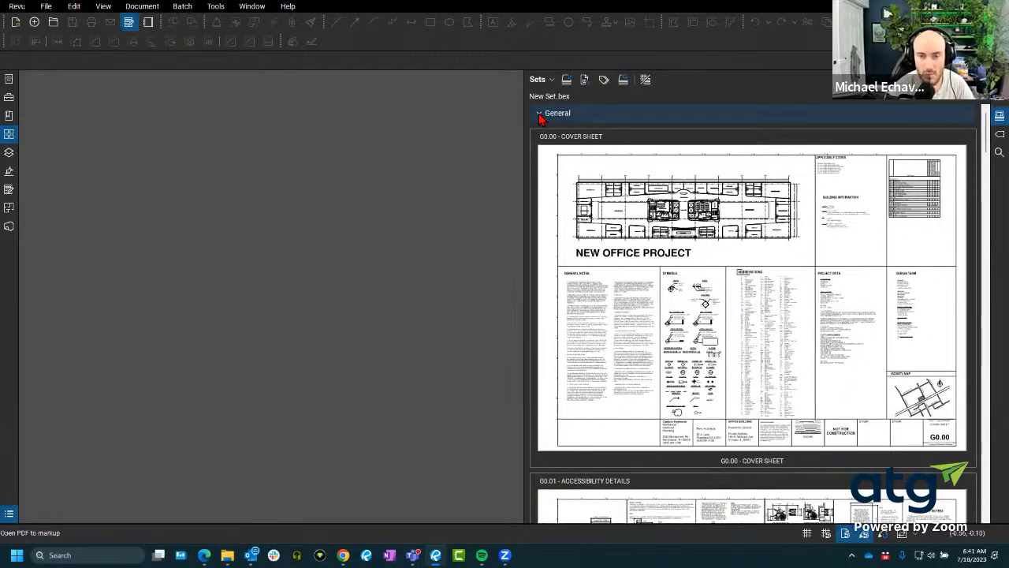
click(540, 113)
click(539, 132)
click(540, 152)
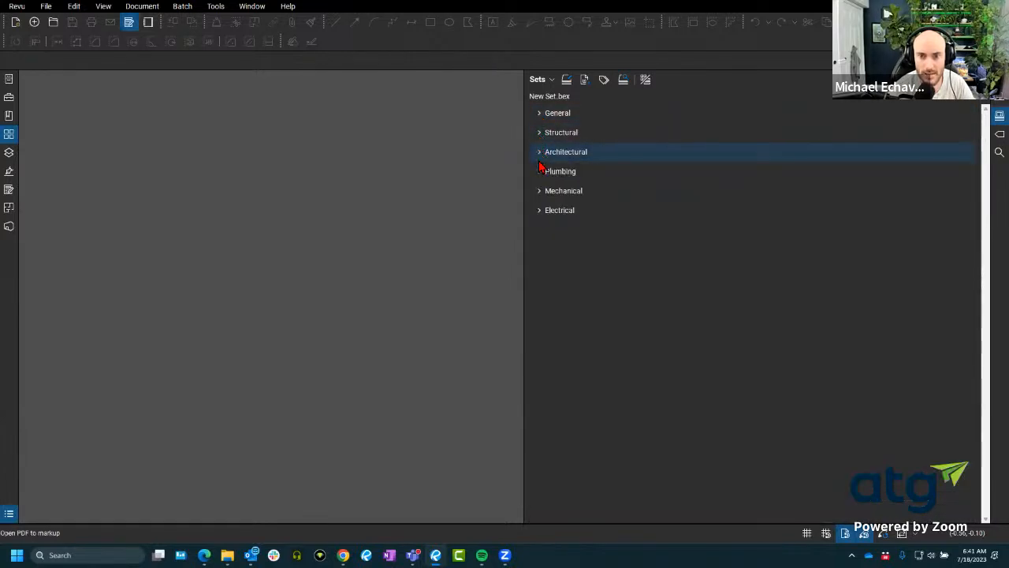
- Open the G0.00 cover sheet from the General category and enlarge the document view
click(539, 118)
click(636, 207)
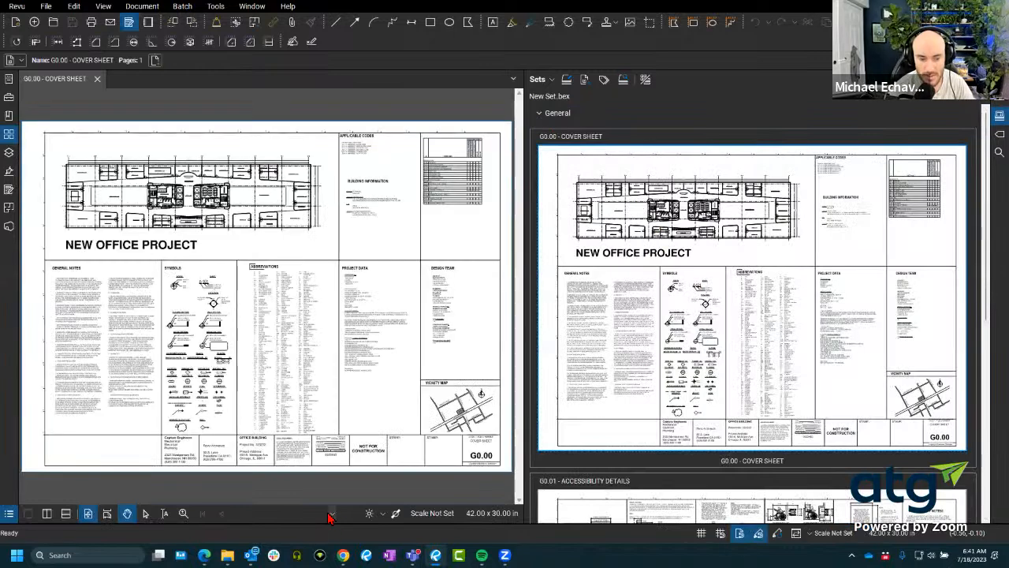
click(331, 514)
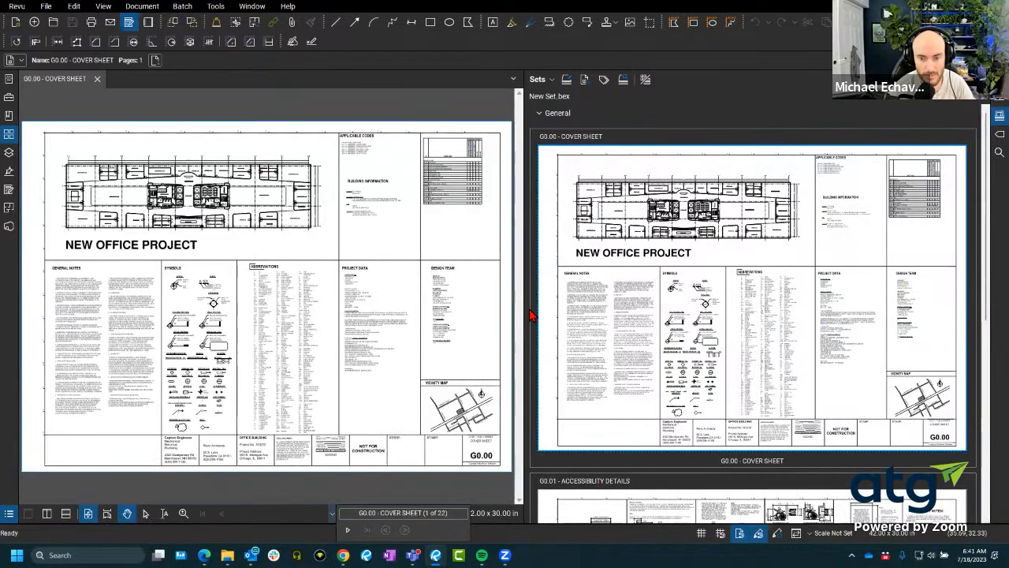
drag(523, 310, 663, 311)
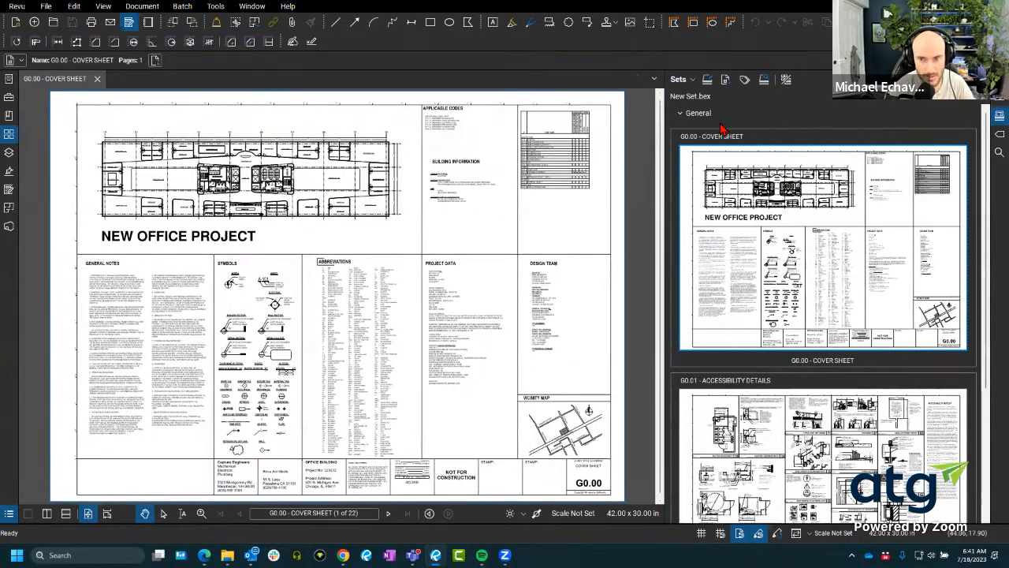
- Advance to the set's next sheet, G0.01 Accessibility Details, and view the whole sheet
click(389, 513)
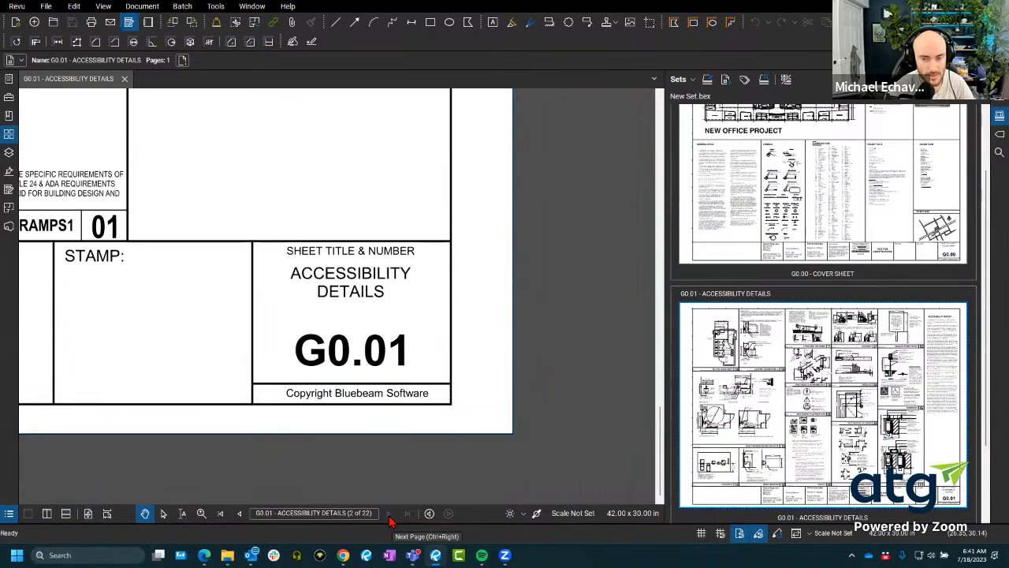
scroll(431, 437, down, 6)
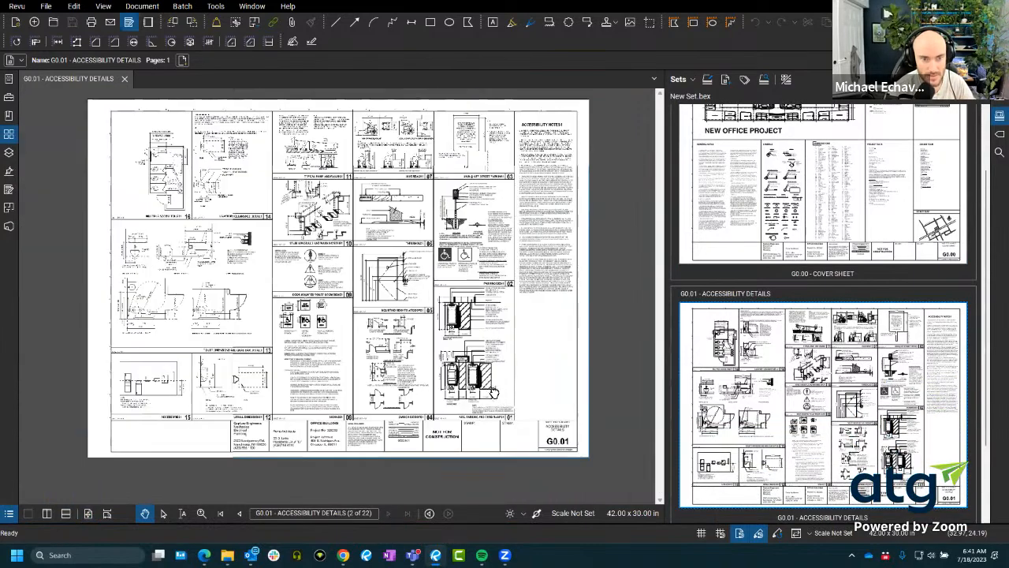
scroll(300, 237, up, 2)
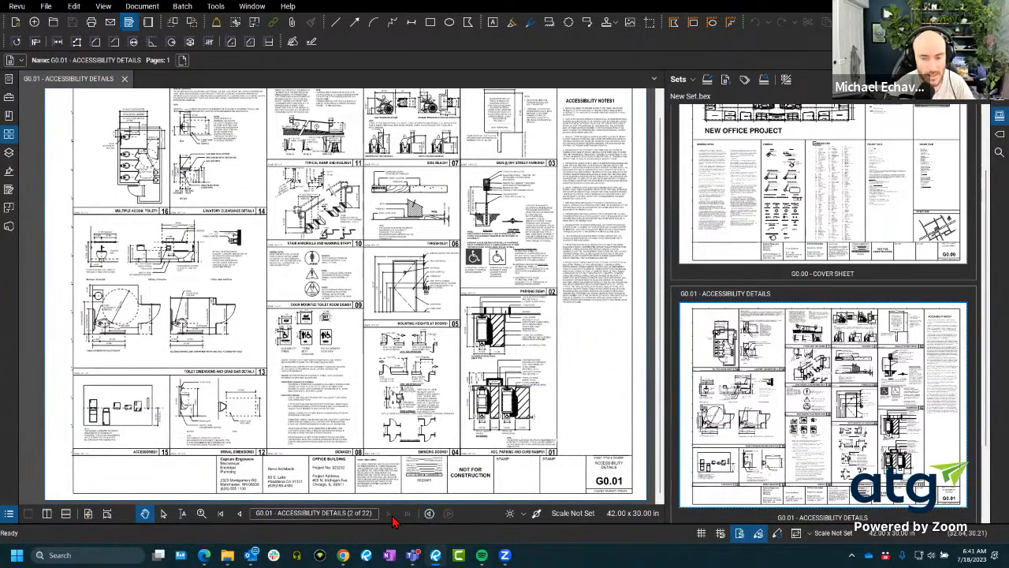
scroll(738, 441, down, 2)
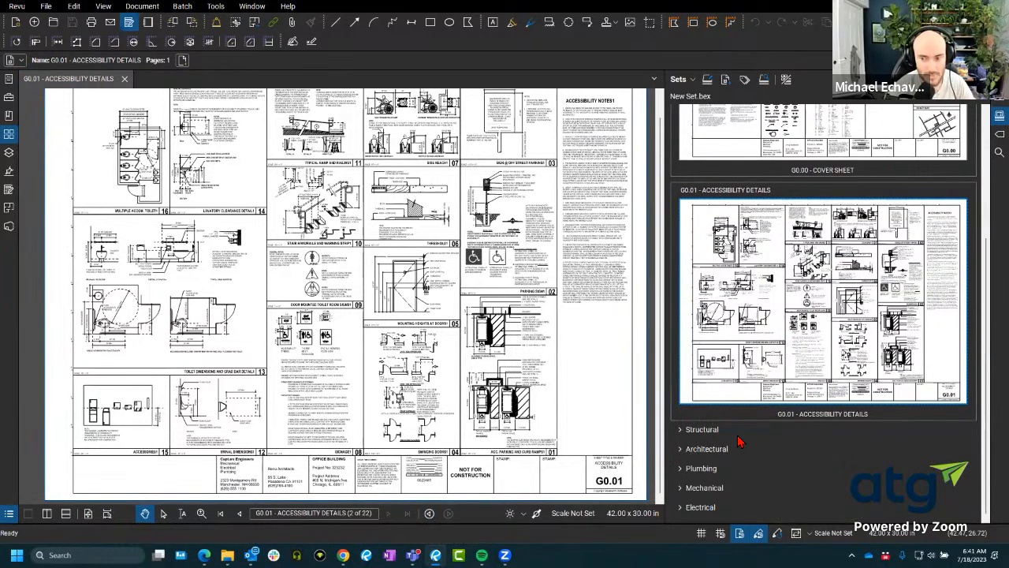
scroll(739, 441, up, 4)
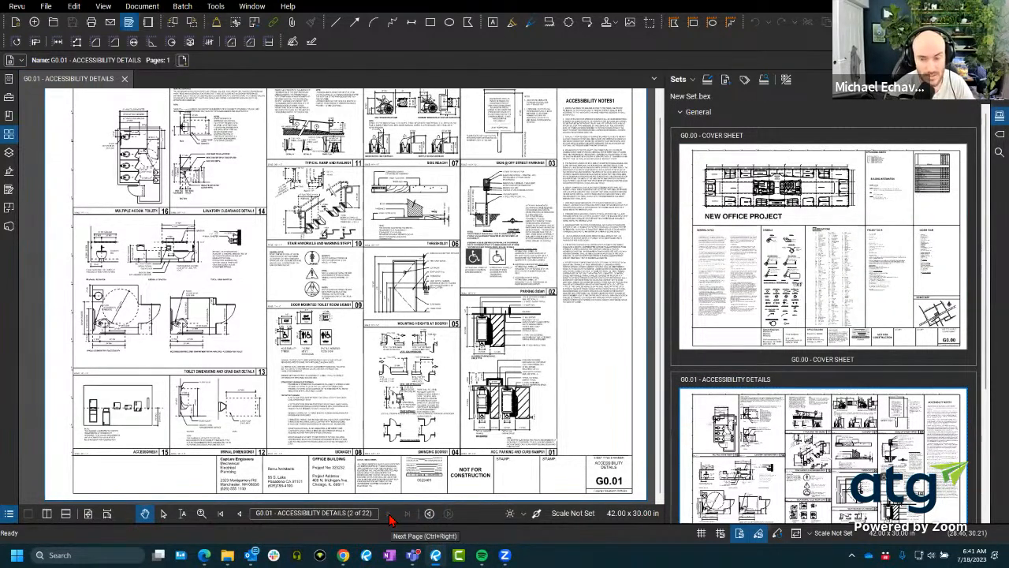
- Collapse General, expand the Structural and Architectural categories, and open the S2.02 Level 02 Framing Plan
click(681, 112)
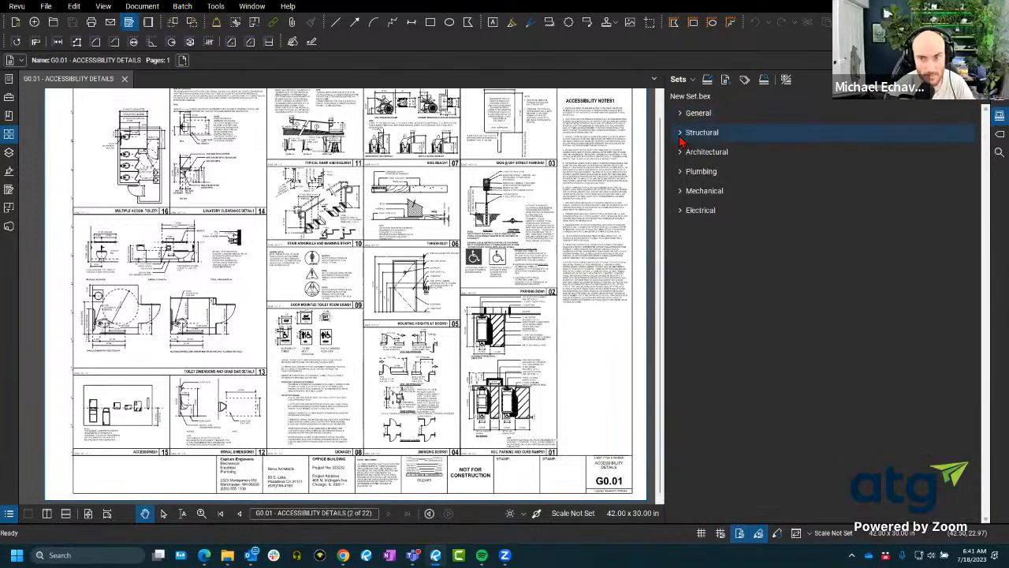
click(680, 134)
click(678, 388)
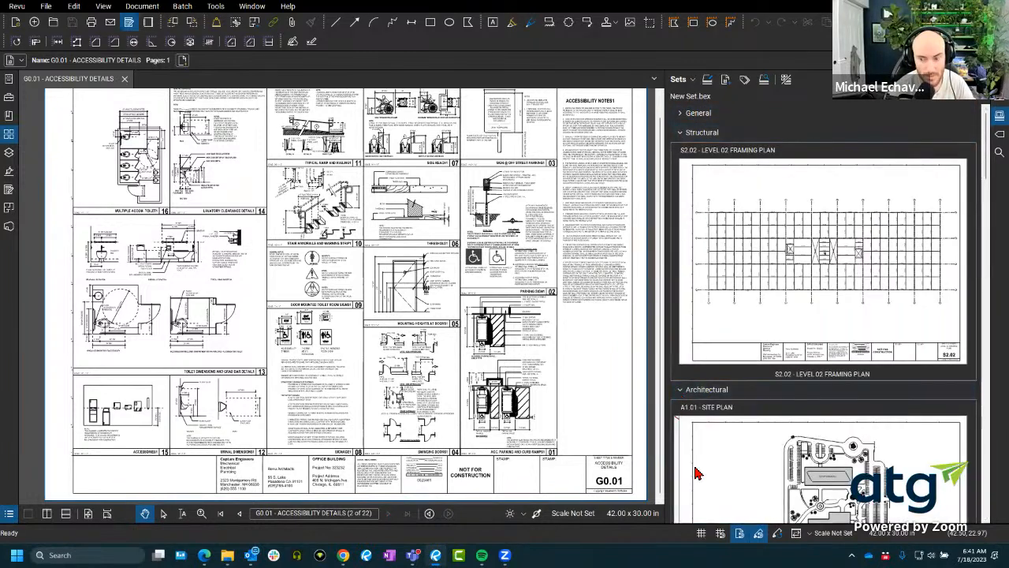
click(764, 273)
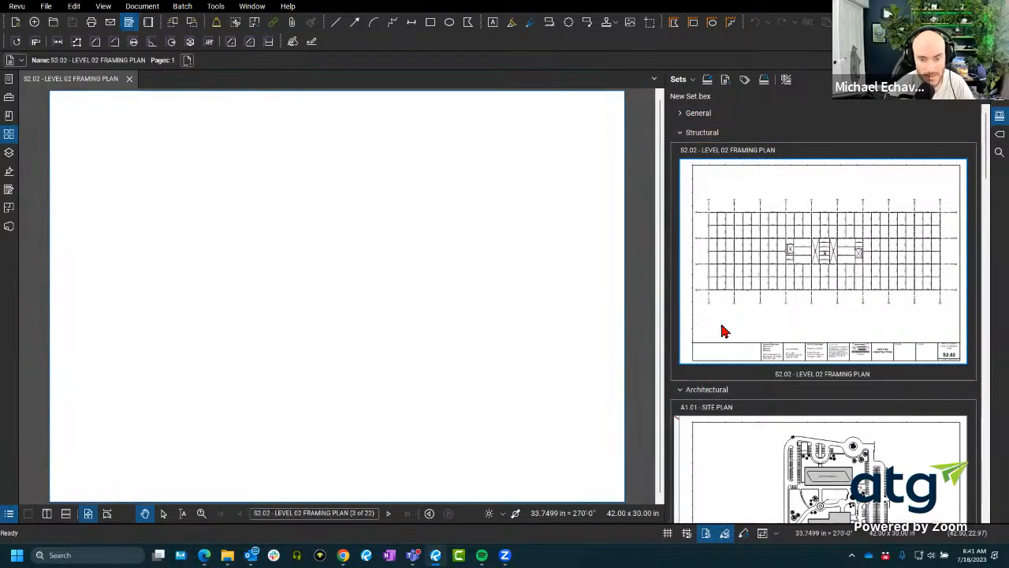
- Advance to the A1.01 Site Plan and switch its thumbnail between the superseded and current revisions
click(388, 513)
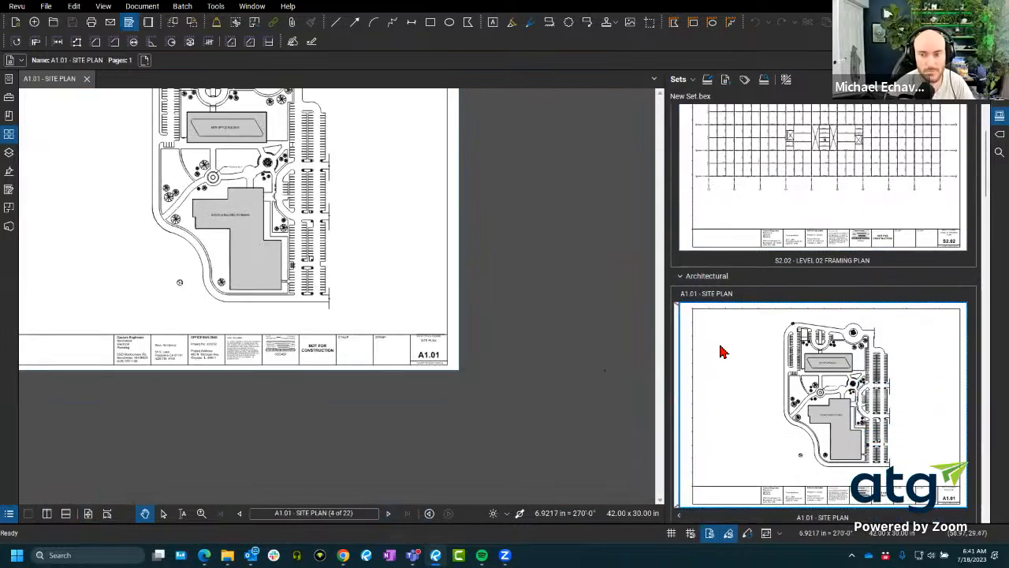
scroll(721, 349, down, 3)
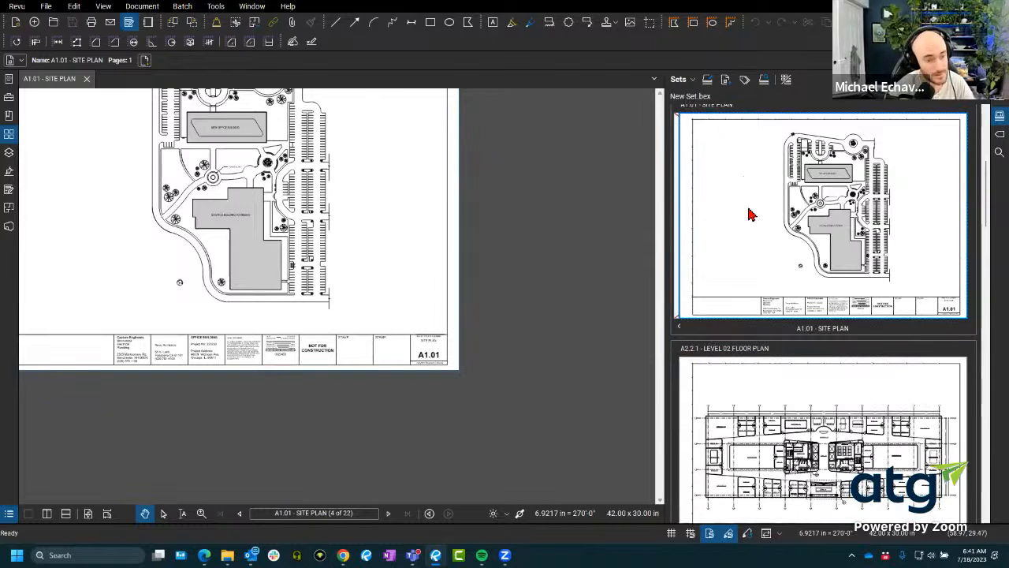
click(679, 327)
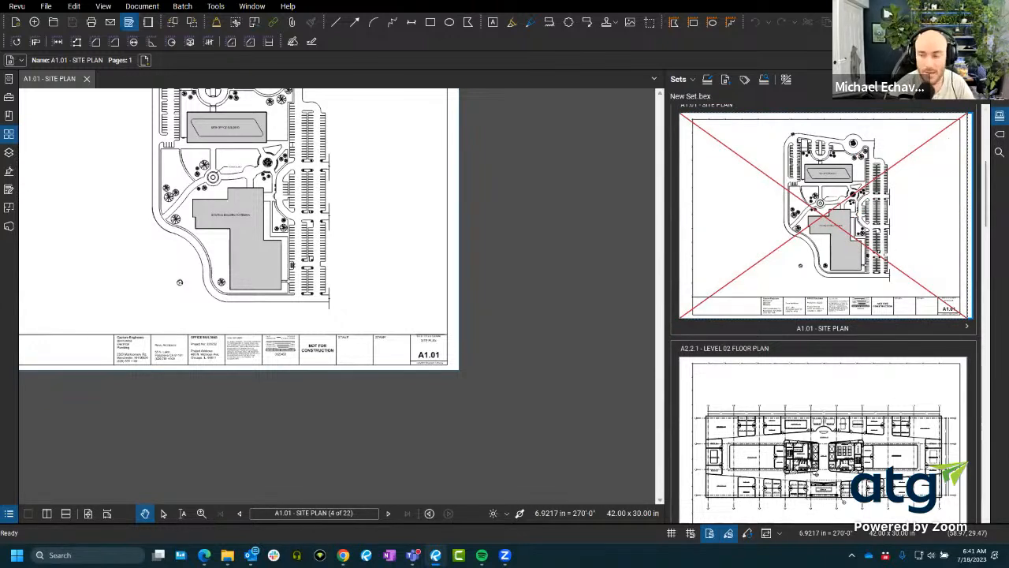
click(966, 327)
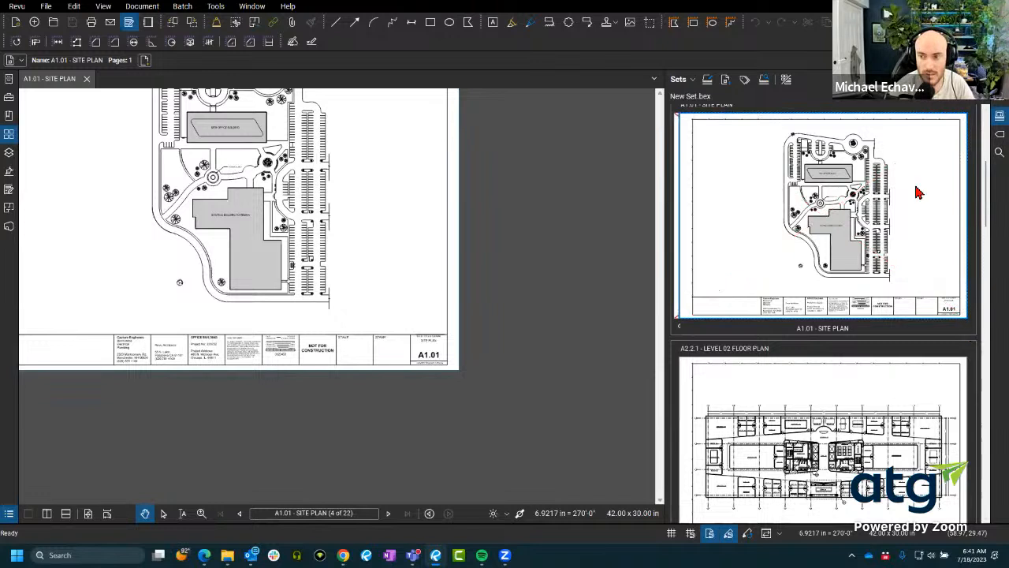
click(679, 329)
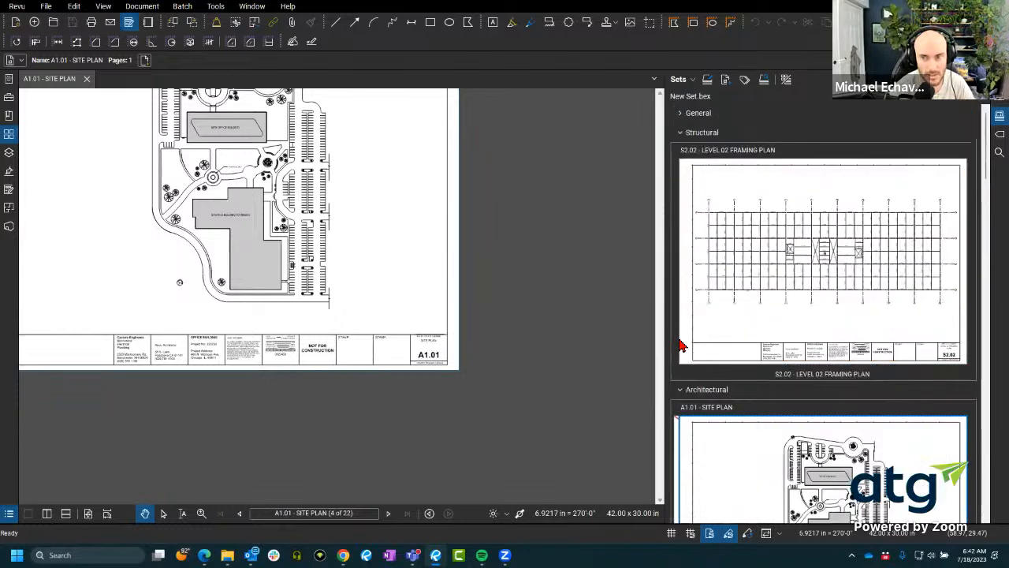
- Collapse the Structural and Architectural categories and expand the Mechanical category
click(679, 132)
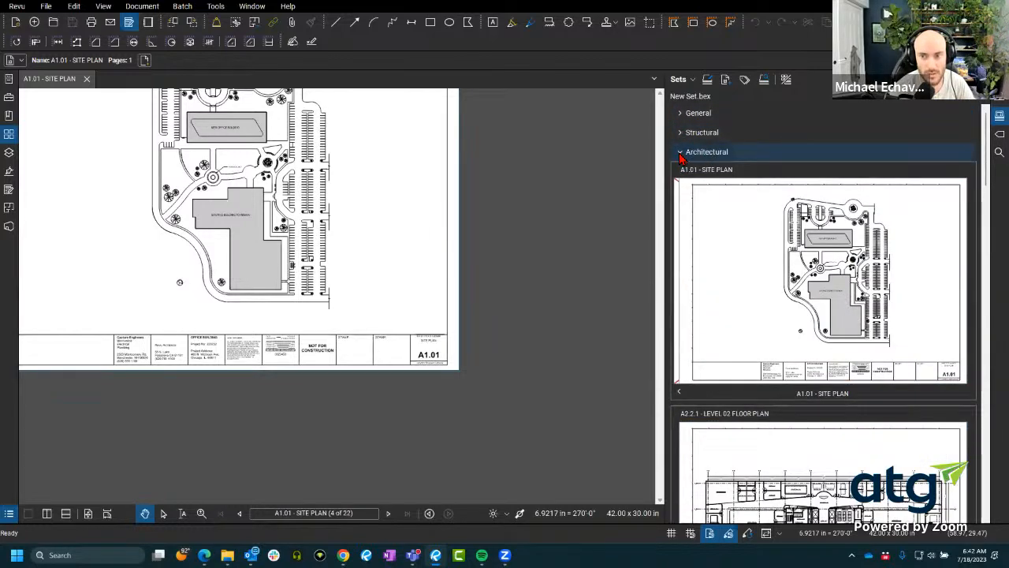
click(679, 151)
click(683, 190)
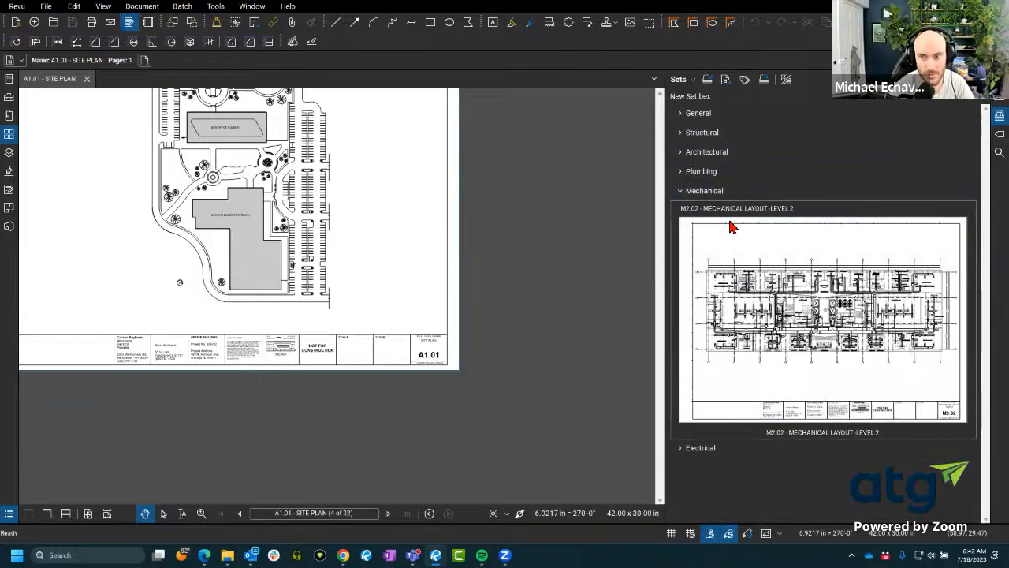
- Expand the General category, open the G0.00 Cover Sheet, and page forward through the set to M2.02 Mechanical Layout
click(681, 115)
click(741, 241)
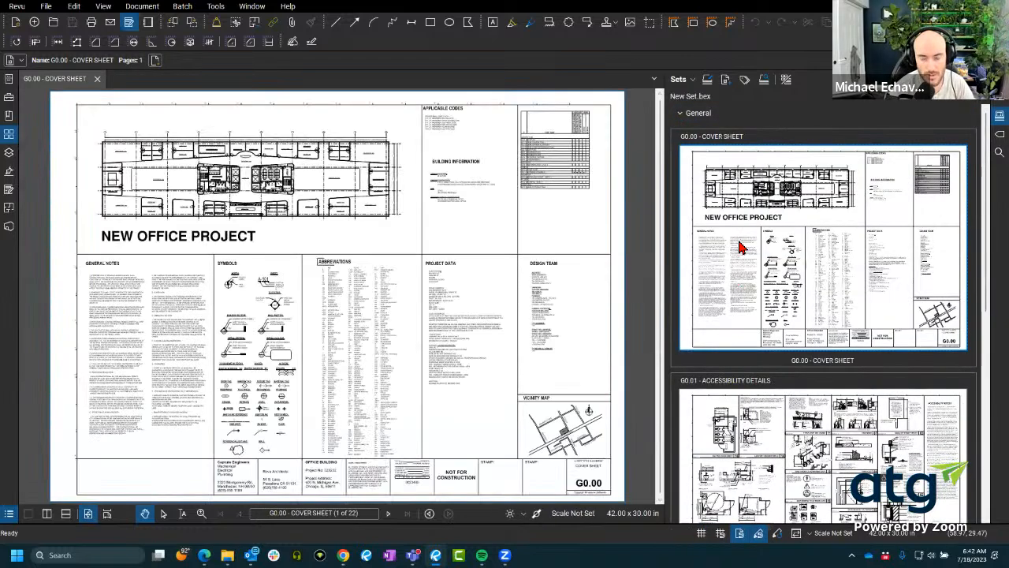
click(389, 514)
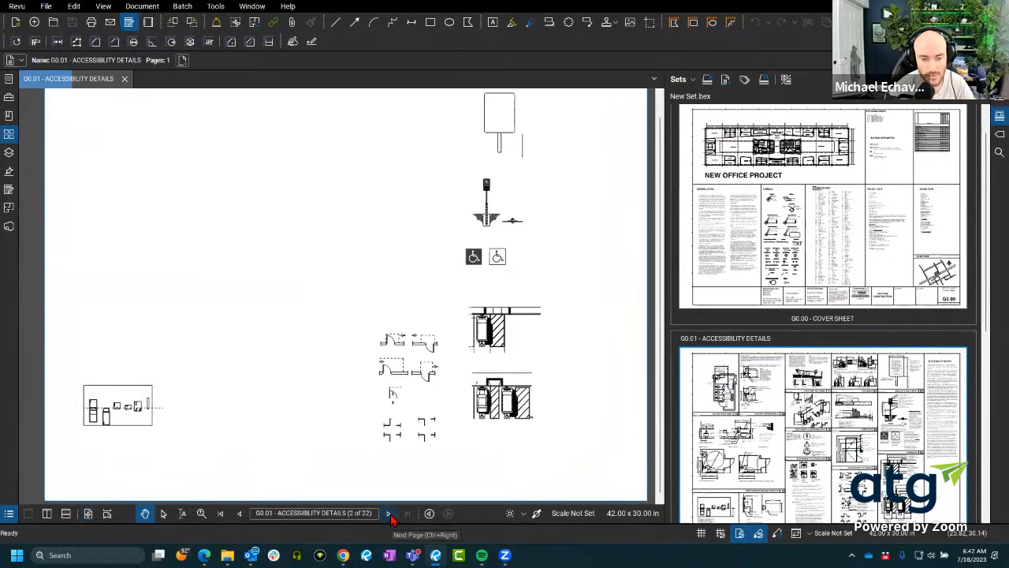
click(390, 514)
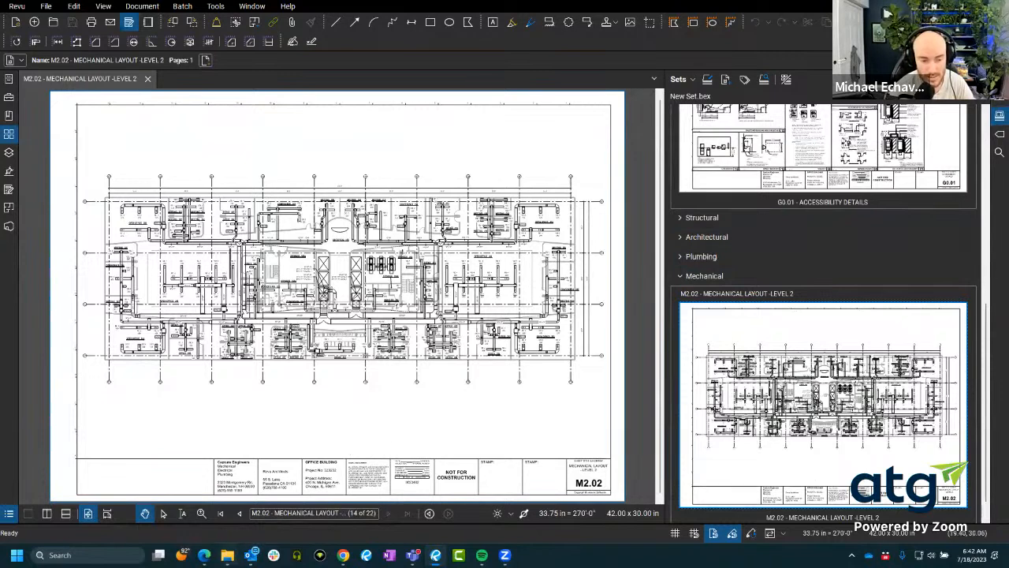
- Check the Creating Sets folder in File Explorer, minimise it, and close the M2.02 sheet and Sets panel in Revu
key(alt+Tab)
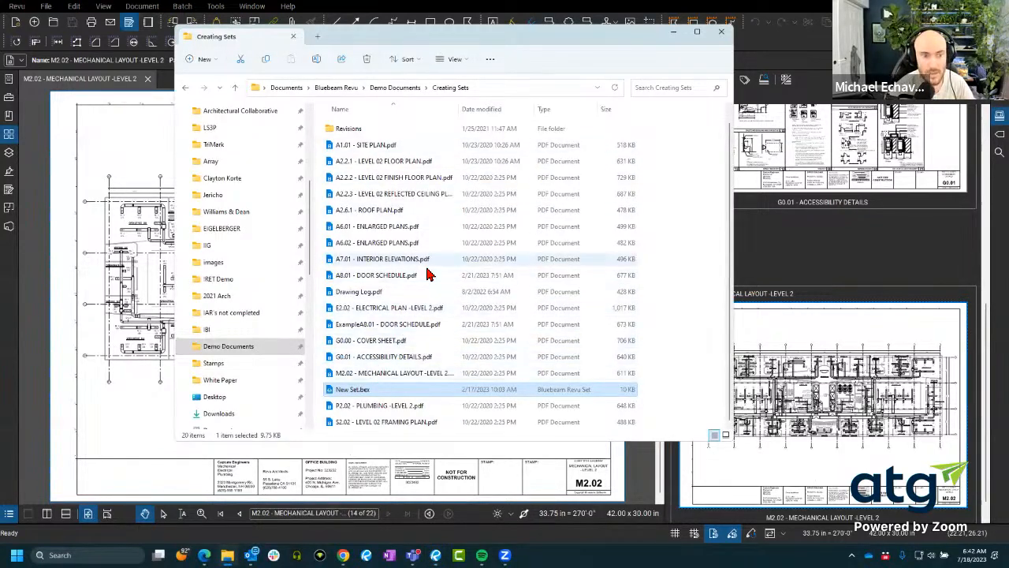
click(674, 33)
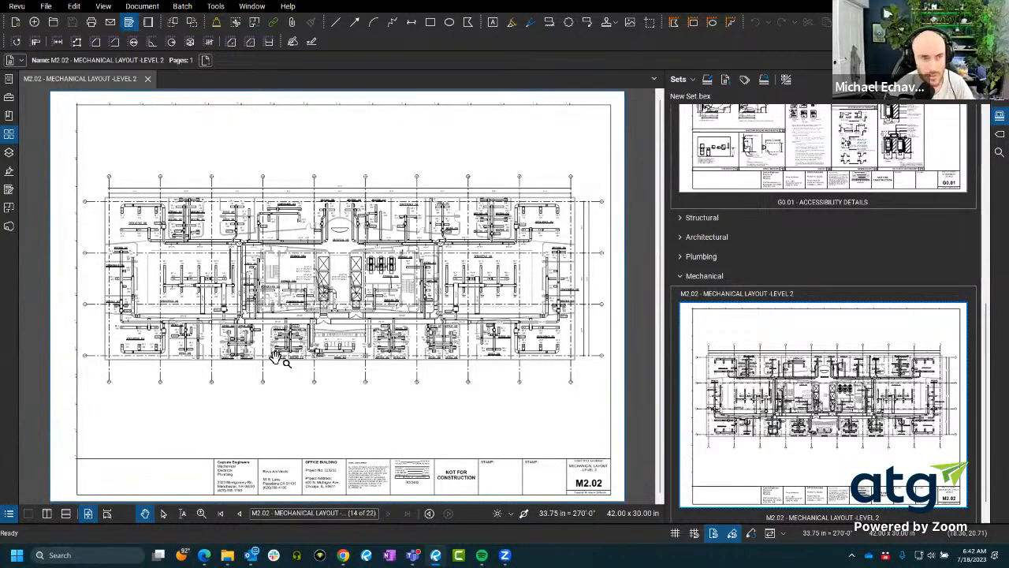
click(149, 81)
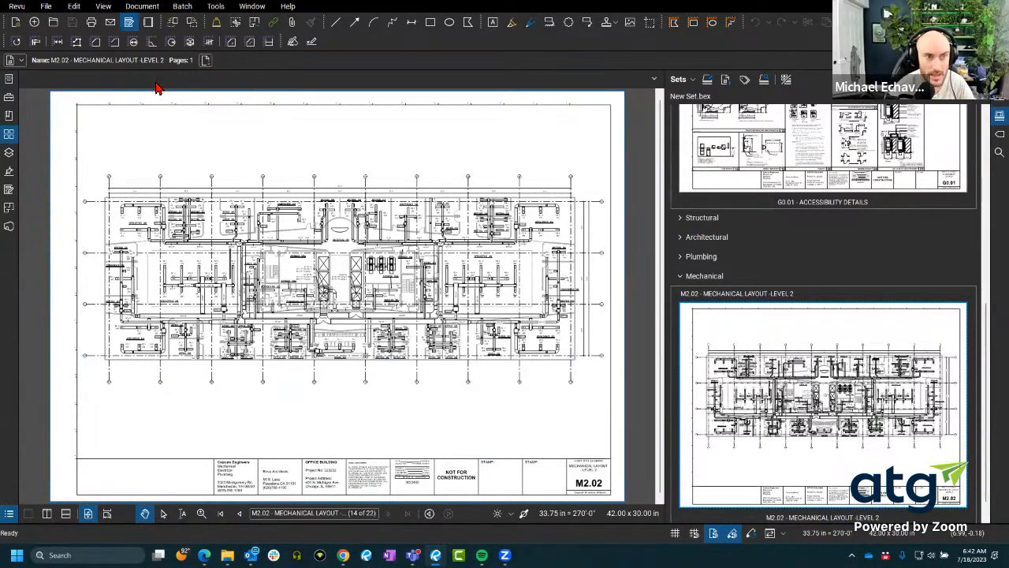
click(999, 115)
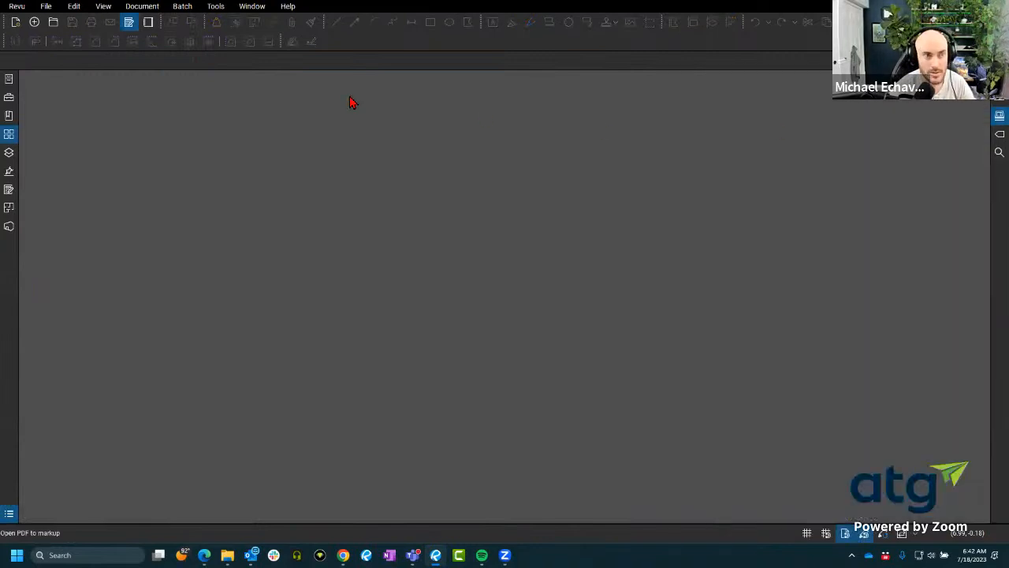
- Open the pinned Samtec.pdf from the Completed Sets folder and show its page thumbnails
click(9, 78)
click(79, 154)
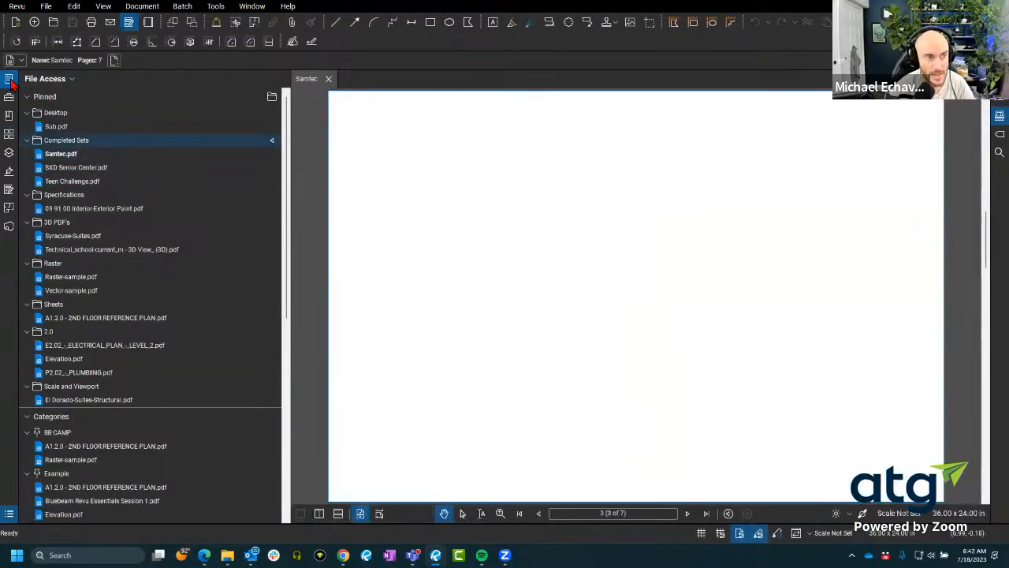
click(10, 79)
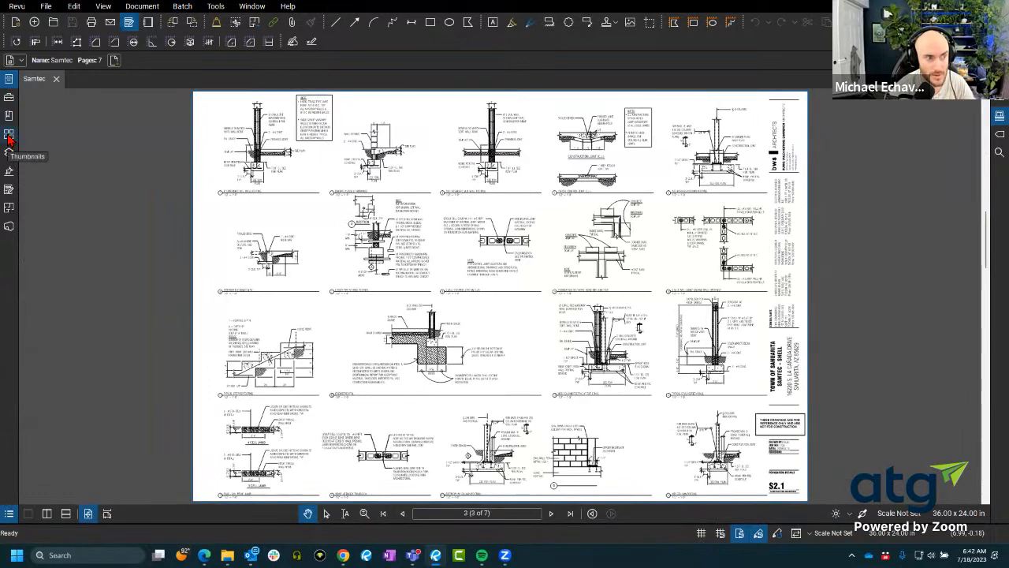
click(10, 138)
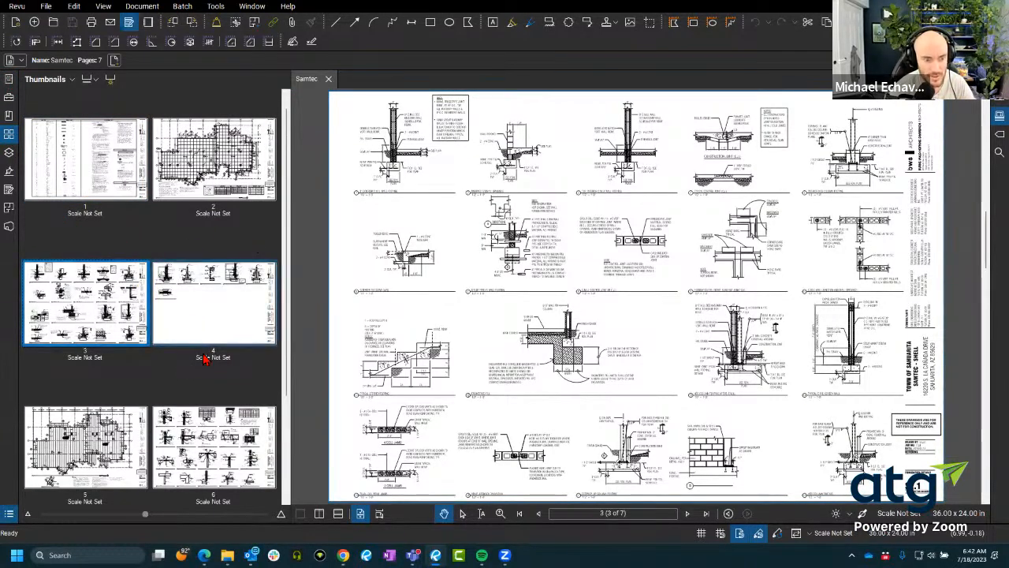
- Start creating page labels for all pages by page region, using the S2.1 sheet number as the first region
scroll(206, 359, down, 2)
scroll(217, 367, up, 2)
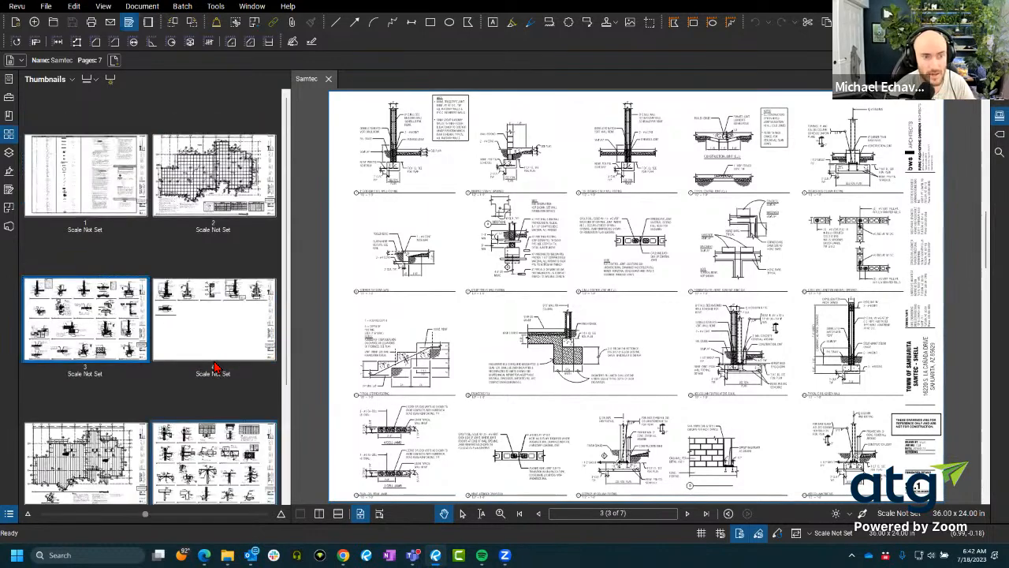
scroll(662, 280, down, 5)
scroll(662, 280, up, 5)
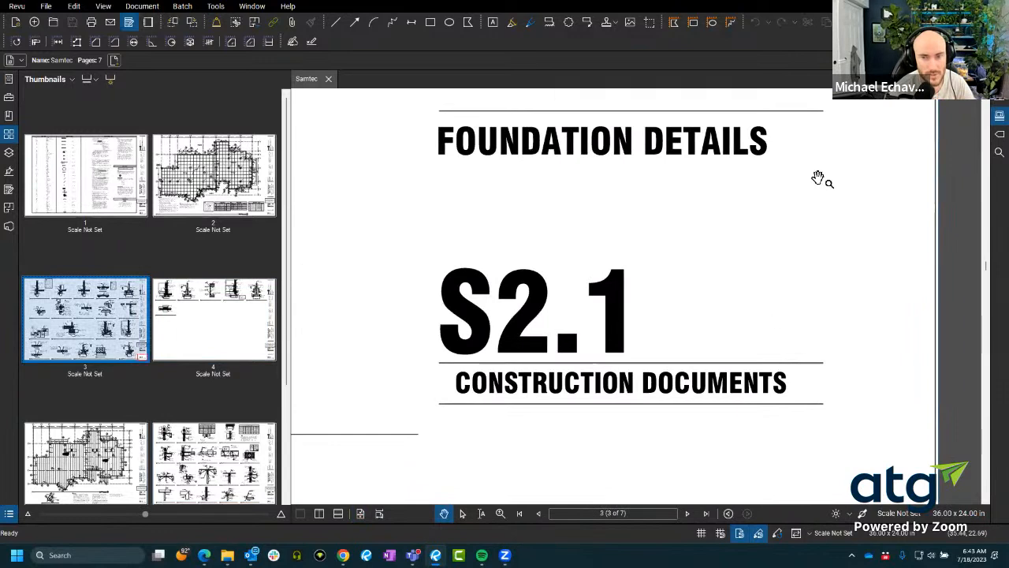
click(95, 83)
click(98, 82)
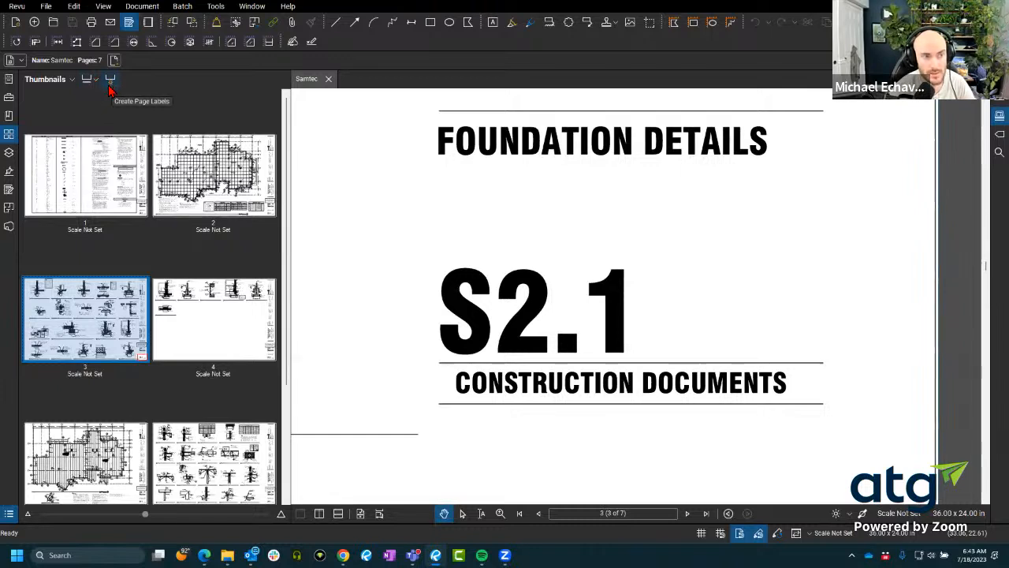
click(109, 87)
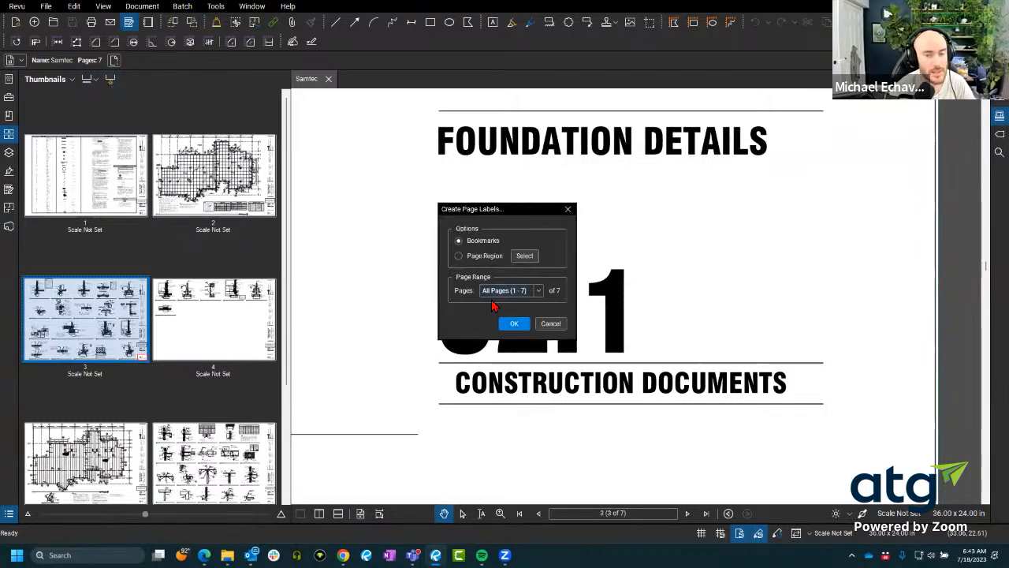
click(483, 256)
click(524, 255)
drag(406, 237, 889, 361)
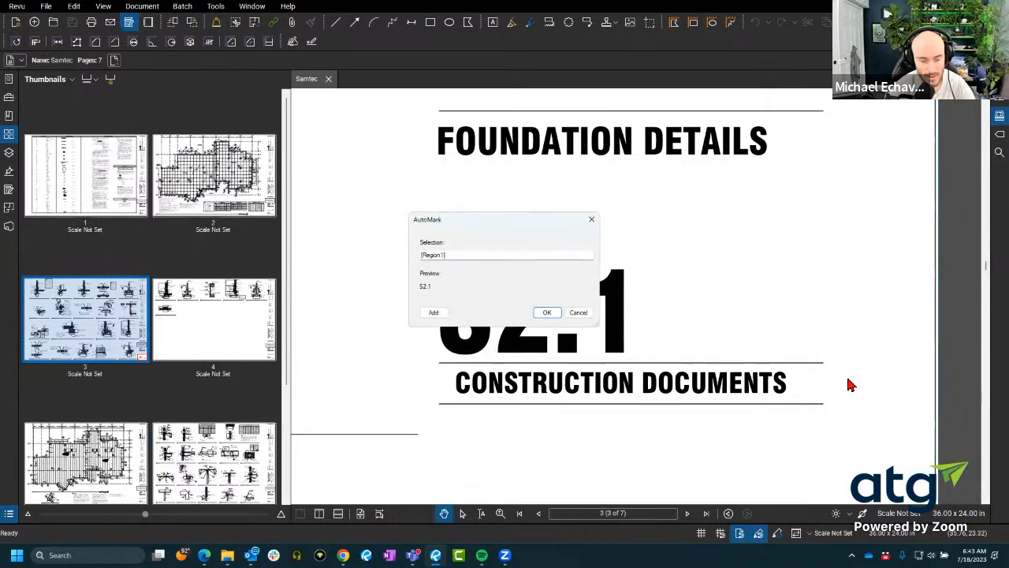
- Append an underscore and the FOUNDATION DETAILS title as the second region, and create the page labels
click(502, 256)
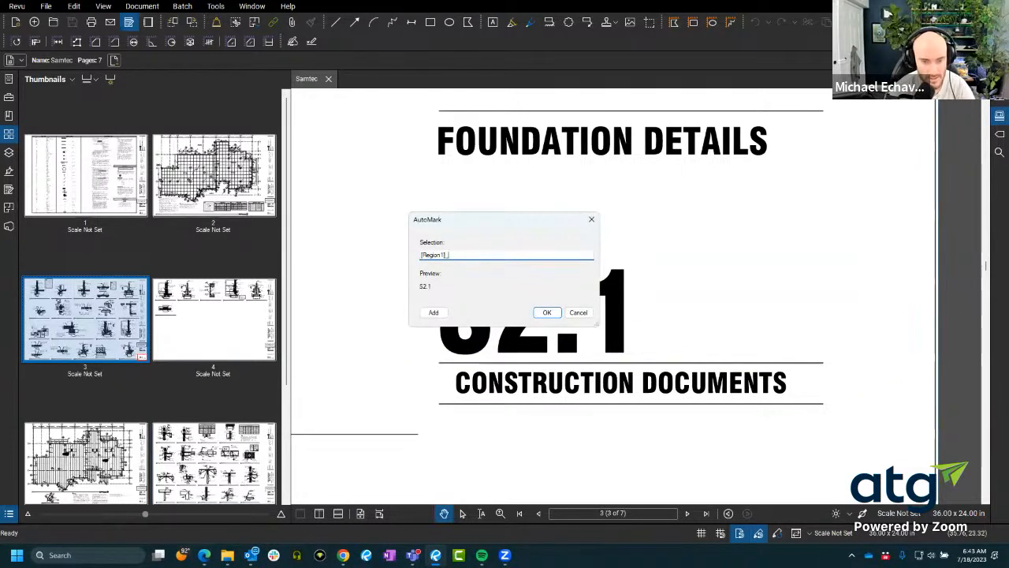
click(443, 312)
drag(411, 112, 854, 267)
drag(525, 223, 542, 180)
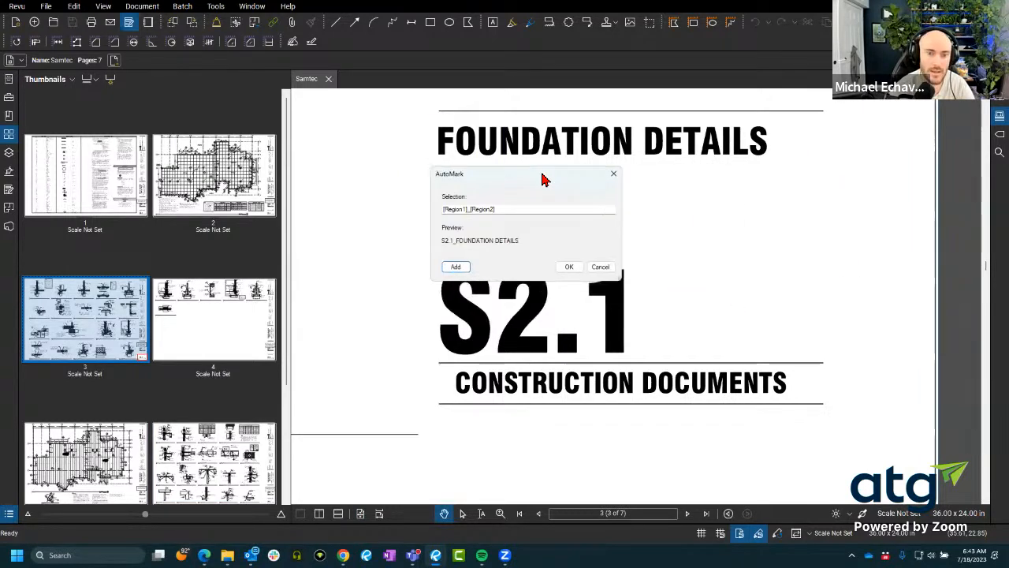
drag(442, 242, 520, 244)
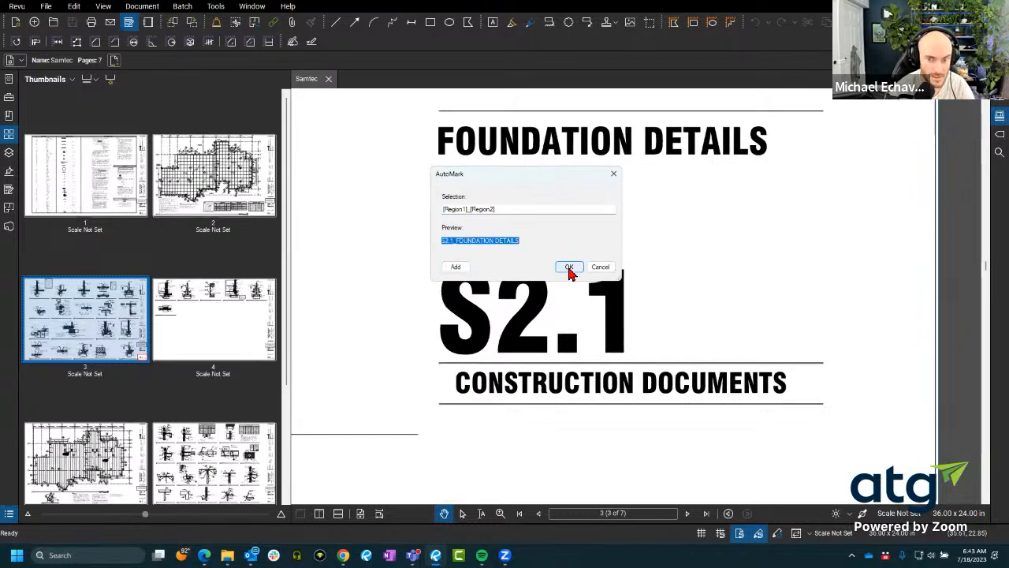
click(569, 268)
click(515, 324)
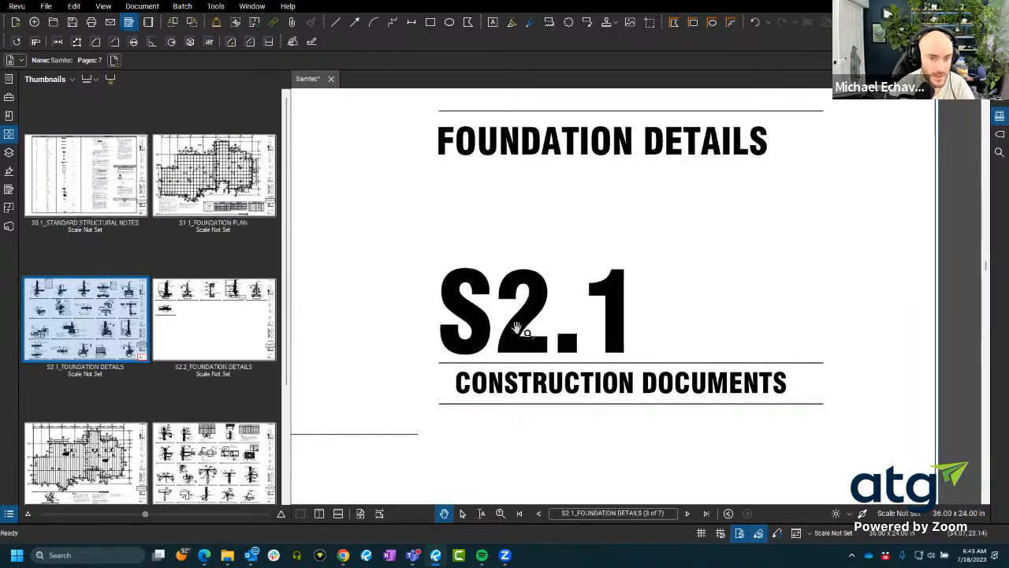
- Review the Extract Pages options for the S0.1 Standard Structural Notes page and dismiss them
right_click(108, 191)
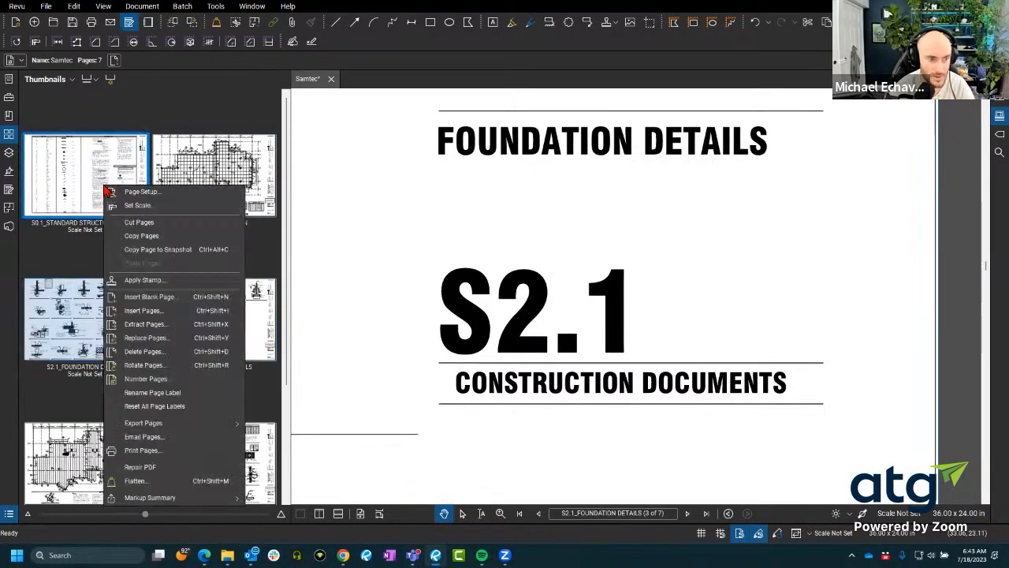
click(194, 325)
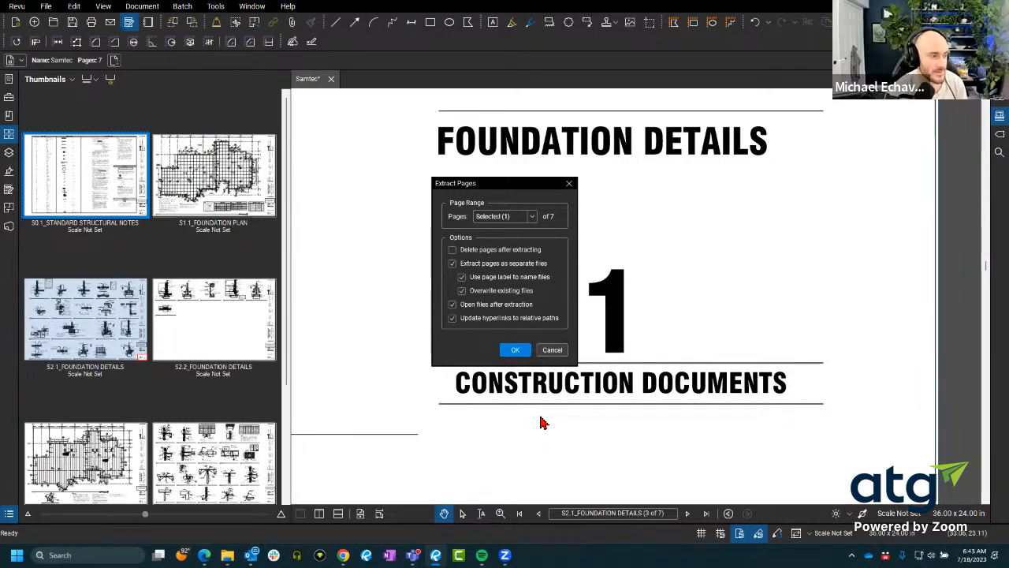
click(516, 350)
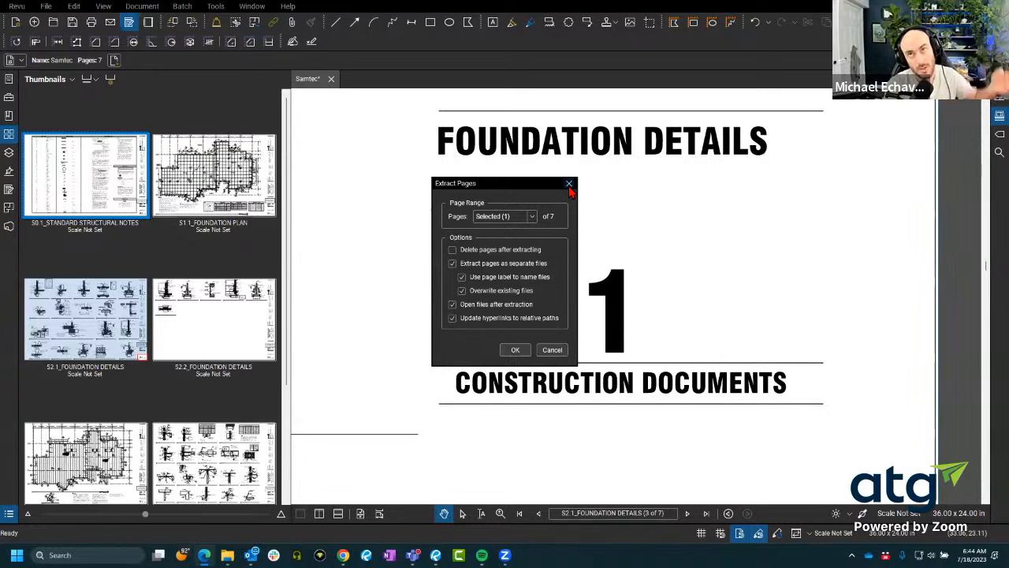
click(569, 184)
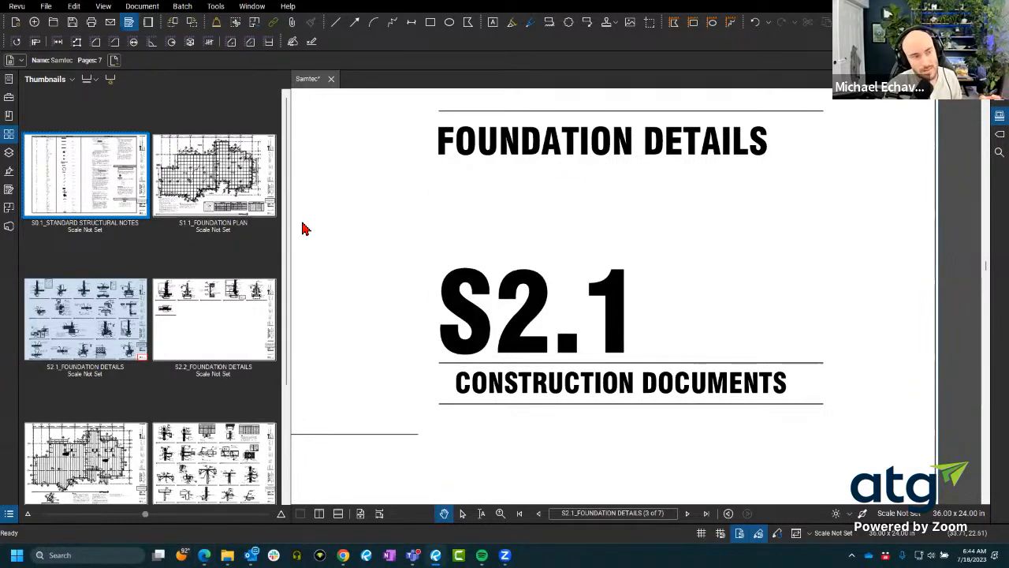
- Show the joined Studio projects and open the Demo Share project
click(8, 226)
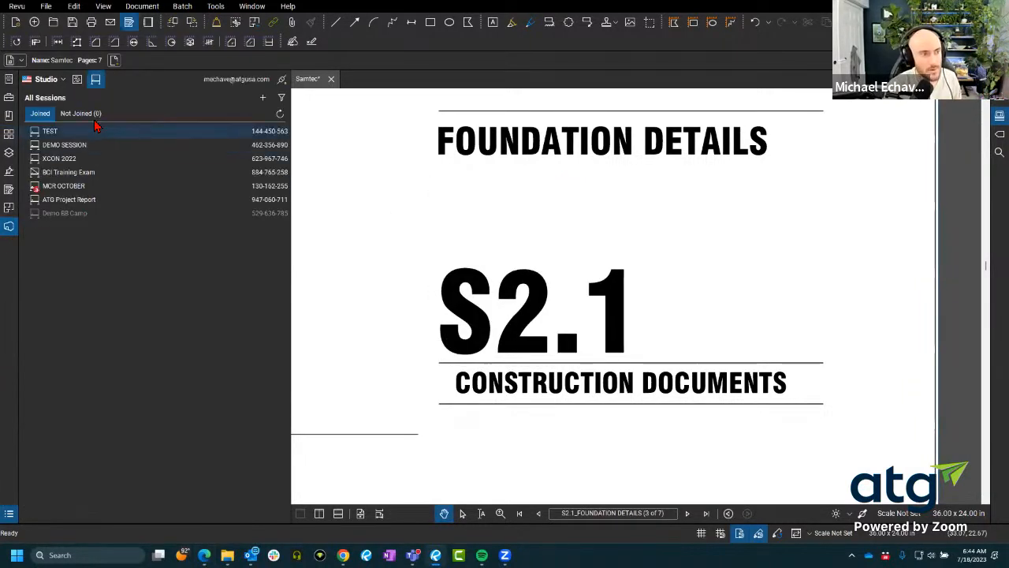
click(77, 78)
scroll(129, 316, down, 10)
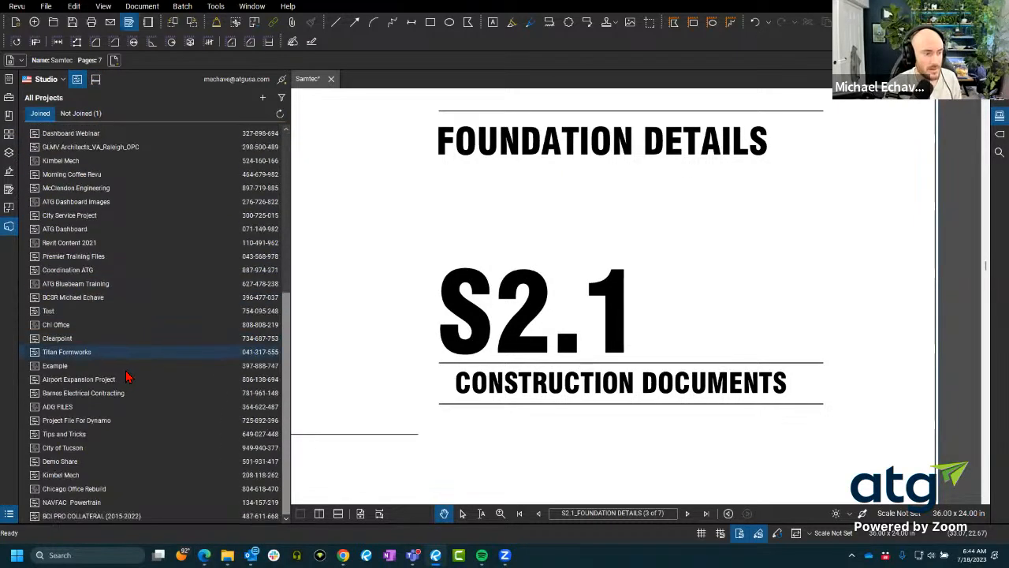
double_click(128, 464)
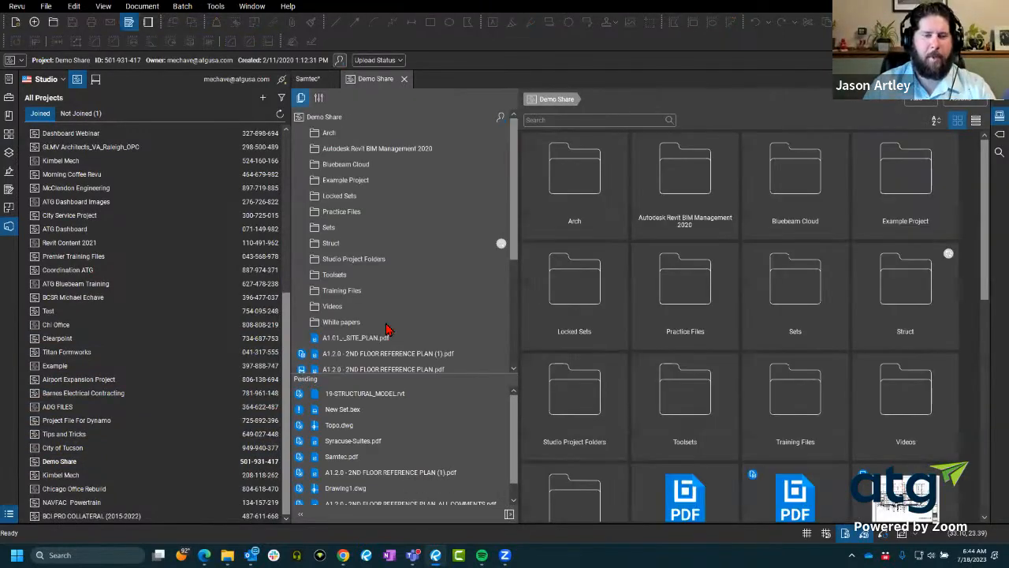
- Expand the Sets folder in the Demo Share project's file tree and select New Set.bex
scroll(387, 328, down, 2)
scroll(386, 331, down, 2)
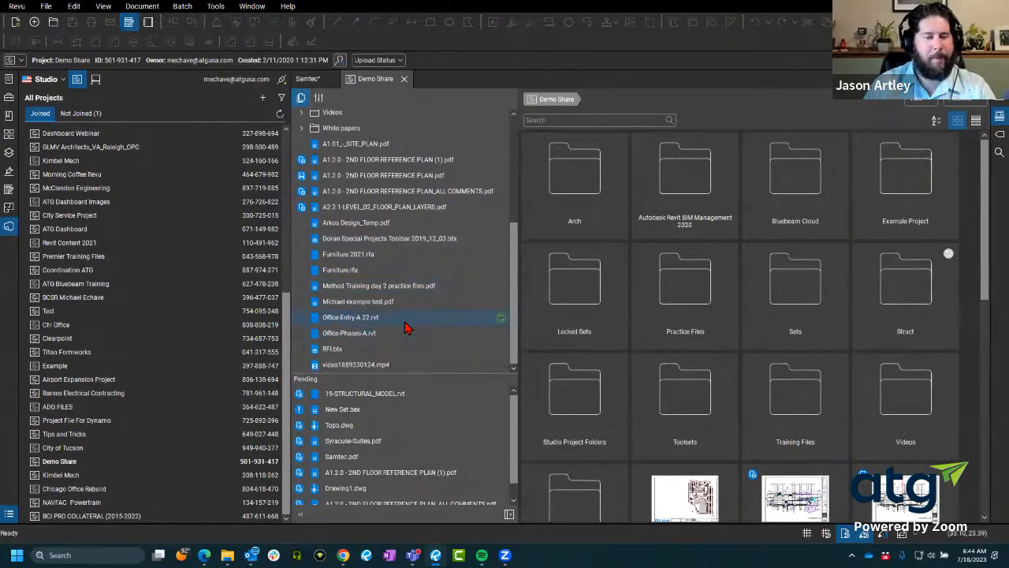
scroll(426, 351, up, 1)
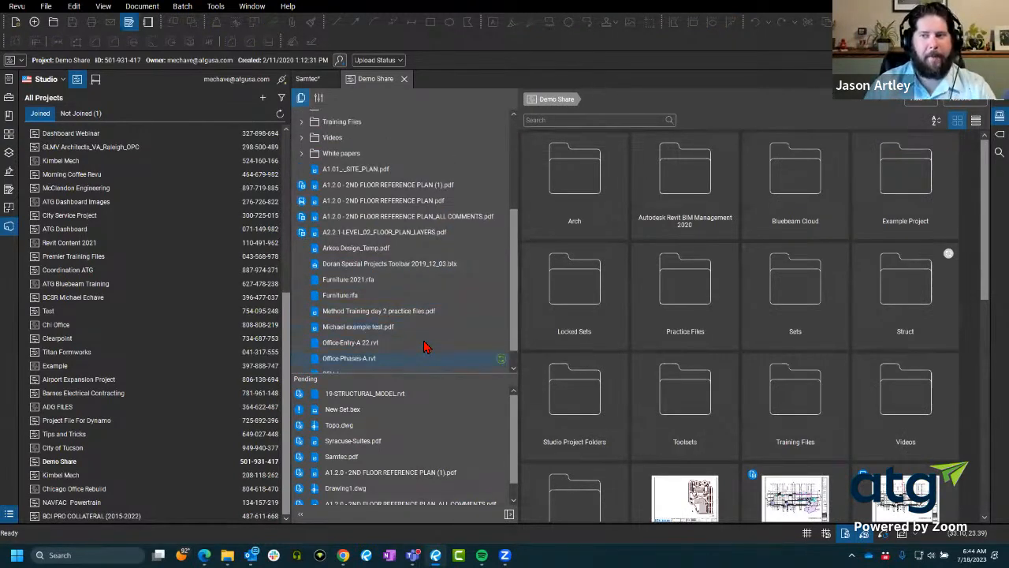
scroll(422, 357, up, 3)
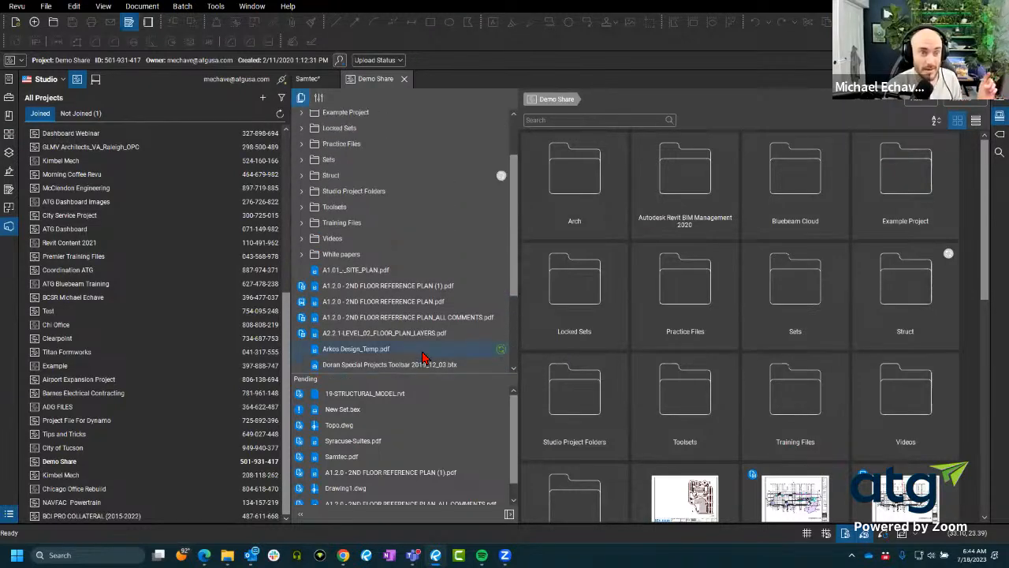
click(301, 159)
scroll(437, 300, down, 5)
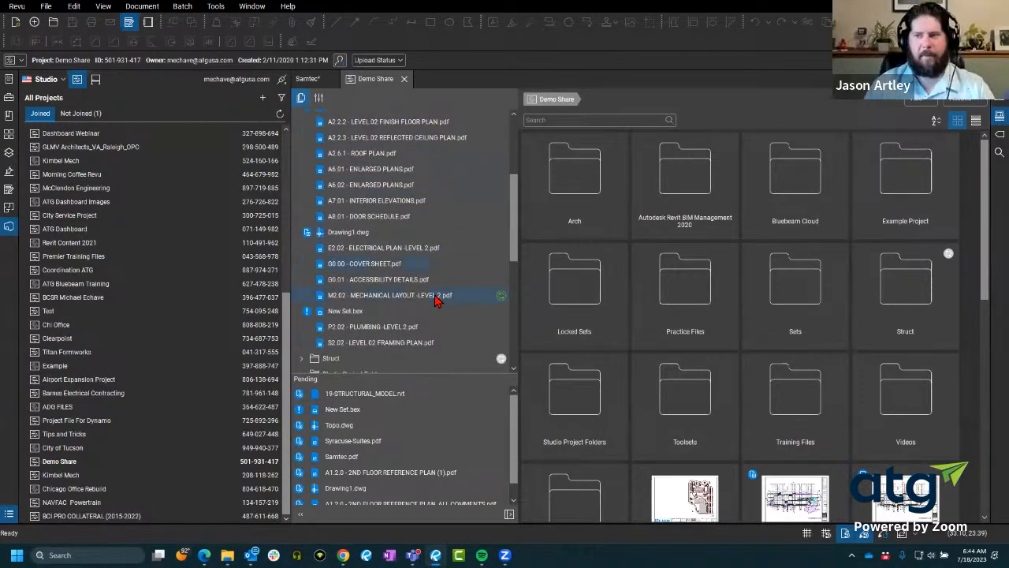
scroll(437, 300, down, 1)
click(430, 285)
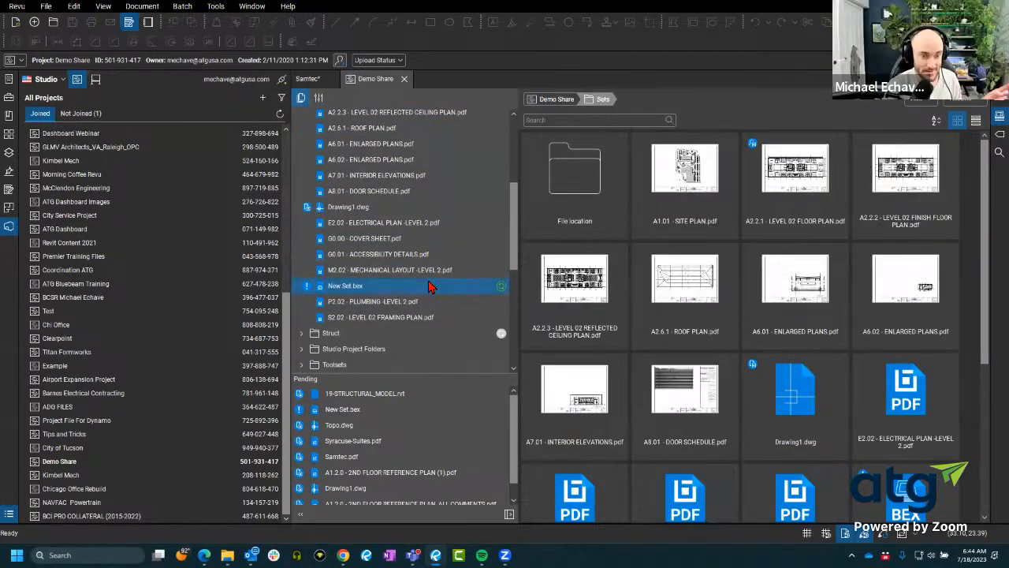
- Locate New Set.bex among the Sets folder thumbnails and review its available file actions, including Download Copy and Open Project Copy
scroll(906, 394, down, 3)
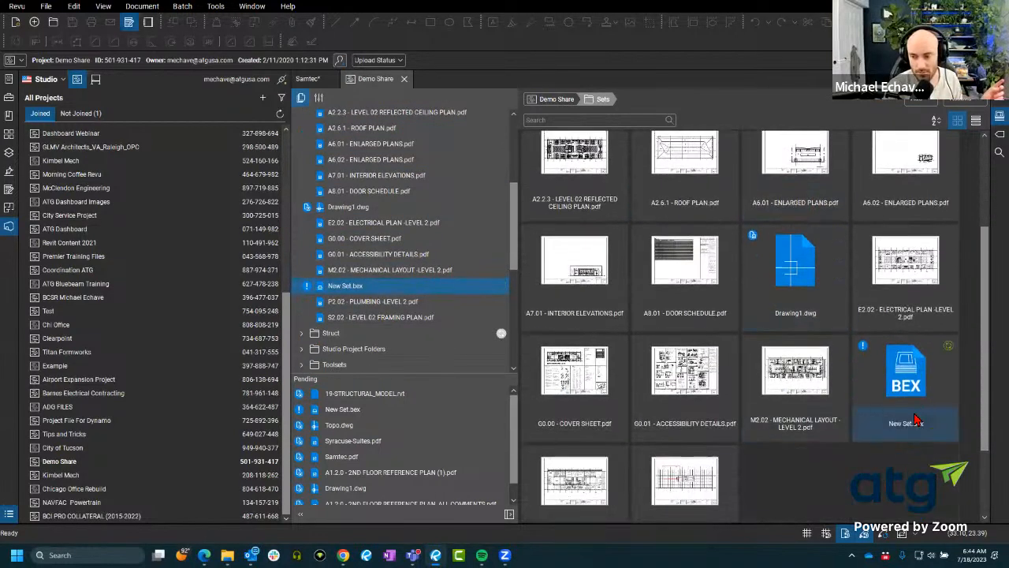
click(916, 383)
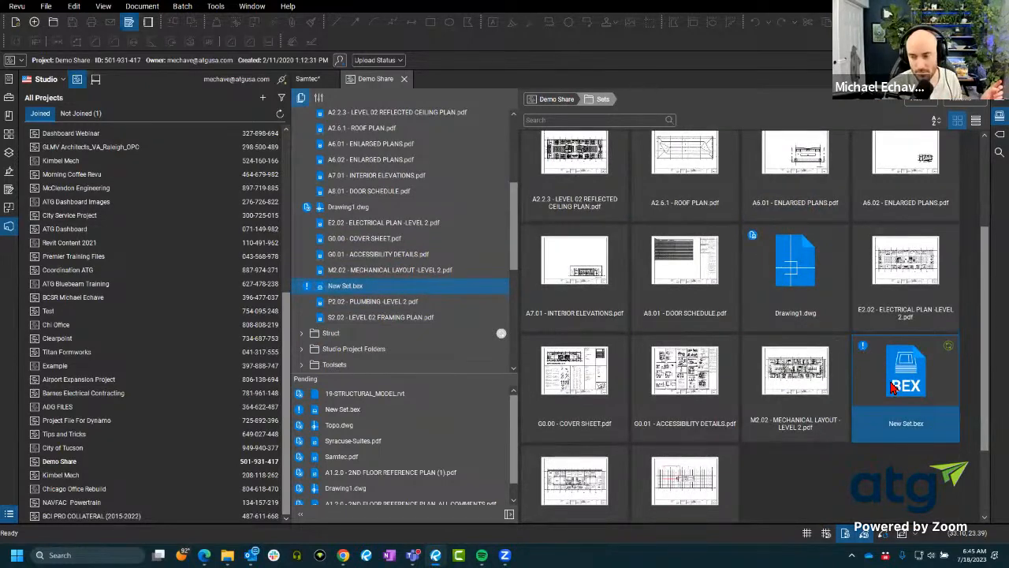
right_click(894, 386)
key(Escape)
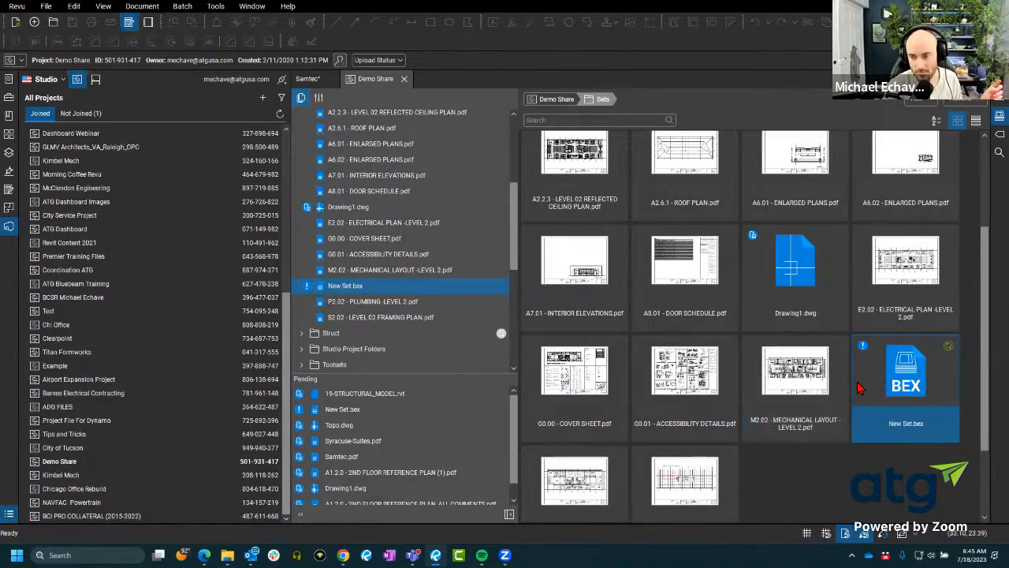
right_click(898, 364)
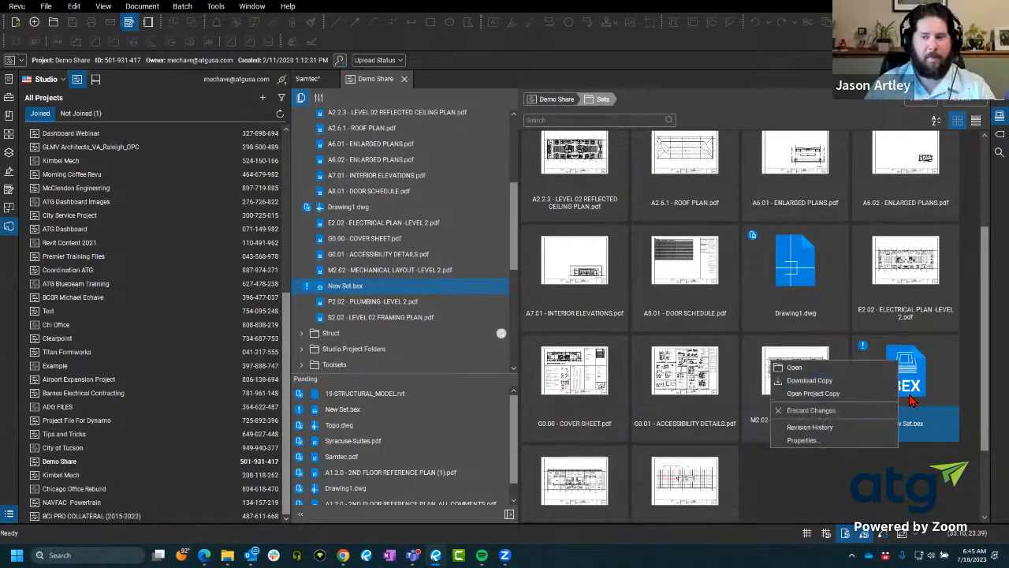
click(908, 393)
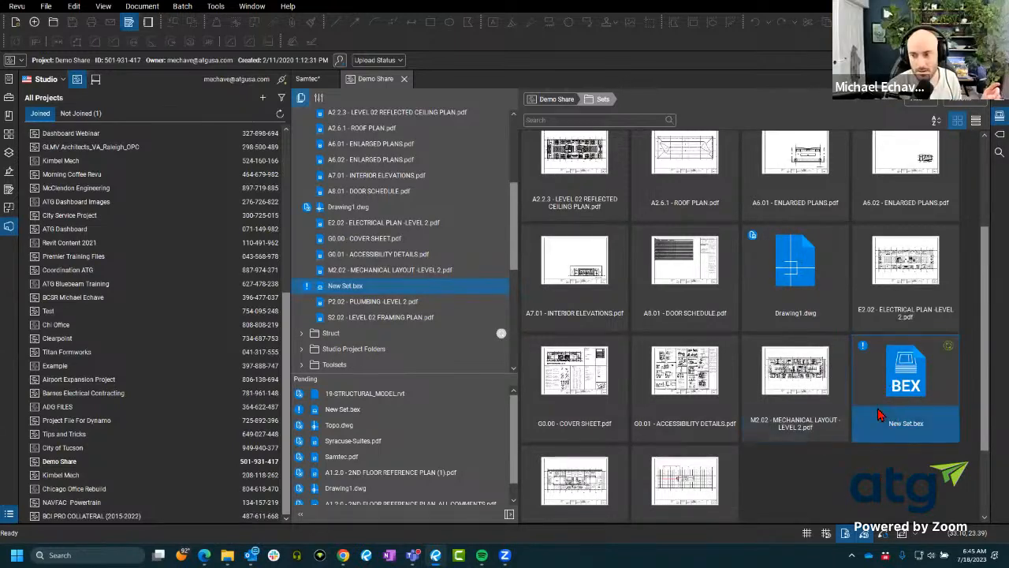
right_click(877, 358)
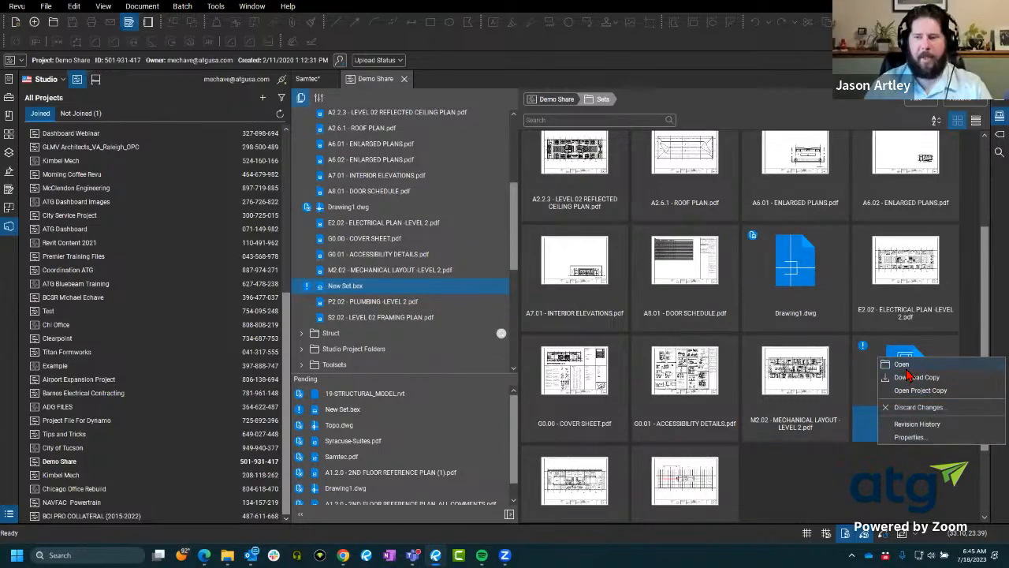
click(905, 371)
right_click(906, 377)
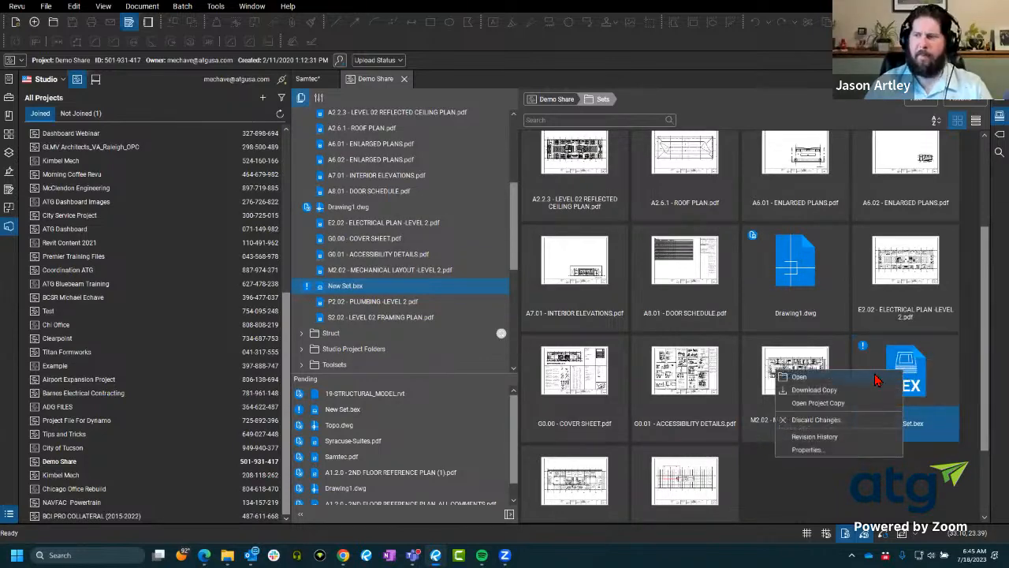
click(906, 380)
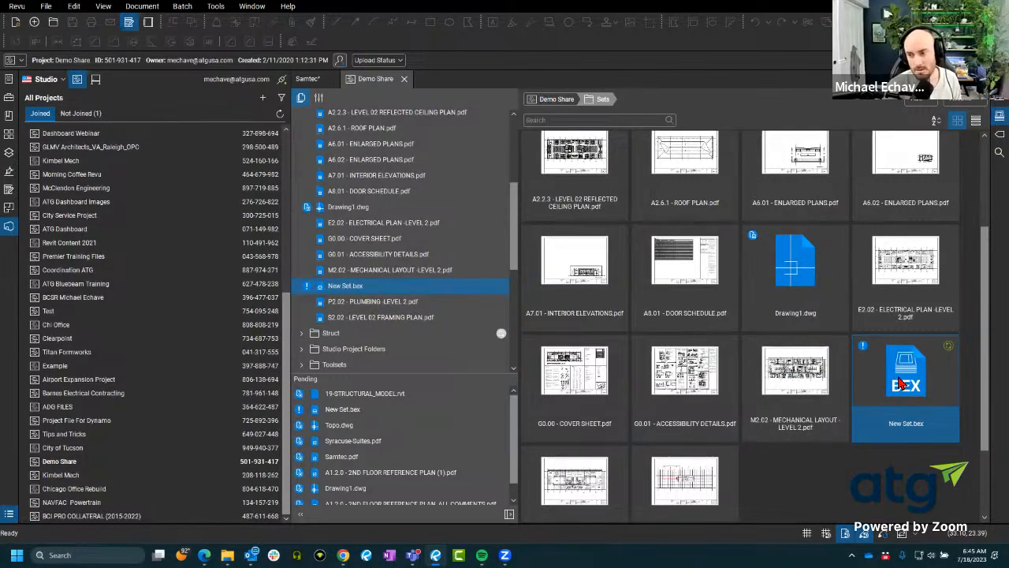
right_click(903, 383)
click(842, 392)
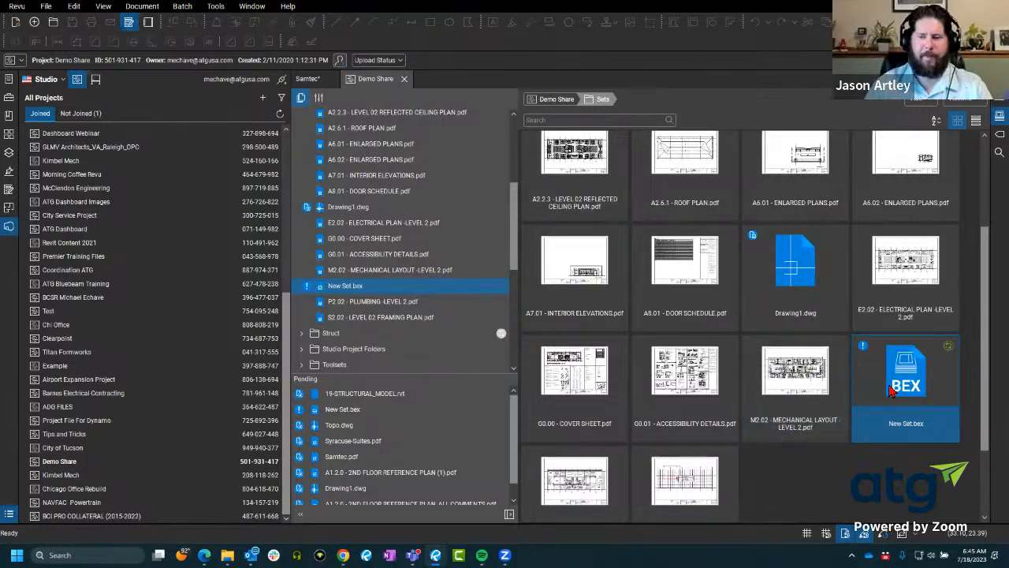
- Look over the sheets in the Sets folder tree, recheck the New Set.bex file actions, and dismiss them
scroll(462, 254, up, 5)
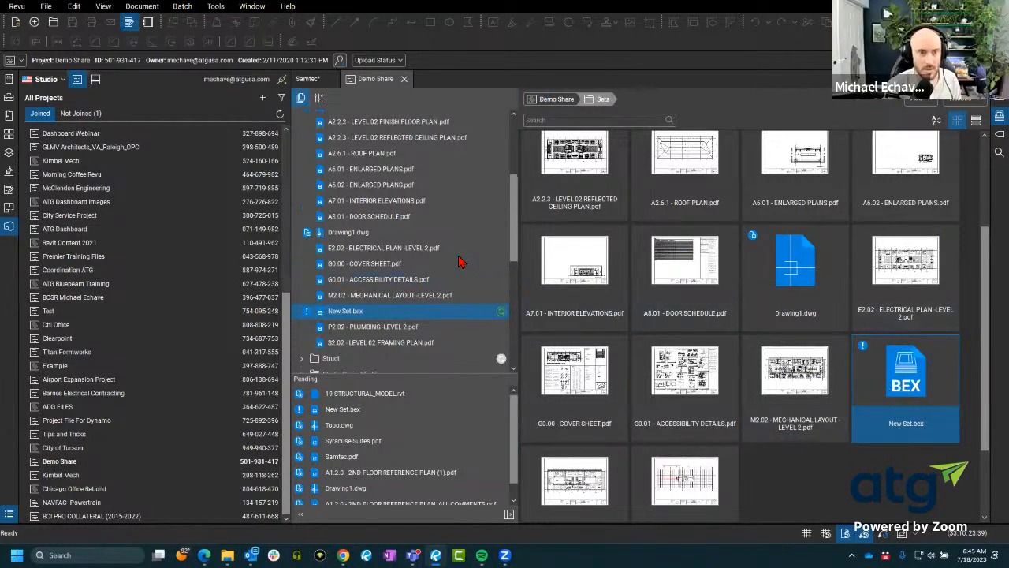
mouse_move(419, 293)
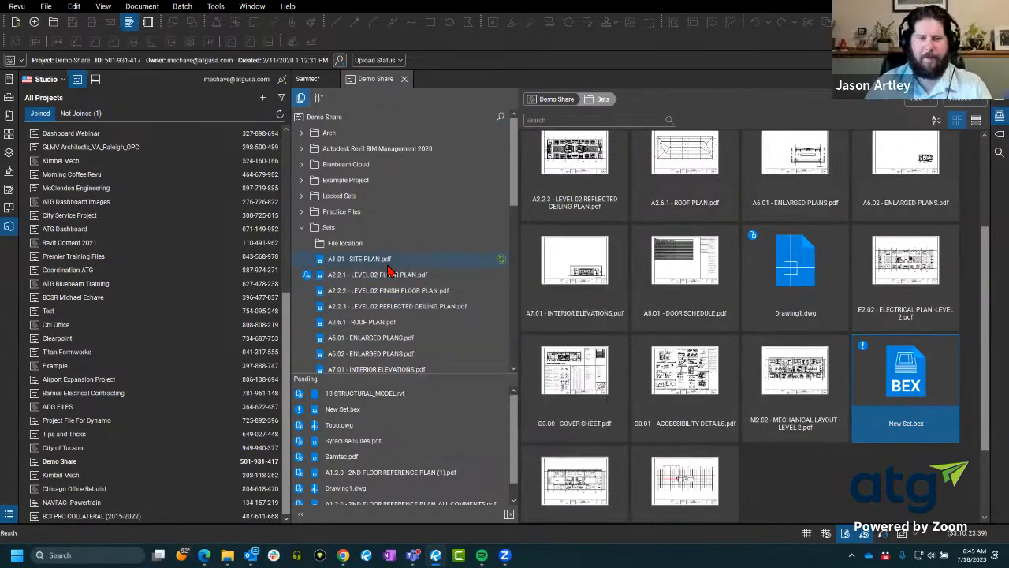
right_click(935, 384)
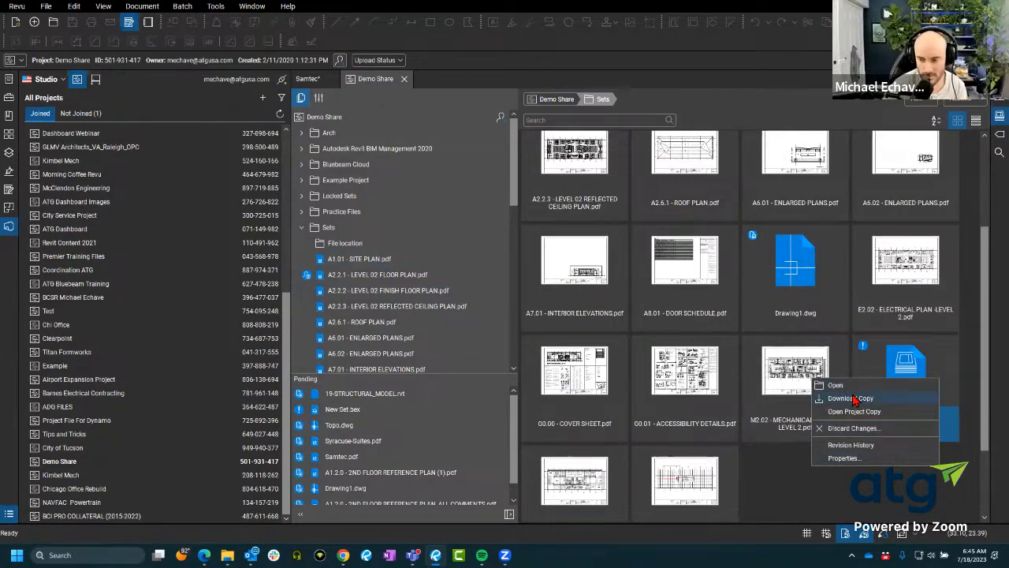
click(828, 487)
right_click(900, 378)
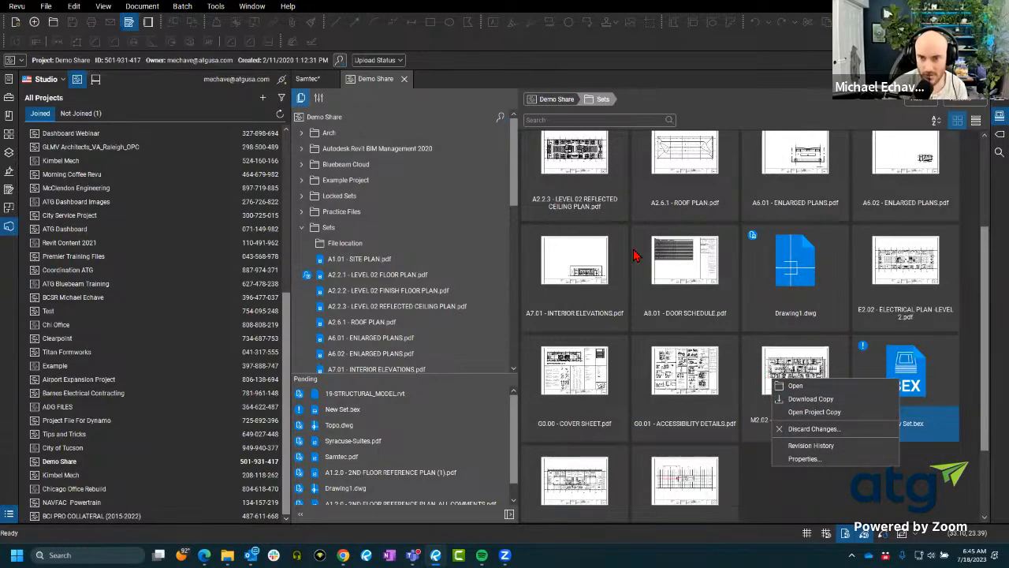
click(861, 504)
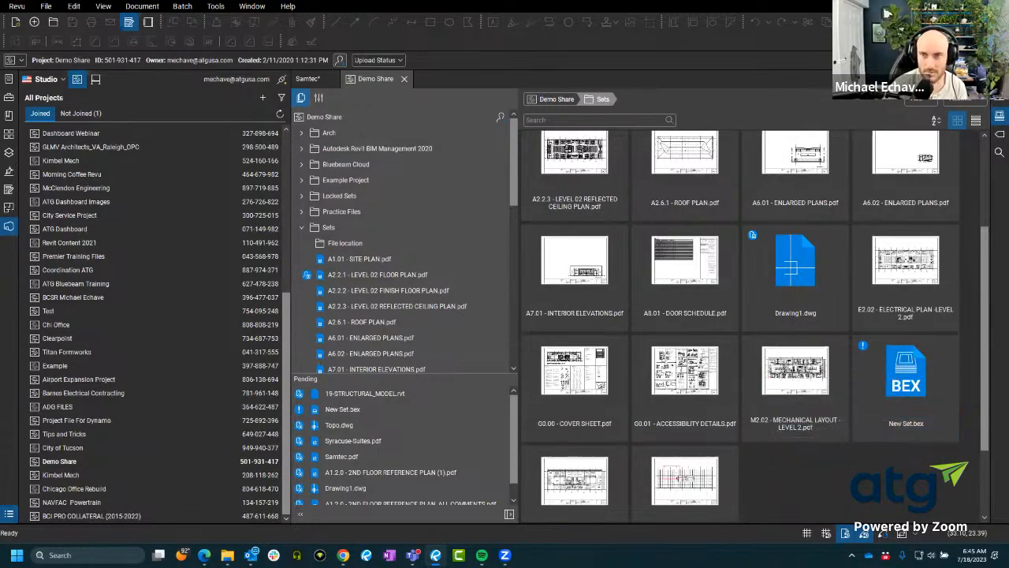
- Close the Demo Share project and close Samtec.pdf without saving its changes
click(404, 79)
click(331, 78)
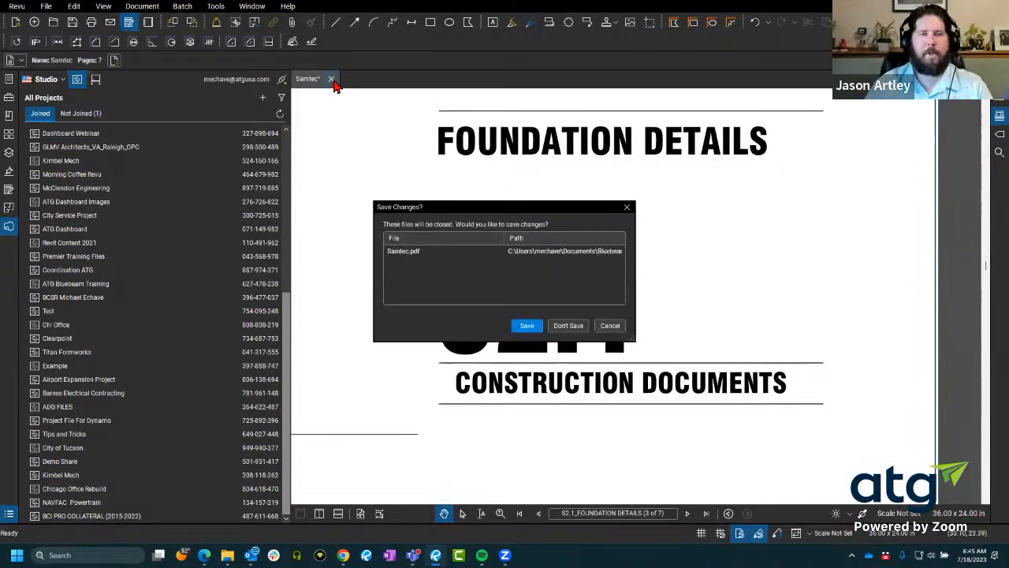
click(566, 326)
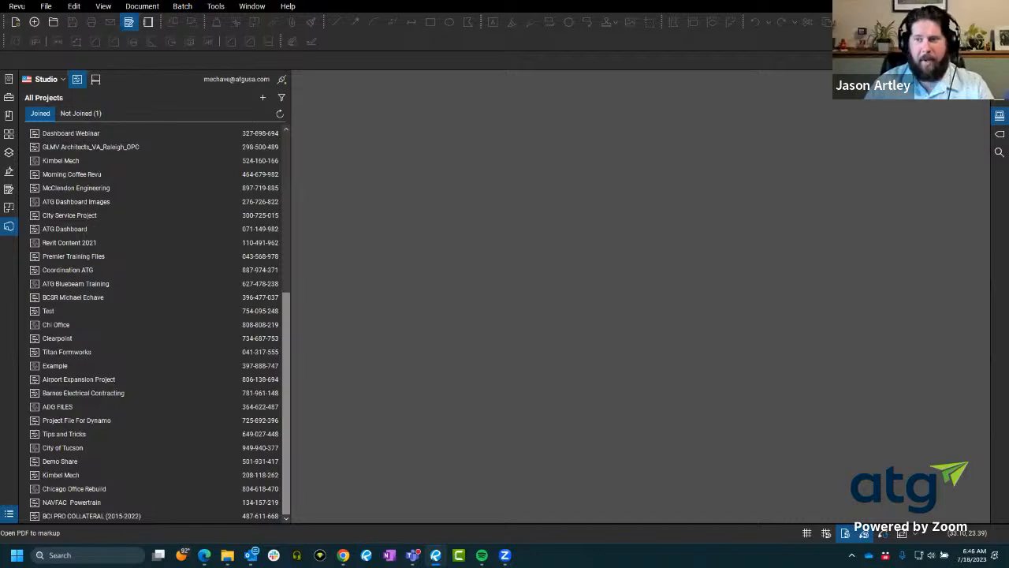
click(8, 82)
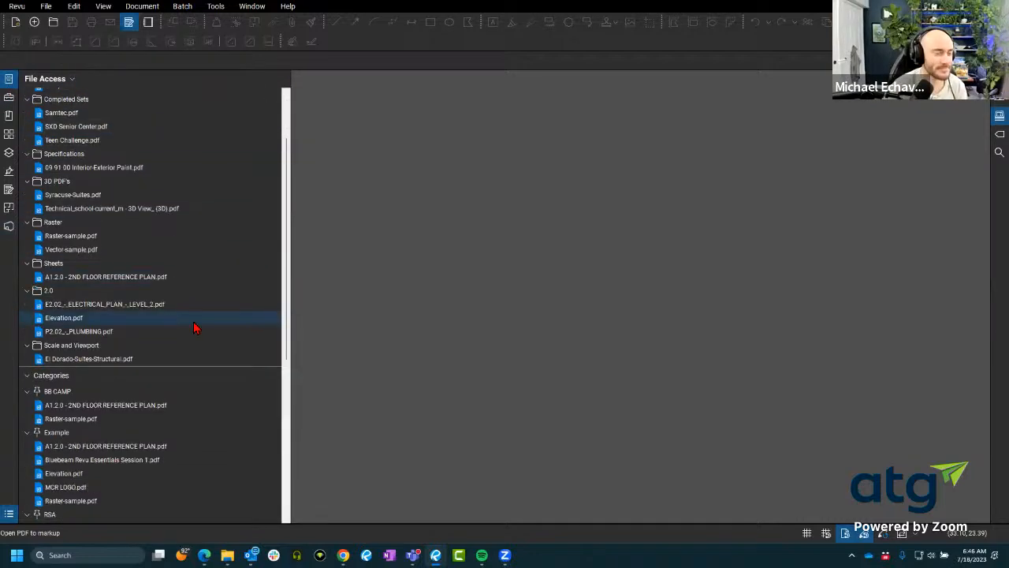
scroll(195, 328, down, 4)
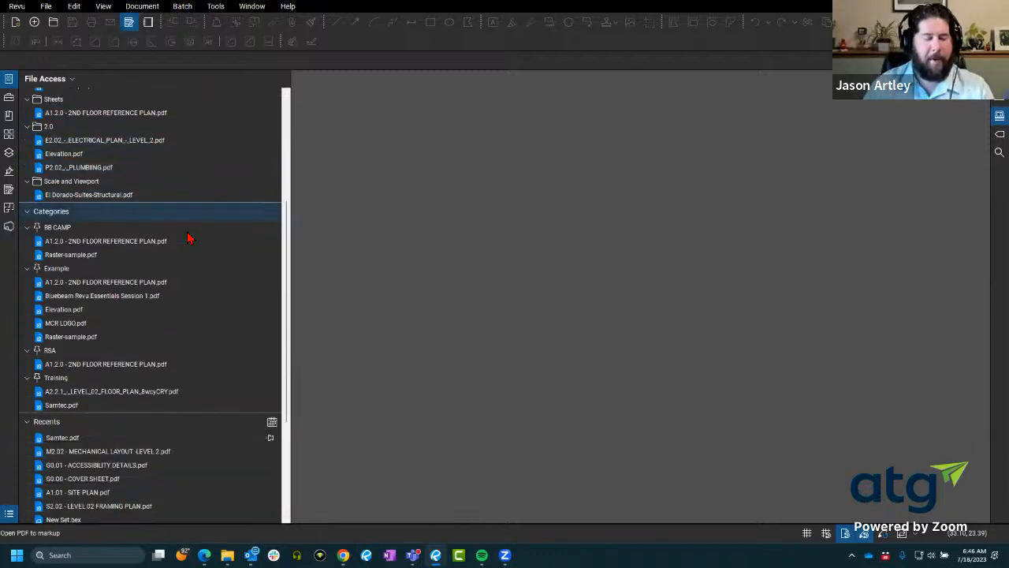
scroll(187, 235, up, 4)
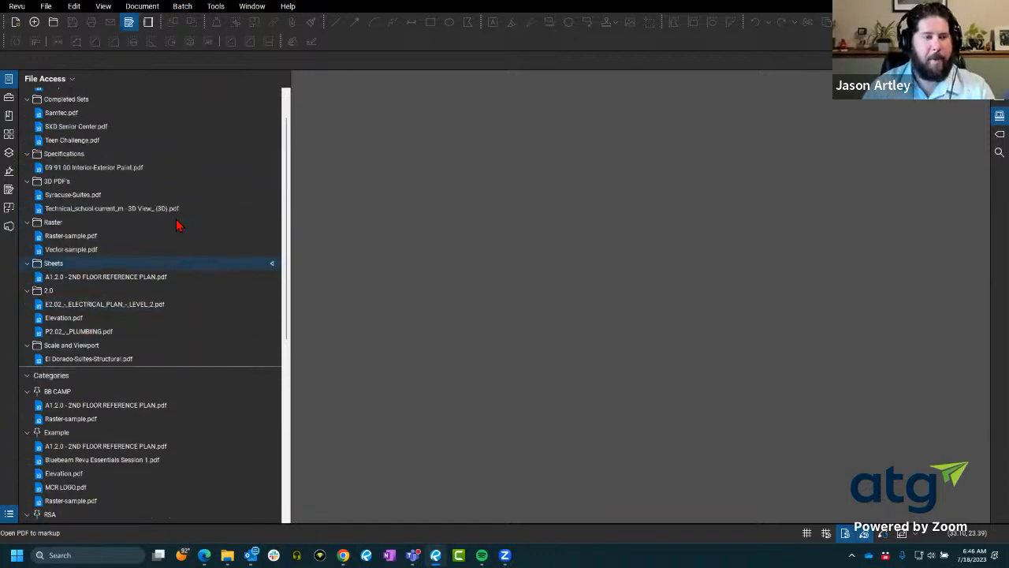
click(11, 81)
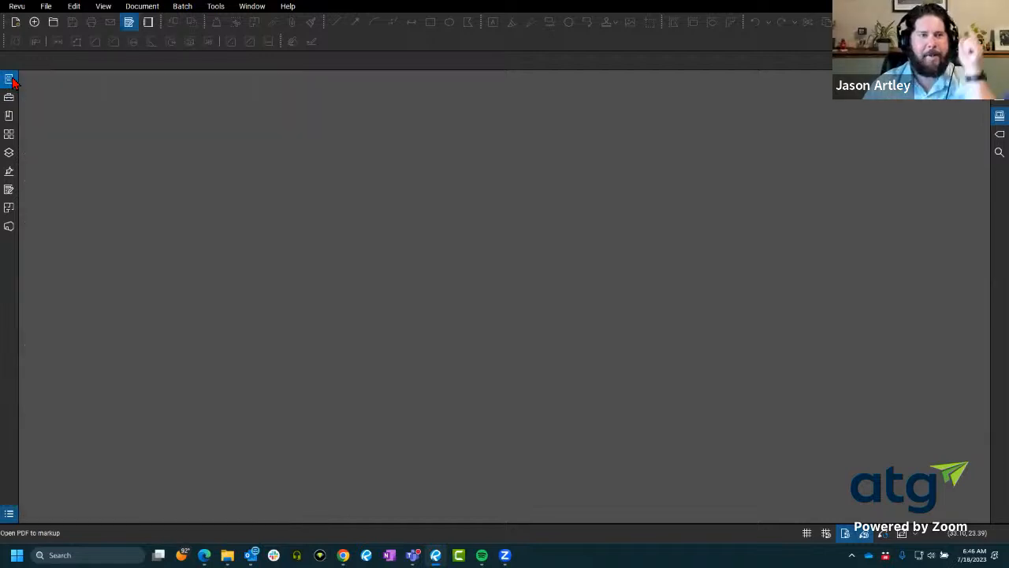
click(288, 6)
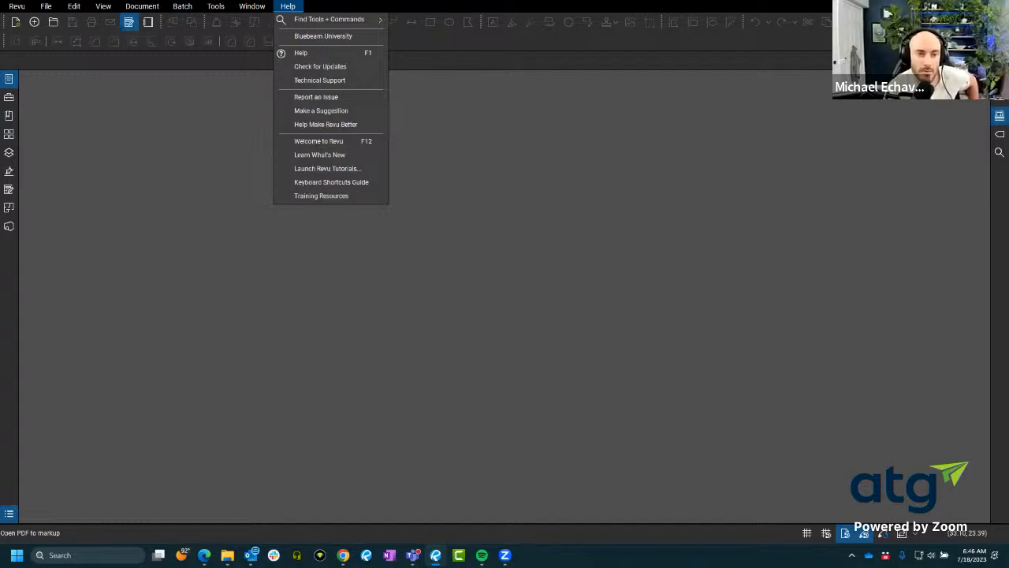
click(446, 212)
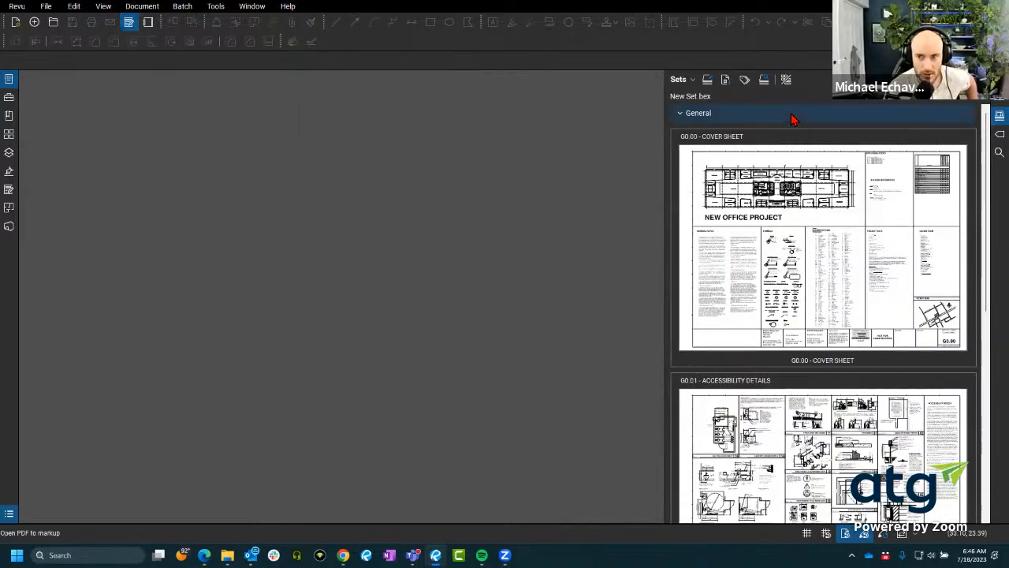
- Open the G0.00 - COVER SHEET from New Set.bex and draw a Cloud markup over the right end of the floor plan
click(755, 272)
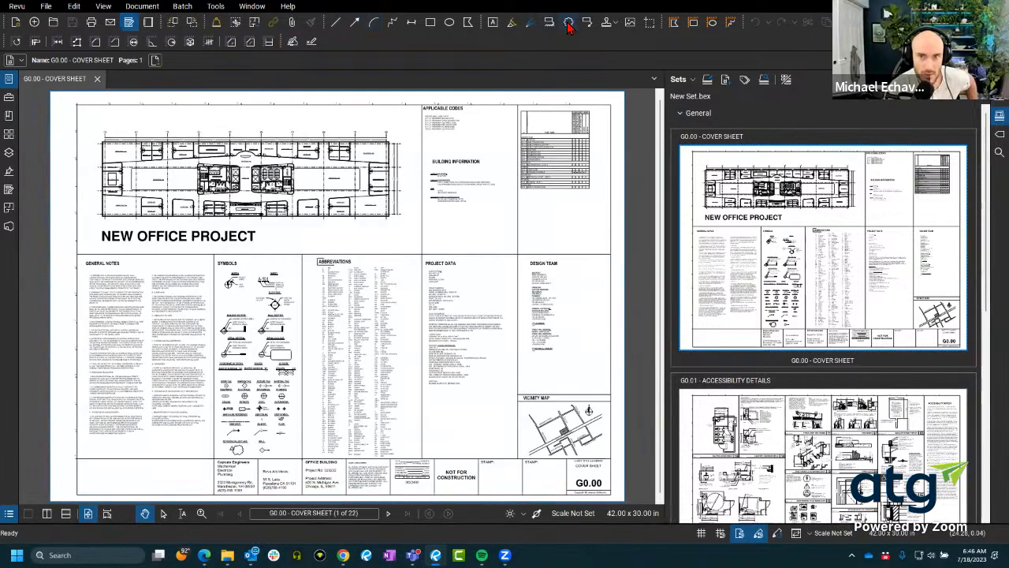
key(c)
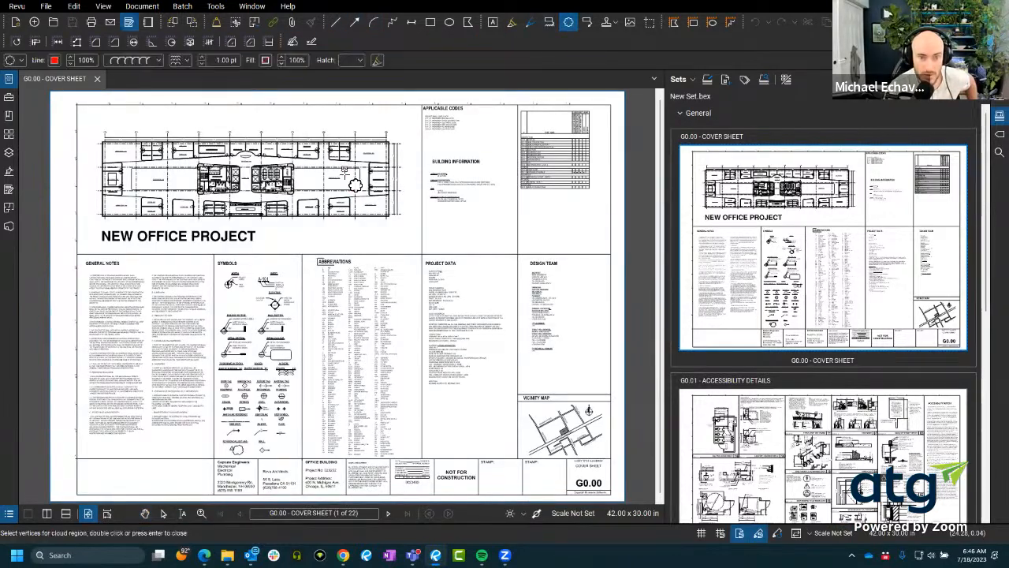
drag(344, 168, 383, 219)
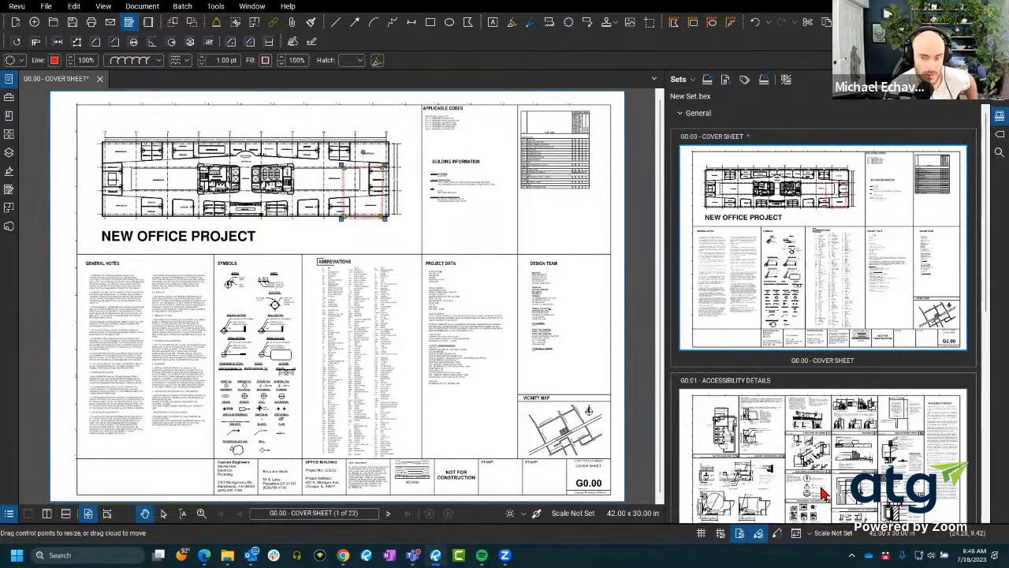
- Open the G0.01 - ACCESSIBILITY DETAILS sheet from the set and draw a Cloud markup around the Threshold detail 06
click(823, 492)
click(568, 23)
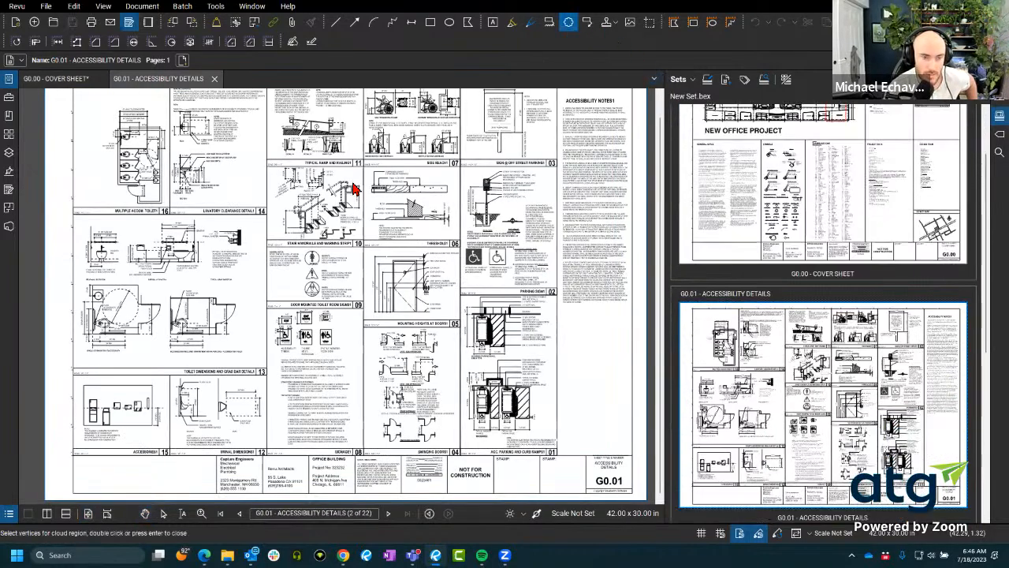
drag(348, 184, 468, 235)
key(Return)
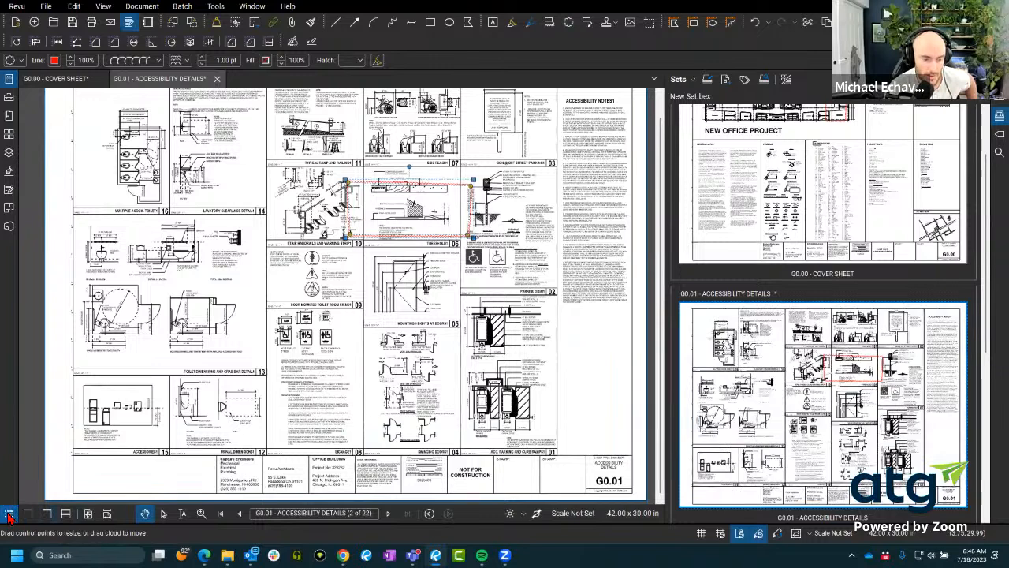
- Review the Markups List for the G0.01 sheet and for the G0.00 cover sheet, sorting the markups by Subject
click(9, 513)
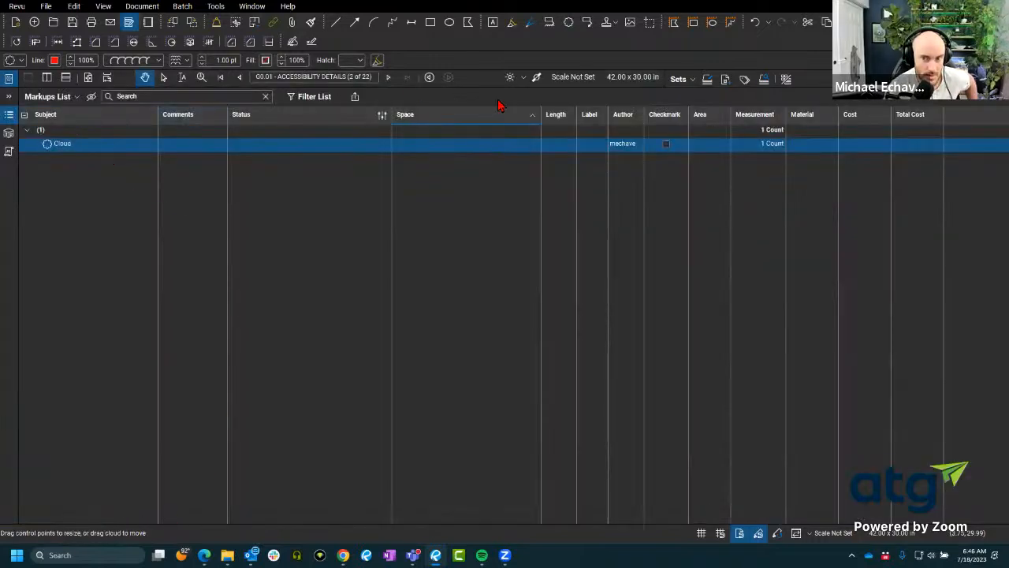
click(63, 117)
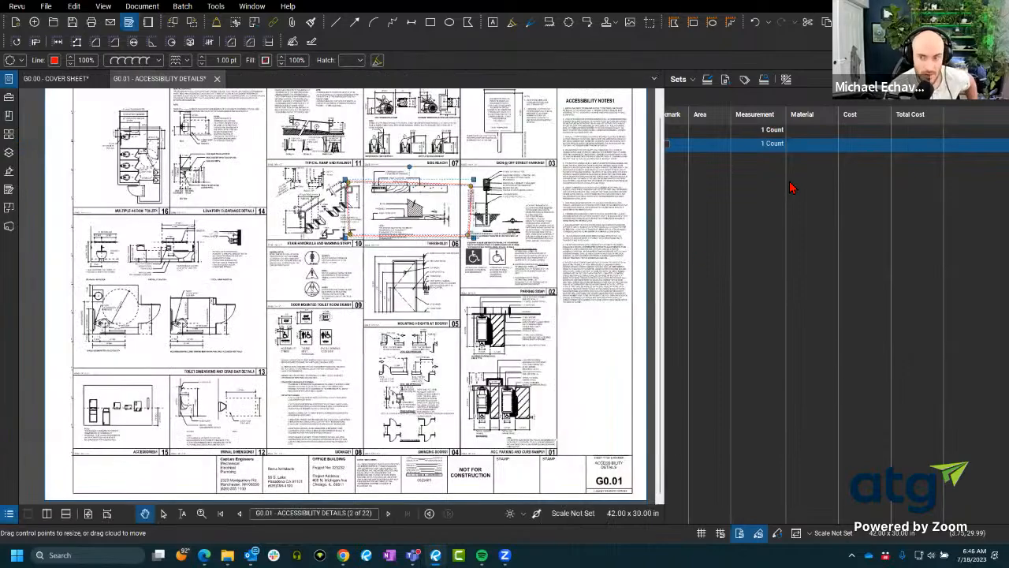
click(792, 186)
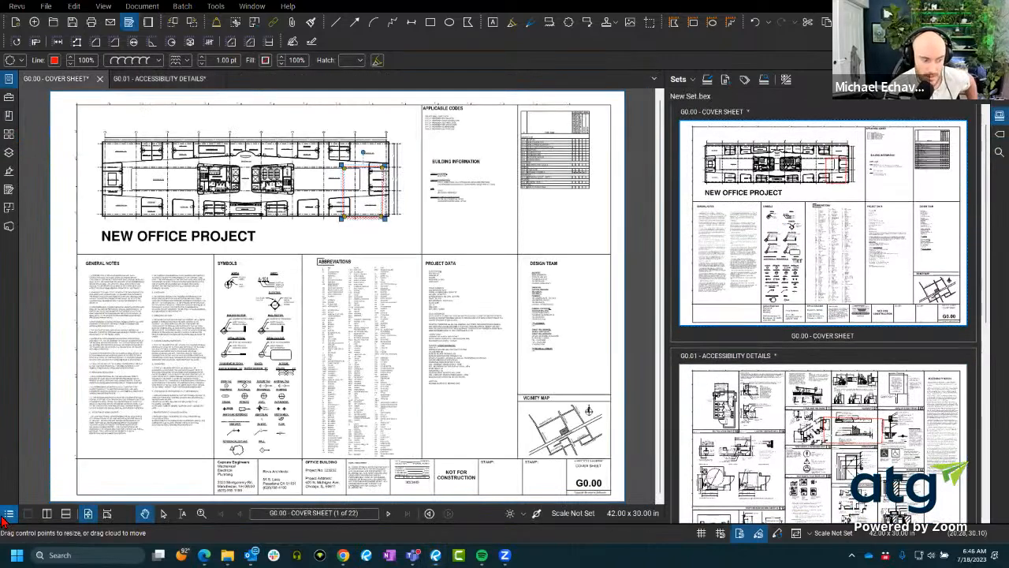
click(8, 516)
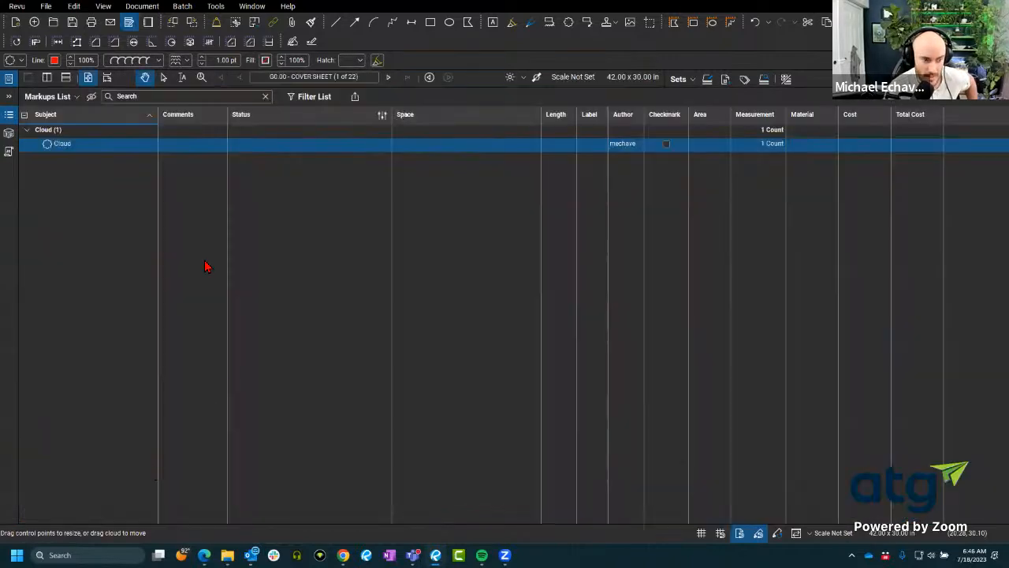
click(56, 129)
click(56, 128)
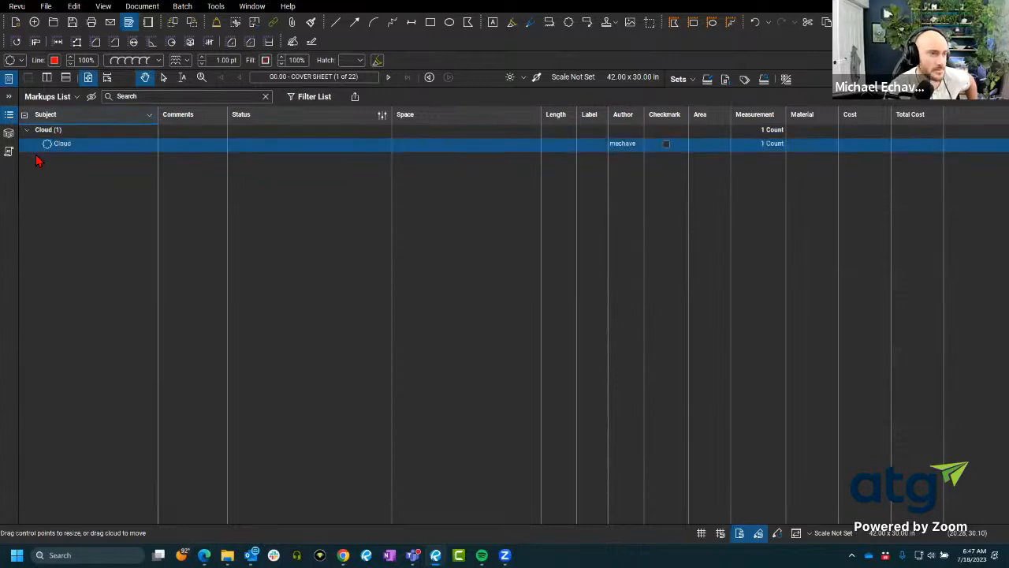
click(9, 116)
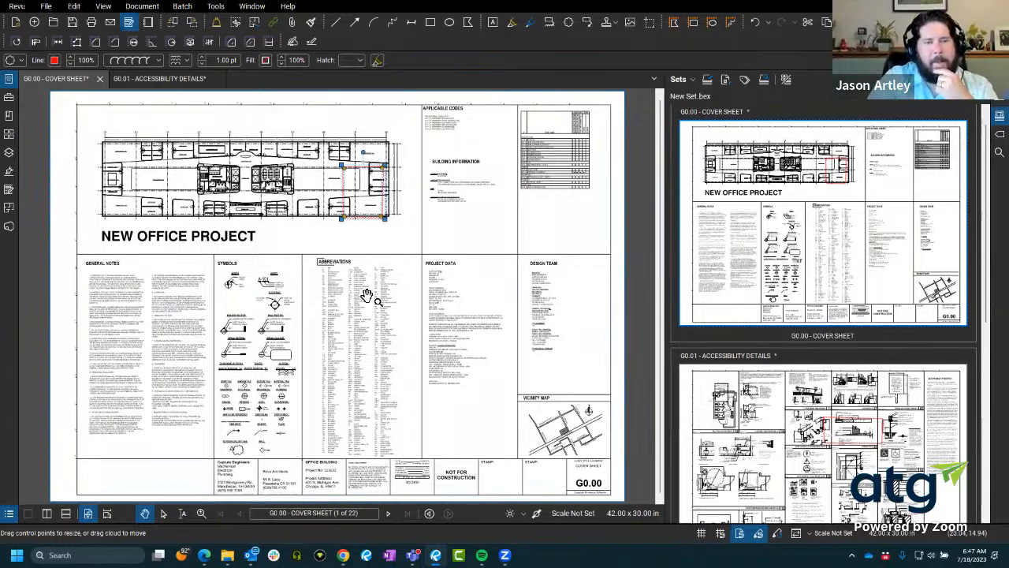
- Deselect the cloud on the cover sheet and switch to the G0.01 - ACCESSIBILITY DETAILS sheet
click(382, 297)
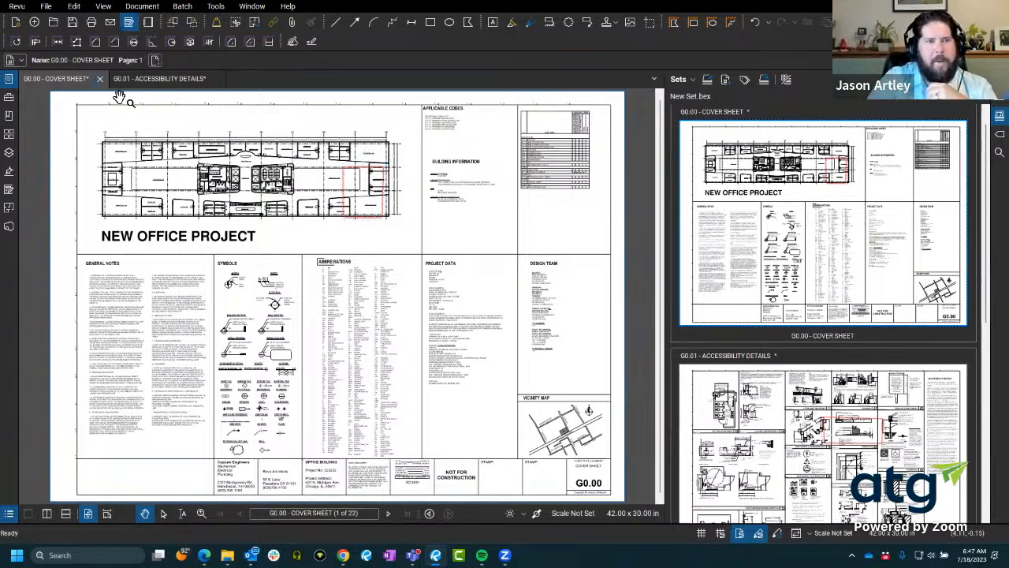
click(156, 82)
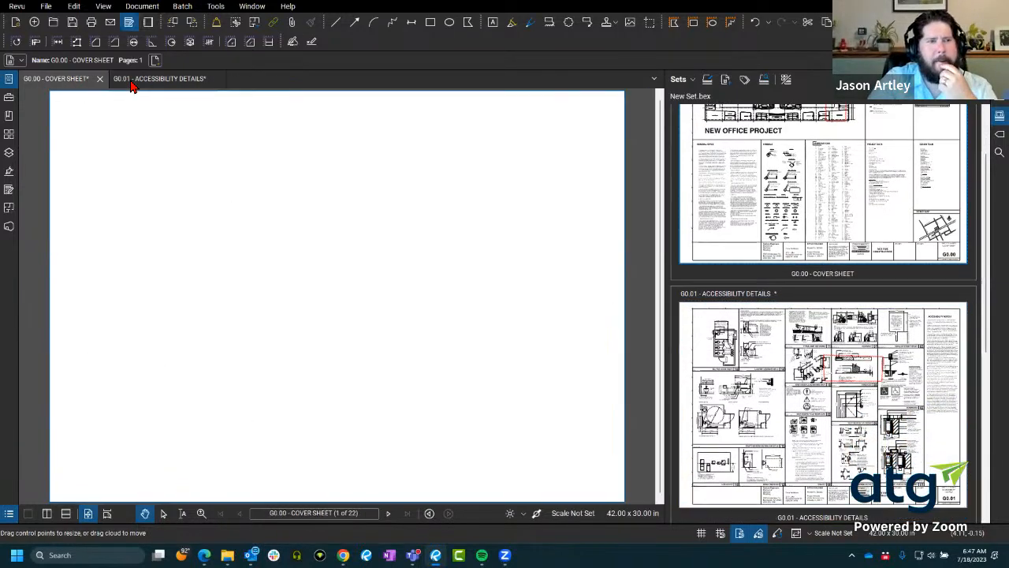
- Compare the G0.00 - COVER SHEET and G0.01 - ACCESSIBILITY DETAILS sheets by switching between them, ending on the cover sheet
click(67, 83)
click(140, 83)
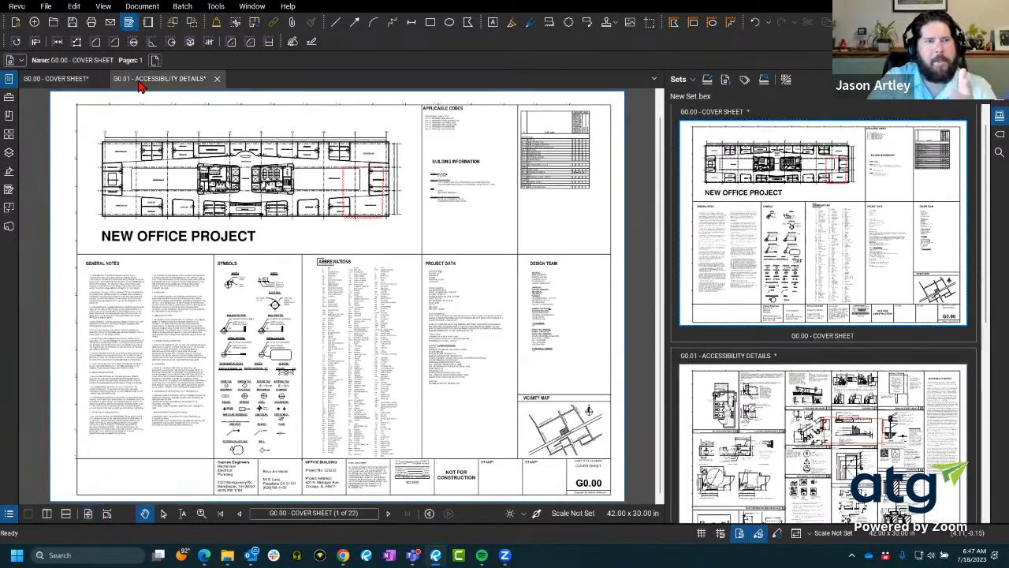
click(69, 82)
click(149, 82)
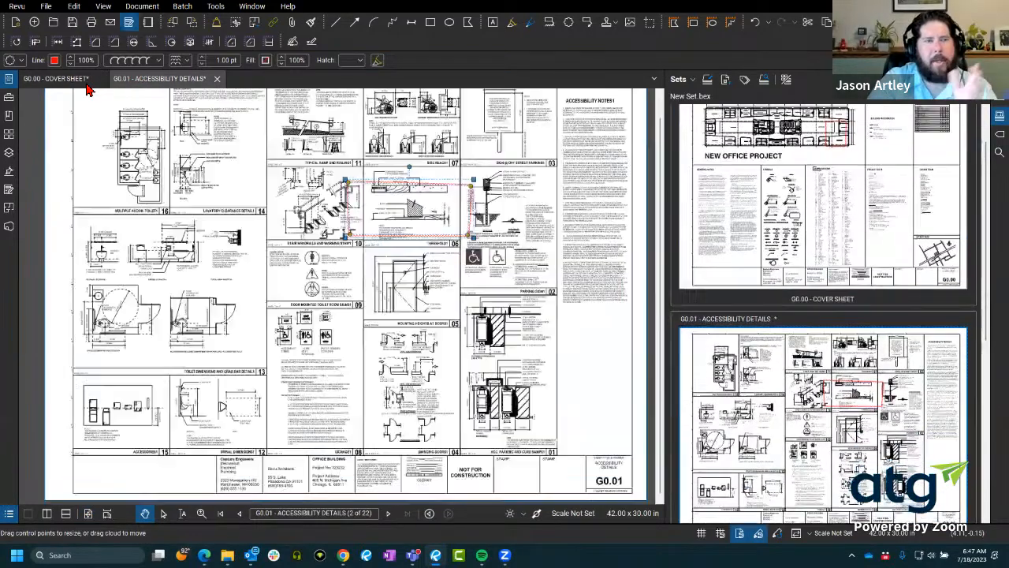
click(87, 89)
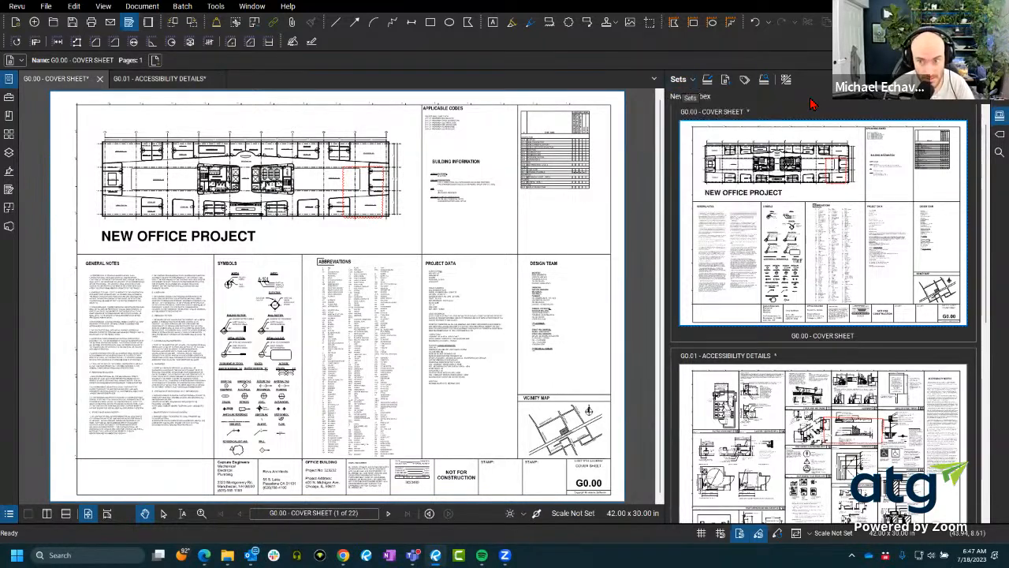
- Close the New Set.bex set without saving its changes and close the open G0.01 and G0.00 sheets
click(679, 79)
click(719, 128)
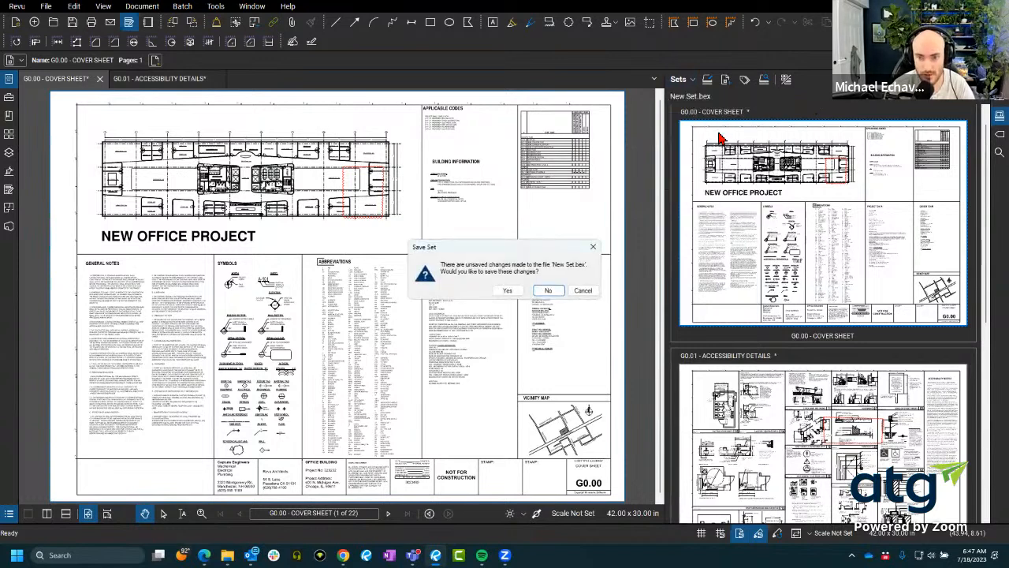
click(548, 292)
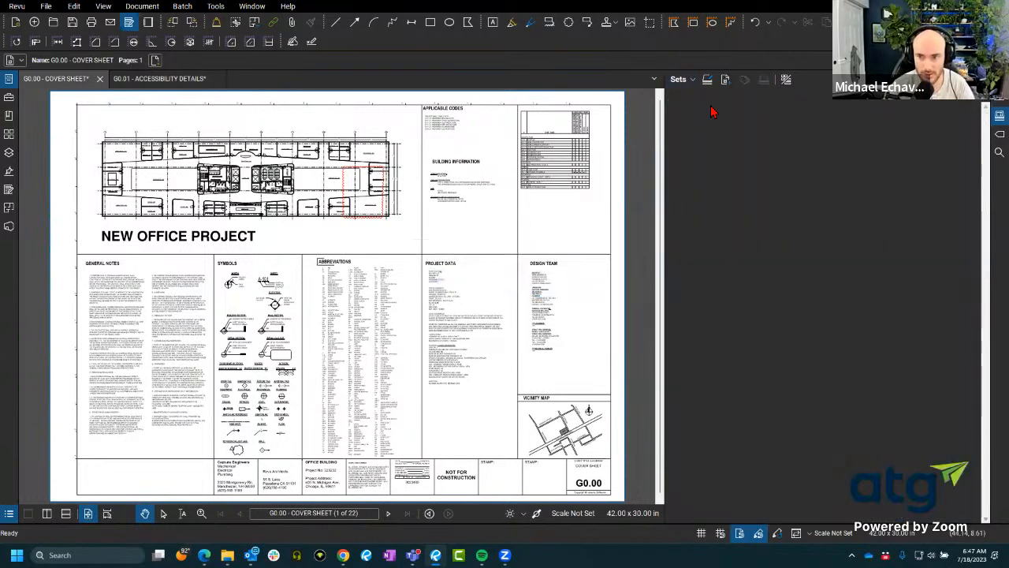
click(217, 79)
click(563, 325)
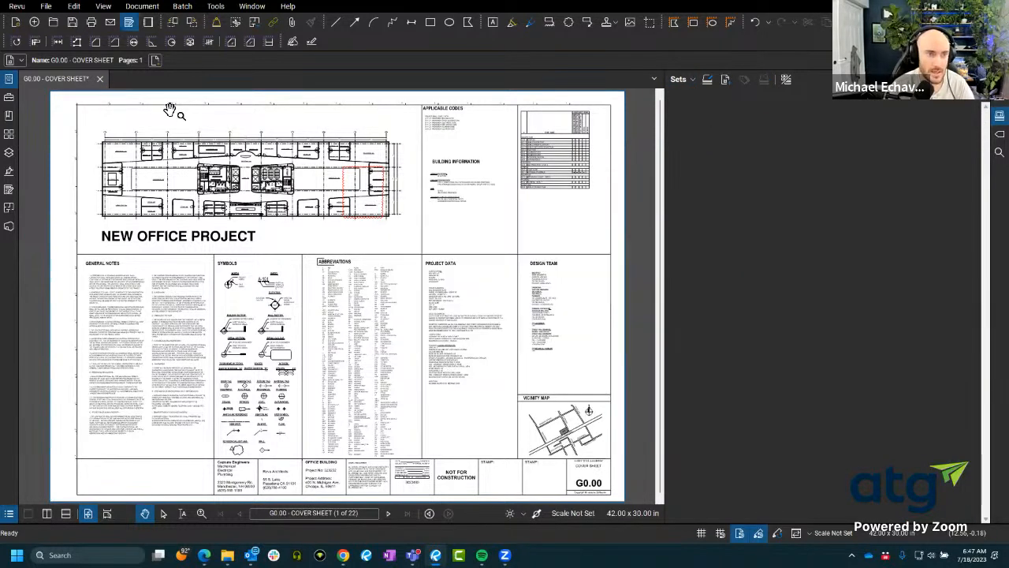
click(99, 79)
click(566, 325)
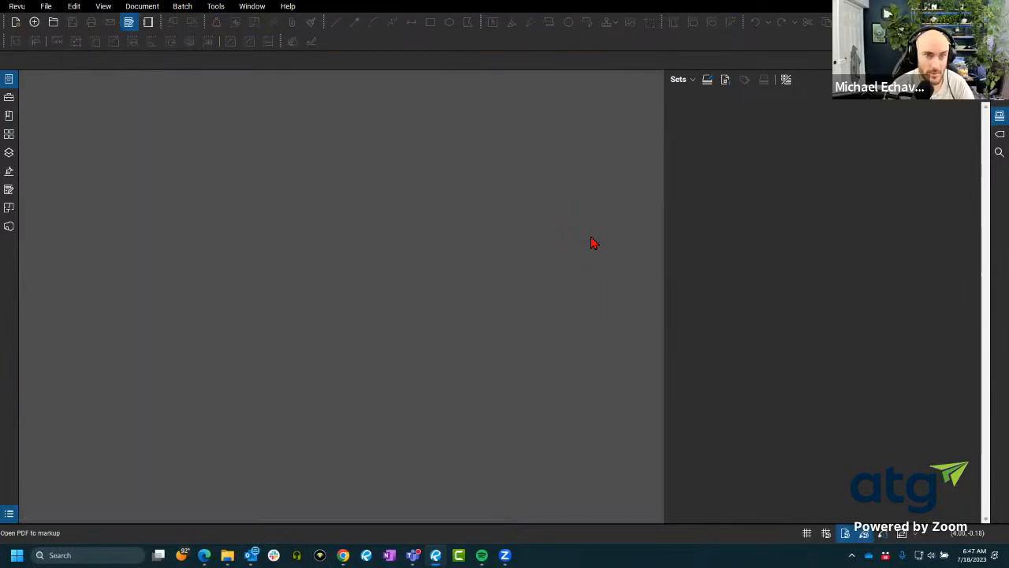
- Look through the available Sets commands and the list of panels that can be shown, including Sets
click(690, 82)
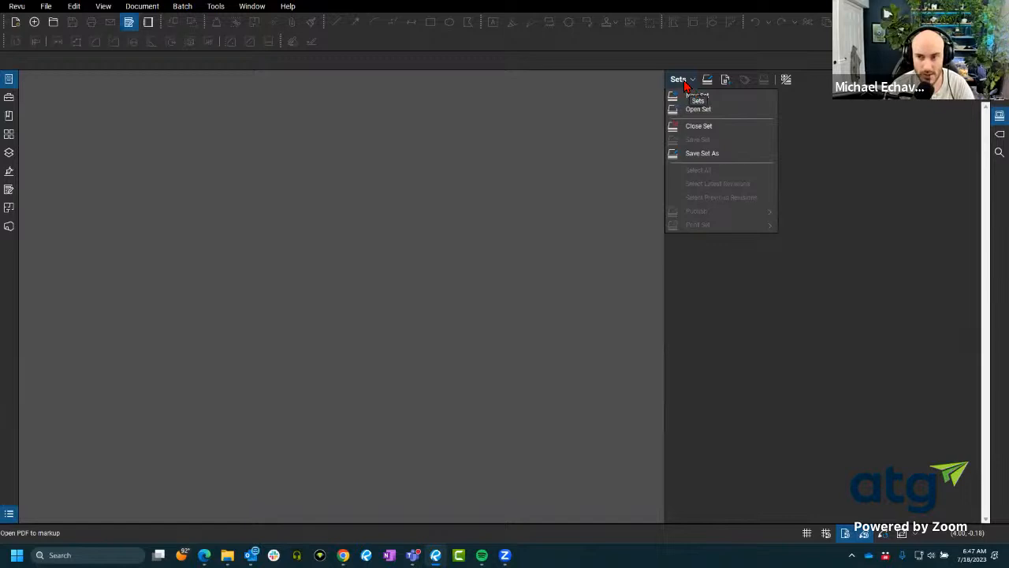
click(686, 84)
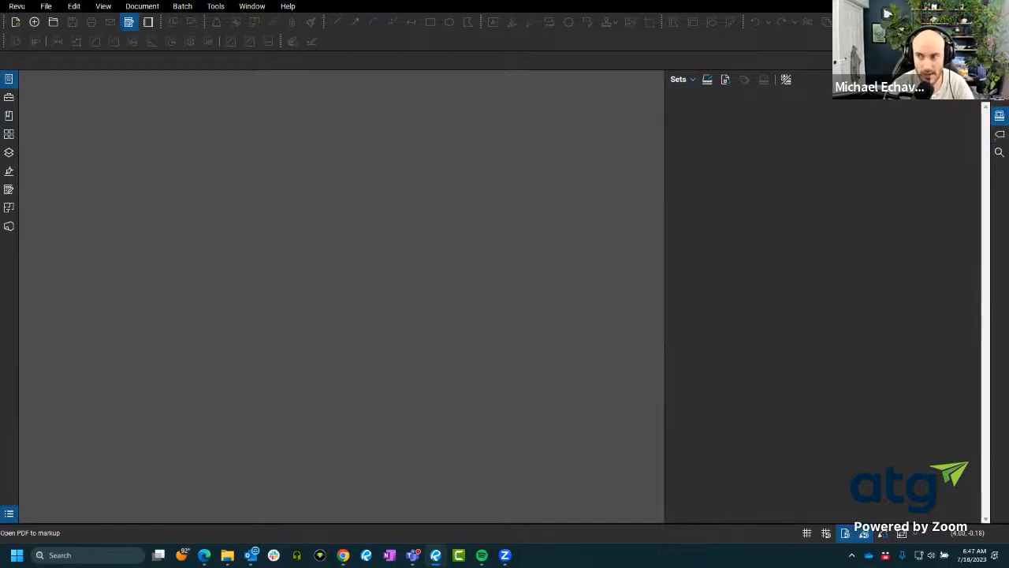
right_click(1000, 171)
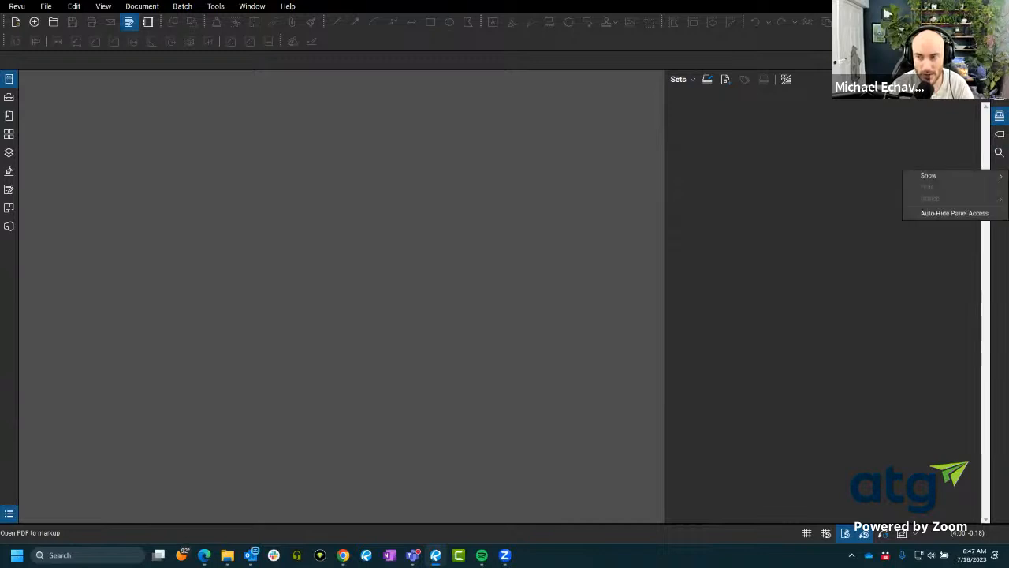
mouse_move(934, 175)
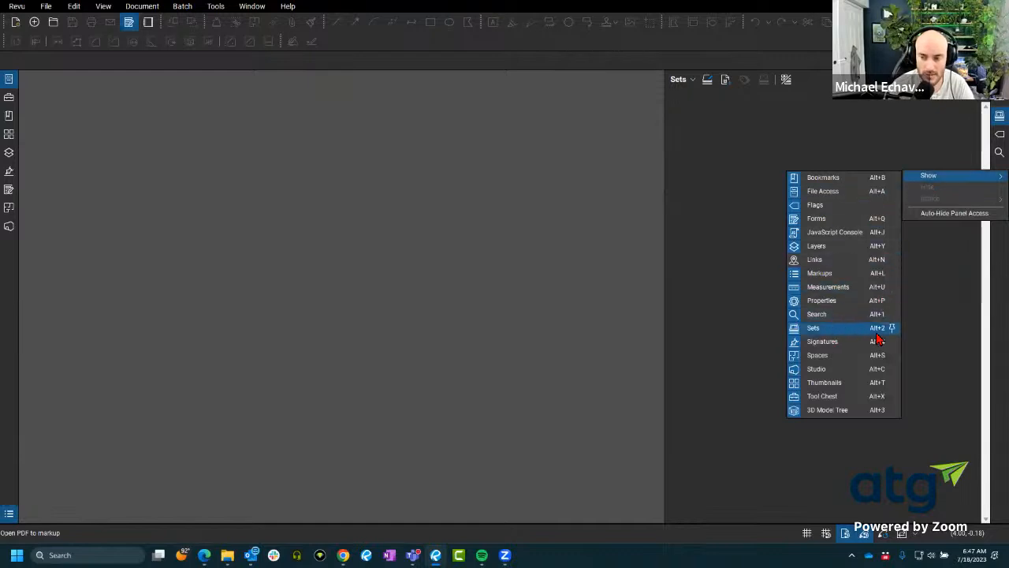
click(958, 329)
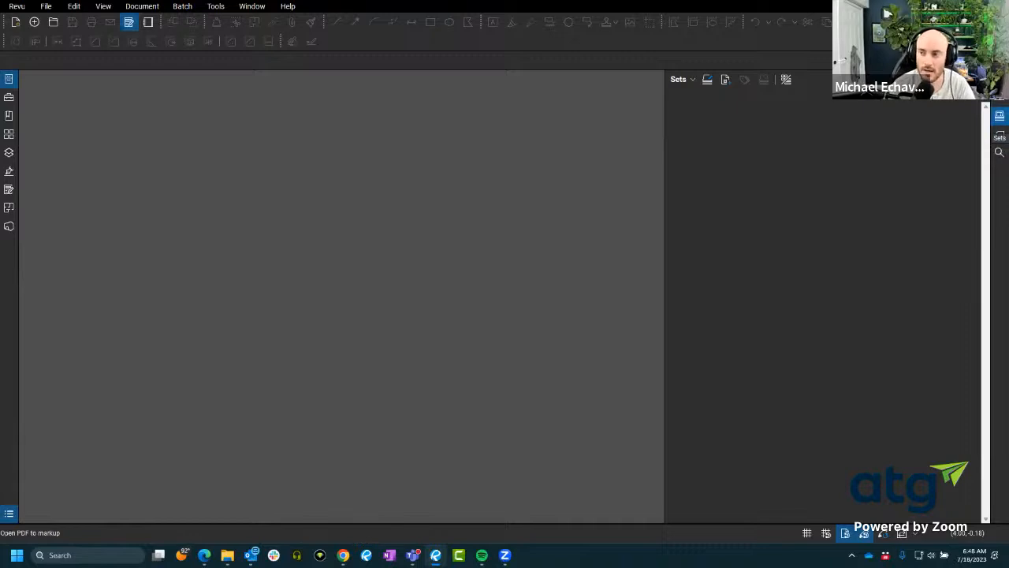
- Start a new set and acknowledge the introductory message about sets
click(692, 81)
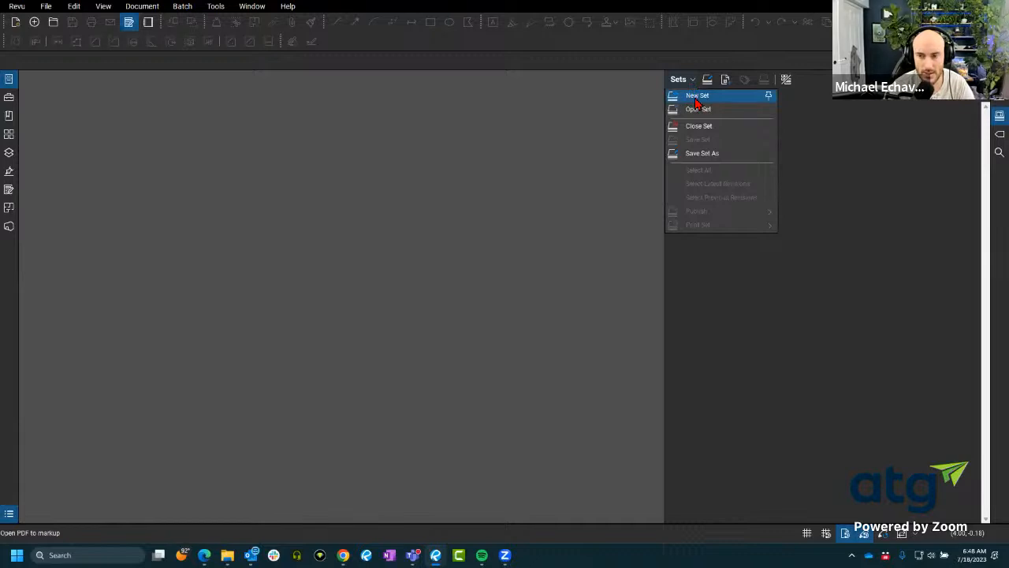
click(696, 98)
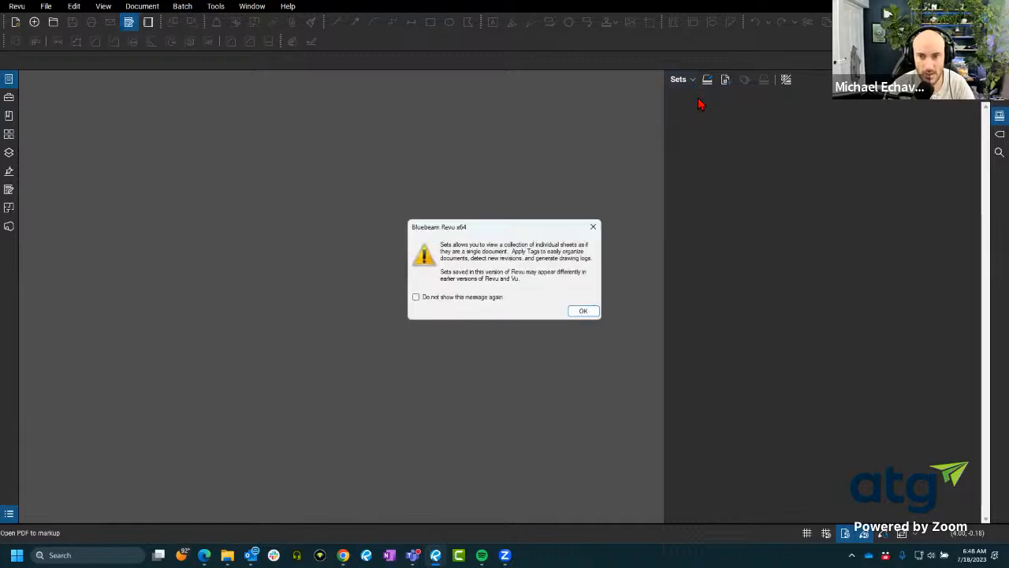
click(581, 312)
drag(475, 186, 441, 167)
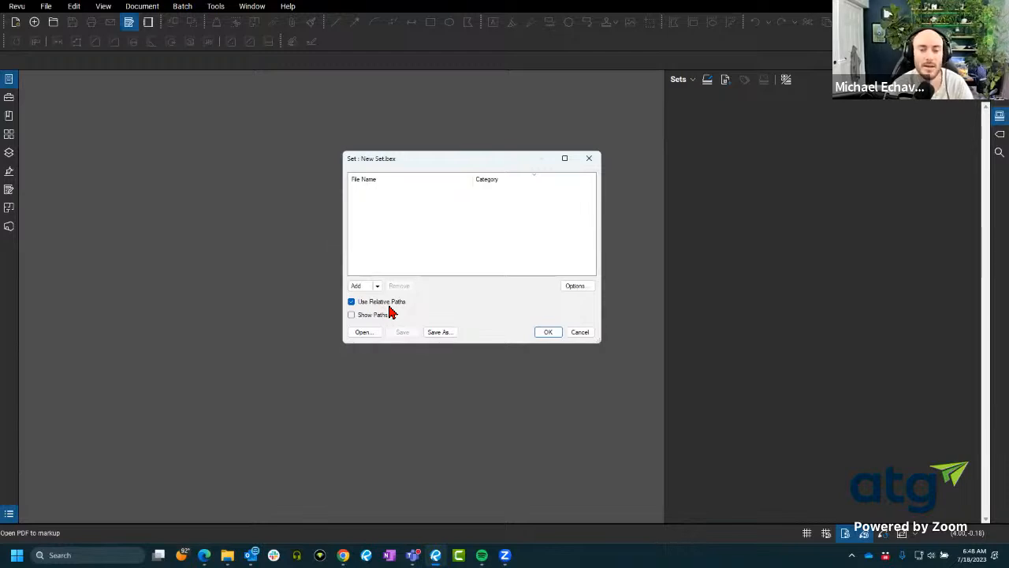
- Open the new set's options and review the Show, Sort By and Sort Order choices without changing them
click(575, 286)
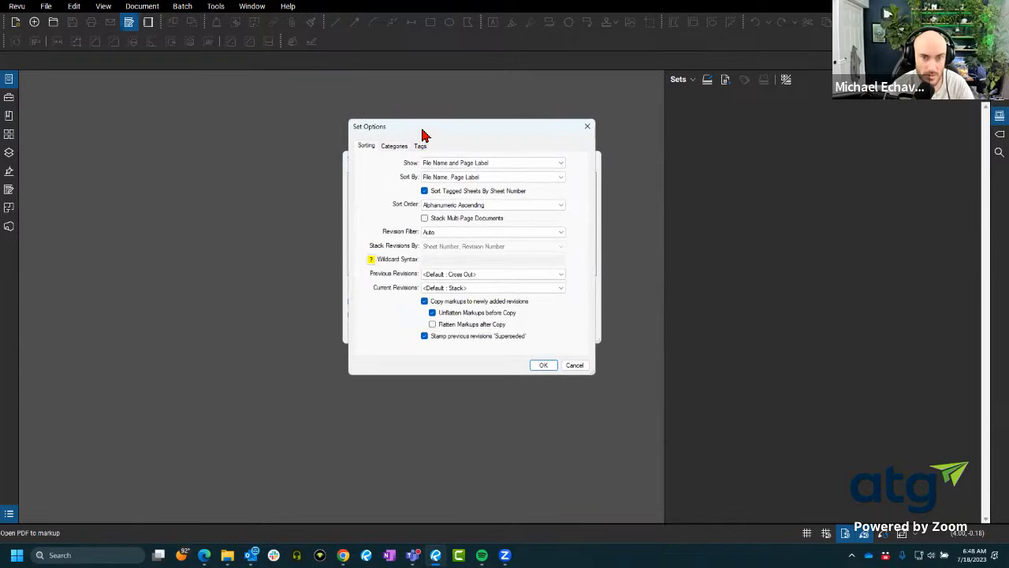
drag(424, 136, 449, 150)
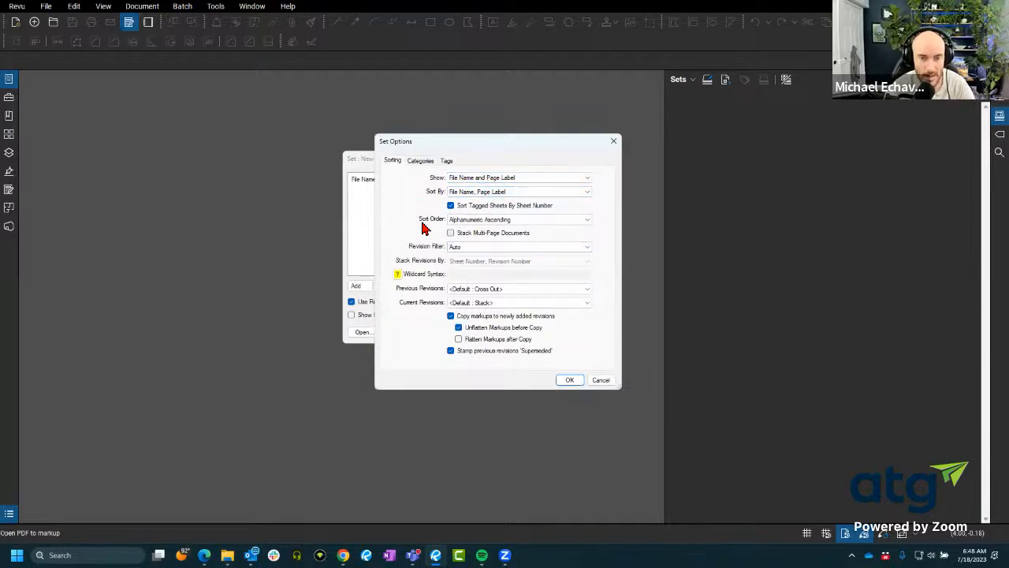
click(532, 181)
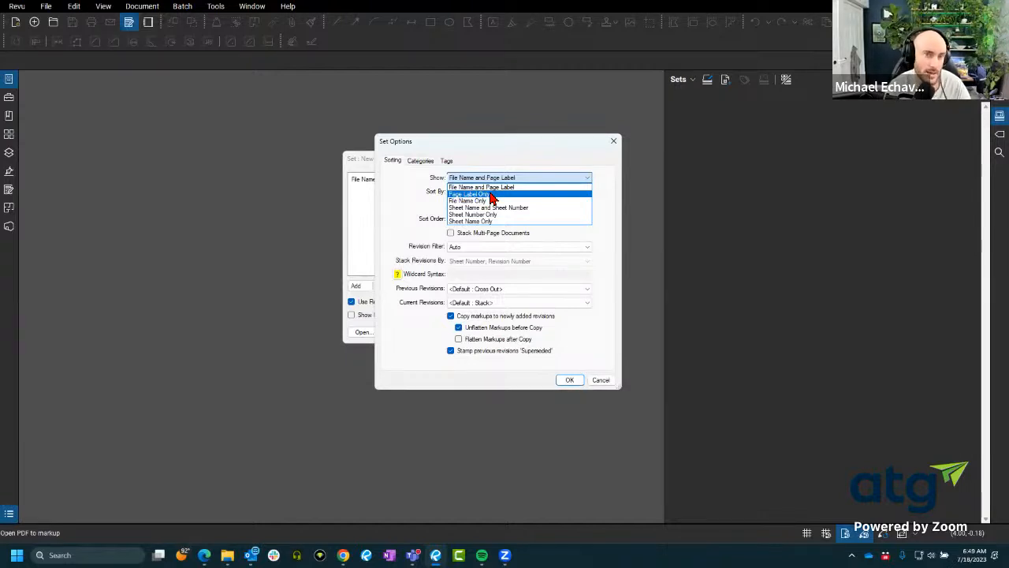
click(406, 200)
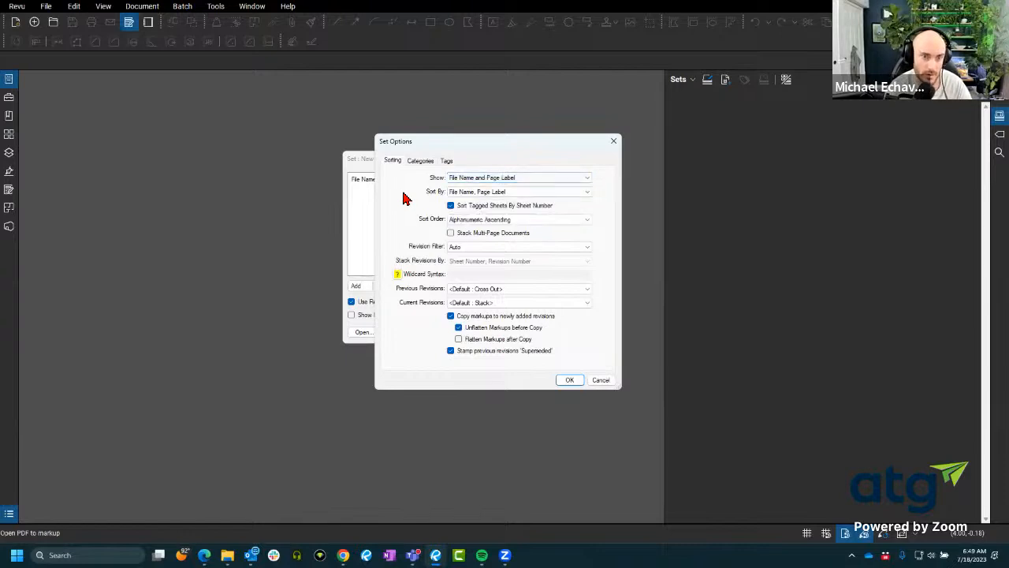
click(481, 194)
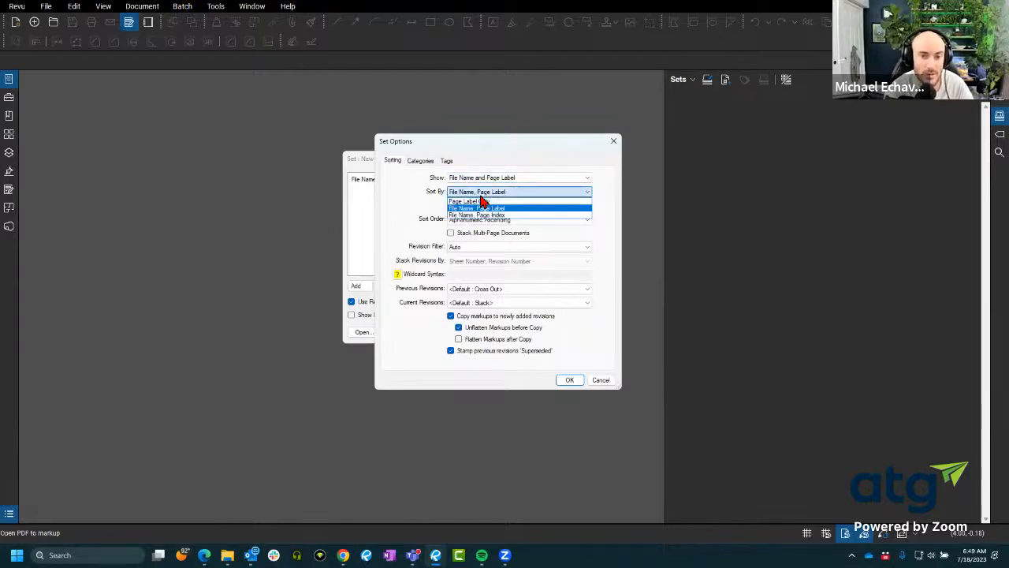
click(529, 160)
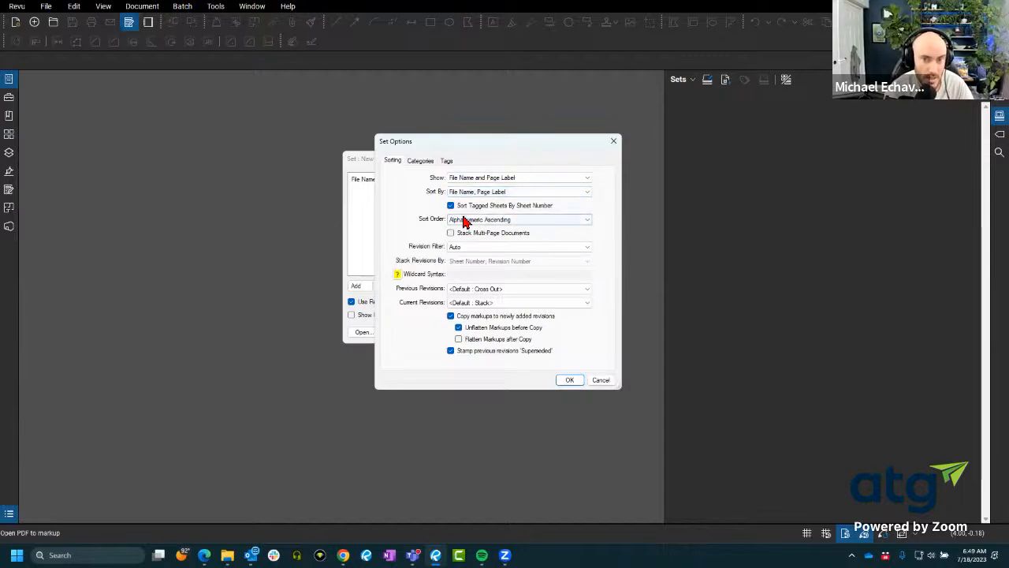
click(511, 221)
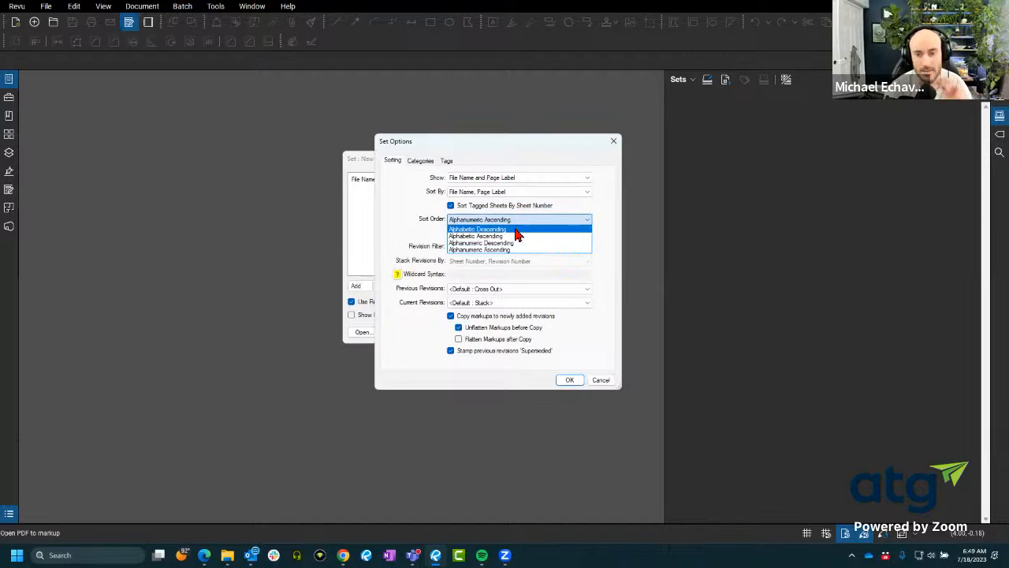
click(422, 238)
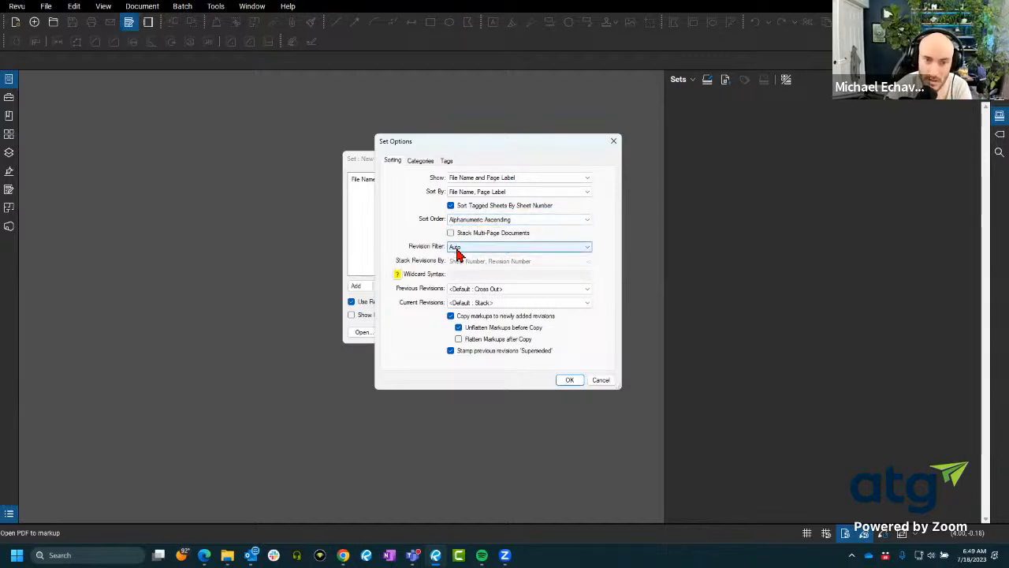
- Review the Revision Filter choices and read the Wildcard Syntax help
click(481, 248)
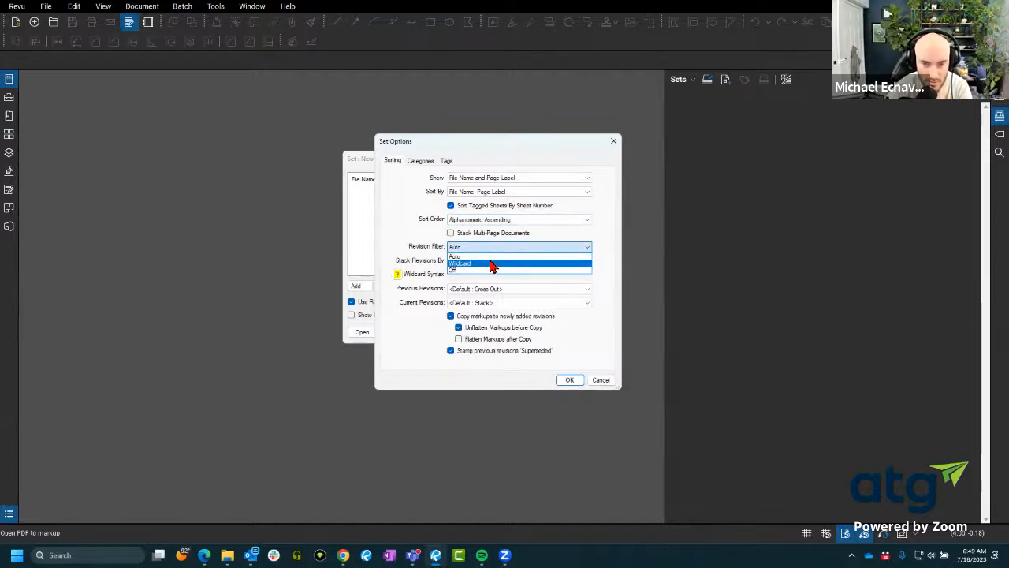
click(428, 261)
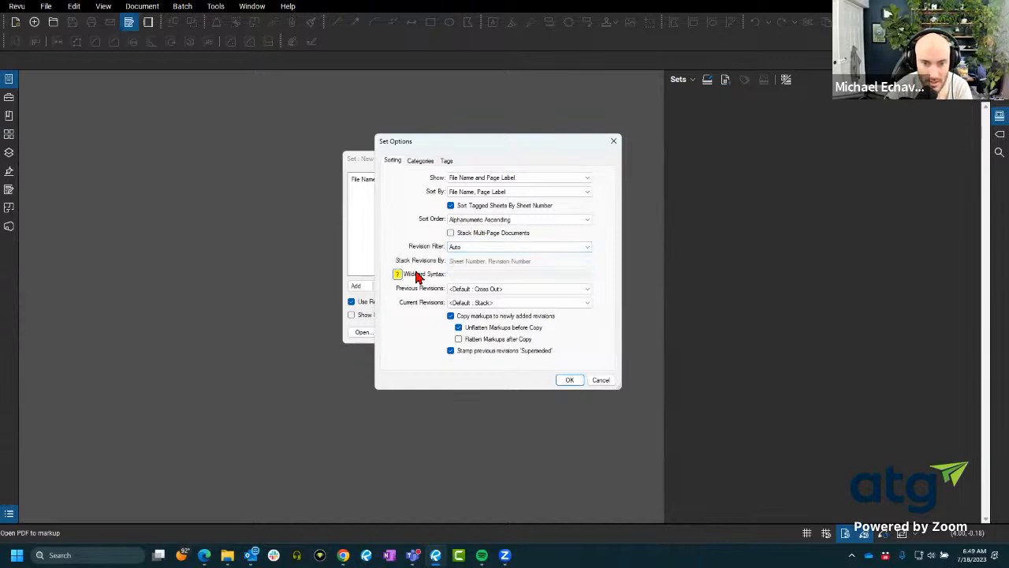
click(416, 275)
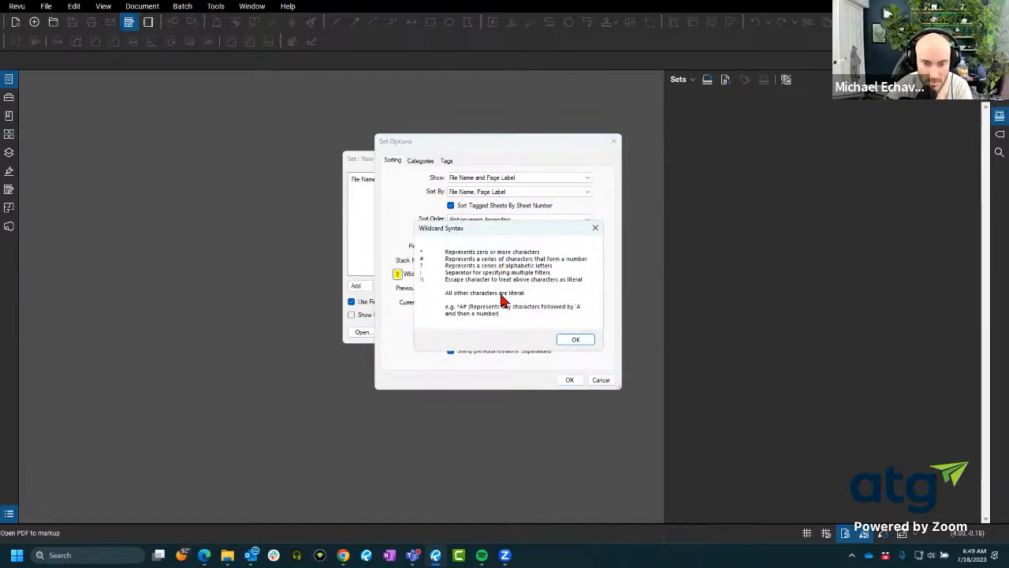
click(596, 228)
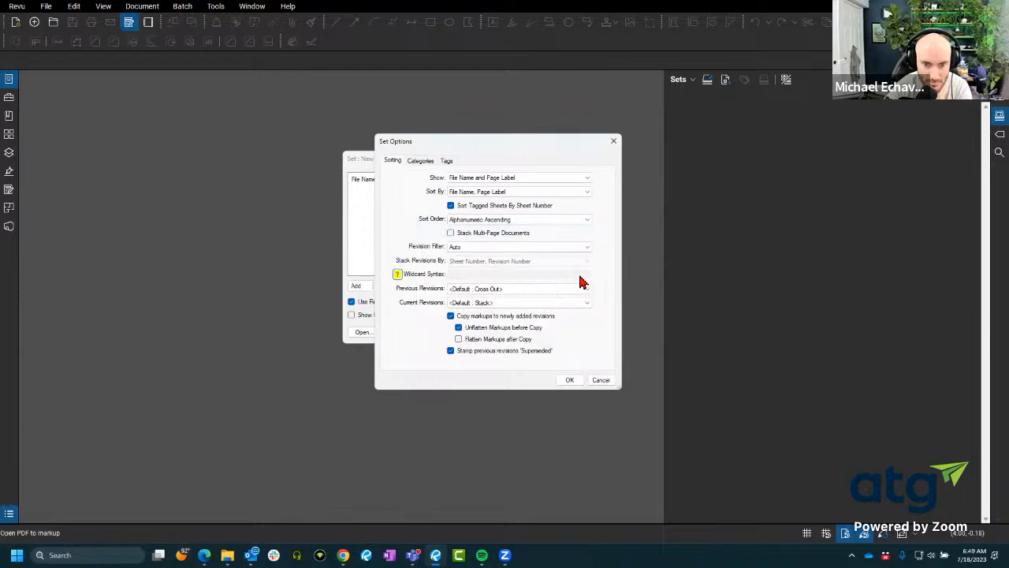
- Try the Wildcard setting for the Revision Filter and return the filter to Auto
click(509, 247)
click(496, 261)
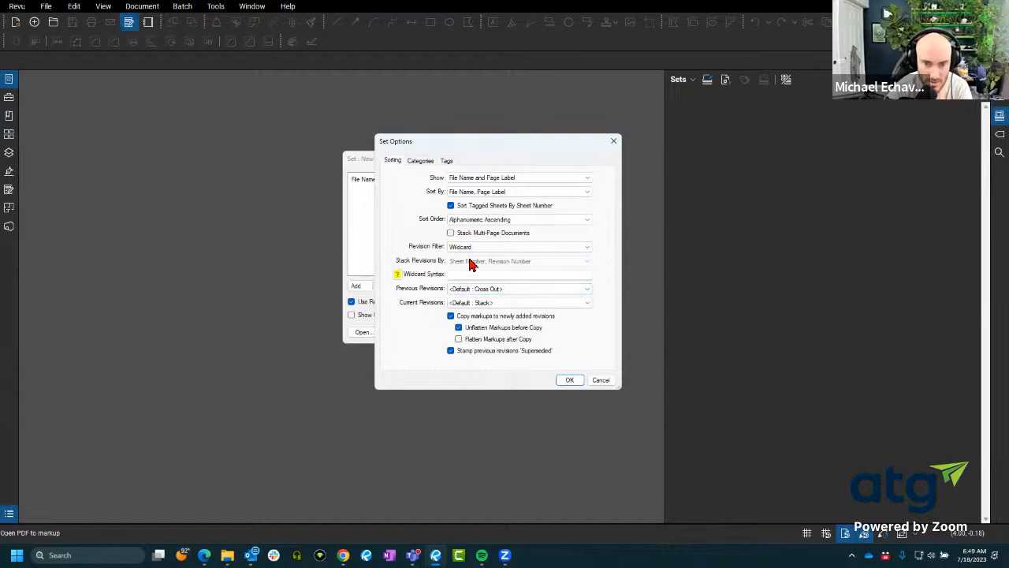
click(478, 248)
click(478, 255)
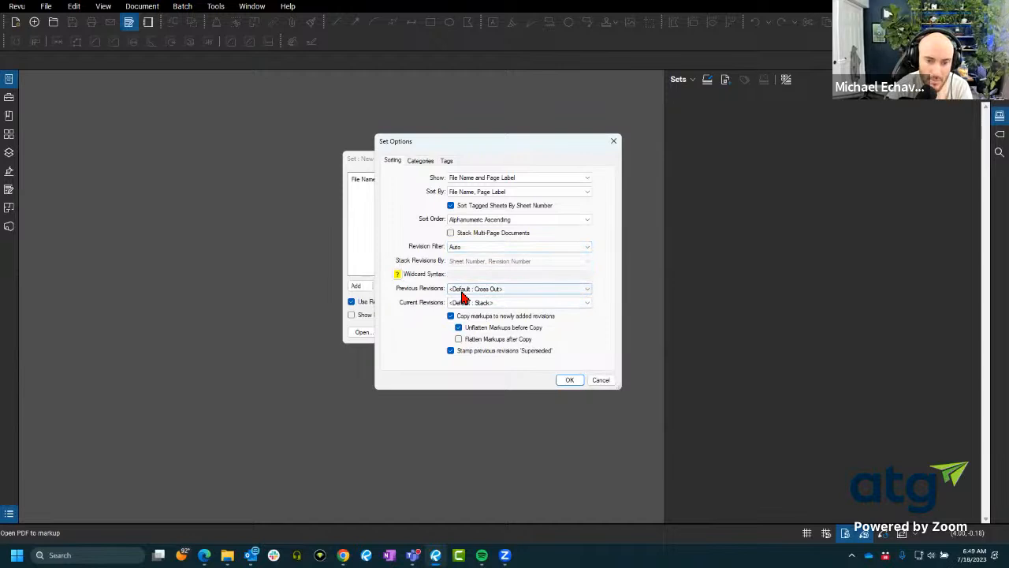
- Review the display choices for Previous Revisions and Current Revisions, keeping the defaults
click(478, 291)
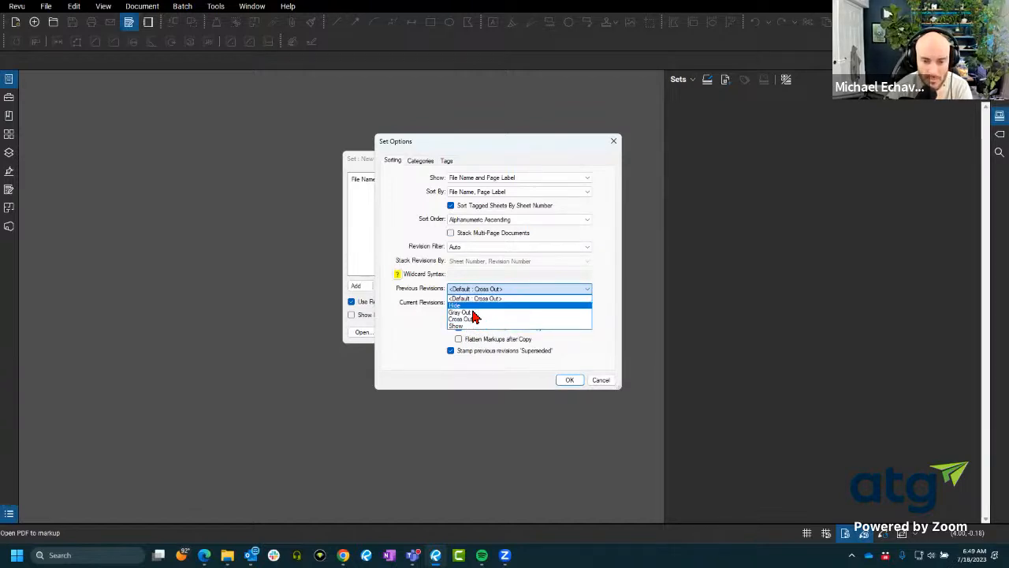
click(438, 332)
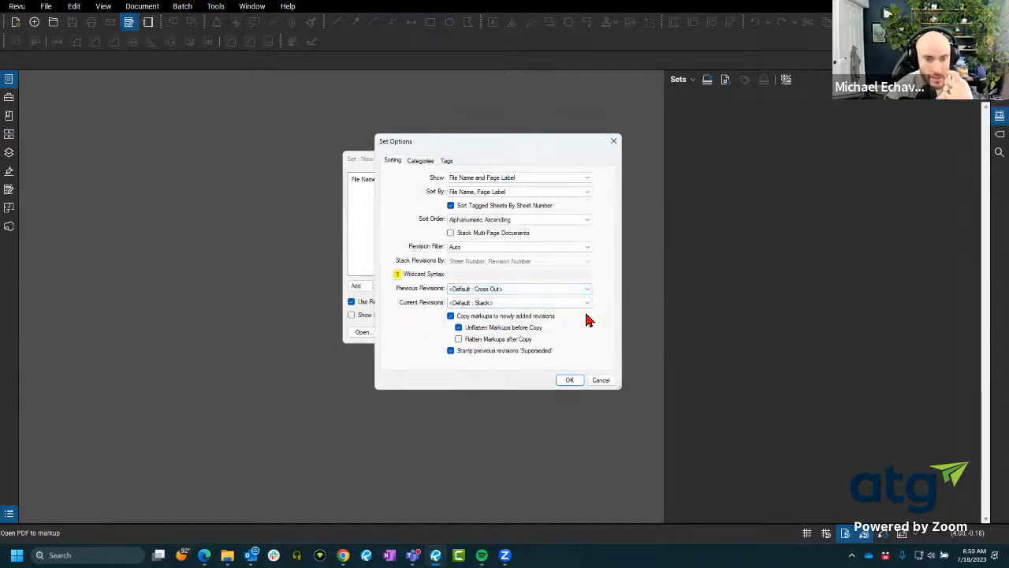
click(485, 305)
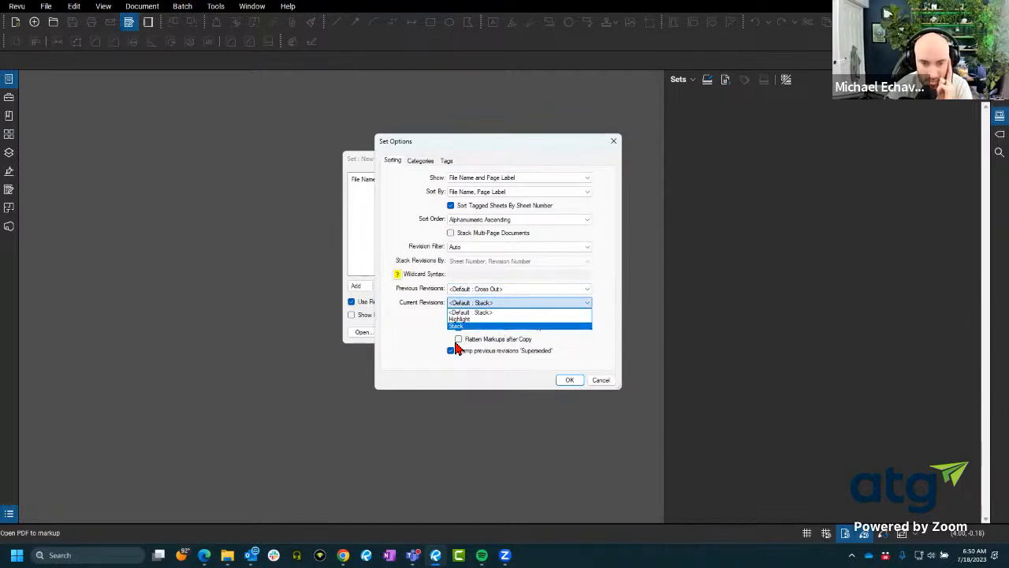
click(421, 340)
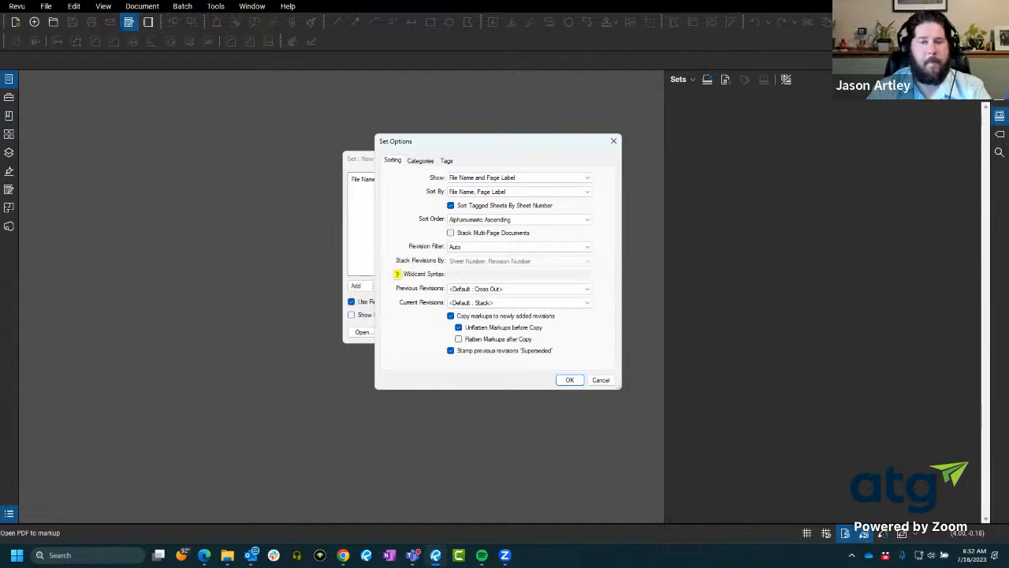
- Examine the set's discipline categories and the sheet number filter assigned to each one
click(420, 160)
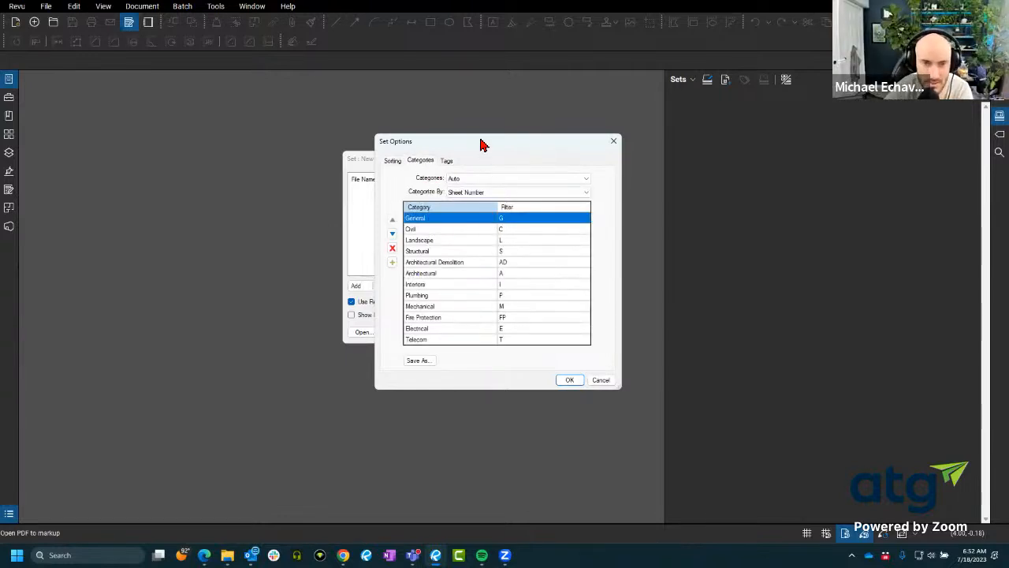
drag(481, 143, 427, 147)
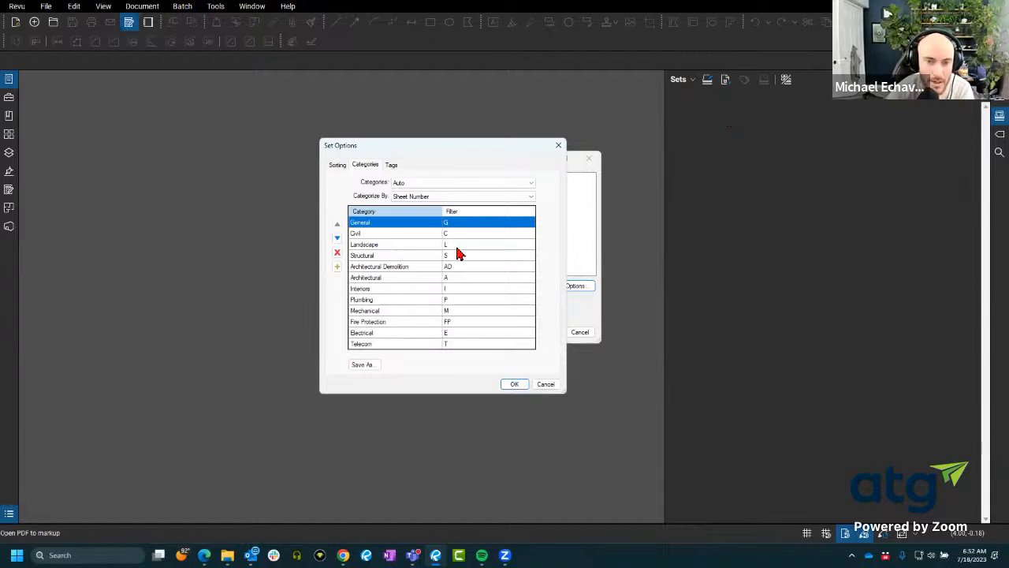
- Review the Categories and Categorize By choices and the Add New Category form, keeping Auto and Sheet Number
click(415, 184)
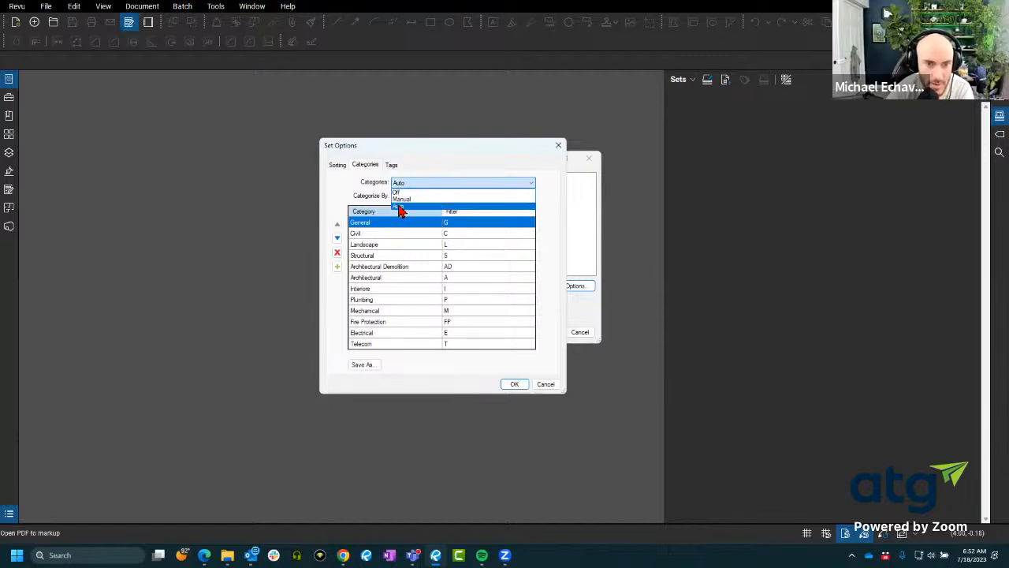
click(402, 206)
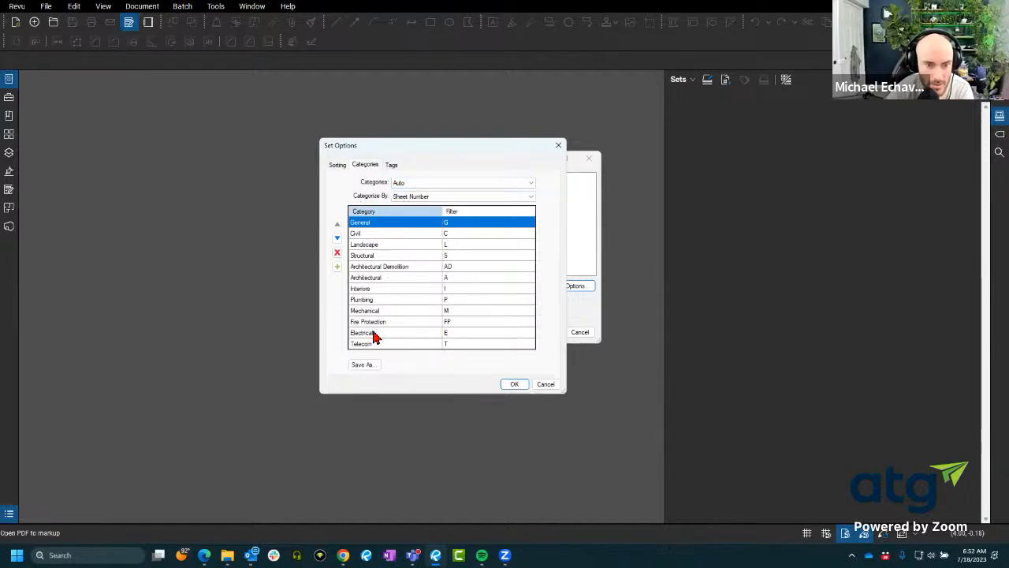
click(432, 201)
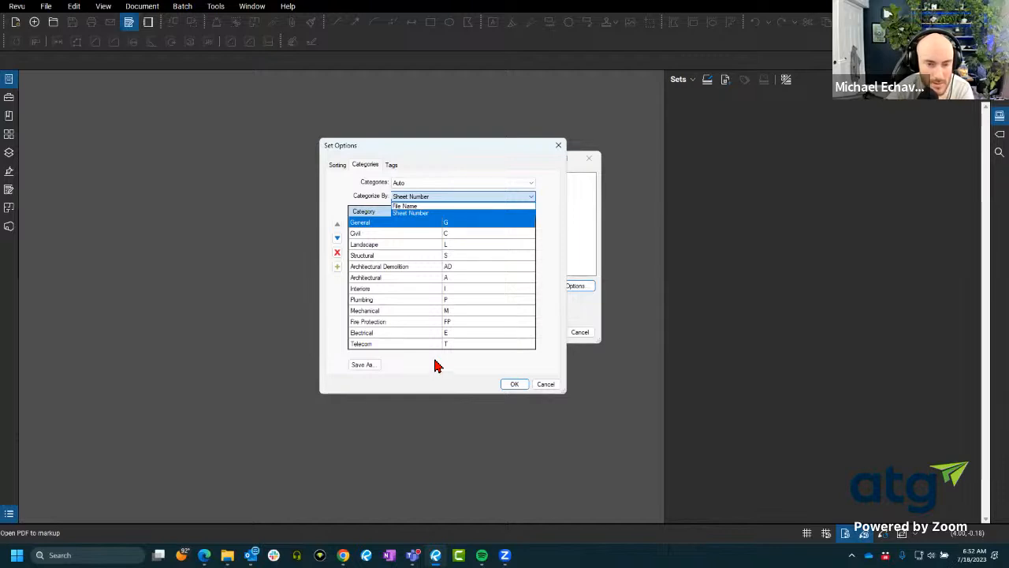
click(397, 264)
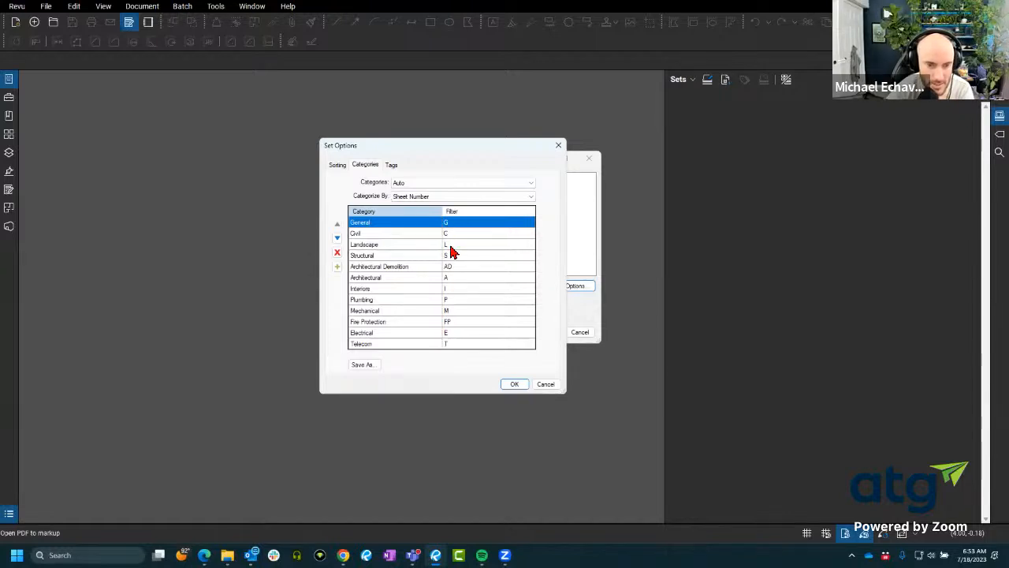
click(337, 266)
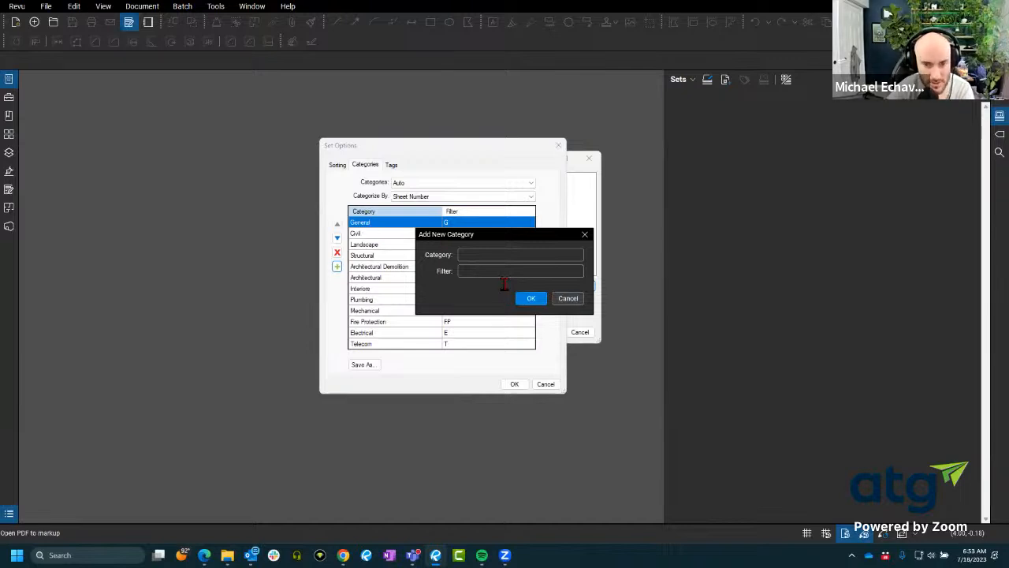
click(566, 299)
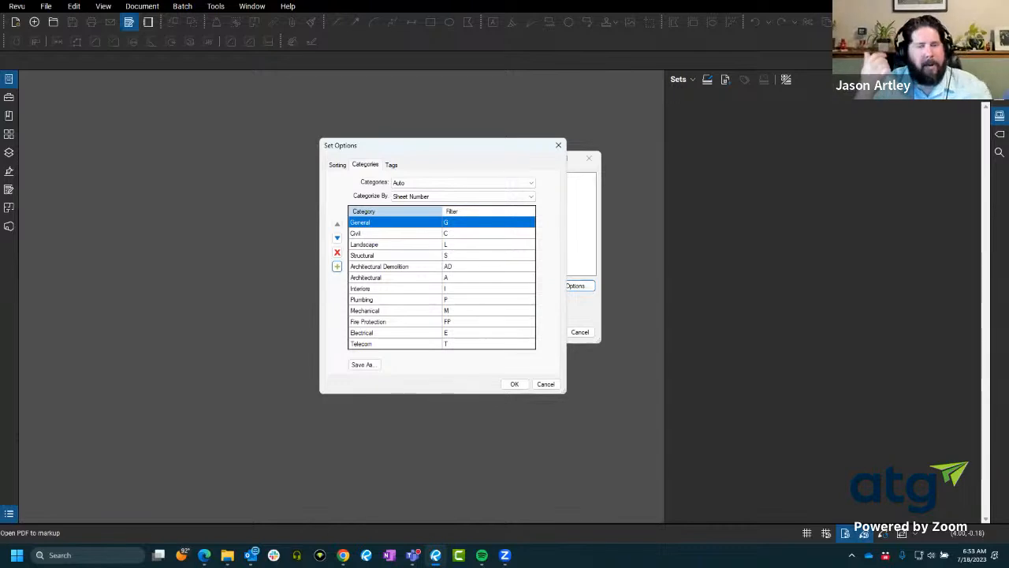
- View where category lists are saved without saving, and move the General category down and back to first place
click(374, 366)
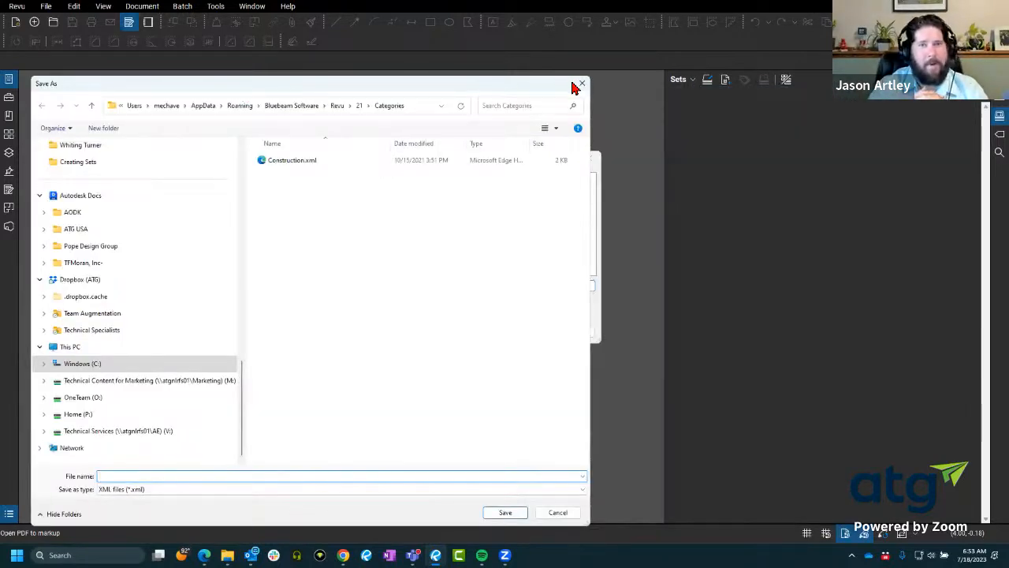
click(579, 86)
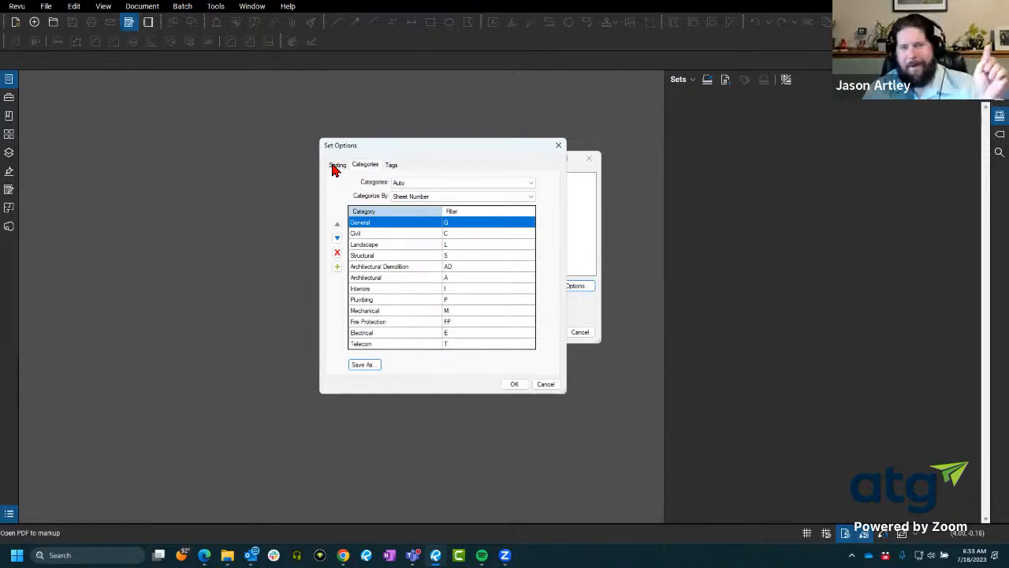
click(371, 372)
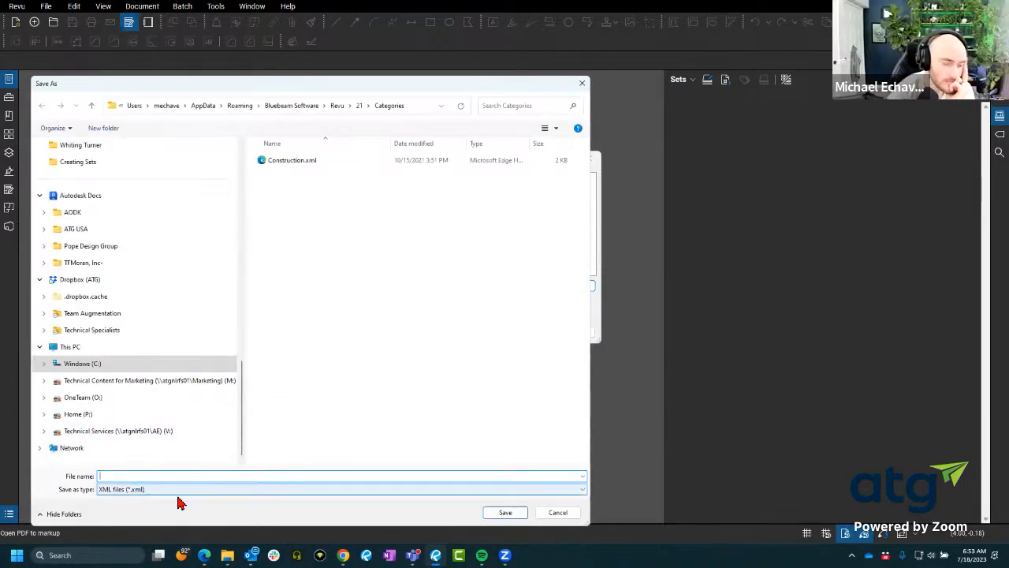
click(556, 514)
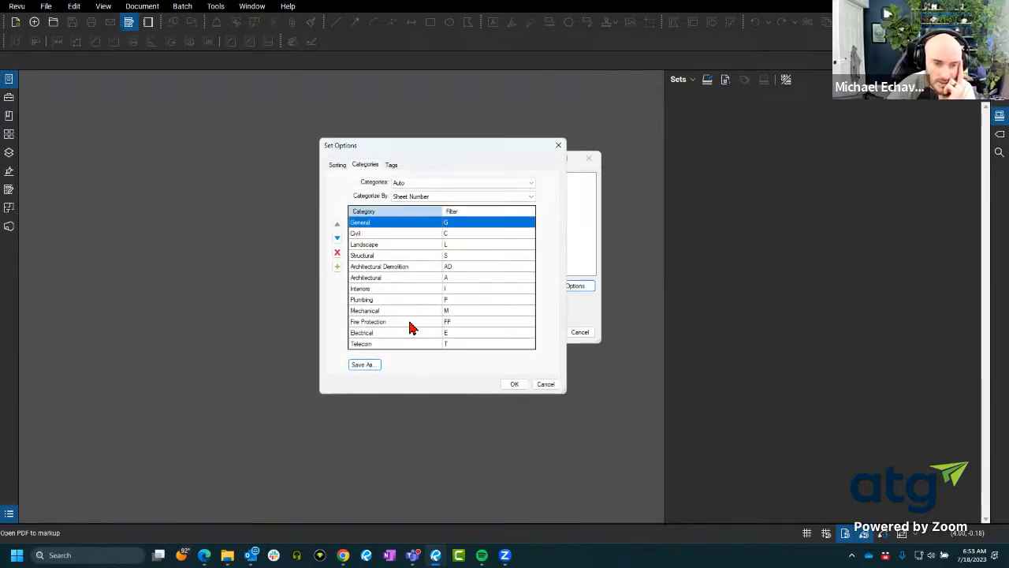
click(337, 238)
click(337, 225)
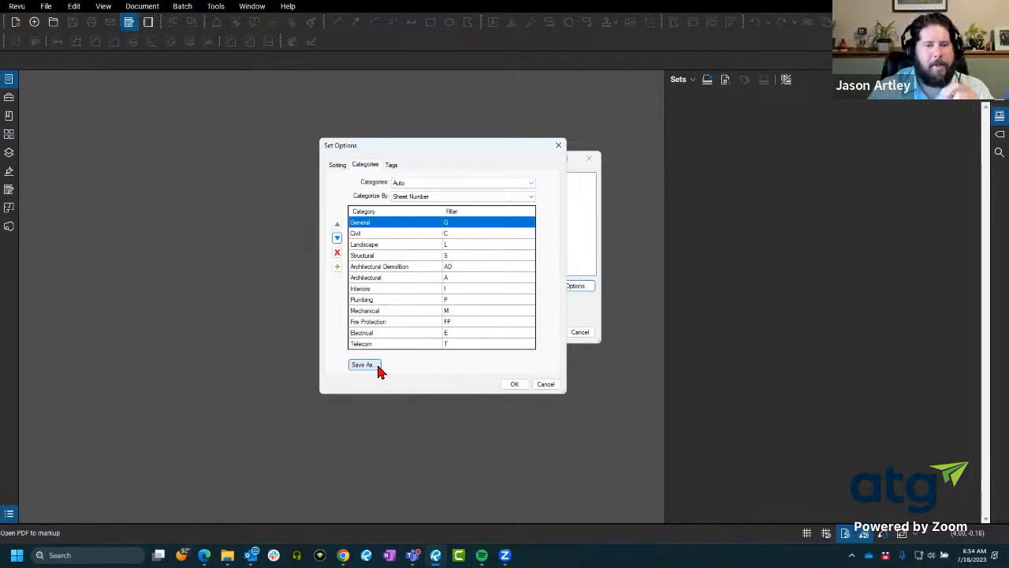
- Add a new category named ex with the filter ee to the set's category list
click(337, 267)
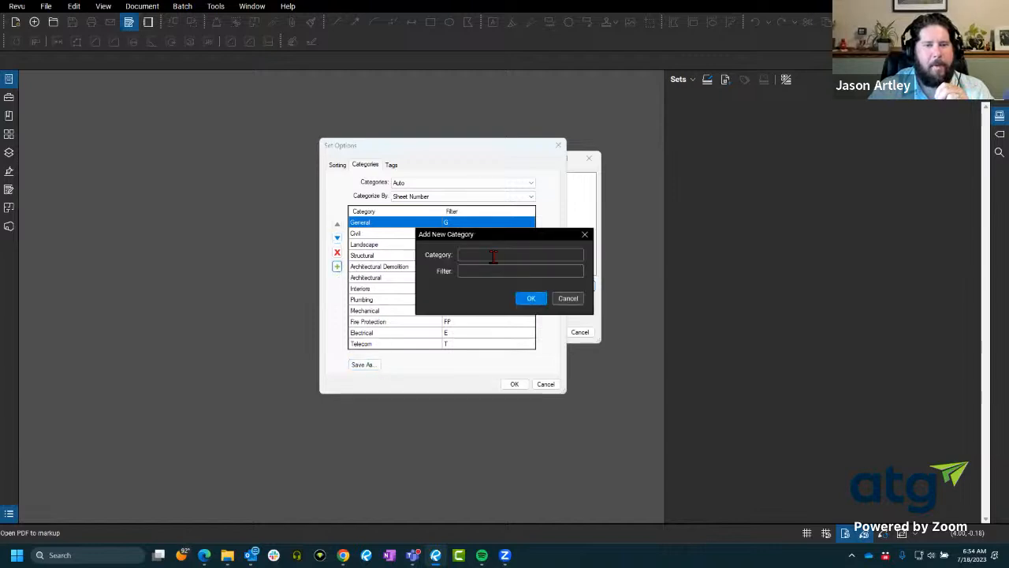
text(ex)
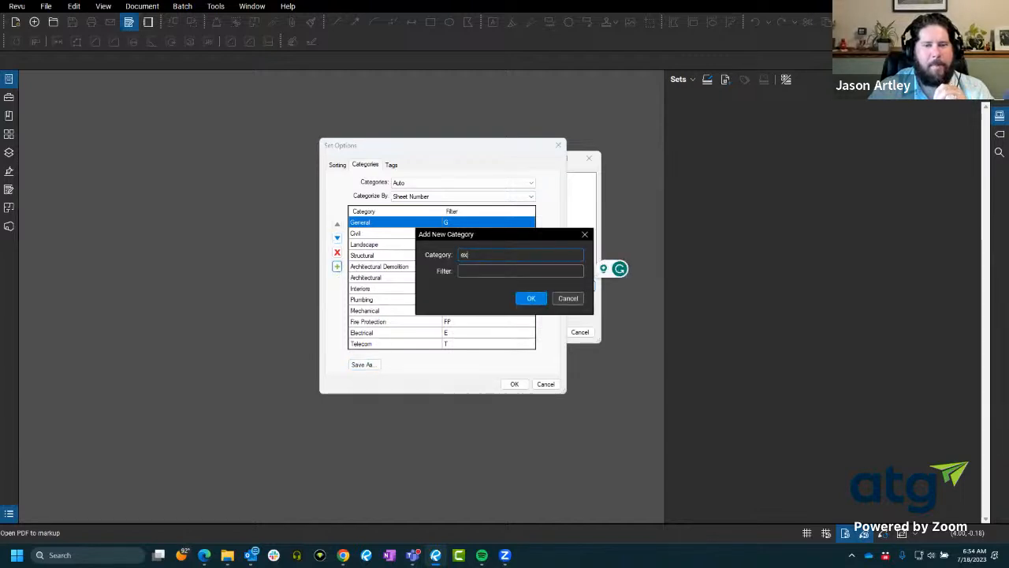
click(485, 271)
text(e)
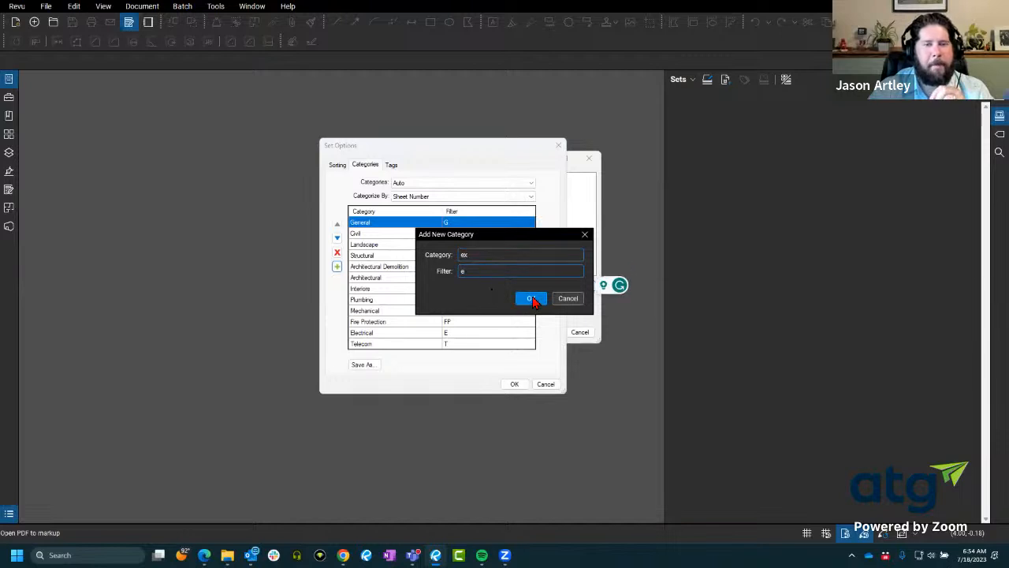
text(e)
click(531, 298)
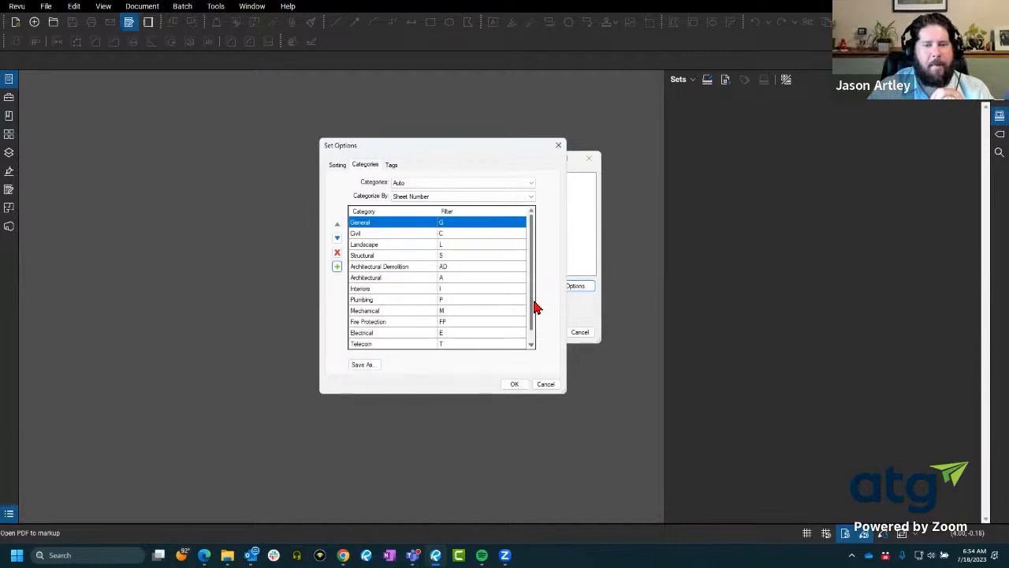
scroll(532, 294, down, 1)
- Save the category list as the XML file mcr in the Categories folder and accept the set options
click(362, 365)
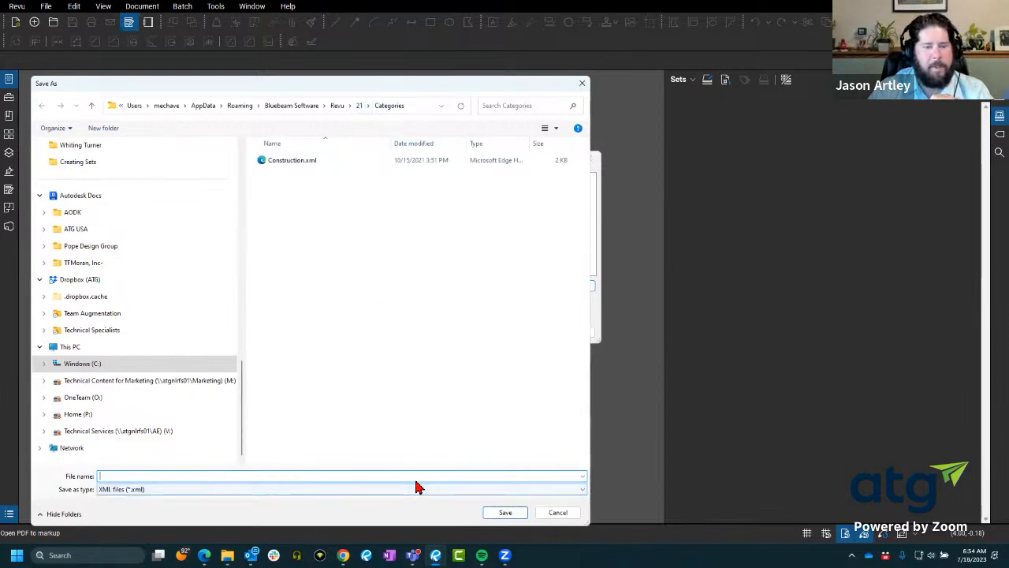
text(m)
text(kl)
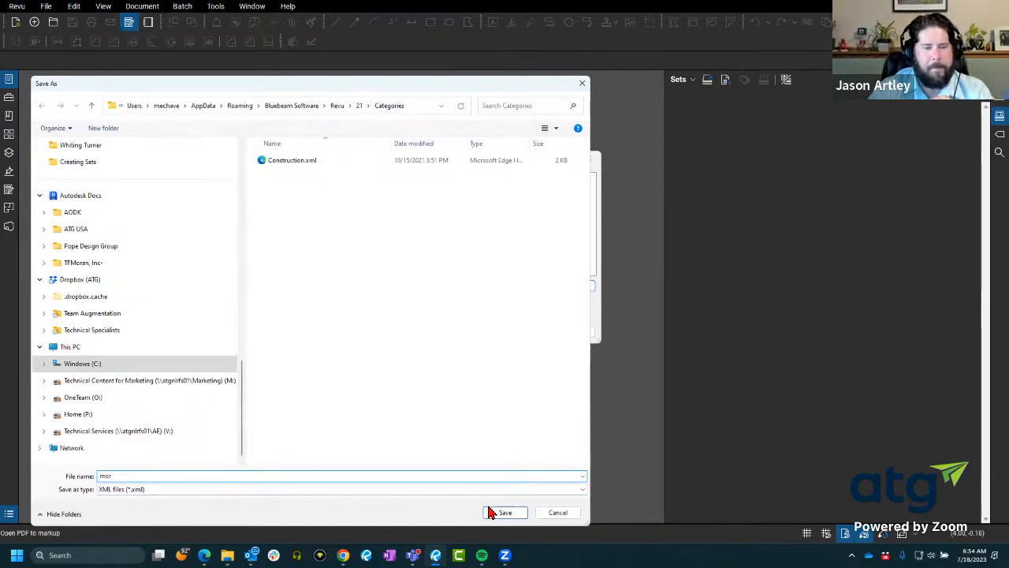
click(500, 515)
click(513, 385)
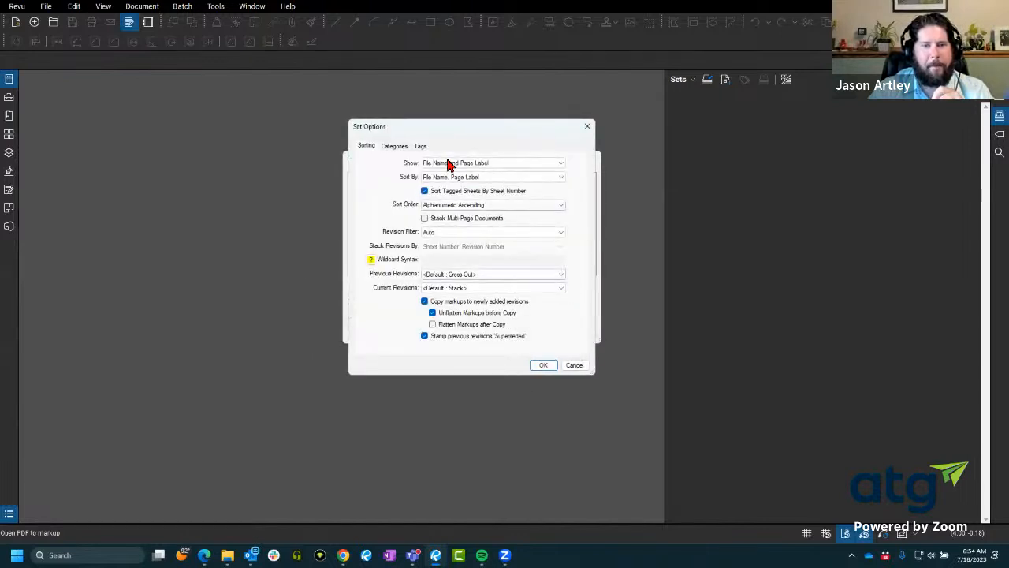
- Check the set's categories for ex, review the Manual, Off and Auto modes, and close the set without saving
click(398, 150)
scroll(556, 244, down, 1)
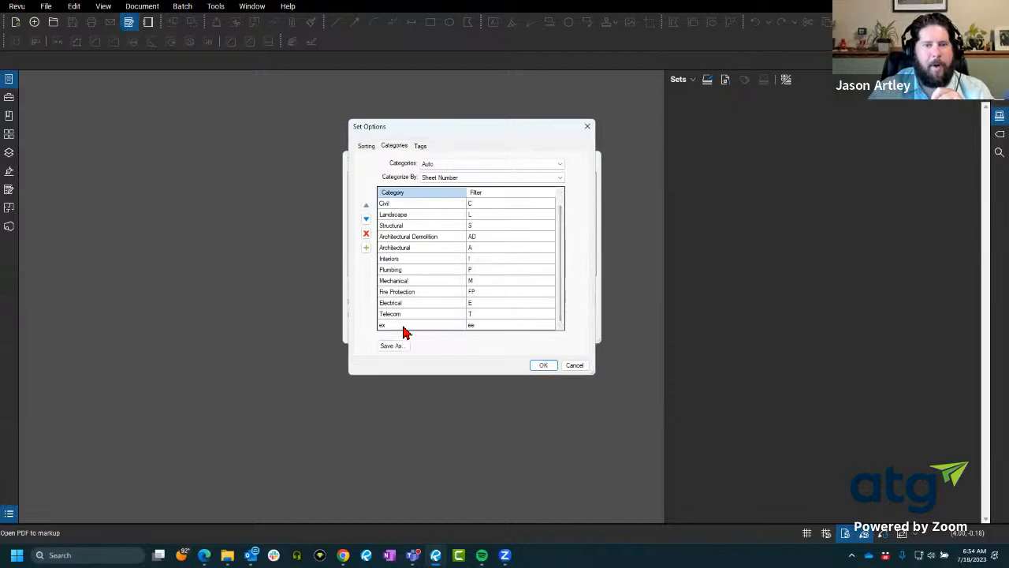
click(457, 164)
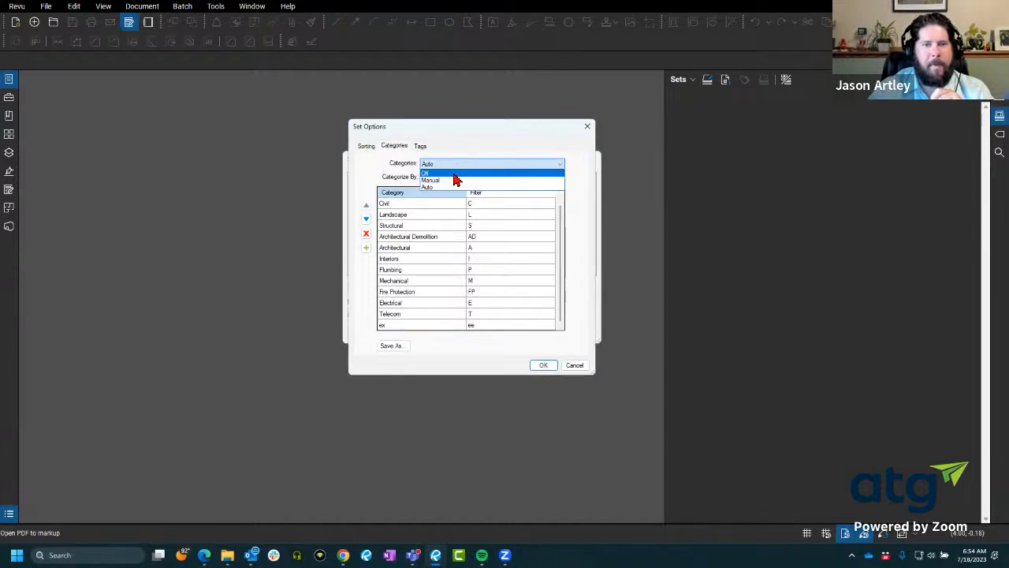
click(454, 179)
click(451, 165)
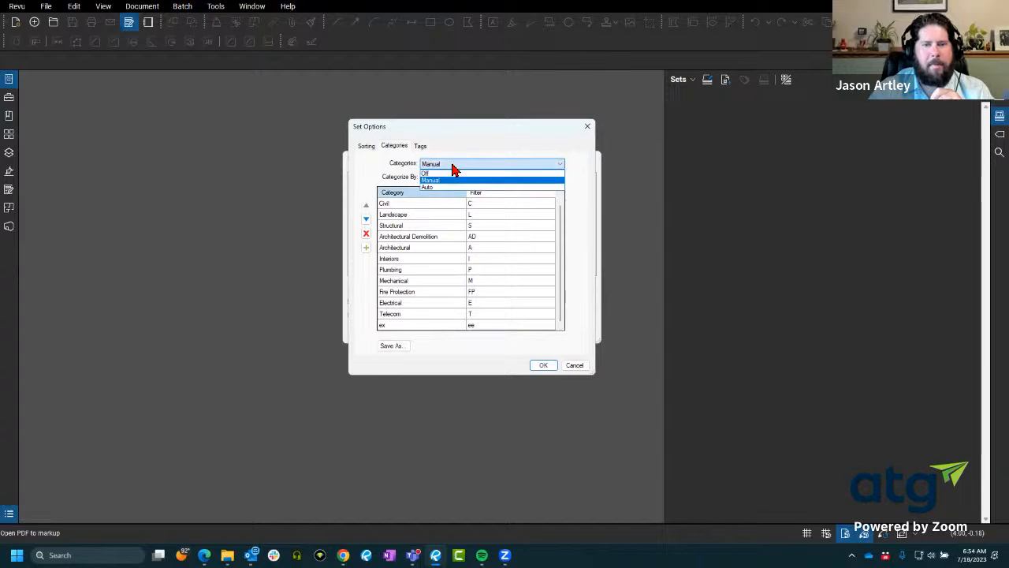
click(451, 173)
click(453, 164)
click(444, 185)
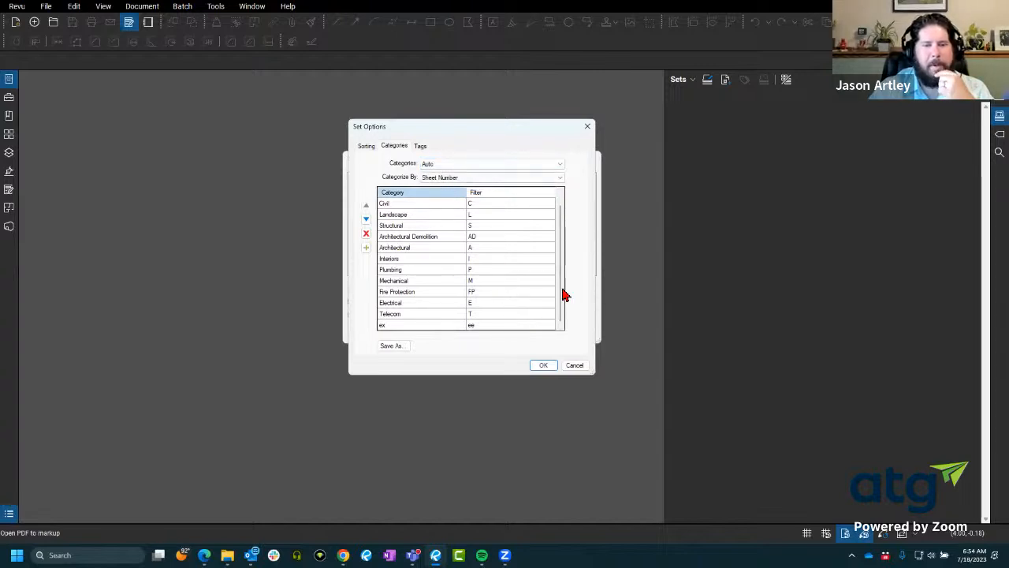
click(571, 365)
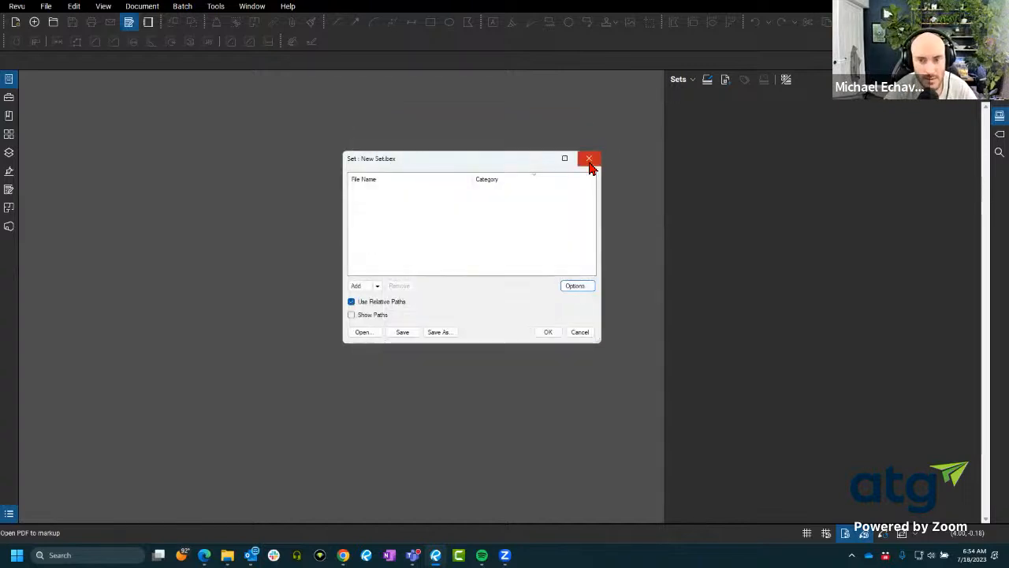
click(590, 161)
- Start another new set and bring up its category options
click(685, 85)
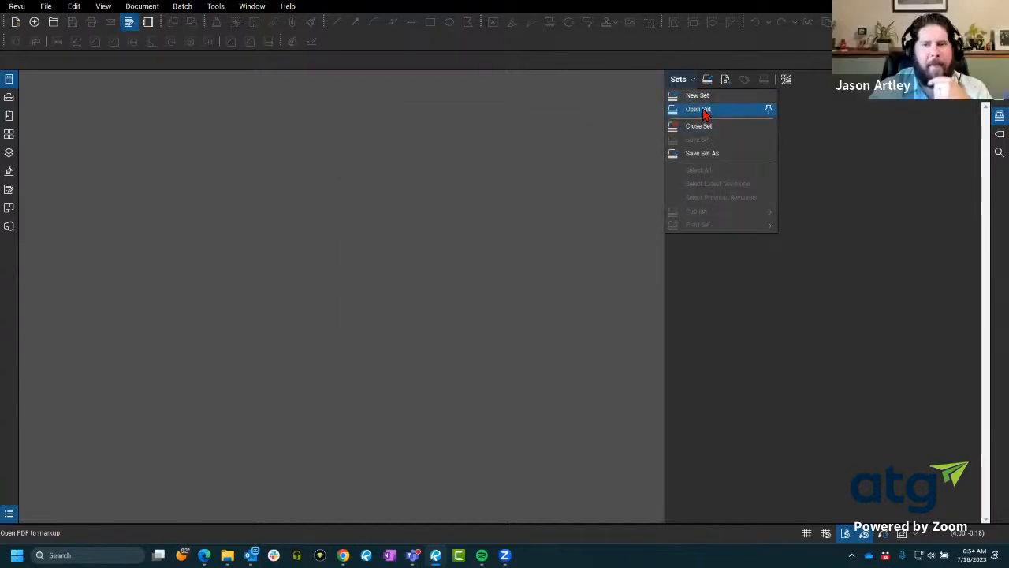
click(702, 109)
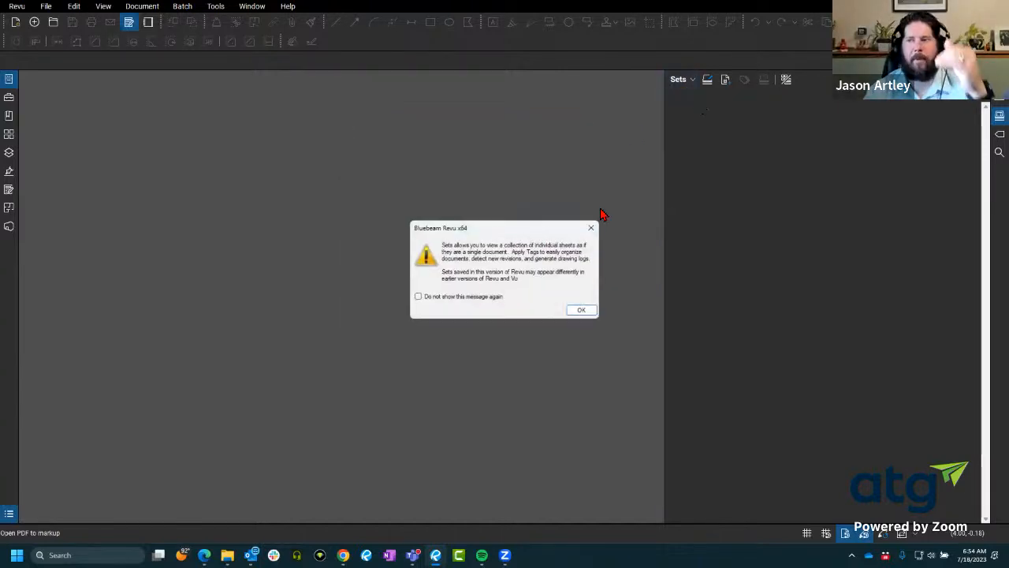
click(575, 313)
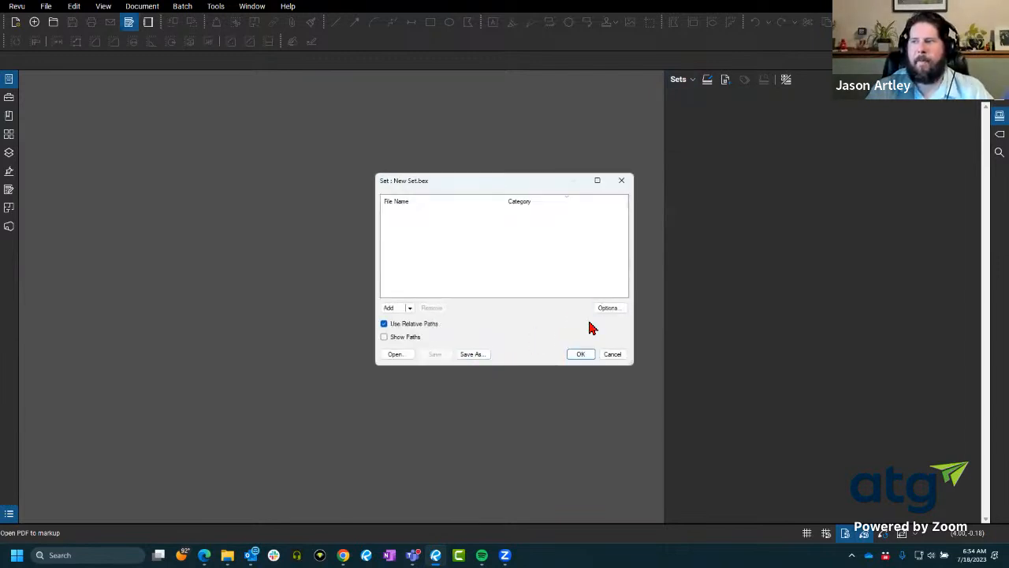
click(609, 309)
click(428, 172)
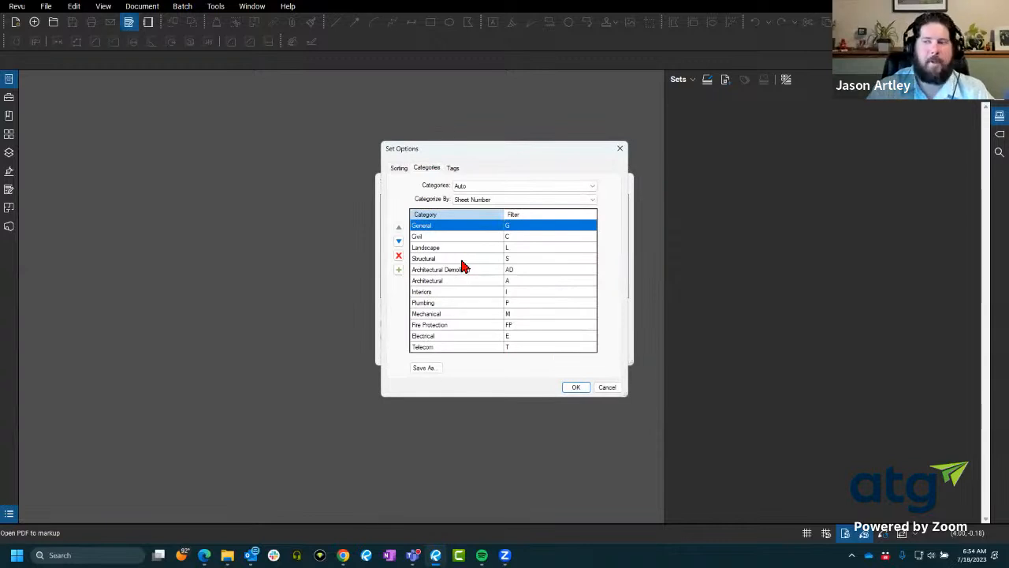
- Try the Manual category mode, glance at the sorting options, and close the new set without keeping anything
click(471, 189)
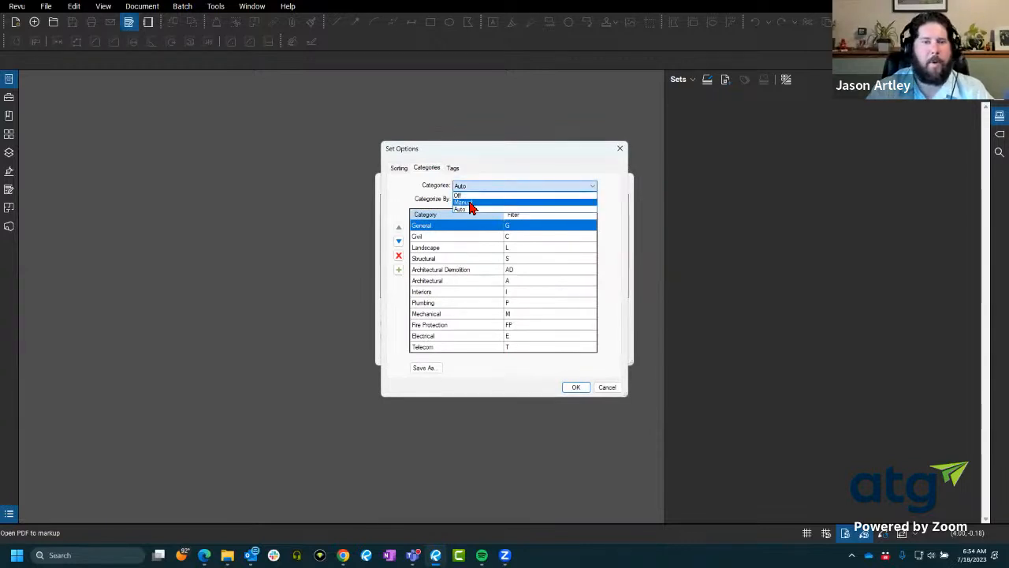
click(472, 201)
click(471, 187)
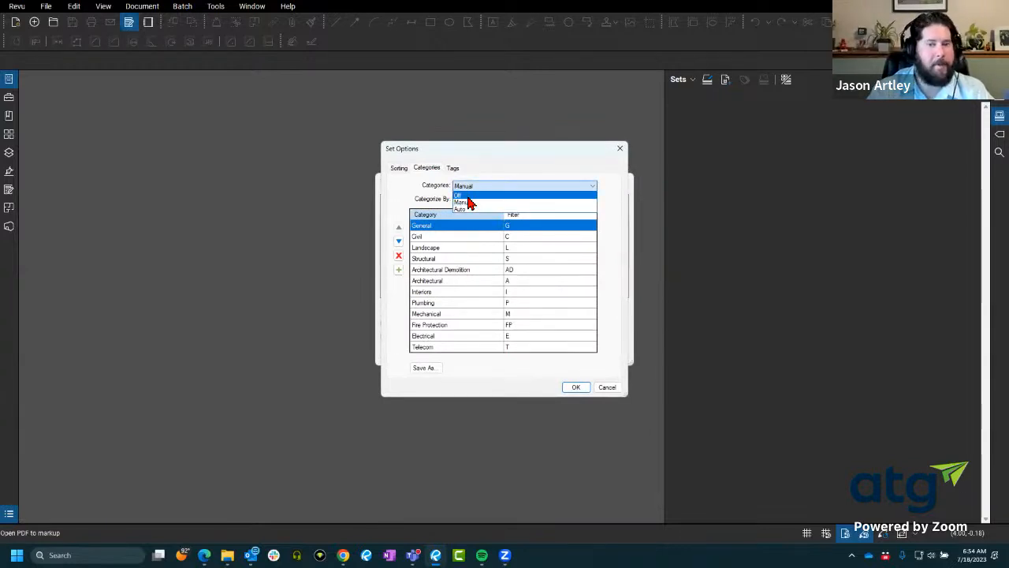
click(469, 200)
click(399, 169)
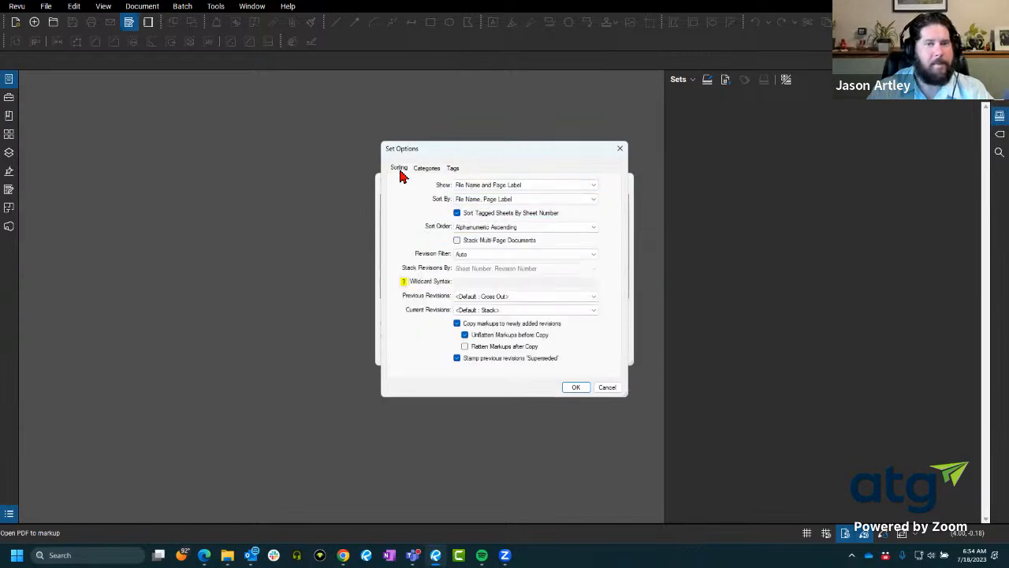
click(620, 148)
click(625, 178)
- Set the default Categories mode for sets to Manual in the application preferences
click(18, 6)
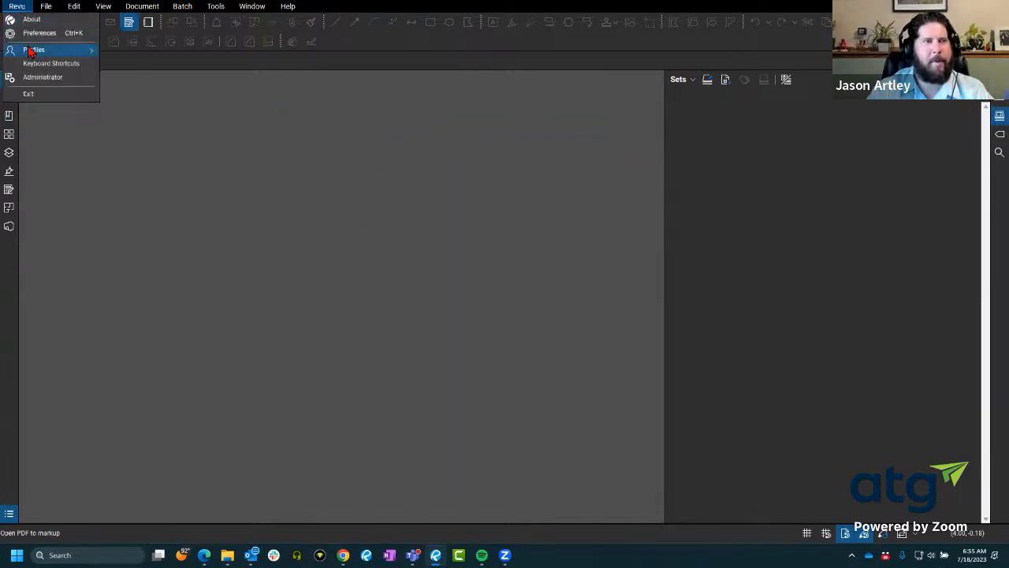
click(36, 33)
drag(404, 121, 382, 105)
click(314, 207)
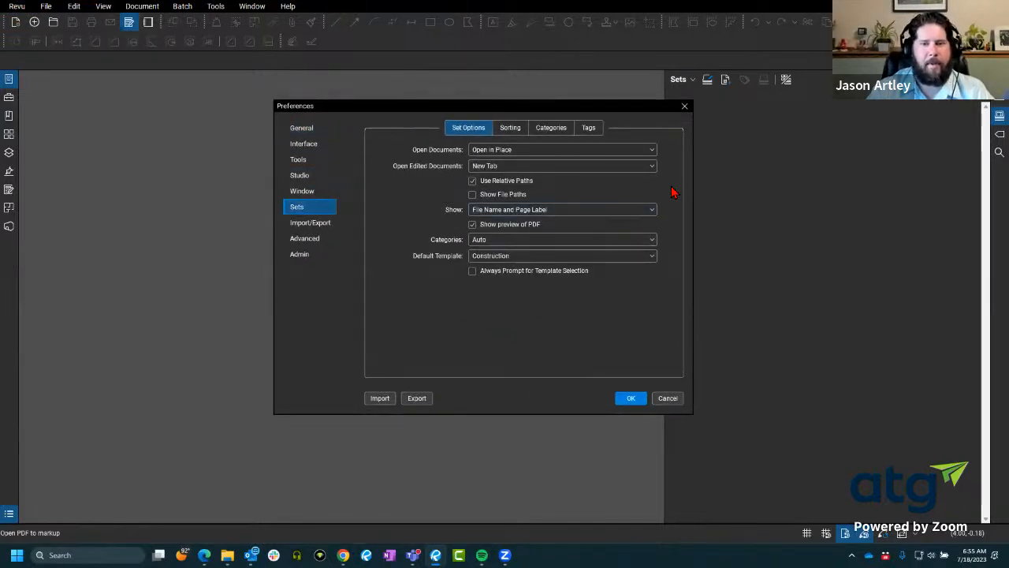
click(483, 240)
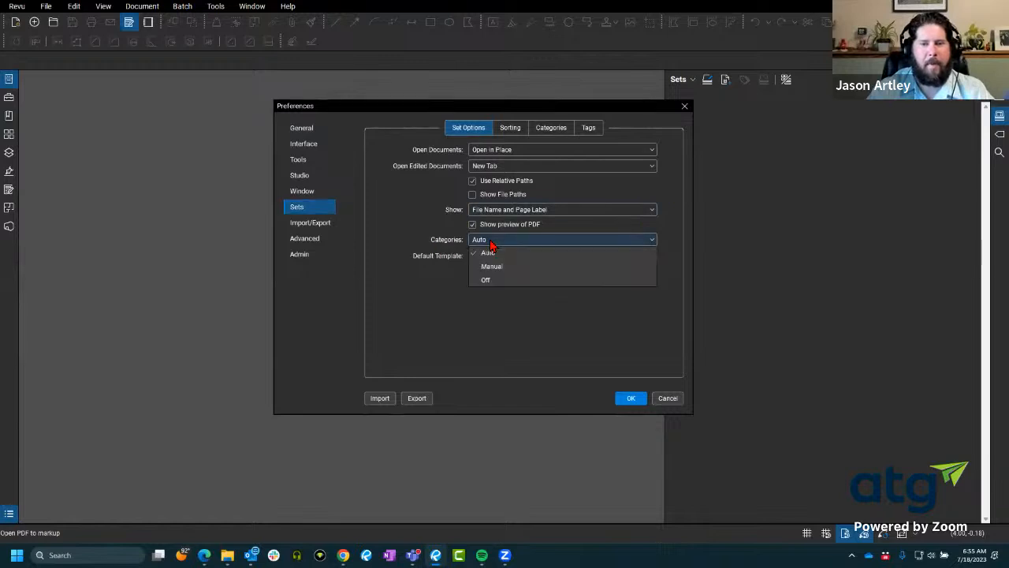
click(492, 266)
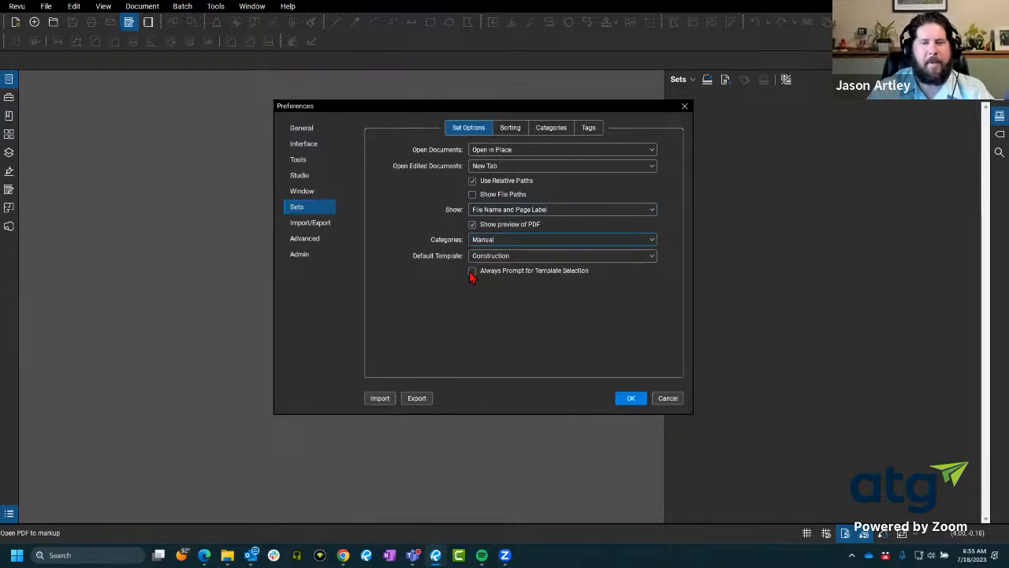
- Try mcr as the default set template in the preferences and return the choice to Construction
click(512, 256)
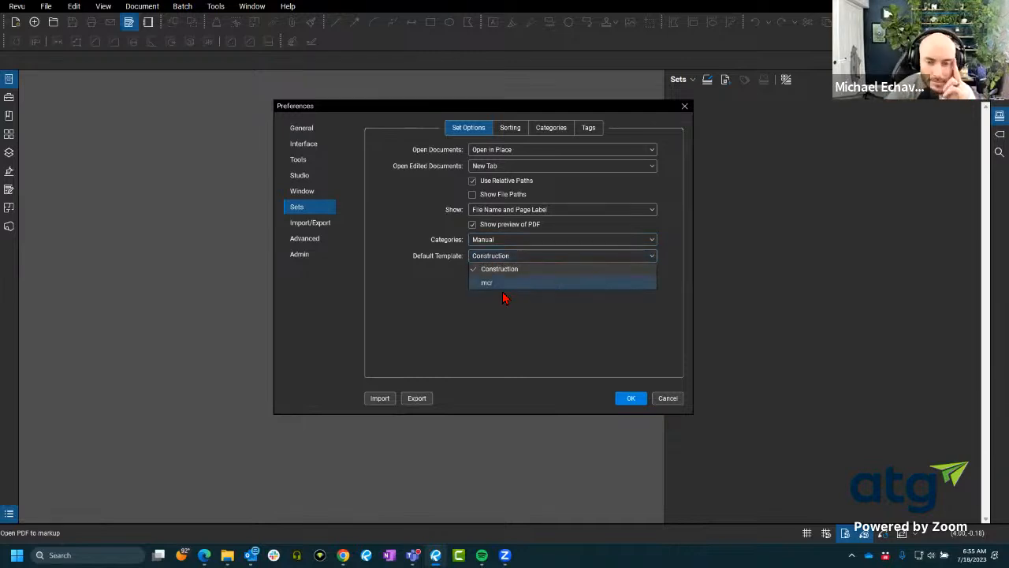
click(506, 285)
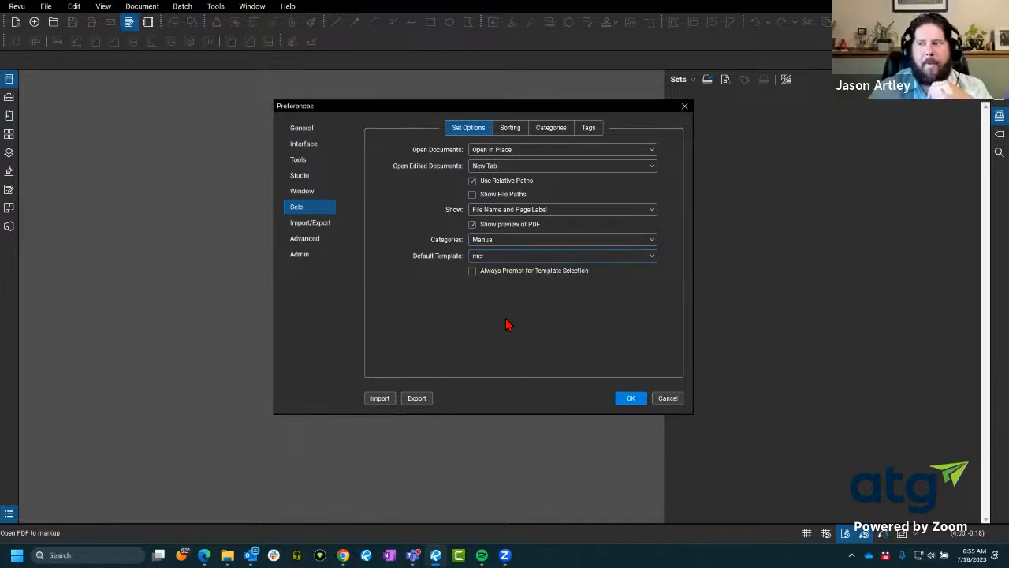
click(517, 257)
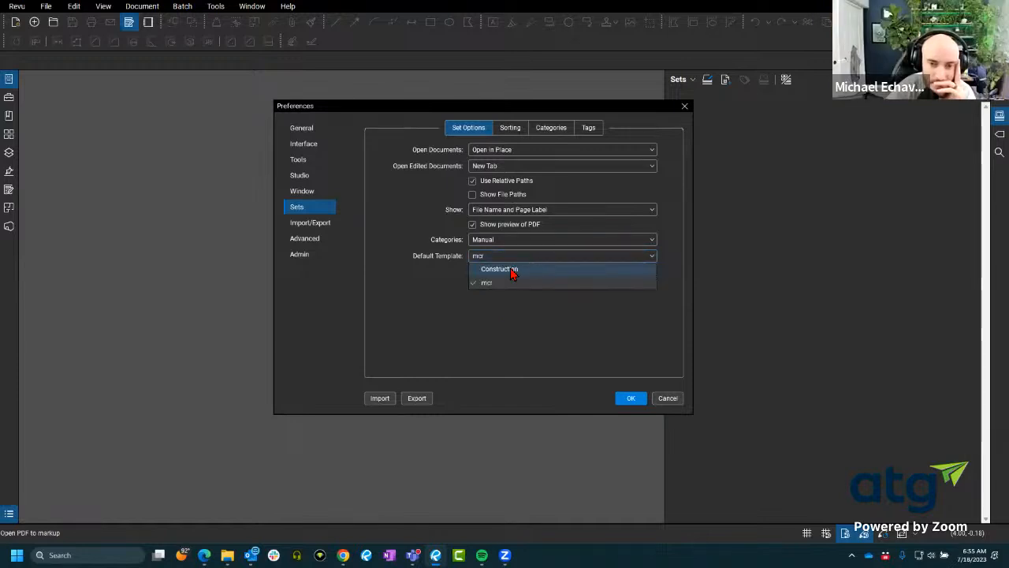
click(511, 270)
- Set the default Categories mode for sets to Auto, enable Always Prompt for Template Selection, and save the preferences
click(512, 239)
click(505, 252)
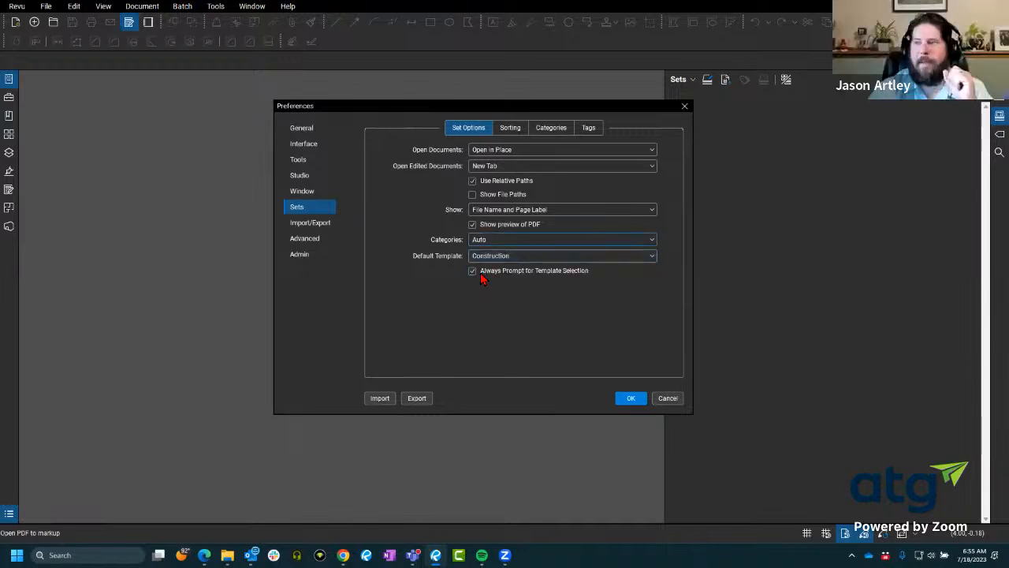
click(630, 398)
- Start a new set, review its category options twice, and close it without keeping anything
click(683, 81)
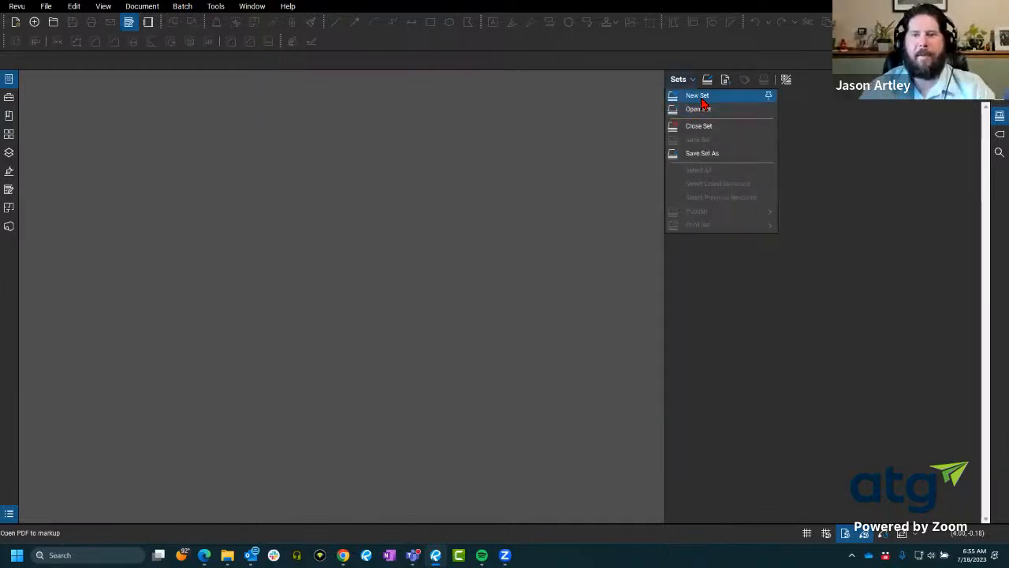
click(701, 101)
click(582, 311)
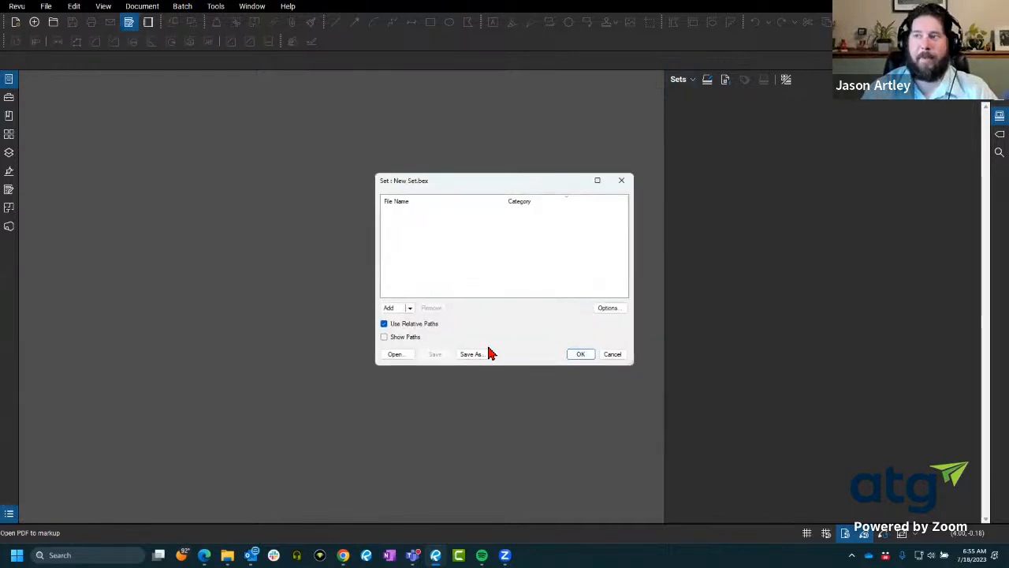
click(606, 308)
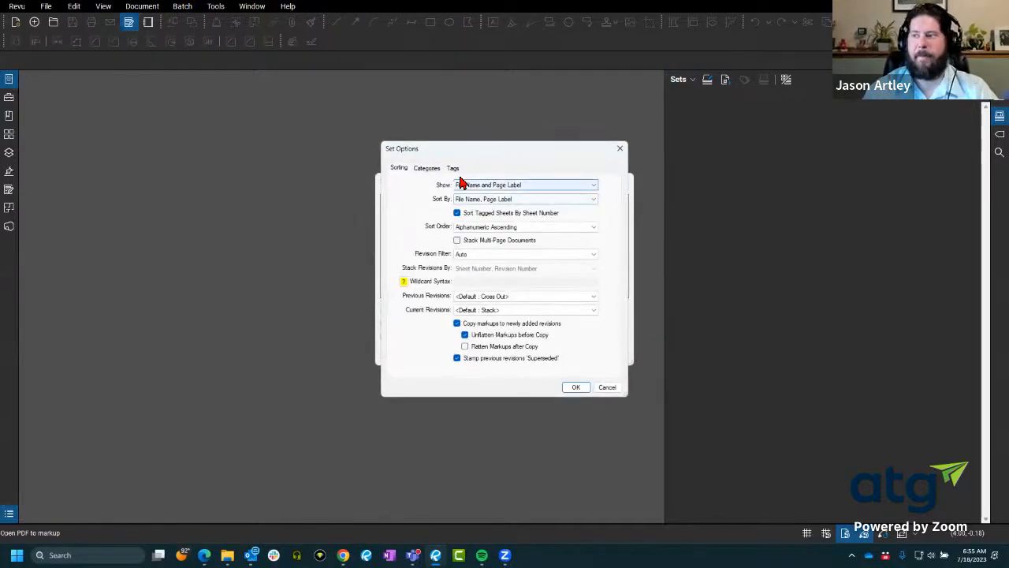
click(427, 168)
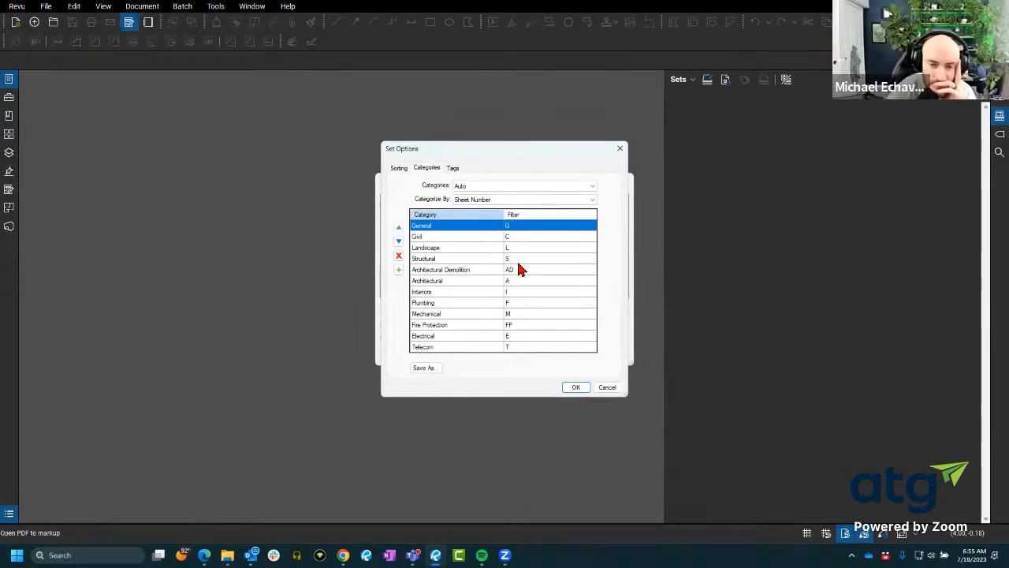
click(620, 149)
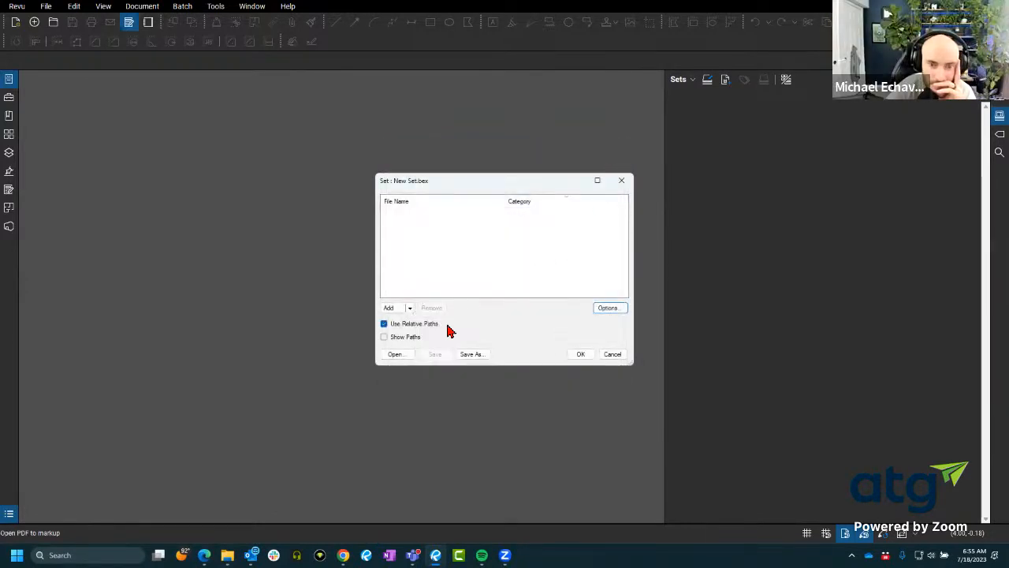
click(608, 308)
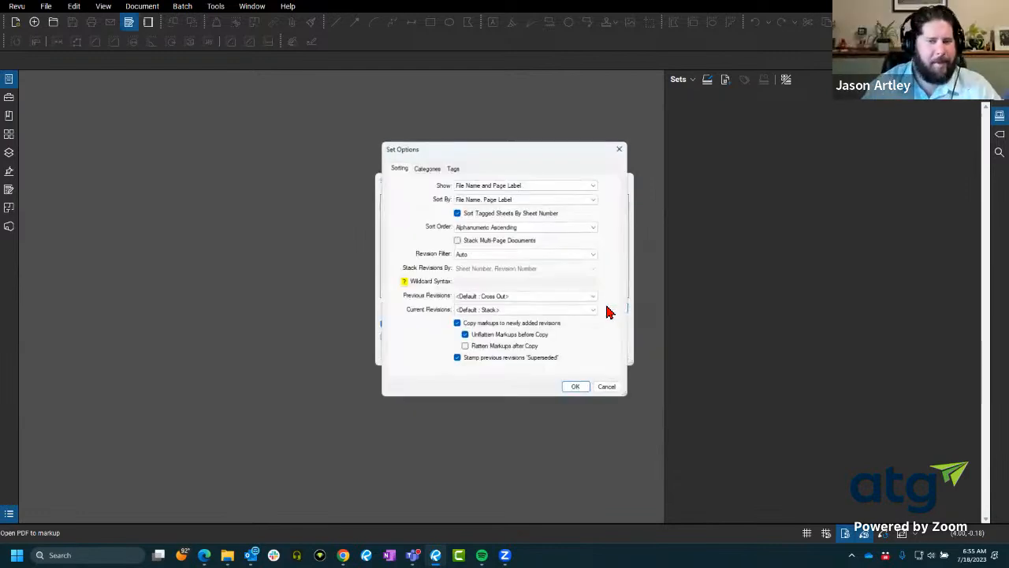
click(426, 168)
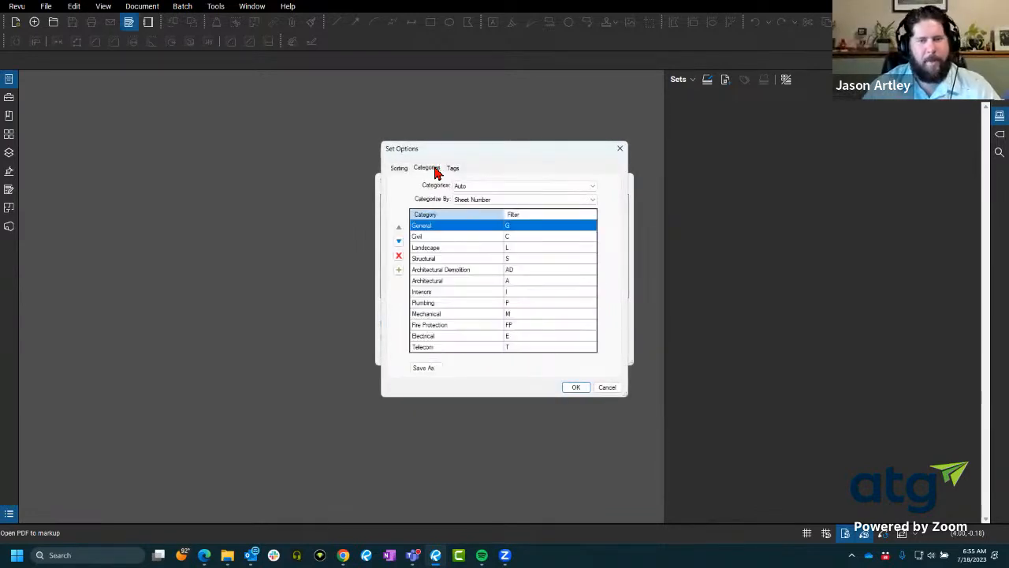
click(619, 149)
click(622, 178)
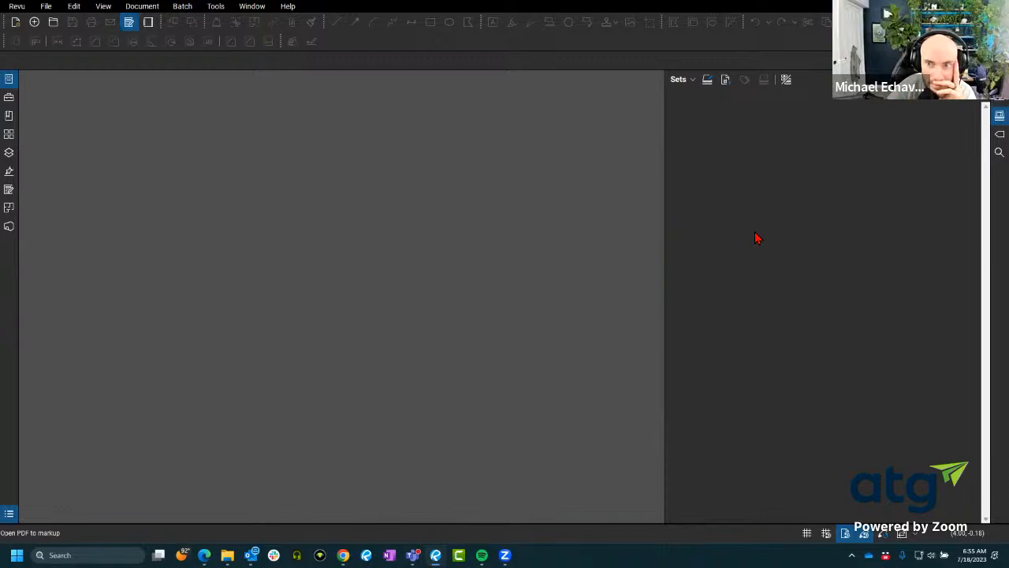
- Relaunch Bluebeam Revu and postpone the recovery of unsaved changes
key(alt+Tab)
key(Return)
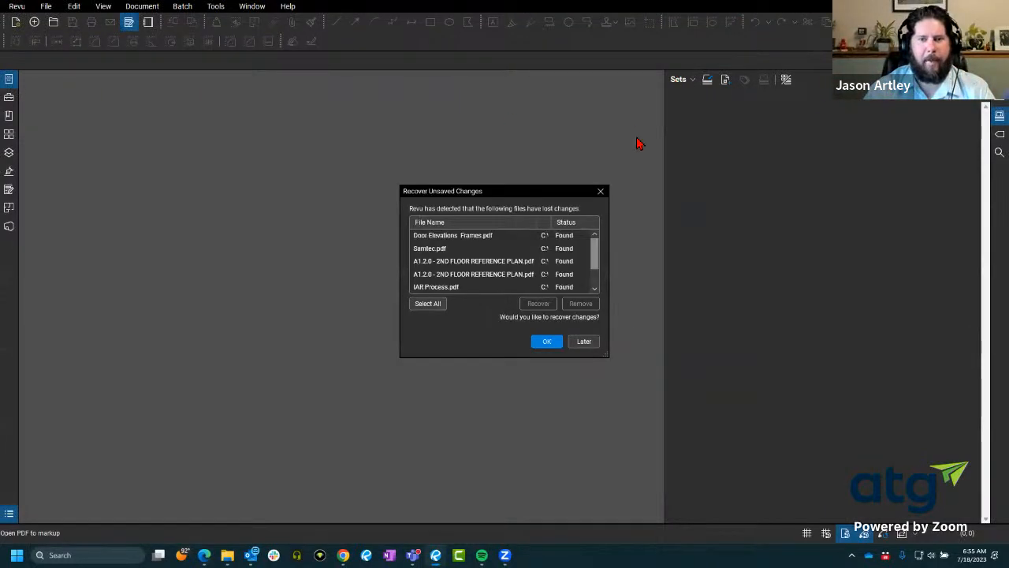
click(581, 345)
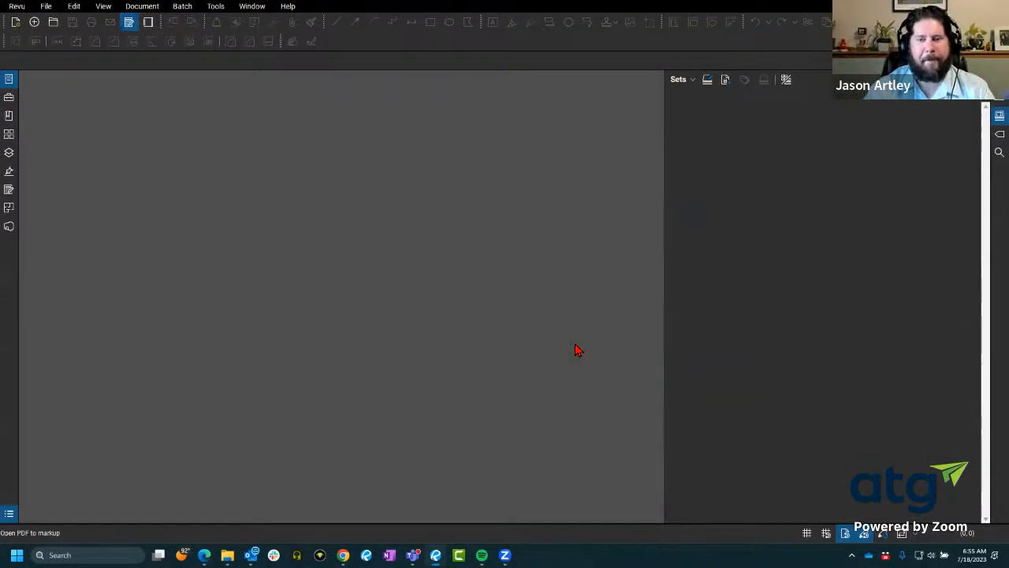
- Create a fresh set, inspect its category and filter list, and dismiss it without saving
click(696, 80)
click(697, 96)
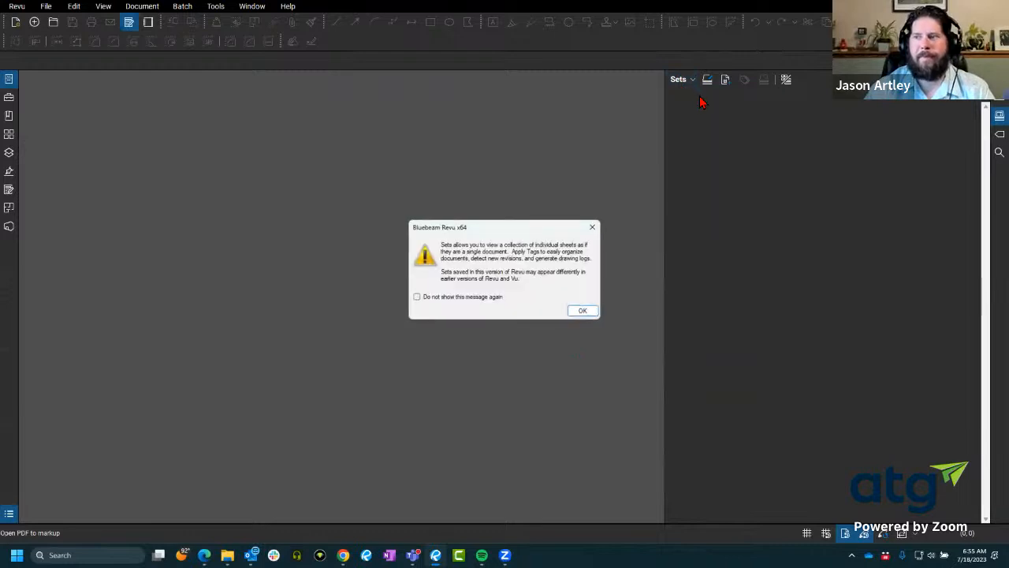
click(568, 309)
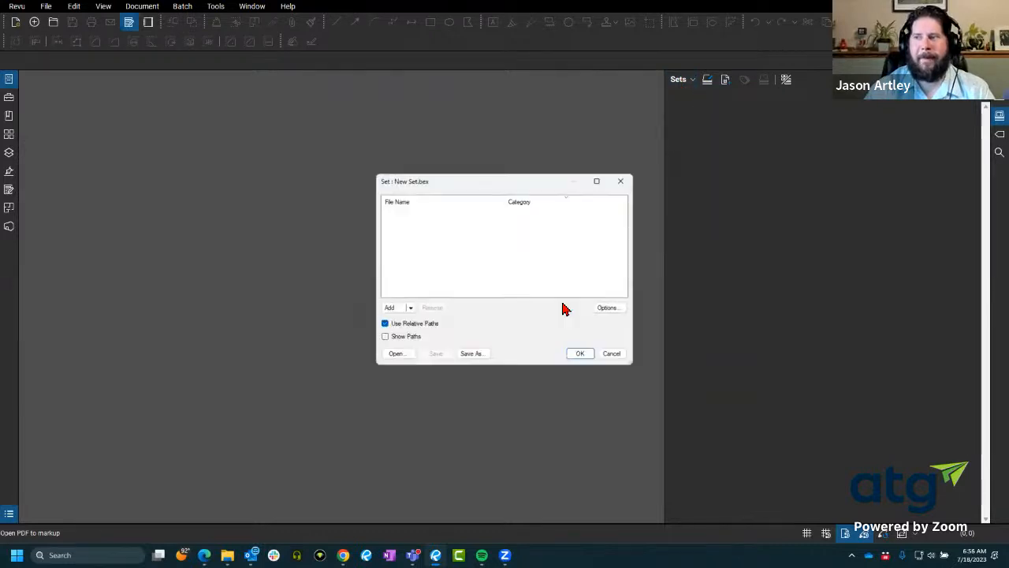
click(605, 309)
click(428, 169)
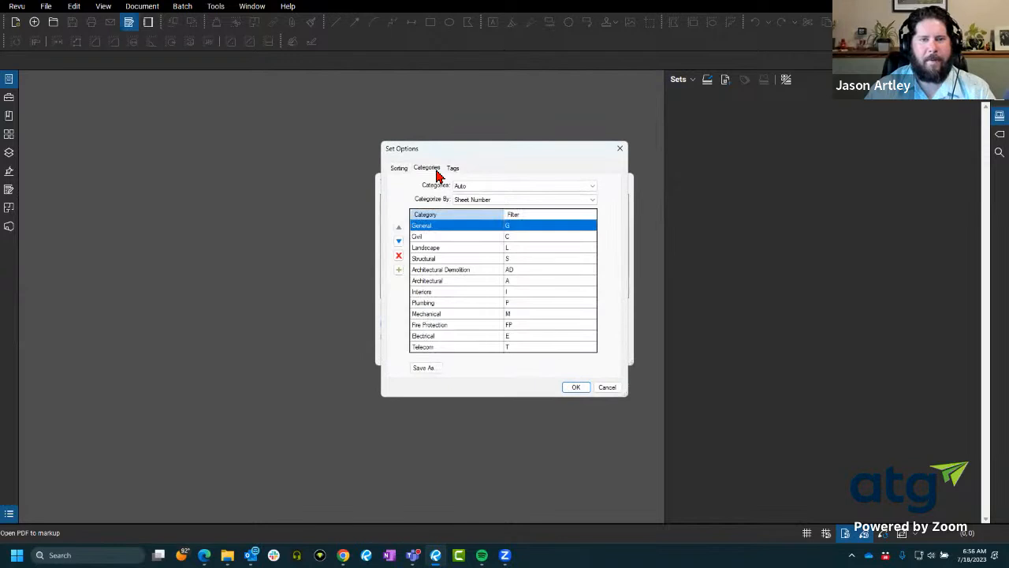
click(620, 148)
click(620, 178)
- Review the available default templates in the Sets preferences and leave without making changes
click(22, 7)
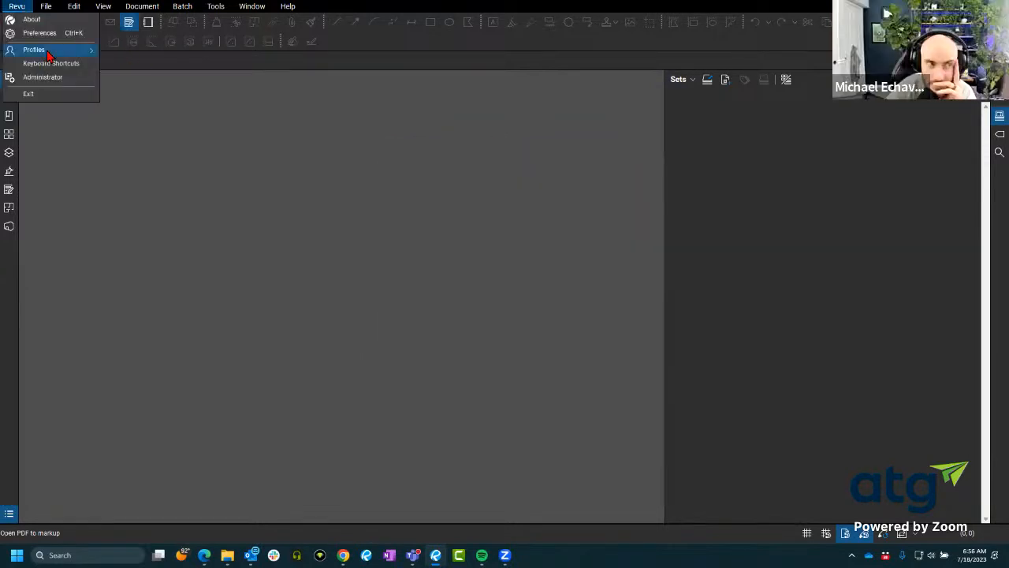
click(47, 33)
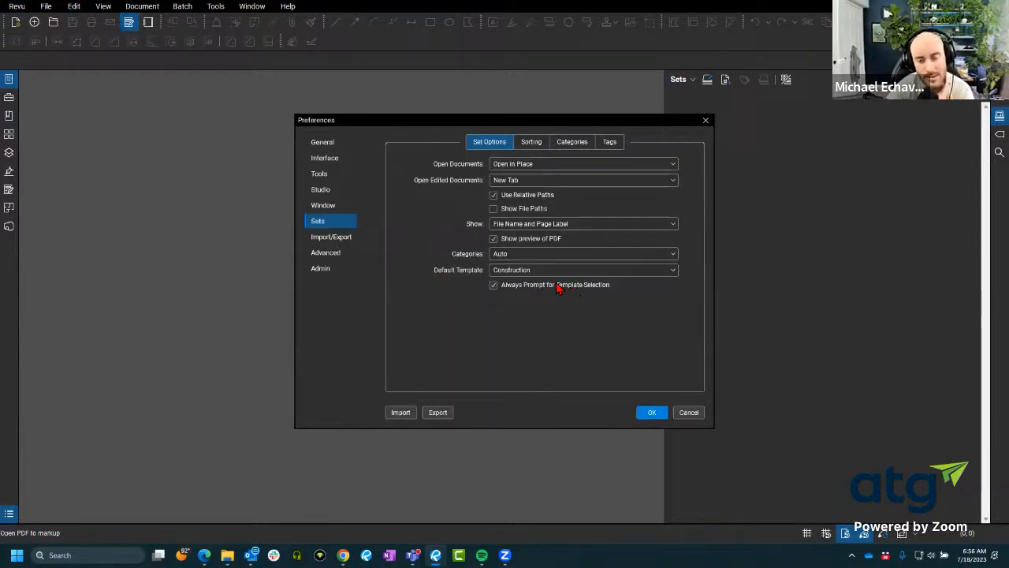
click(562, 270)
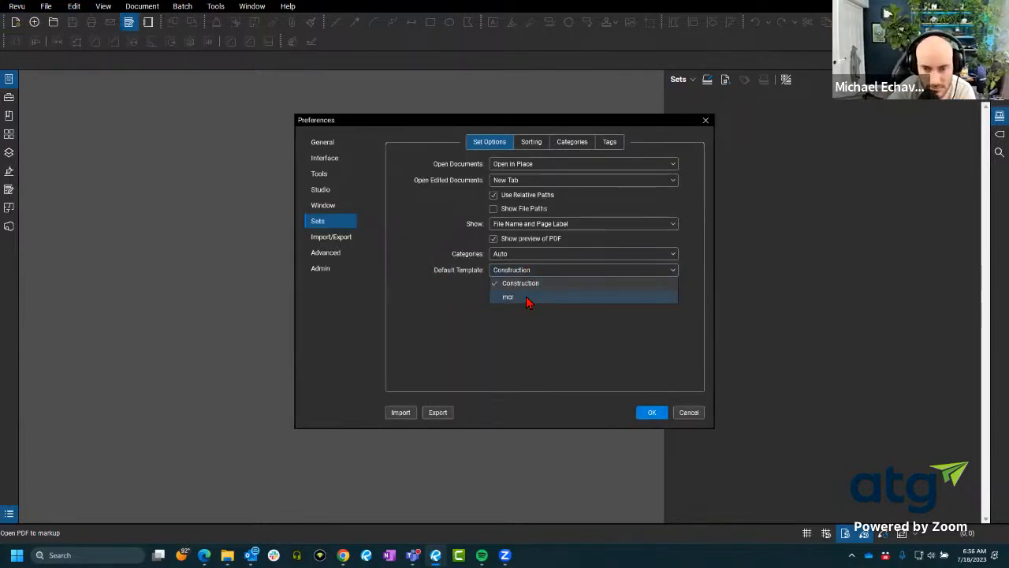
click(687, 415)
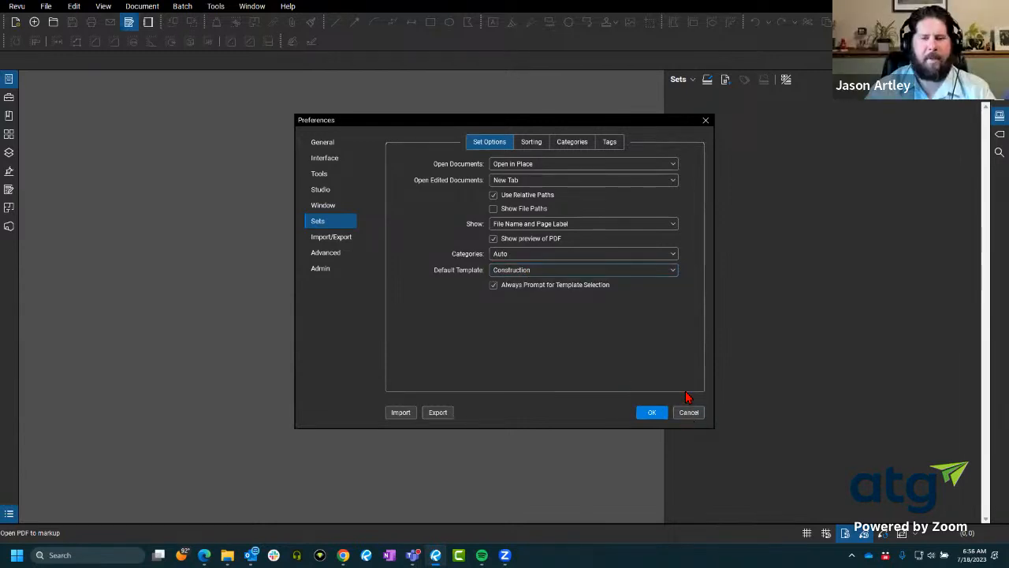
- Start a new set and look through its choices for opening an existing set and adding files or folders
click(680, 78)
click(694, 95)
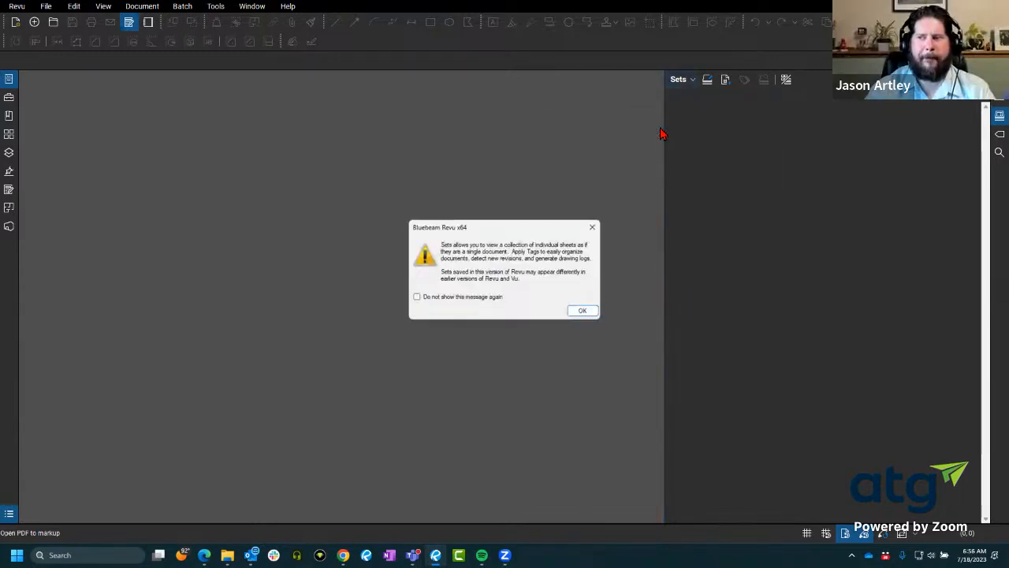
click(582, 311)
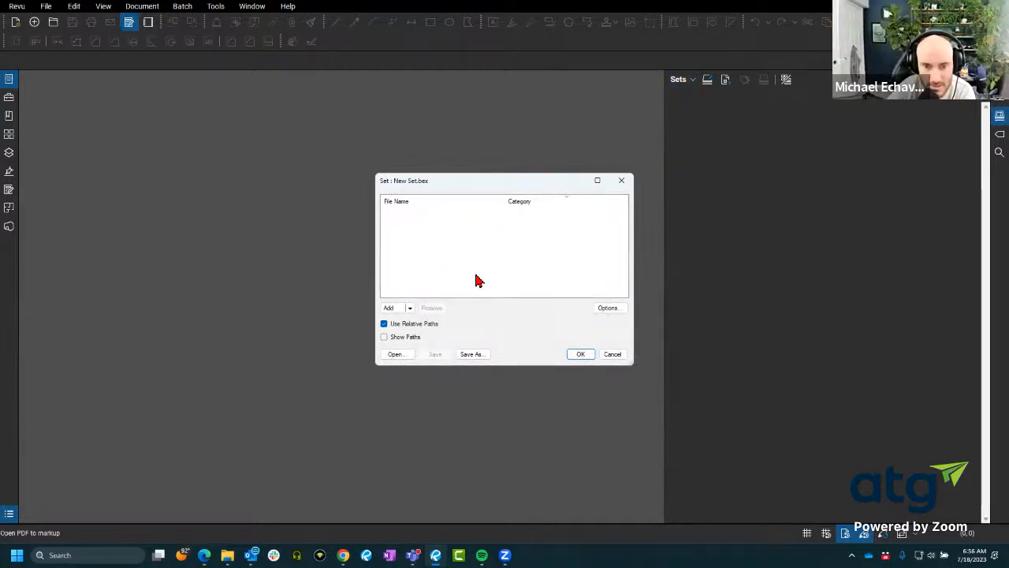
click(396, 355)
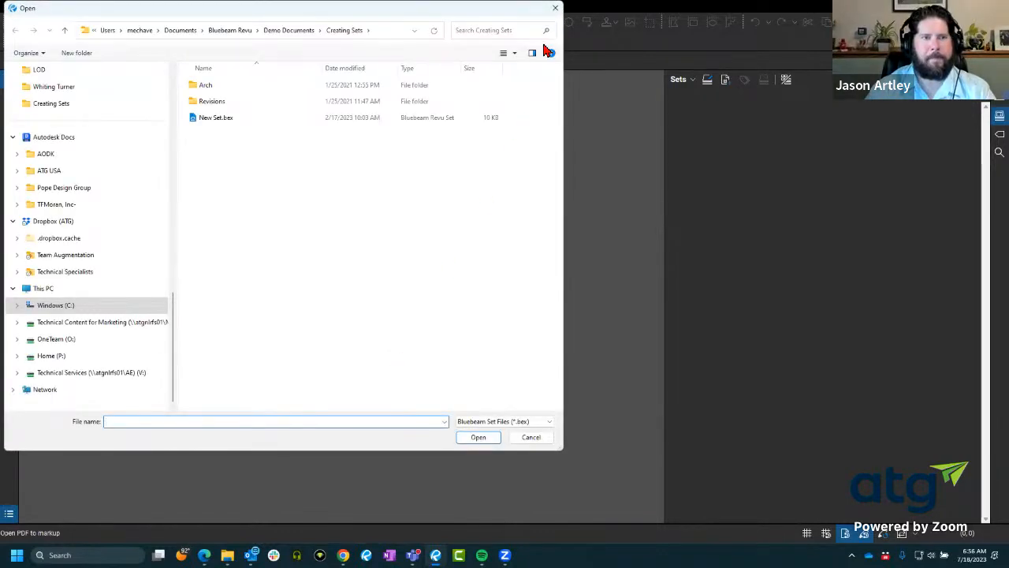
click(555, 8)
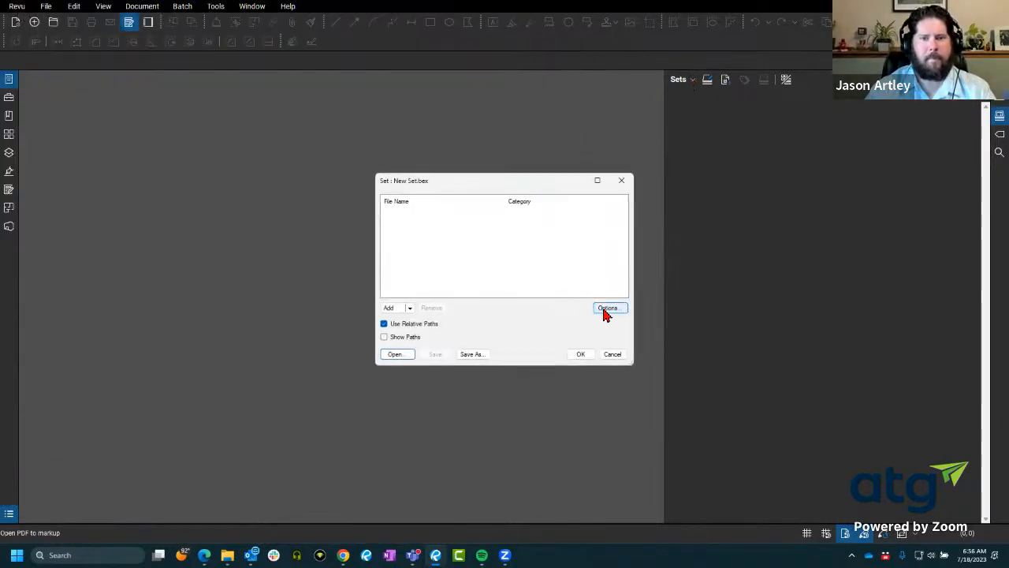
click(410, 308)
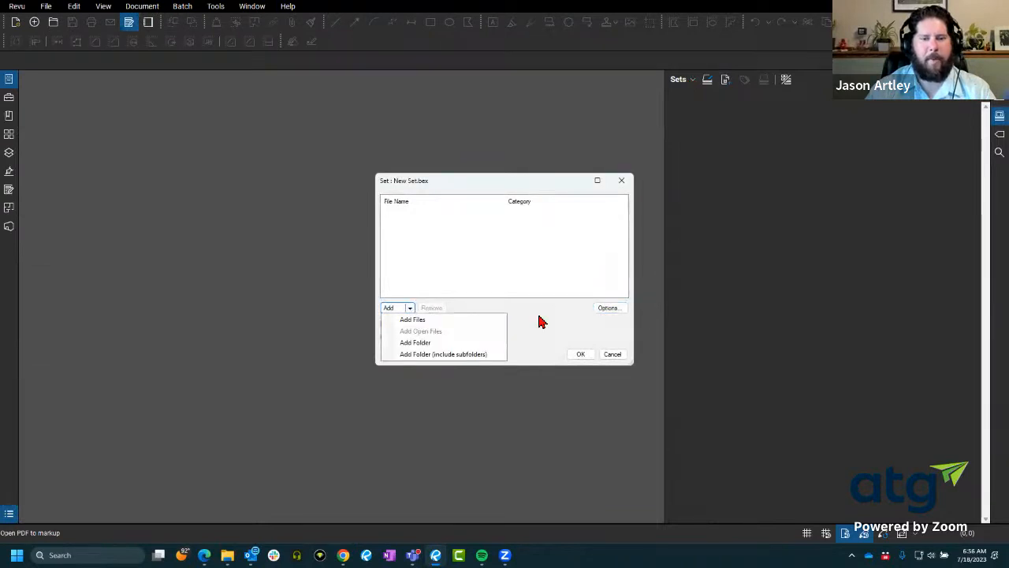
click(541, 321)
- Try adding files to the new set using the mcr categories template
click(394, 310)
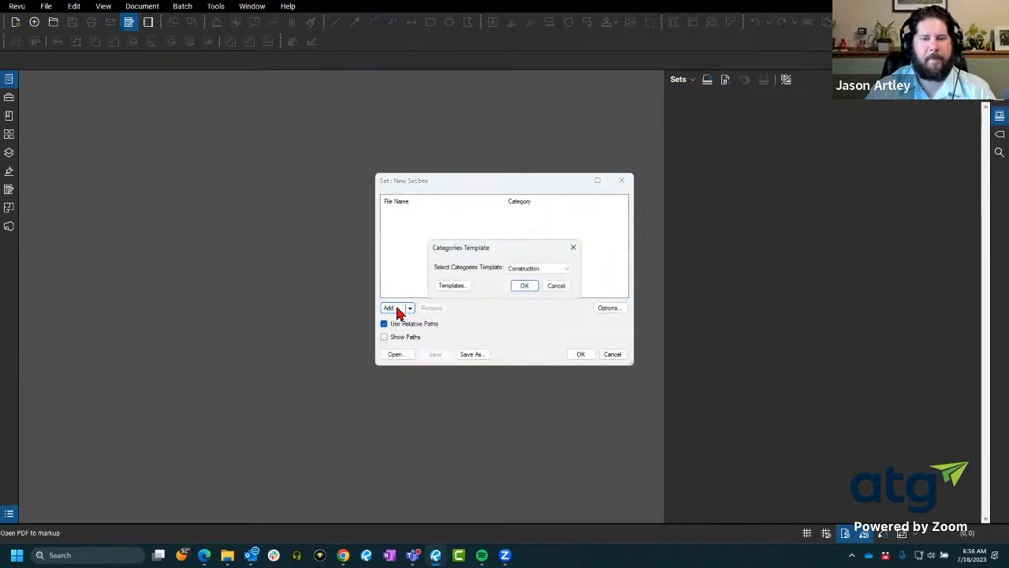
click(528, 270)
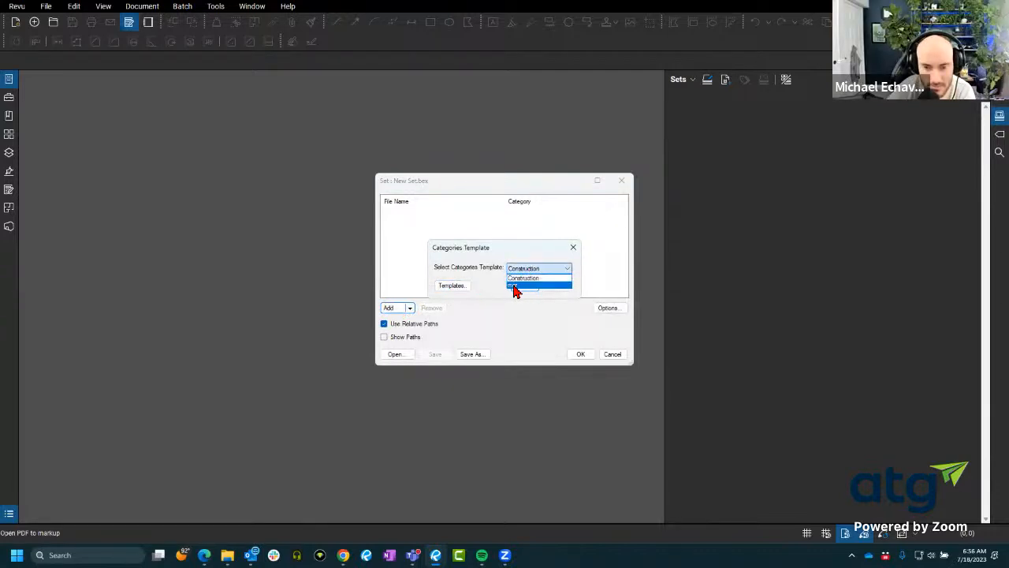
click(516, 286)
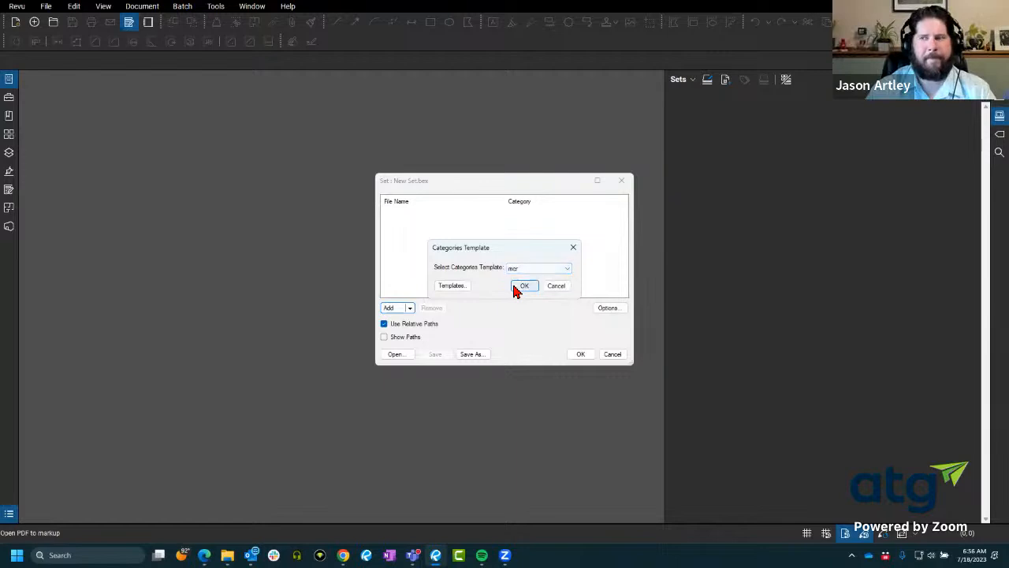
click(522, 286)
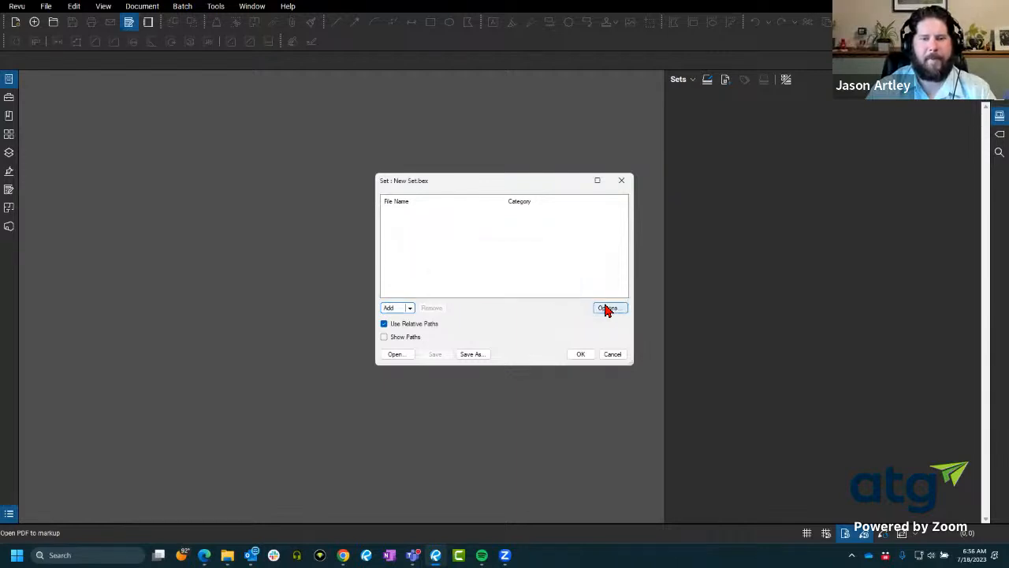
- Check the set's category, tag and sorting options and close them without changes
click(604, 308)
click(437, 170)
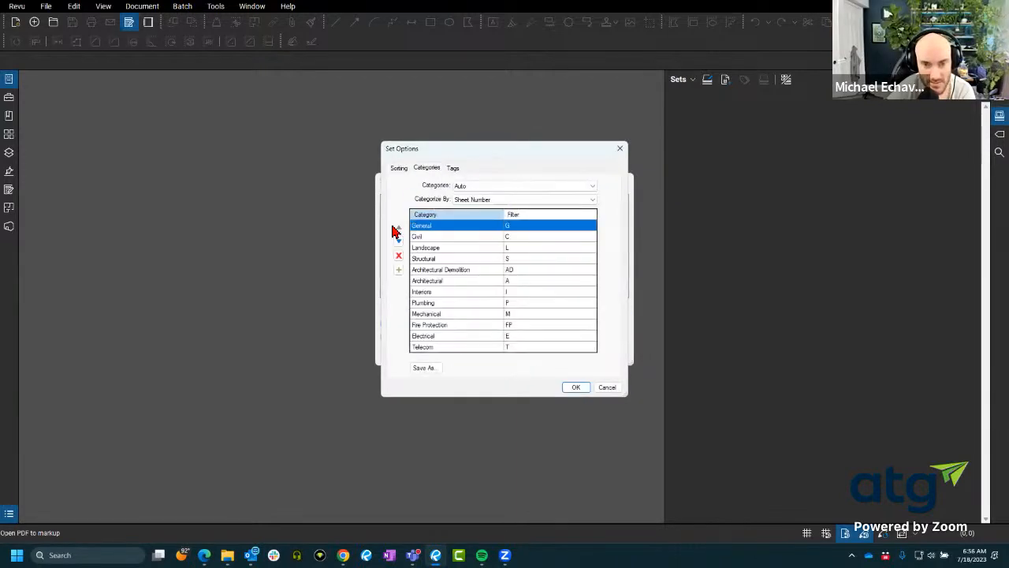
click(453, 168)
click(426, 168)
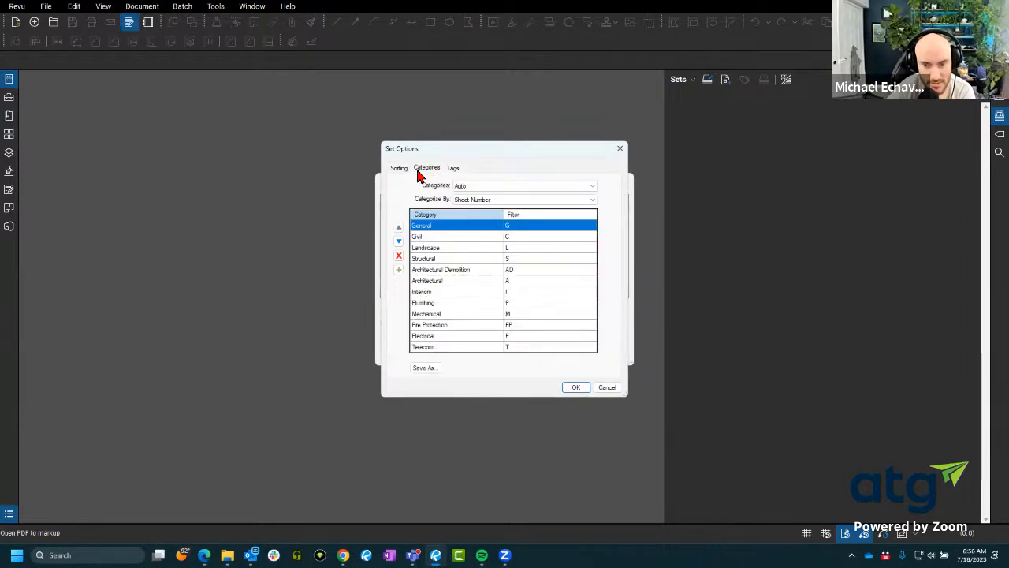
click(399, 169)
click(620, 148)
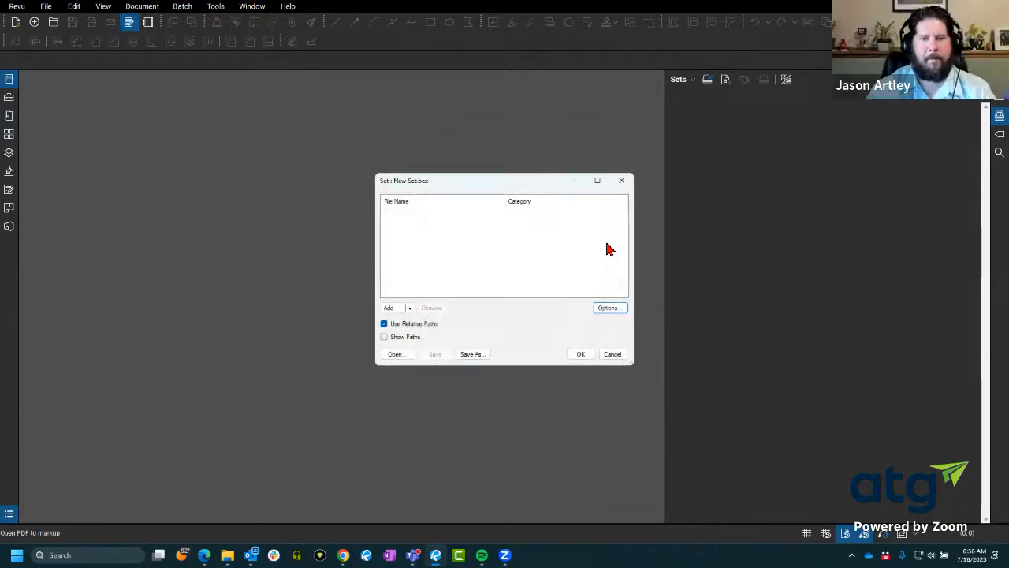
- Try adding a folder with its subfolders to the new set using the mcr categories template
click(409, 308)
click(439, 353)
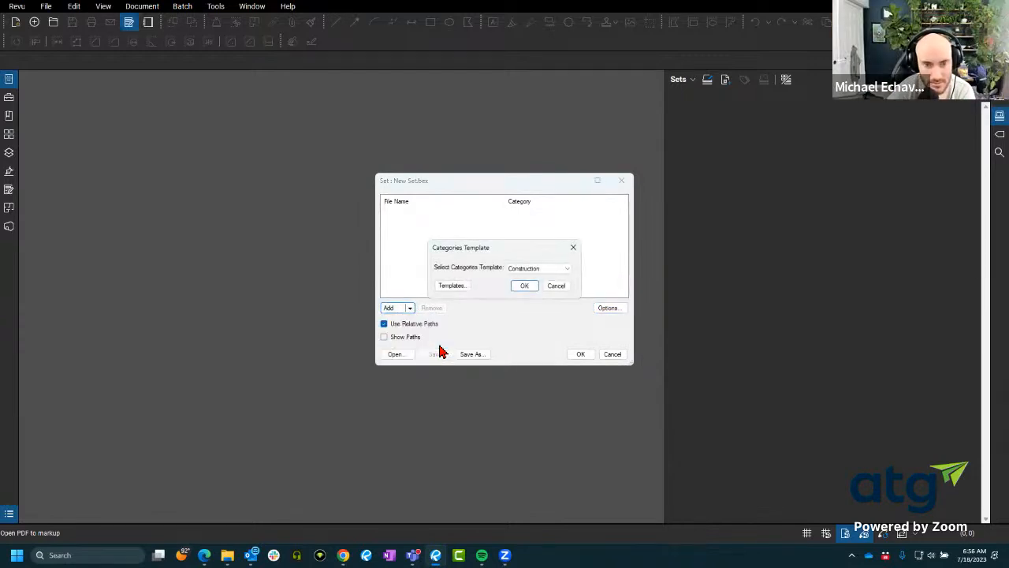
click(530, 270)
click(525, 278)
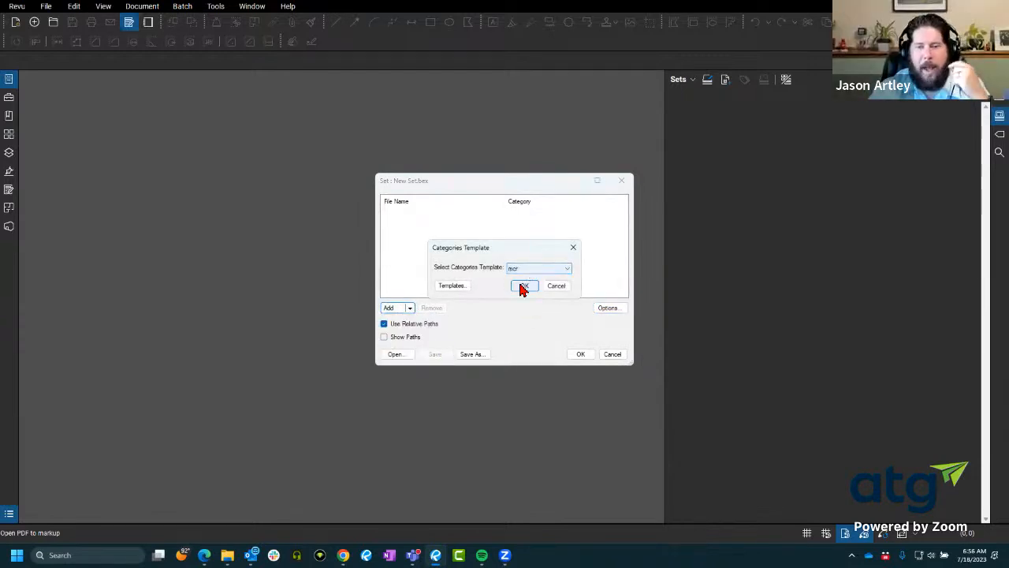
click(524, 286)
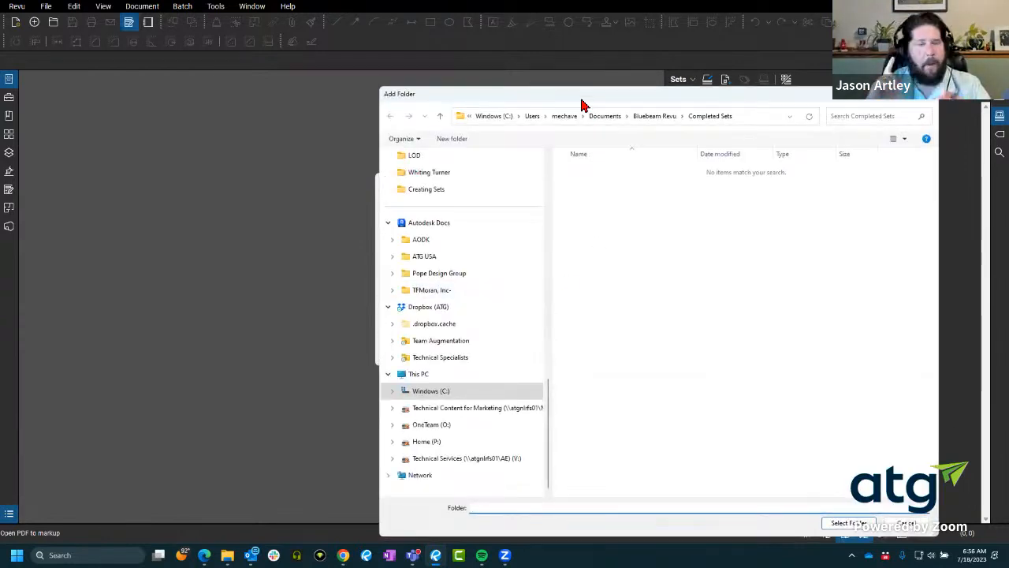
- Browse Demo Documents, Creating Sets and its Arch subfolder for a folder to add, and cancel without choosing one
scroll(352, 363, up, 12)
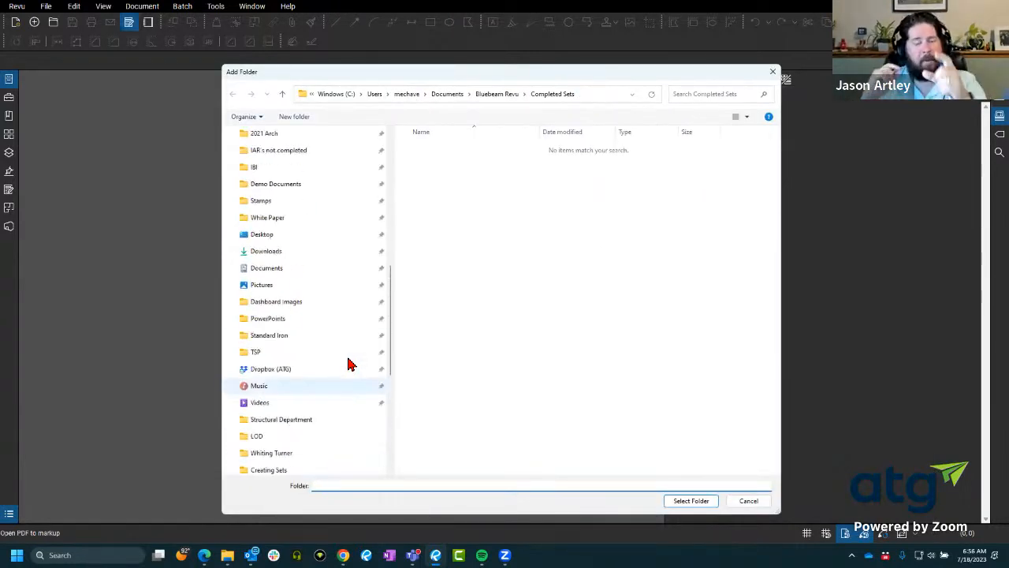
scroll(350, 332, up, 1)
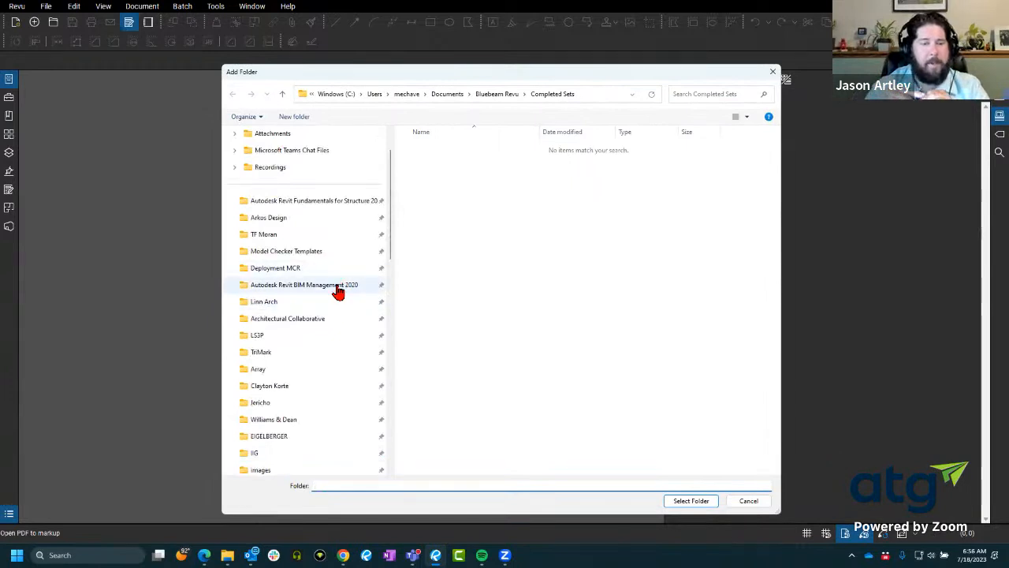
scroll(327, 331, down, 3)
click(312, 402)
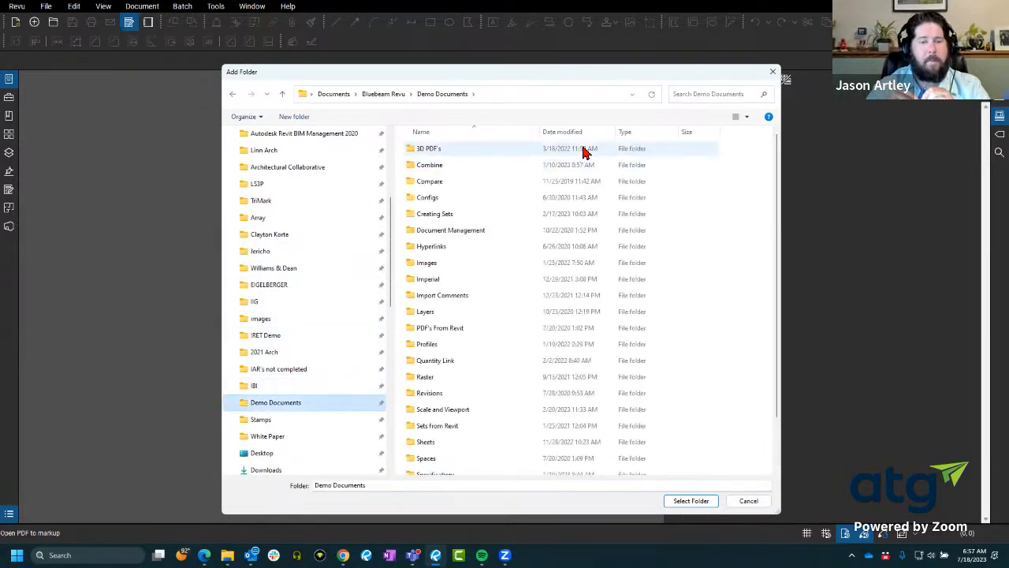
double_click(463, 218)
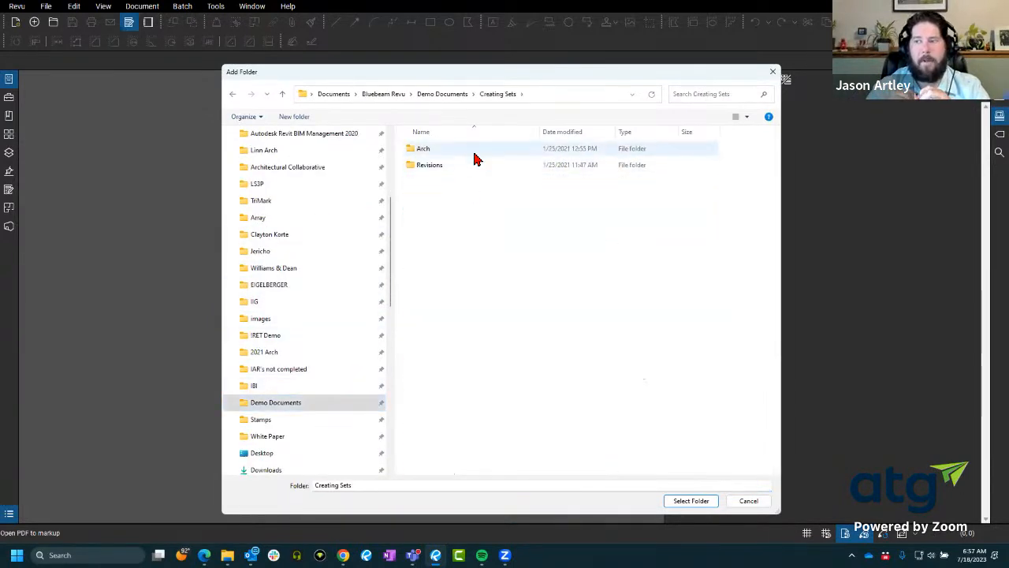
double_click(471, 152)
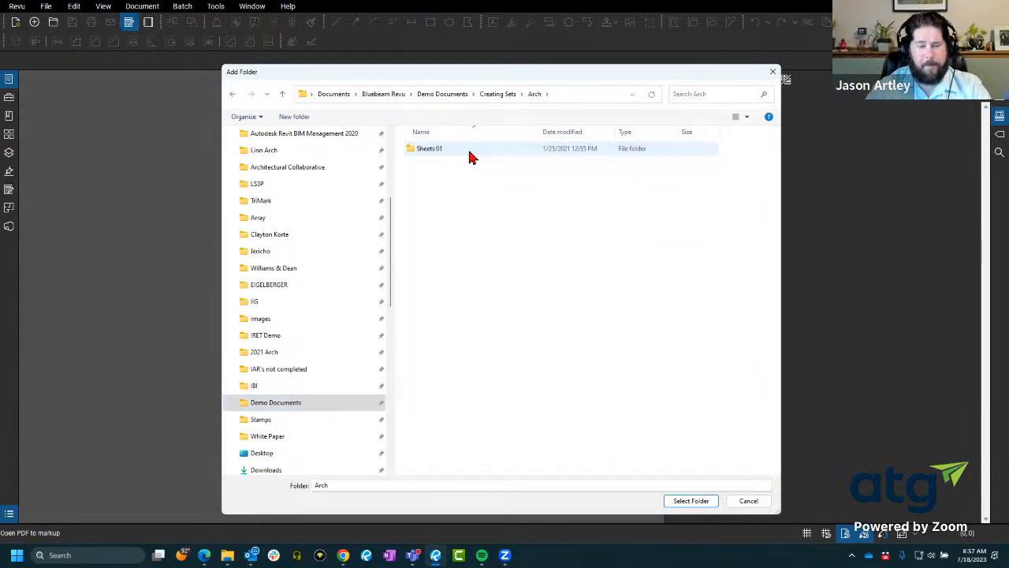
double_click(469, 152)
click(535, 94)
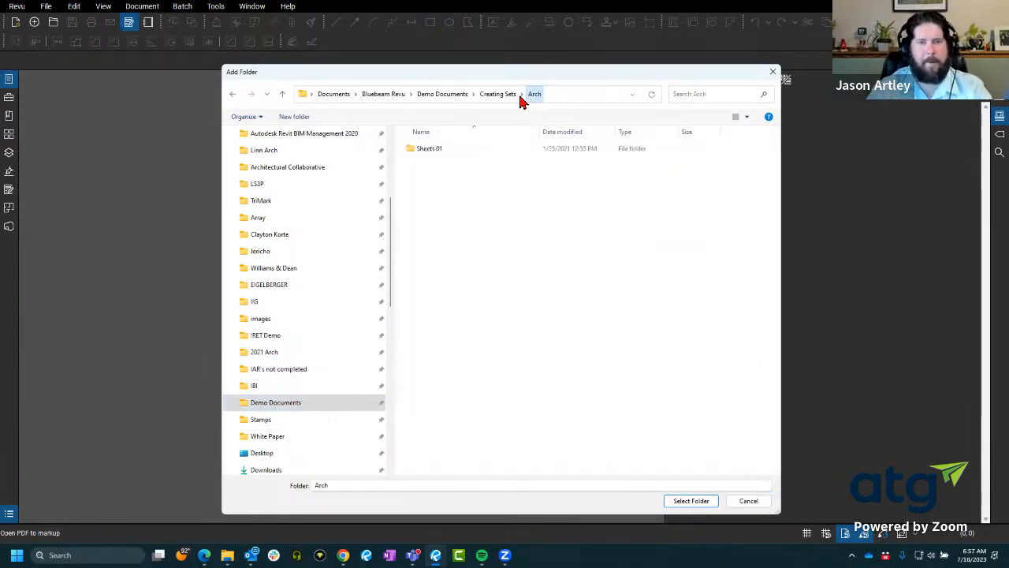
click(499, 94)
click(773, 72)
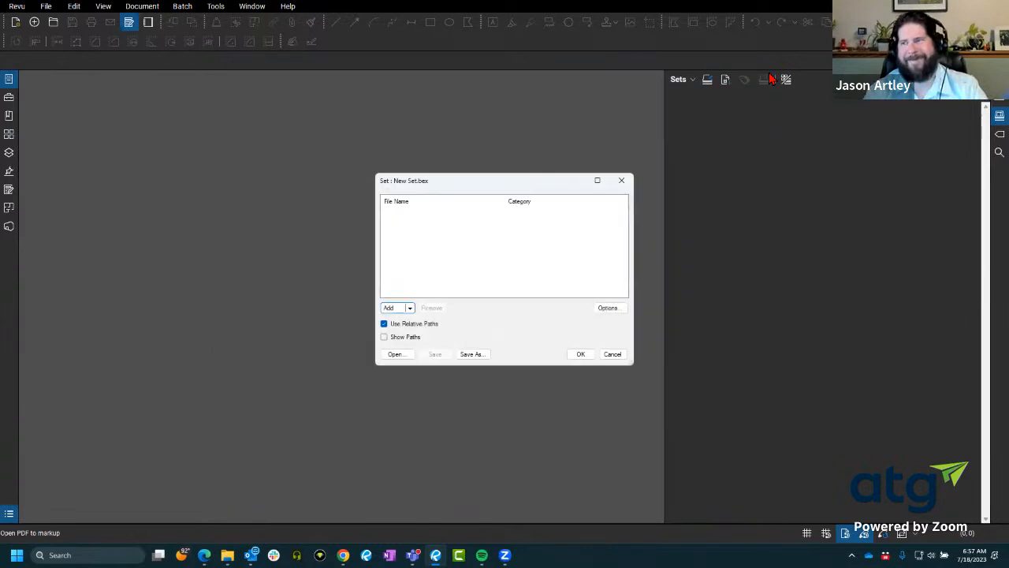
- Check the new set's choices for adding files and its category options, and close the set without changes
click(409, 308)
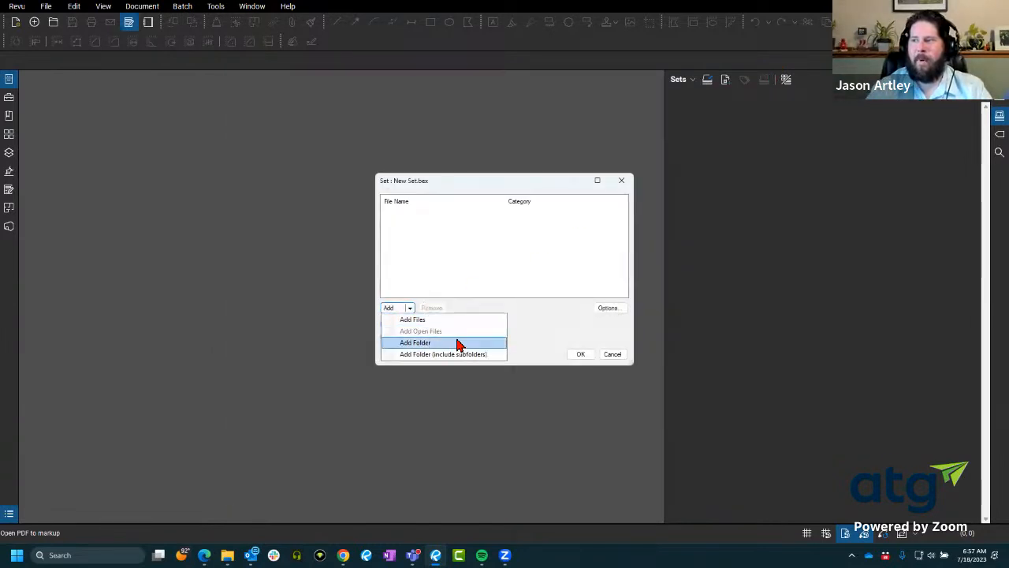
click(554, 318)
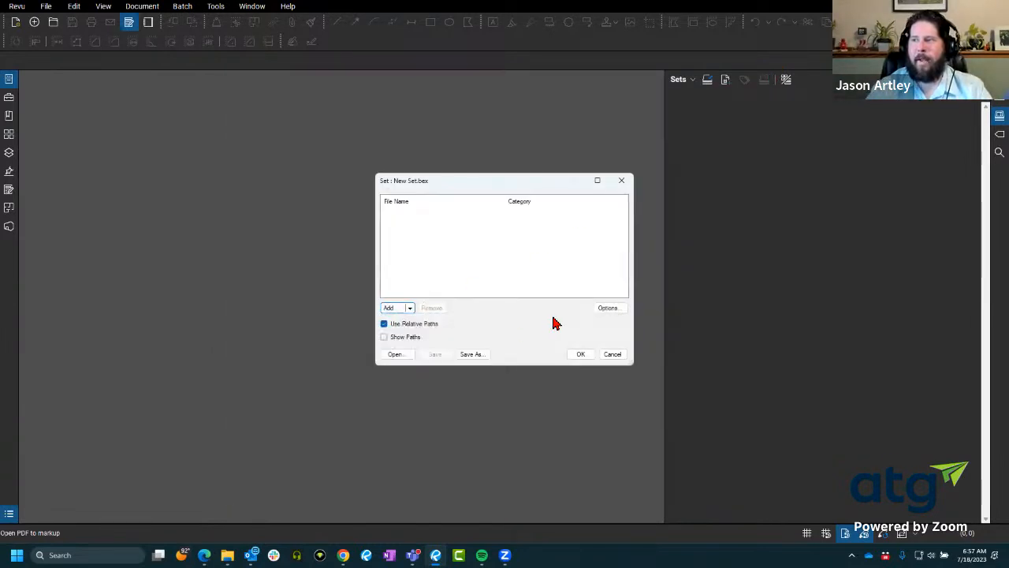
click(607, 308)
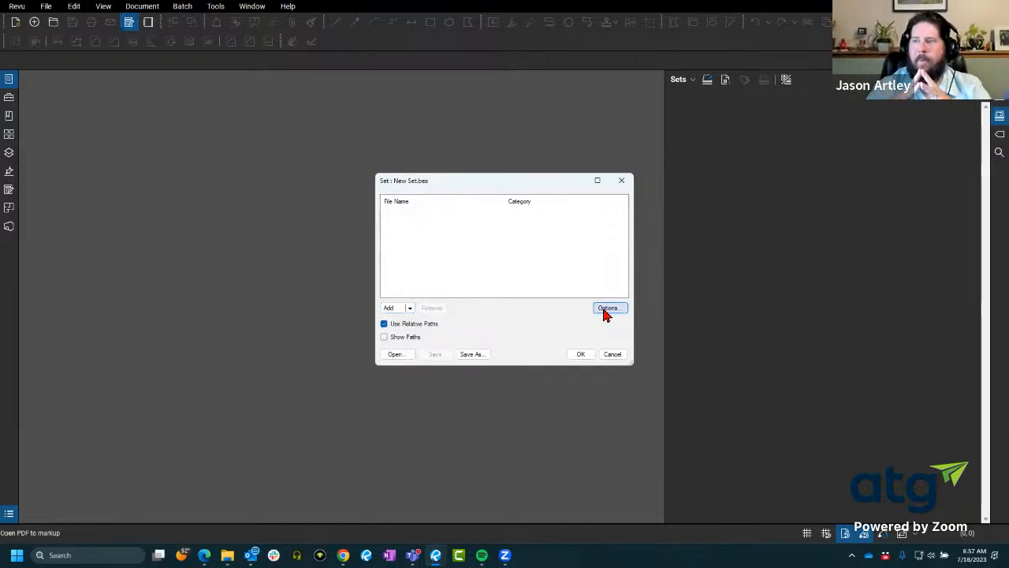
click(438, 171)
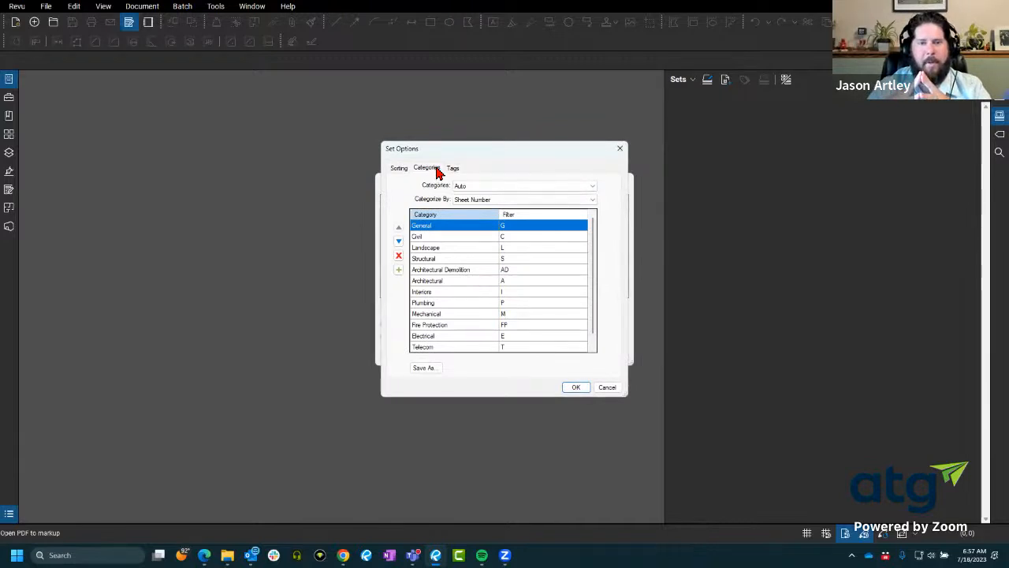
click(619, 149)
click(620, 183)
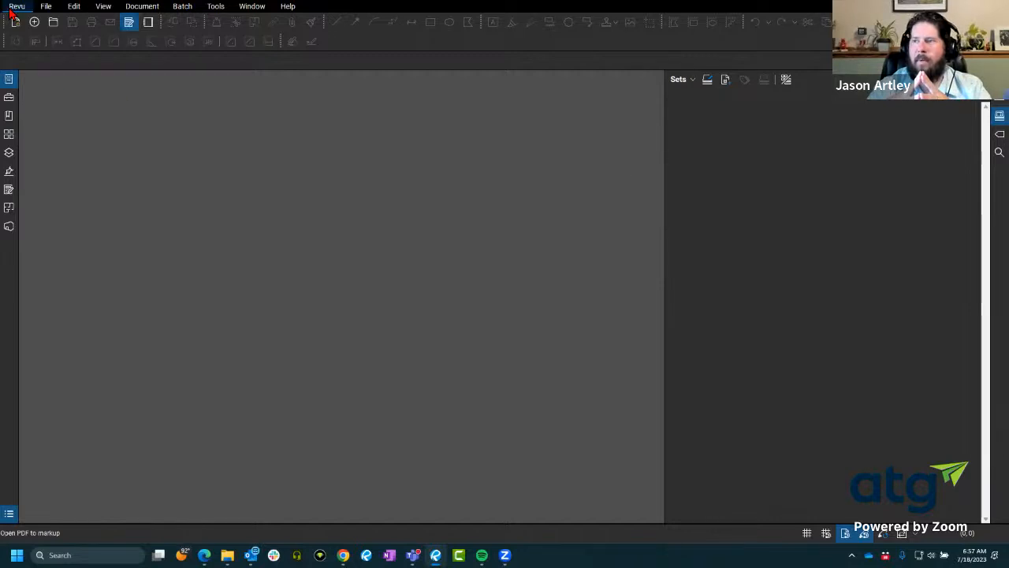
- Examine the Construction template's categories and filters in the Sets preferences
click(16, 5)
click(36, 42)
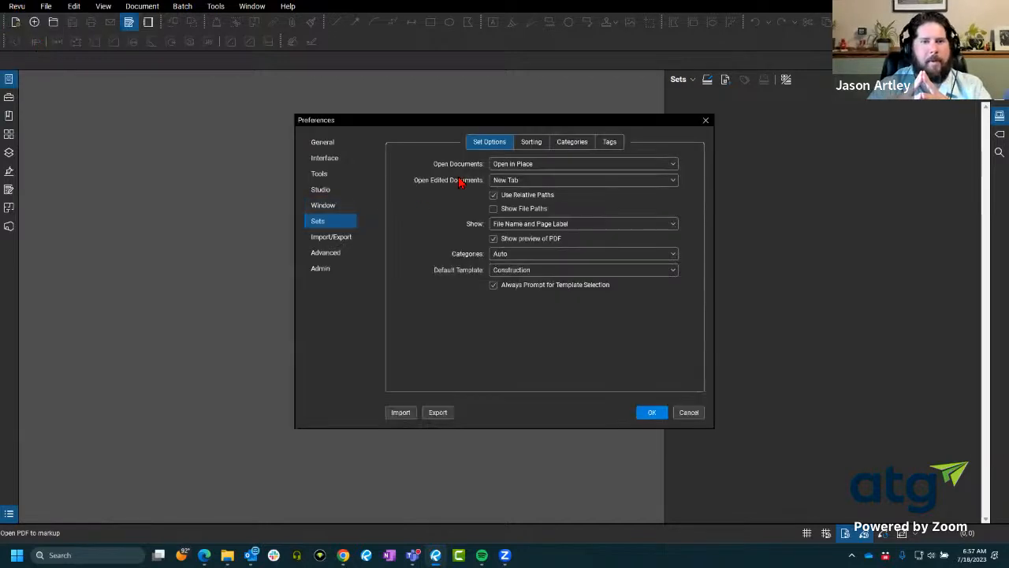
click(532, 144)
click(565, 147)
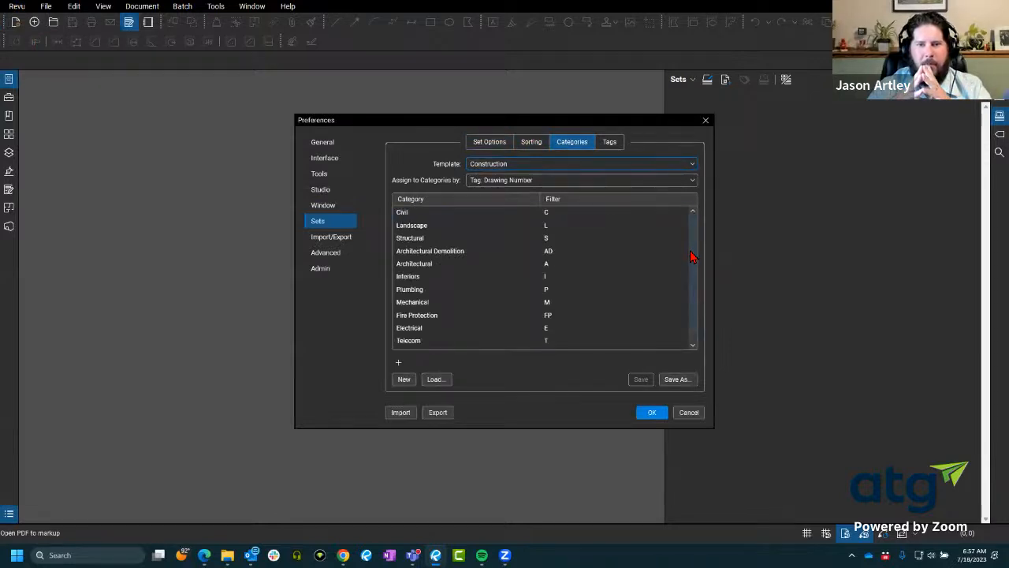
scroll(691, 261, down, 1)
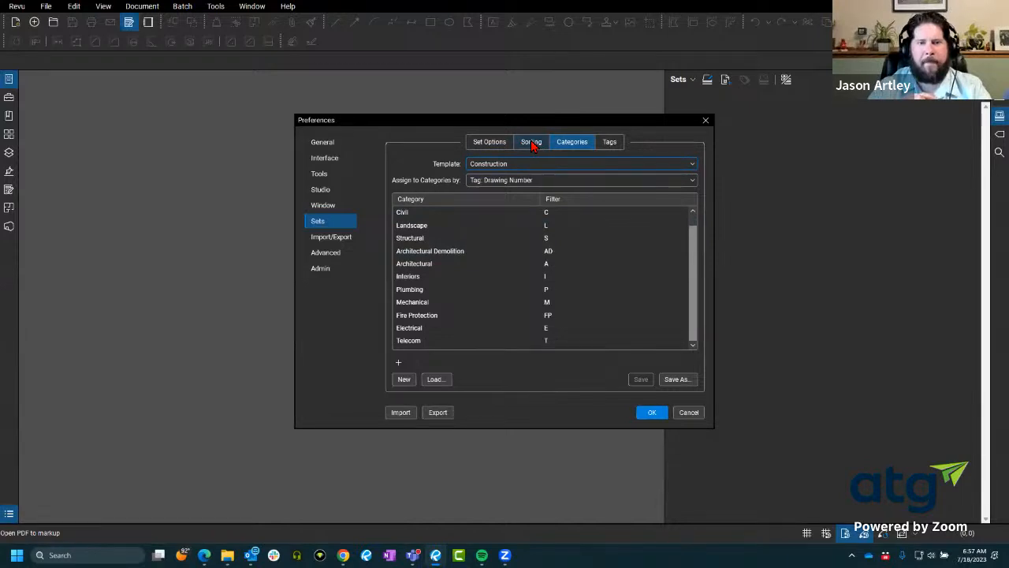
- Compare the sorting, category, tag and general set preferences and leave them without changes
click(531, 145)
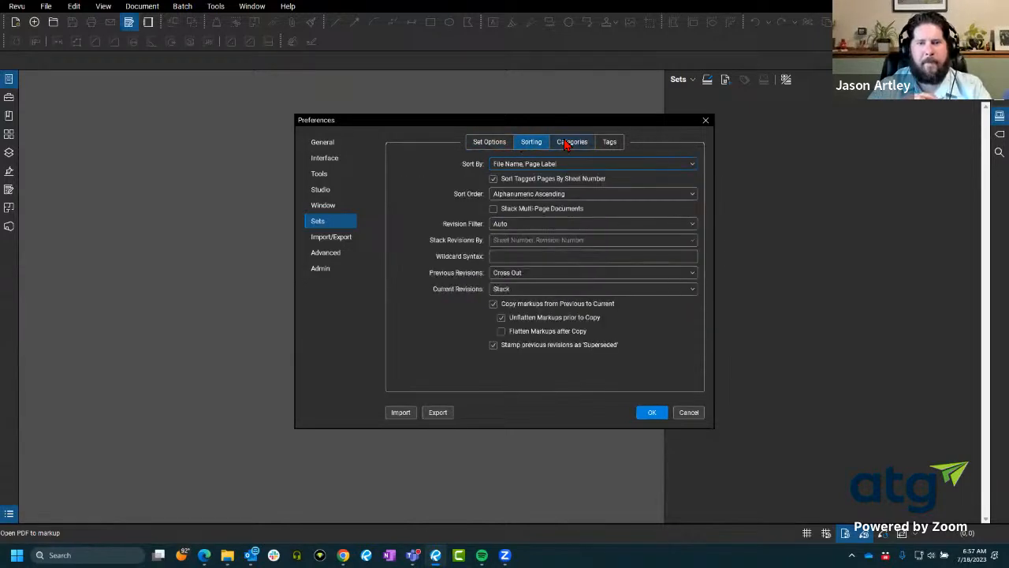
click(567, 144)
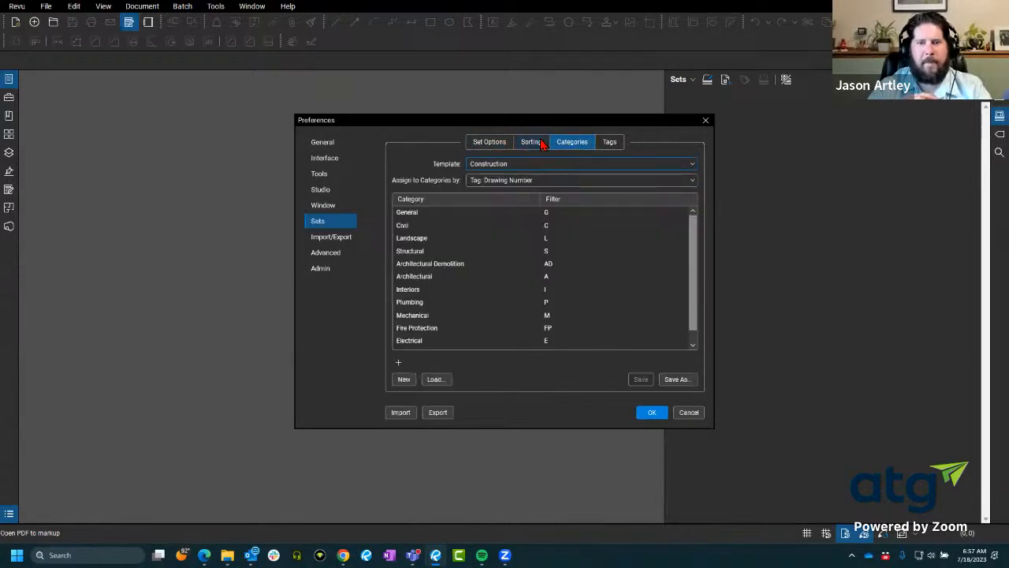
click(542, 146)
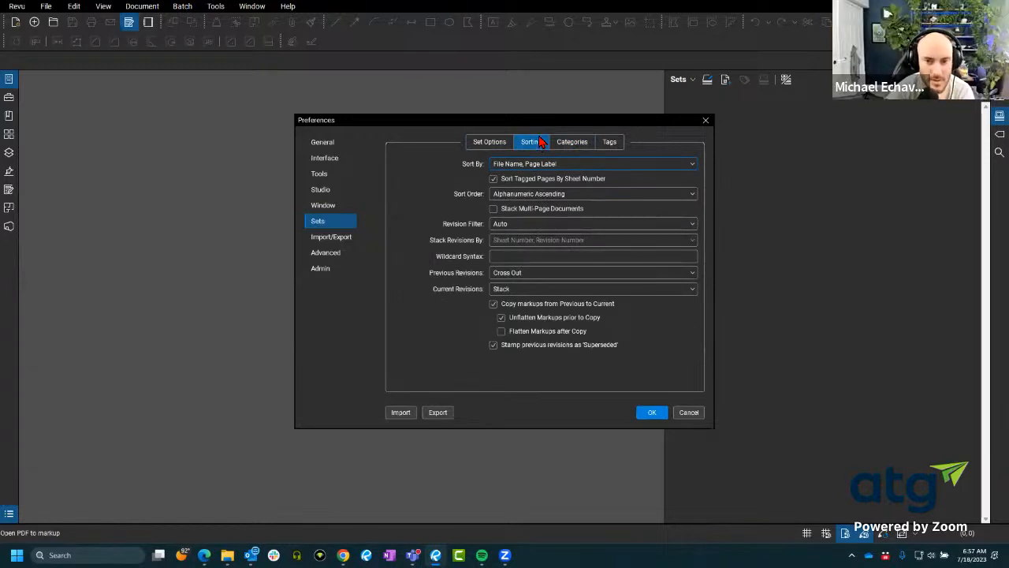
click(574, 146)
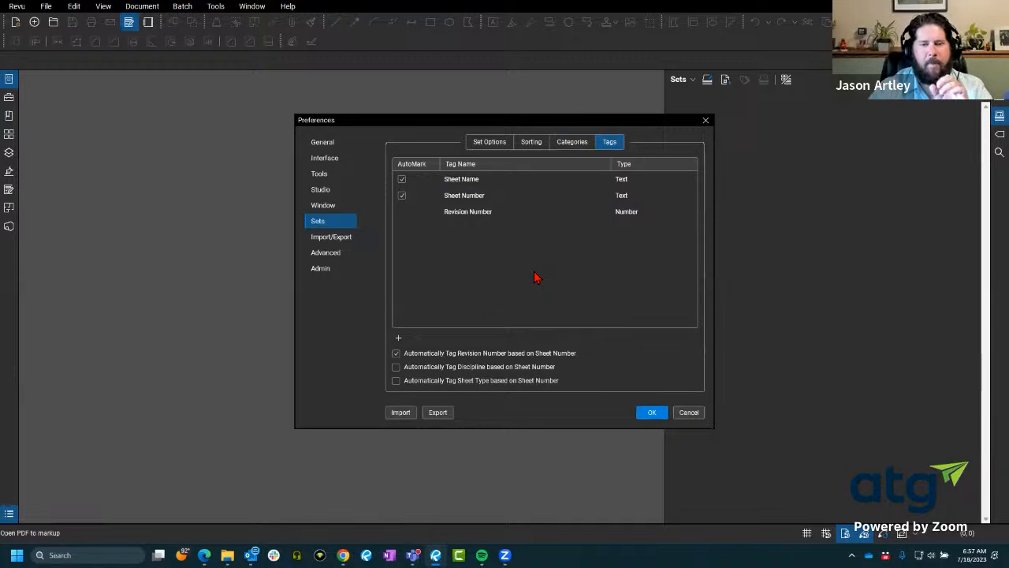
click(484, 145)
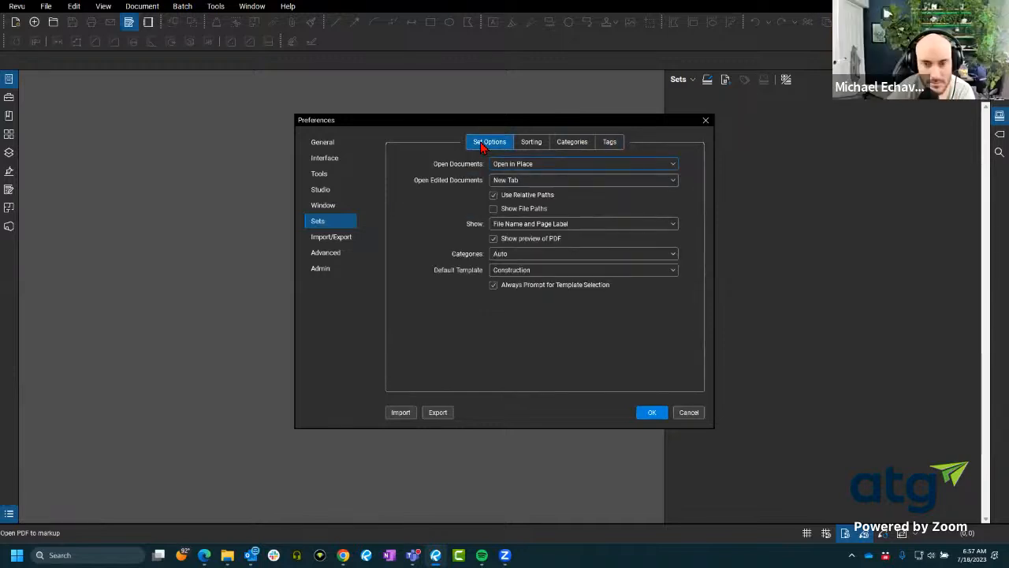
click(568, 143)
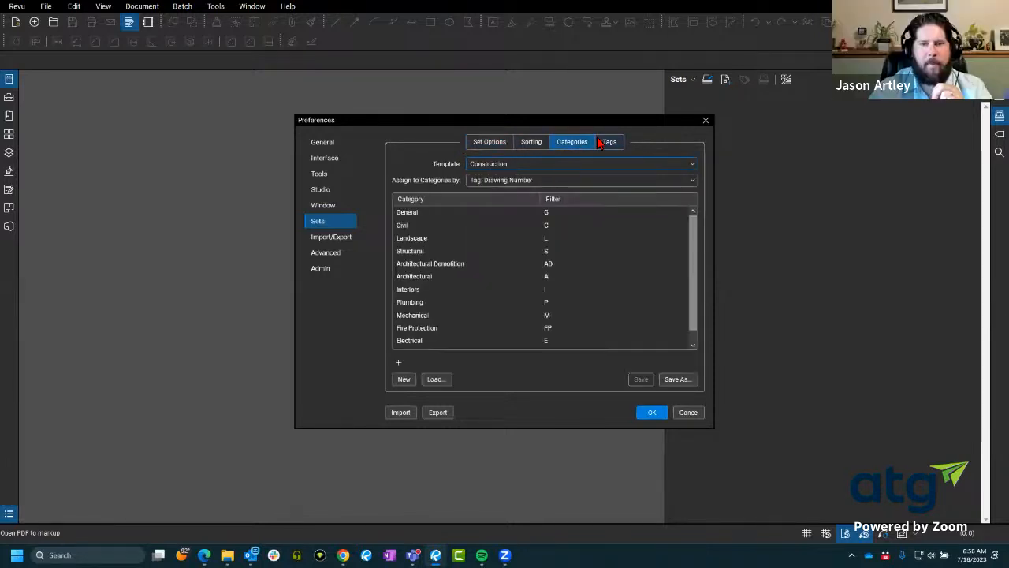
click(609, 142)
click(686, 414)
- Start another new set and begin adding files to it, confirming the categories template
click(693, 80)
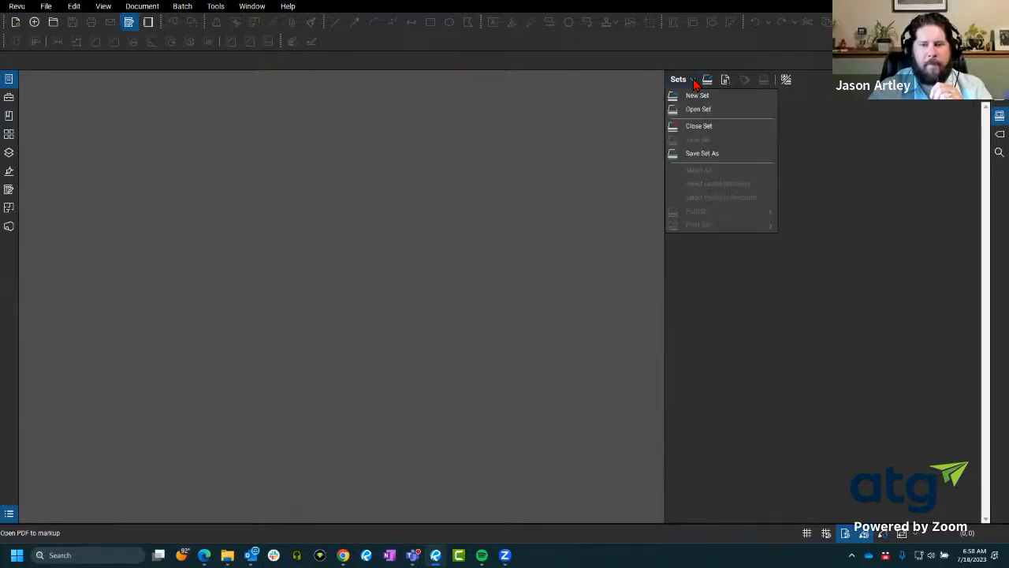
click(699, 106)
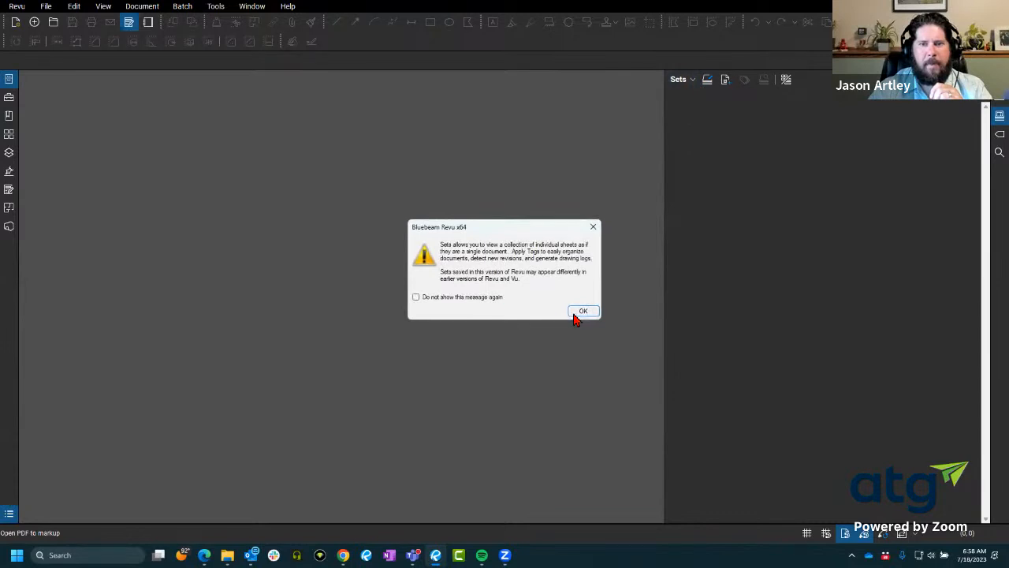
click(577, 315)
click(390, 308)
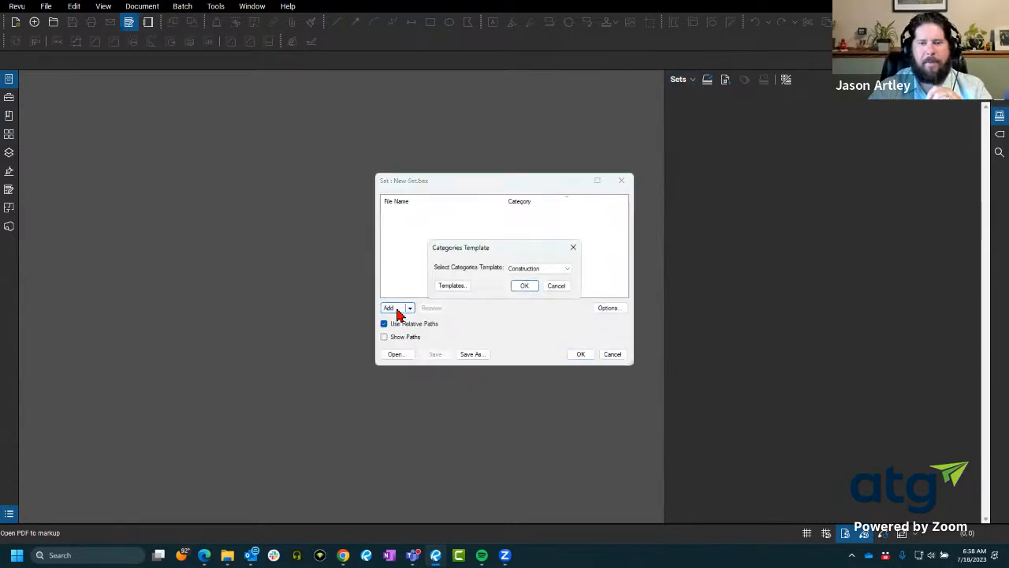
click(521, 279)
click(527, 285)
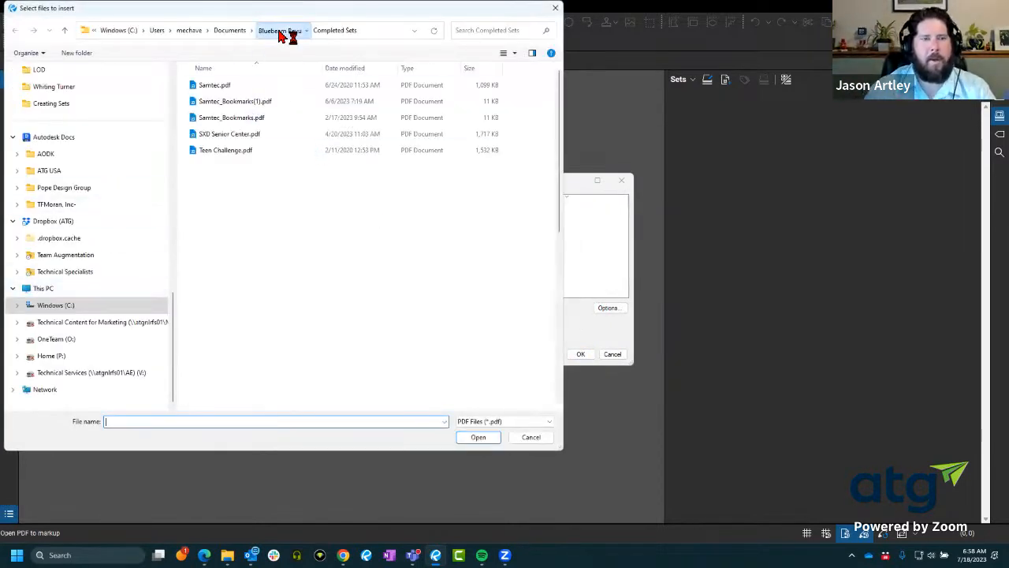
- Browse to the Creating Sets folder inside Bluebeam Revu's Demo Documents for the files to insert
click(280, 36)
click(281, 34)
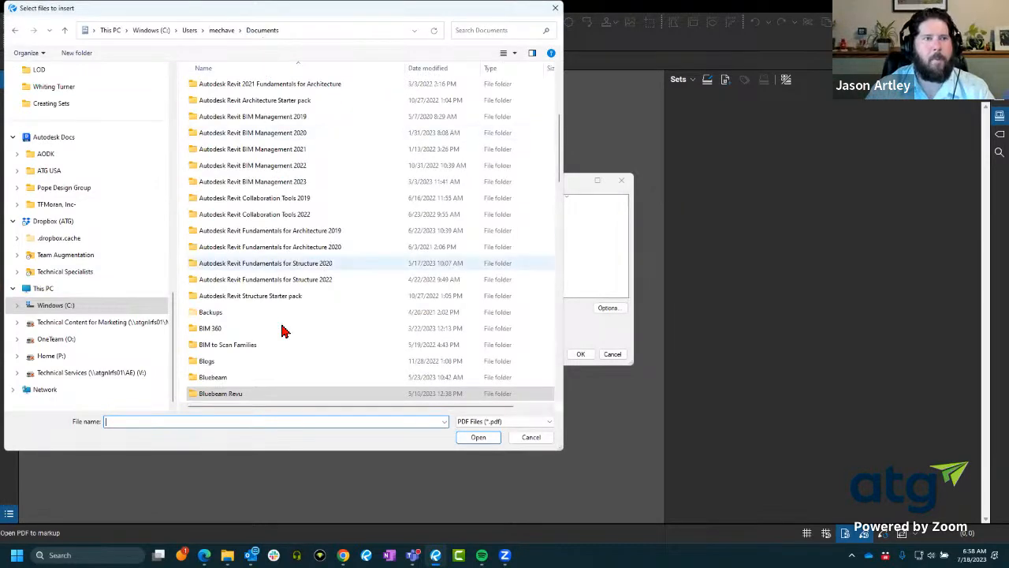
scroll(261, 347, down, 4)
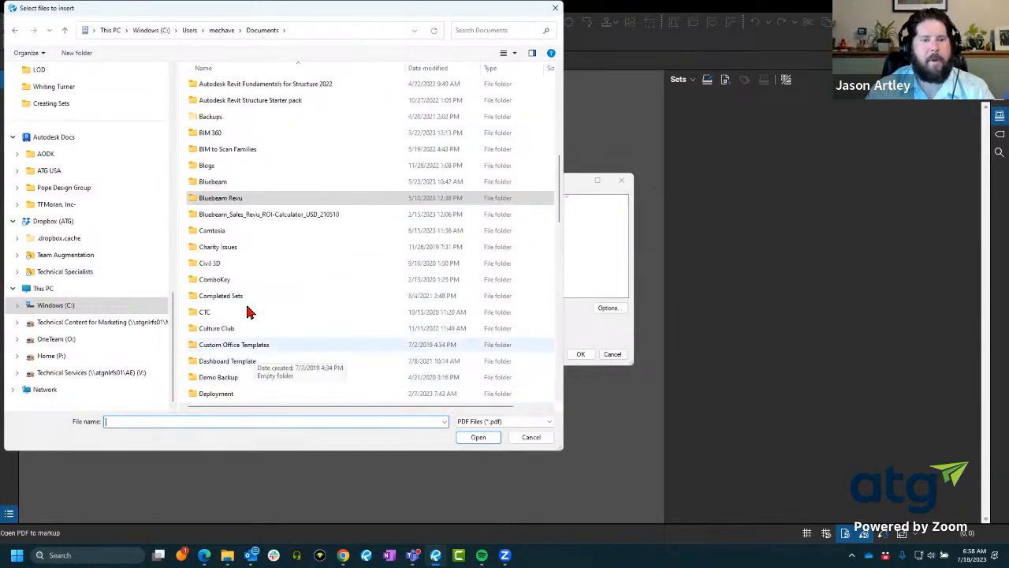
double_click(247, 197)
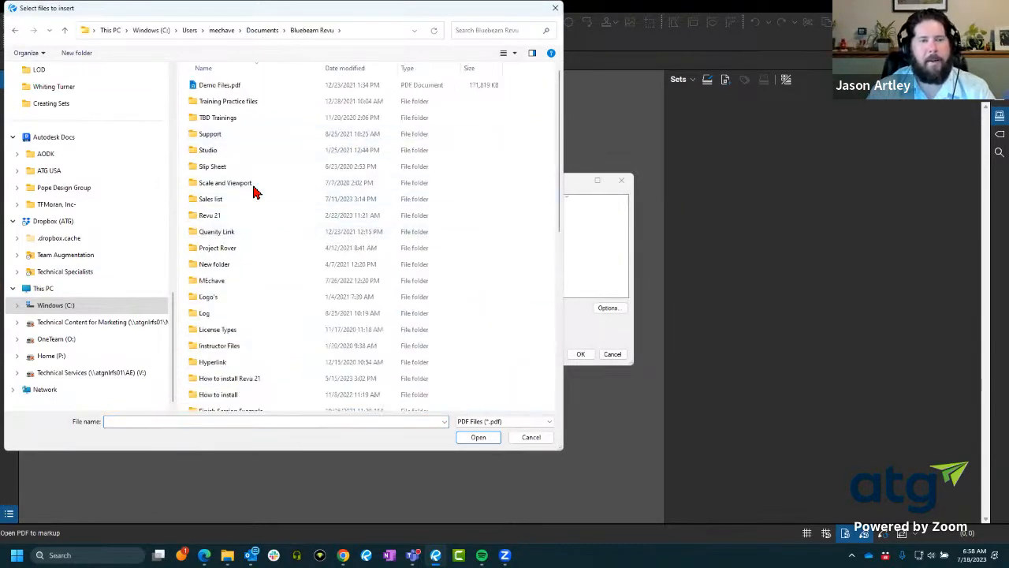
scroll(257, 185, down, 6)
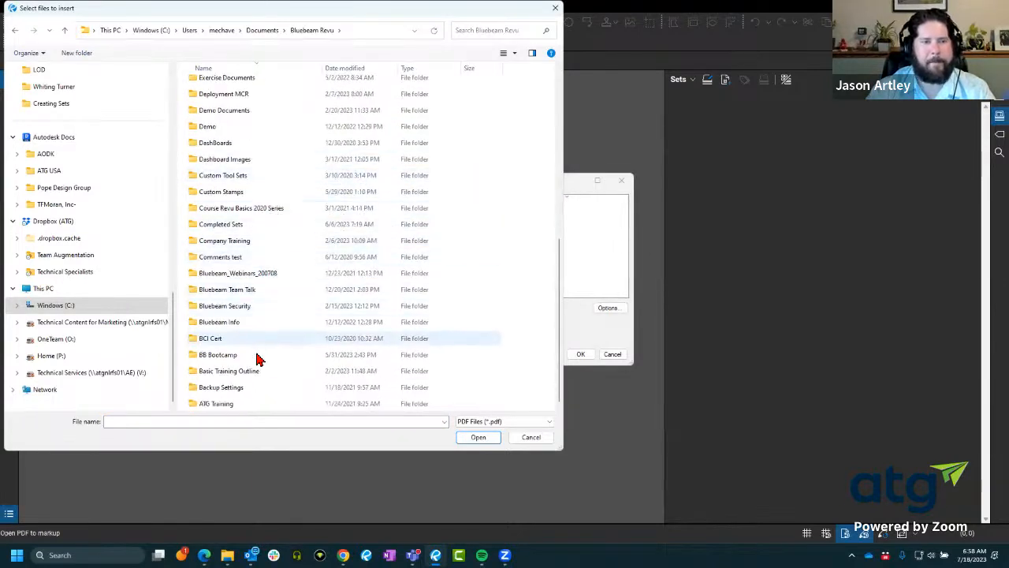
scroll(260, 311, up, 8)
scroll(266, 319, down, 3)
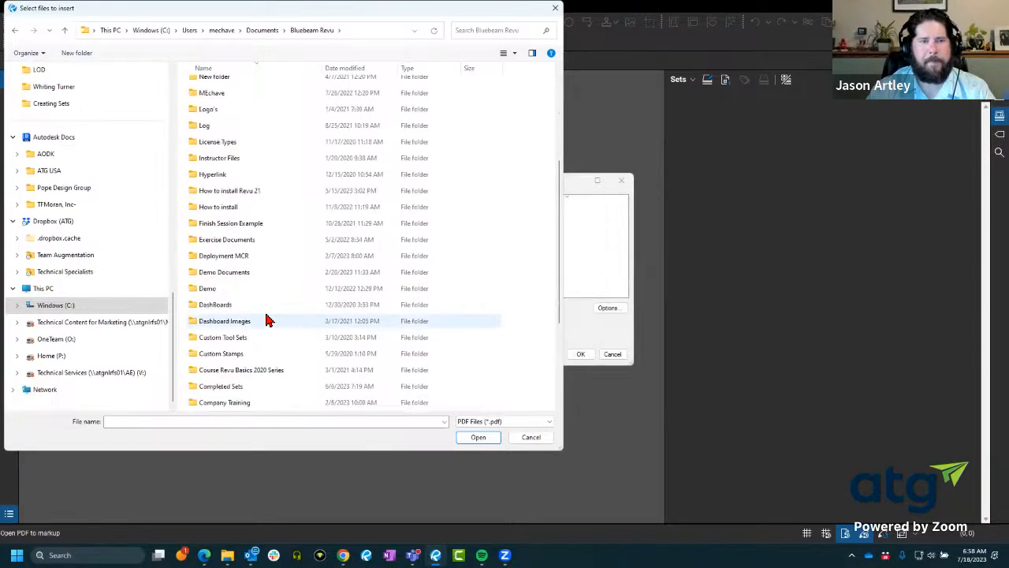
double_click(270, 268)
double_click(284, 150)
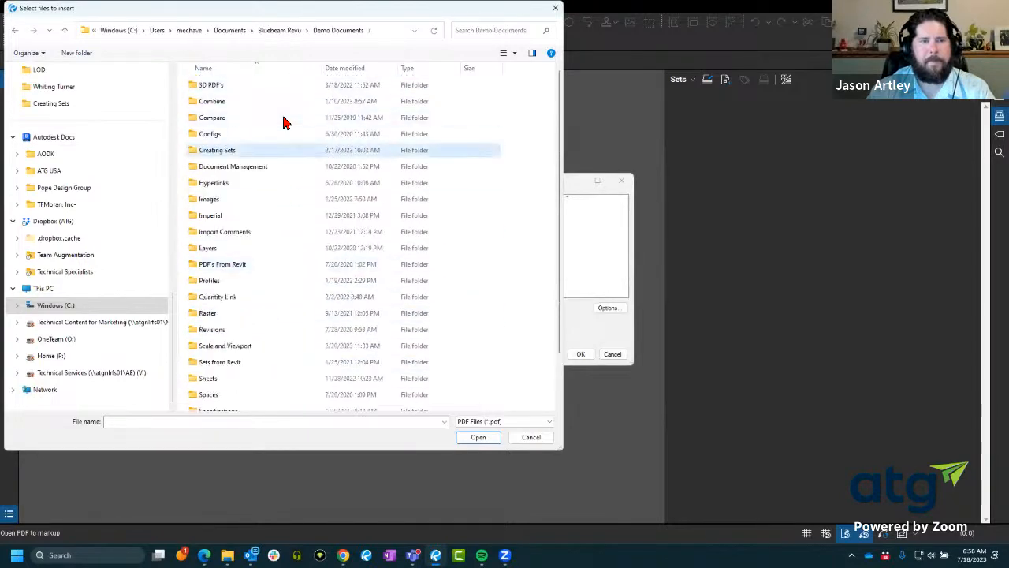
- Add every sheet PDF in the Creating Sets folder to the set, including ExampleA8.01 - DOOR SCHEDULE.pdf but leaving out Drawing Log.pdf
click(284, 118)
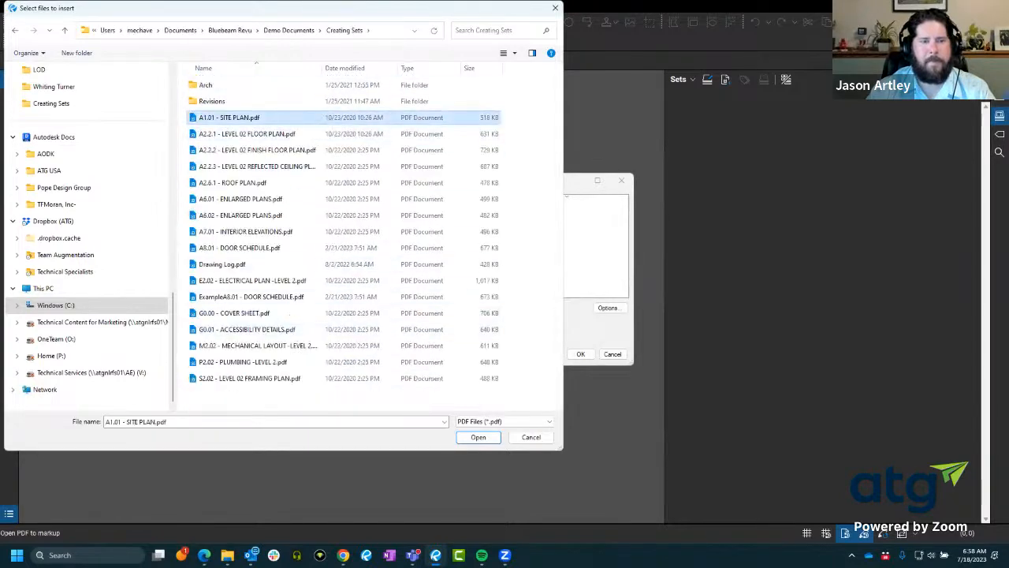
drag(300, 14, 432, 30)
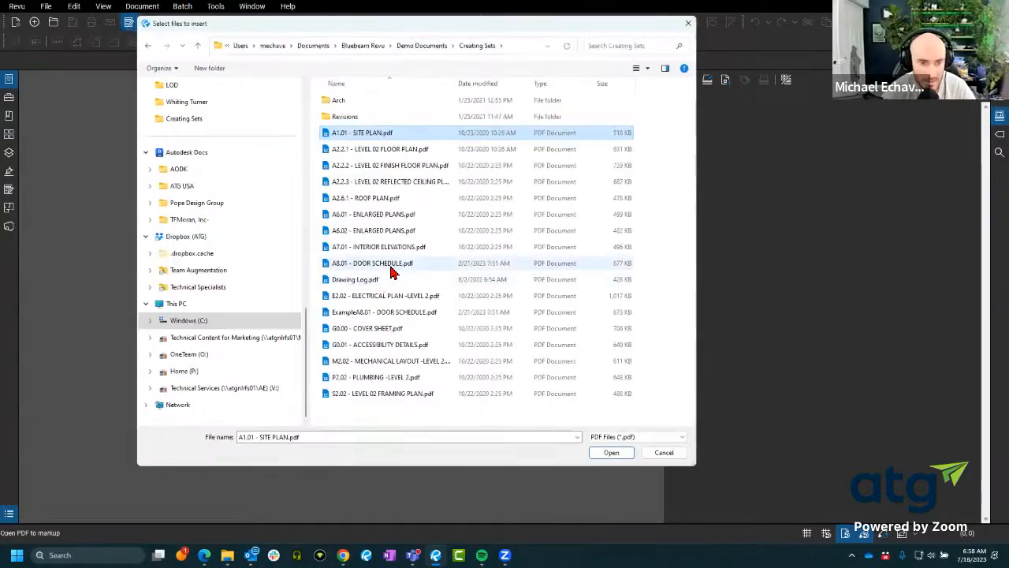
shift+click(391, 268)
ctrl+click(395, 296)
ctrl+click(389, 330)
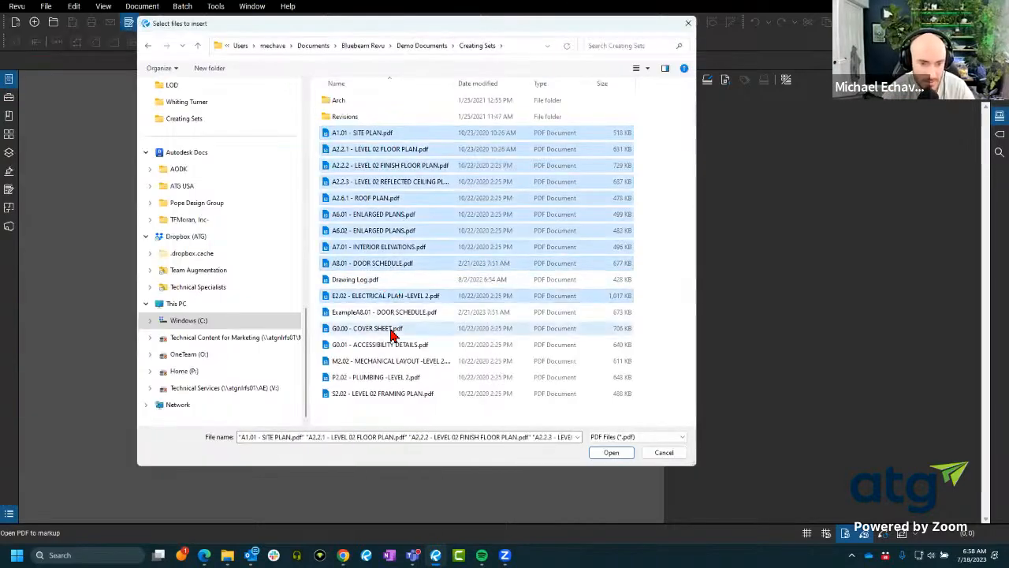
ctrl+click(391, 345)
ctrl+click(390, 362)
ctrl+click(387, 378)
ctrl+click(389, 393)
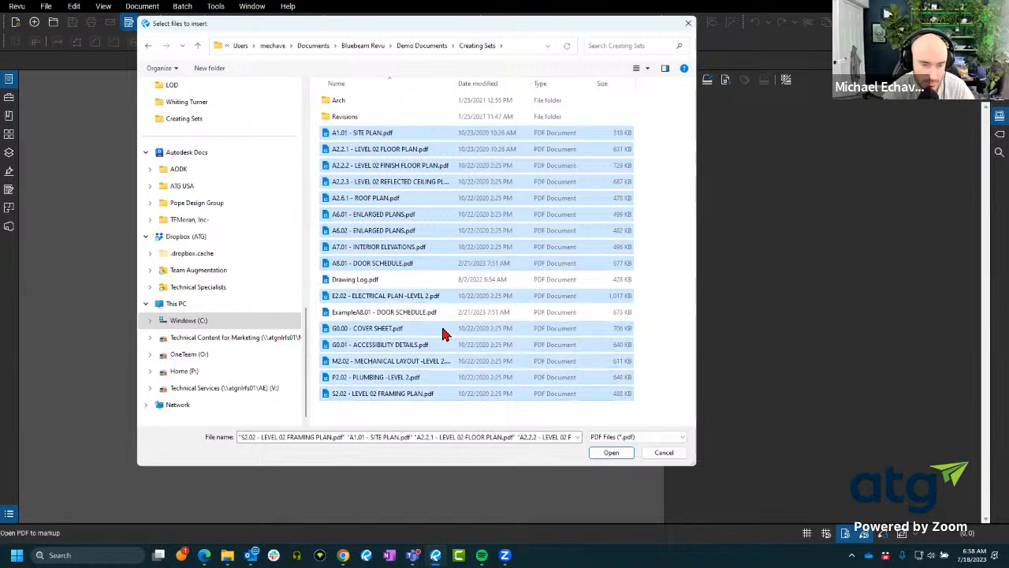
ctrl+click(418, 314)
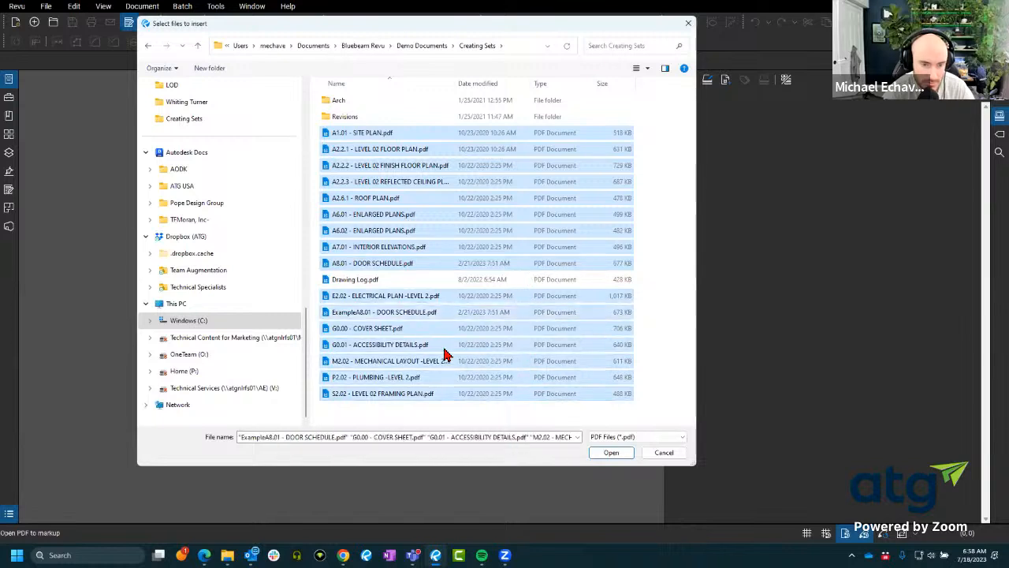
click(611, 457)
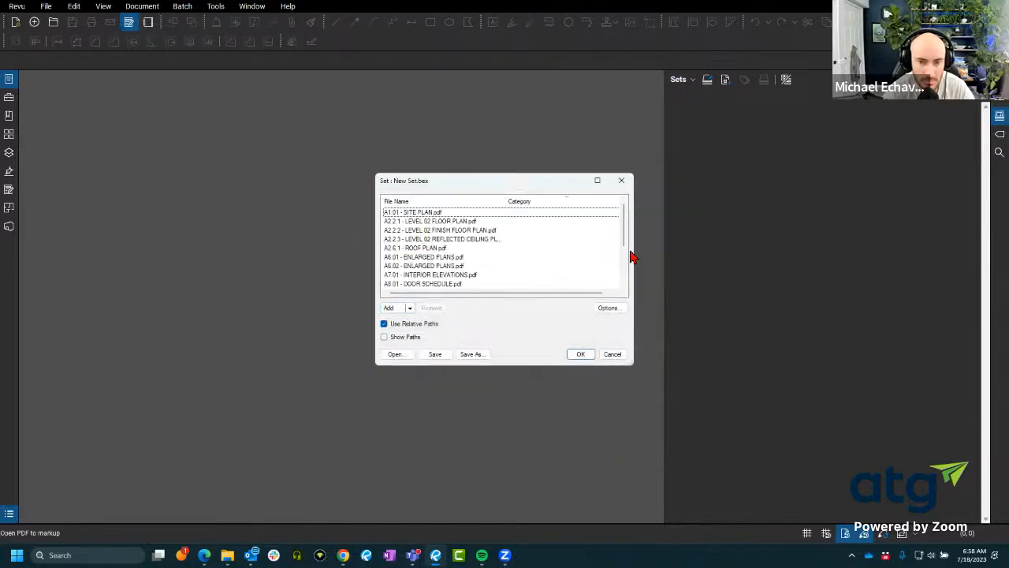
- Enable automatic tagging of discipline and sheet type per sheet number in the set's tag options
drag(626, 208, 626, 273)
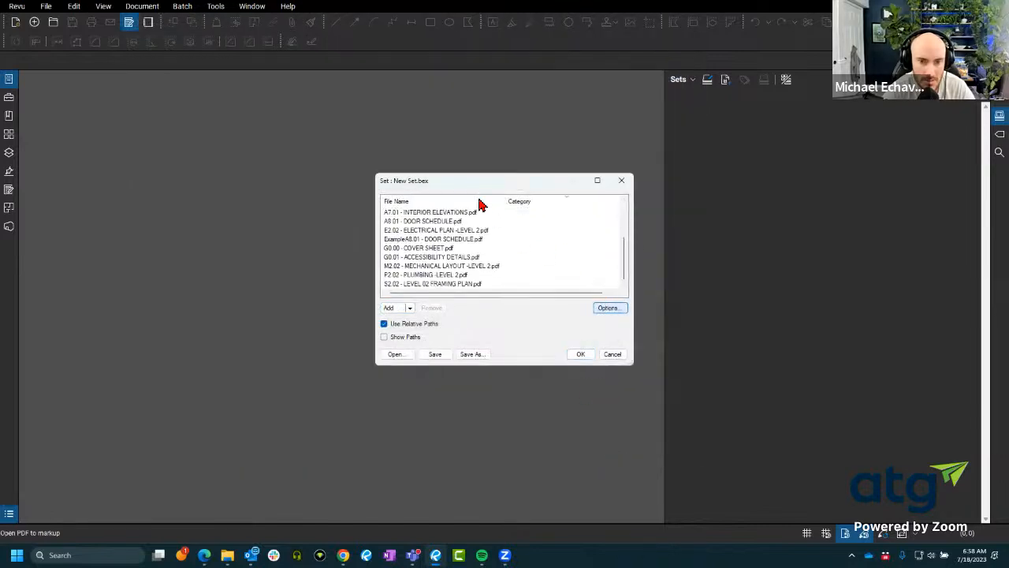
click(453, 167)
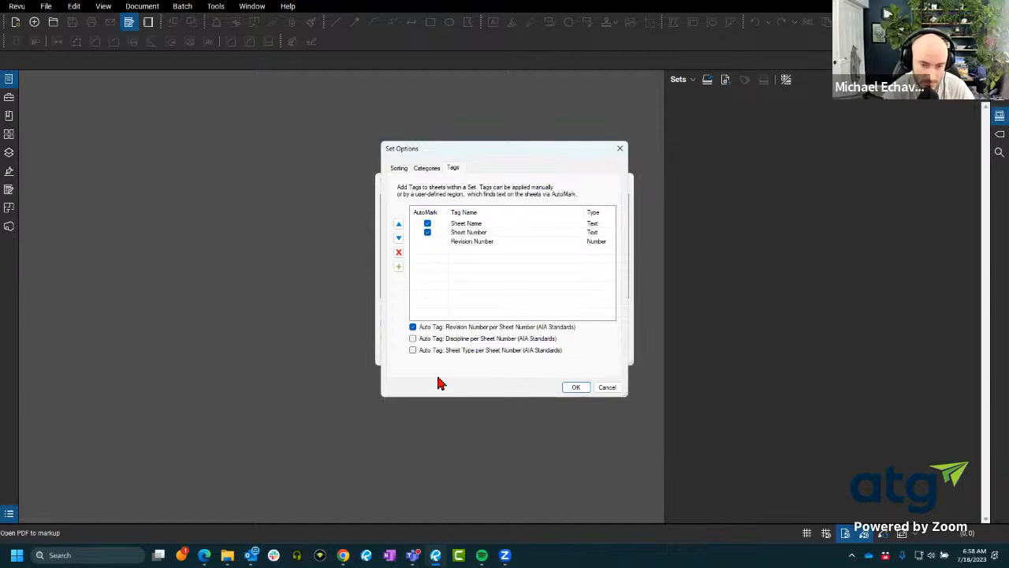
click(413, 339)
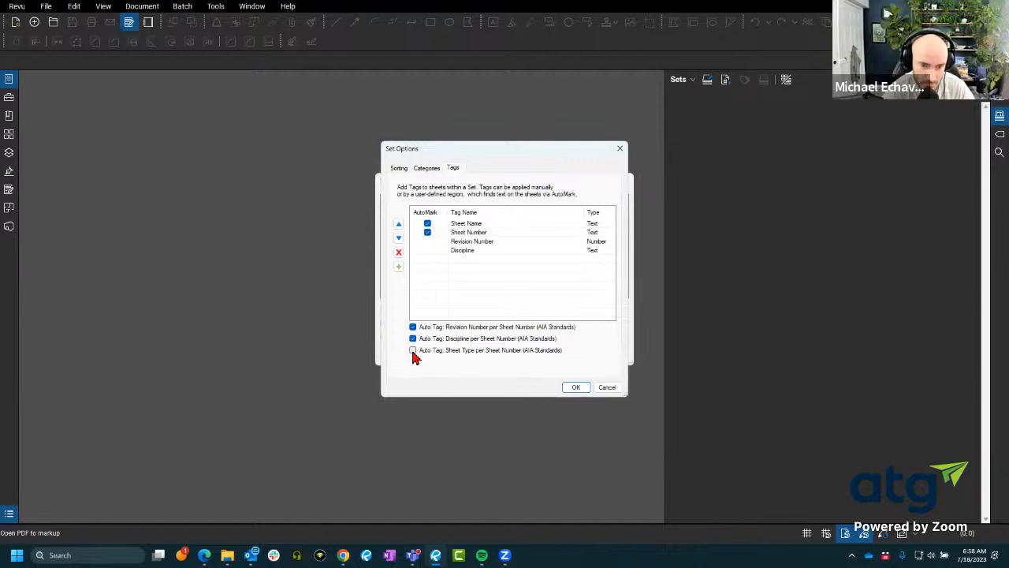
click(413, 351)
click(572, 388)
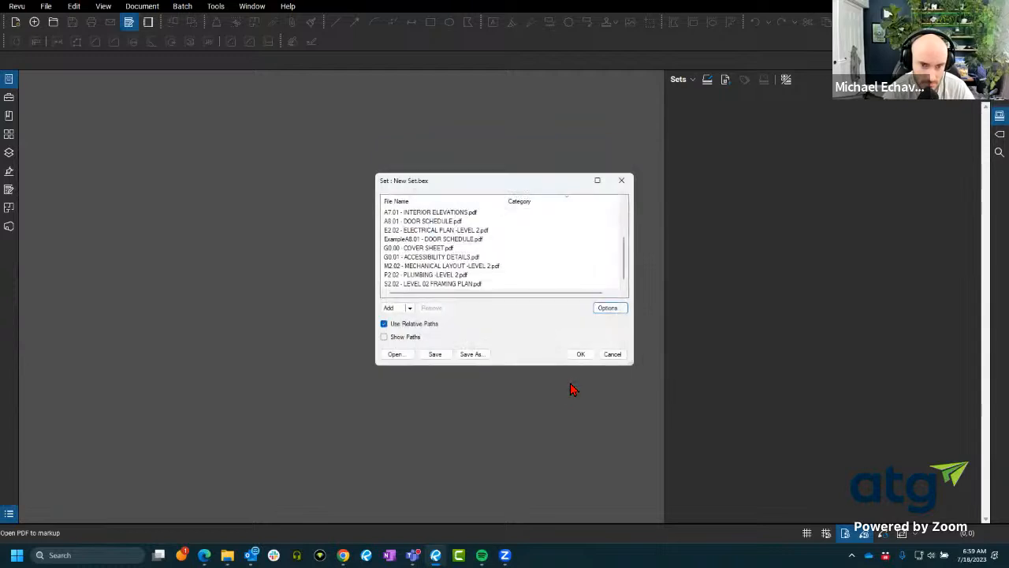
- Create the set, enlarge the tags table to review it, open the A1.01 site plan from it, and accept the tags
click(580, 356)
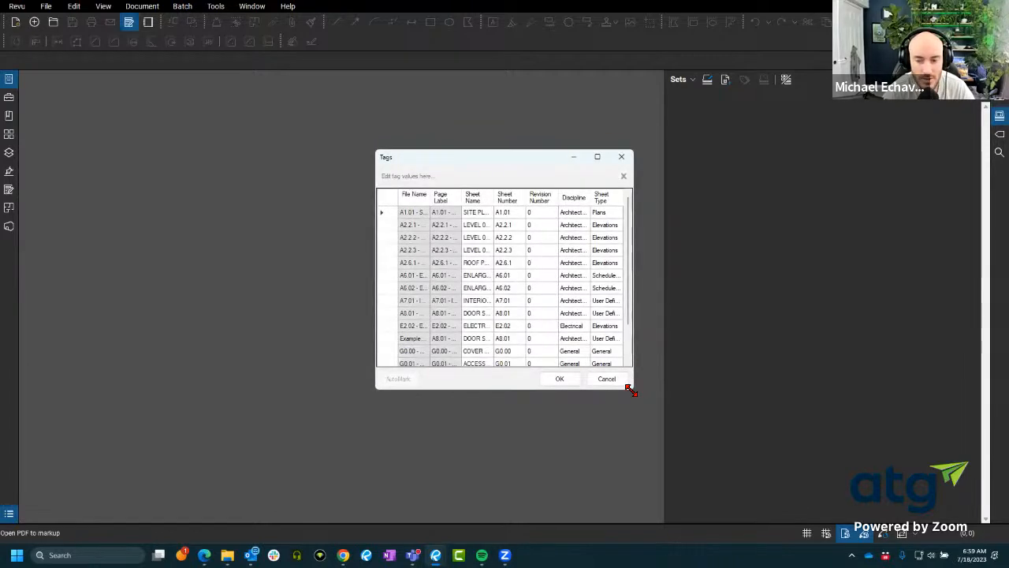
drag(631, 390, 887, 481)
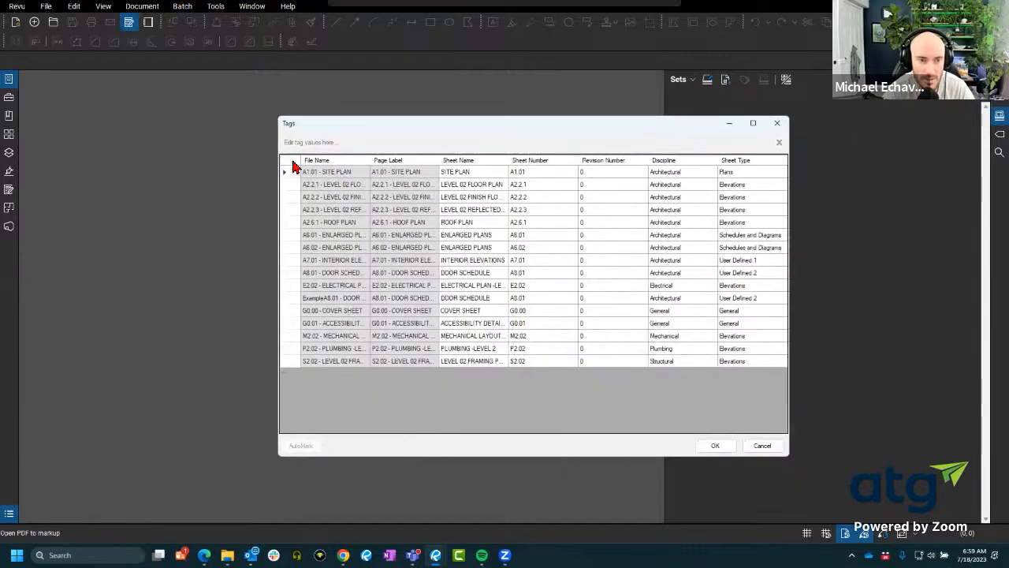
drag(398, 157, 301, 122)
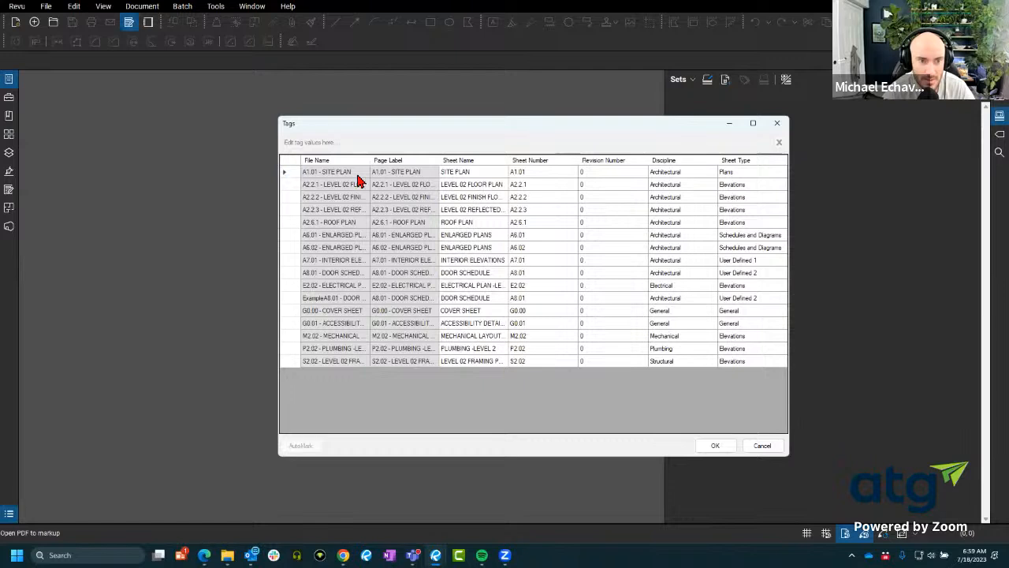
double_click(330, 172)
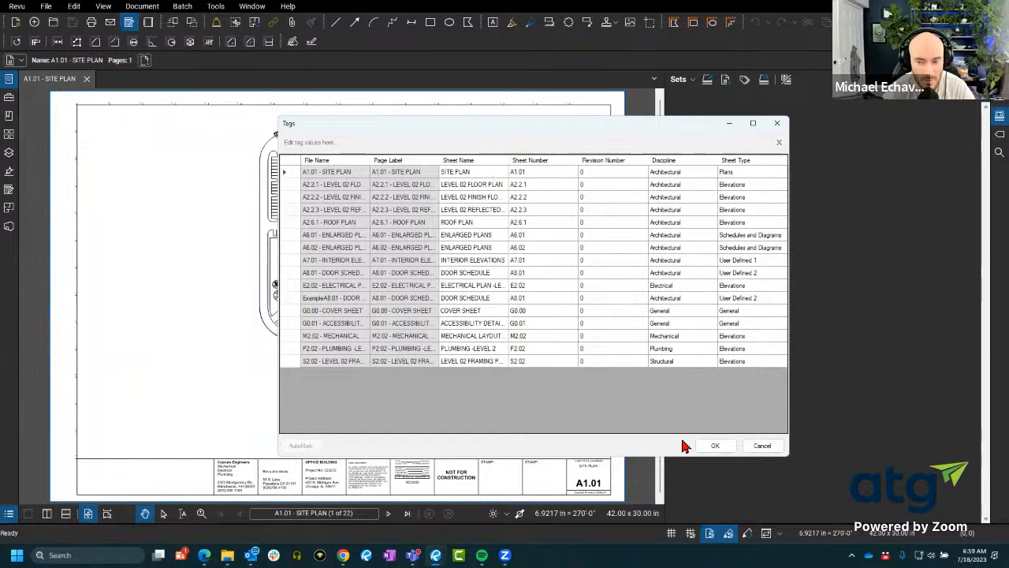
click(714, 445)
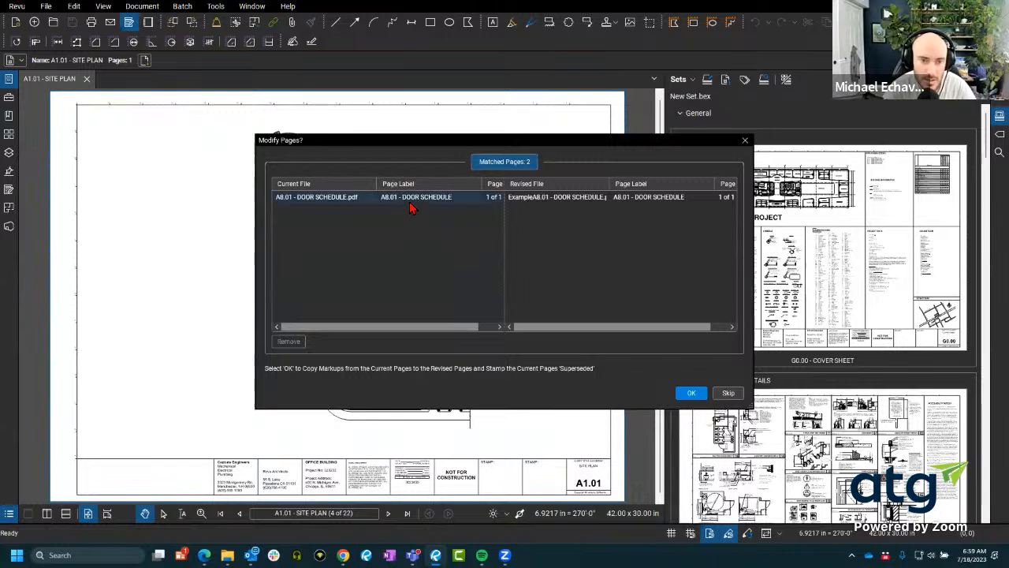
- Confirm the matched A8.01 door schedule pages, copying markups to the revised sheet and stamping the current one Superseded, and accept the tags
click(462, 198)
click(536, 202)
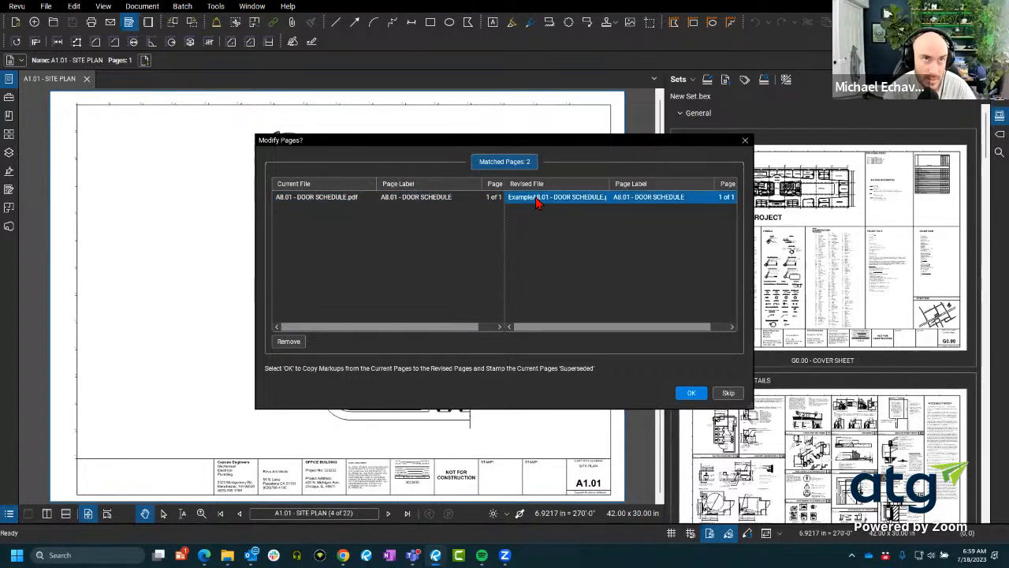
click(471, 202)
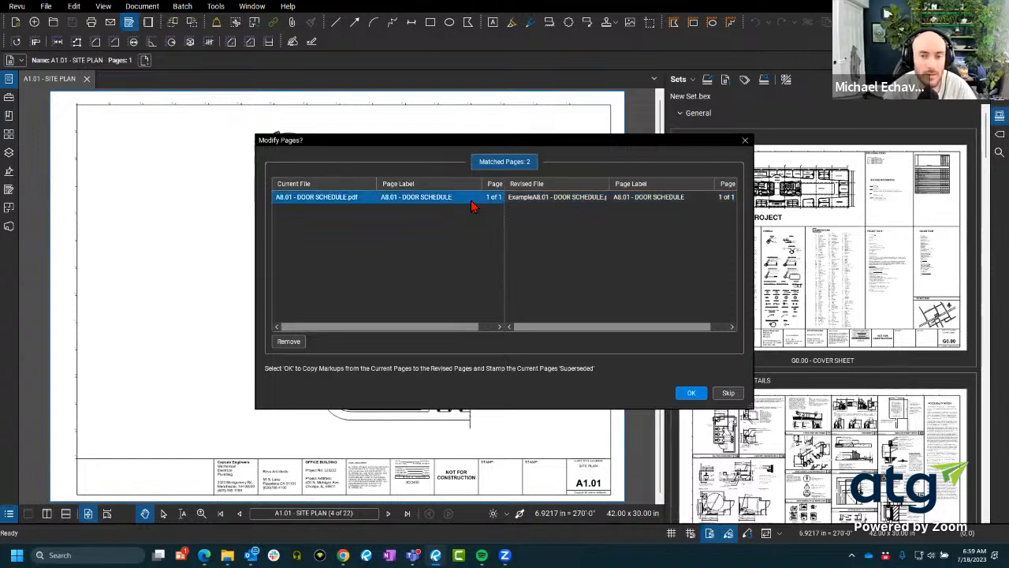
click(689, 399)
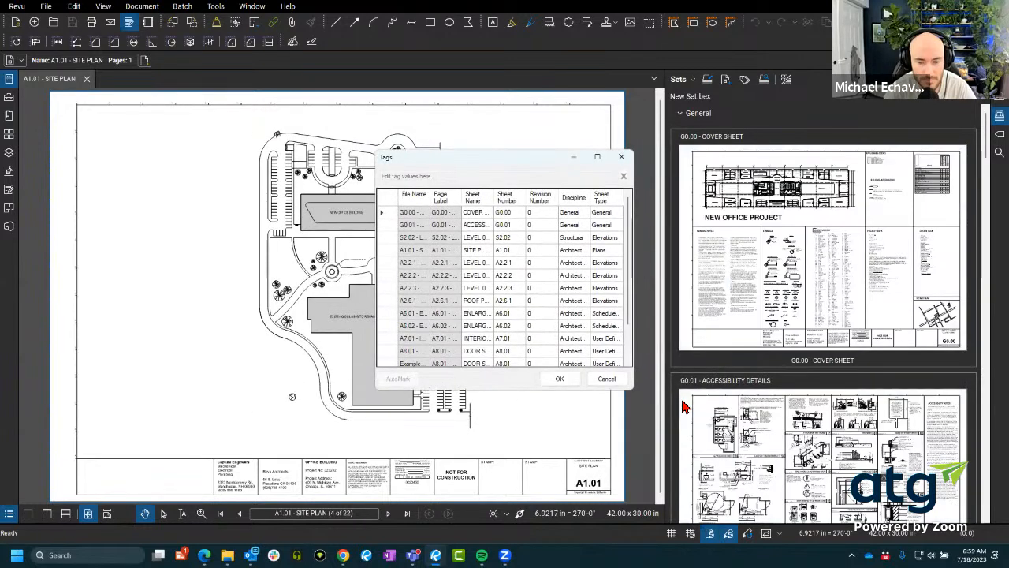
click(554, 381)
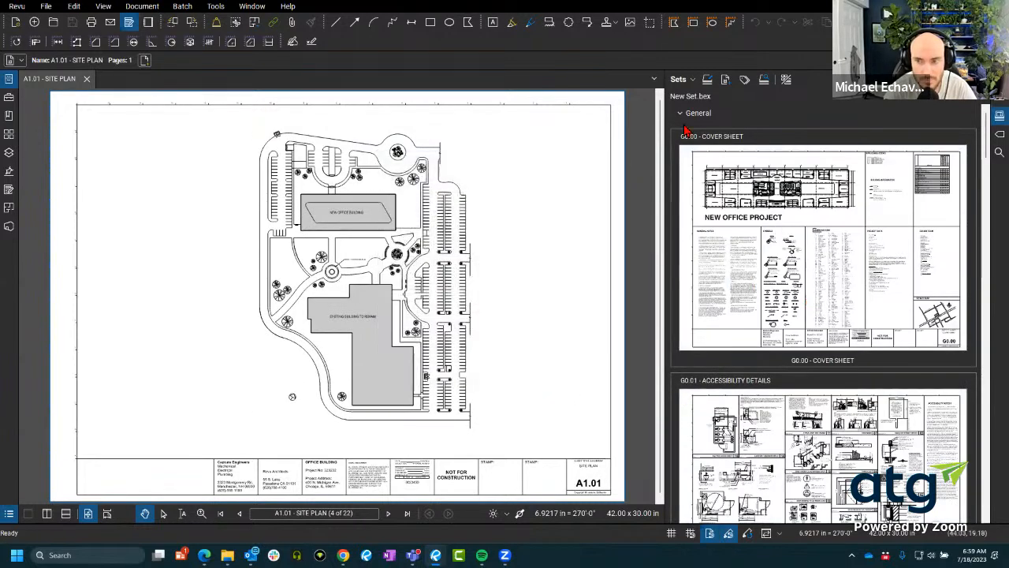
- Open the G0.00 cover sheet from the set and examine its title block
click(749, 288)
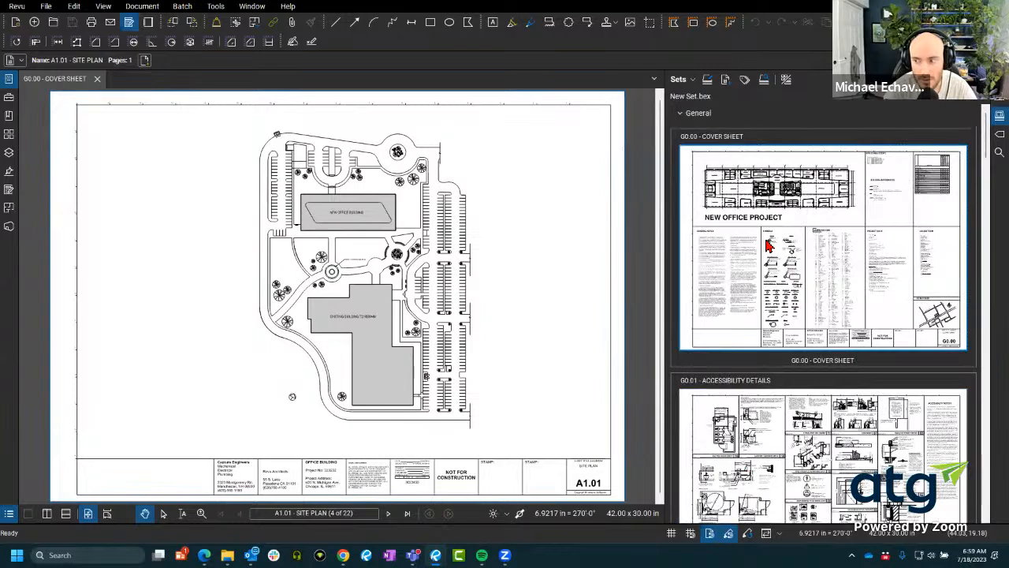
scroll(590, 474, up, 3)
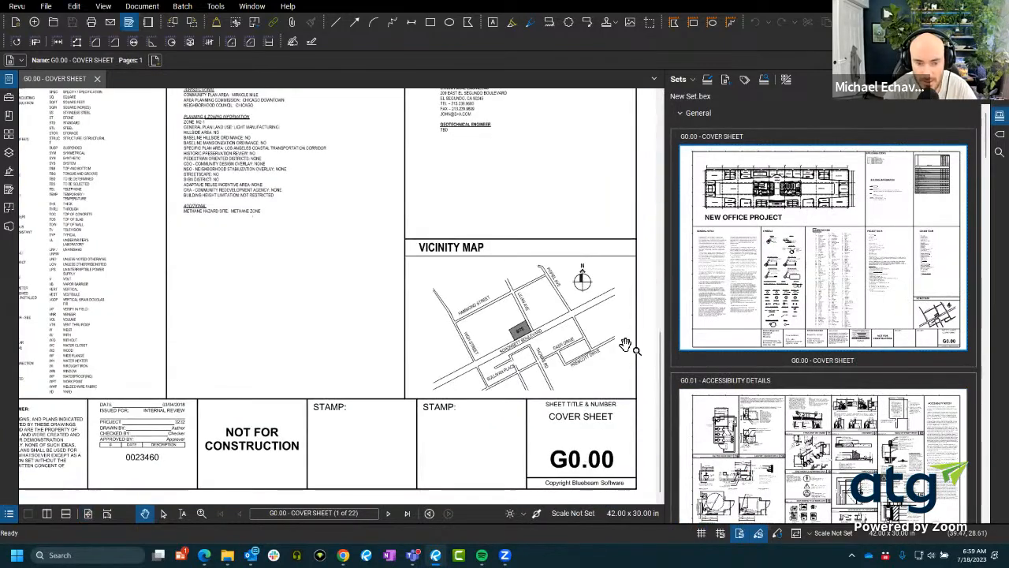
scroll(626, 345, down, 3)
scroll(499, 349, up, 3)
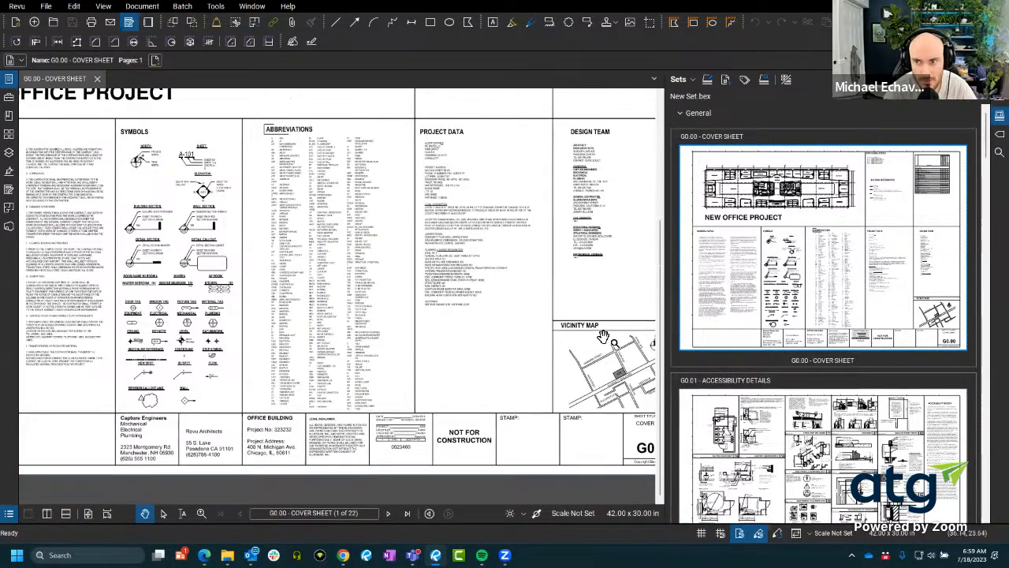
- Review the set's tags table and its AutoMark option, and close it without changes
click(745, 80)
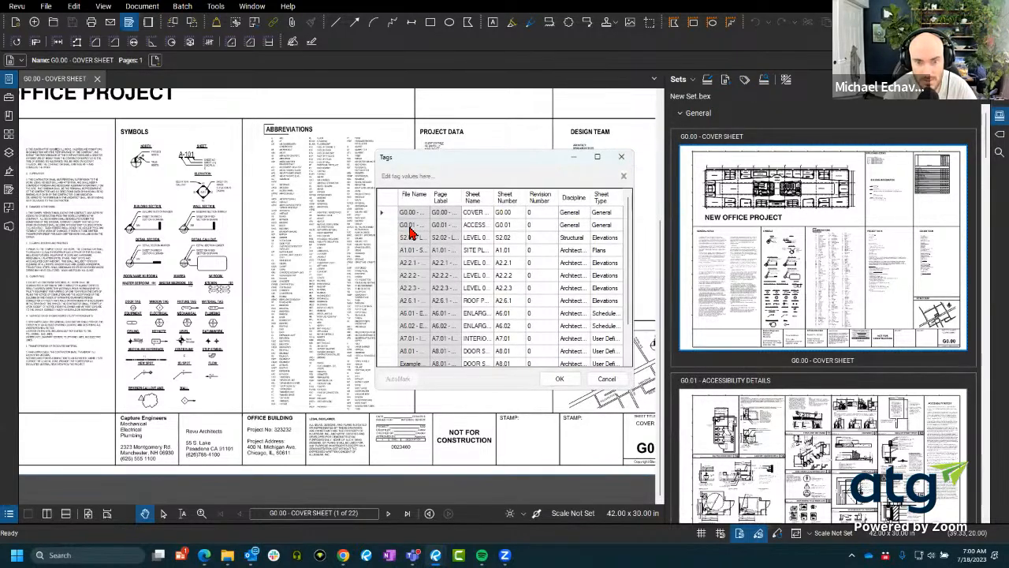
click(621, 159)
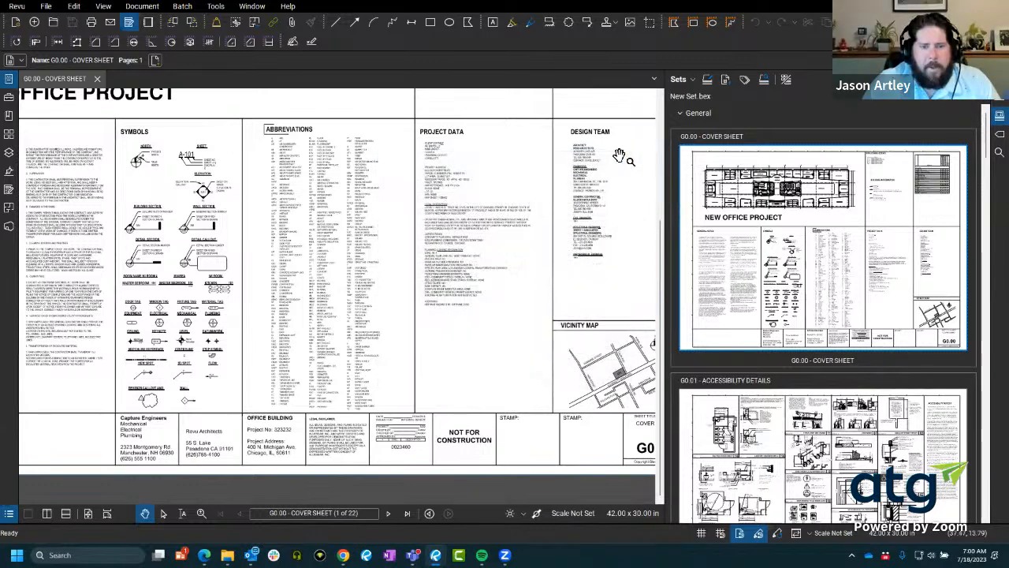
click(743, 82)
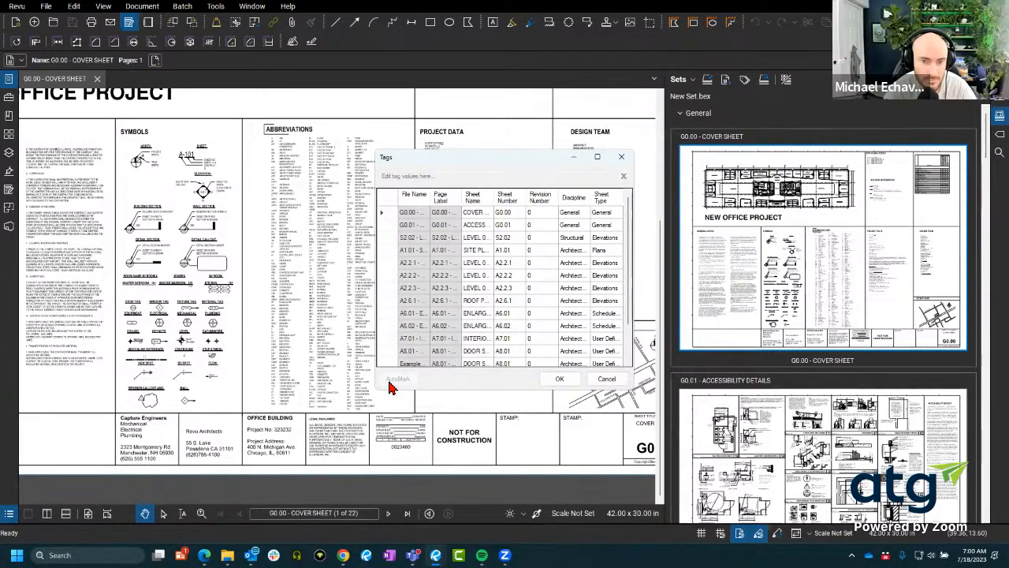
click(621, 156)
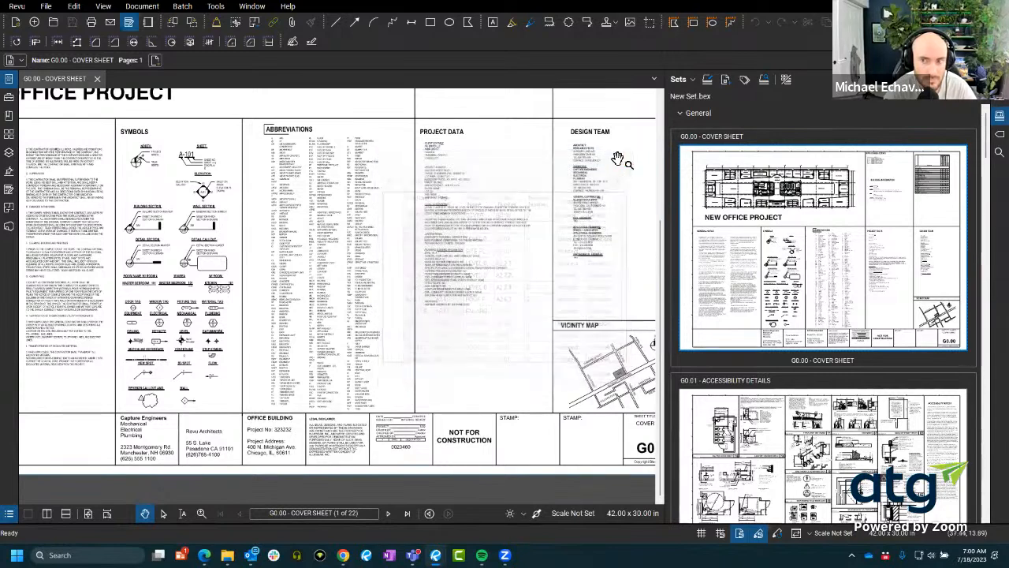
- Collapse the General and Structural categories and look through the Architectural sheets down to the Plumbing category
click(681, 115)
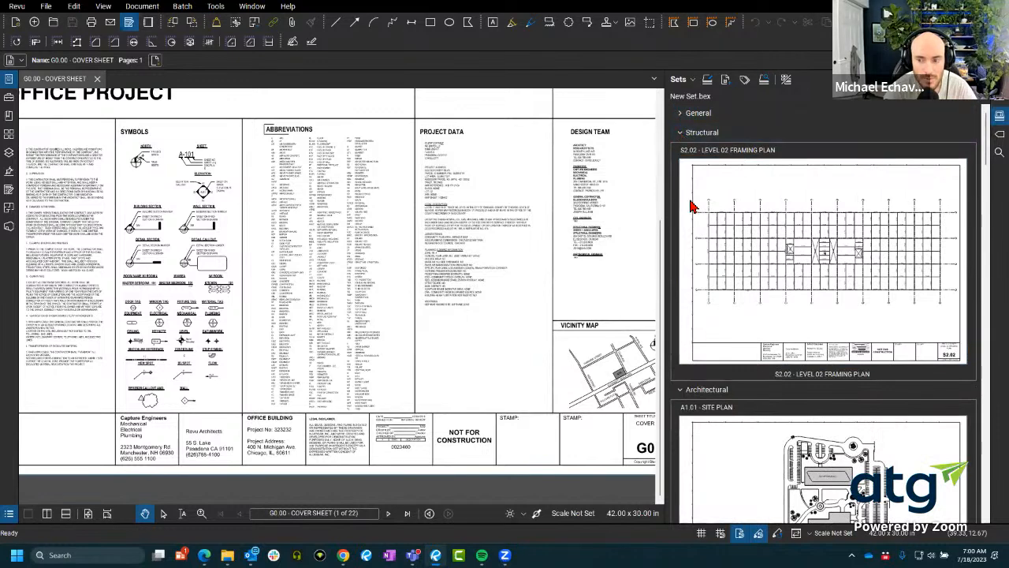
click(683, 138)
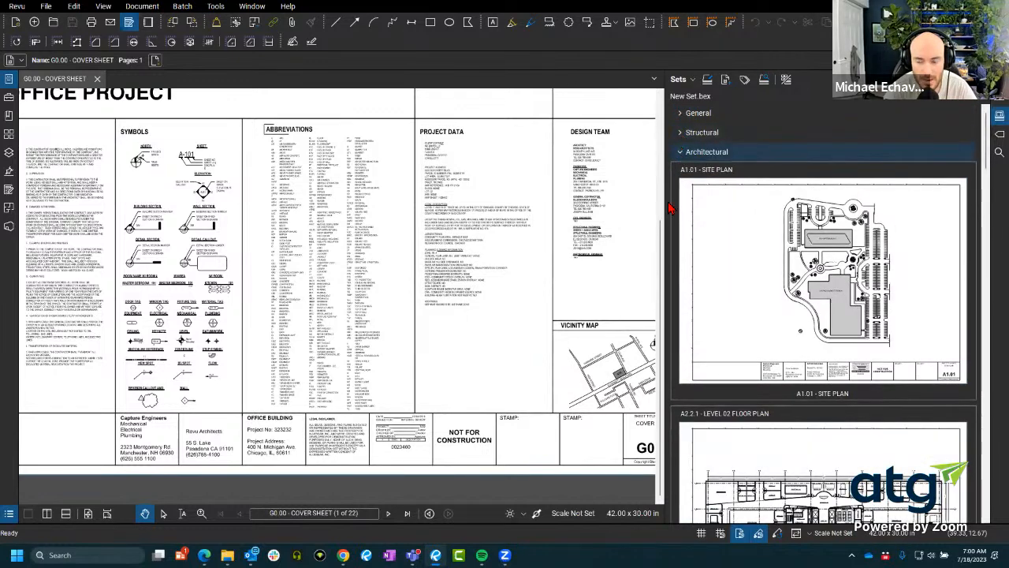
scroll(699, 288, down, 10)
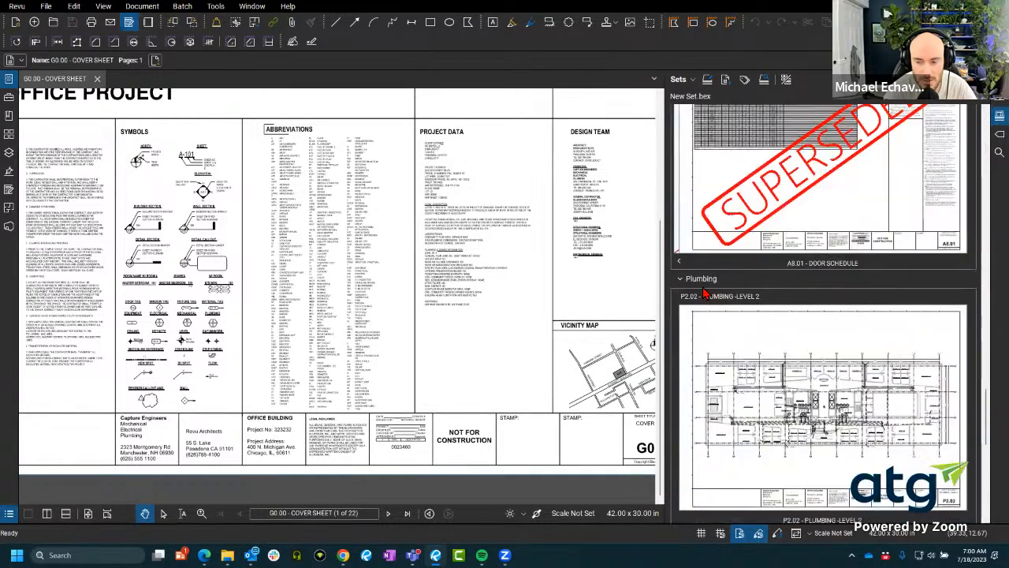
- Switch the A8.01 door schedule to its superseded revision in the set and open that sheet
scroll(702, 300, up, 3)
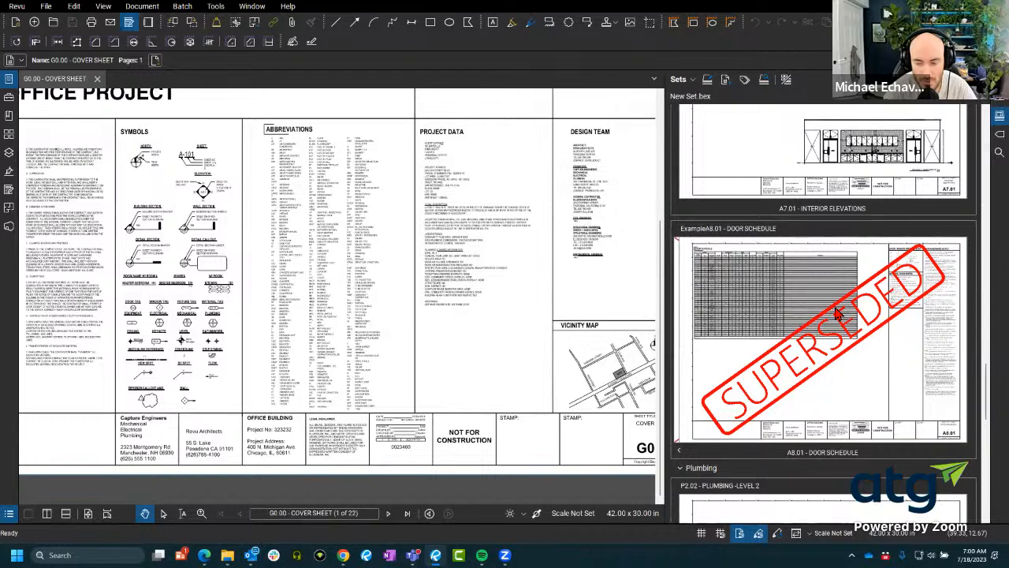
click(679, 450)
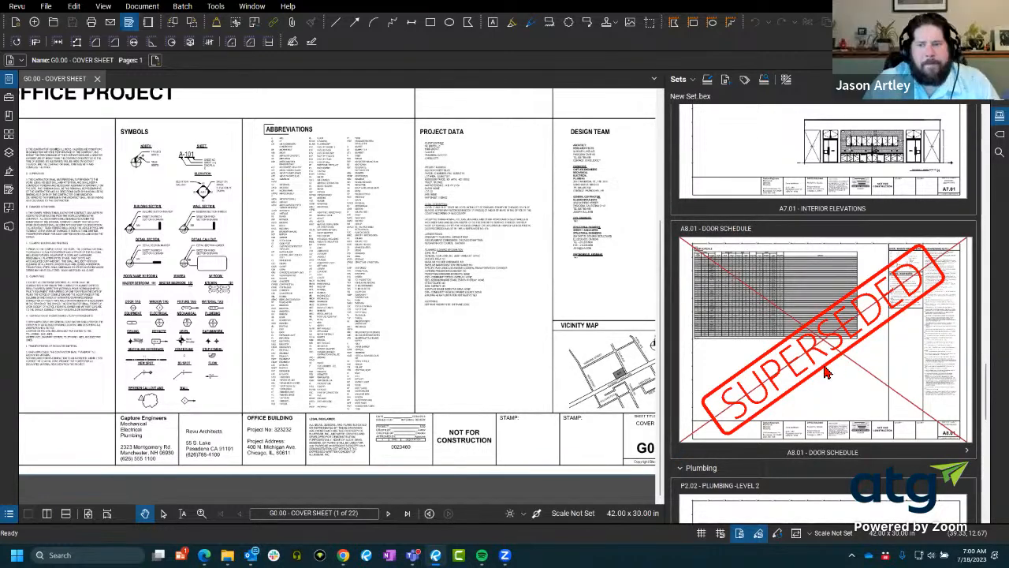
double_click(775, 400)
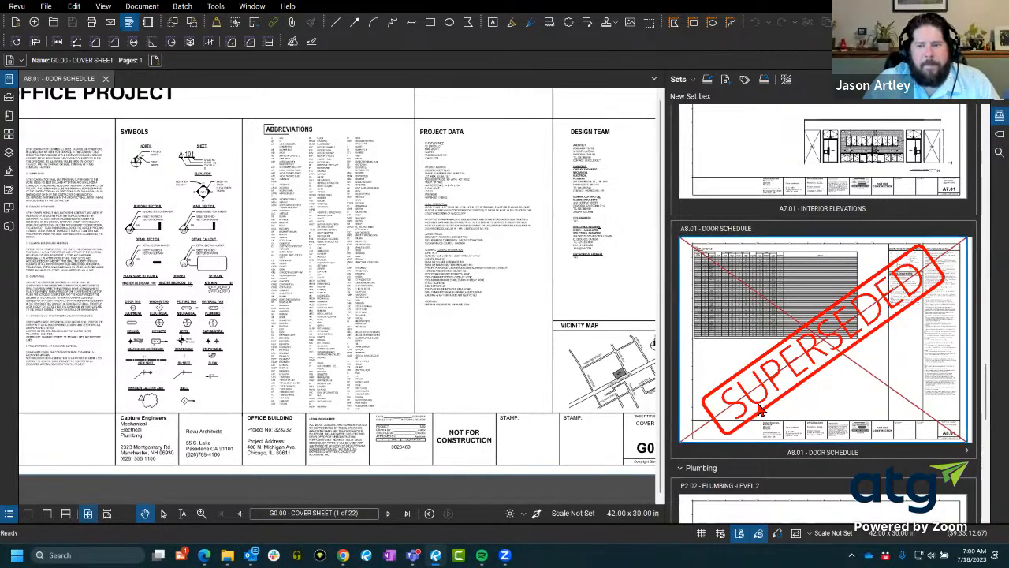
click(9, 514)
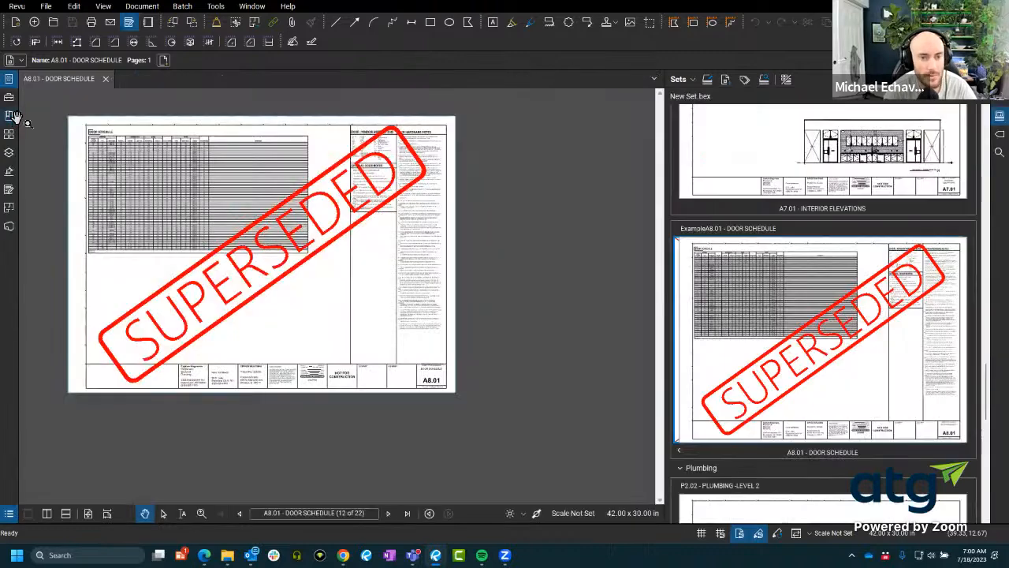
click(10, 114)
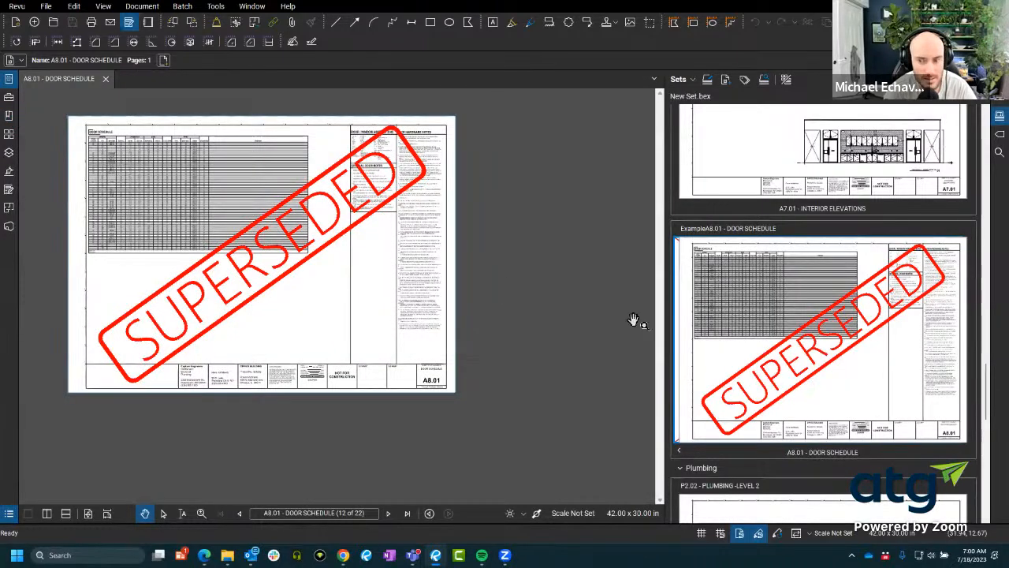
click(679, 451)
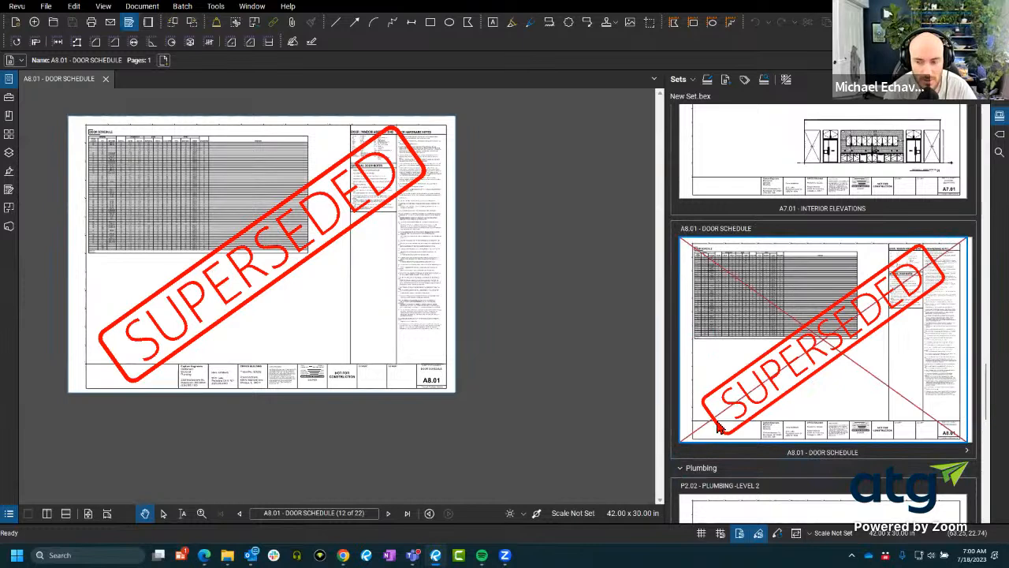
- Examine the Superseded stamp across the A8.01 door schedule up close and over the whole sheet
scroll(322, 275, up, 5)
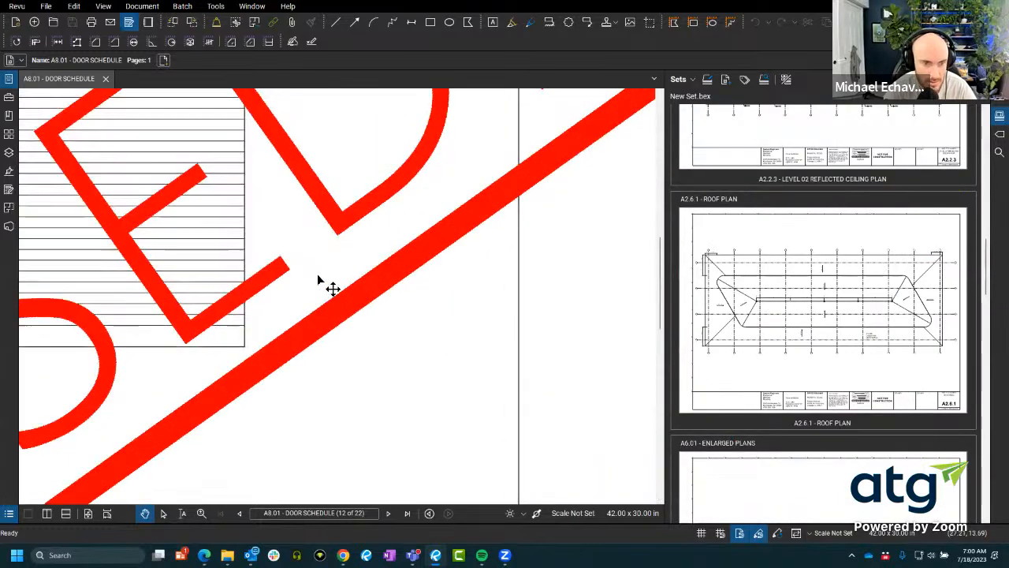
click(419, 349)
scroll(425, 339, down, 5)
scroll(425, 339, down, 4)
click(570, 332)
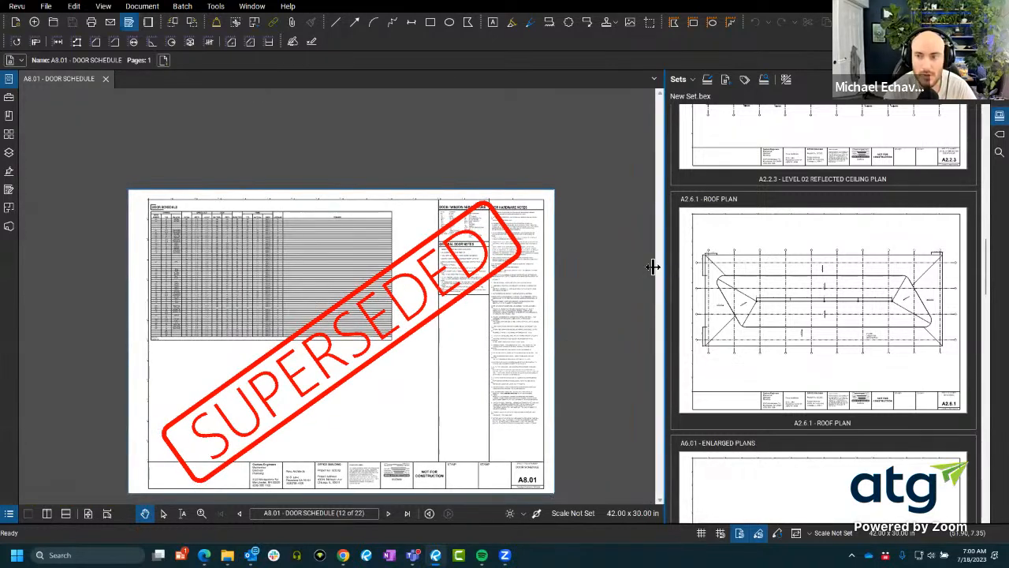
- Collapse the Electrical, Mechanical and Plumbing categories in the set
scroll(732, 330, down, 4)
scroll(732, 330, down, 10)
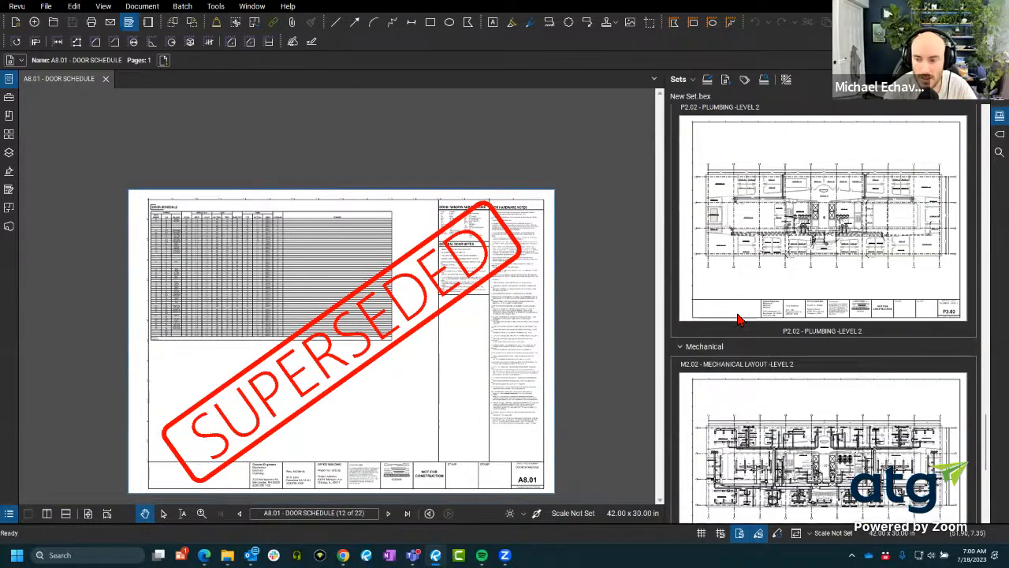
scroll(752, 291, down, 5)
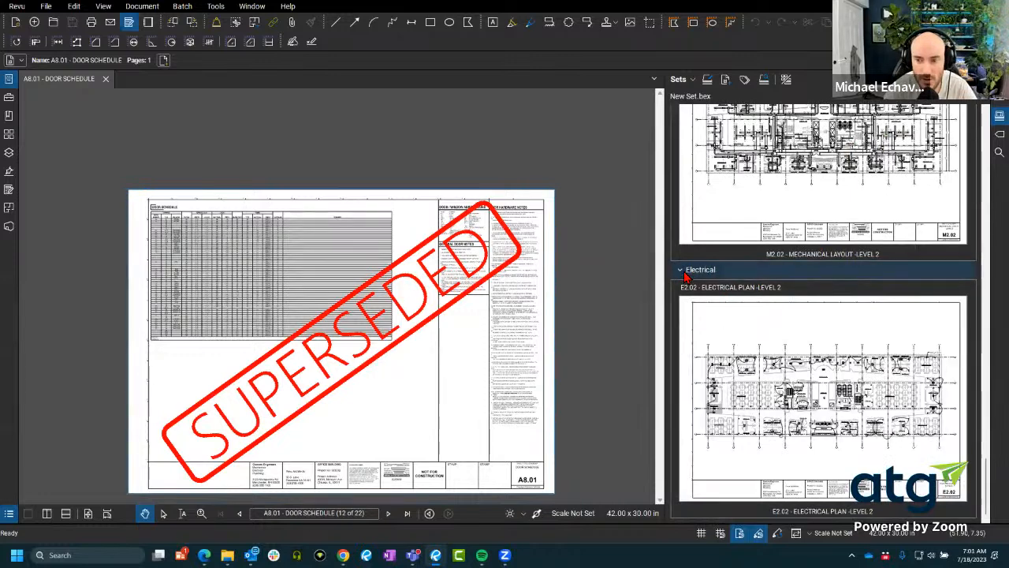
click(682, 271)
click(681, 252)
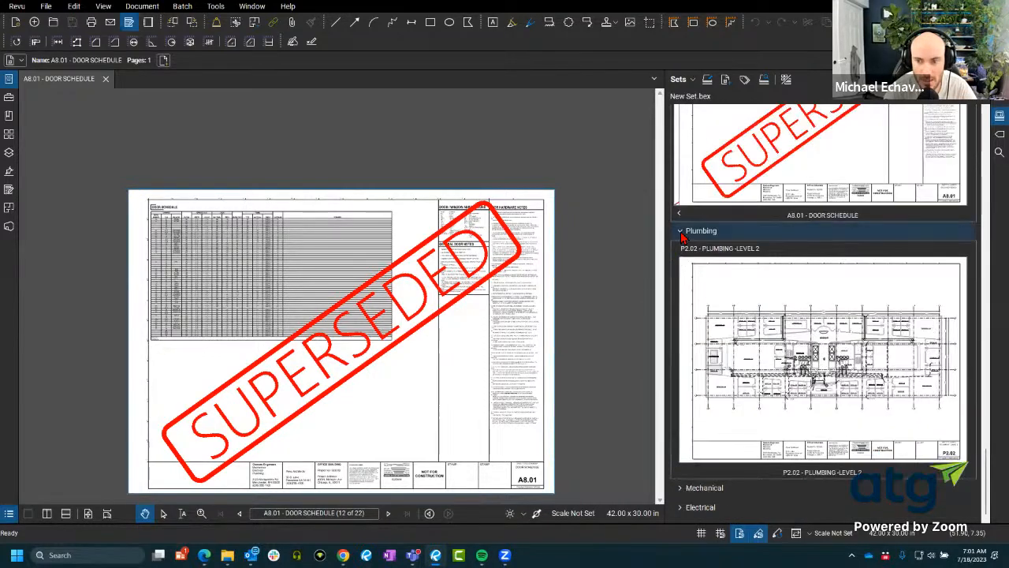
click(681, 230)
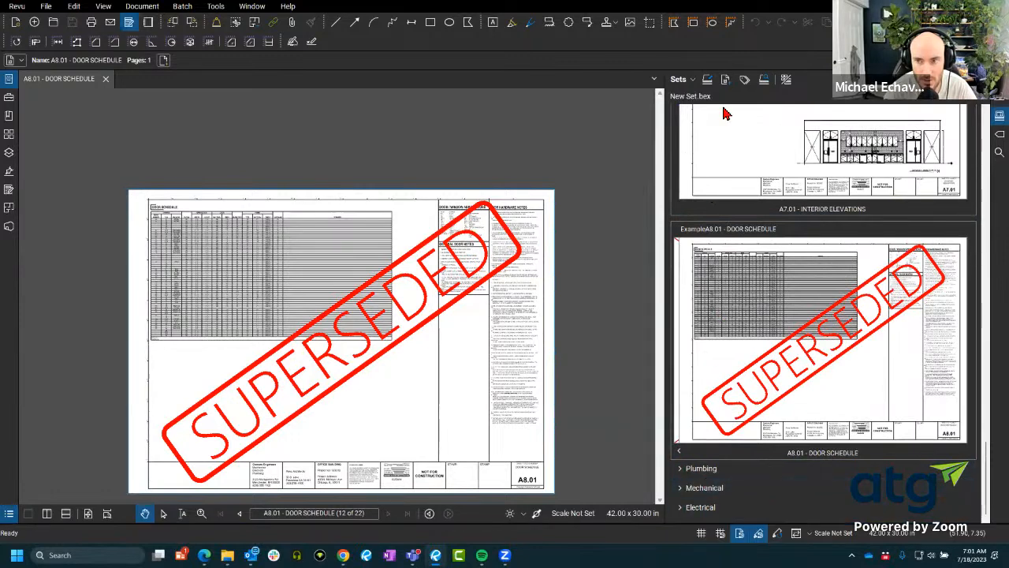
- Review the set's file list with its assigned categories and its tags table, closing both without changes
click(708, 81)
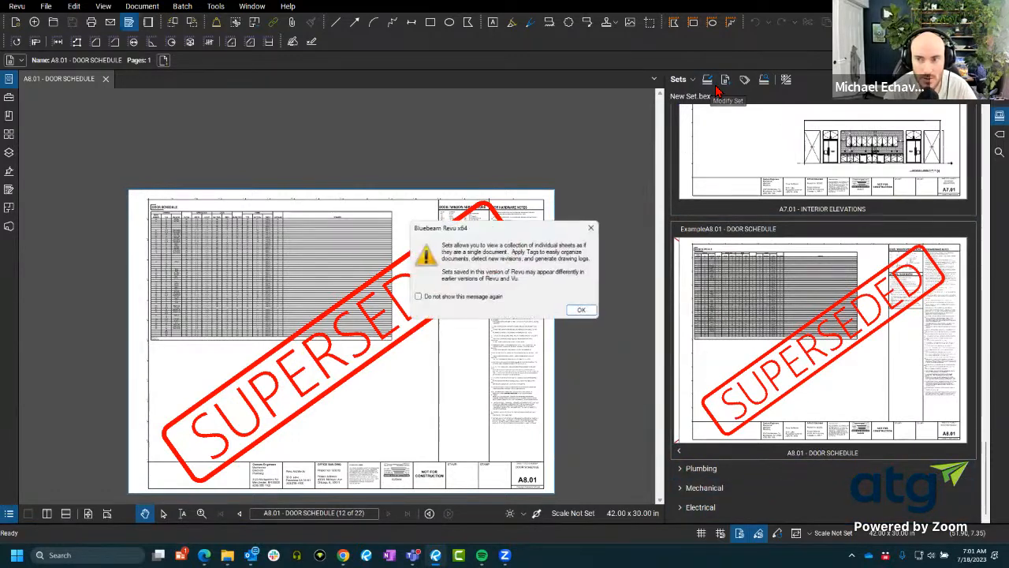
click(581, 313)
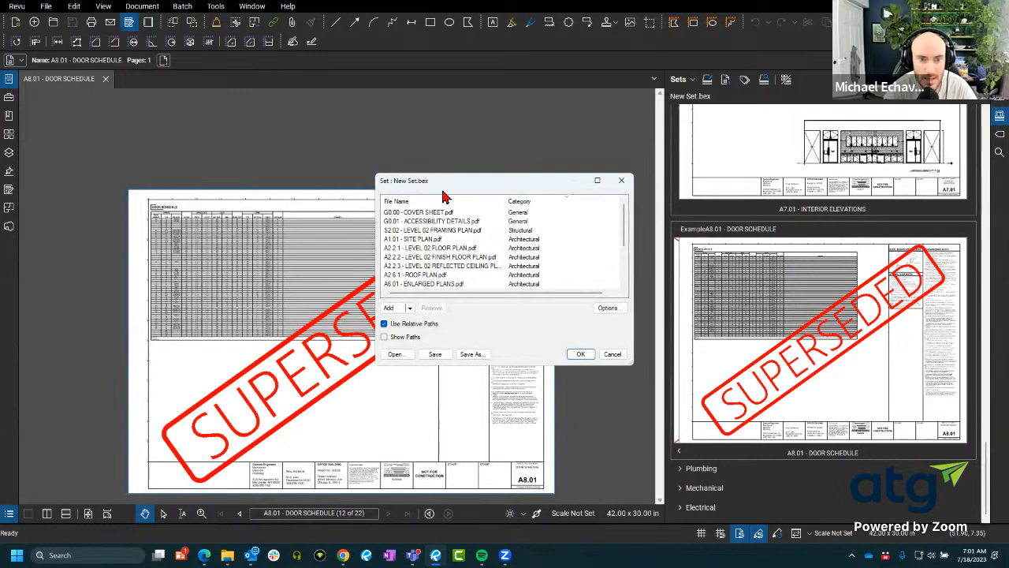
drag(439, 188, 380, 162)
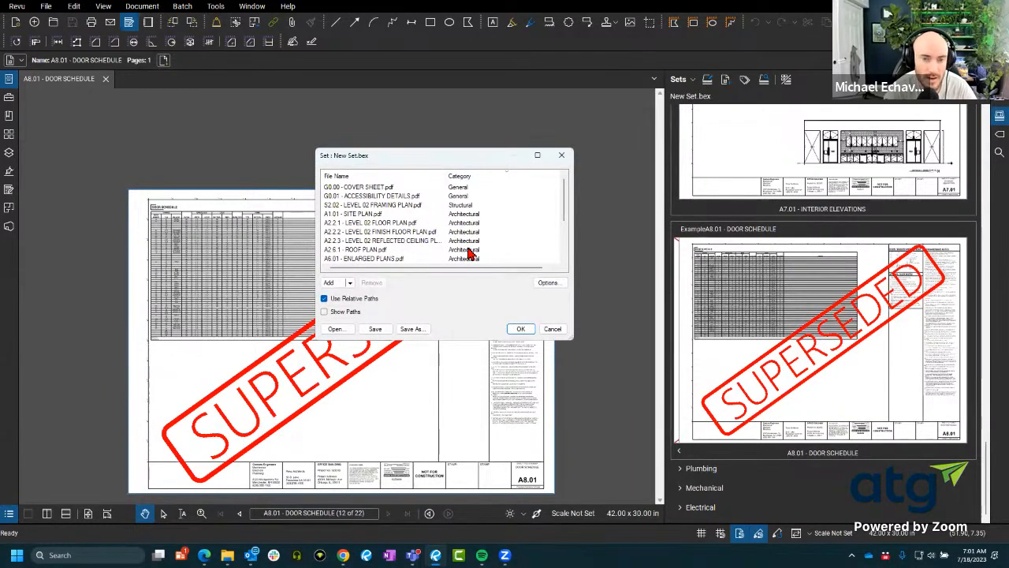
scroll(472, 246, down, 3)
scroll(473, 236, up, 3)
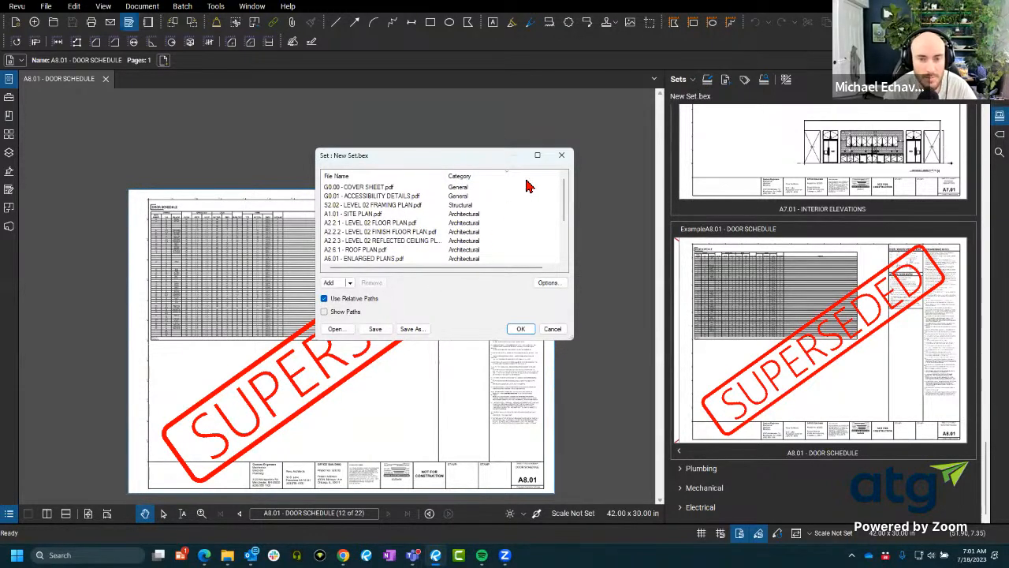
click(561, 156)
click(743, 79)
click(622, 156)
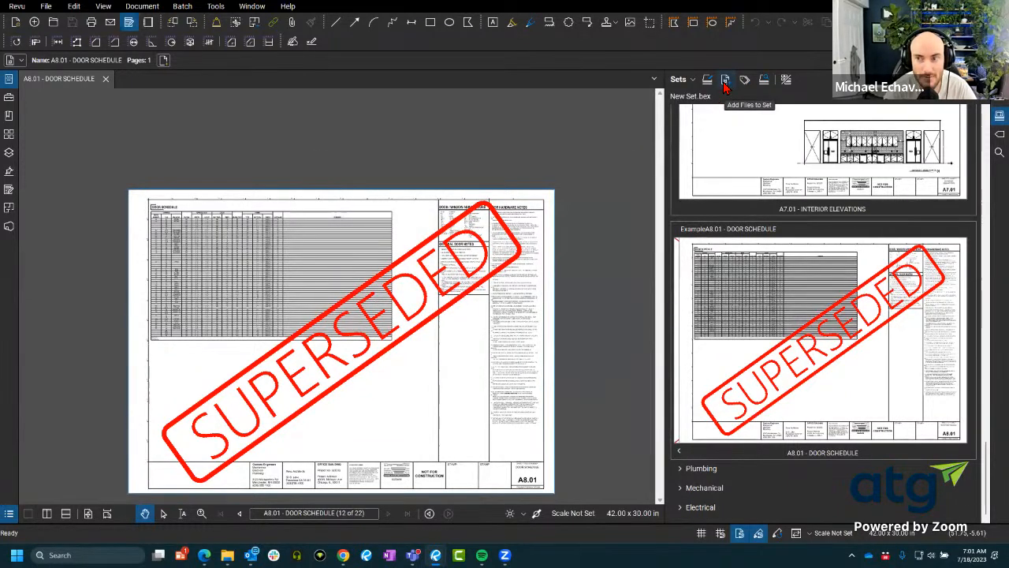
- View the file picker for adding files to the set and the set's search options, and return to the set
click(723, 82)
click(583, 310)
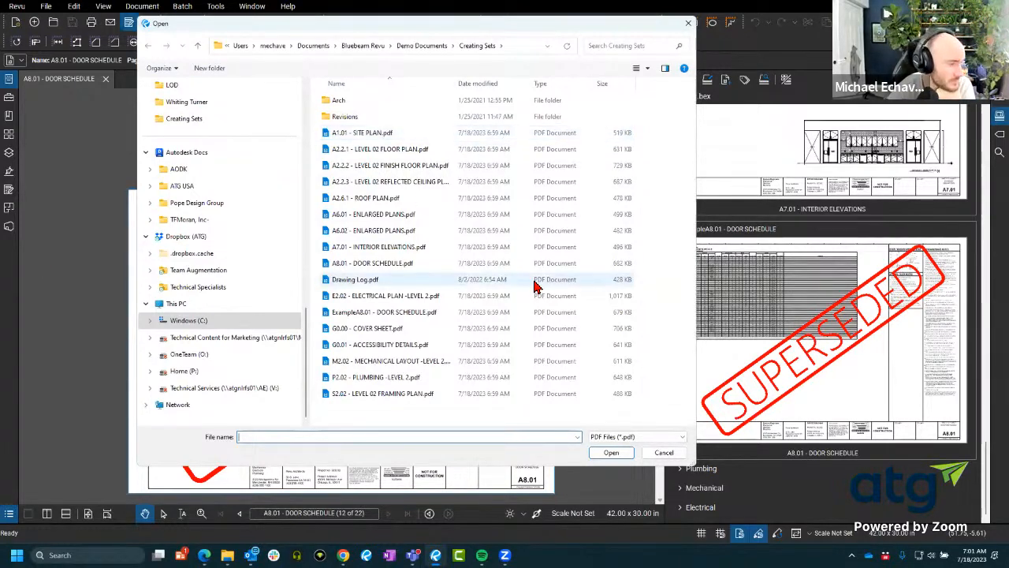
click(688, 23)
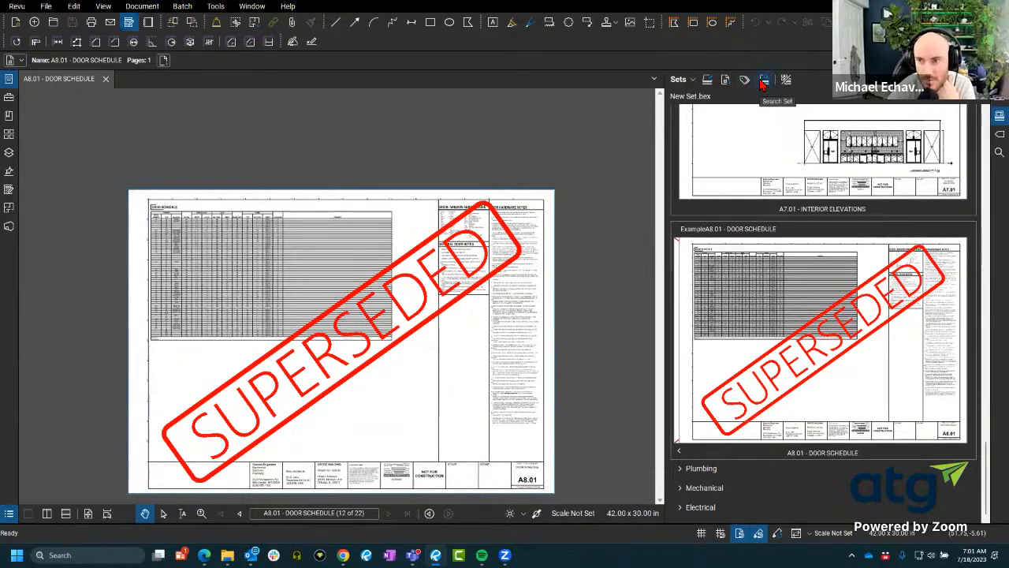
click(764, 80)
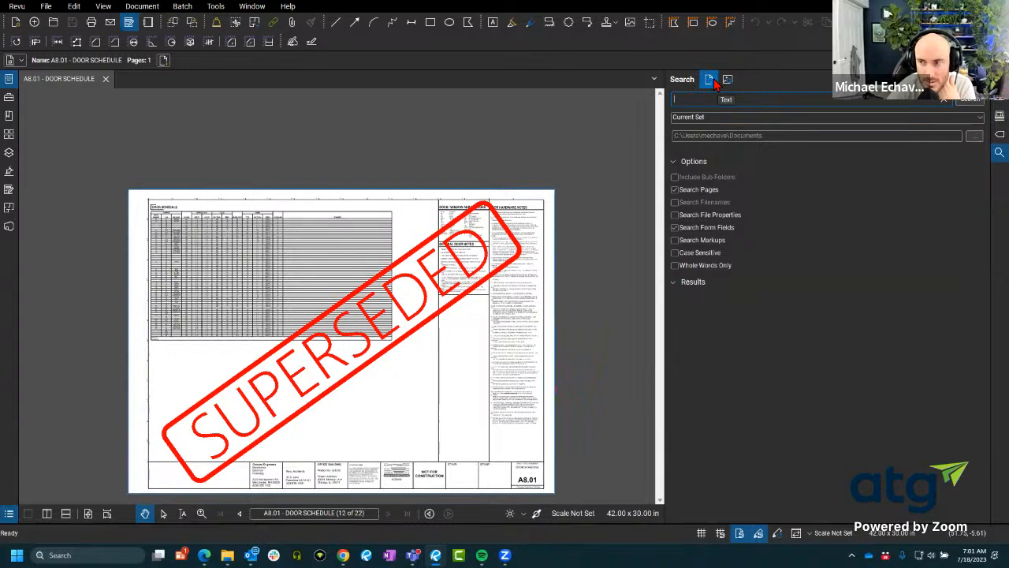
click(999, 115)
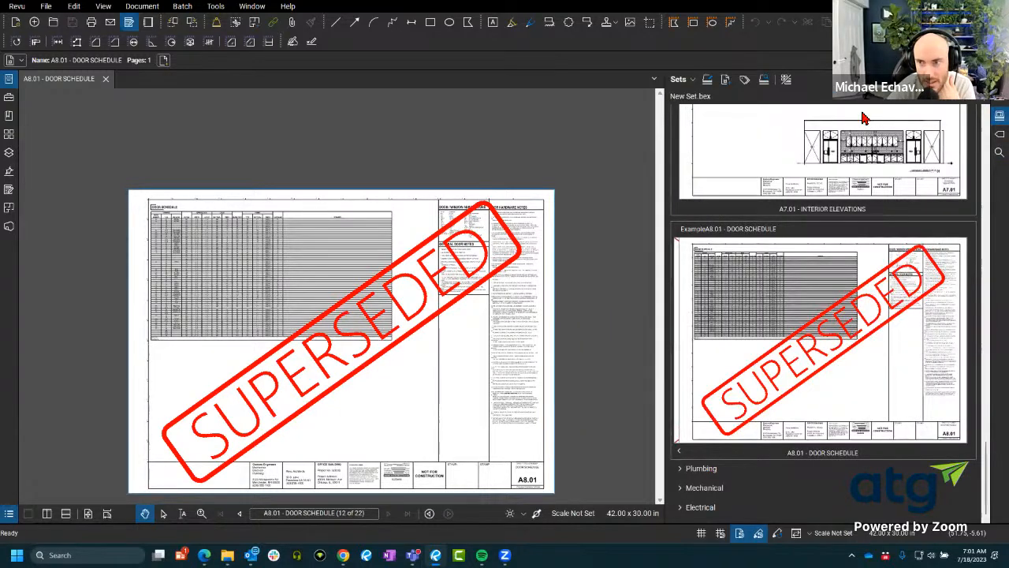
- Hide the set's thumbnails and flip the A8.01 door schedule to its previous revision and back to the latest
click(787, 81)
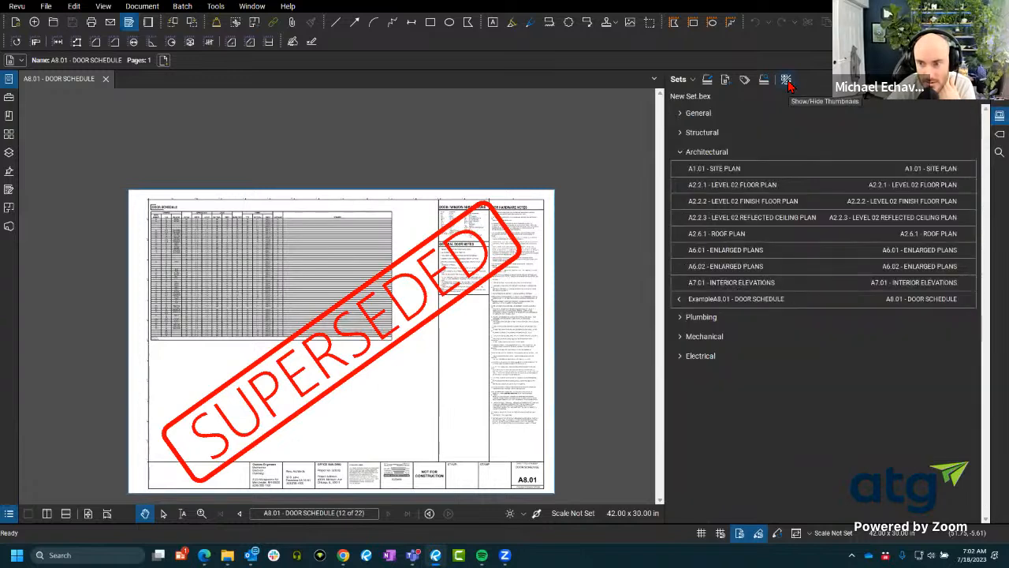
click(680, 301)
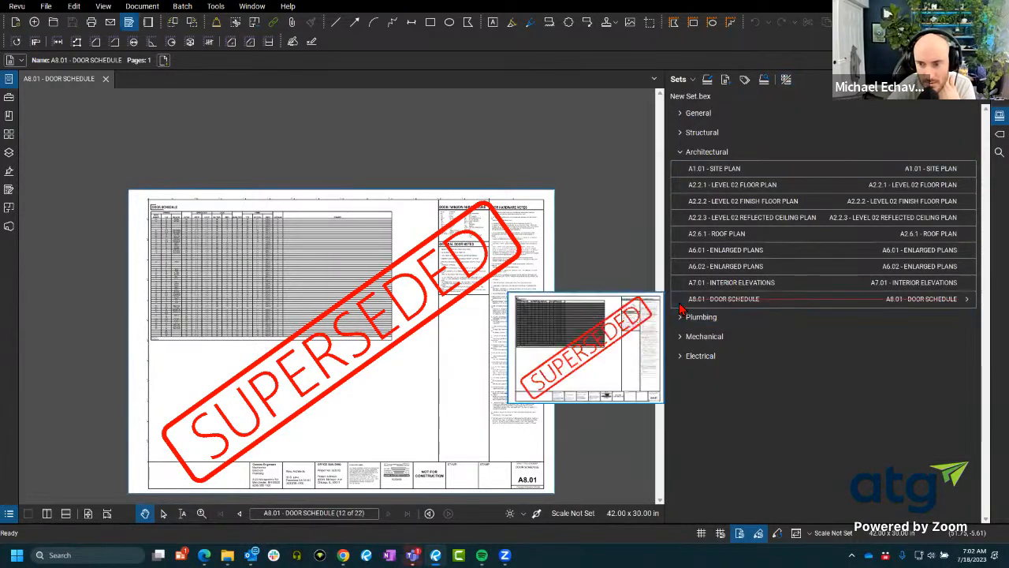
click(967, 299)
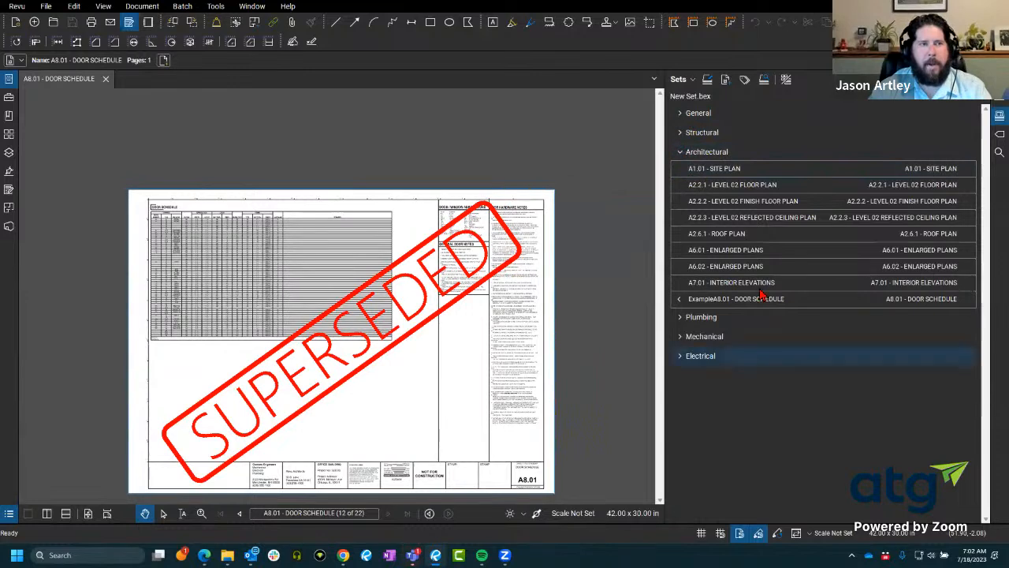
- Expand the General category, open the G0.00 cover sheet and page forward through the set to the A1.01 site plan
click(697, 114)
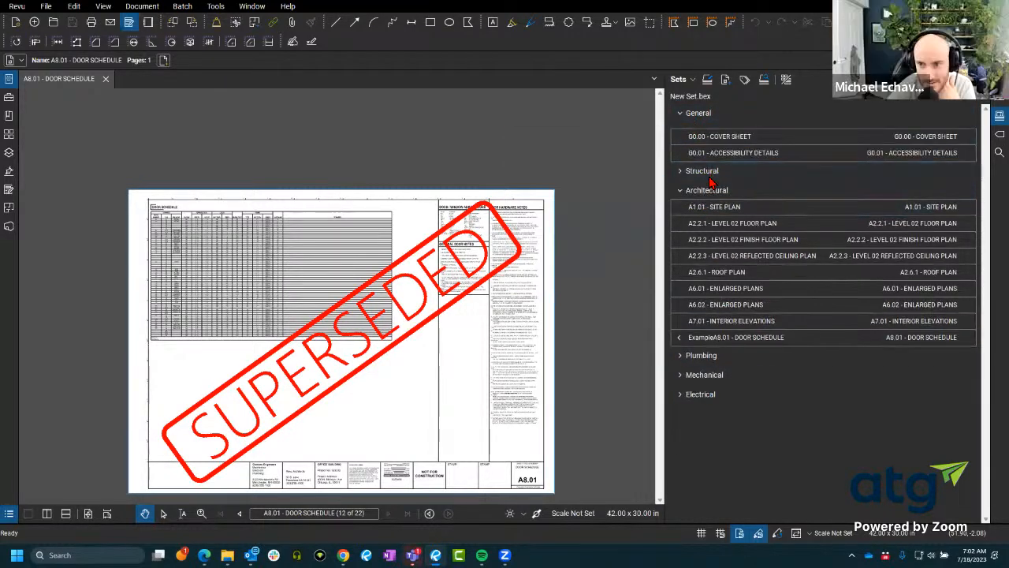
click(725, 139)
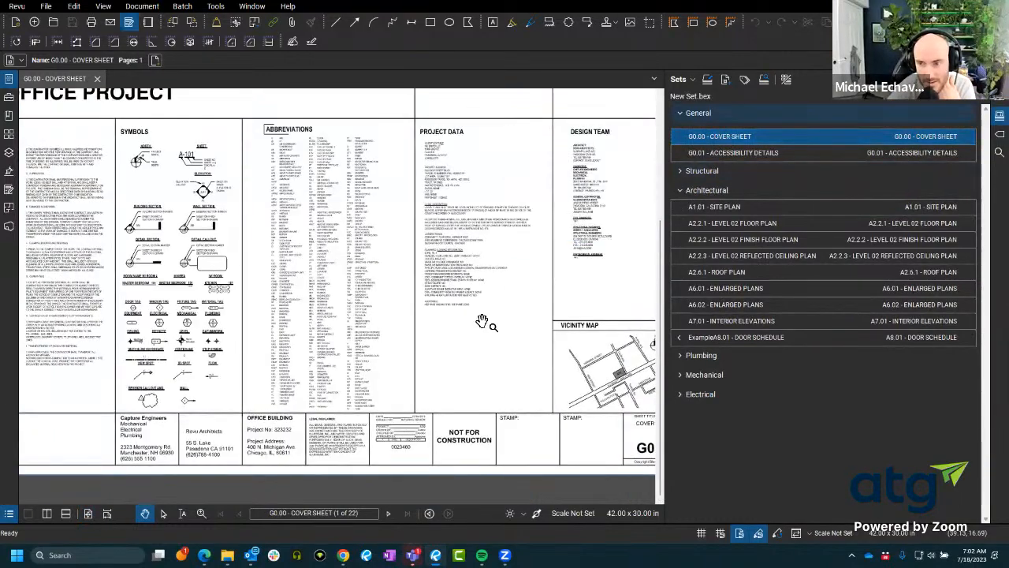
scroll(441, 348, up, 2)
scroll(440, 347, up, 1)
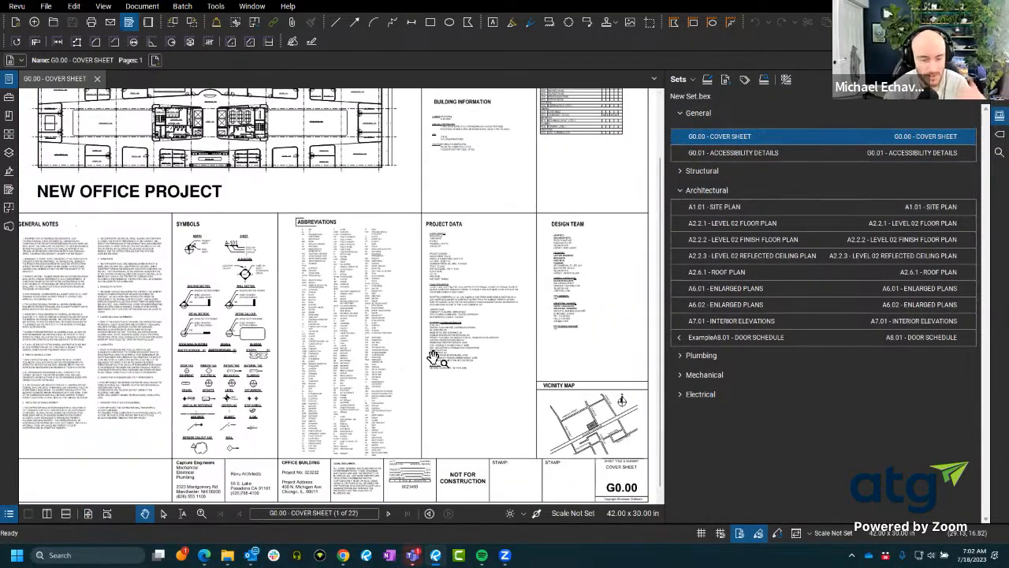
click(388, 514)
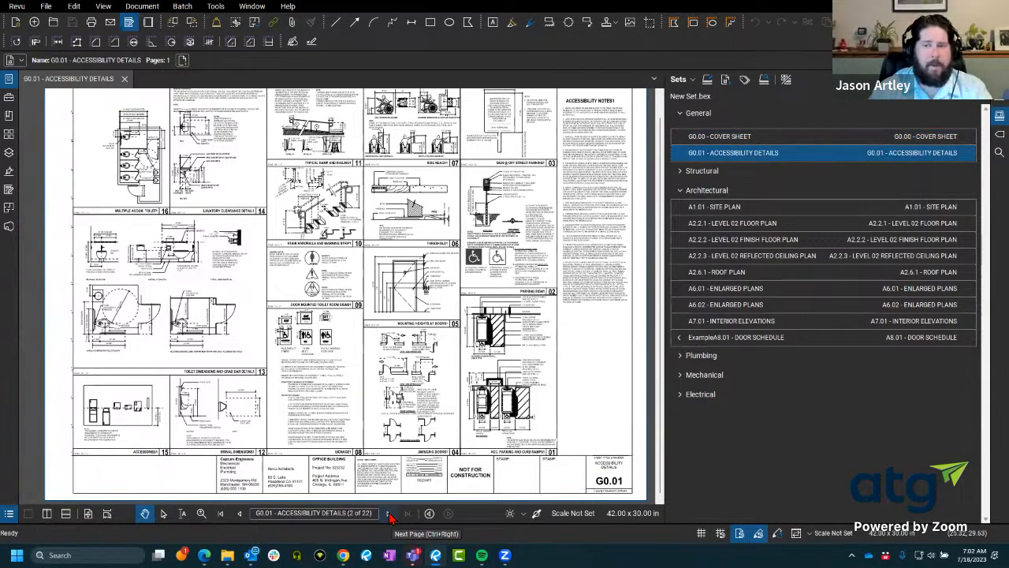
click(388, 513)
click(387, 514)
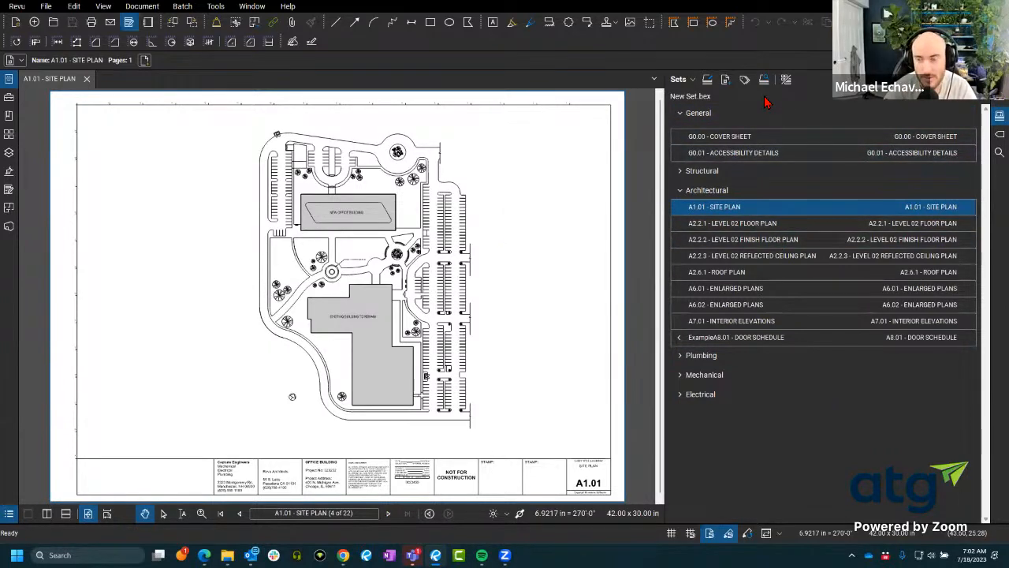
- Review the set's revision selection and publishing options, and open the Combine save dialog without saving
click(691, 79)
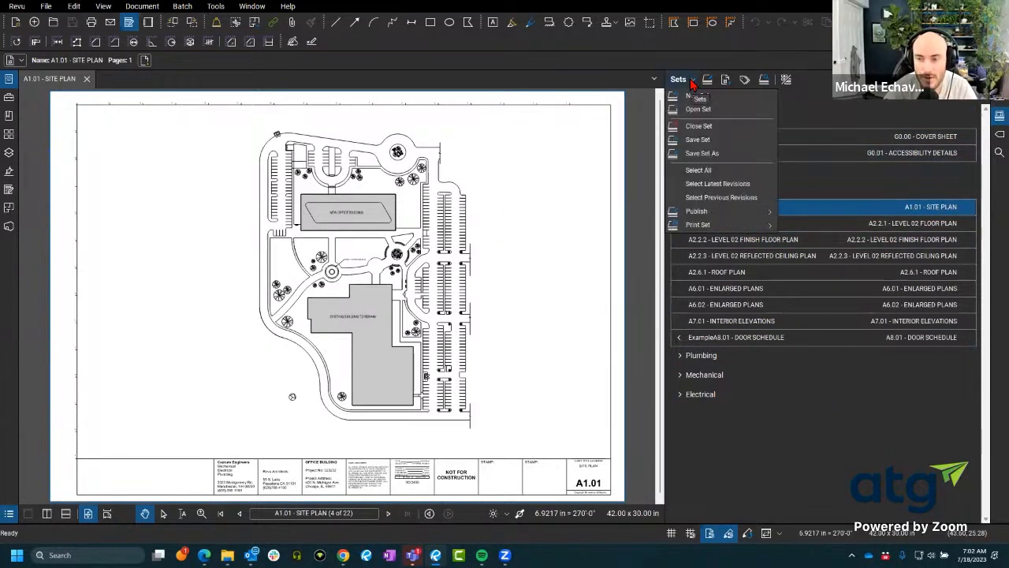
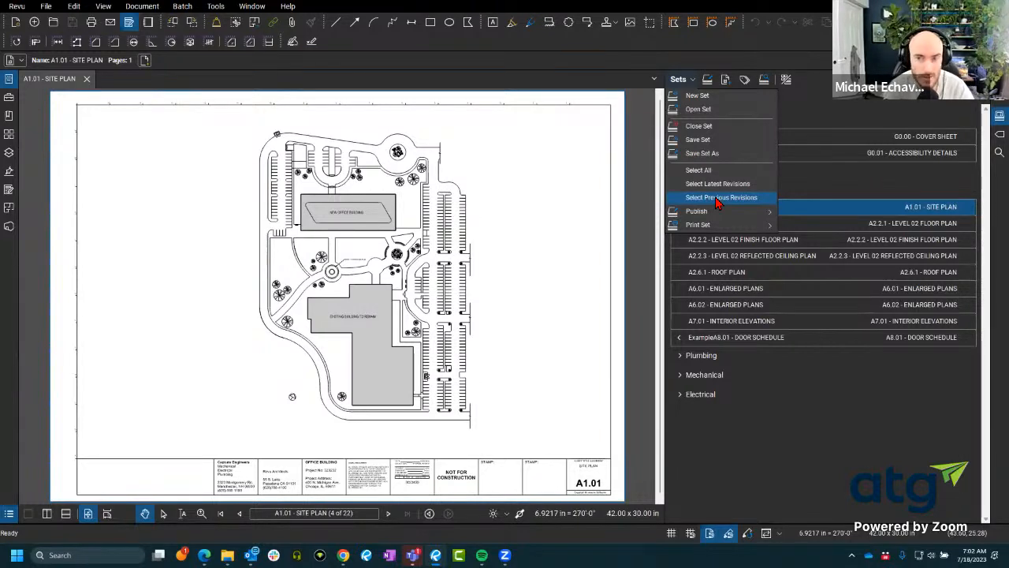
mouse_move(727, 219)
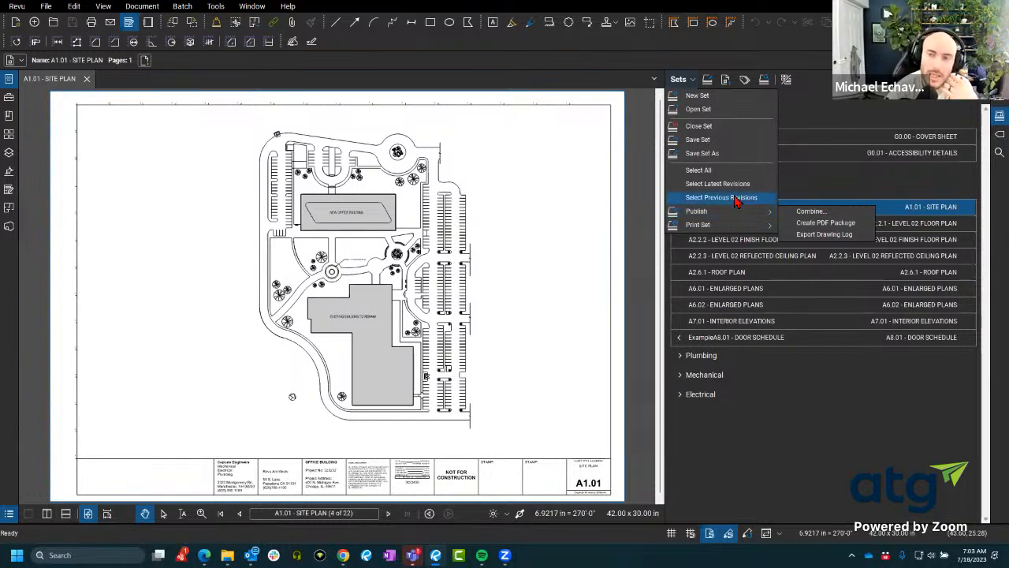
click(691, 81)
click(692, 81)
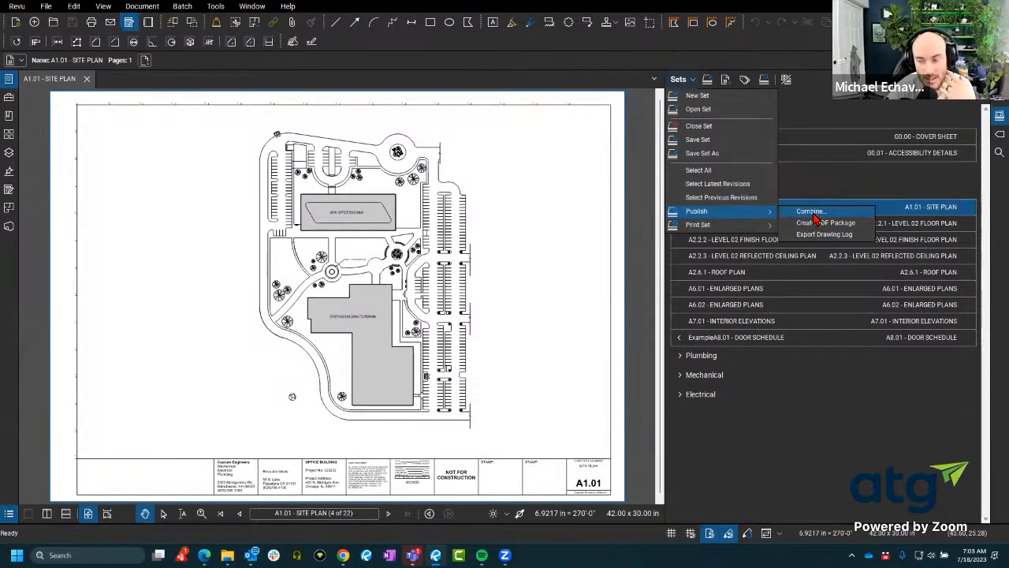
click(812, 212)
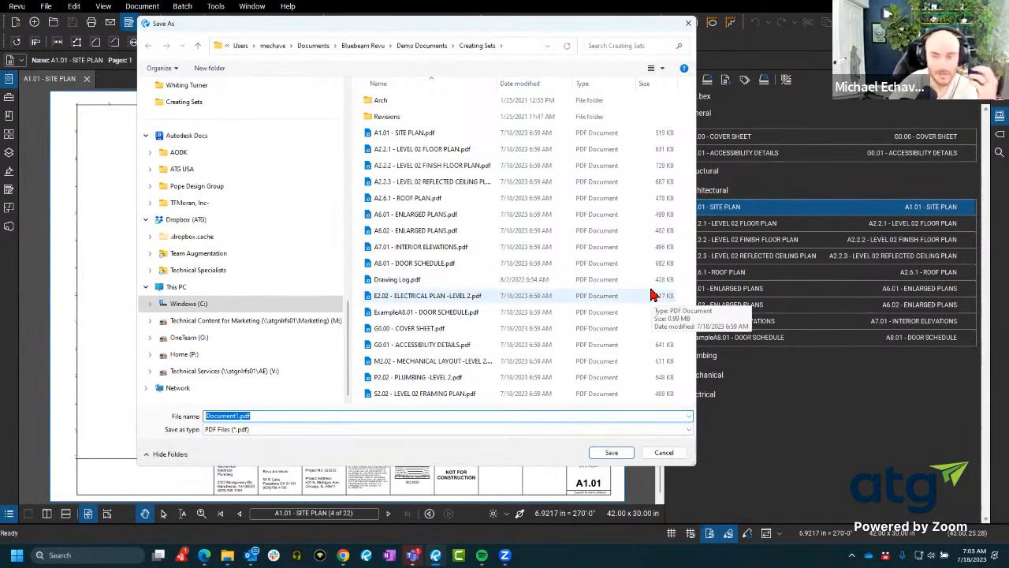
click(675, 453)
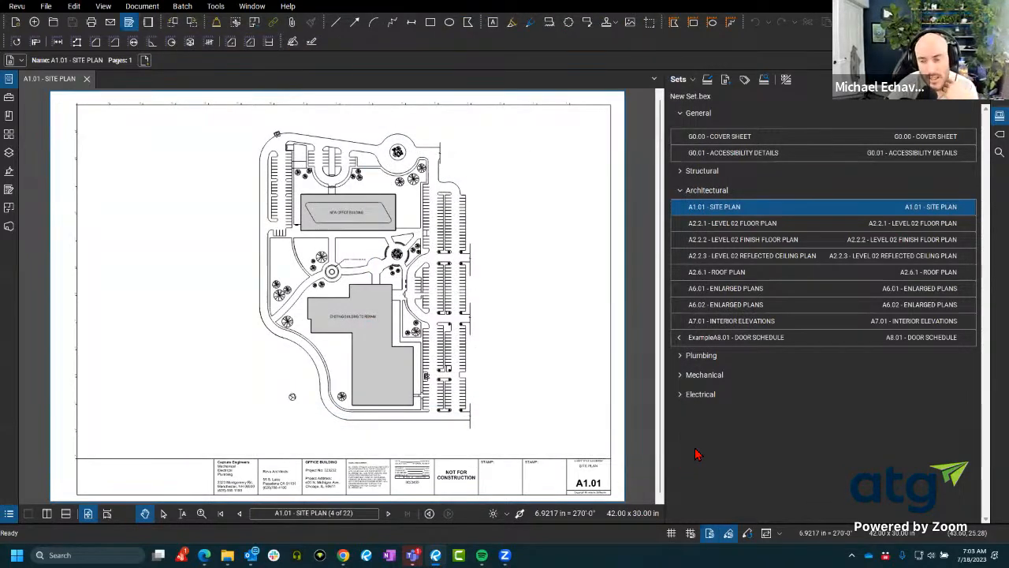
- Publish the set as a PDF package
click(688, 80)
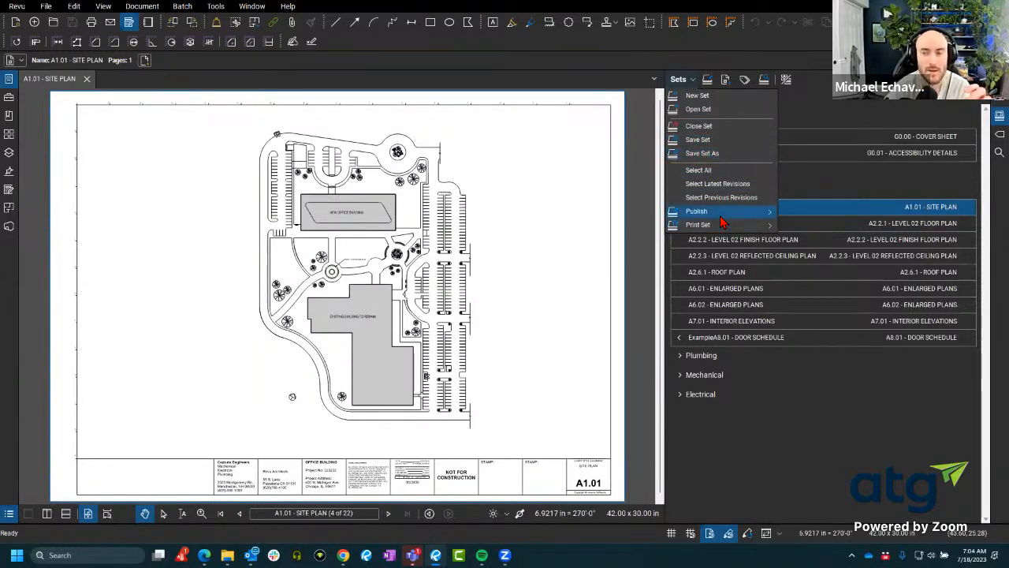
mouse_move(720, 216)
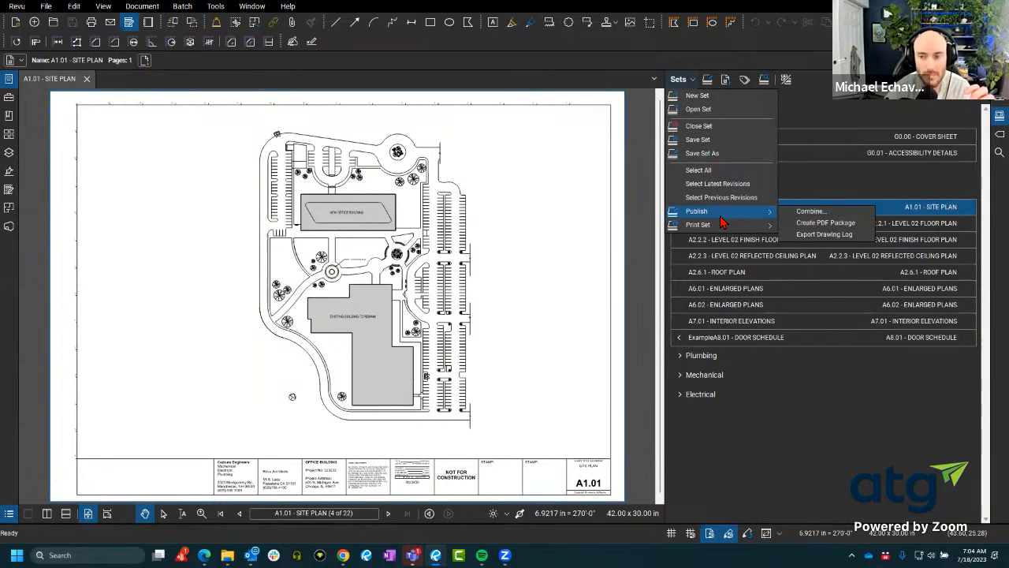
click(847, 229)
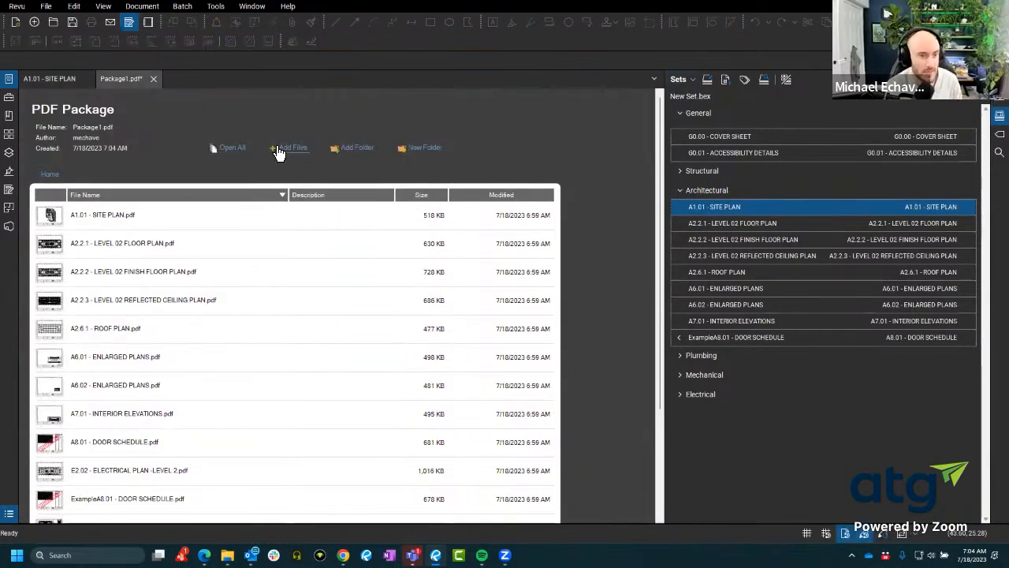
- Attach Arch File.rvt from the Desktop folder to the PDF package and check it in the package's file list
click(292, 149)
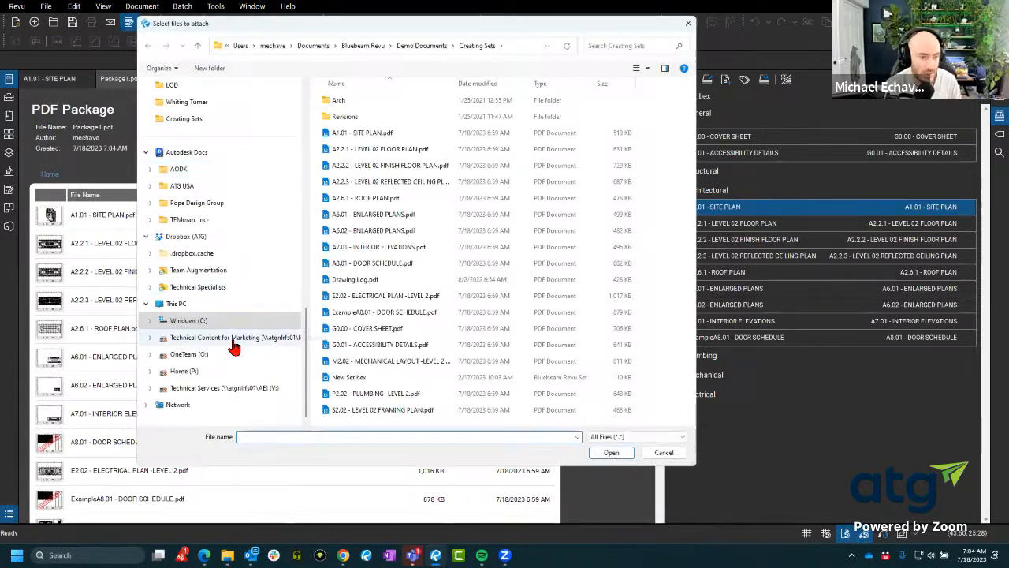
scroll(236, 313, up, 10)
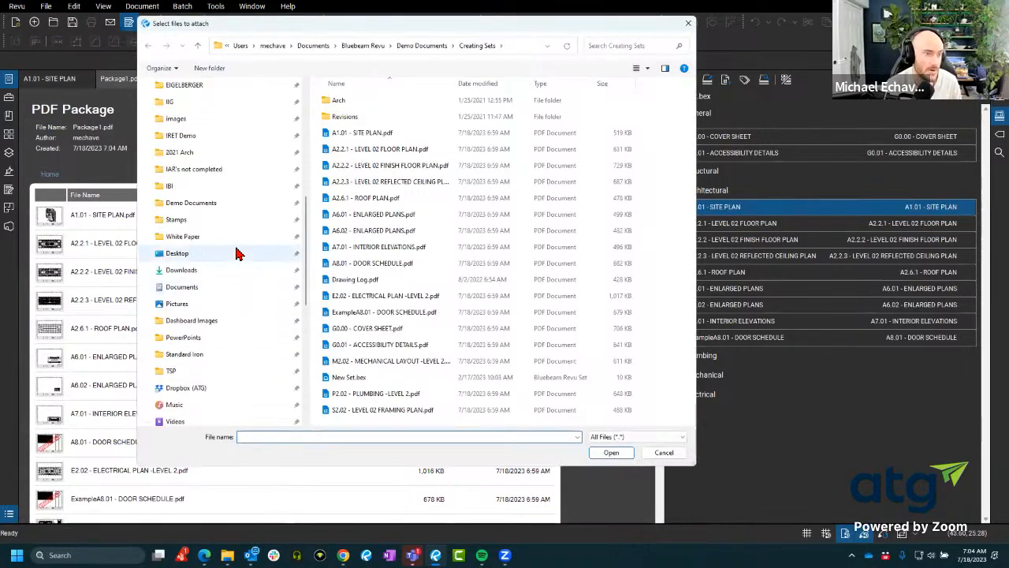
click(237, 254)
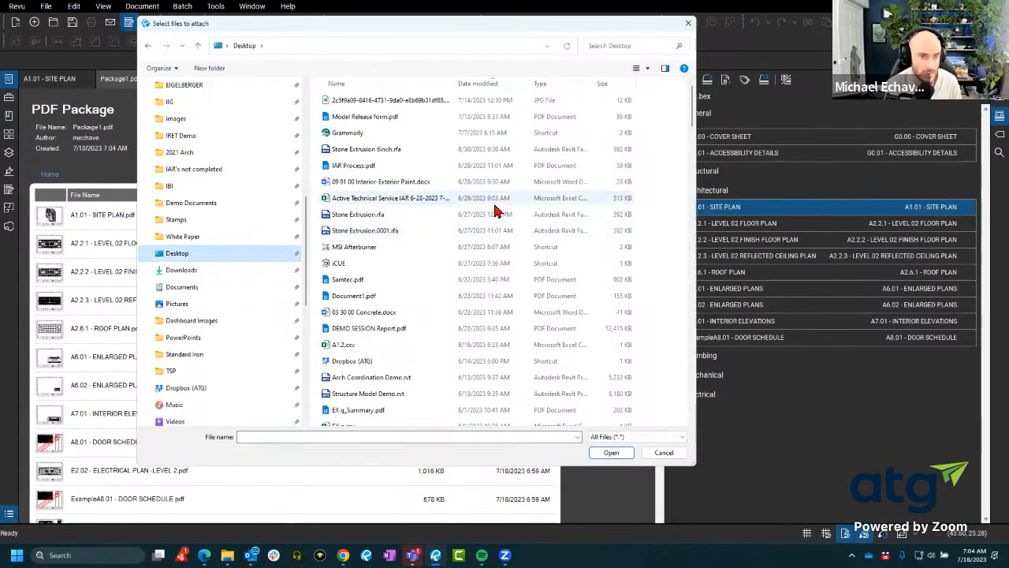
scroll(492, 175, down, 7)
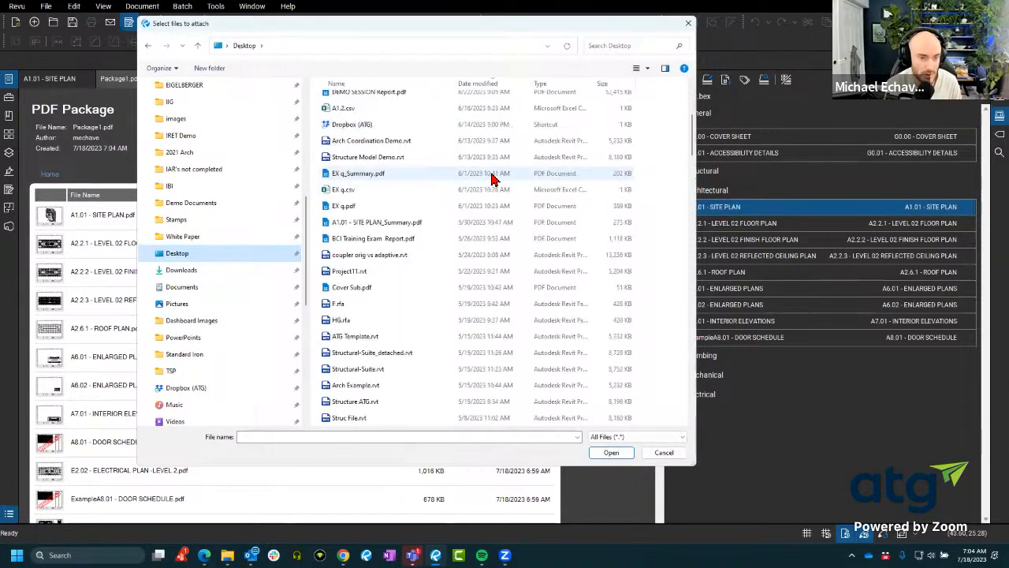
scroll(492, 180, down, 1)
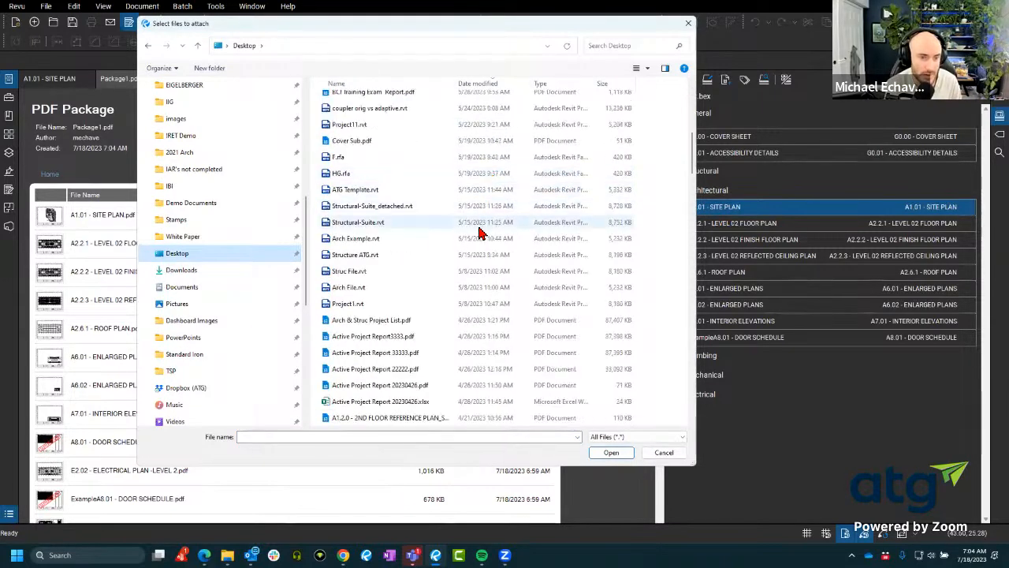
click(469, 293)
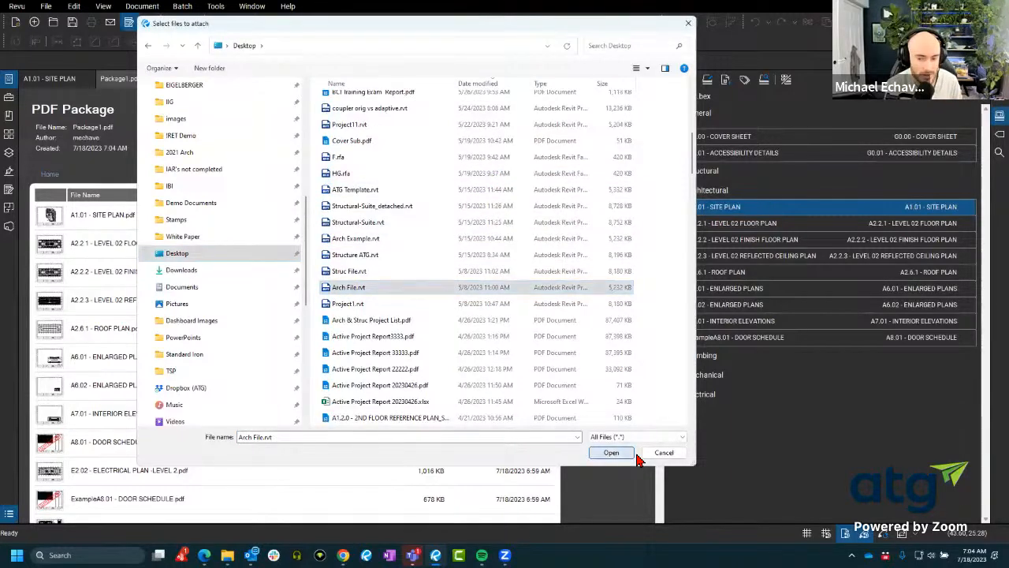
click(664, 454)
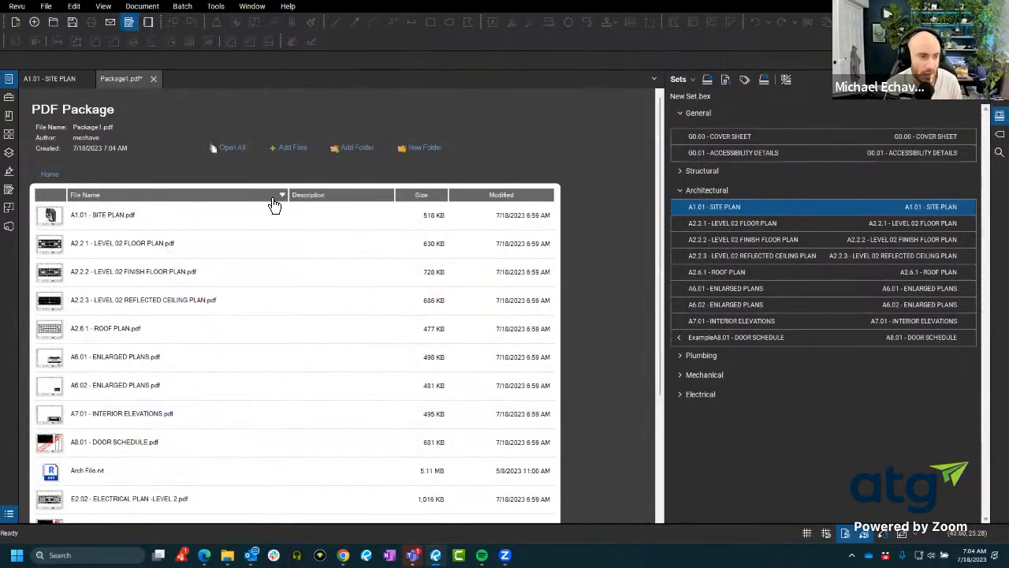
scroll(276, 203, down, 3)
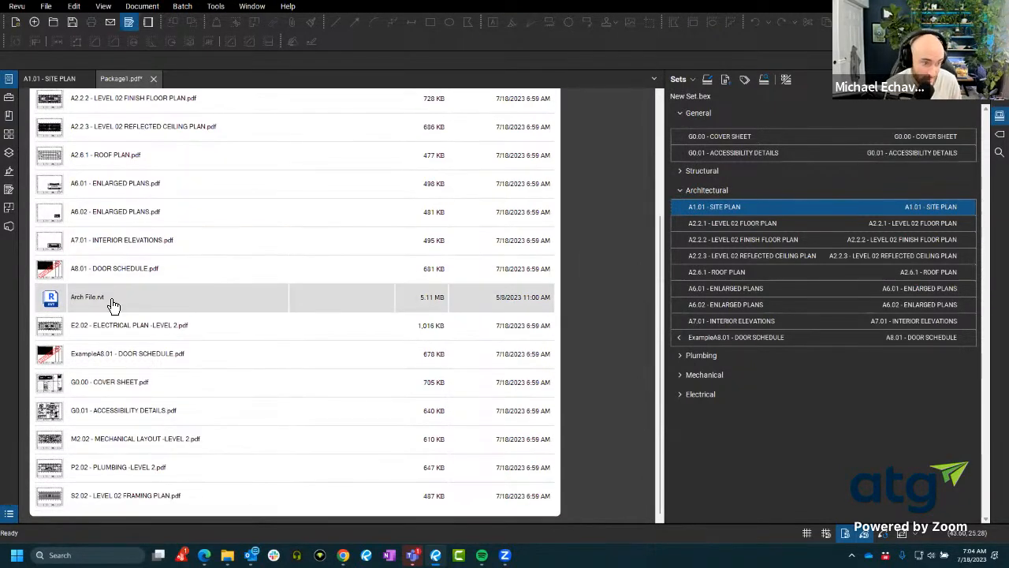
scroll(118, 311, up, 1)
scroll(120, 306, up, 1)
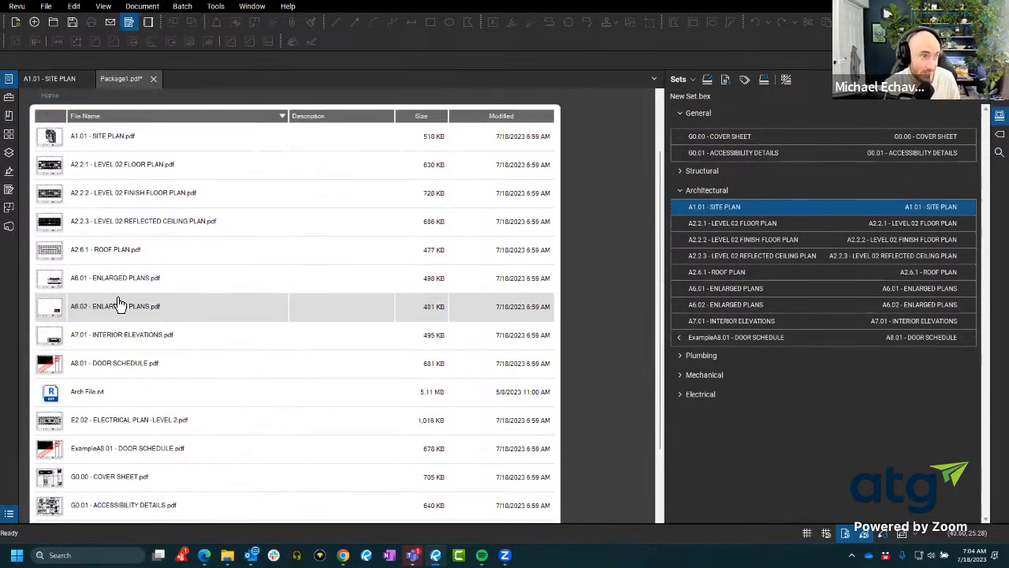
scroll(118, 306, up, 2)
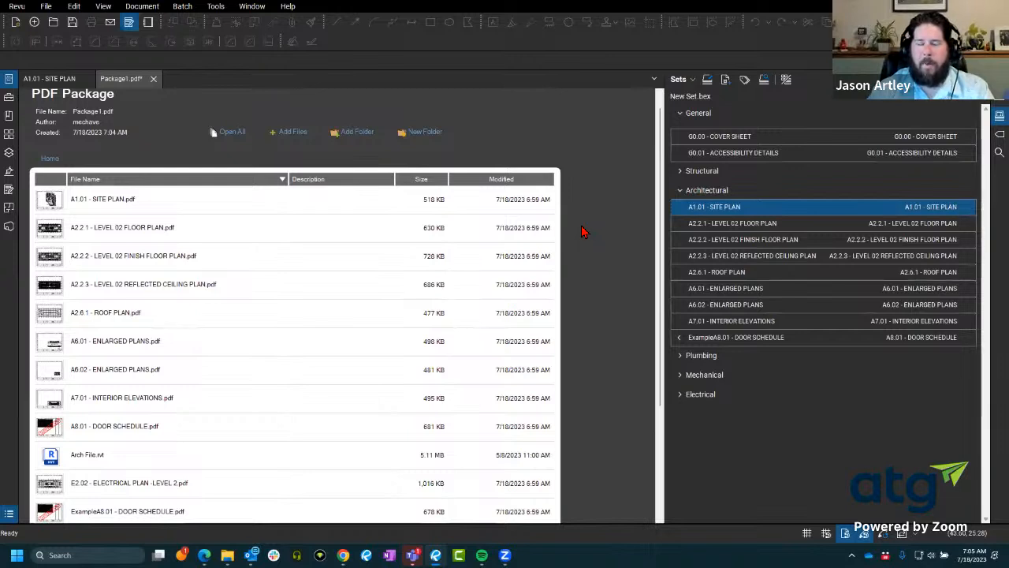
click(691, 80)
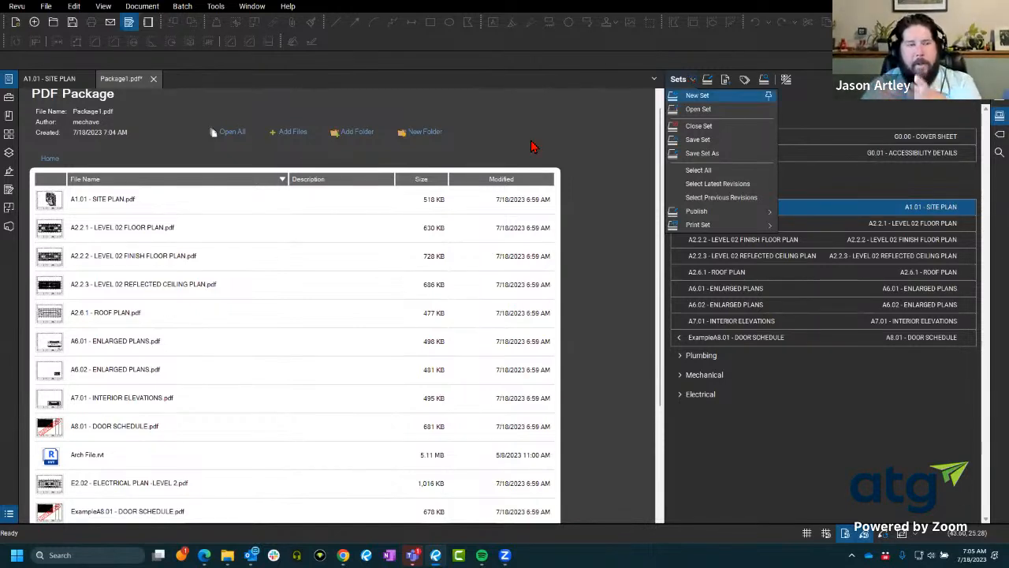
click(696, 95)
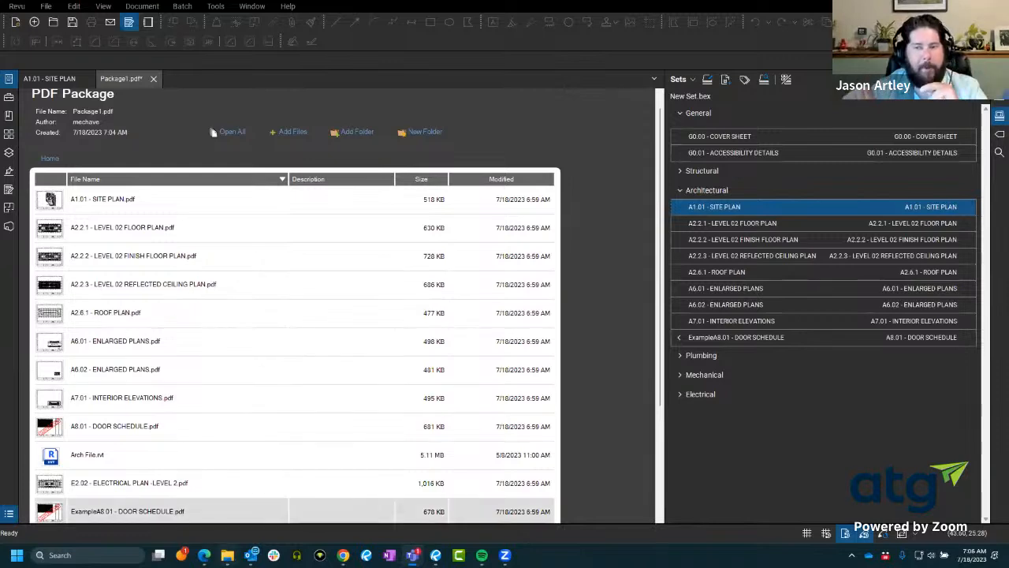
- Switch to File Explorer, duplicate A2.6.1 - ROOF PLAN.pdf in the Creating Sets folder and open the copy in Bluebeam Revu
click(227, 555)
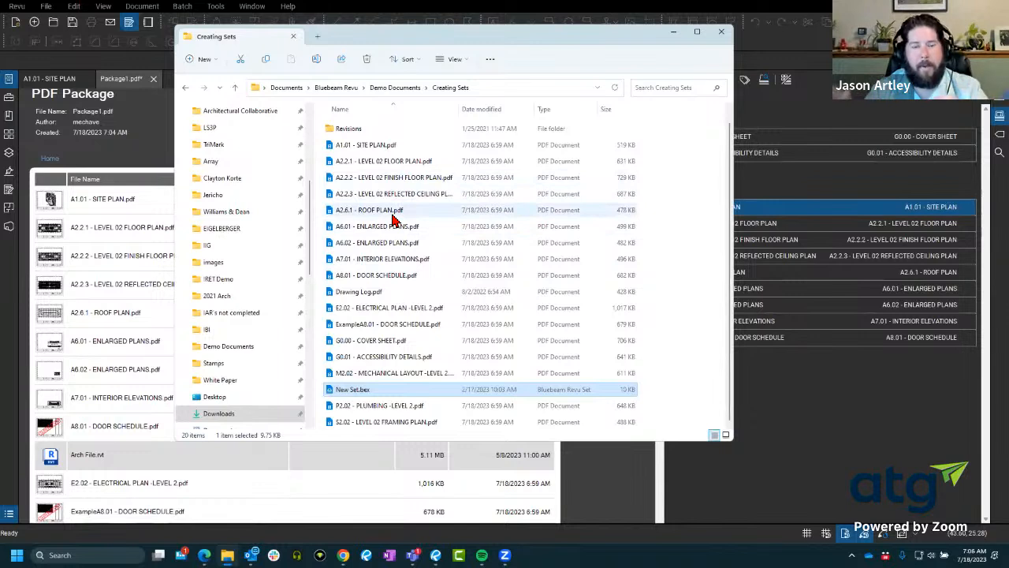
click(392, 212)
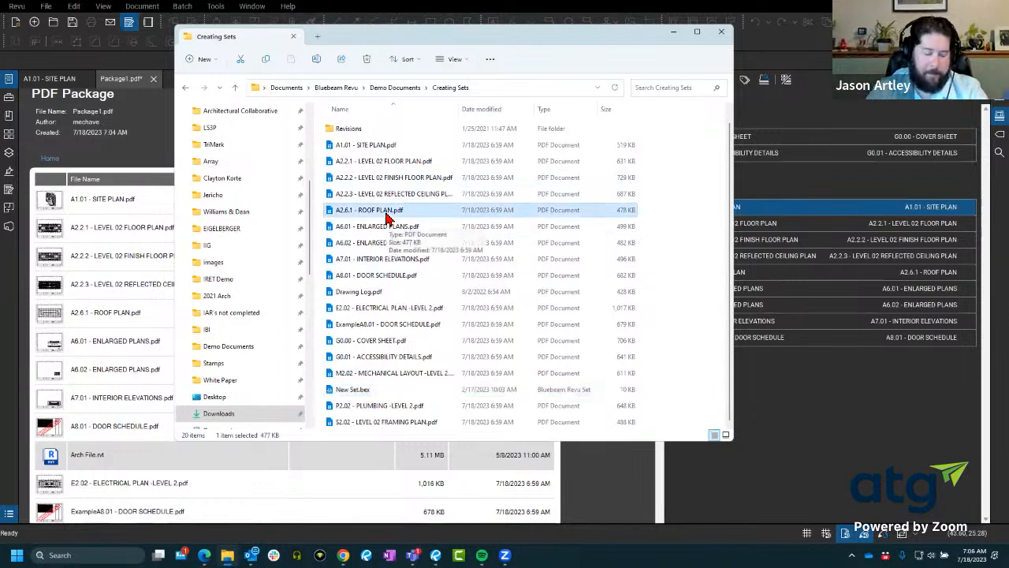
right_click(386, 219)
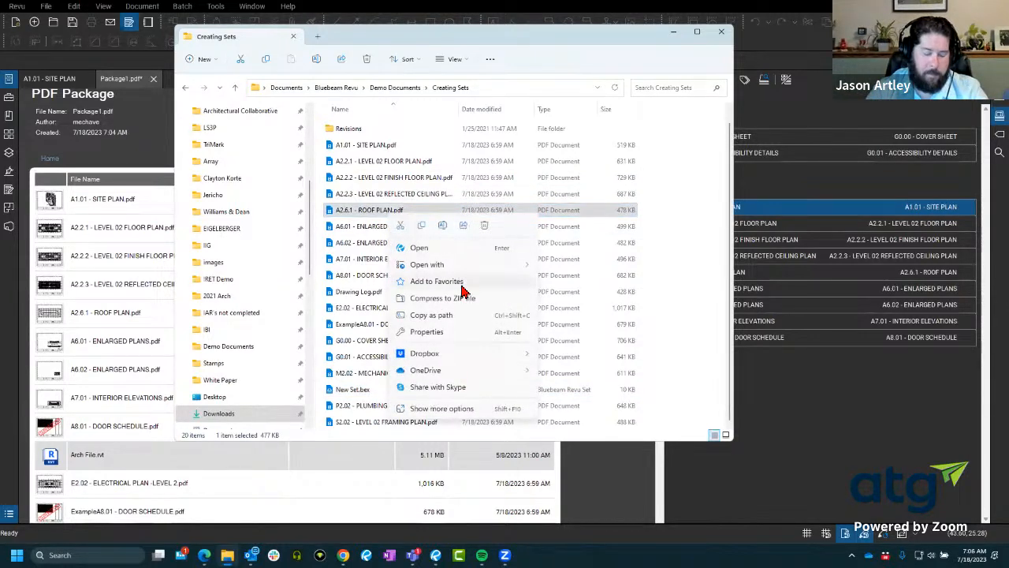
click(423, 227)
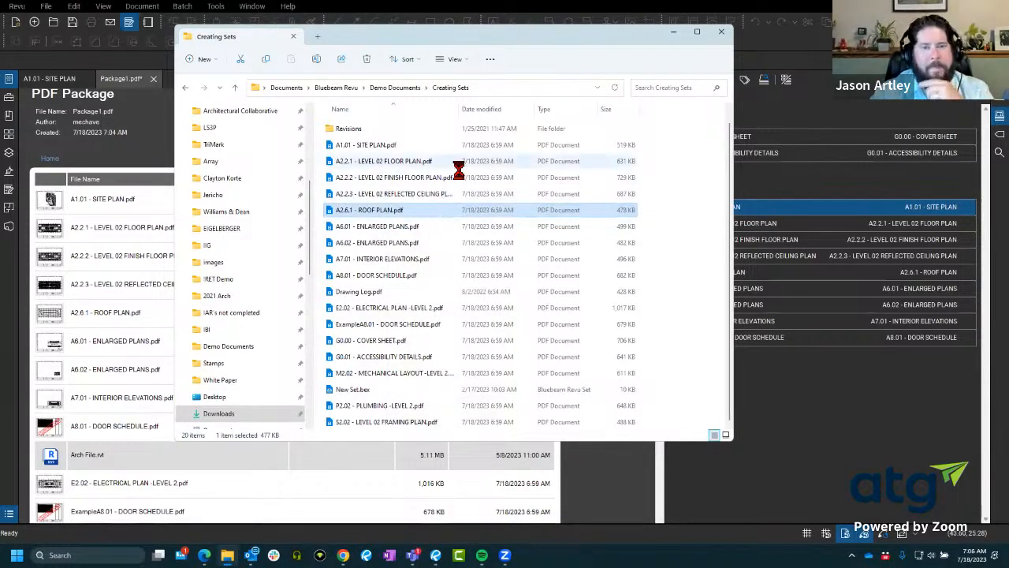
key(ctrl+v)
double_click(414, 210)
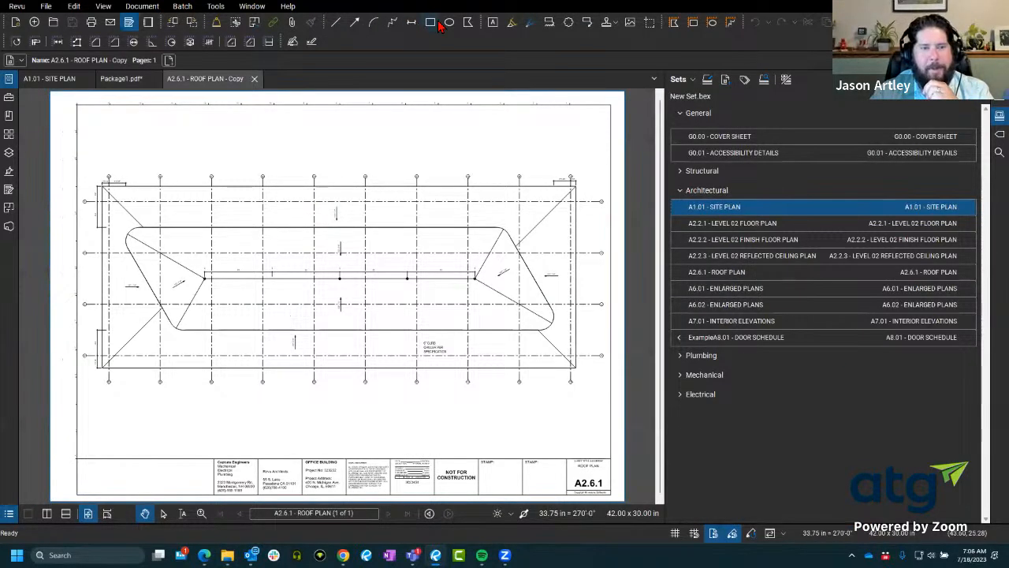
- Cut the PDF content in a large rectangular area over the right-hand end of the roof plan copy
click(82, 10)
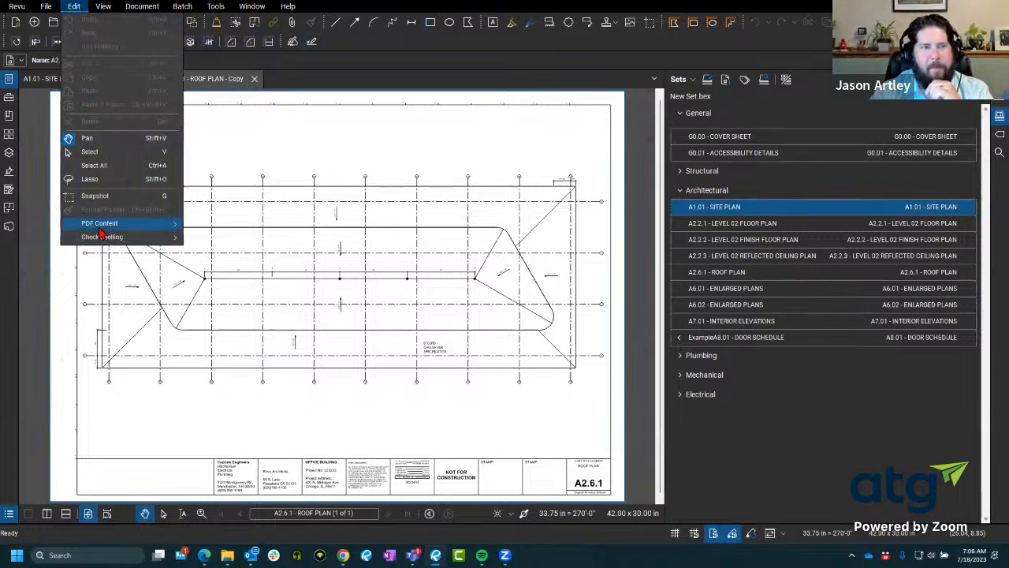
mouse_move(101, 226)
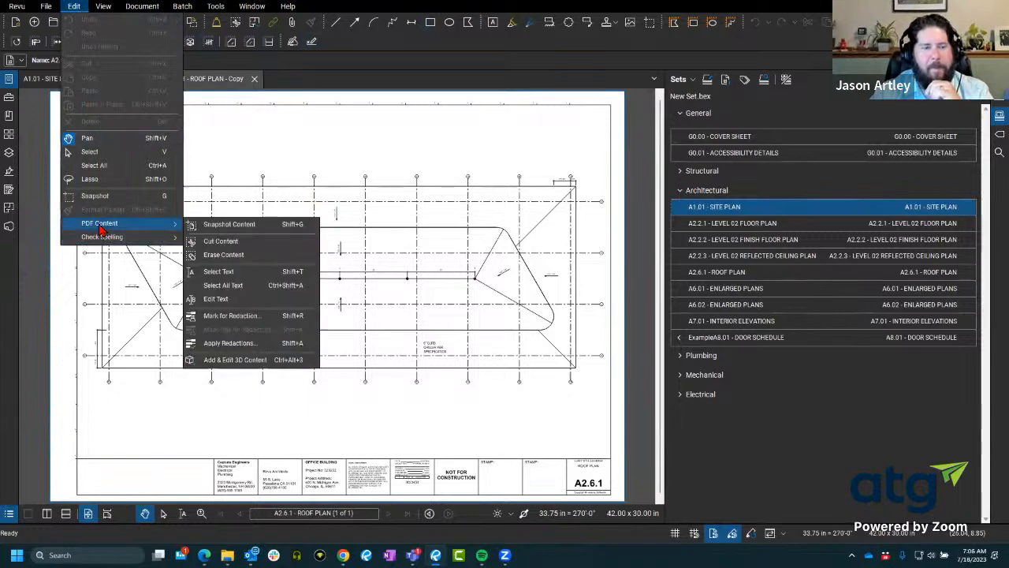
click(222, 244)
scroll(535, 280, up, 3)
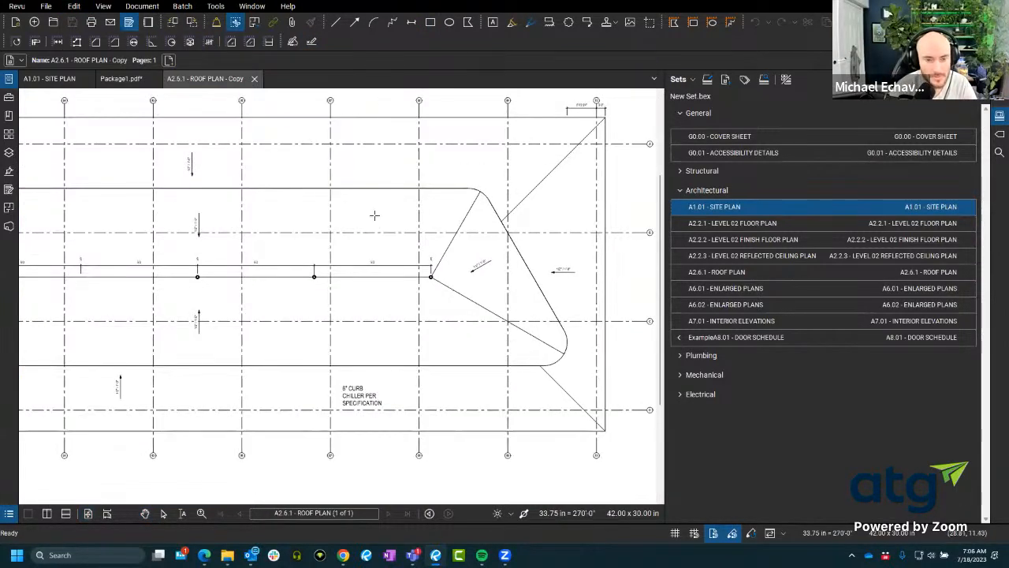
drag(353, 175, 557, 353)
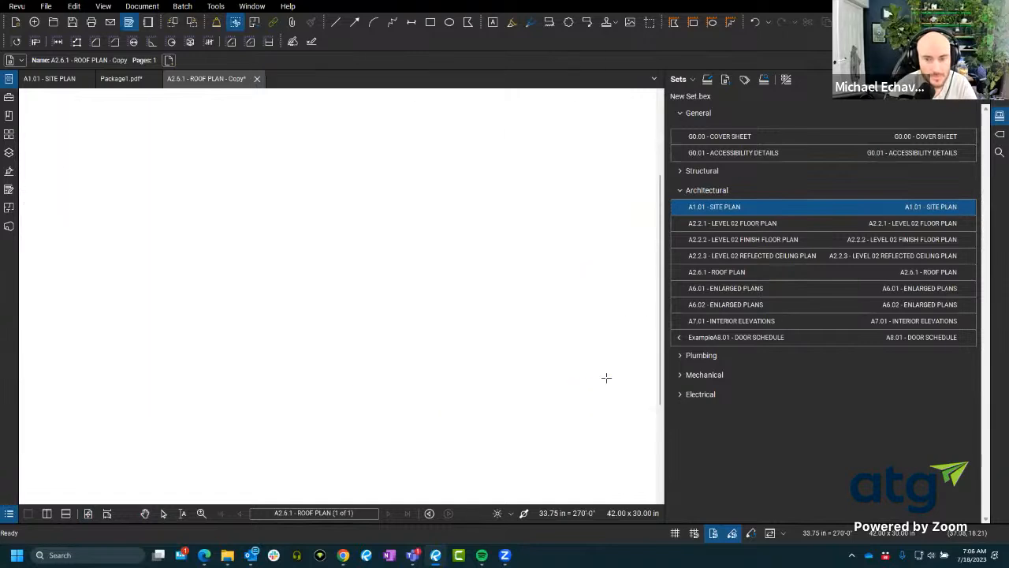
- Save the edited roof plan copy and close it
right_click(190, 83)
click(215, 84)
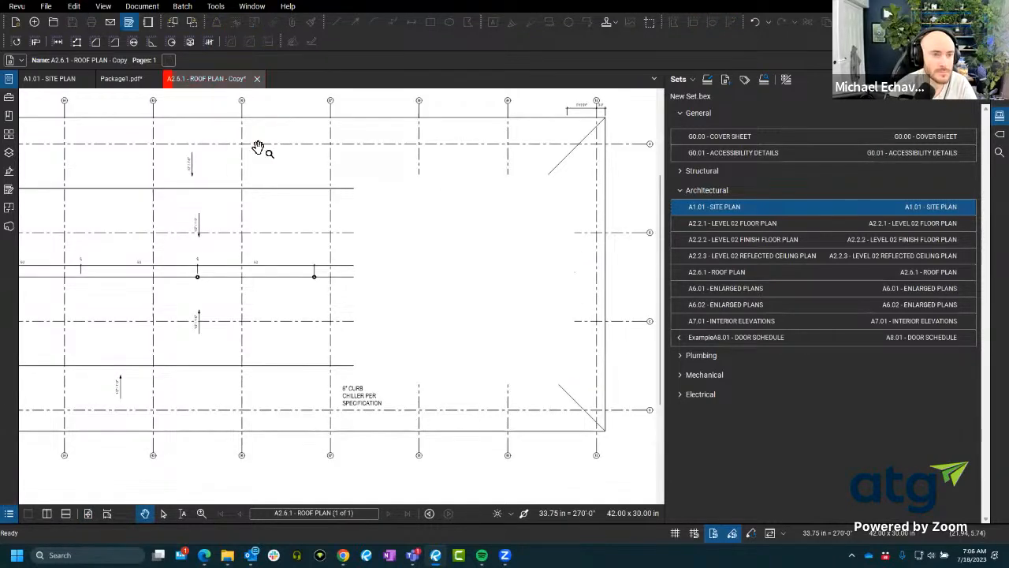
right_click(234, 89)
click(254, 79)
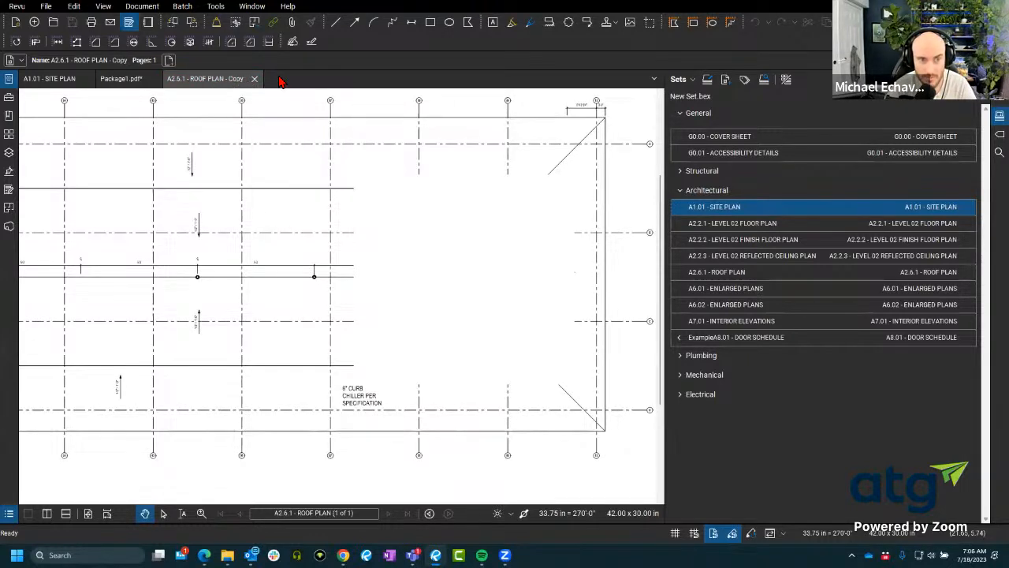
click(254, 79)
- Add A2.6.1 - ROOF PLAN - Copy.pdf to the set as a revision, accept its tags and stamp the current sheet as superseded
click(728, 80)
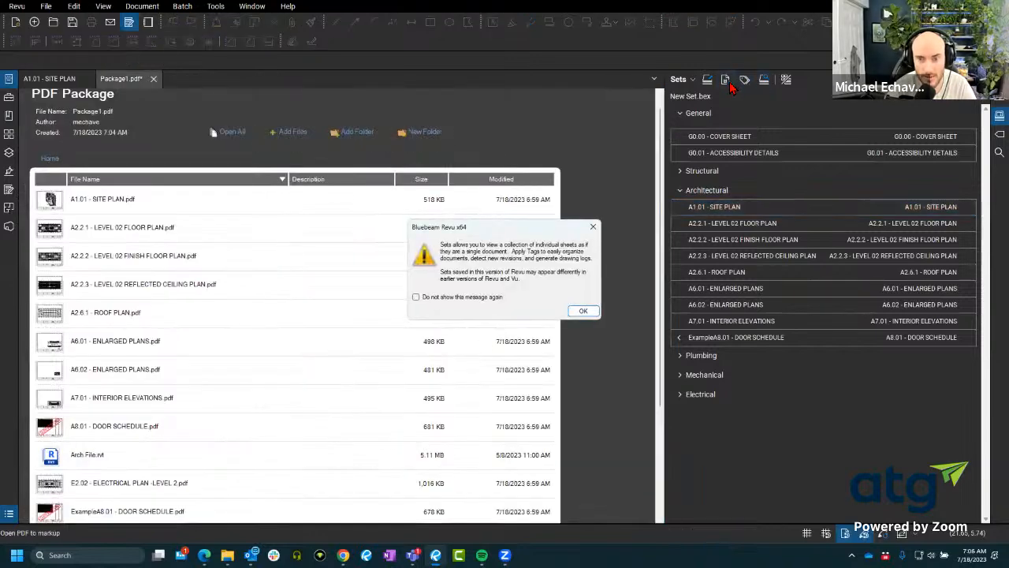
click(585, 313)
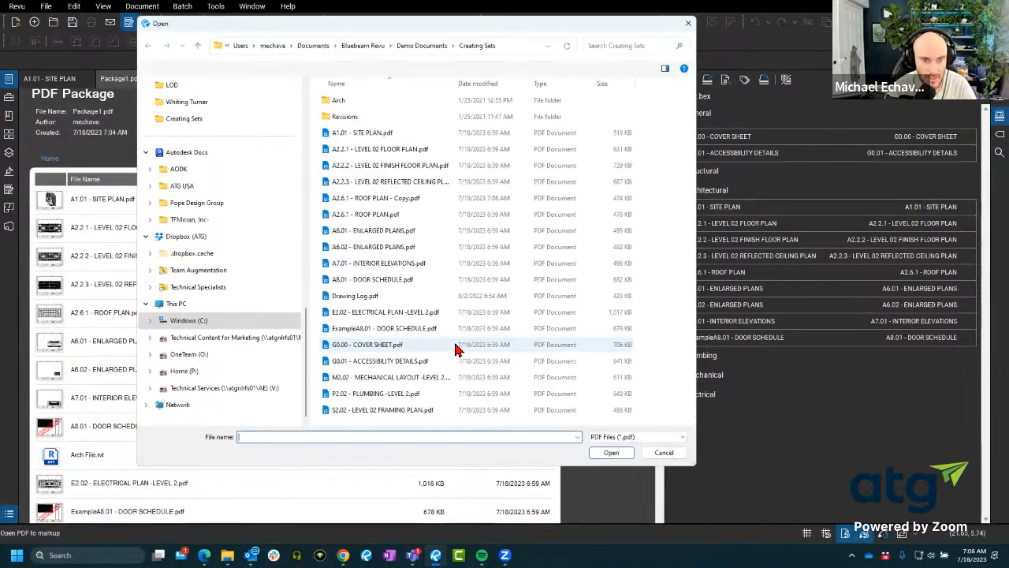
click(418, 198)
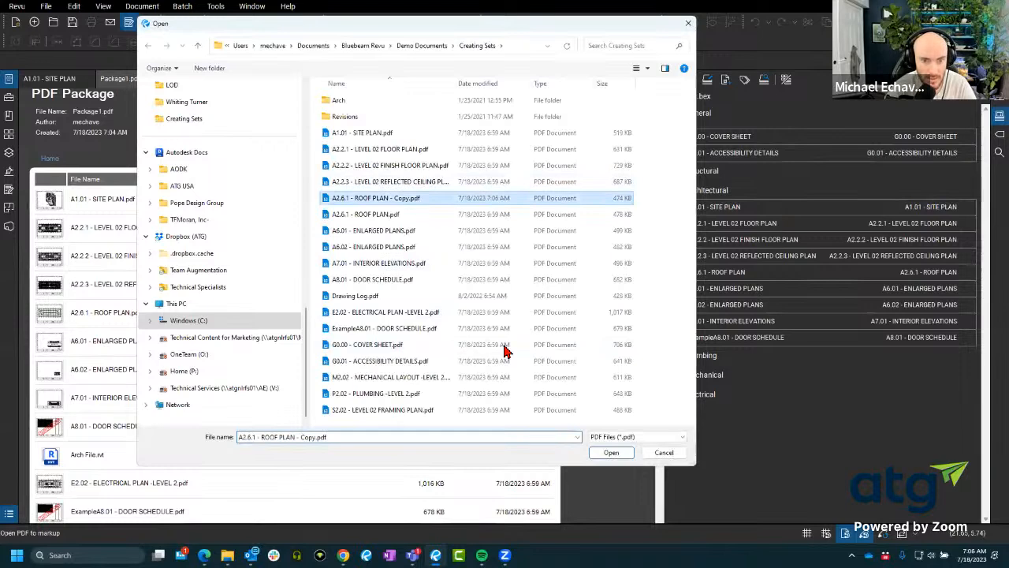
click(604, 453)
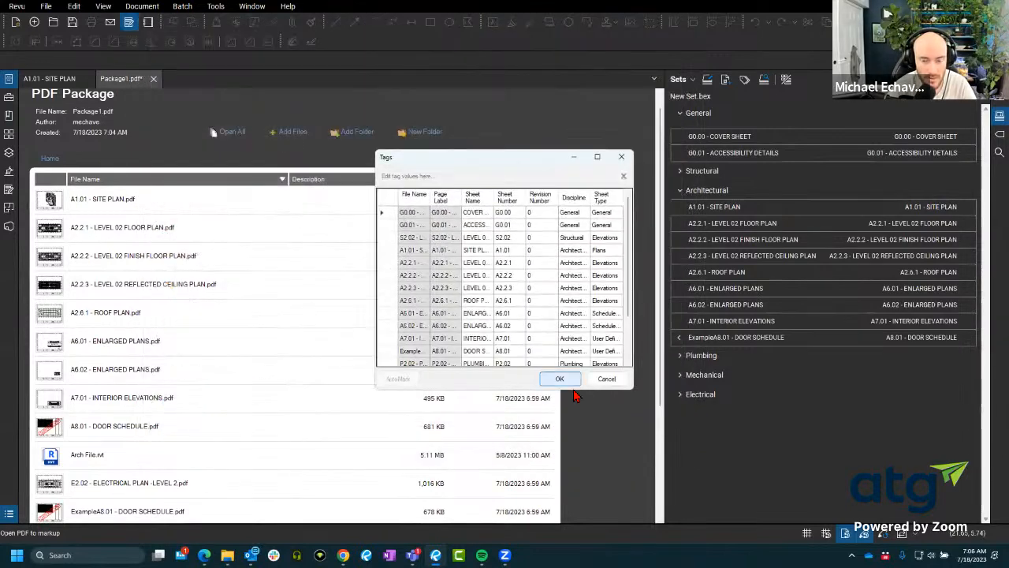
click(562, 377)
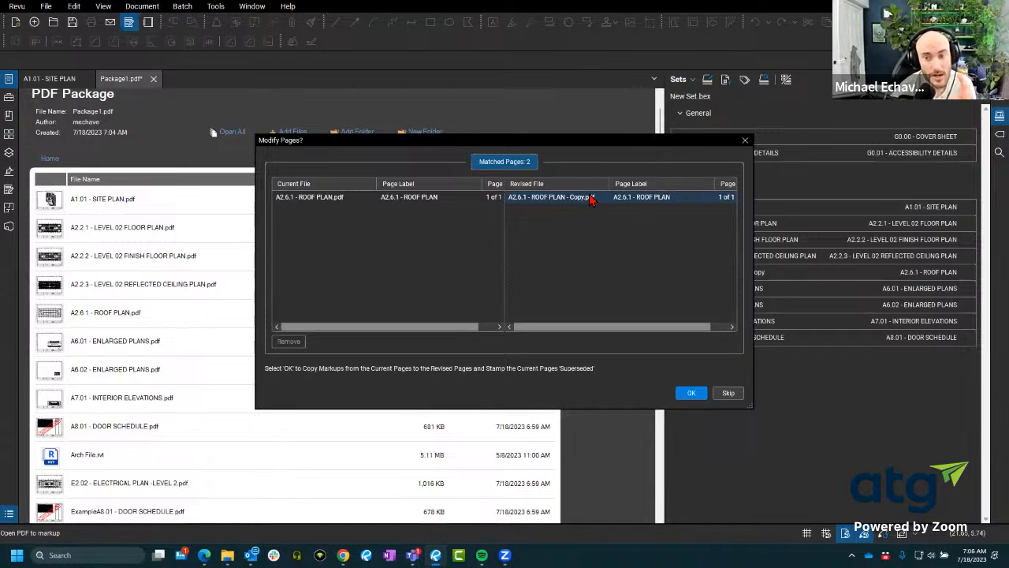
click(685, 396)
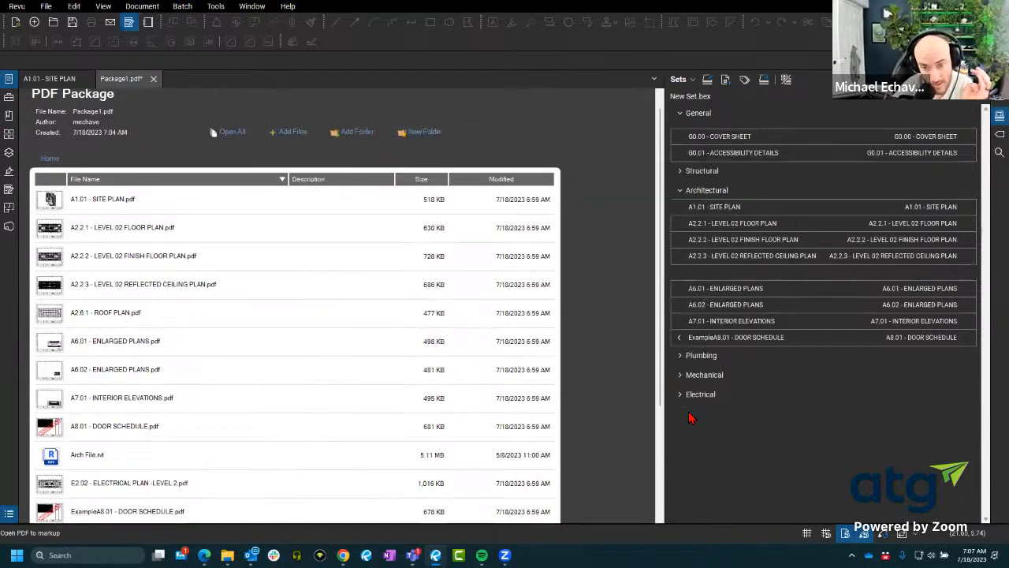
- Open the revised A2.6.1 roof plan from the set, then flip to its previous revision and view that sheet in full
mouse_move(733, 273)
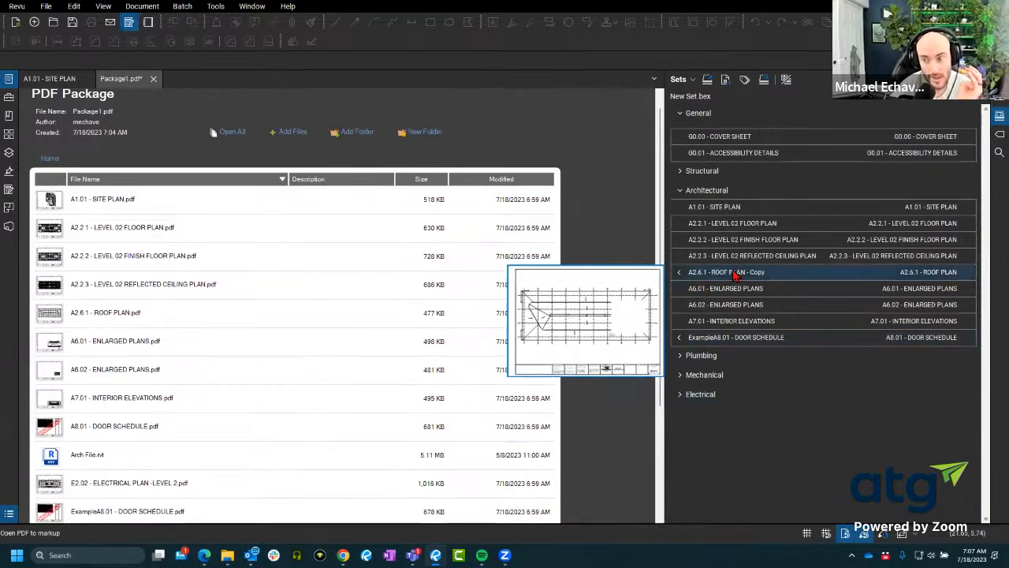
click(733, 272)
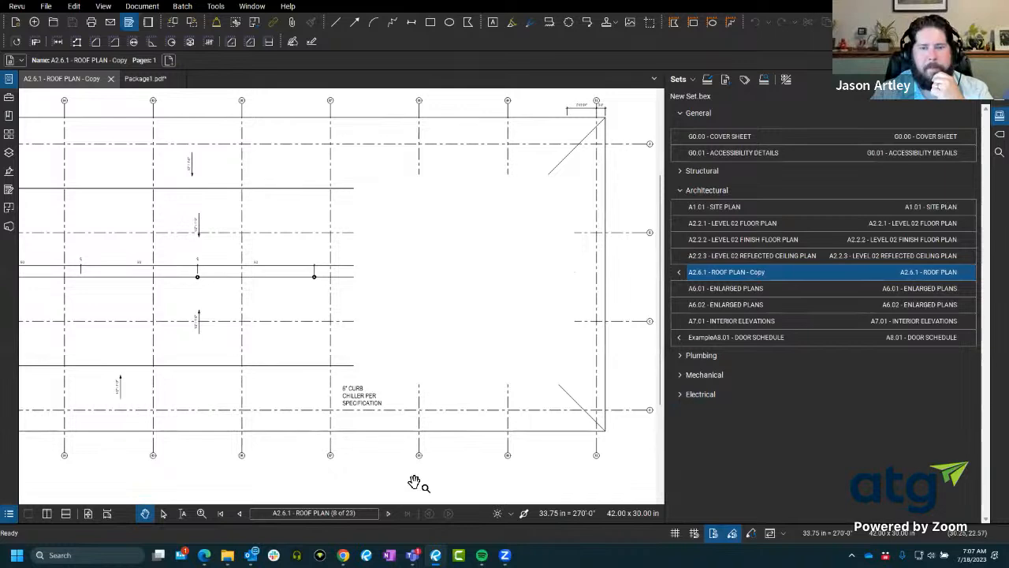
click(678, 272)
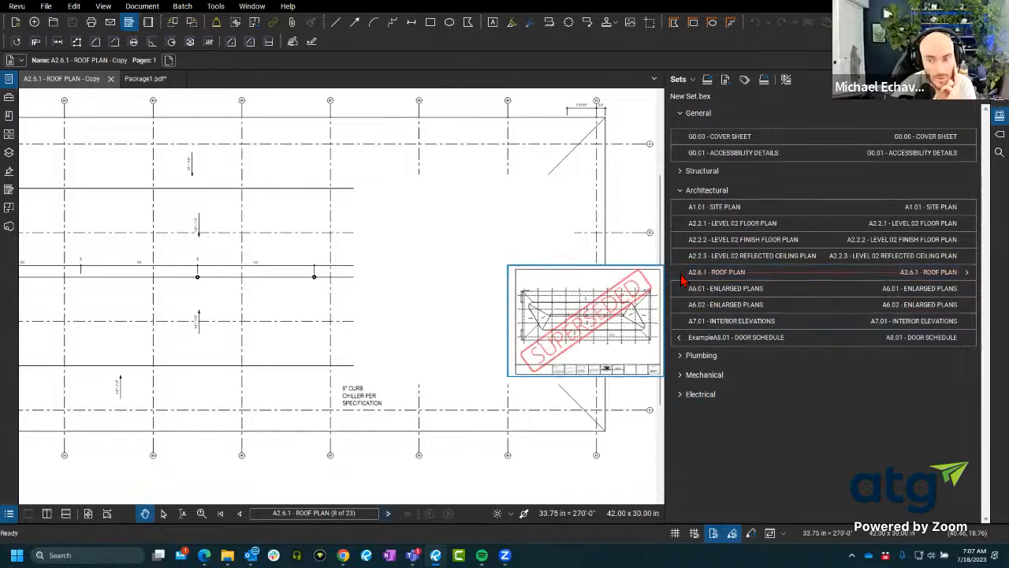
click(685, 273)
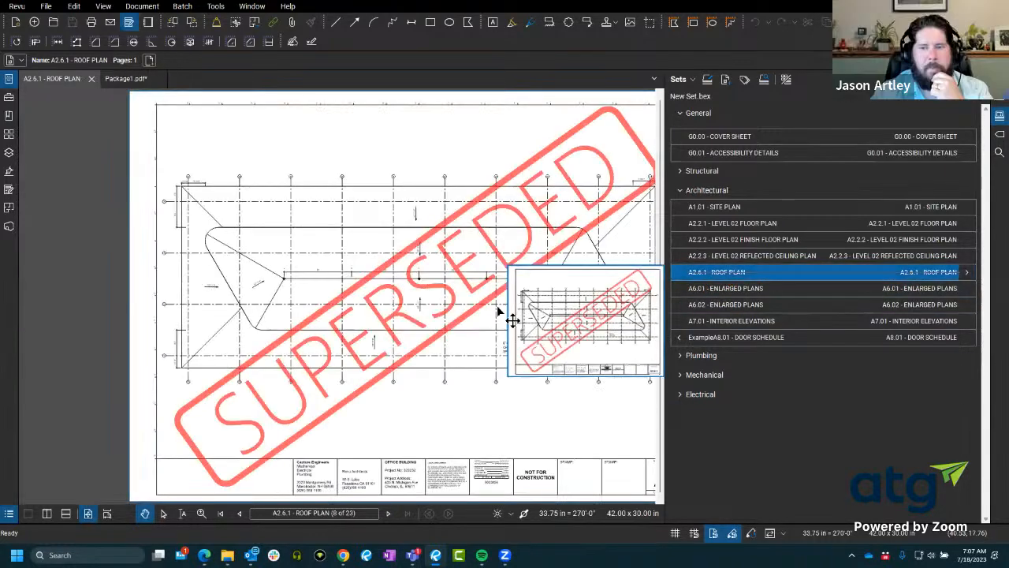
scroll(330, 329, down, 4)
scroll(340, 326, up, 3)
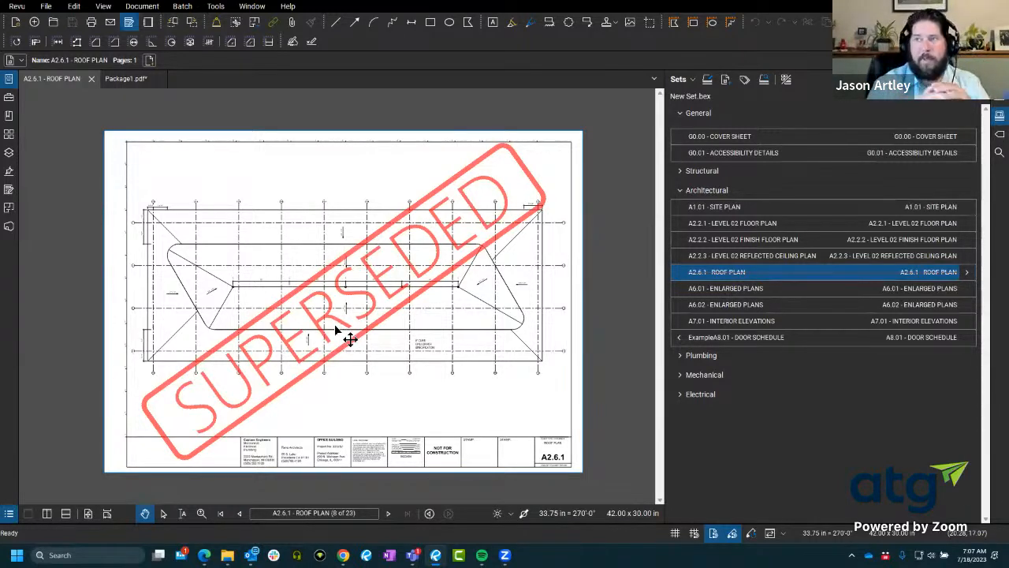
- Split the document view vertically to show the A2.6.1 roof plan side by side and activate the second pane
click(48, 515)
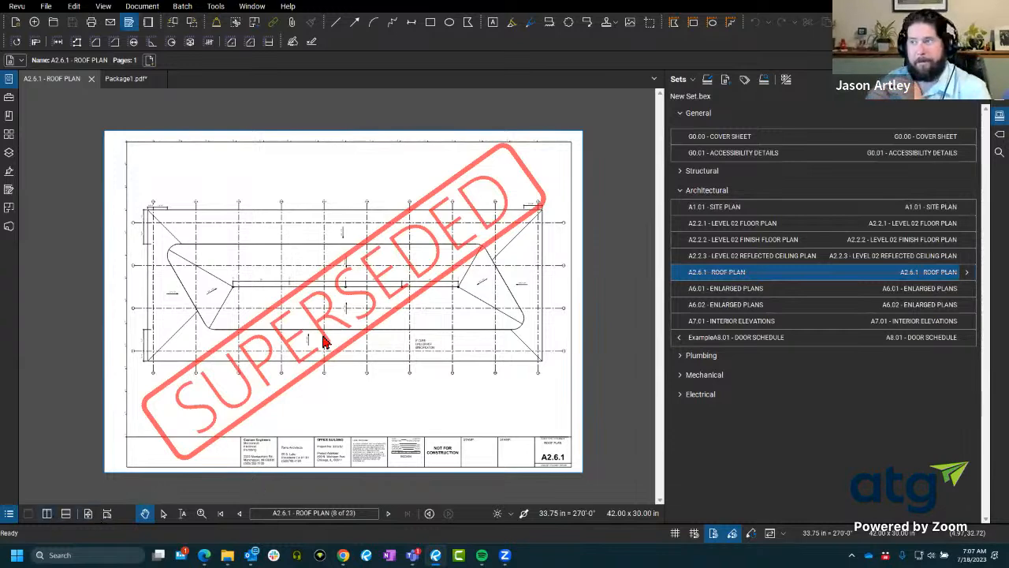
click(136, 86)
click(74, 85)
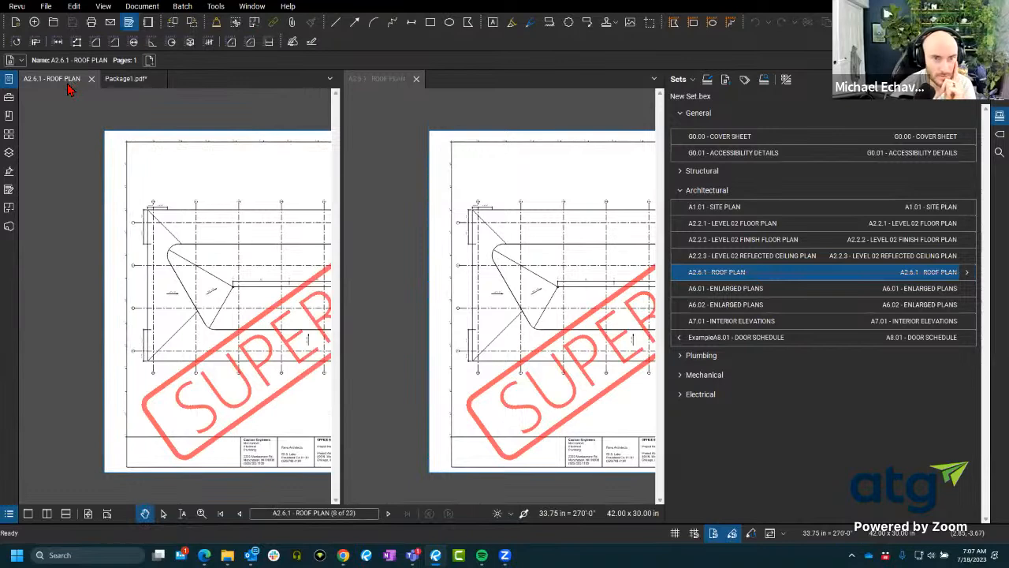
click(496, 199)
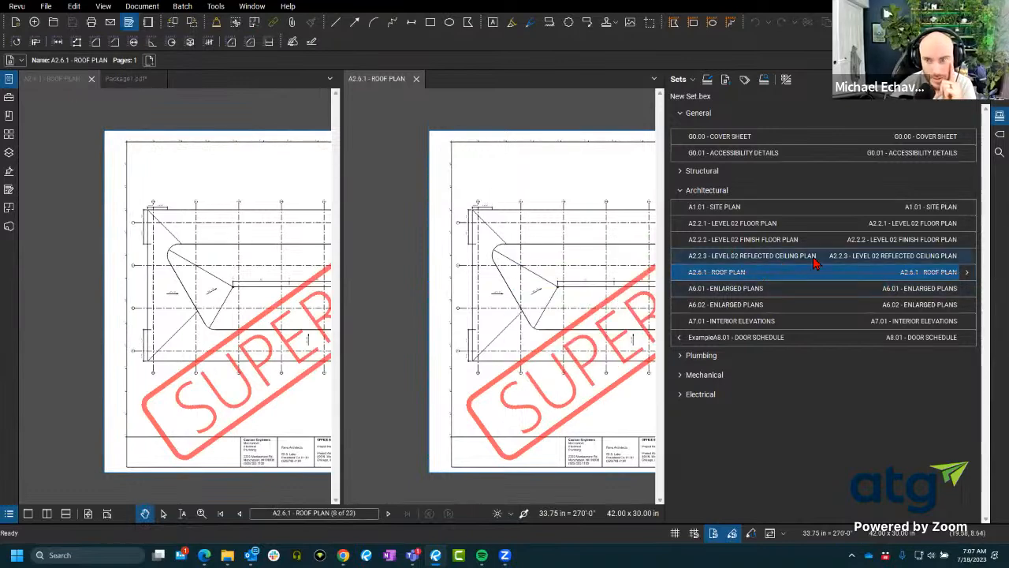
- Open the A2.6.1 - ROOF PLAN - Copy revision beside the superseded sheet, synchronize both views, and compare the two roof layouts
click(967, 272)
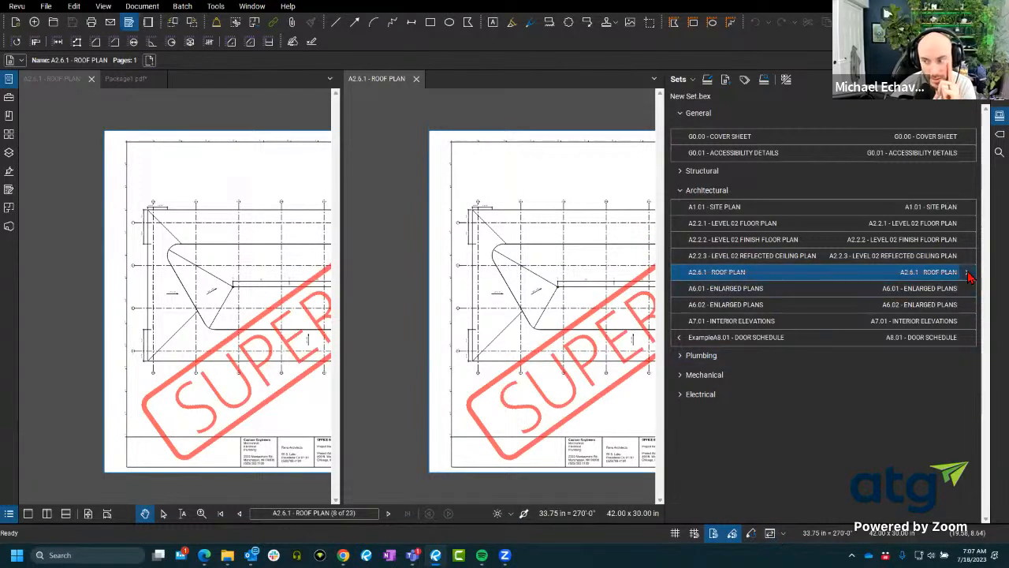
click(786, 275)
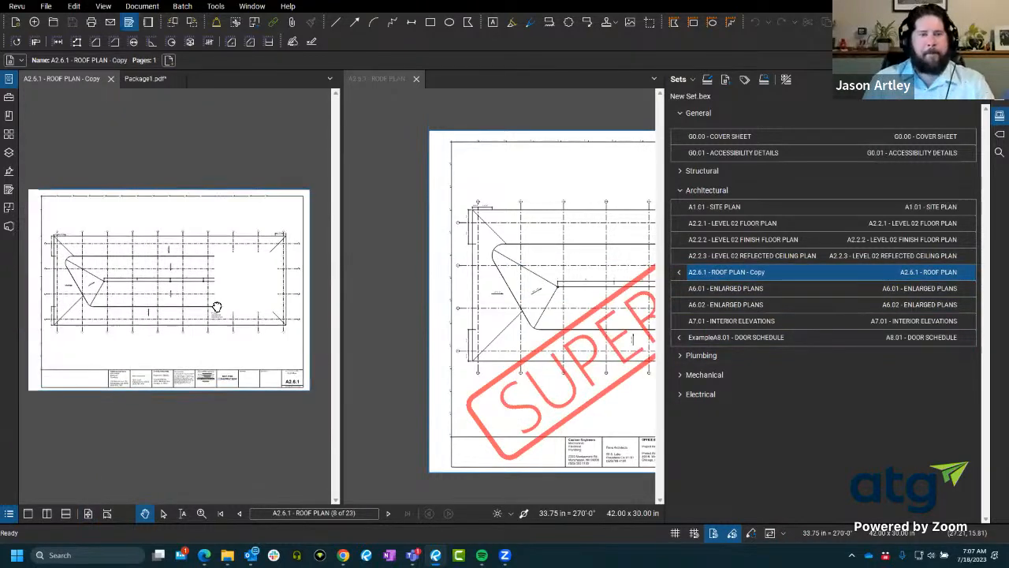
scroll(204, 309, up, 3)
click(769, 533)
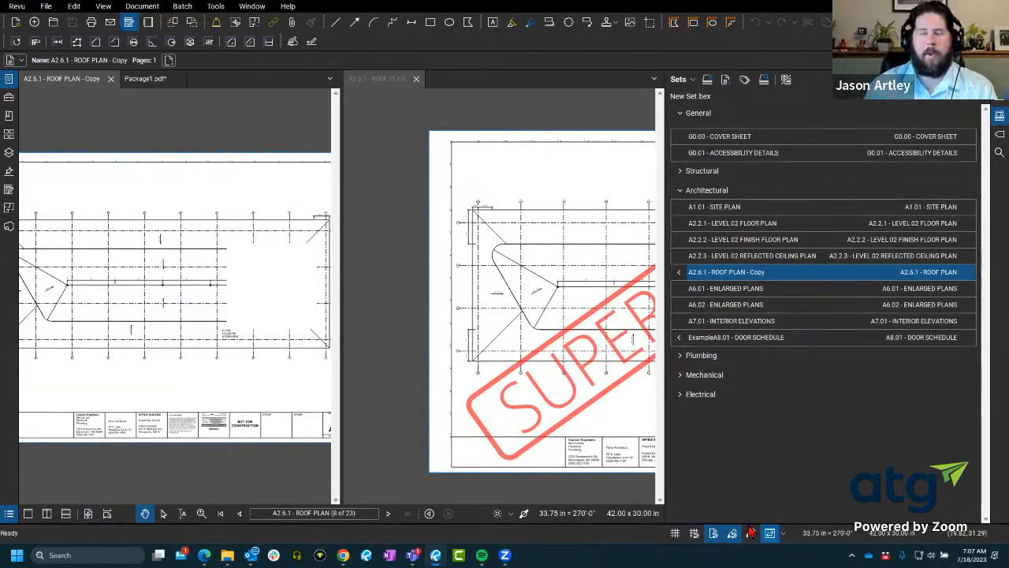
scroll(209, 268, down, 2)
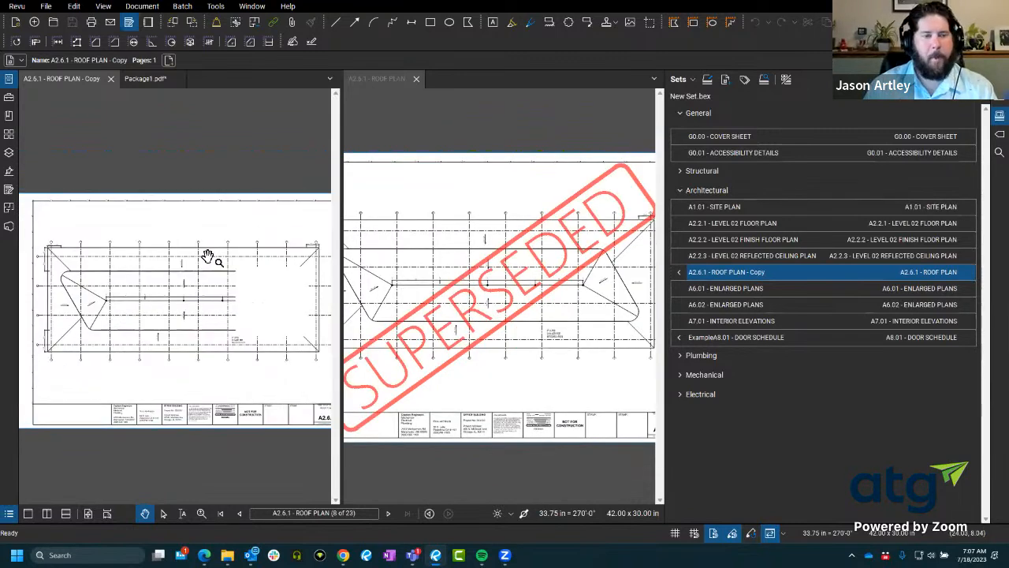
scroll(270, 290, up, 3)
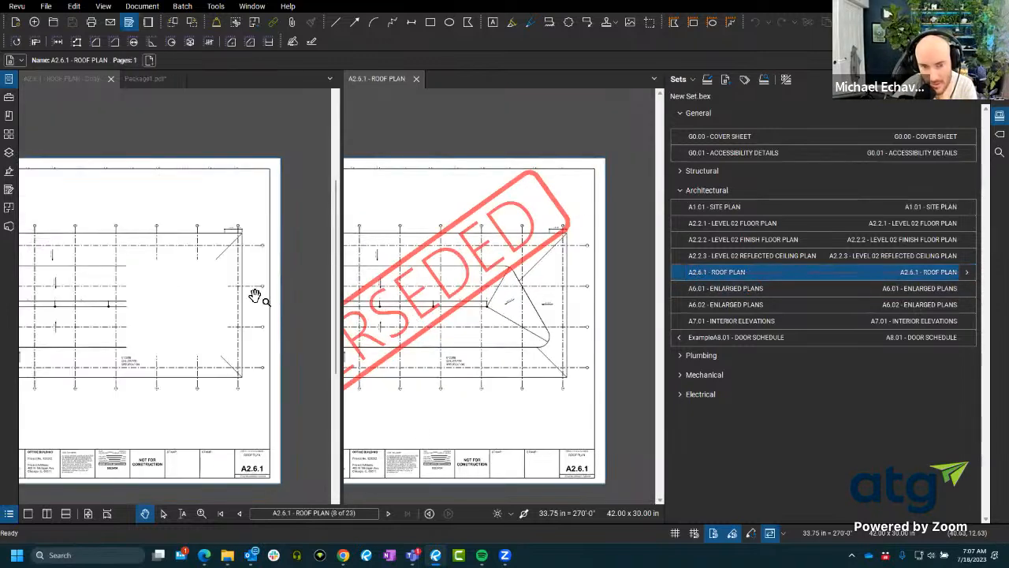
scroll(241, 308, up, 6)
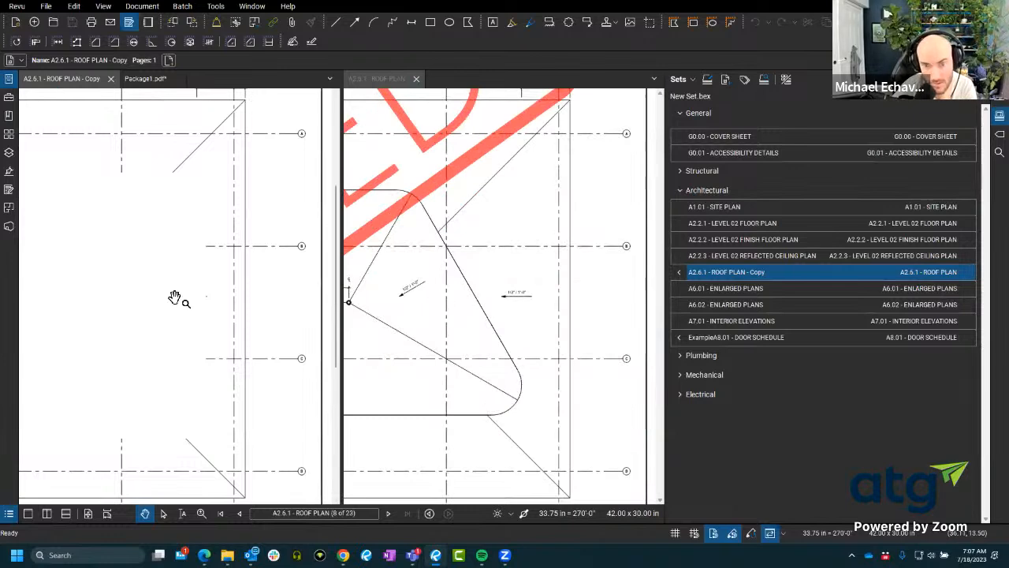
scroll(197, 316, down, 6)
scroll(65, 337, up, 5)
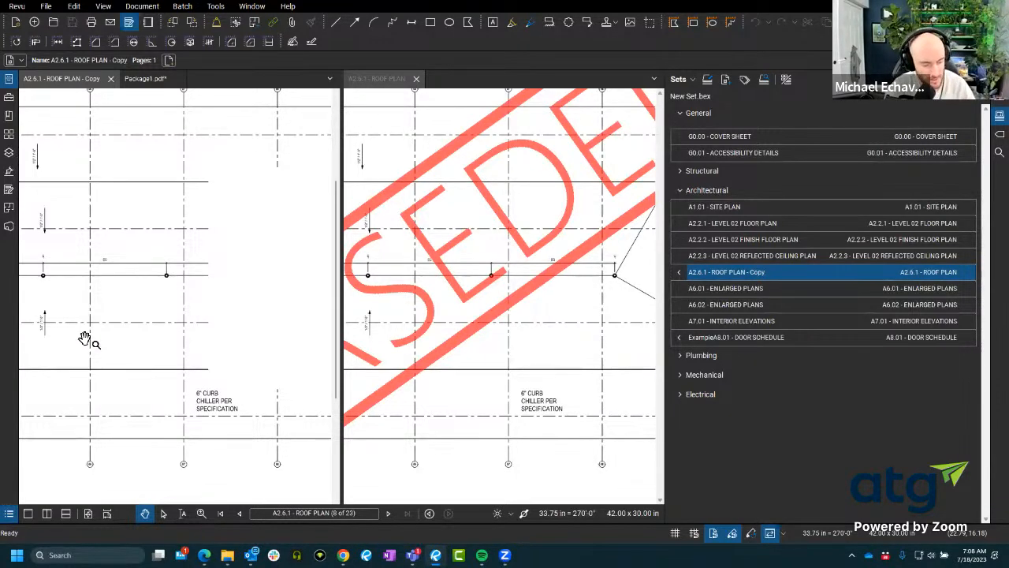
- Take a snapshot of the middle roof area between grid lines on the A2.6.1 - ROOF PLAN - Copy sheet
click(81, 6)
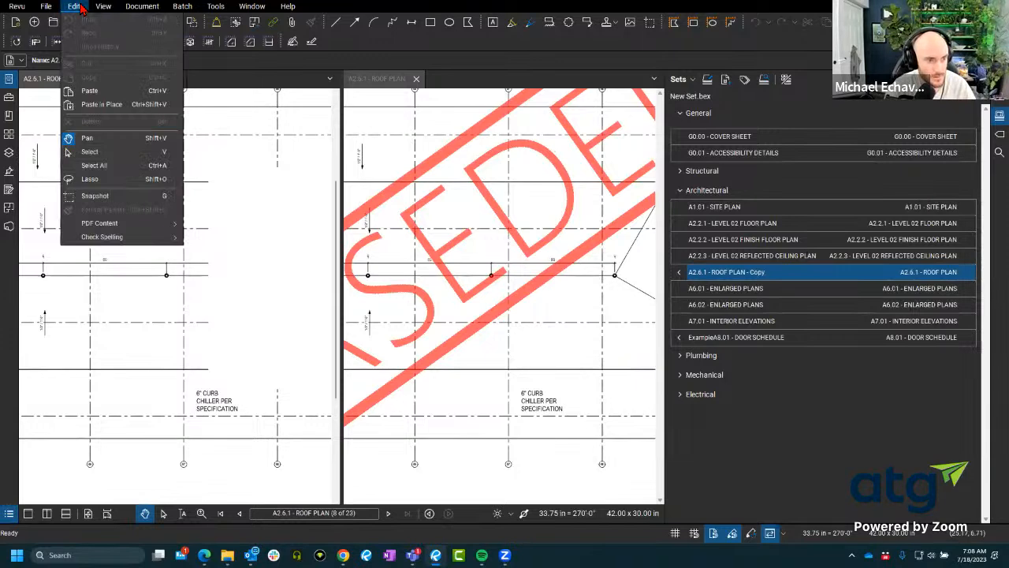
click(212, 298)
key(g)
scroll(205, 299, down, 3)
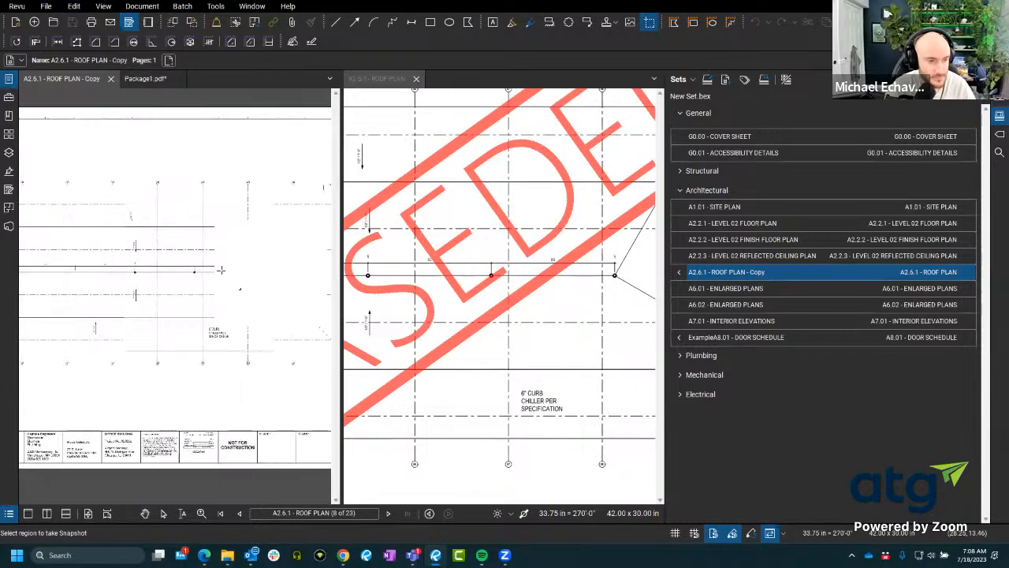
drag(100, 217, 195, 327)
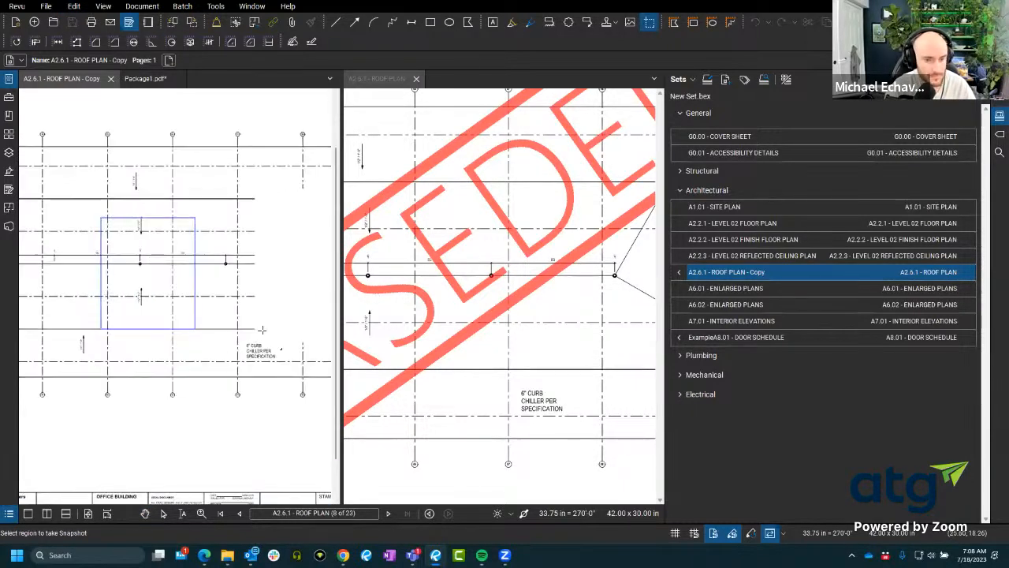
- Snapshot the area around the 6" curb chiller note on the superseded roof plan and paste it in place on the copy sheet
click(526, 380)
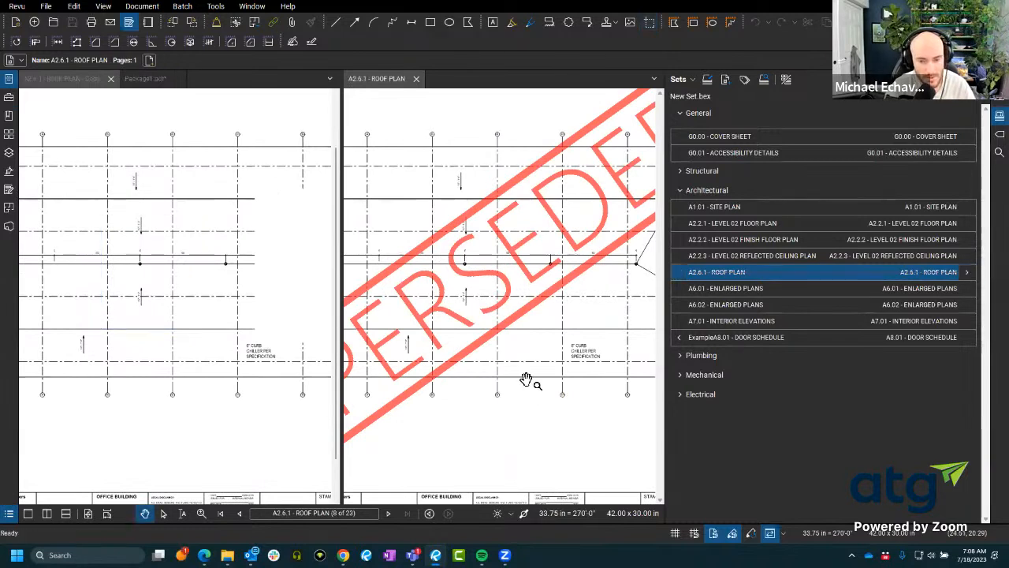
key(g)
drag(545, 323, 637, 420)
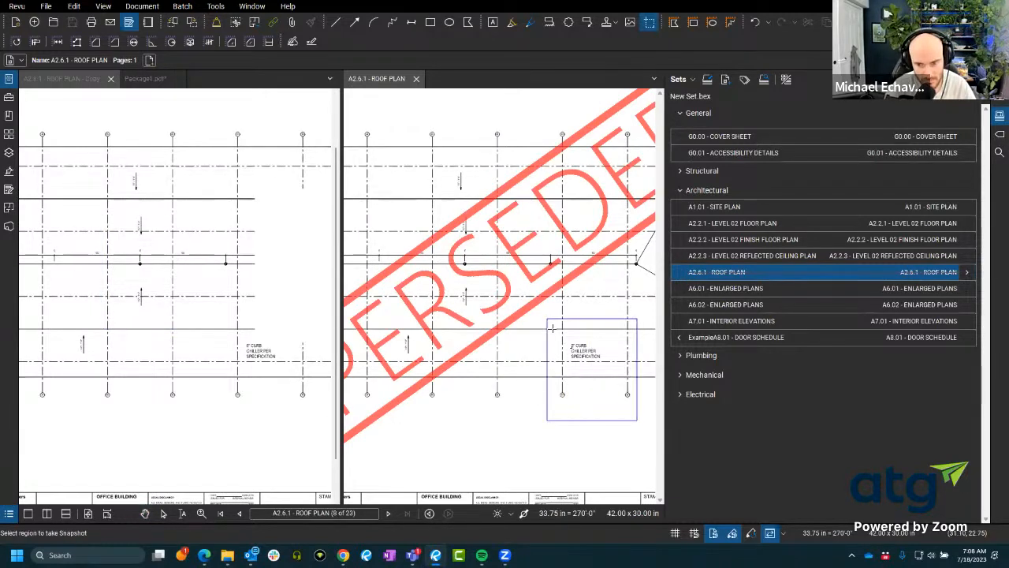
click(227, 444)
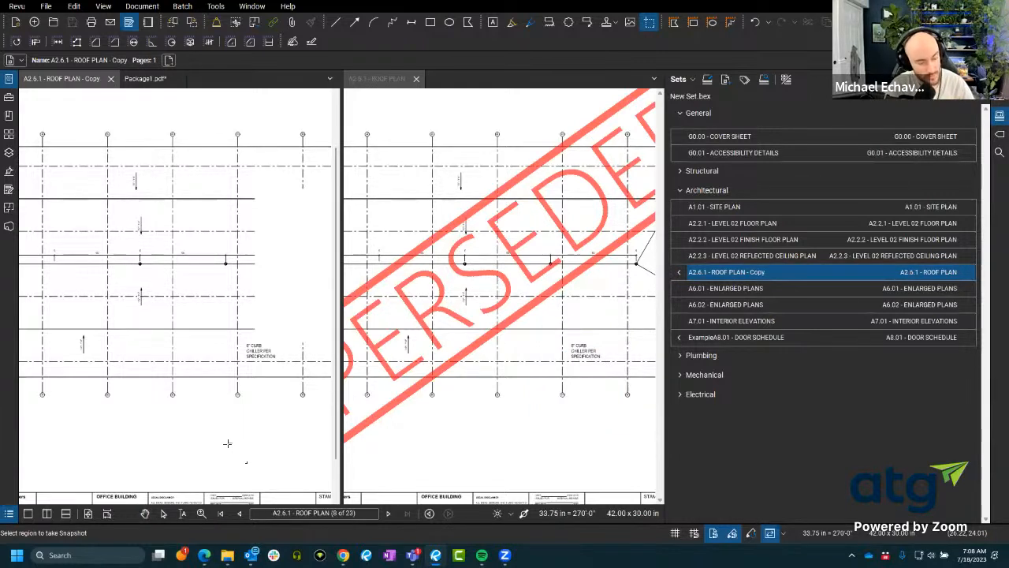
key(ctrl+shift+v)
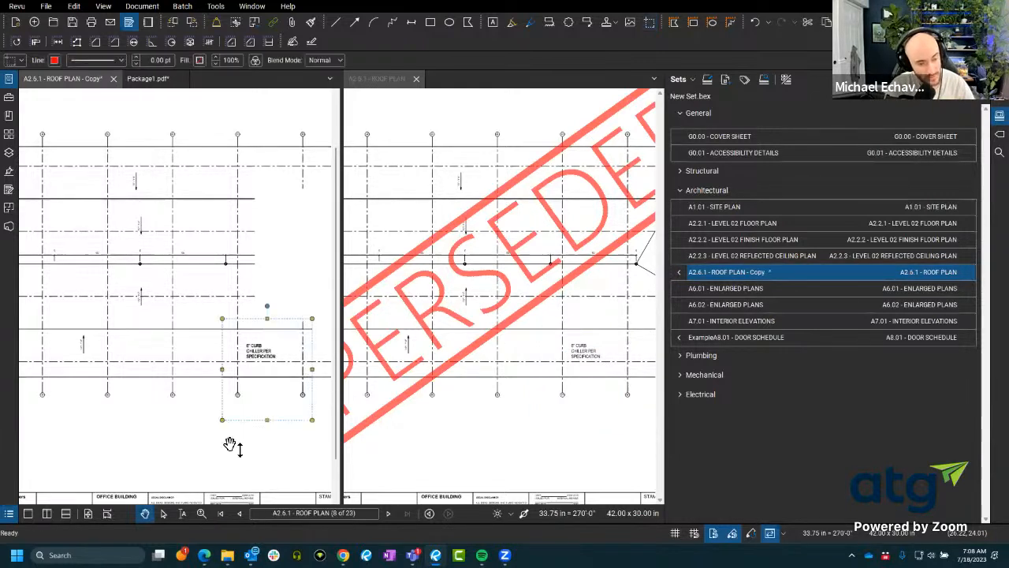
- Set the pasted snapshot's blend mode to Multiply and change its colors using the Colorize process type
right_click(254, 367)
click(325, 60)
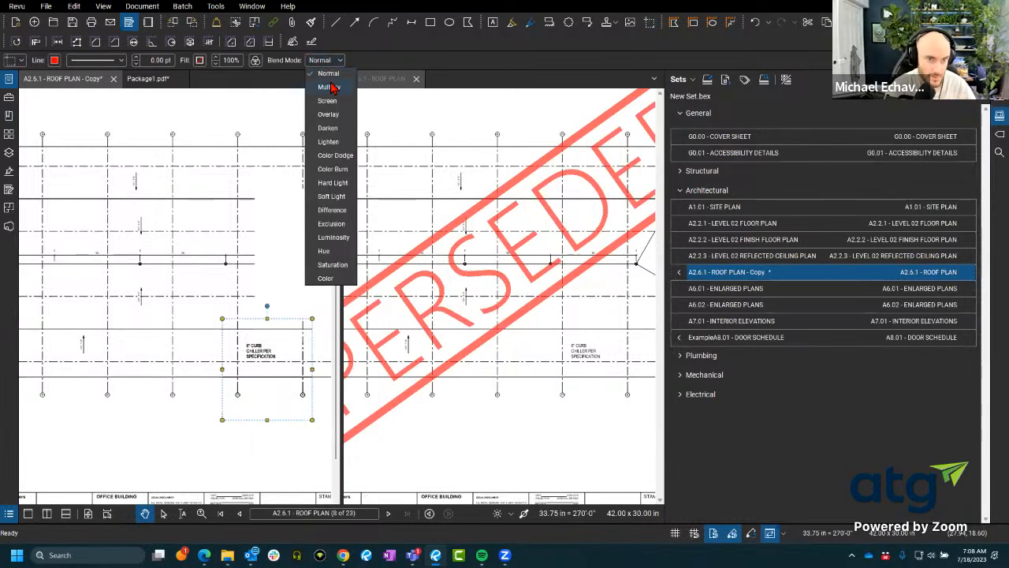
click(330, 87)
right_click(275, 359)
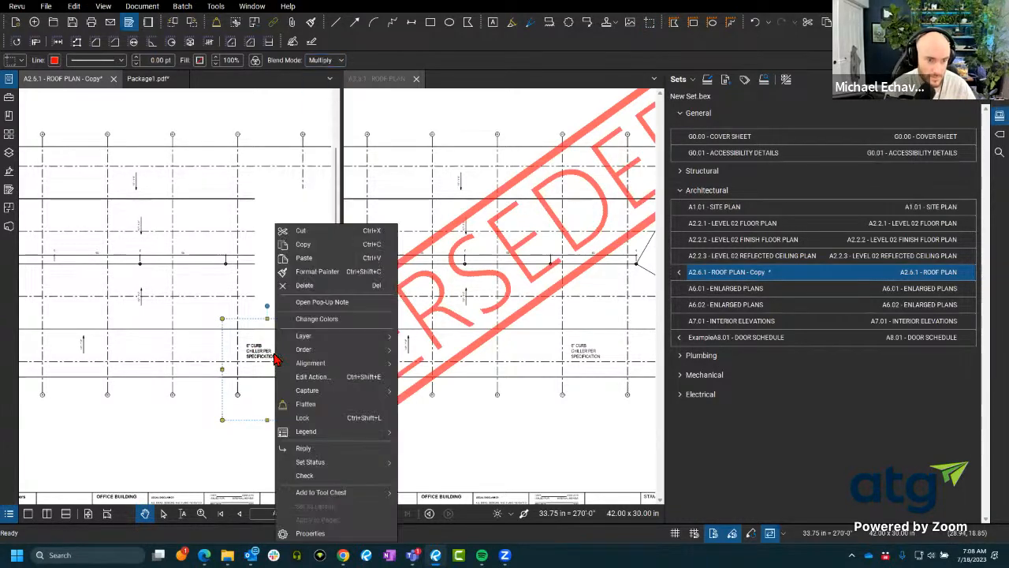
click(317, 319)
click(483, 148)
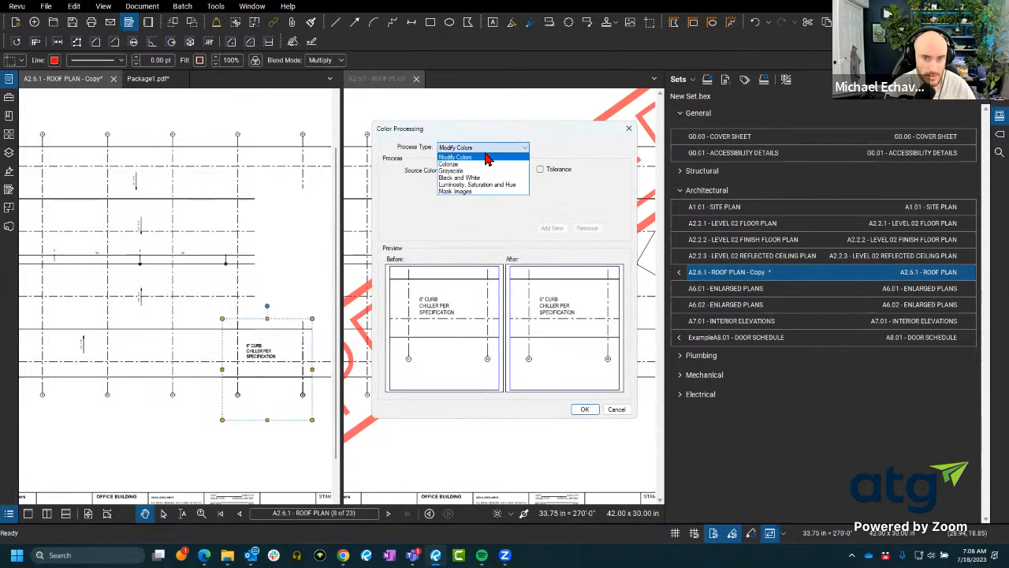
click(473, 164)
click(584, 409)
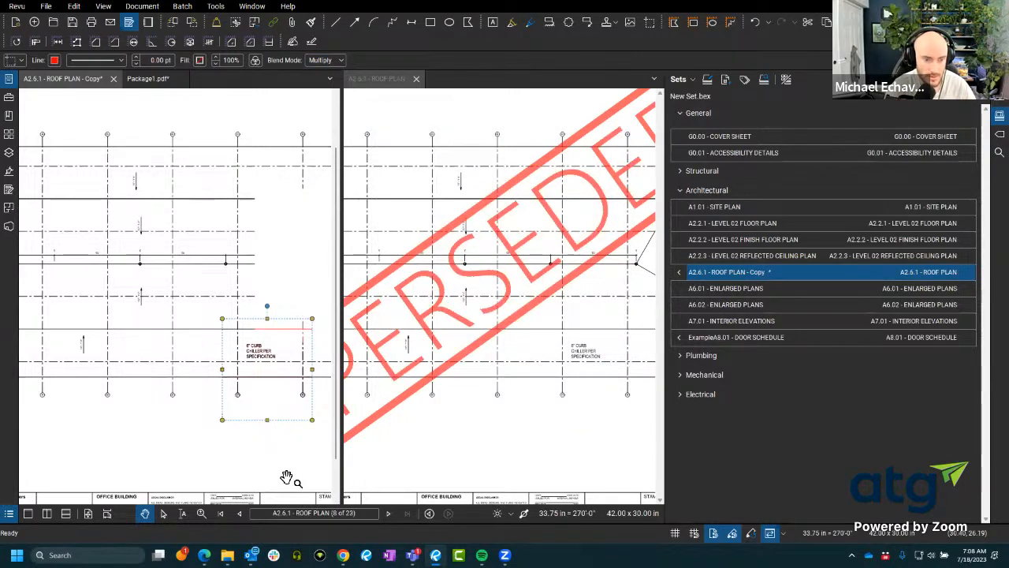
- Offset the colorized snapshot from the original linework so the two can be told apart, and deselect it
scroll(289, 402, up, 5)
drag(259, 298, 199, 330)
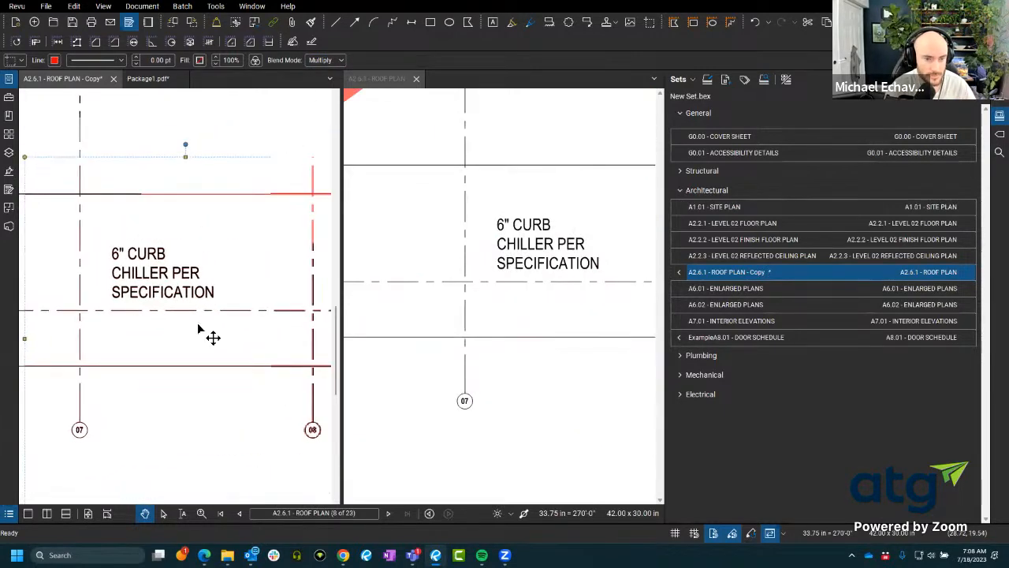
scroll(198, 329, down, 5)
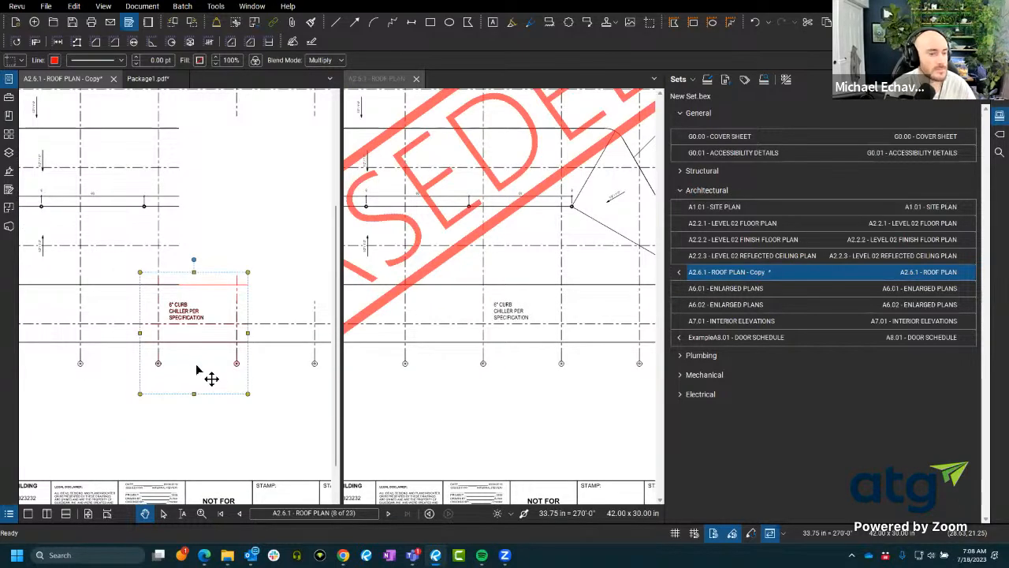
drag(225, 393, 261, 414)
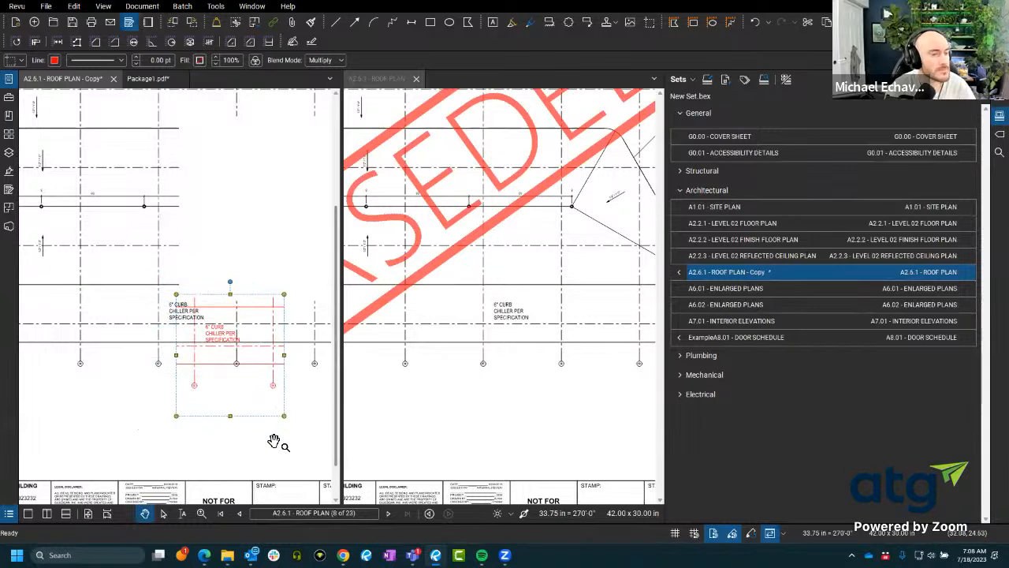
click(293, 458)
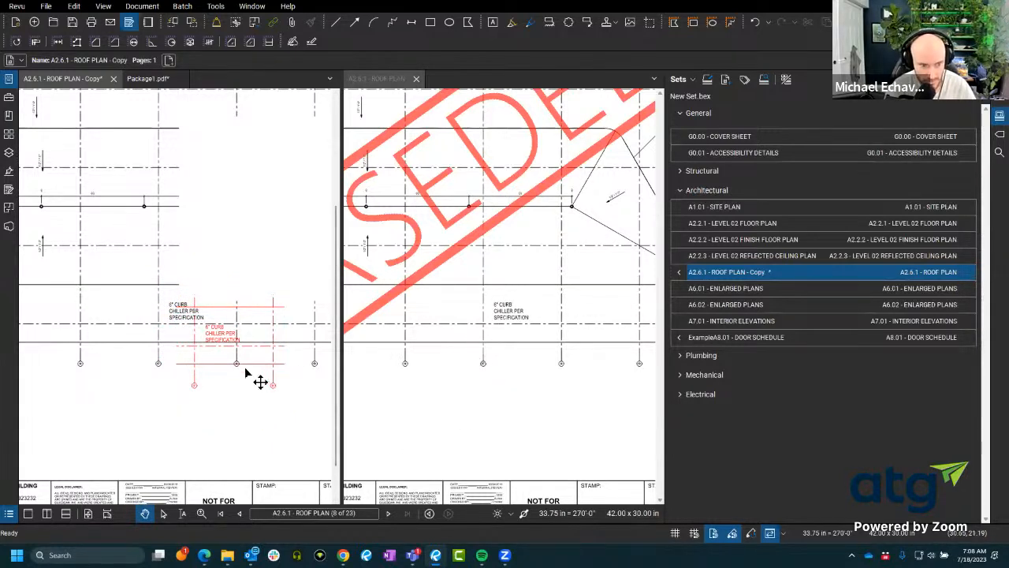
- Move the colorized snapshot back over the chiller note and align it with the grid 07 bubble
drag(260, 383, 202, 345)
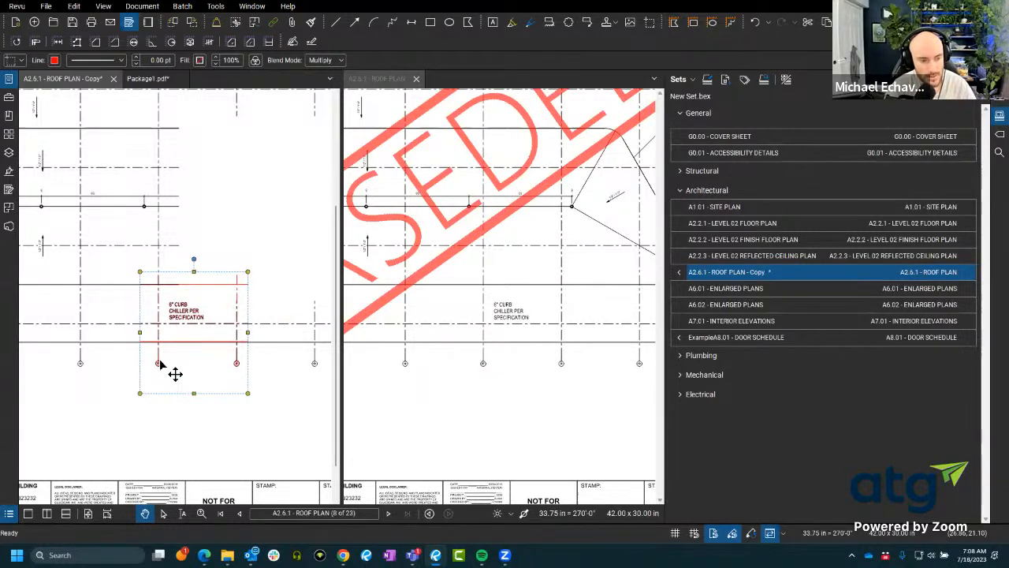
scroll(175, 374, up, 5)
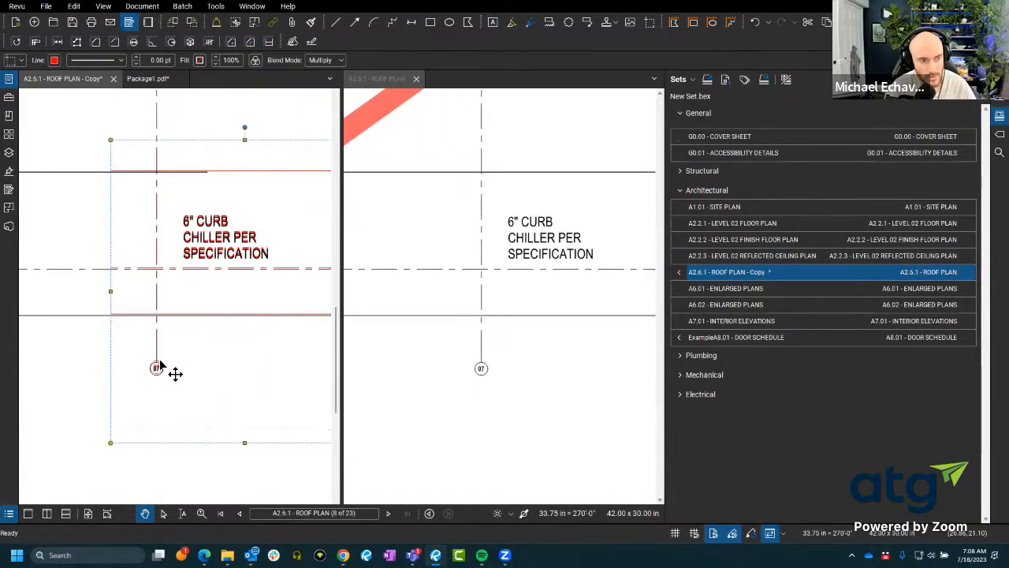
scroll(175, 374, up, 4)
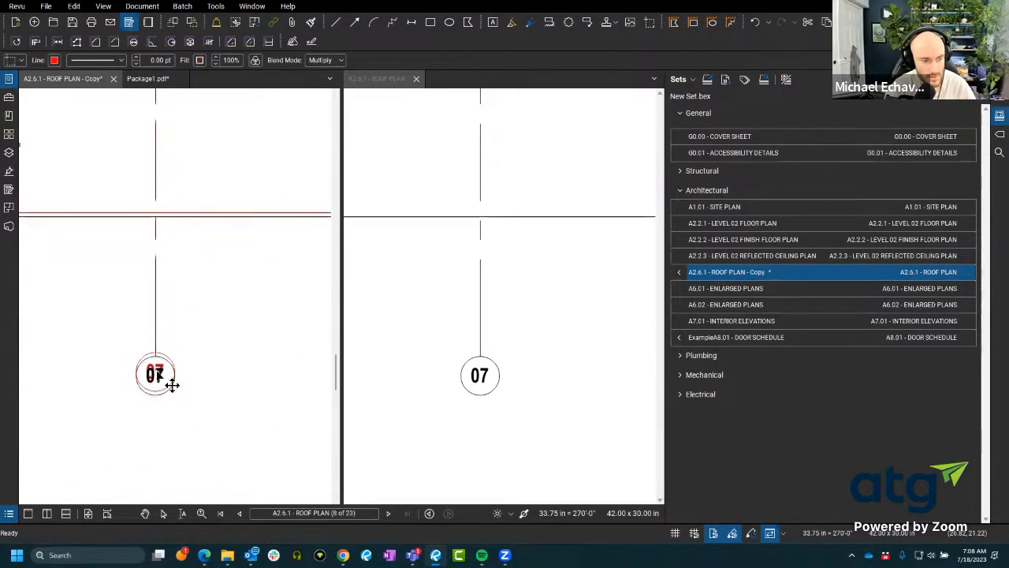
scroll(205, 351, down, 5)
scroll(205, 350, down, 5)
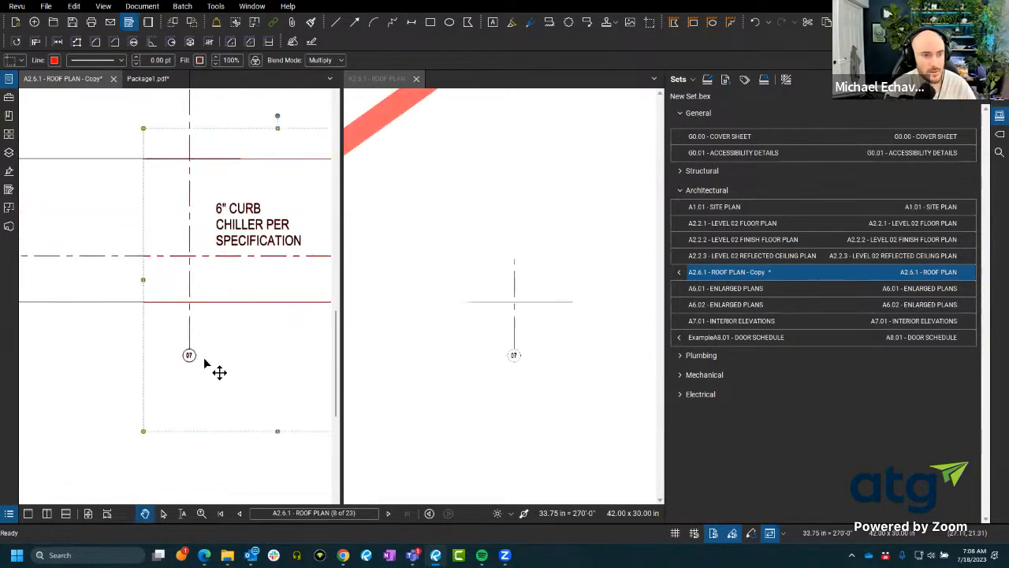
click(213, 378)
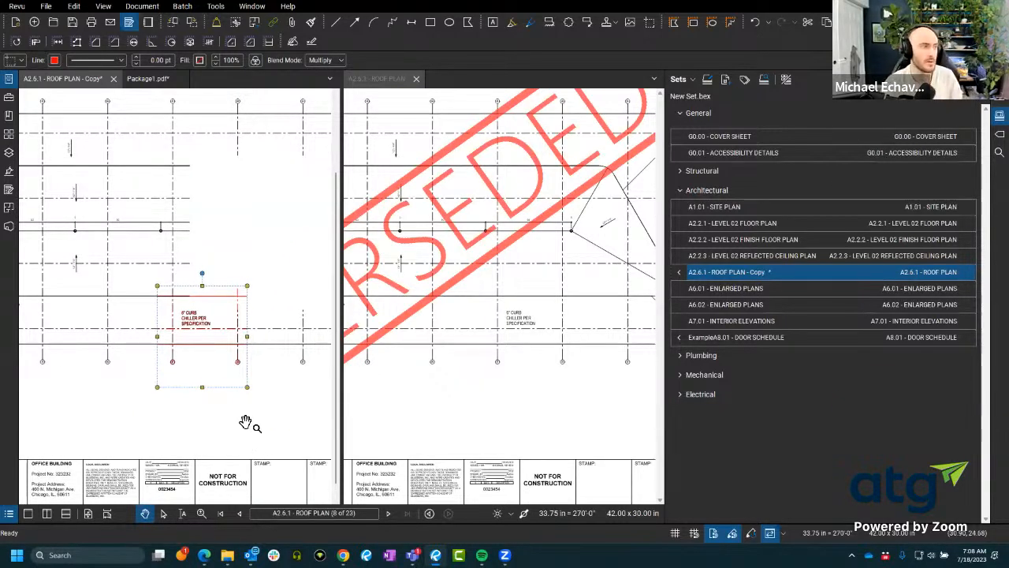
- Start exporting the set's drawing log with all columns included and proceed to the format and finalize settings
click(678, 79)
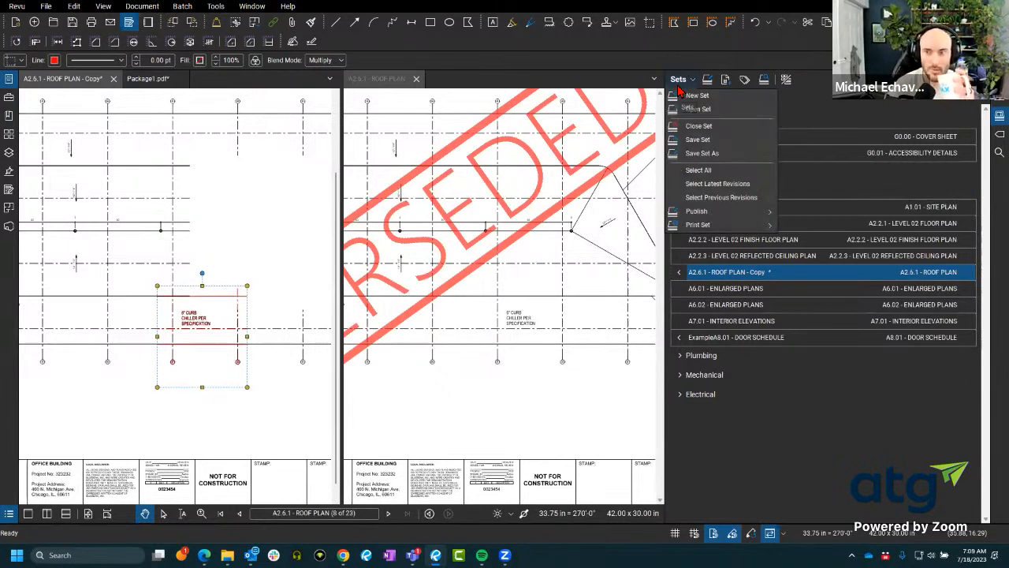
mouse_move(706, 219)
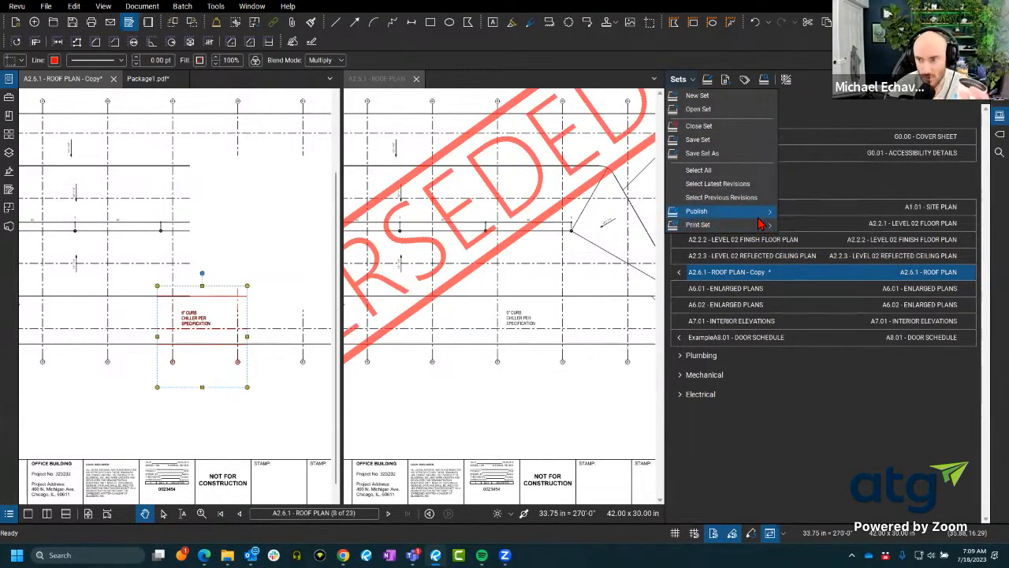
click(820, 234)
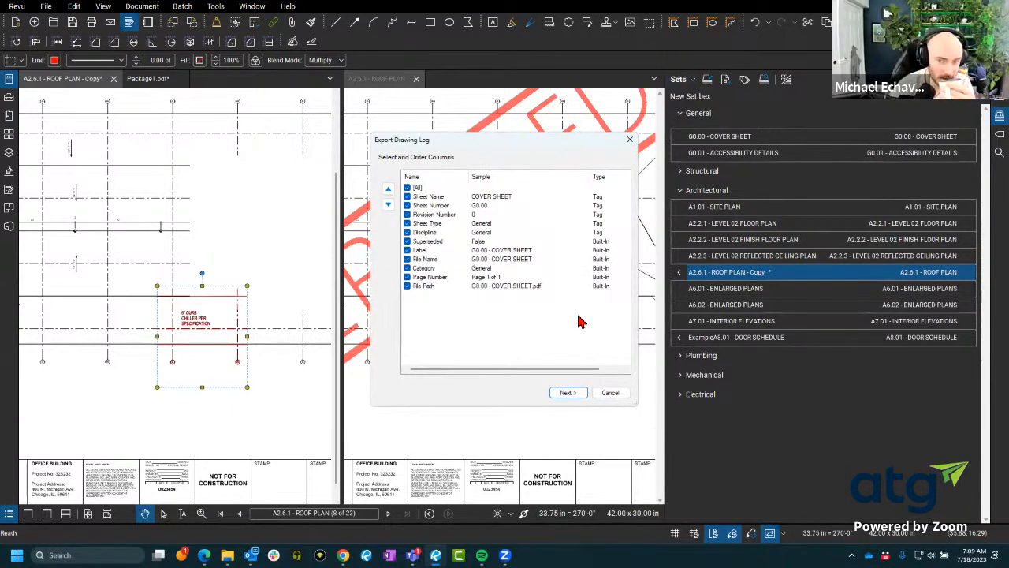
click(563, 392)
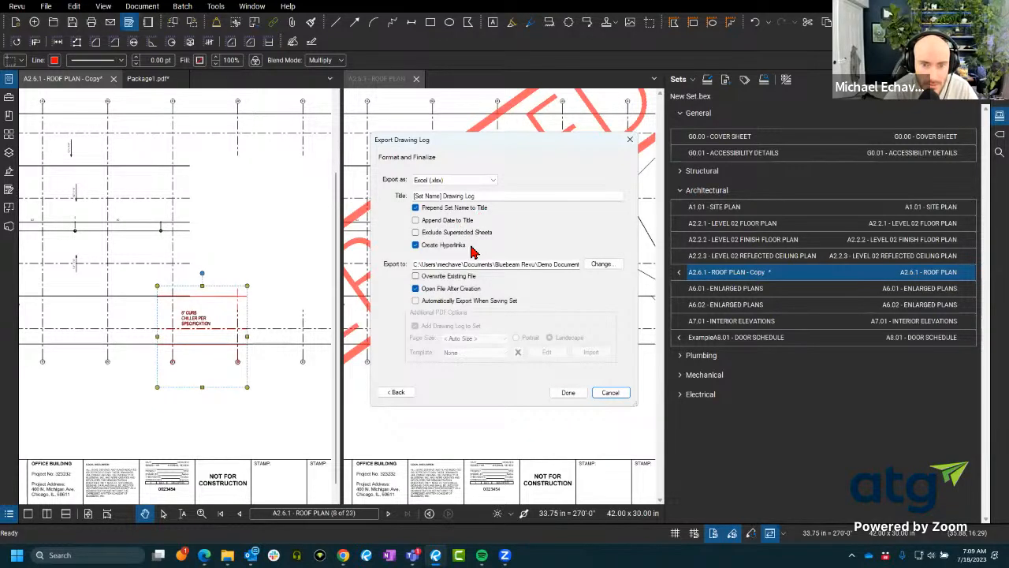
click(598, 268)
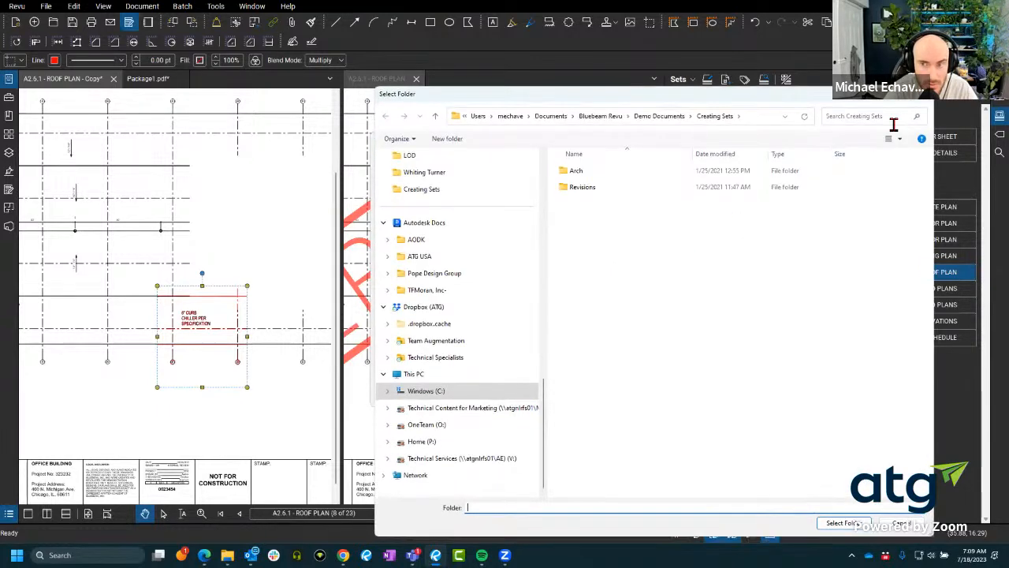
click(924, 94)
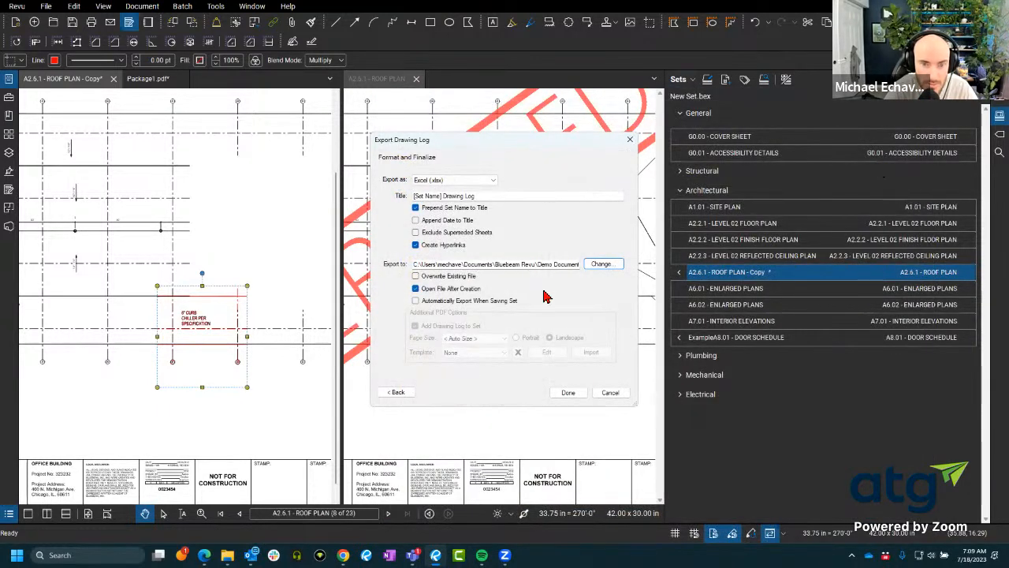
click(478, 180)
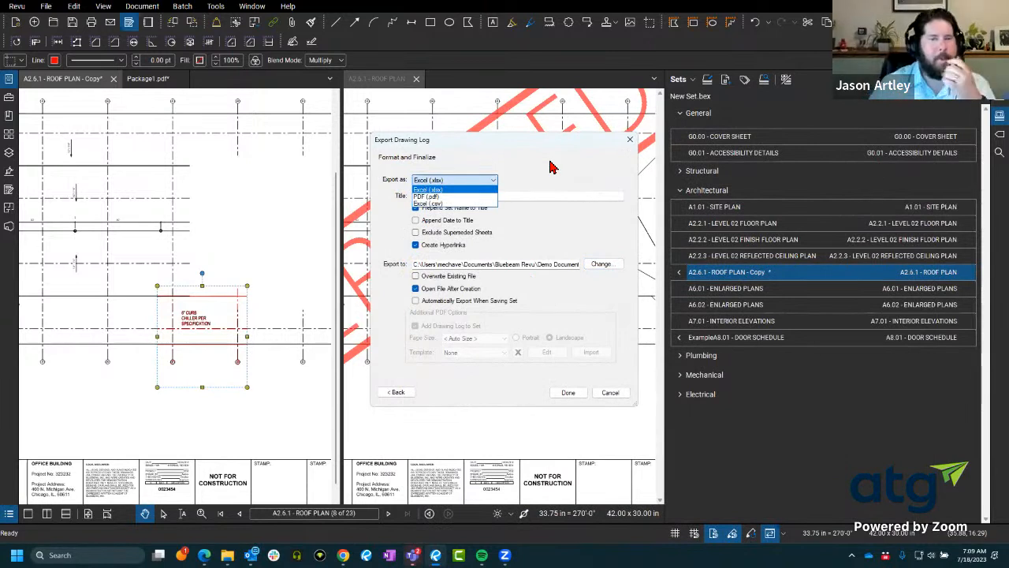
click(552, 168)
click(461, 182)
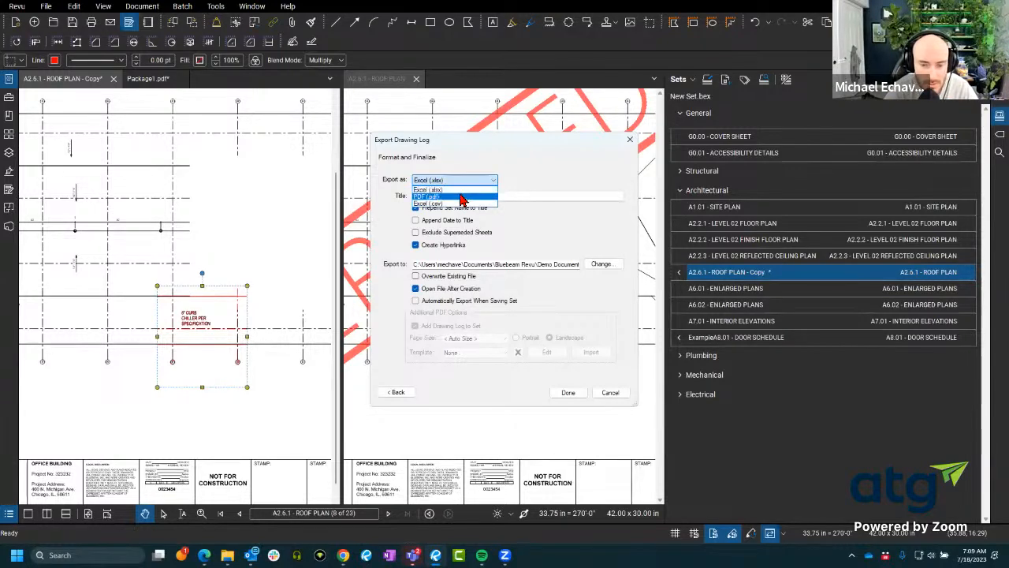
click(462, 197)
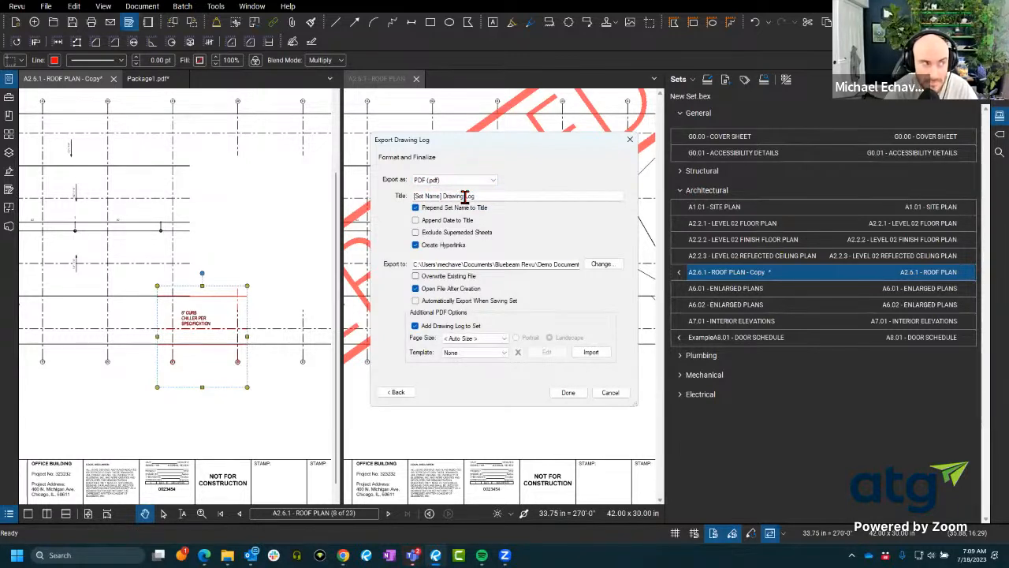
click(464, 180)
click(457, 189)
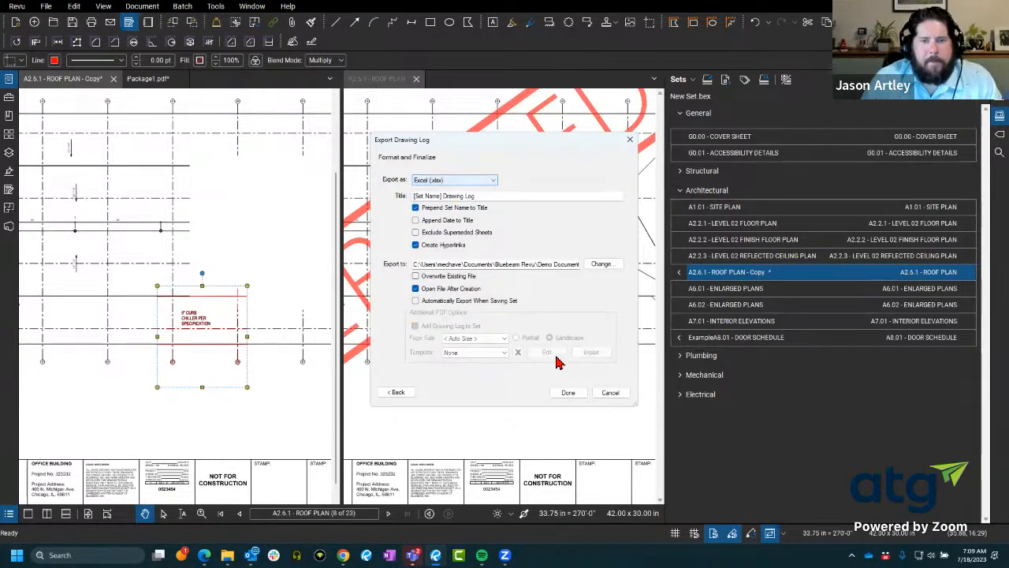
- Finish exporting the drawing log as Excel (.xlsx) and dismiss the recovered files in Excel, choosing to remove them
click(567, 391)
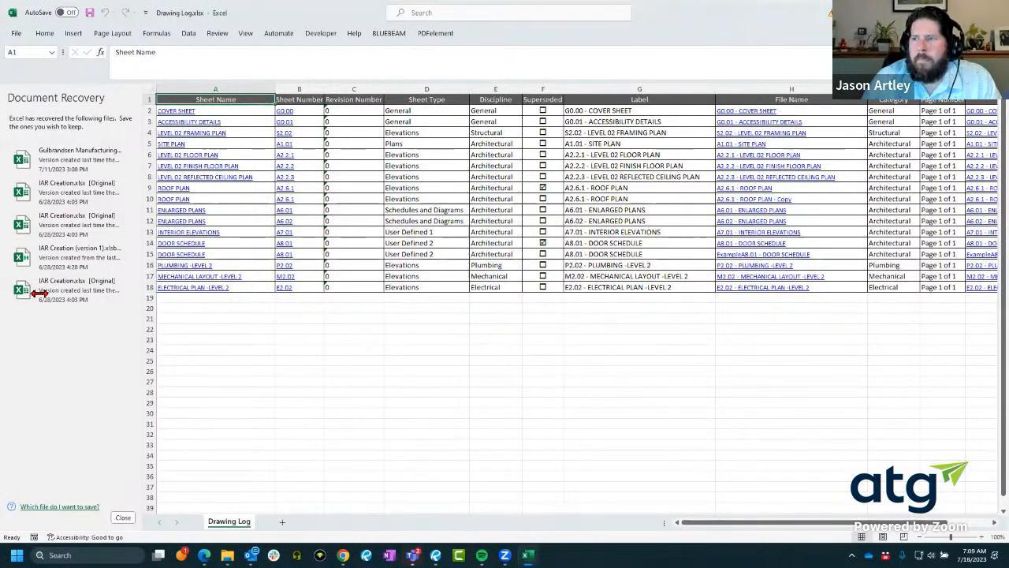
click(123, 517)
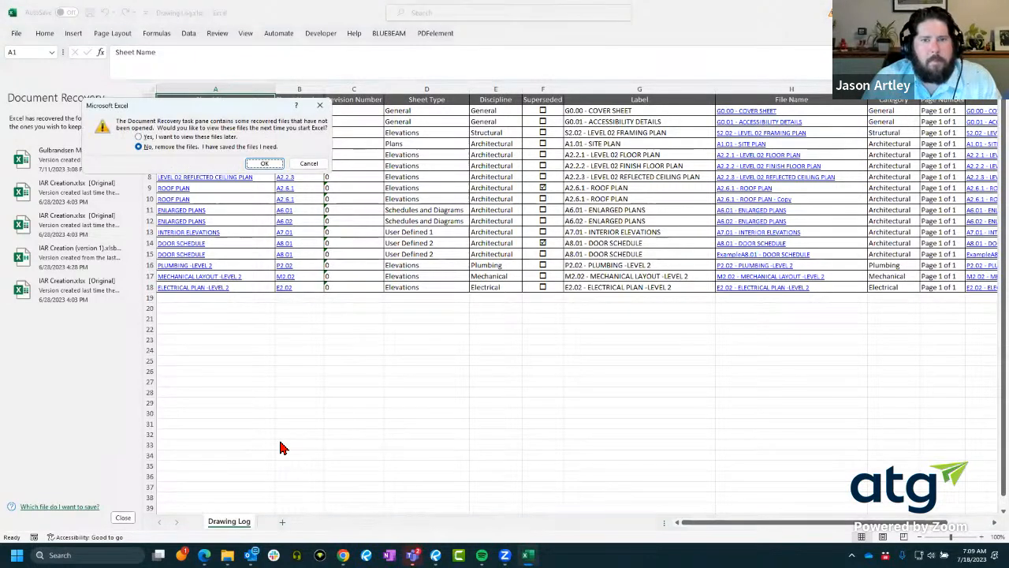
click(265, 164)
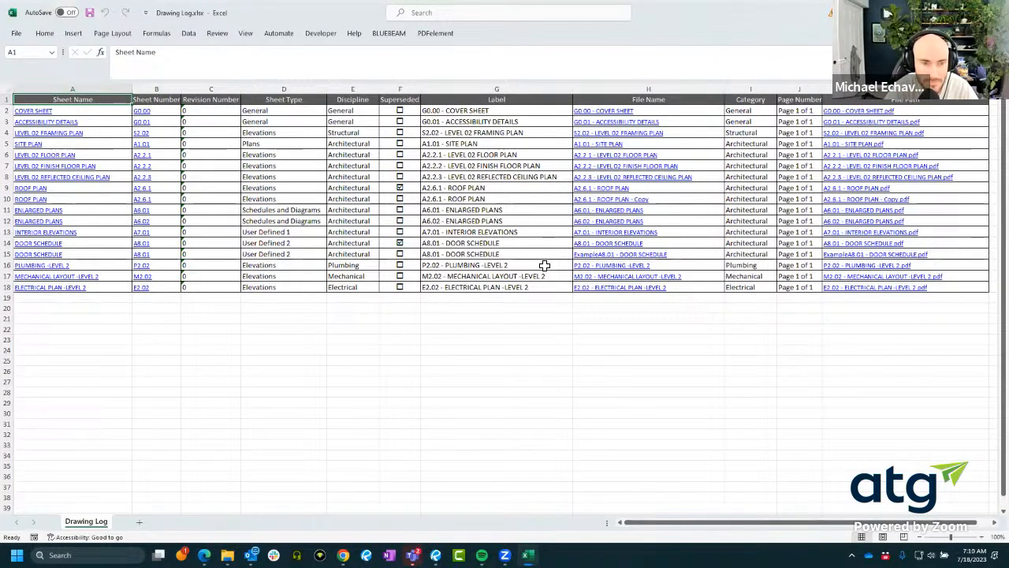
- Open the LEVEL 02 REFLECTED CEILING PLAN from its sheet name link and look through the drawing log's columns
click(94, 182)
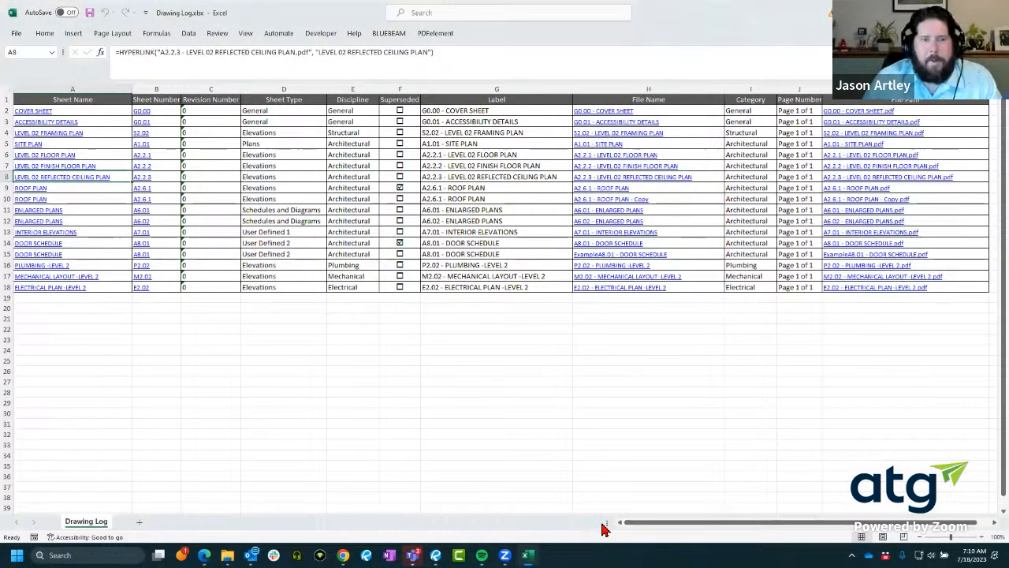
drag(643, 525, 674, 524)
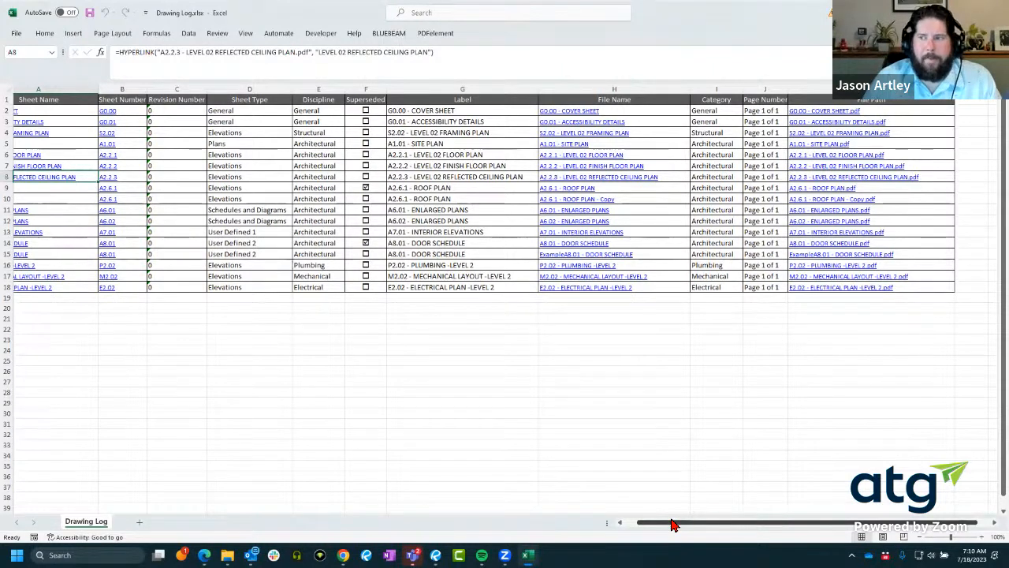
drag(670, 526, 624, 524)
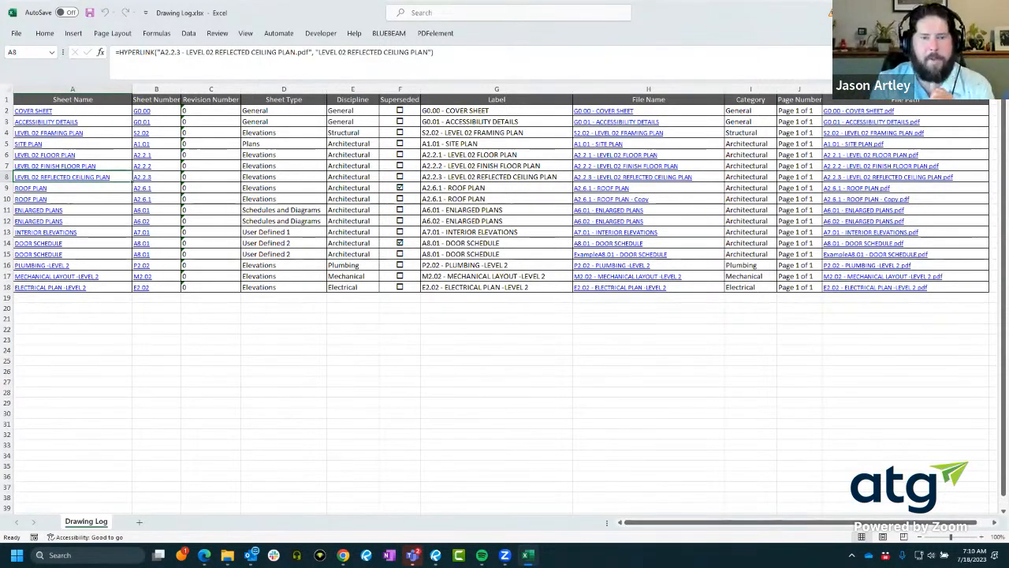
- Switch back to Bluebeam Revu and open G0.00 - COVER SHEET from the set
key(alt+Tab)
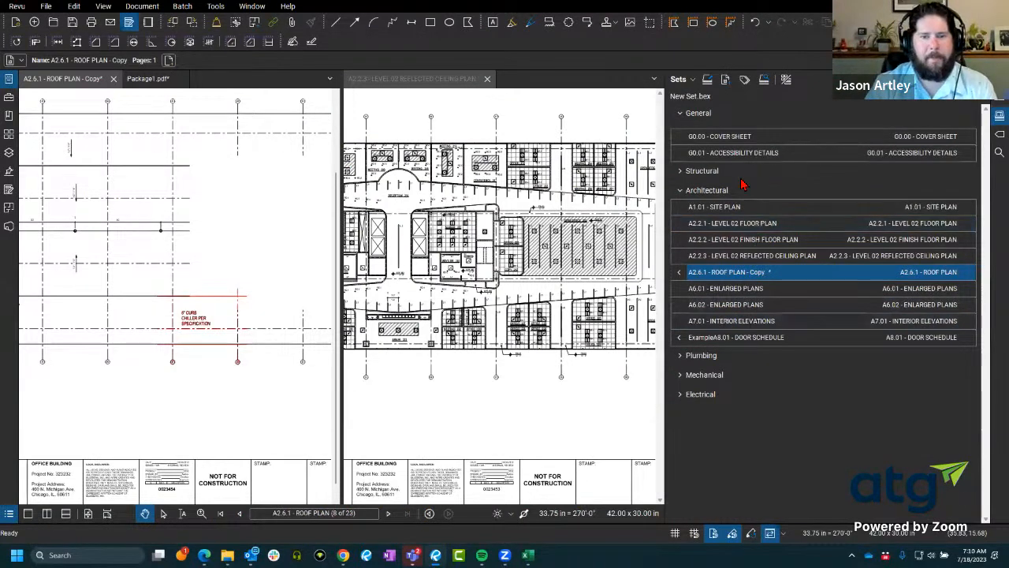
click(733, 136)
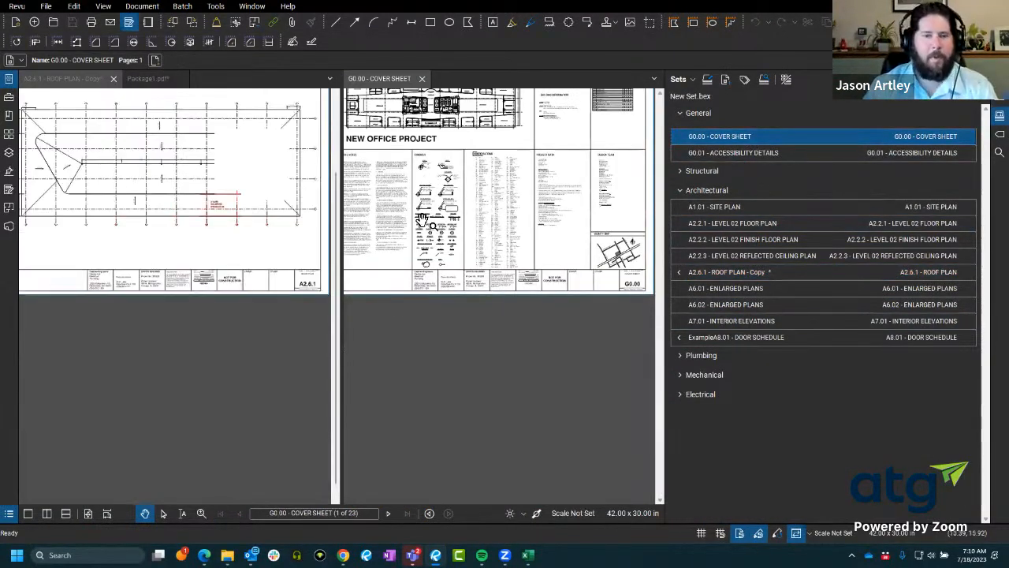
scroll(422, 220, down, 2)
drag(422, 219, 425, 419)
scroll(429, 312, up, 5)
drag(430, 311, 520, 133)
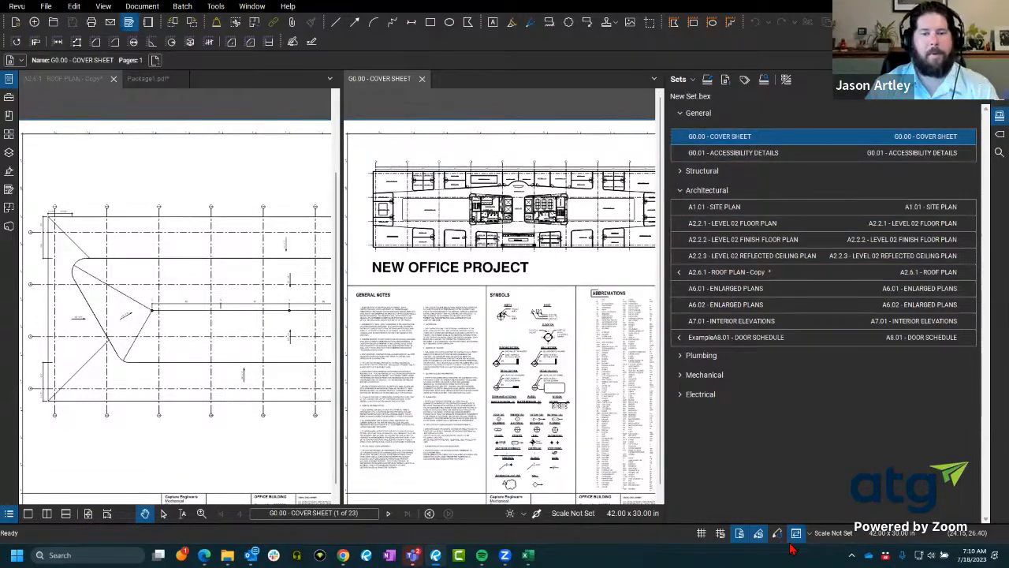
- Place the MCR LOGO.pdf stamp over the NEW OFFICE PROJECT title on the cover sheet and deselect it
click(215, 6)
mouse_move(230, 33)
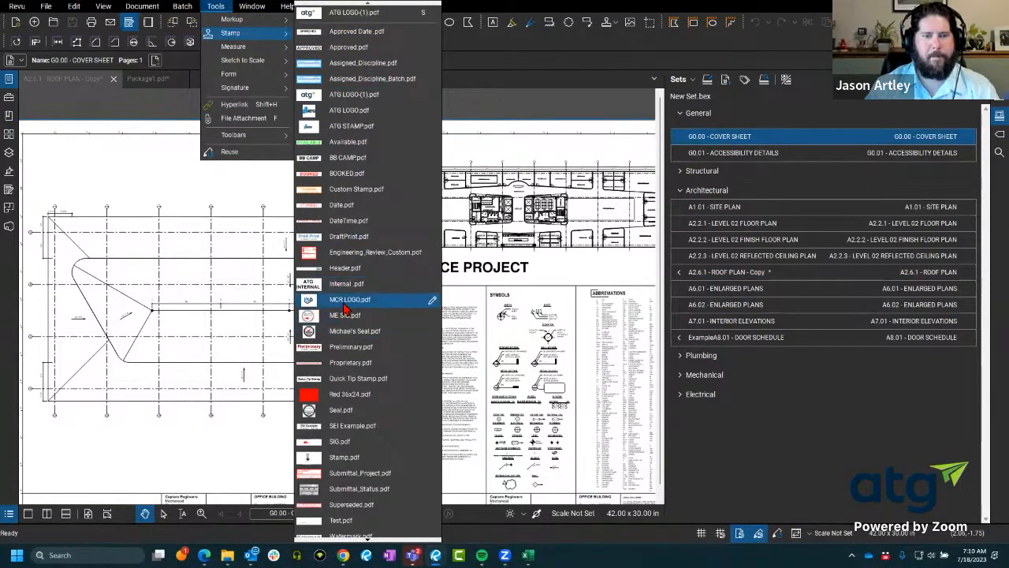
click(345, 300)
click(438, 262)
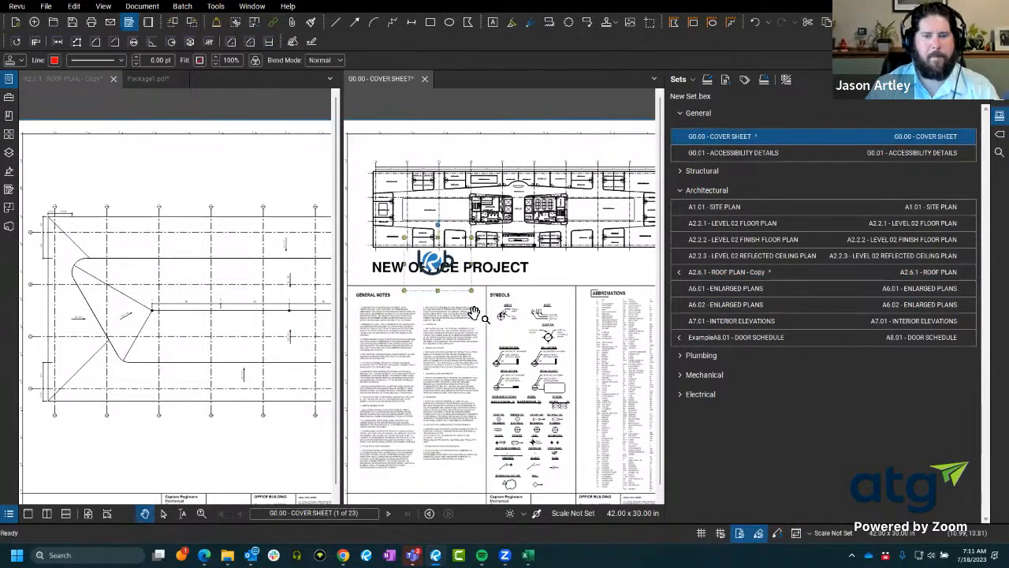
right_click(439, 267)
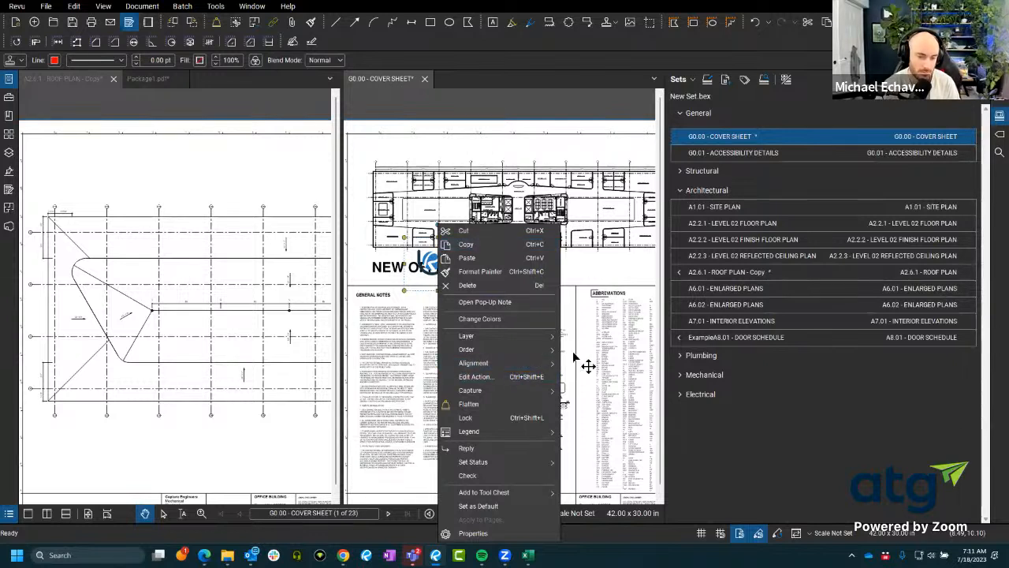
click(615, 372)
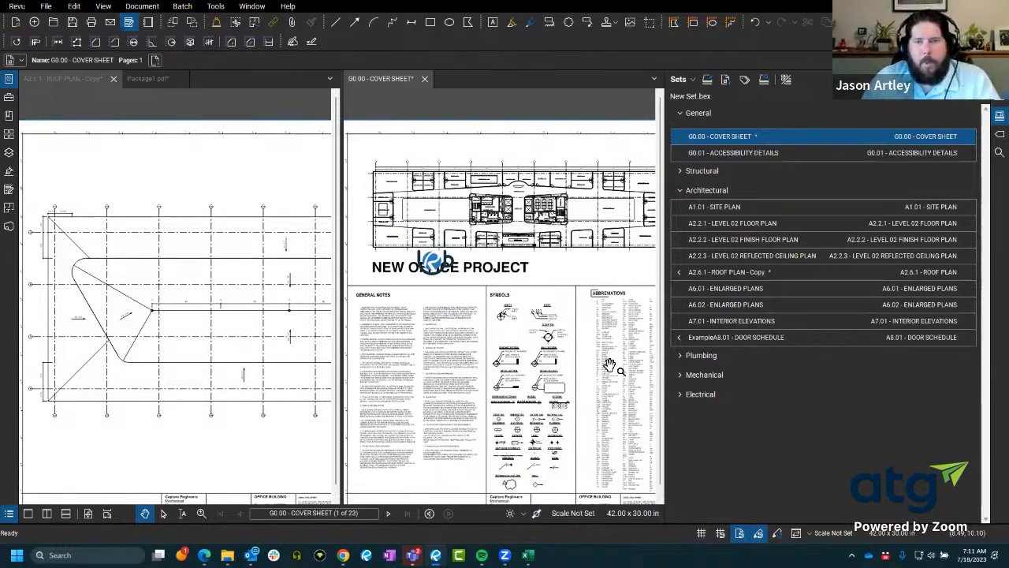
- Show the page thumbnails, examine the Apply Stamp settings and page range options for the cover sheet, and leave without applying
click(9, 135)
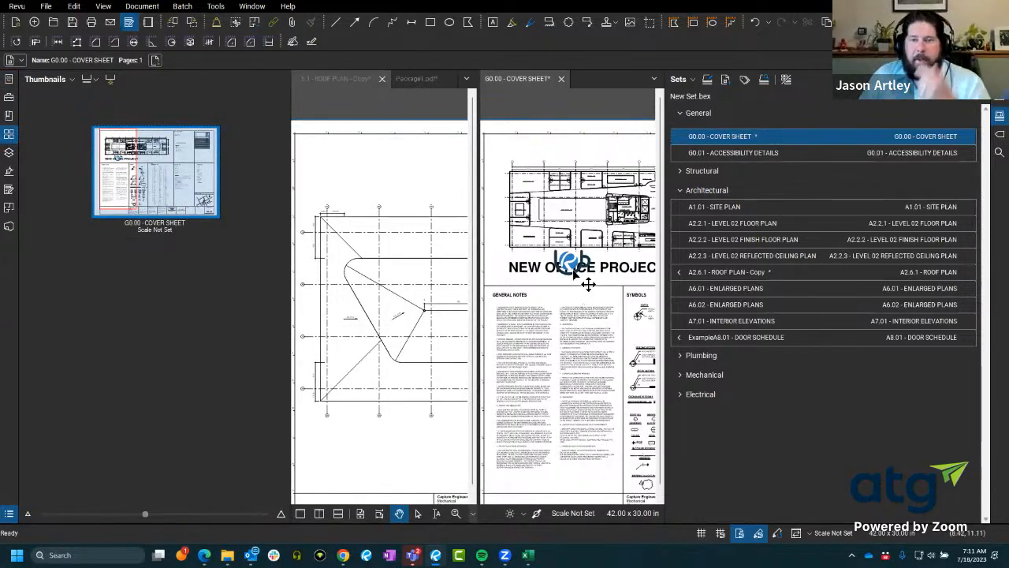
right_click(173, 171)
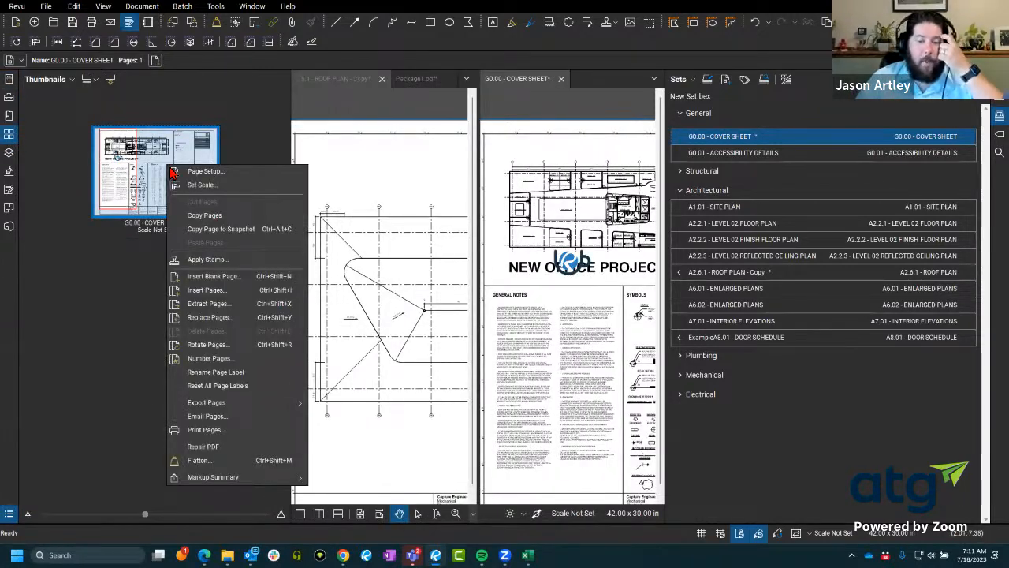
click(207, 259)
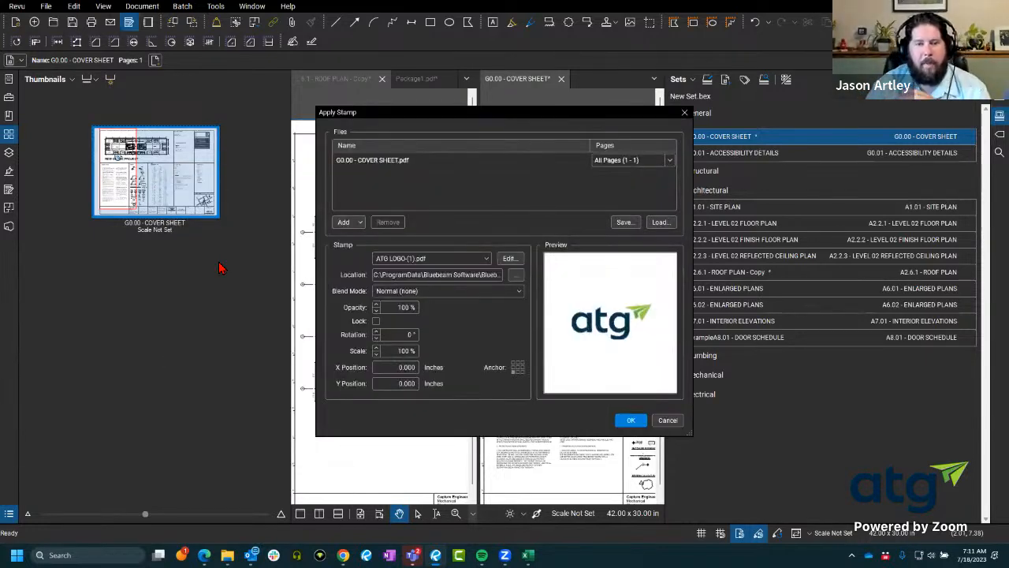
click(669, 161)
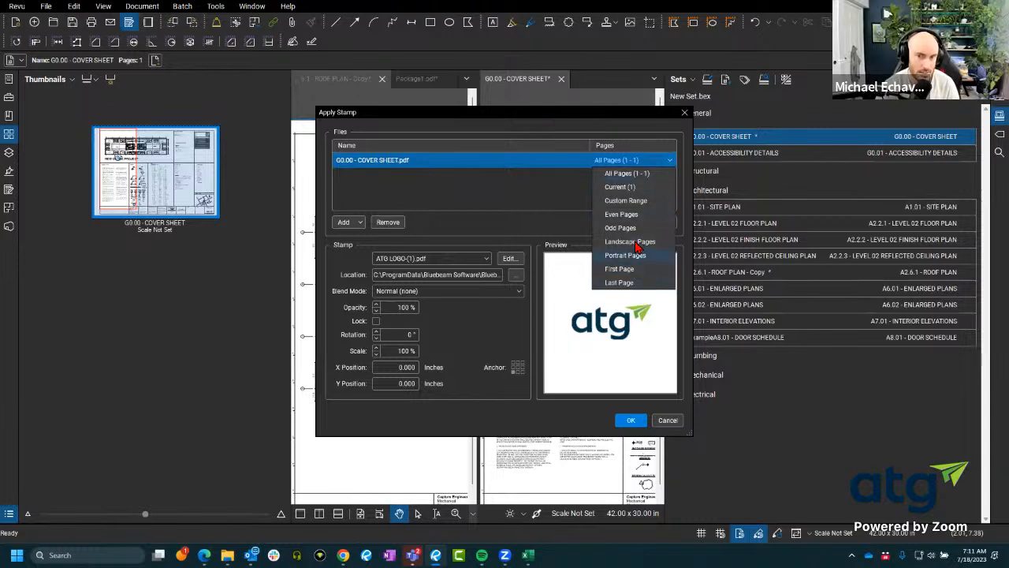
click(522, 207)
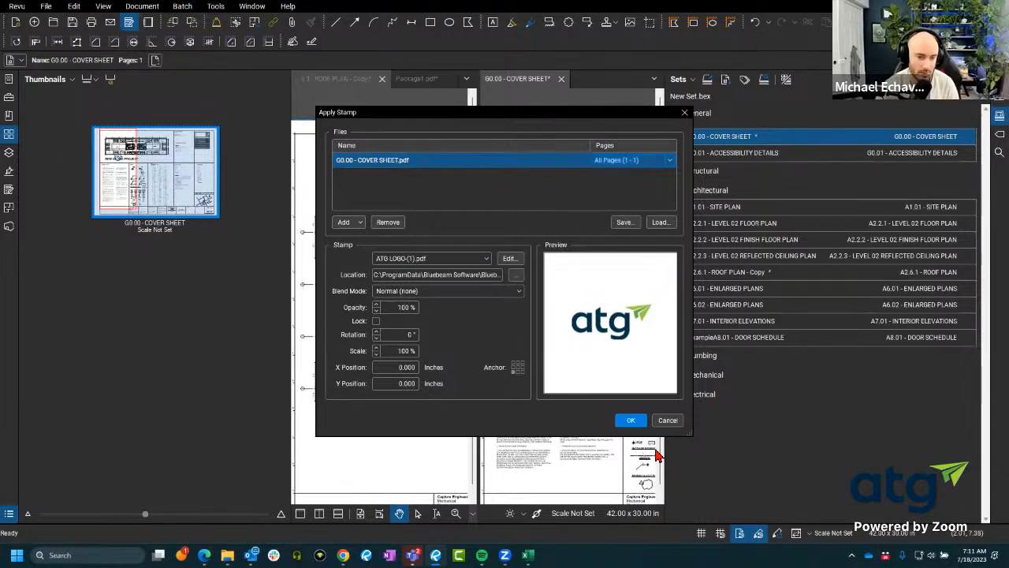
click(668, 420)
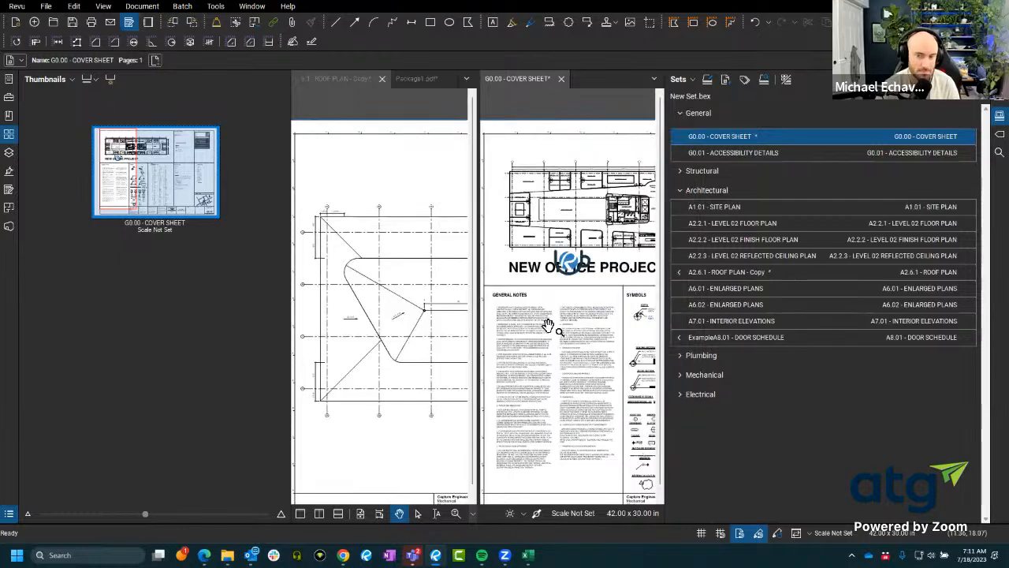
- Export the set's drawing log again with all columns, as PDF (.pdf) with Add Drawing Log to Set enabled
scroll(556, 297, down, 2)
scroll(556, 296, up, 2)
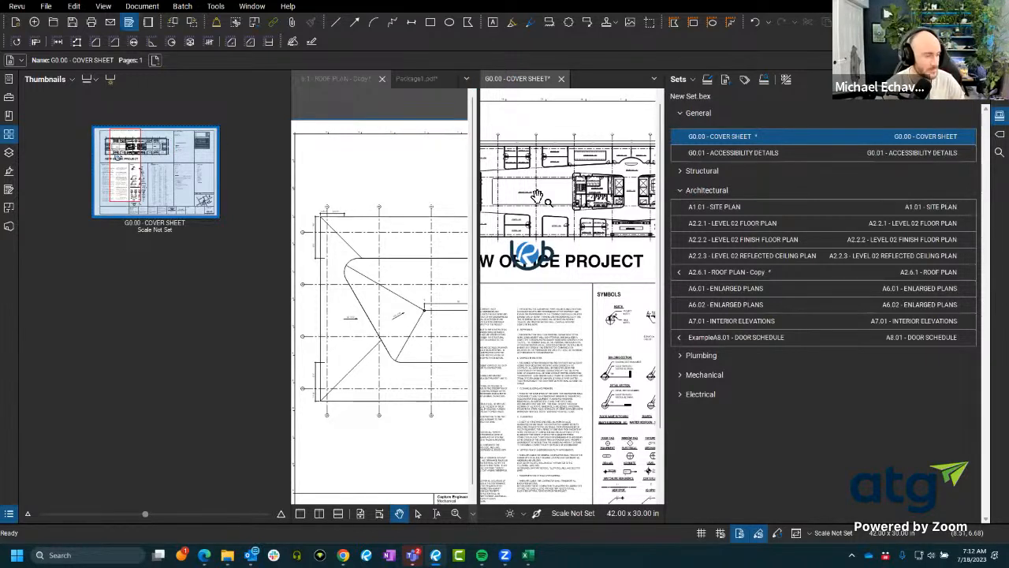
click(683, 80)
mouse_move(731, 213)
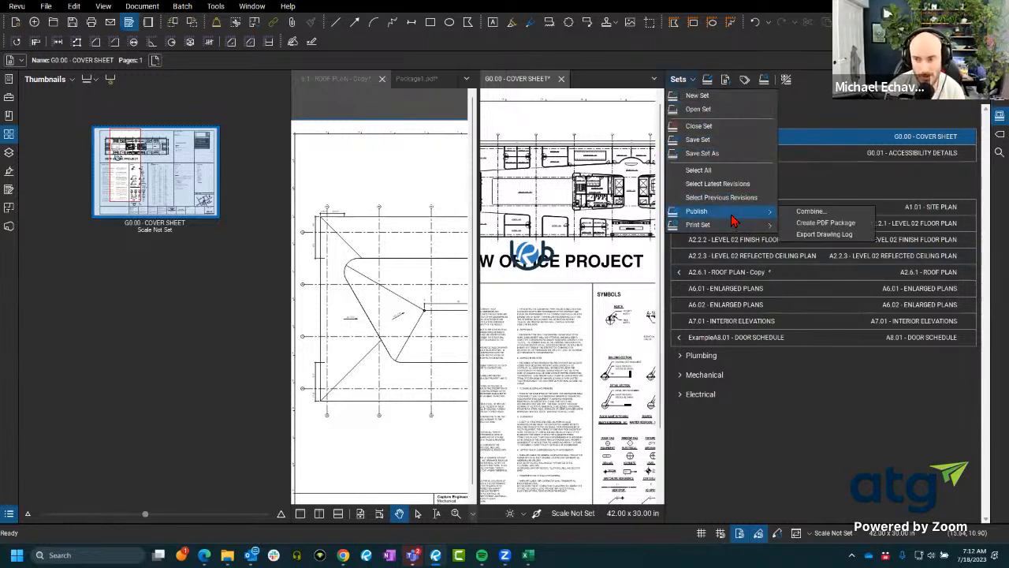
click(823, 234)
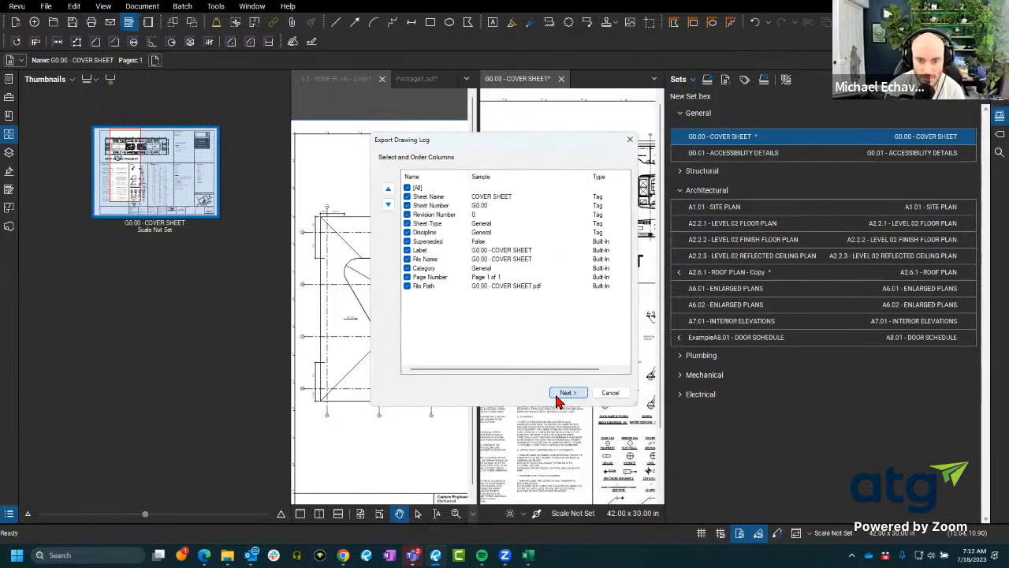
click(557, 395)
click(426, 180)
click(442, 196)
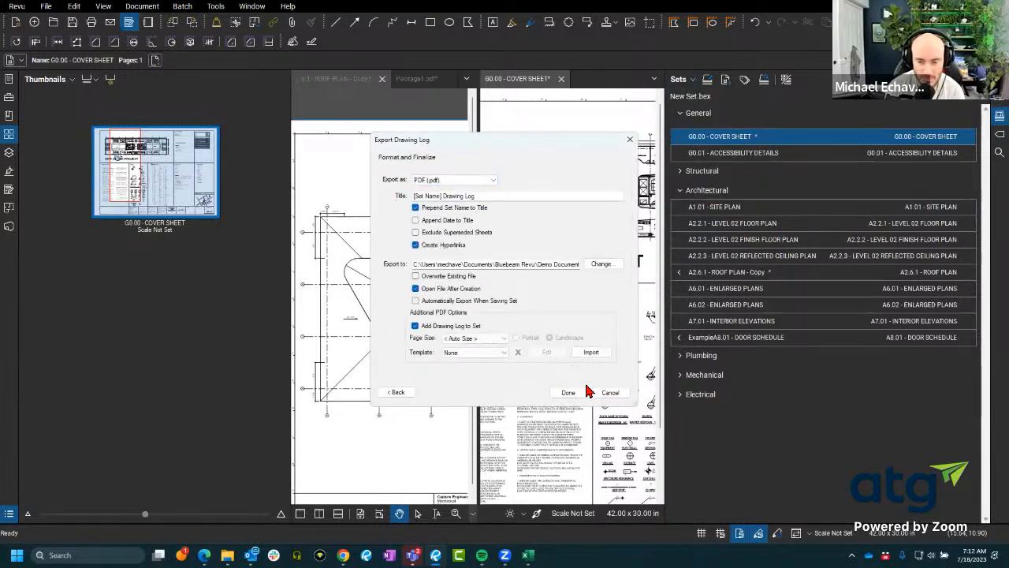
click(570, 394)
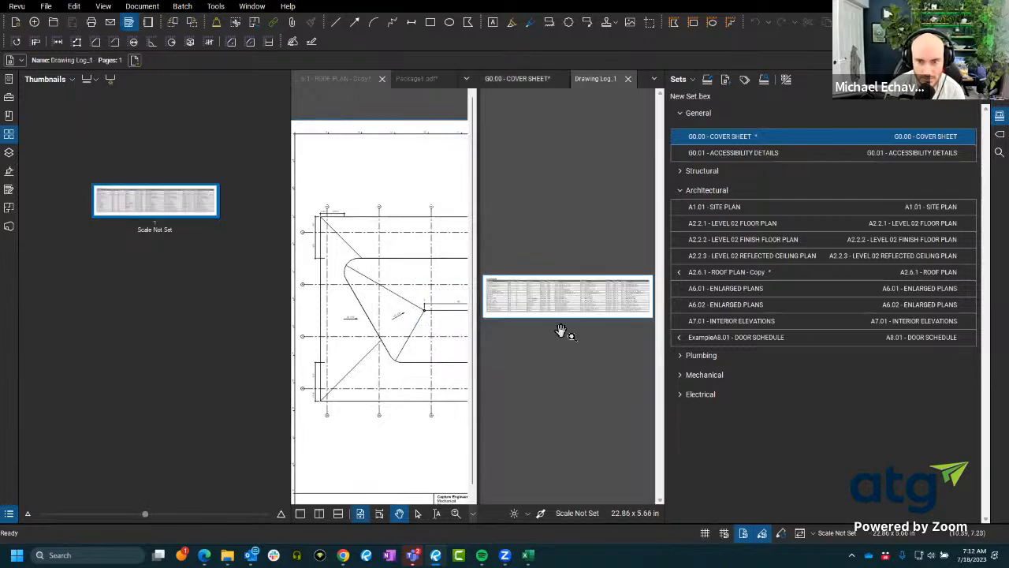
- Hide the page thumbnails and examine the exported PDF drawing log
click(8, 513)
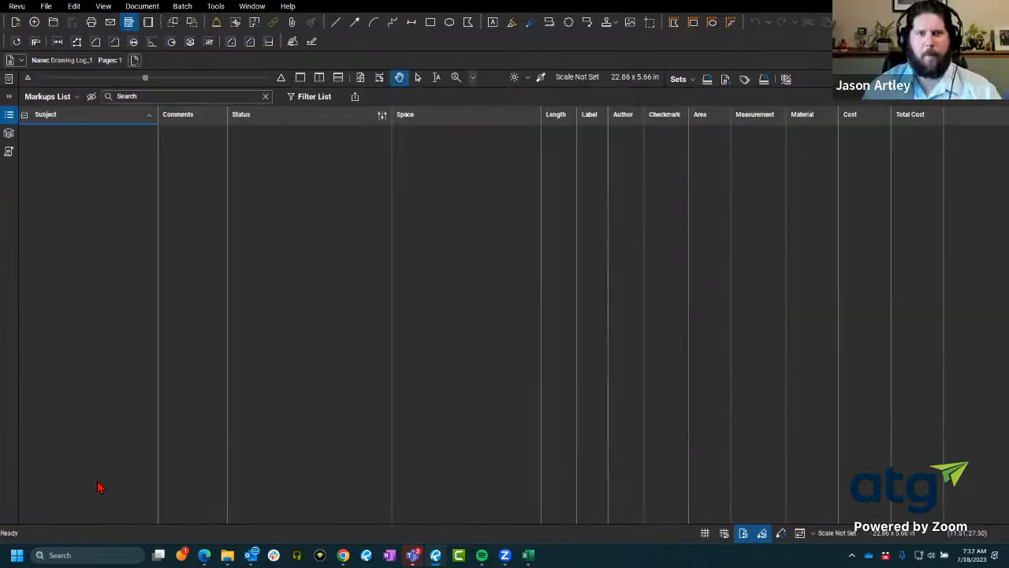
click(8, 116)
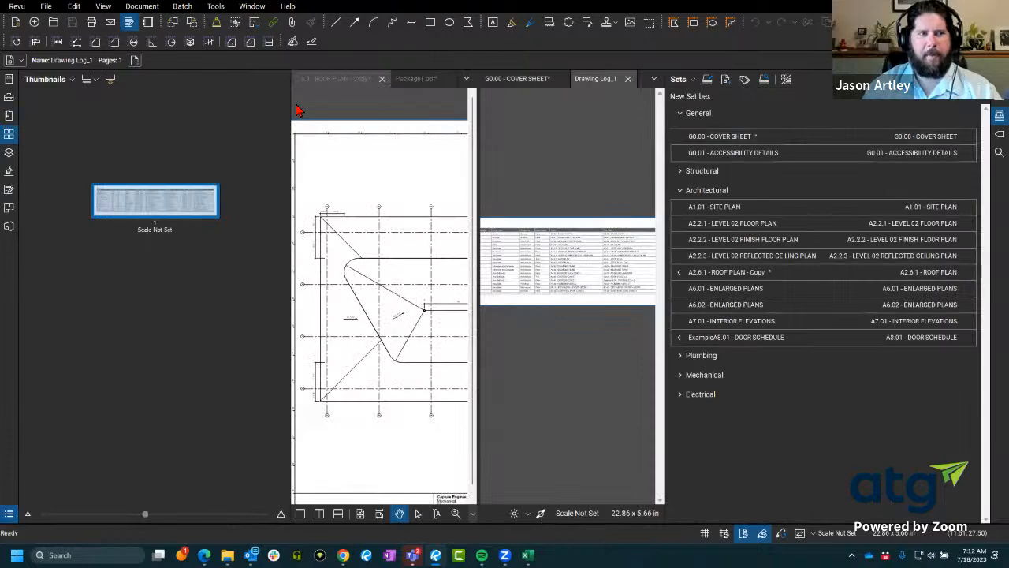
click(8, 136)
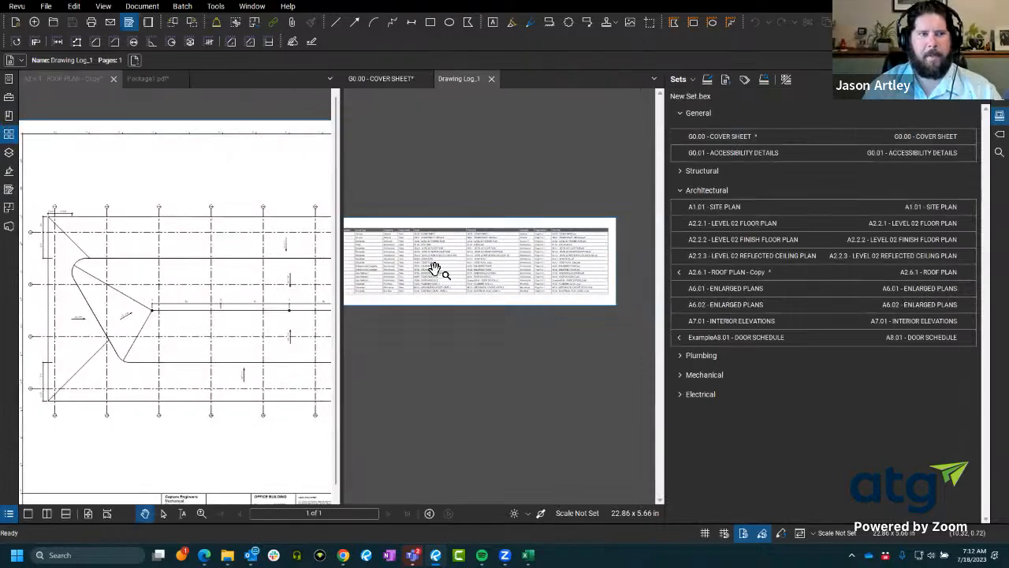
scroll(438, 274, up, 2)
- Close the A2.6.1 - ROOF PLAN - Copy document without saving its changes
click(114, 79)
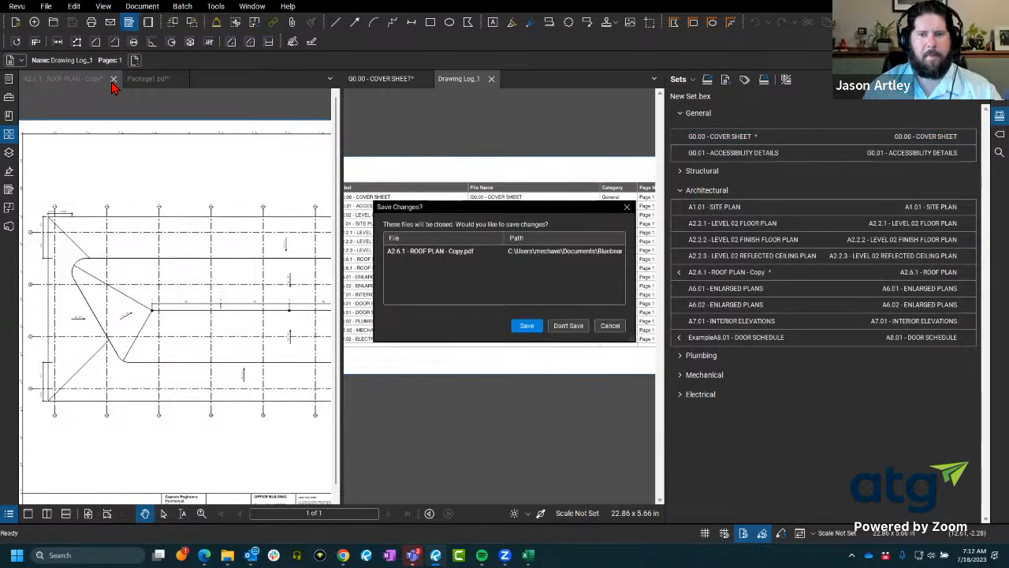
click(568, 326)
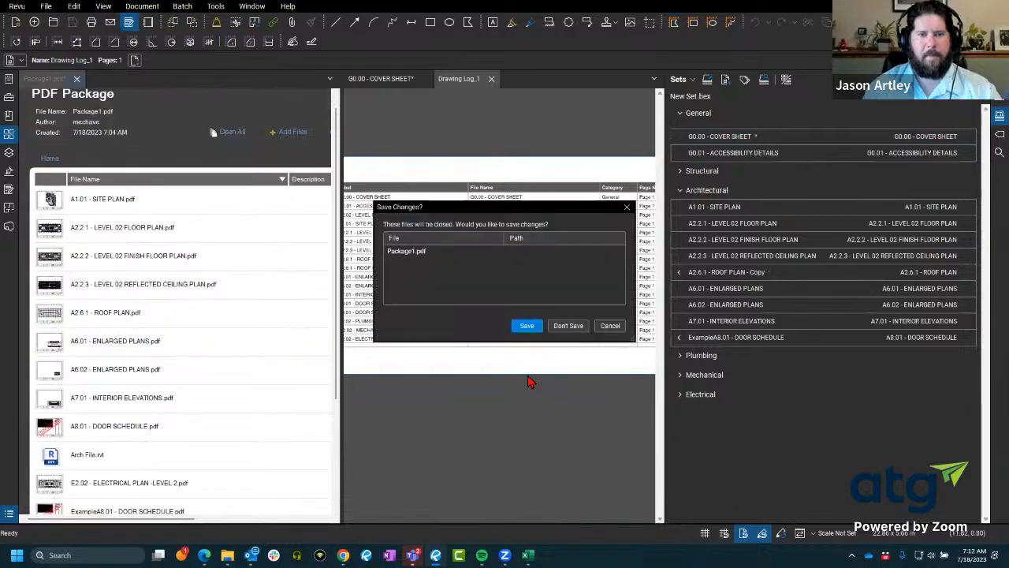
- Close Package1.pdf without saving its changes and examine the sheet list in the exported PDF drawing log
click(560, 326)
scroll(395, 329, up, 3)
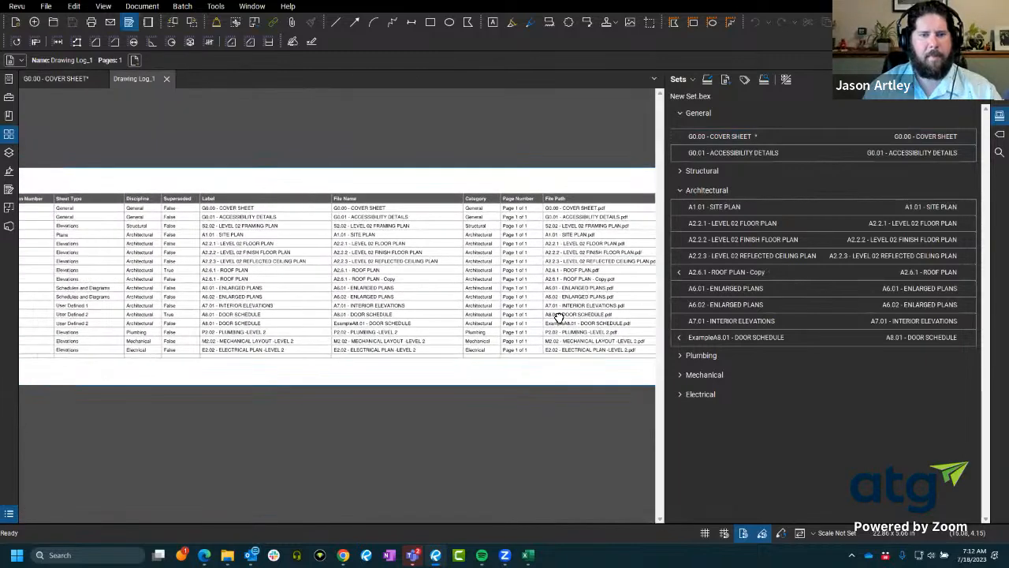
scroll(289, 250, up, 3)
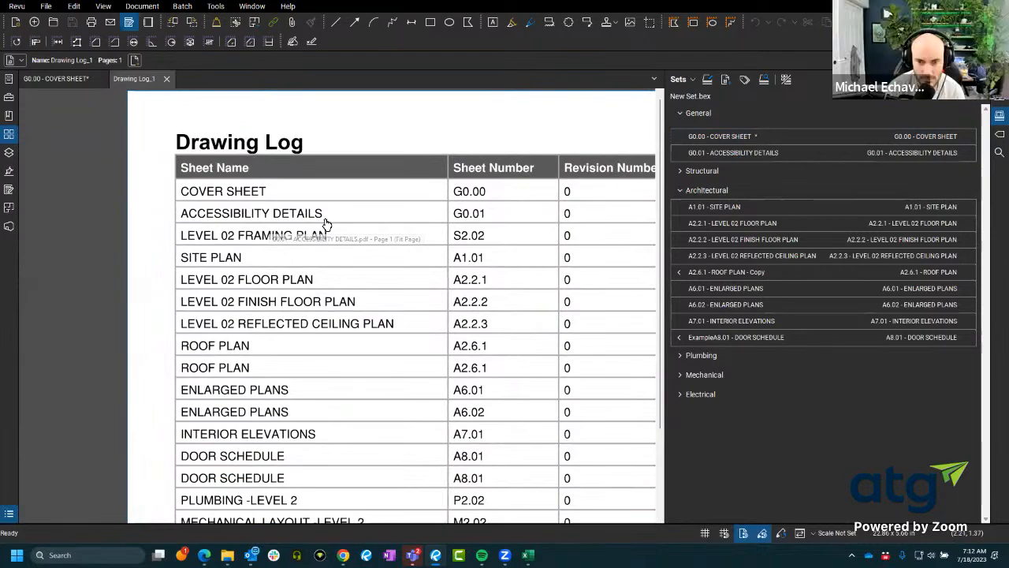
scroll(304, 371, down, 5)
scroll(153, 387, up, 2)
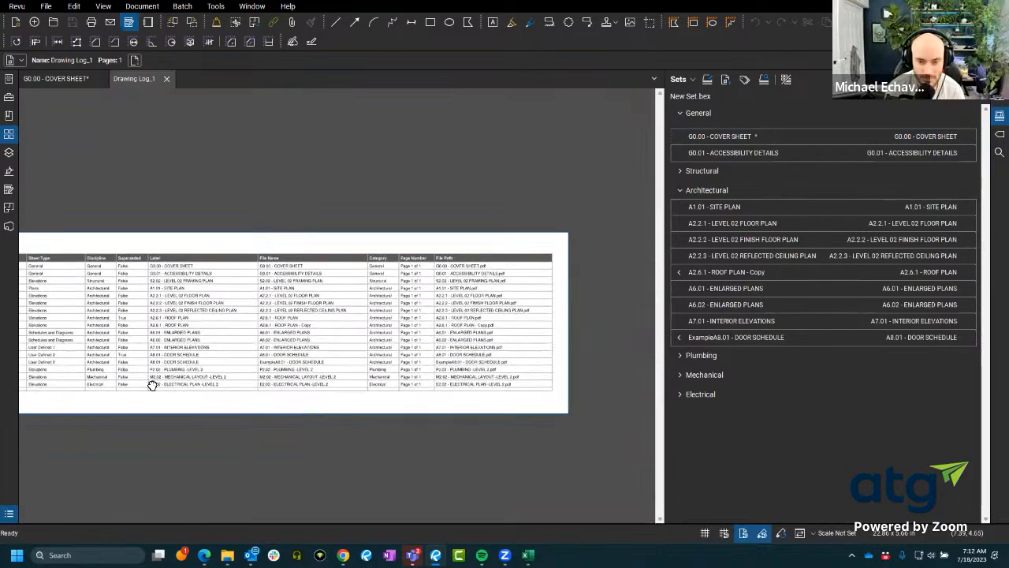
scroll(206, 354, up, 2)
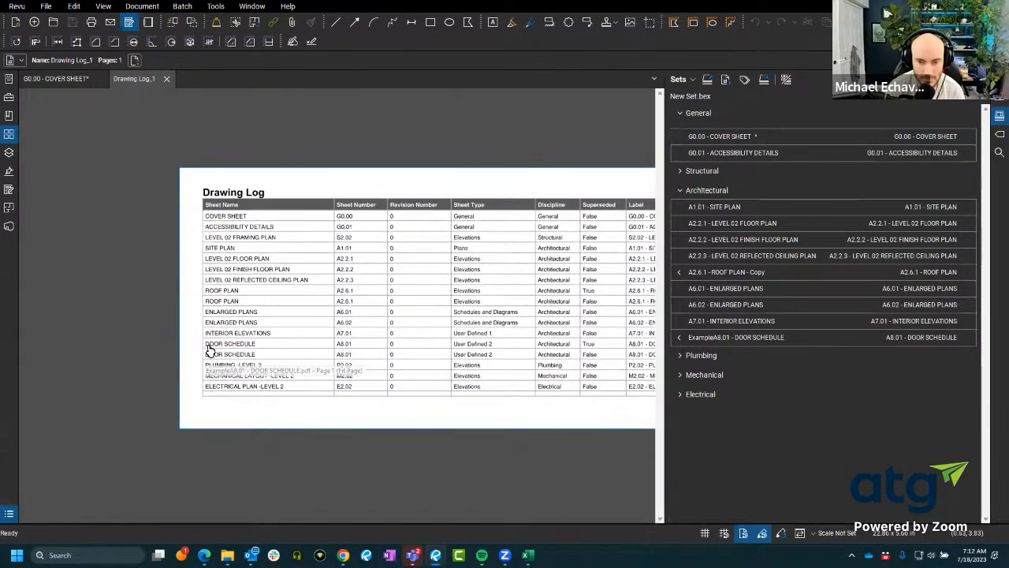
- Follow the drawing log's LEVEL 02 FLOOR PLAN link, return to the log, and examine its remaining columns through File Path
click(228, 259)
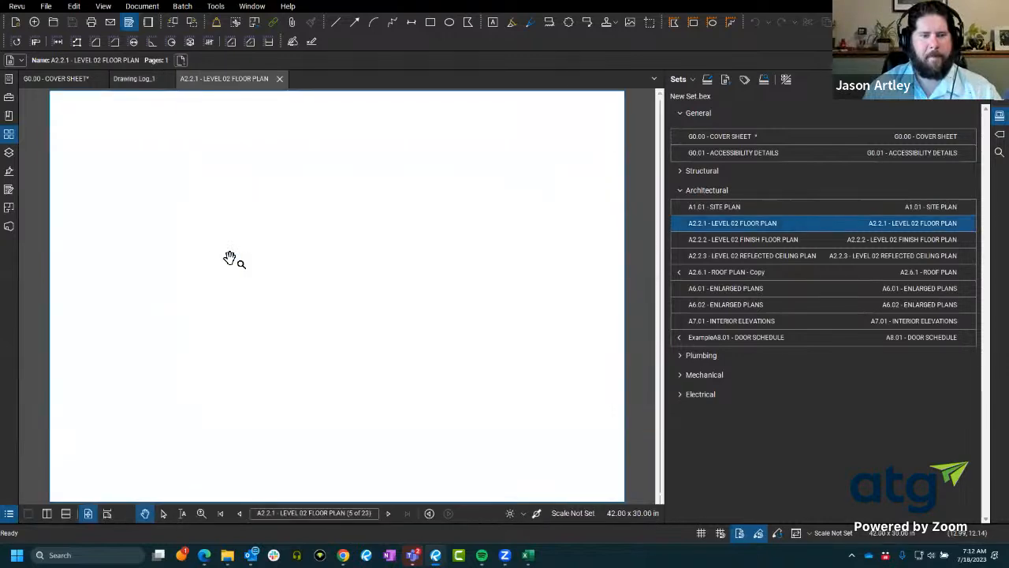
click(129, 79)
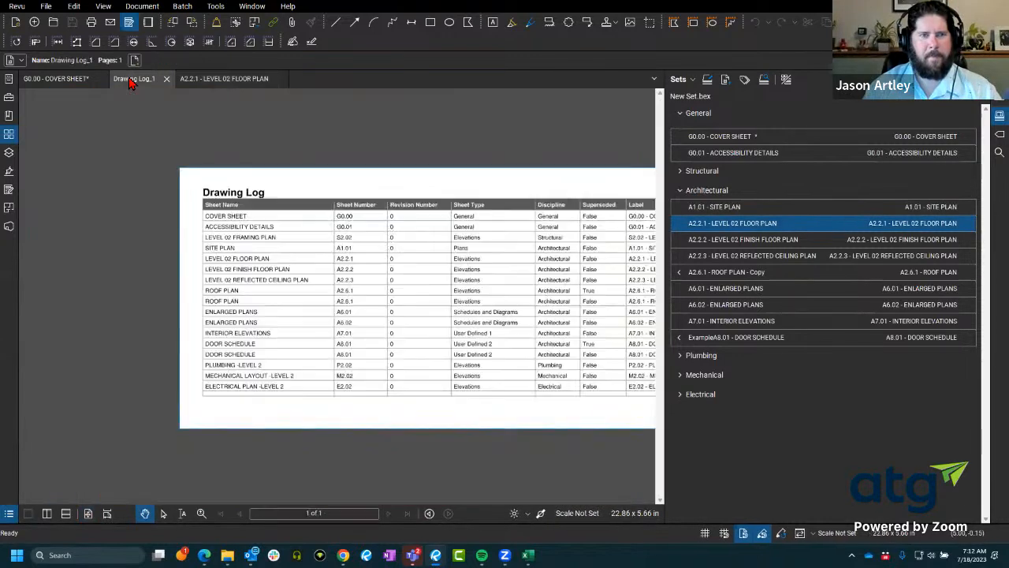
drag(581, 320, 310, 307)
drag(534, 331, 207, 334)
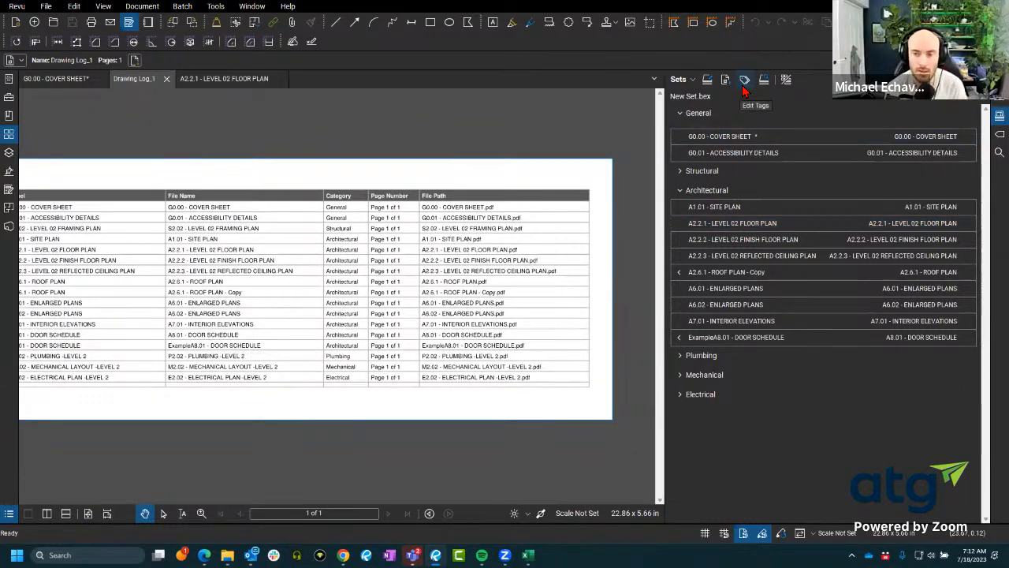
- Review the set's print options and save a copy of the set as MCR SET in the Creating Sets folder
click(686, 80)
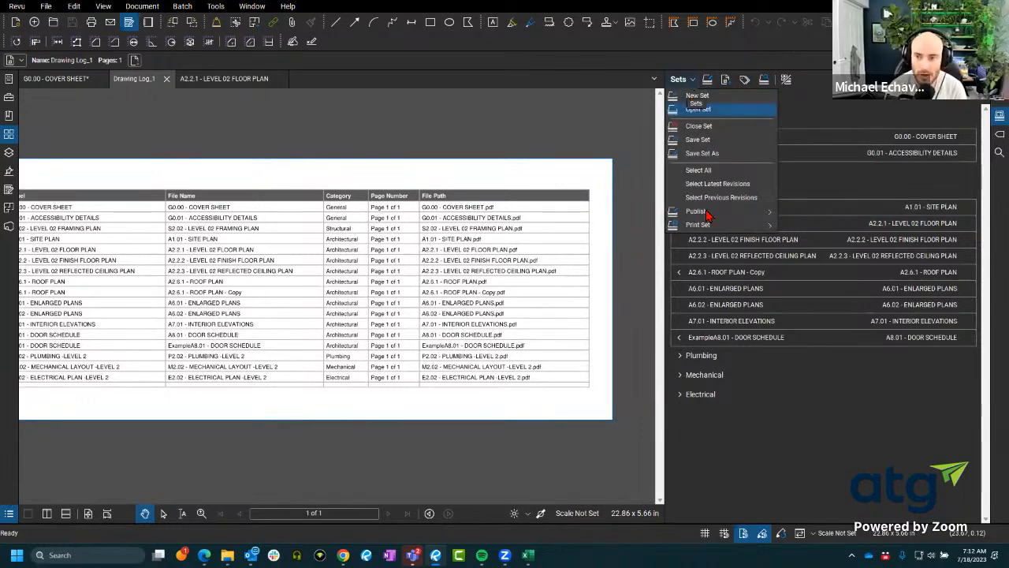
mouse_move(703, 231)
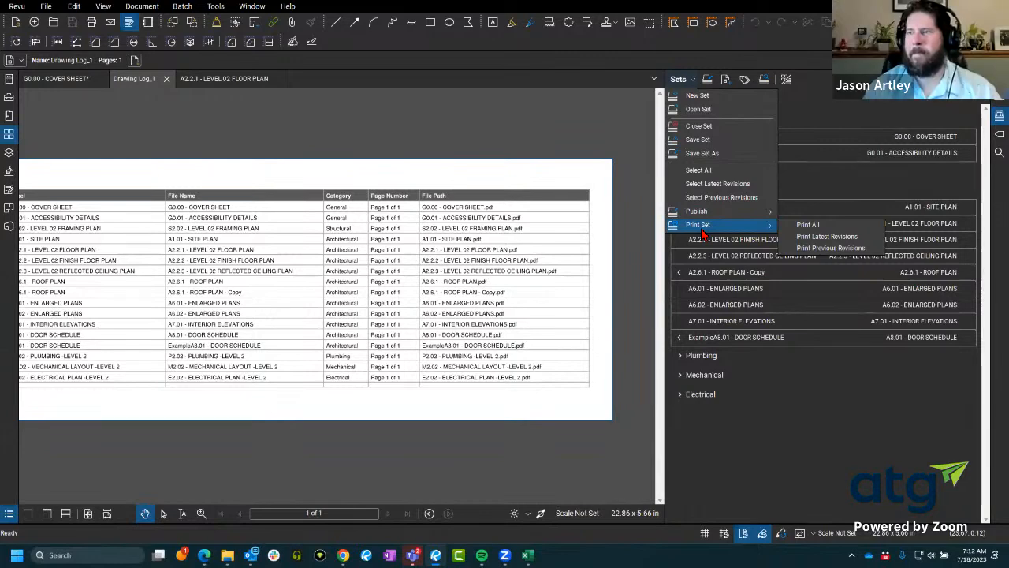
click(713, 151)
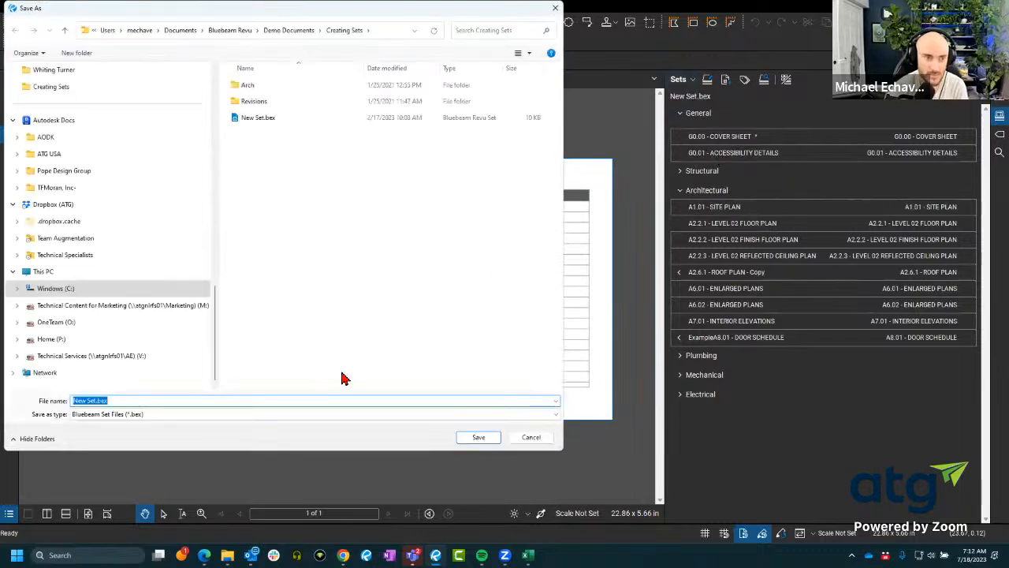
text(MCR SW)
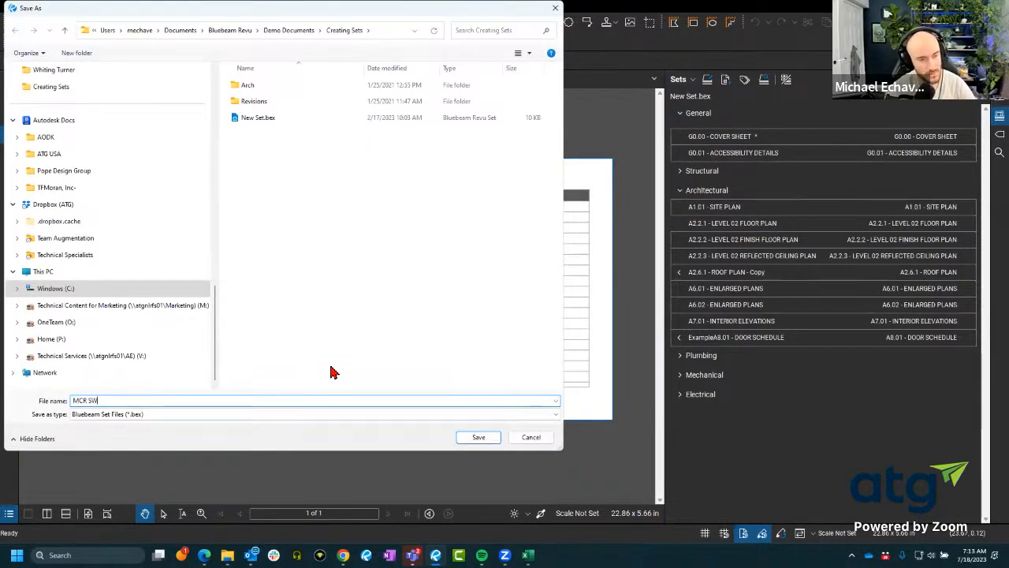
key(BackSpace)
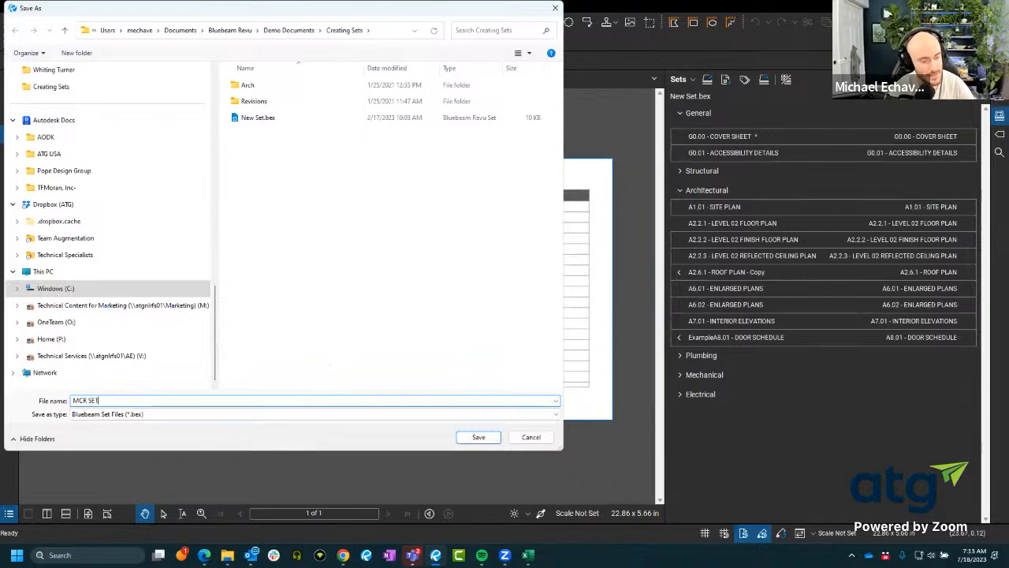
click(463, 441)
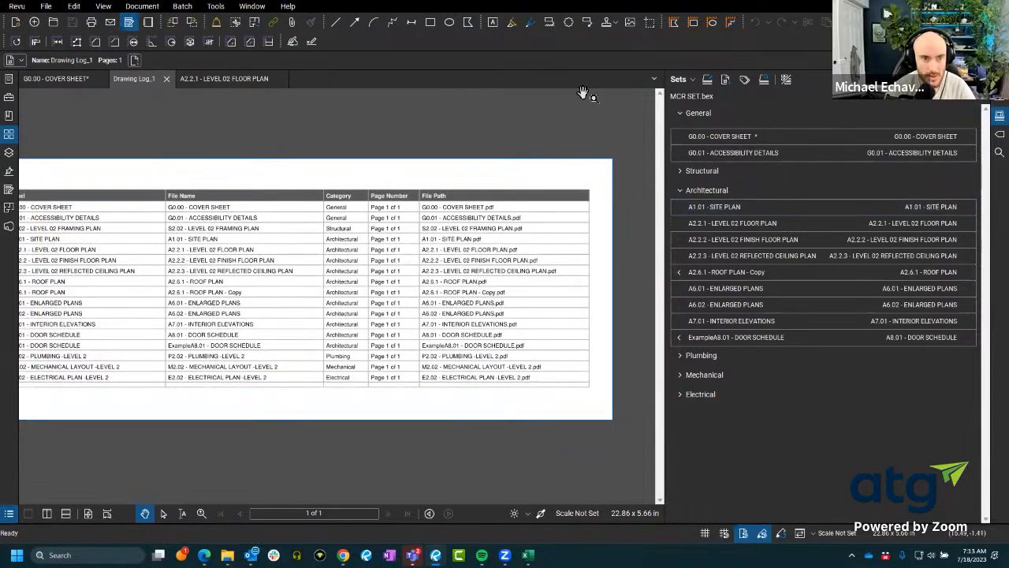
- Close the set, the A2.2.1 floor plan and the drawing log, and close the cover sheet without saving
click(686, 79)
click(684, 144)
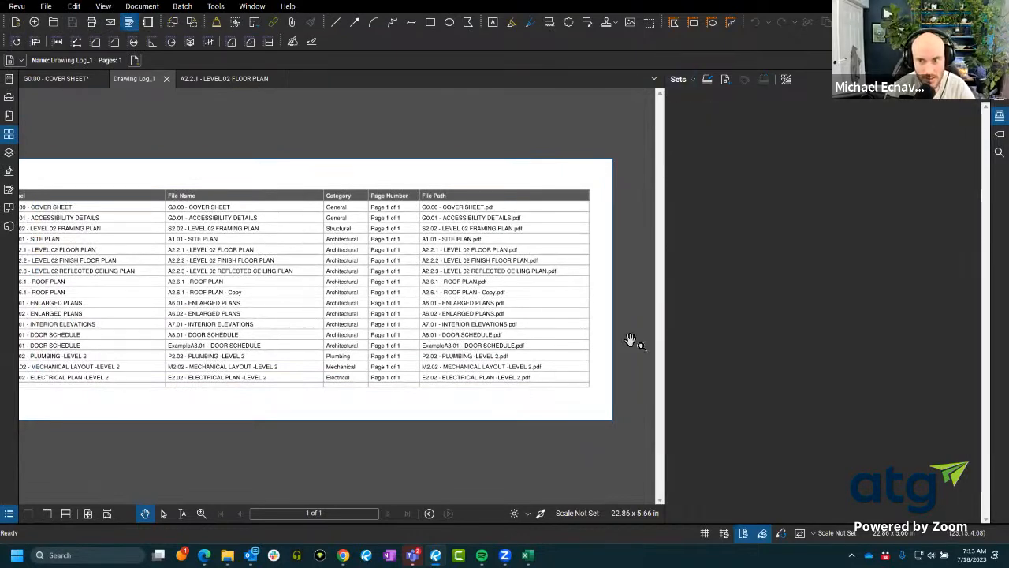
click(278, 79)
click(167, 78)
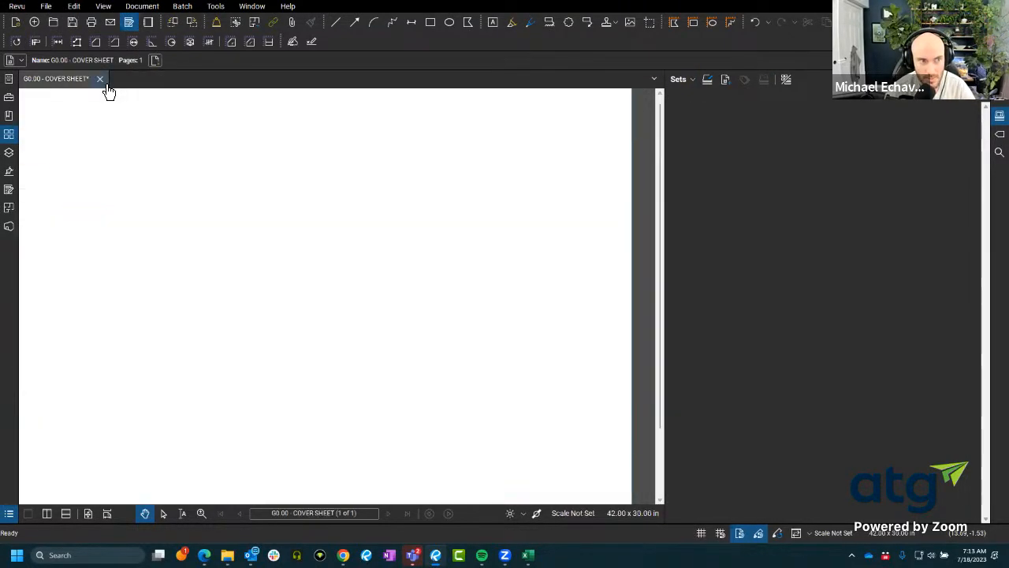
click(99, 79)
click(569, 326)
- Reopen the MCR SET.bex set from the Creating Sets folder in File Explorer, accepting the notice about Sets
click(46, 7)
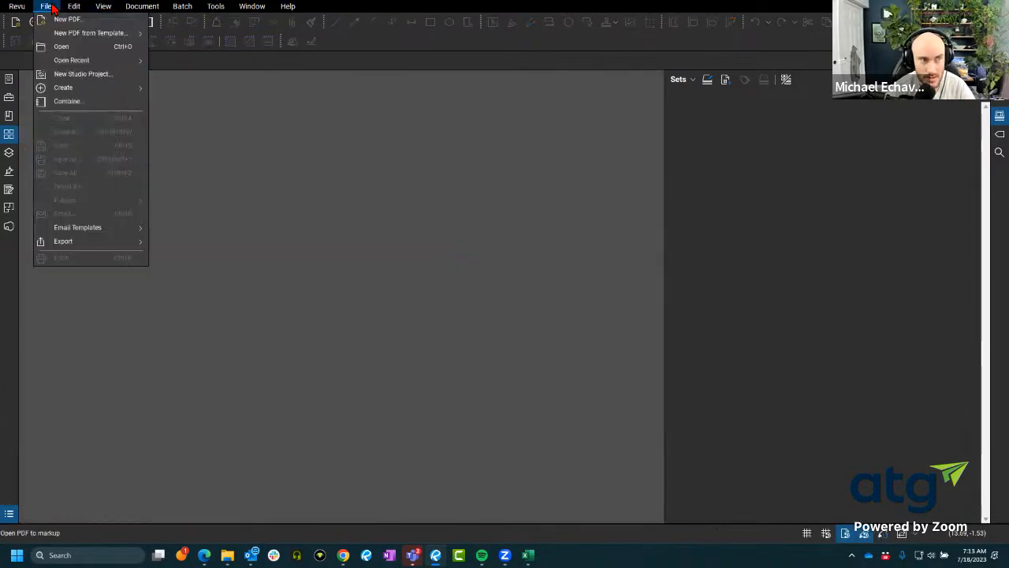
click(389, 195)
click(227, 555)
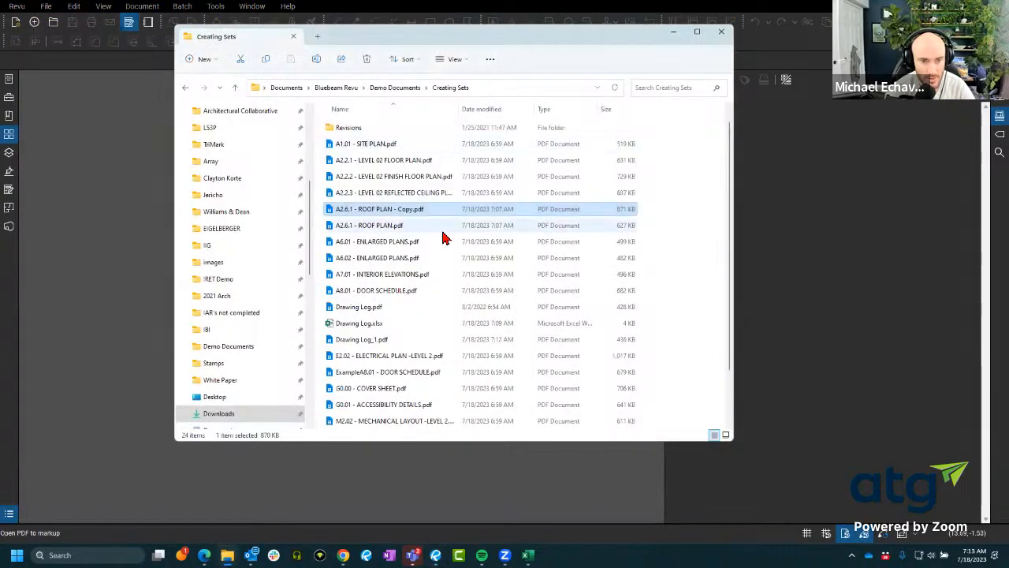
scroll(469, 260, down, 2)
double_click(354, 373)
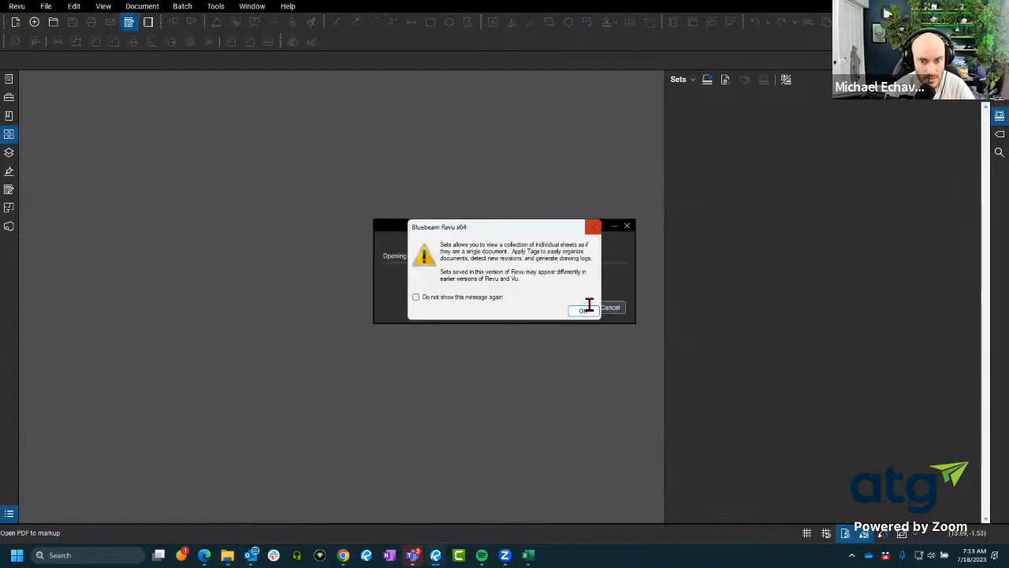
click(581, 309)
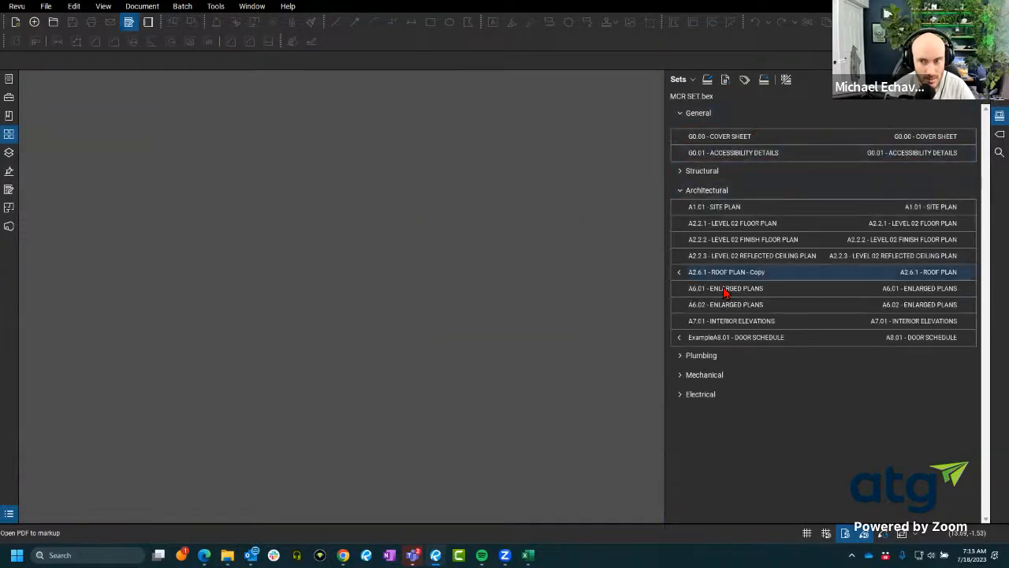
- Look at the available commands for G0.00 - COVER SHEET and collapse the General category of the set
mouse_move(720, 136)
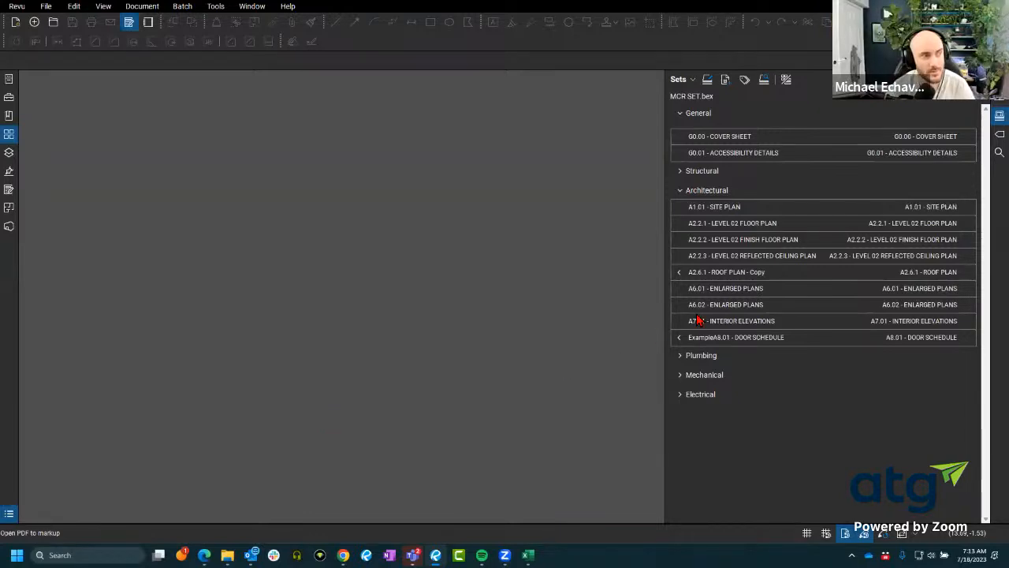
right_click(725, 140)
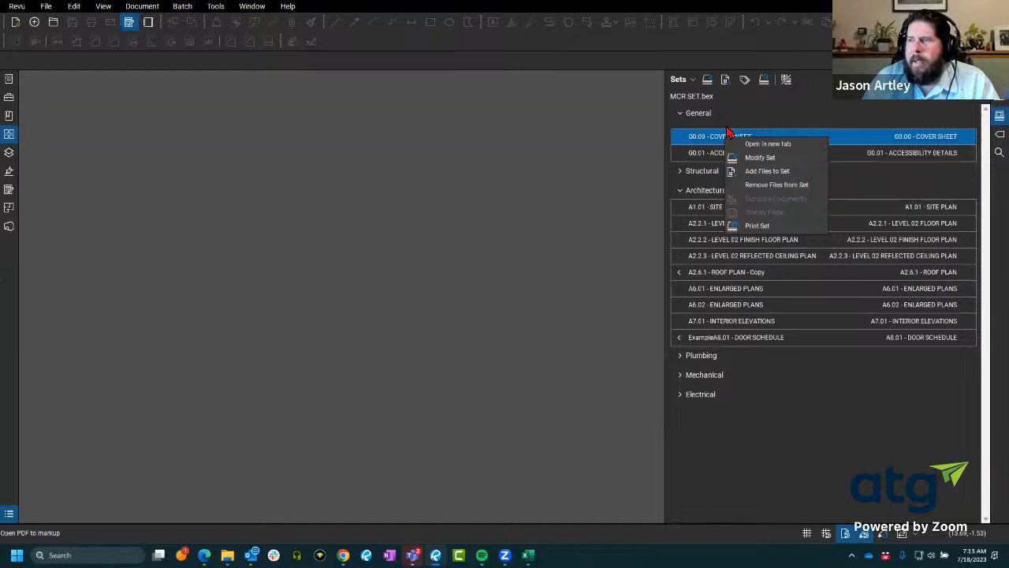
click(737, 113)
click(737, 113)
- Examine the PDFs in the Creating Sets folder offered by Add Files to Set, and leave without adding any
click(727, 83)
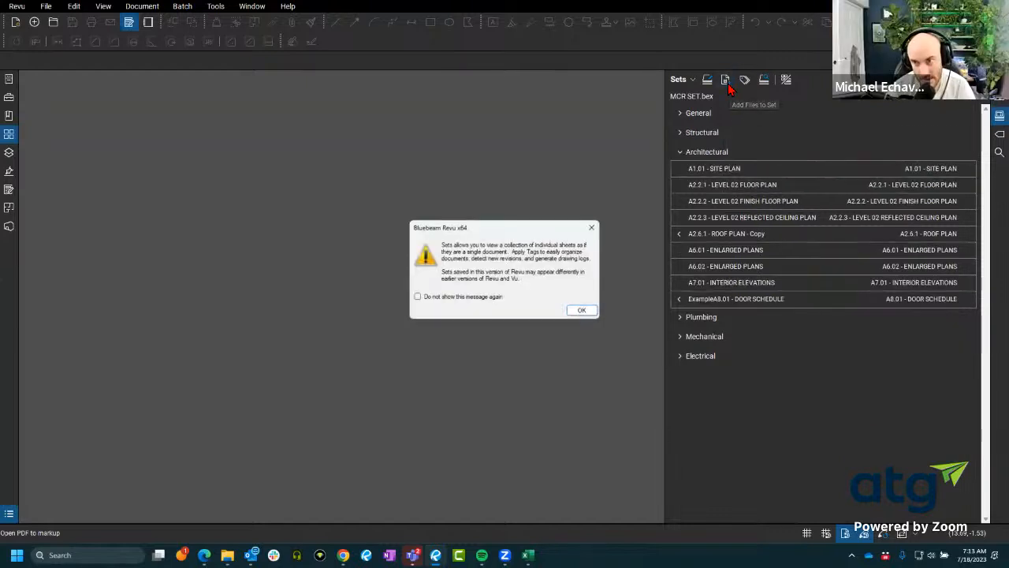
click(582, 309)
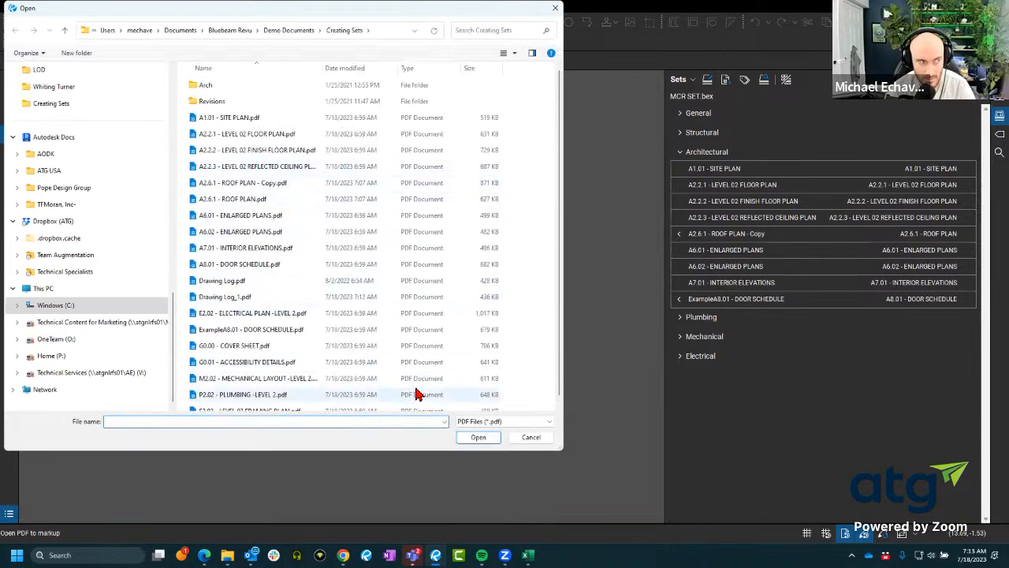
click(544, 444)
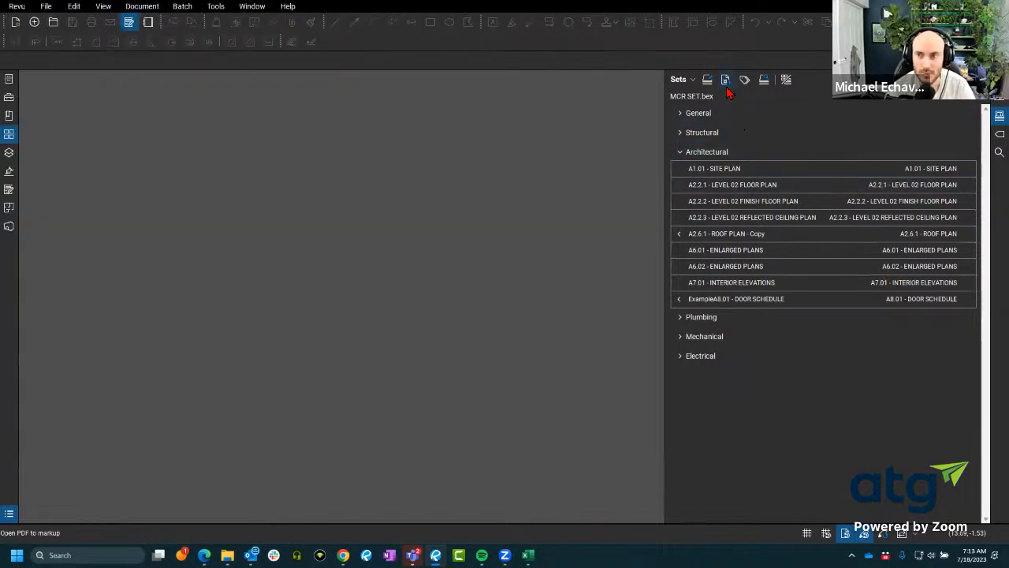
click(726, 85)
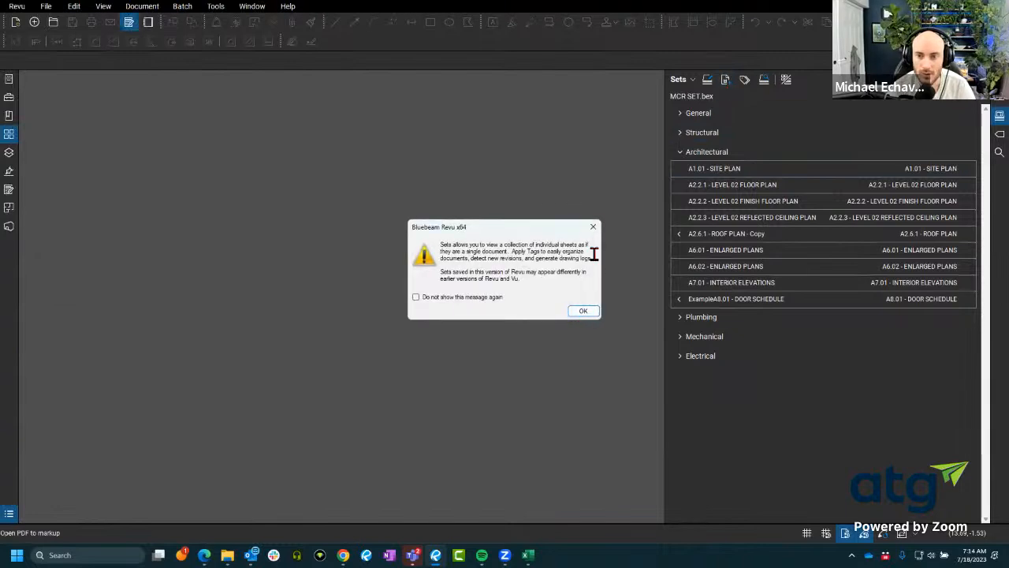
click(583, 311)
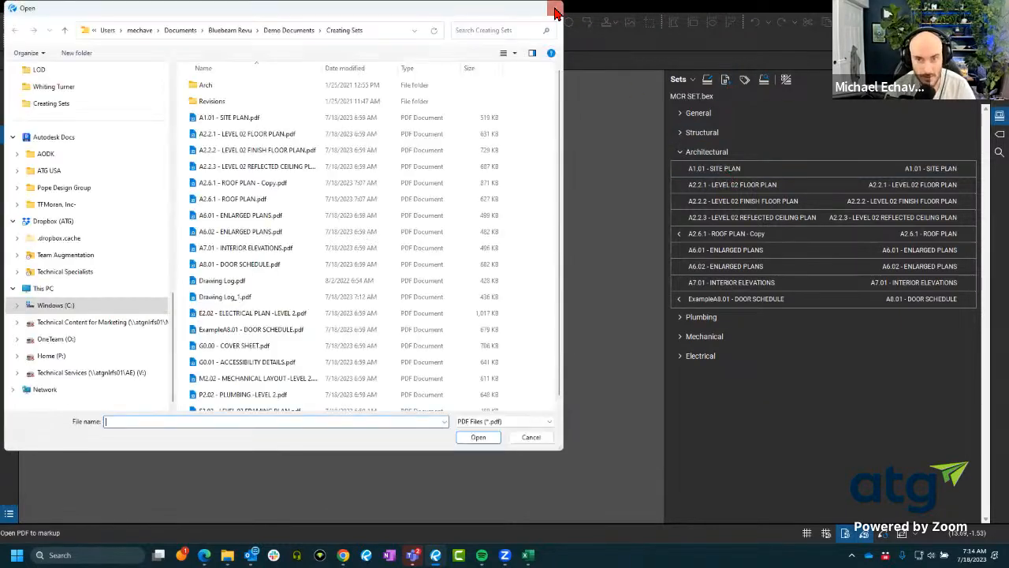
key(Escape)
- Examine the commands available for A1.01 - SITE PLAN and for a selection with A2.2.1, expanding the Mechanical category
right_click(728, 174)
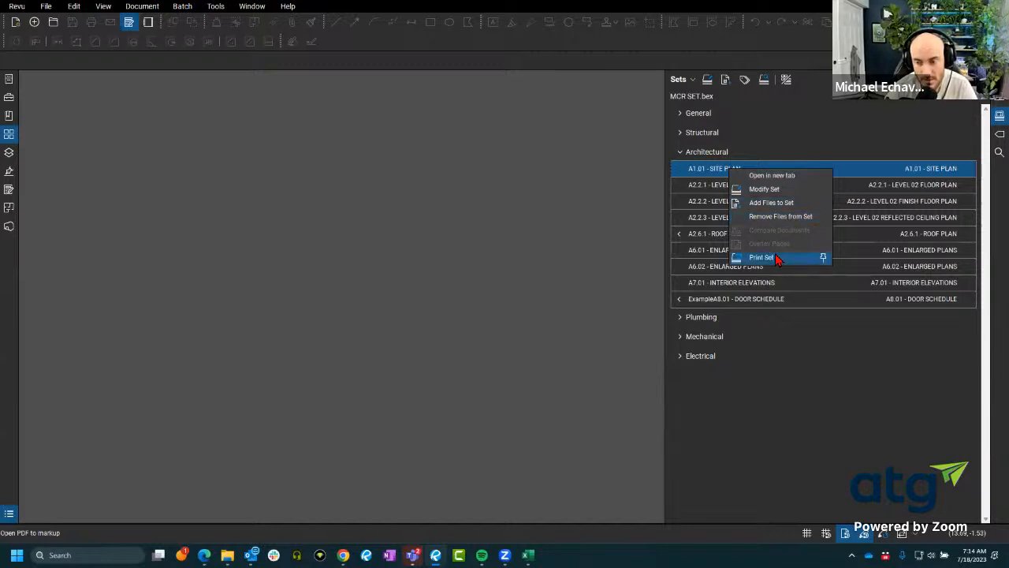
click(820, 339)
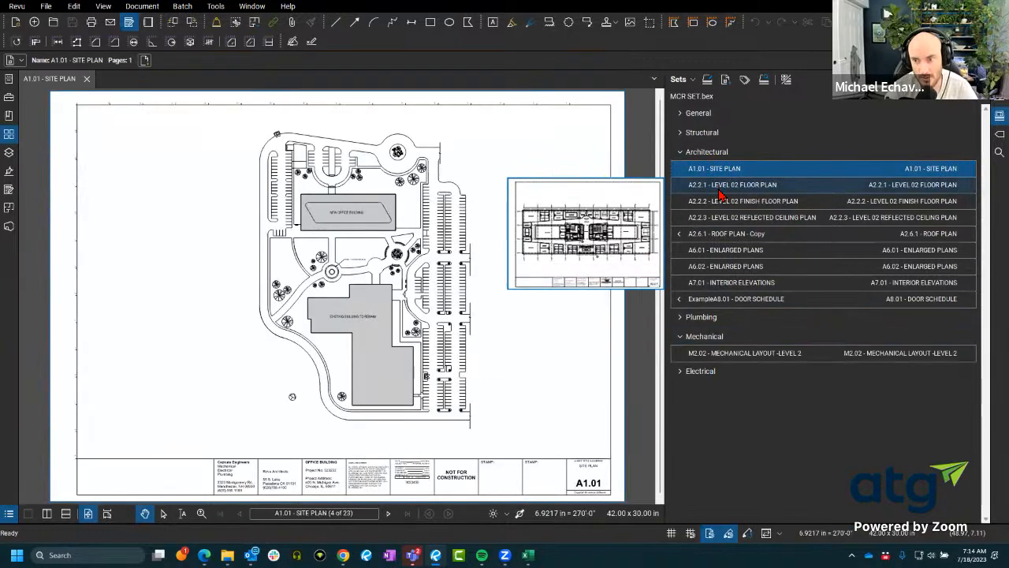
right_click(721, 188)
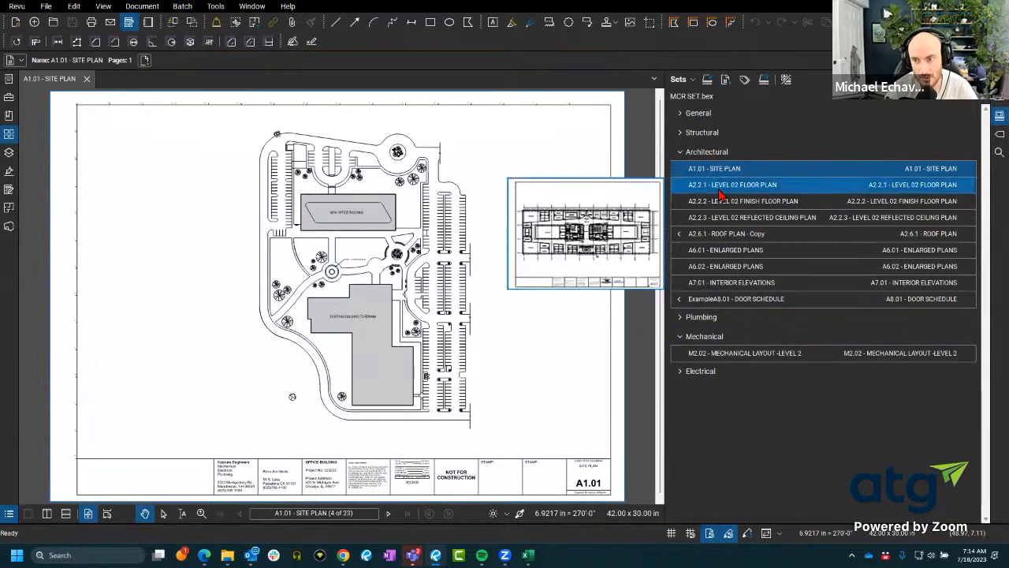
click(791, 411)
ctrl+click(732, 194)
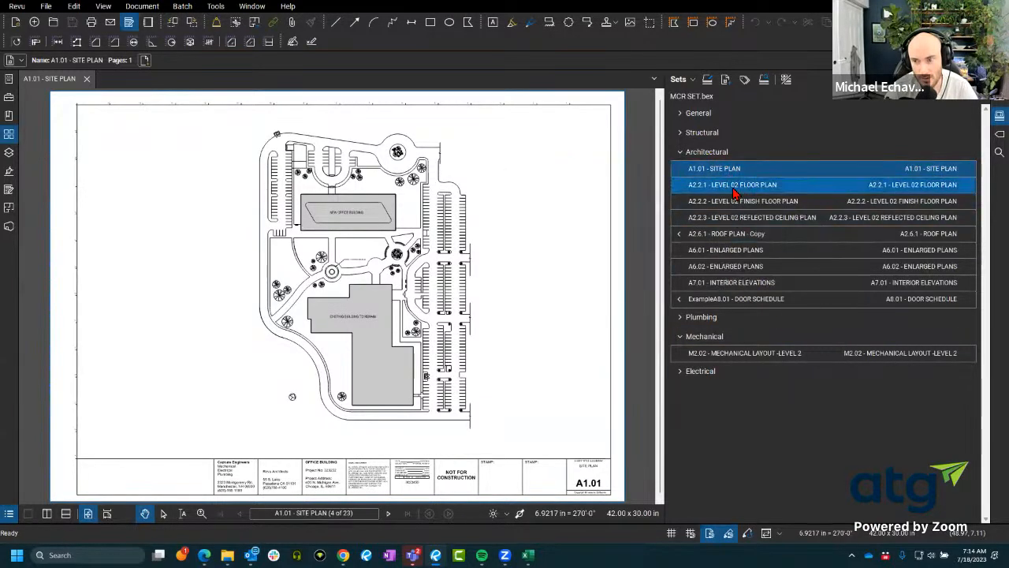
right_click(732, 193)
click(771, 287)
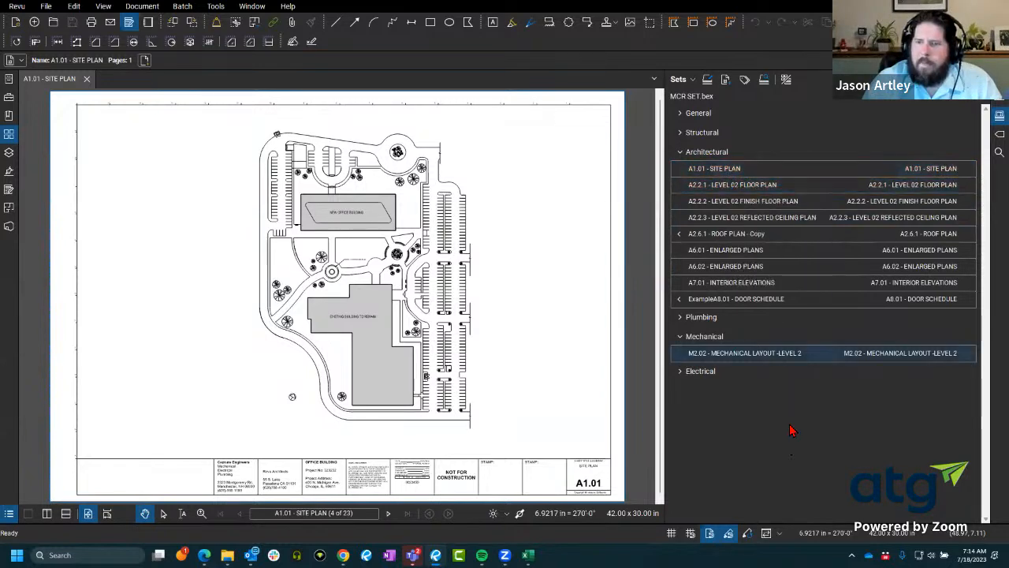
- View A2.2.2 - LEVEL 02 FINISH FLOOR PLAN, M2.02 - MECHANICAL LAYOUT -LEVEL 2 and the revised A2.6.1 roof plan from the set
click(753, 204)
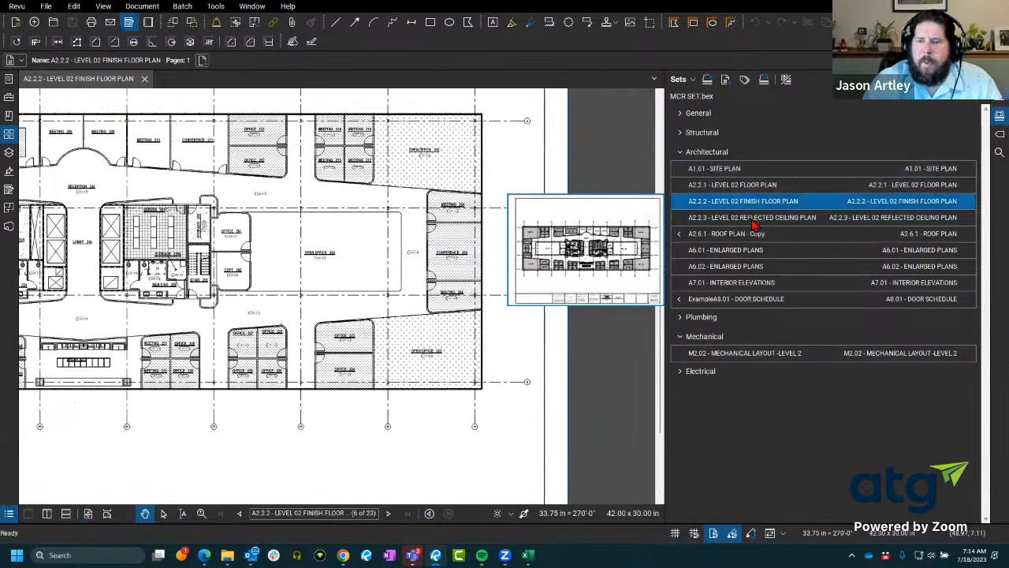
click(762, 355)
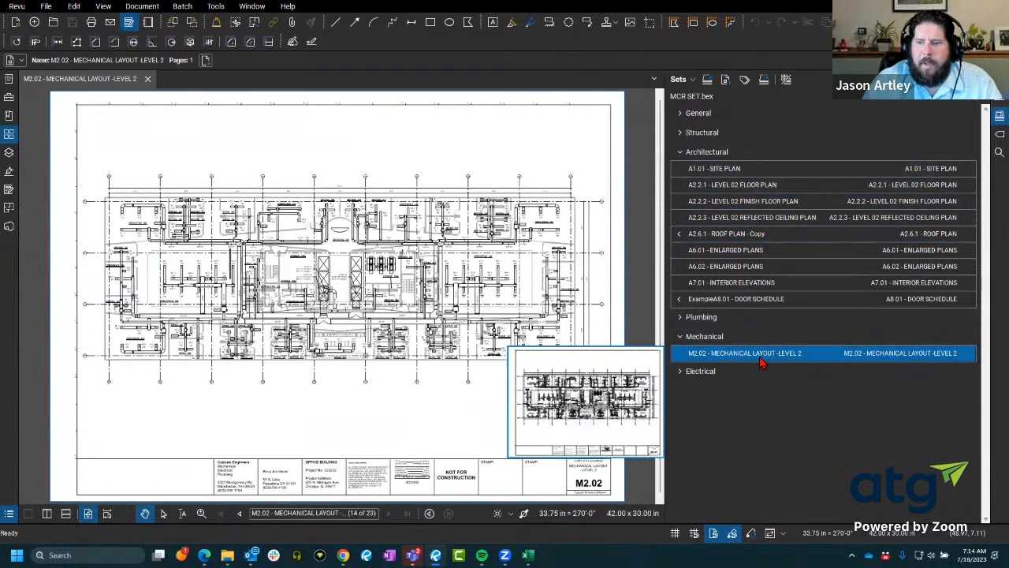
click(710, 236)
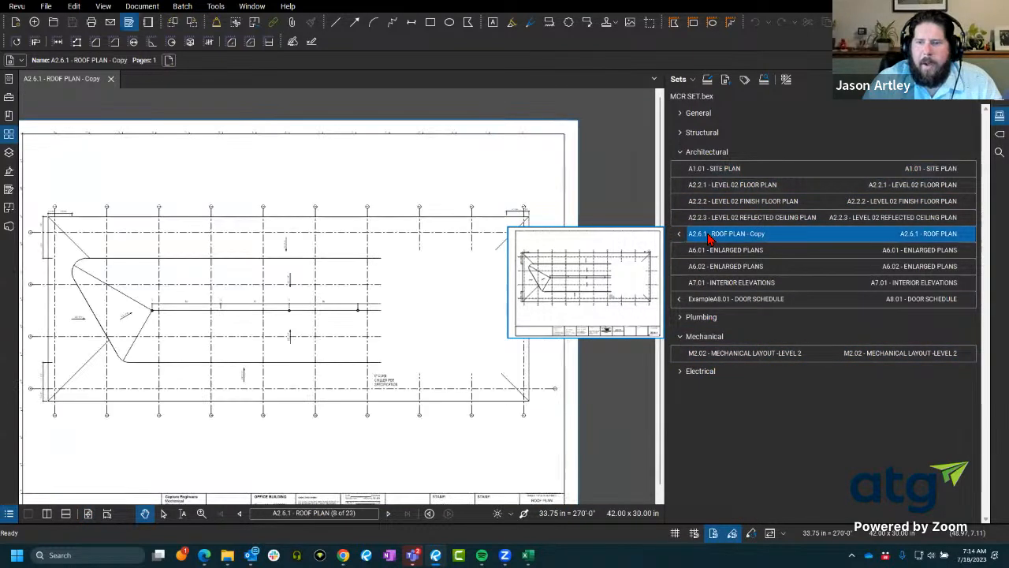
- Compare the original A2.6.1 - ROOF PLAN with its revised copy using Compare Documents and inspect the highlighted differences
right_click(709, 236)
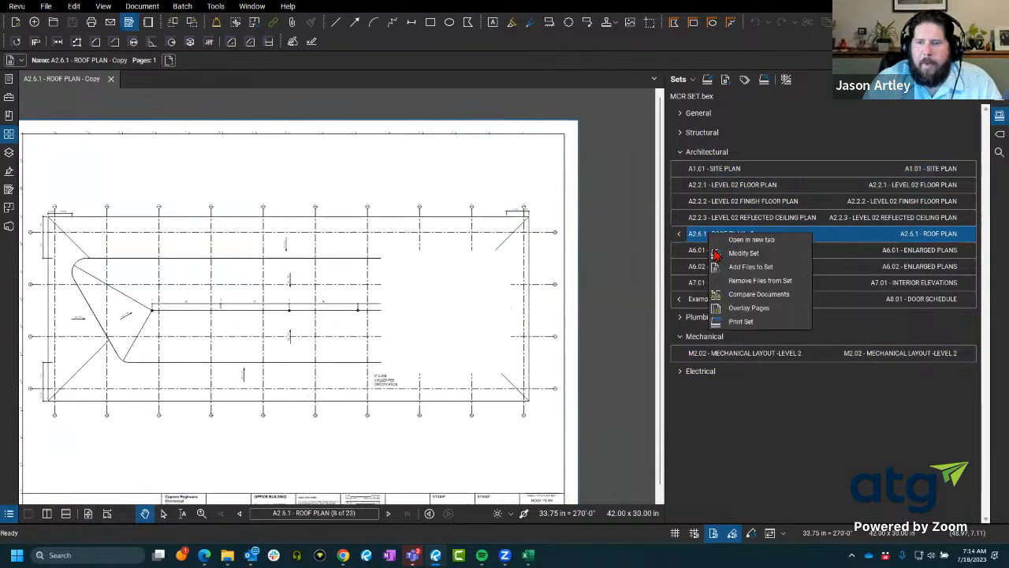
click(743, 298)
click(751, 416)
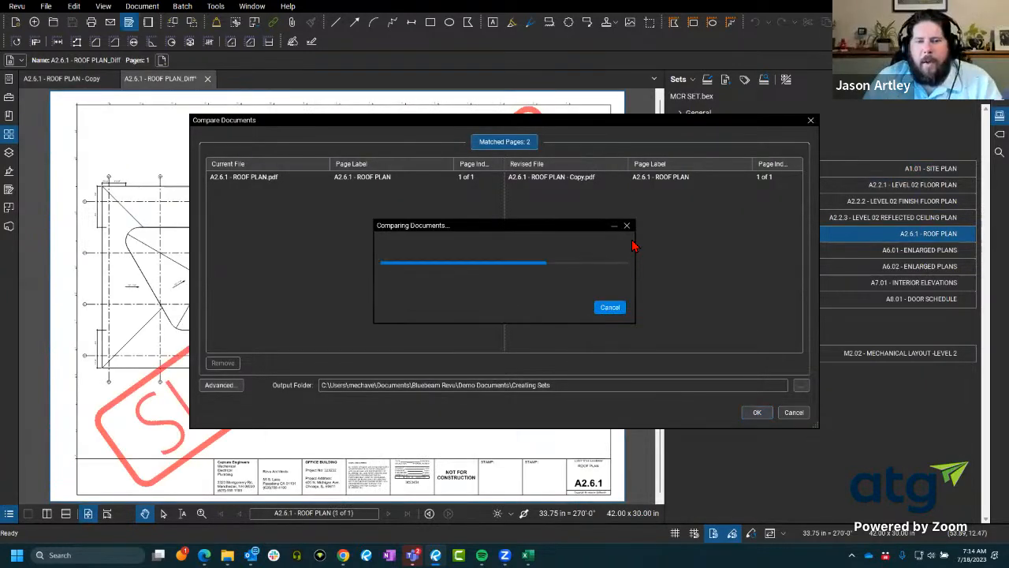
scroll(544, 288, down, 3)
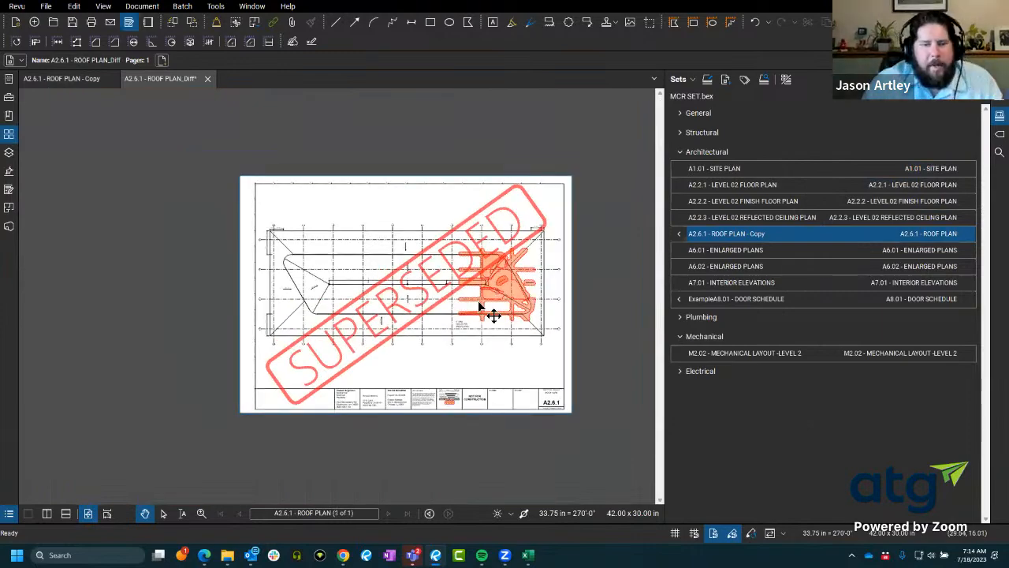
scroll(492, 315, up, 5)
scroll(496, 378, up, 1)
mouse_move(496, 378)
mouse_down()
mouse_move(489, 248)
mouse_move(437, 411)
mouse_up()
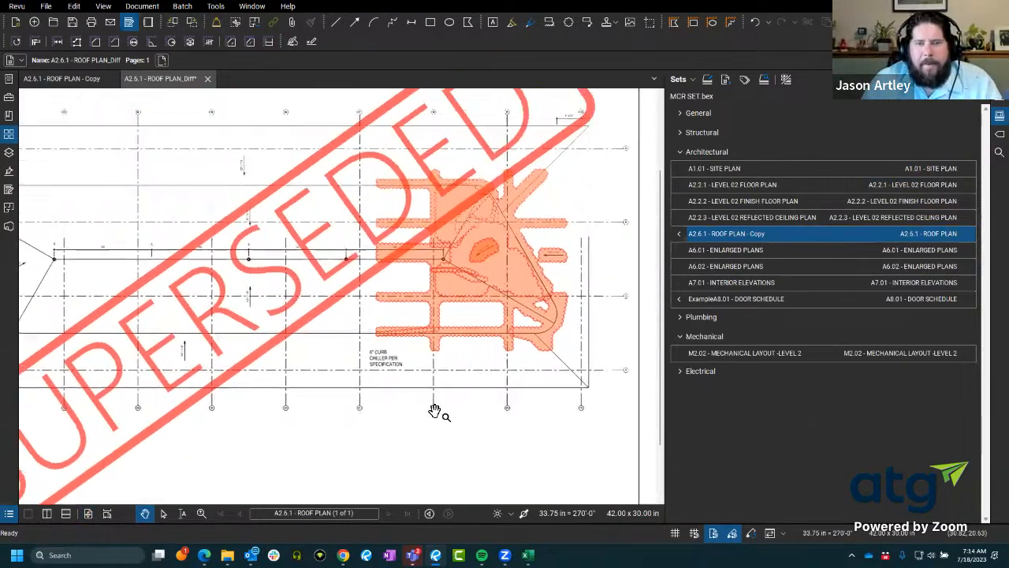
scroll(455, 344, down, 5)
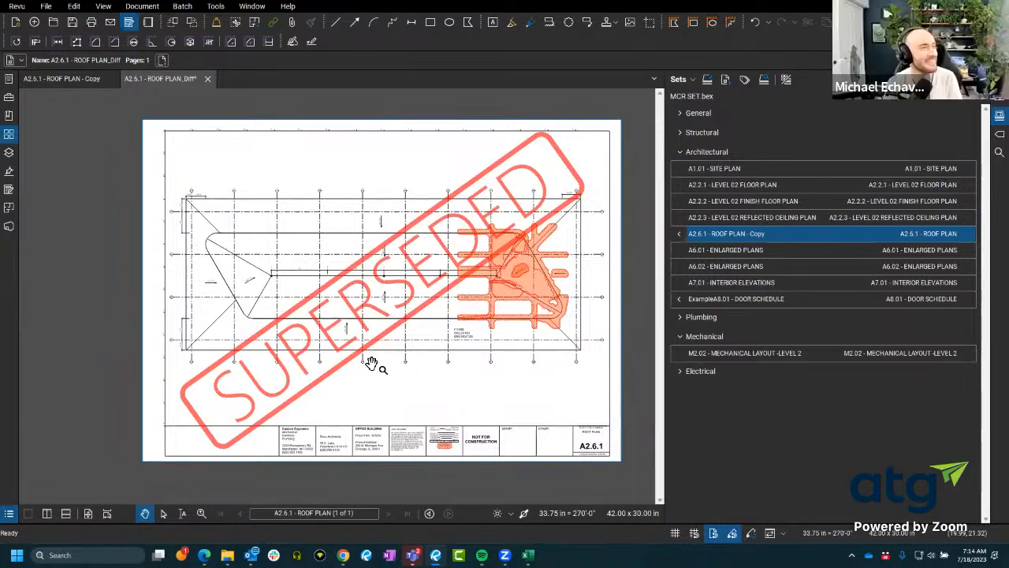
- Overlay the original and revised A8.01 - DOOR SCHEDULE pages, accepting the proposed layers and settings
right_click(708, 302)
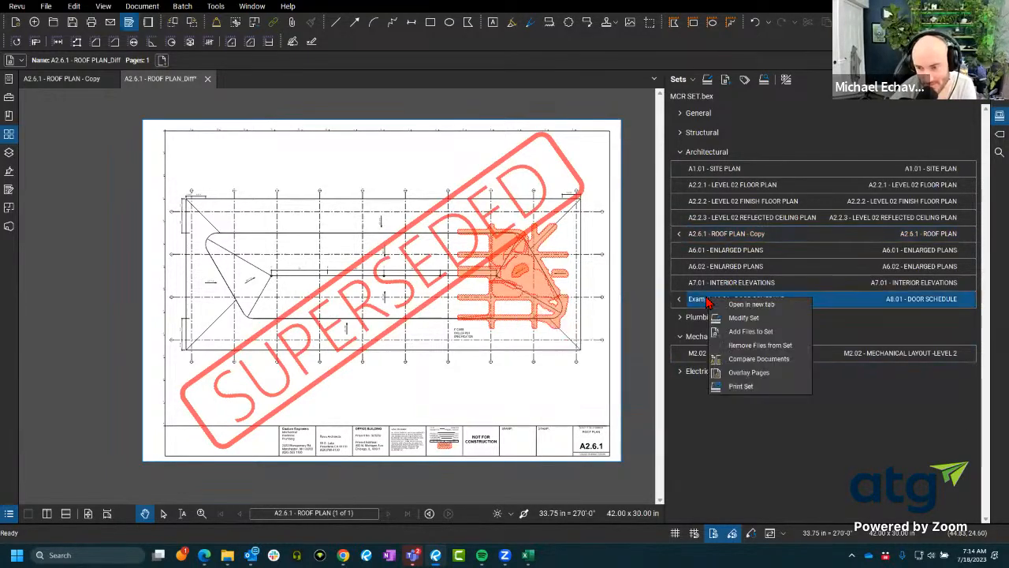
click(763, 373)
click(639, 324)
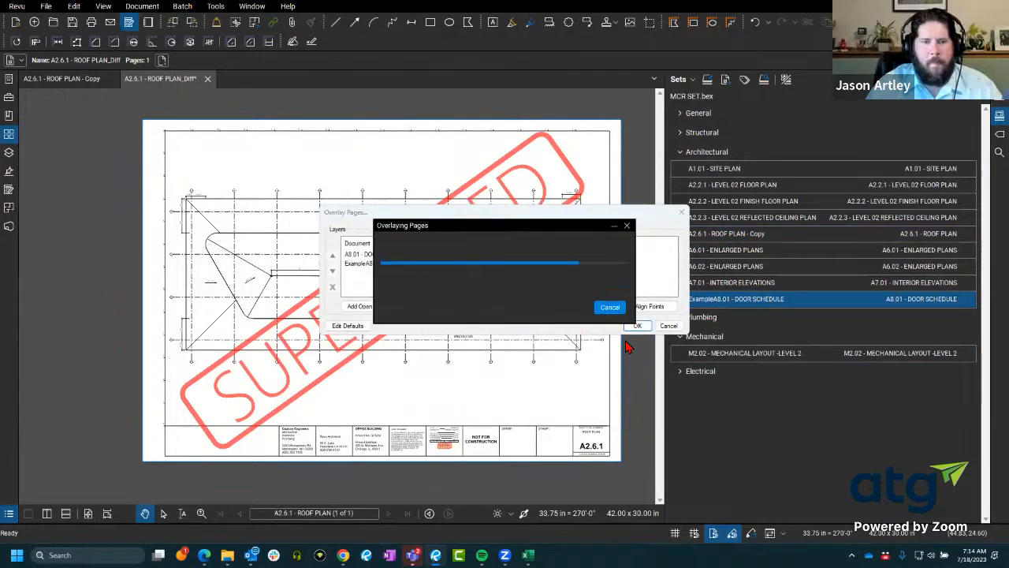
- Examine the door schedule overlay's table rows, title block and layer list
scroll(205, 299, up, 6)
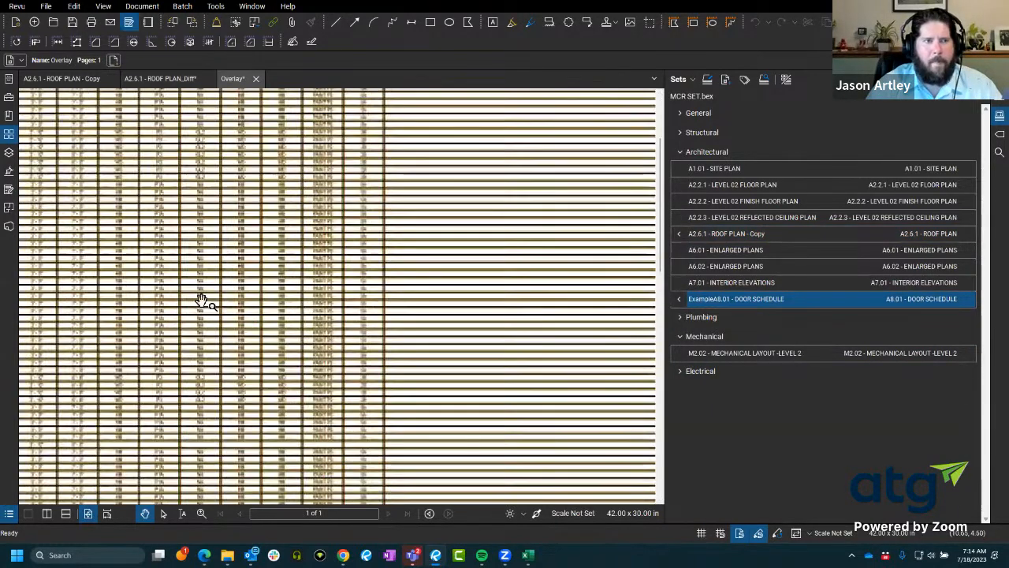
scroll(204, 299, down, 10)
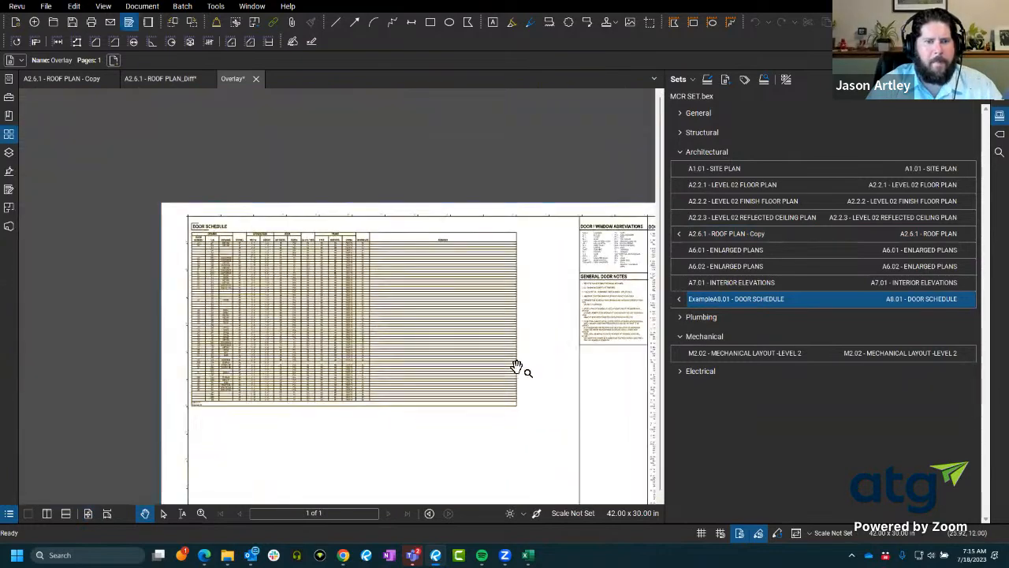
scroll(435, 431, up, 5)
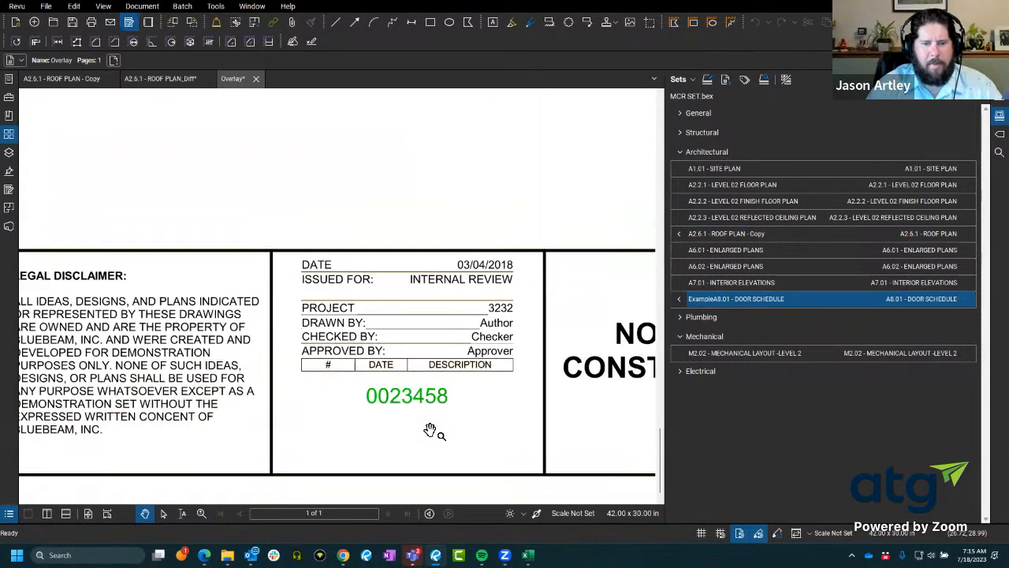
scroll(561, 377, down, 6)
scroll(545, 421, up, 4)
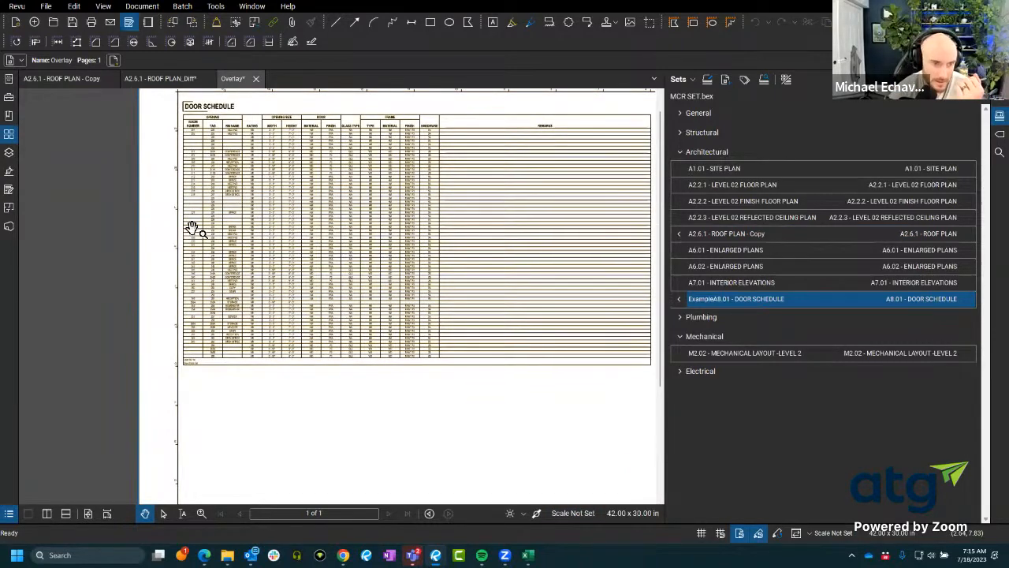
scroll(193, 229, up, 4)
scroll(193, 229, up, 3)
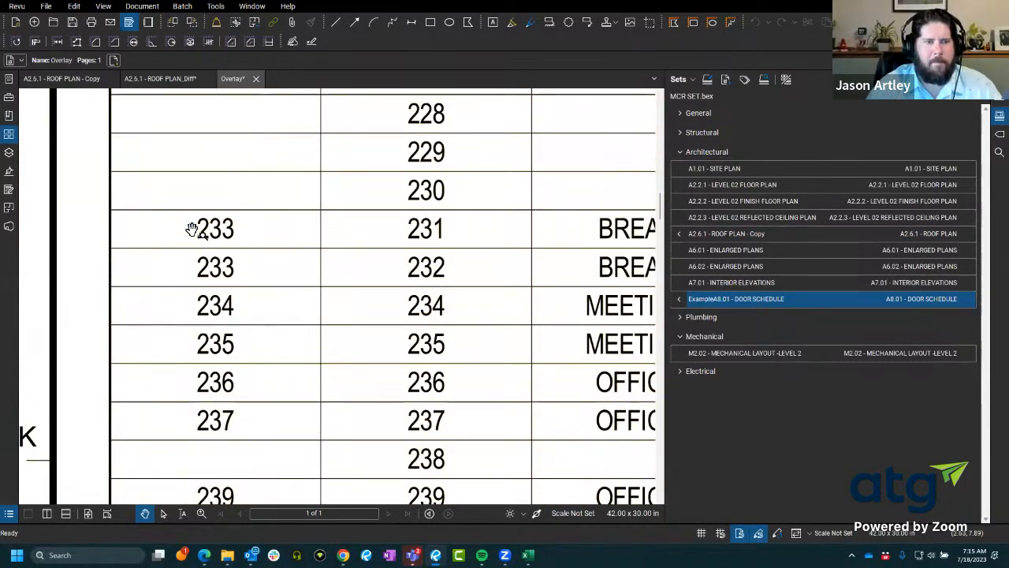
scroll(192, 229, down, 4)
scroll(197, 240, down, 3)
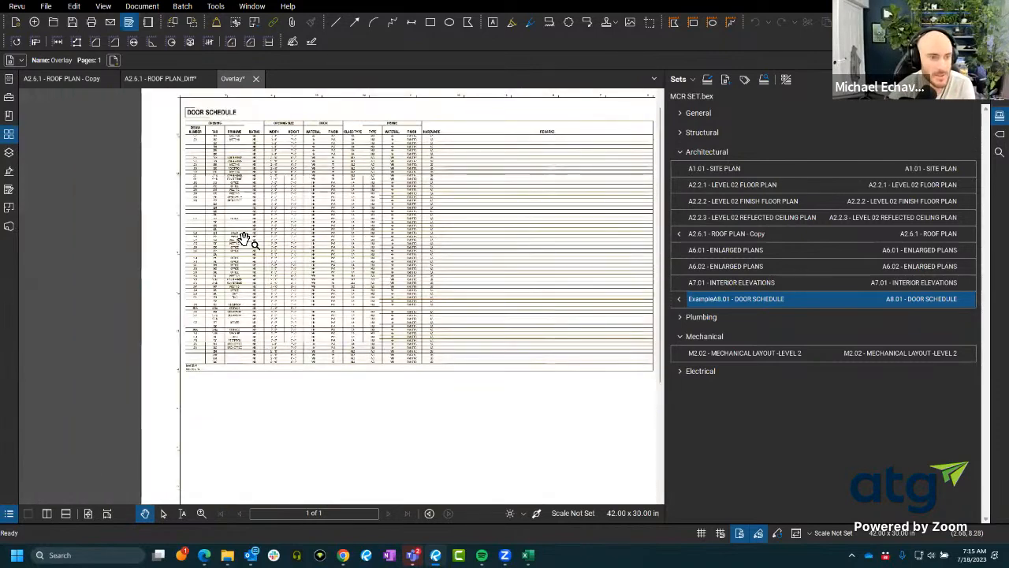
click(10, 154)
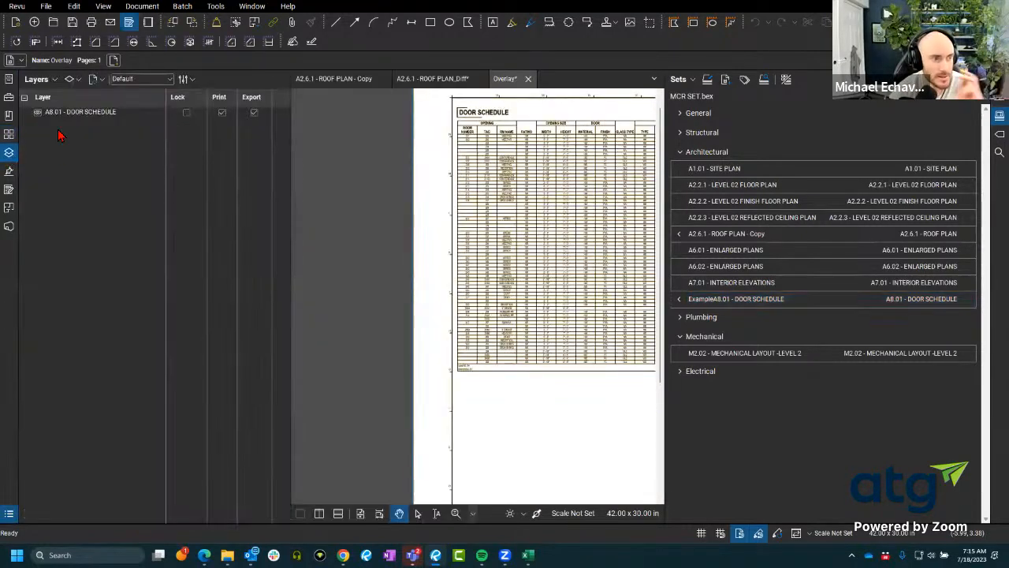
click(9, 154)
scroll(304, 261, down, 4)
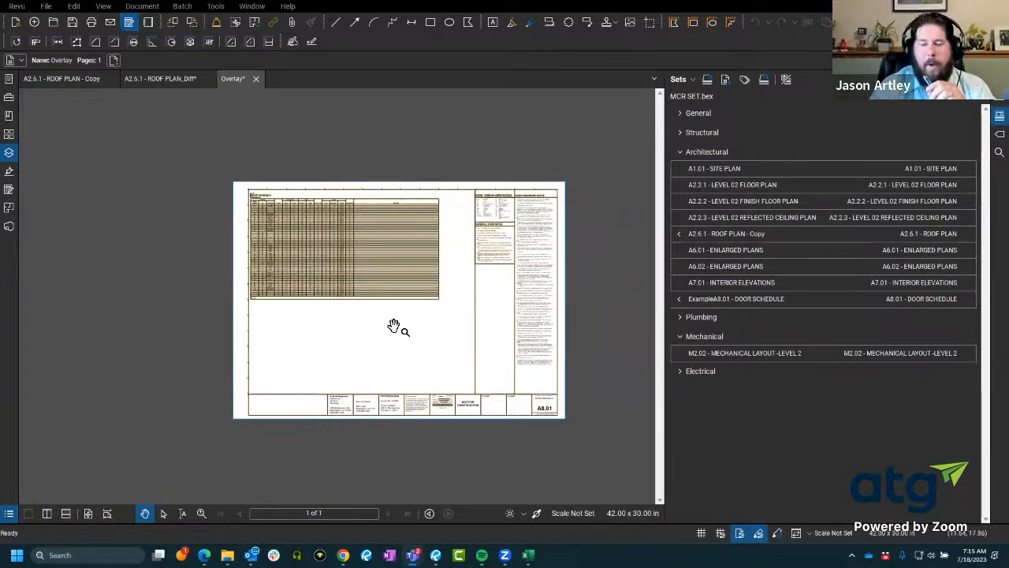
scroll(429, 275, up, 3)
- Search the current overlay document for the letter A and check all of the results
key(ctrl+f)
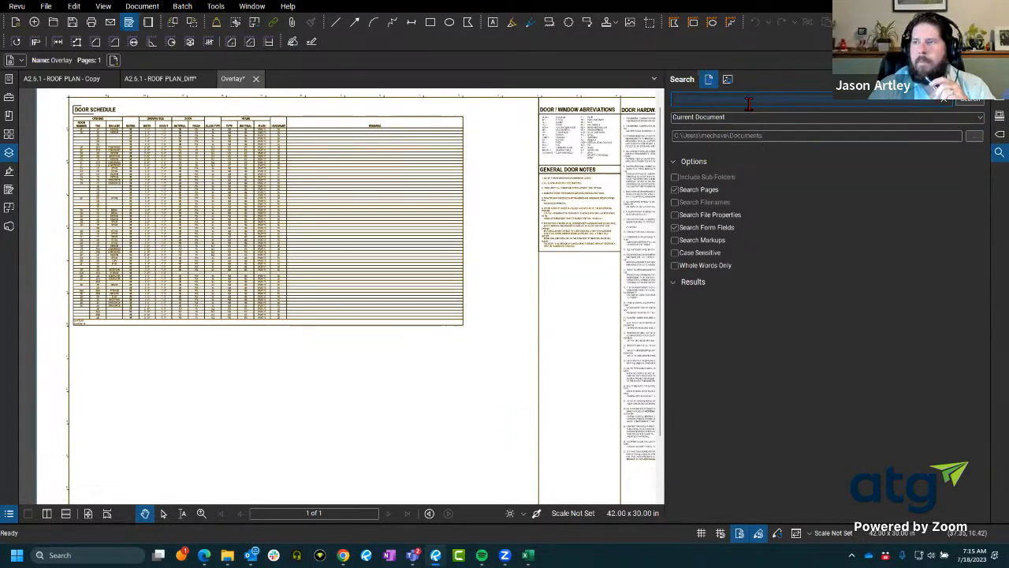
text(A)
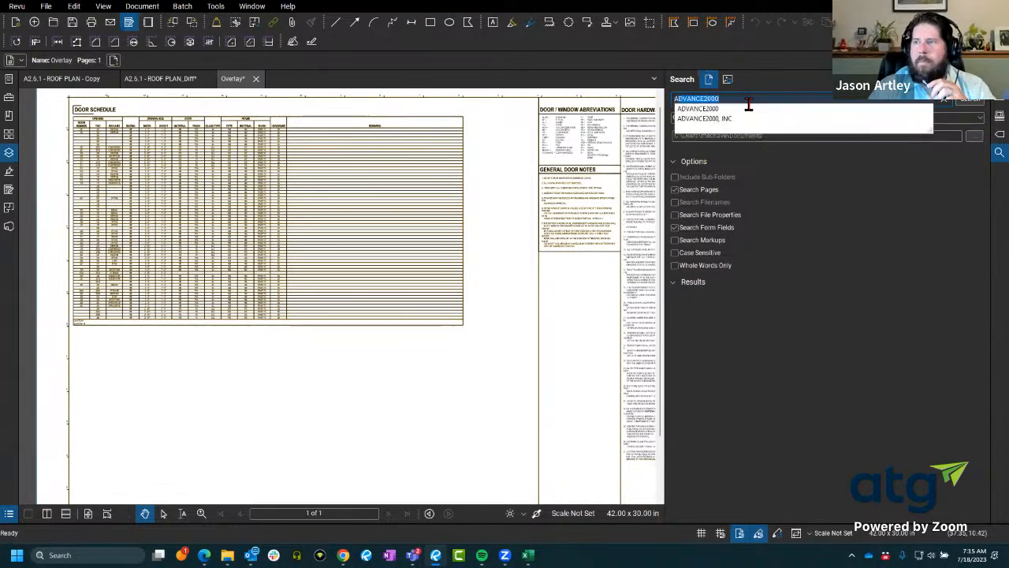
key(Delete)
key(Return)
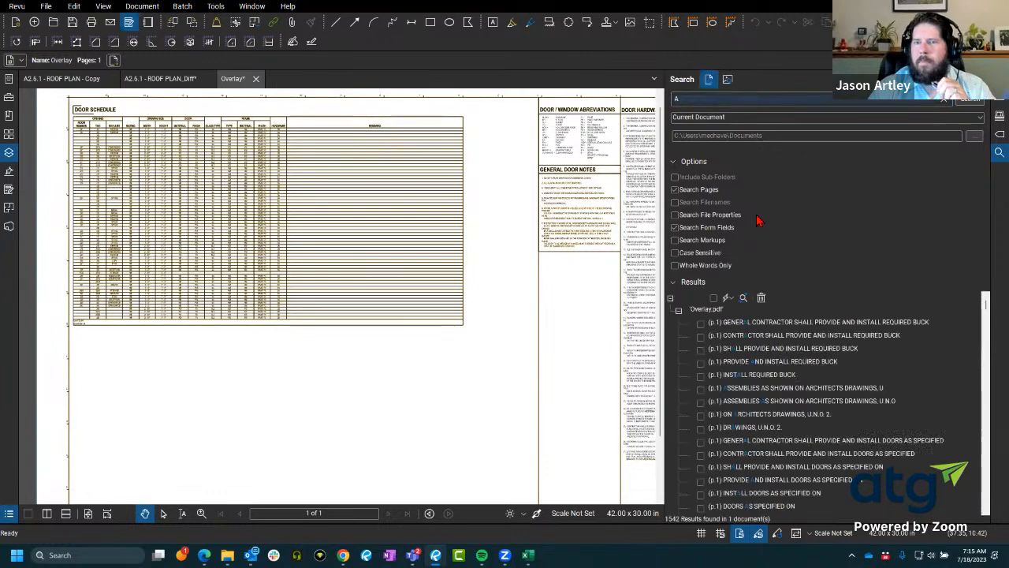
click(713, 300)
scroll(724, 360, down, 10)
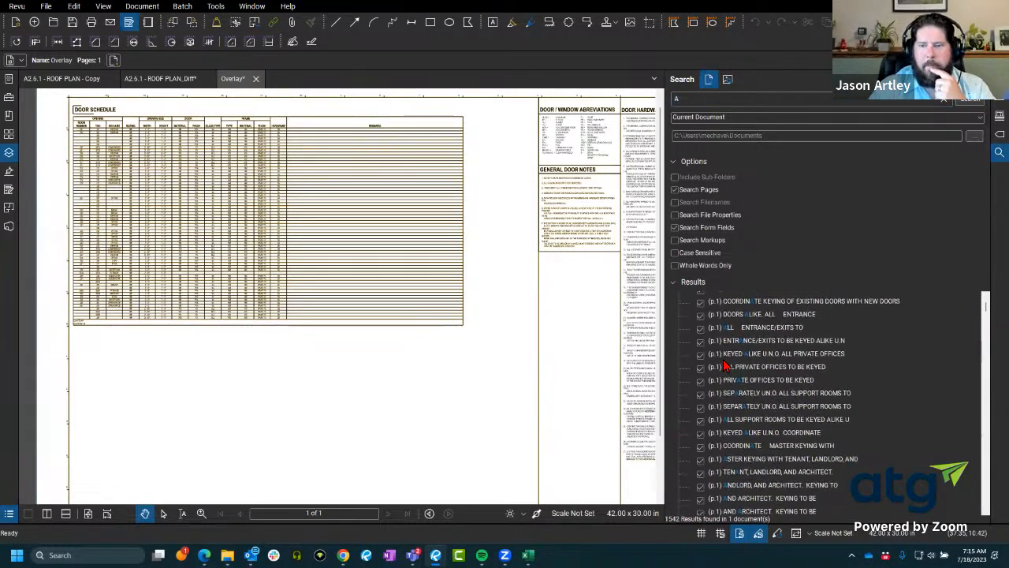
scroll(724, 362, up, 10)
- Apply the Return Diffuser count measurement from My Tools to all checked search results, leaving Search and Replace unused
click(741, 300)
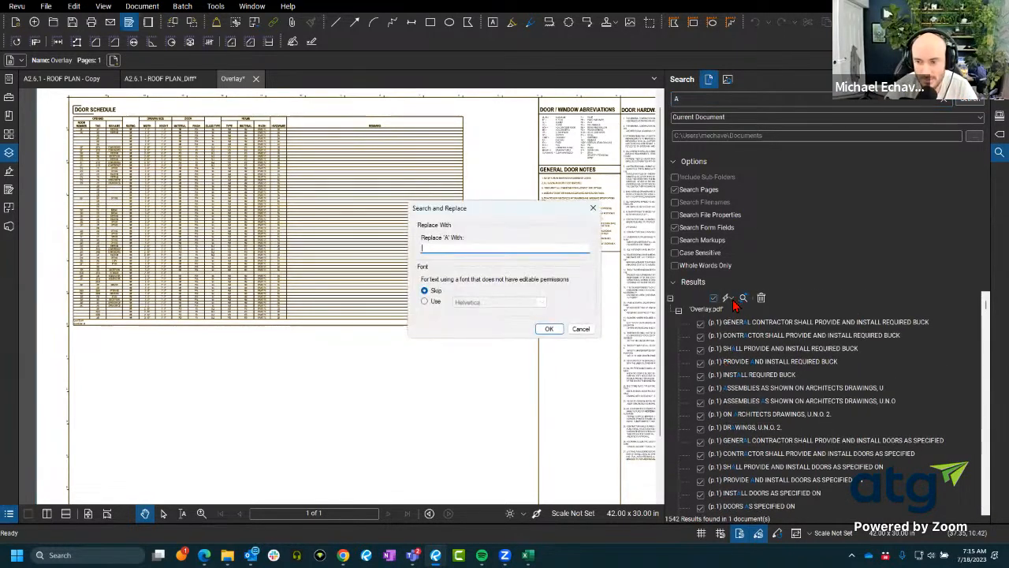
click(594, 207)
click(727, 299)
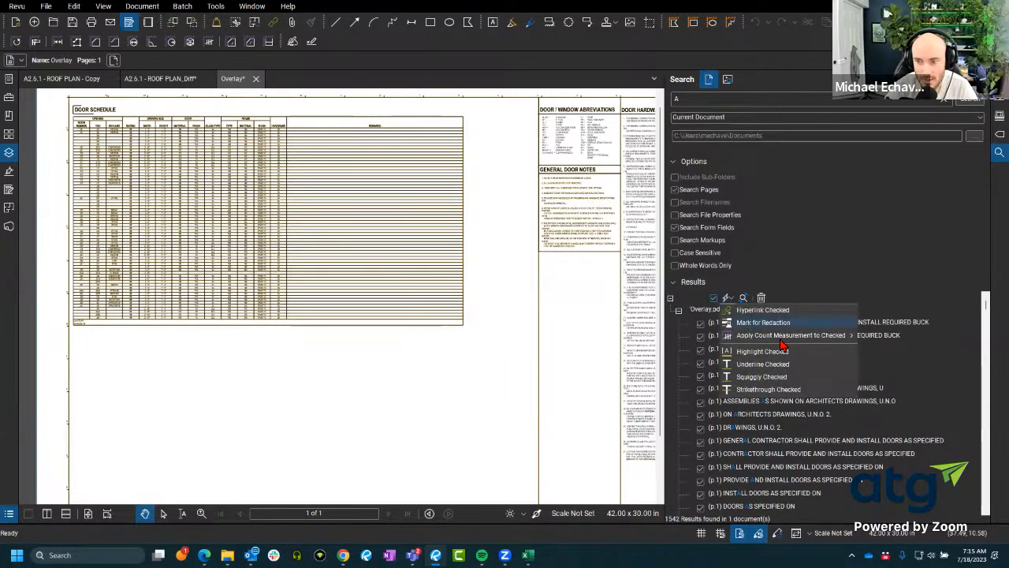
mouse_move(781, 338)
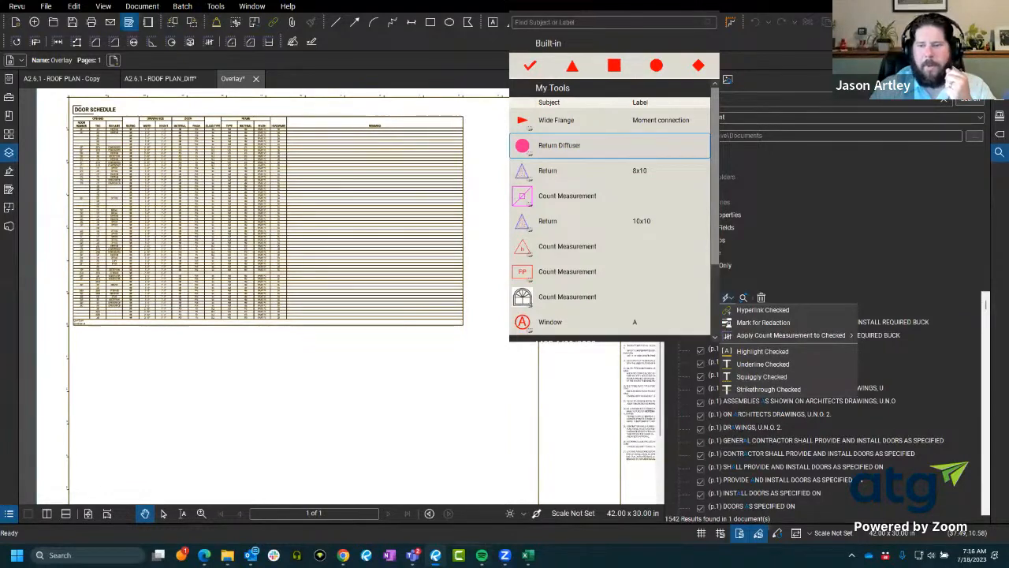
mouse_move(436, 554)
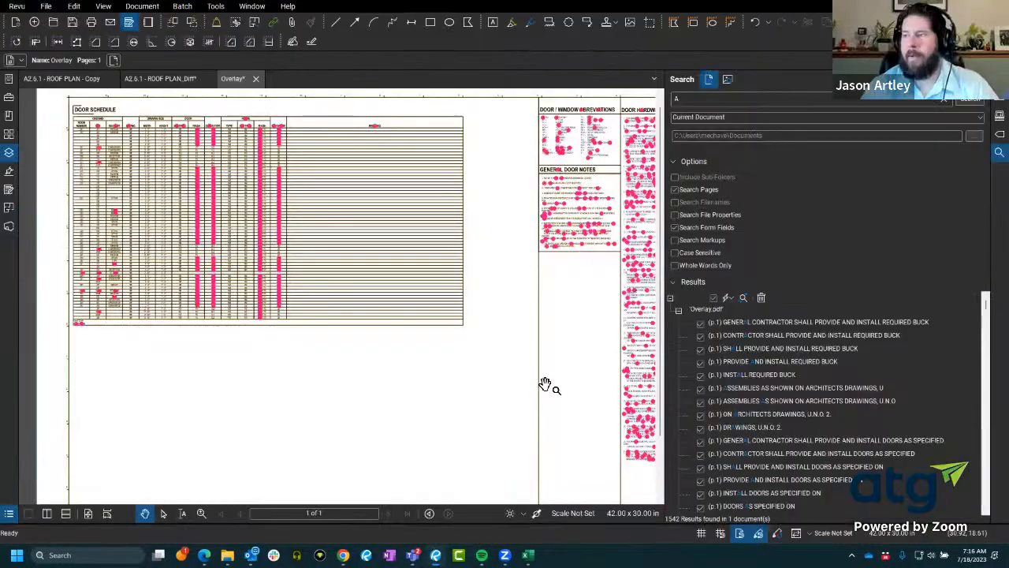
- Examine the count markers across the door schedule overlay and their Return Diffuser entry in the Markups List
scroll(453, 304, down, 3)
scroll(458, 305, up, 5)
mouse_move(458, 306)
mouse_down()
mouse_move(355, 266)
mouse_move(315, 275)
mouse_move(359, 328)
mouse_up()
scroll(415, 348, down, 2)
scroll(375, 331, up, 2)
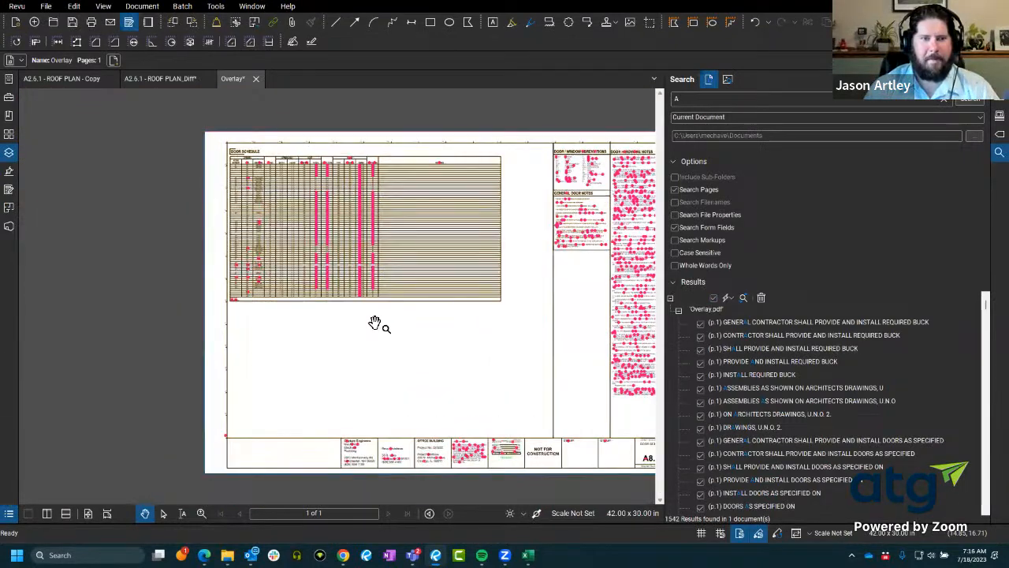
scroll(387, 354, up, 2)
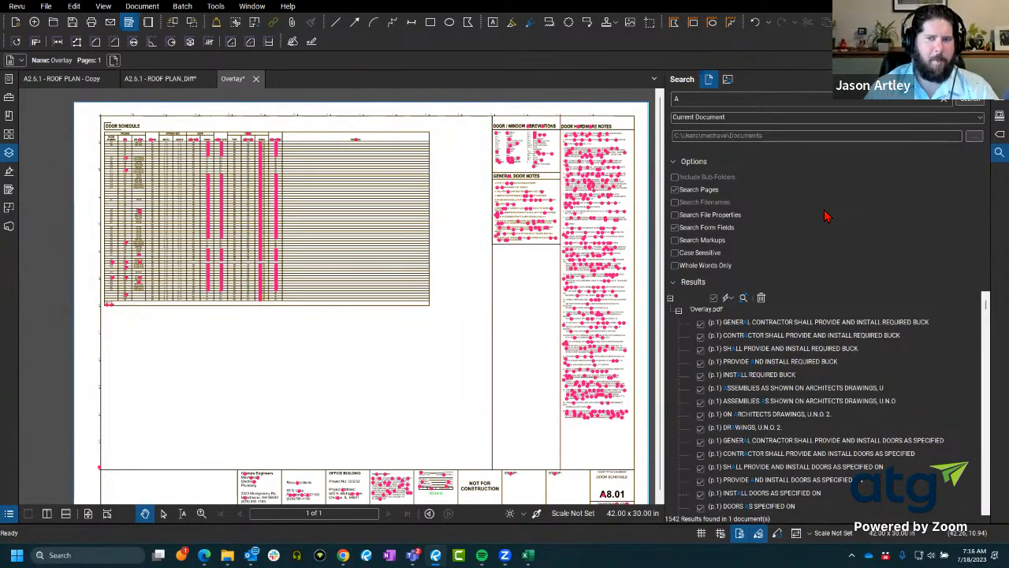
scroll(241, 139, up, 4)
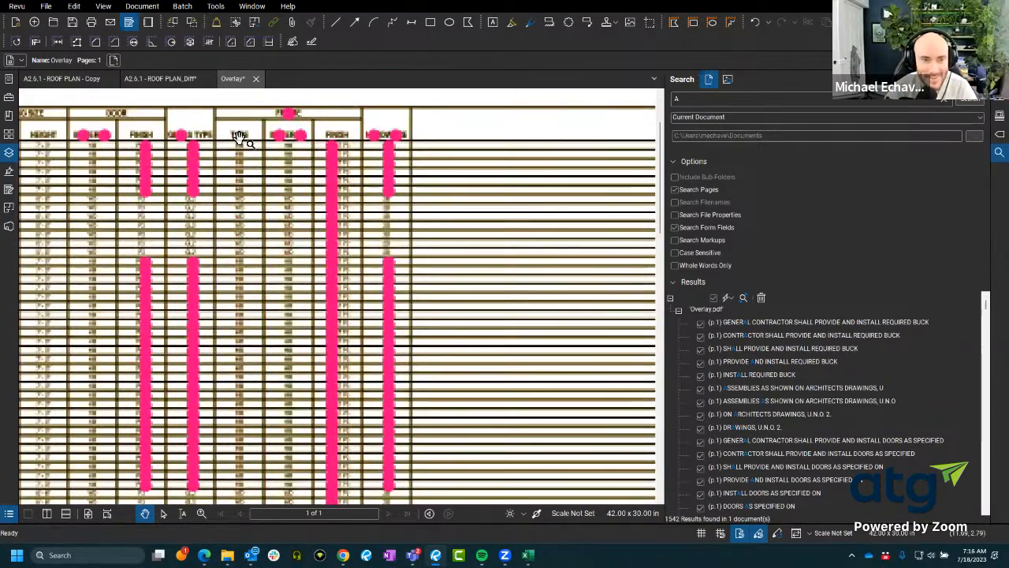
scroll(241, 139, down, 5)
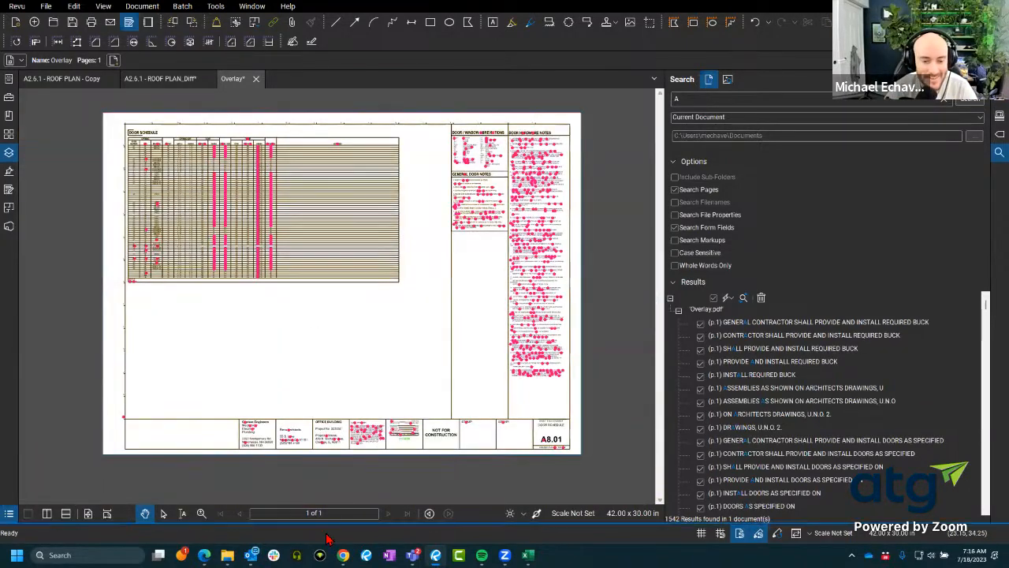
click(47, 513)
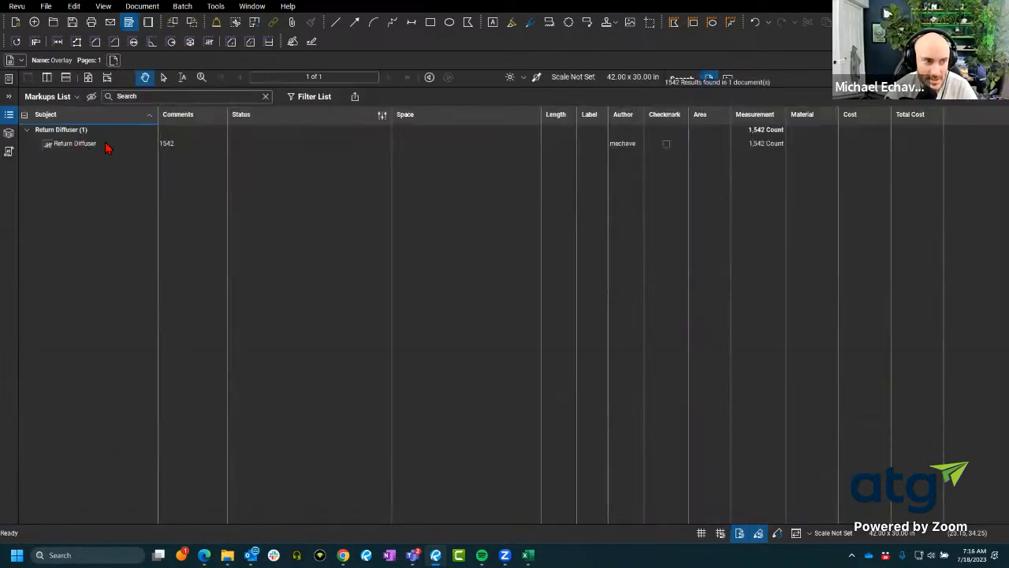
click(9, 117)
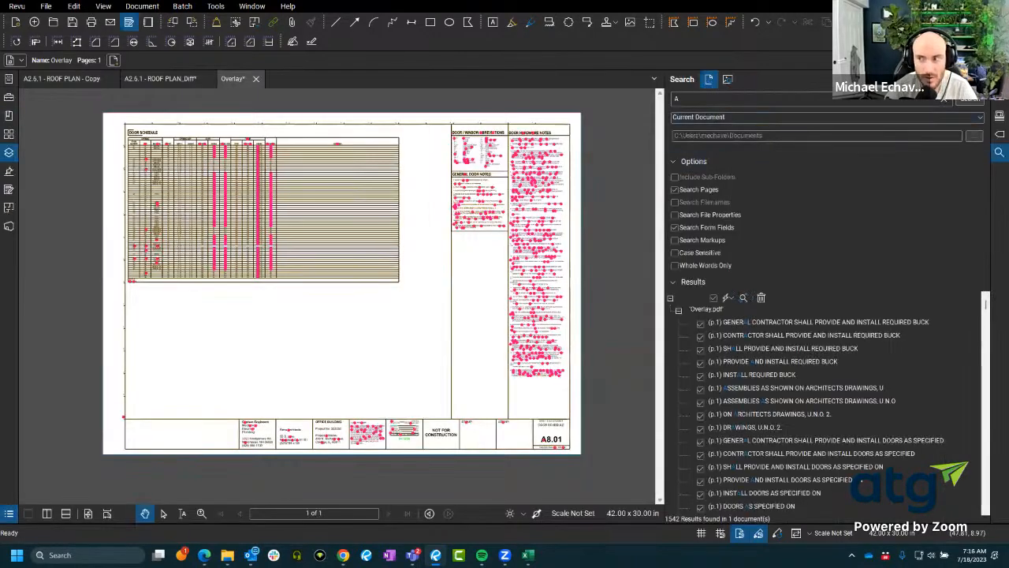
- Return to the set's sheet list and open A1.01 - SITE PLAN, followed by A2.2.1 - LEVEL 02 FLOOR PLAN
click(999, 151)
click(999, 151)
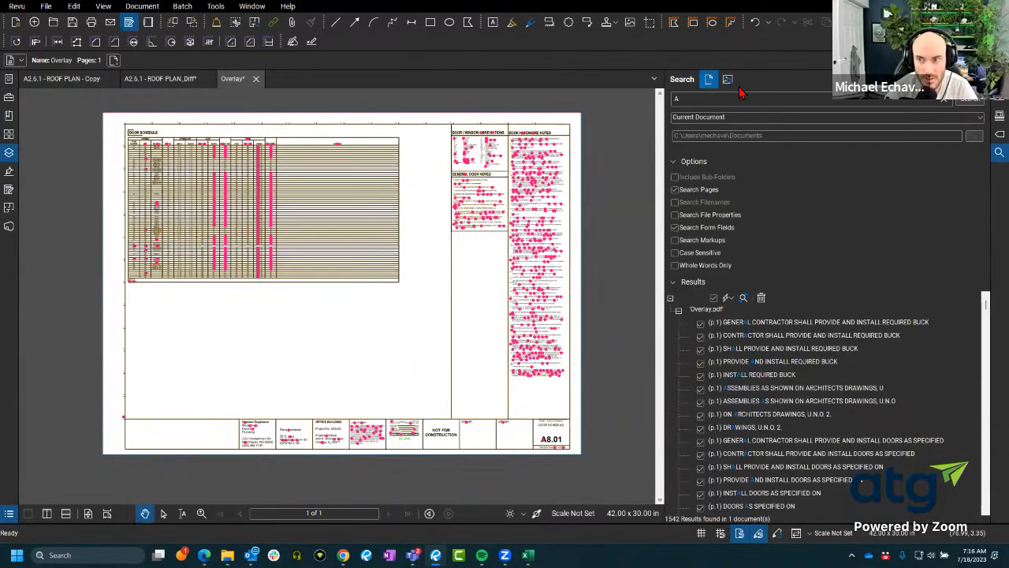
click(999, 116)
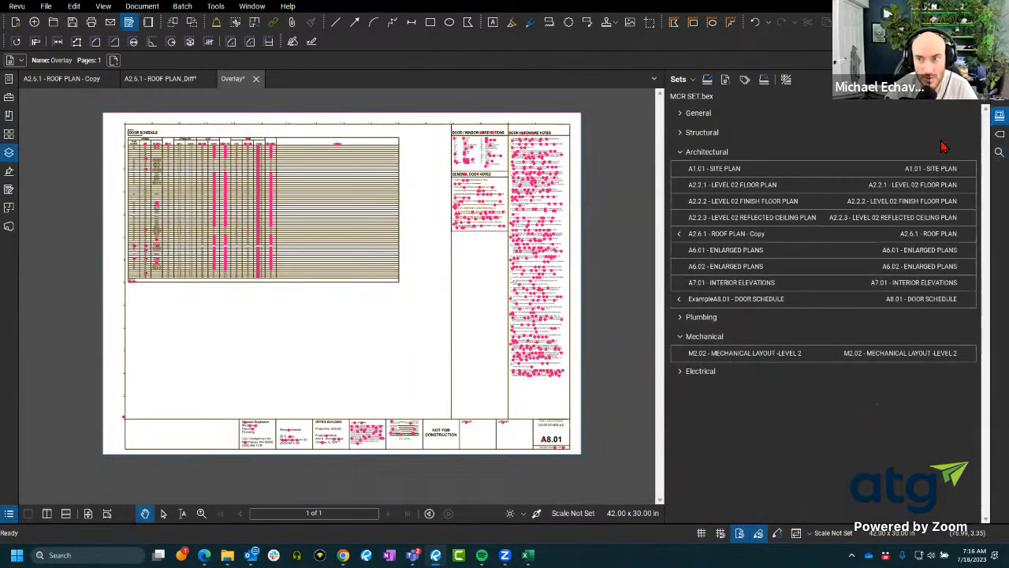
click(761, 171)
click(762, 189)
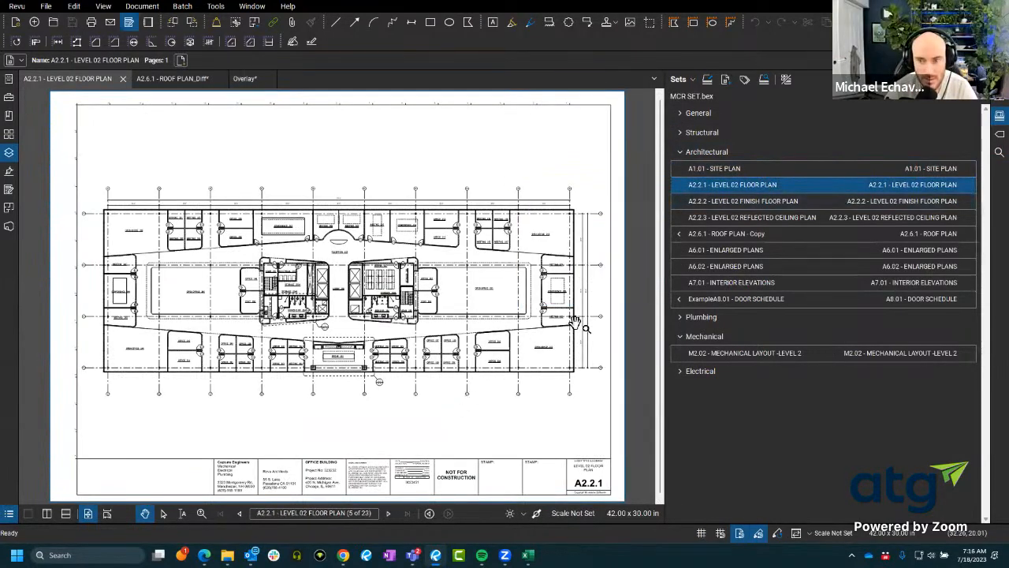
- Change the search scope from the current document to the Current Set and search for the letter A
key(ctrl+f)
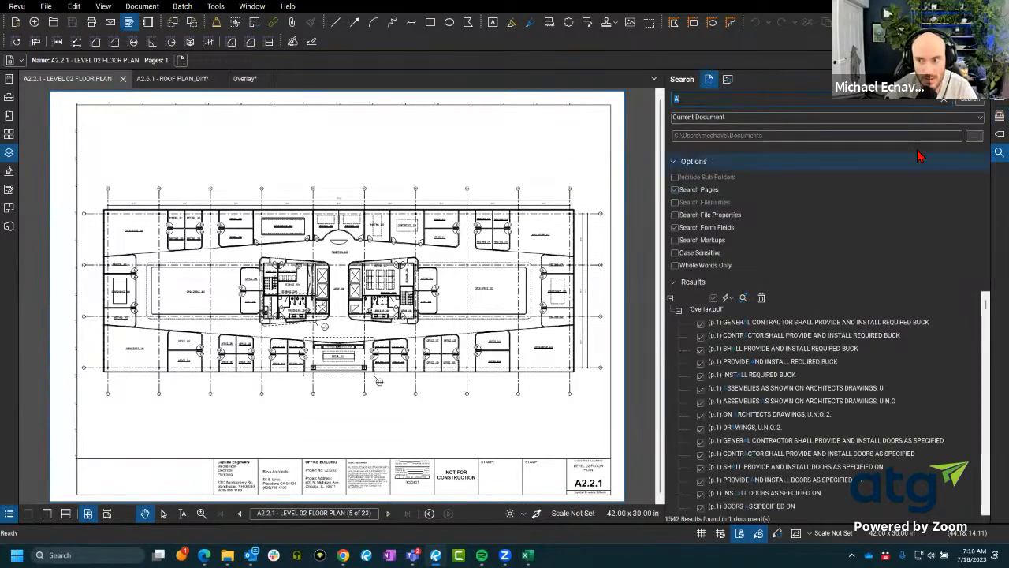
click(721, 120)
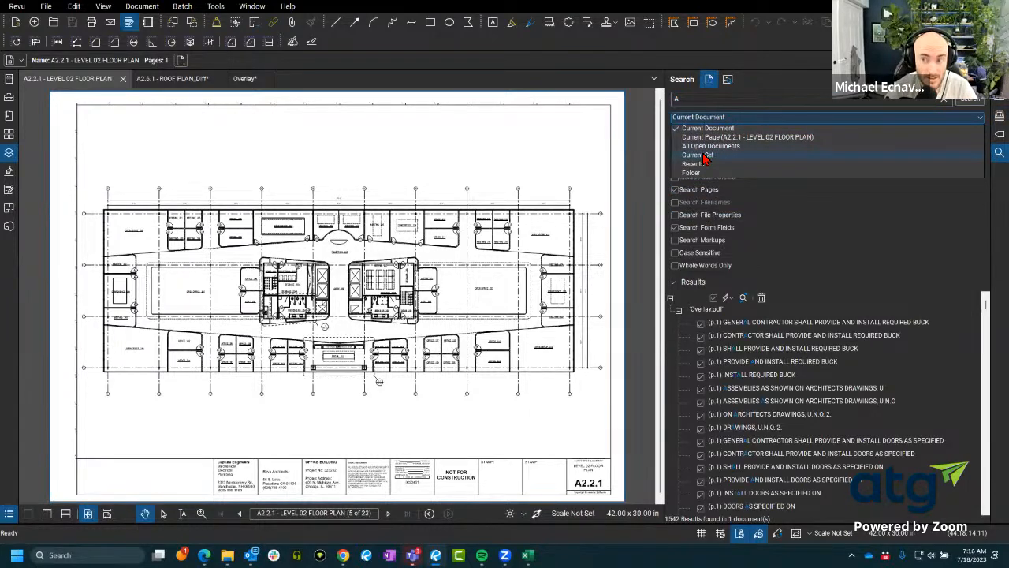
click(704, 155)
click(974, 101)
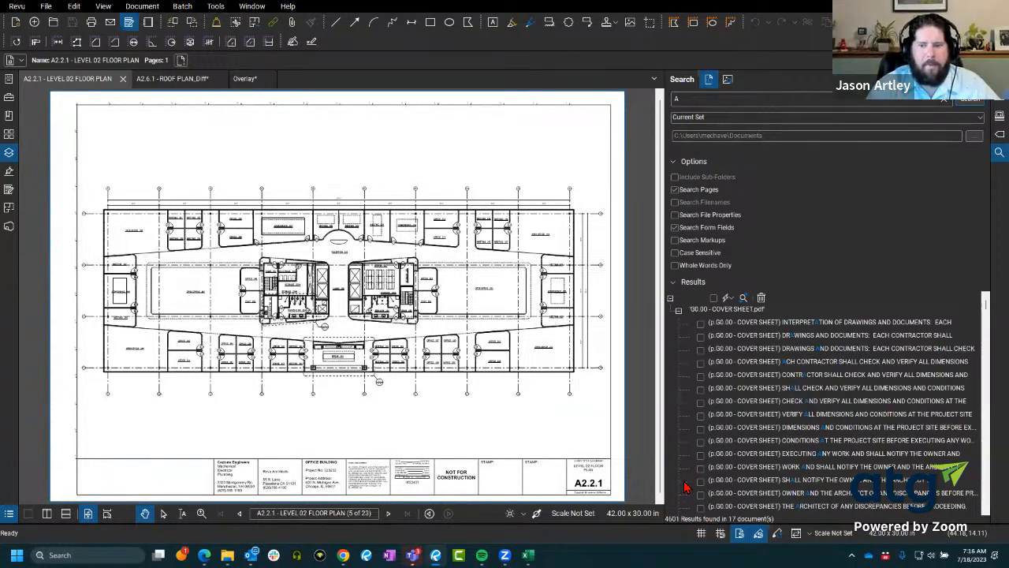
- Search the current set for the word NOT and check all of the results
click(748, 107)
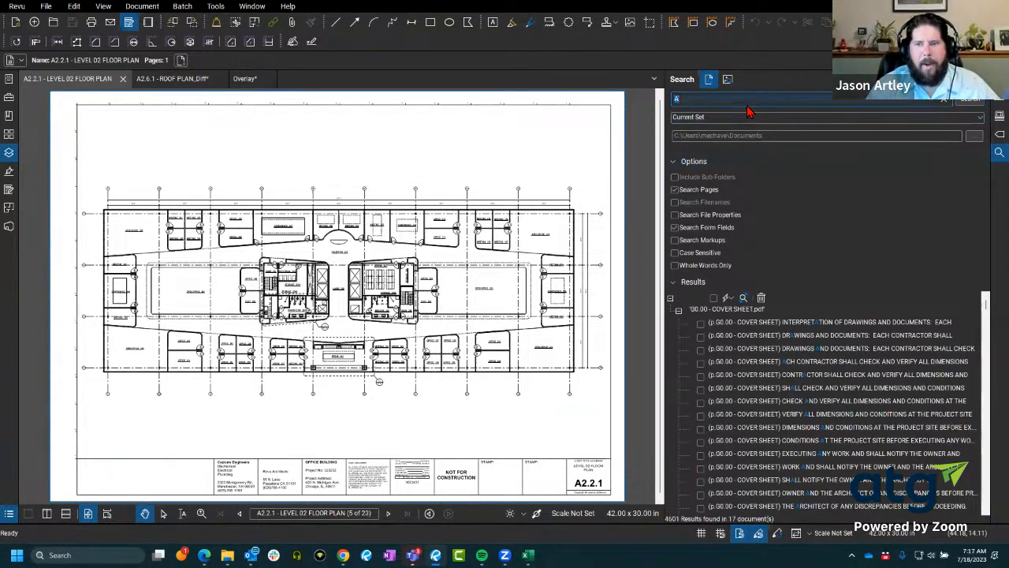
text(NOT)
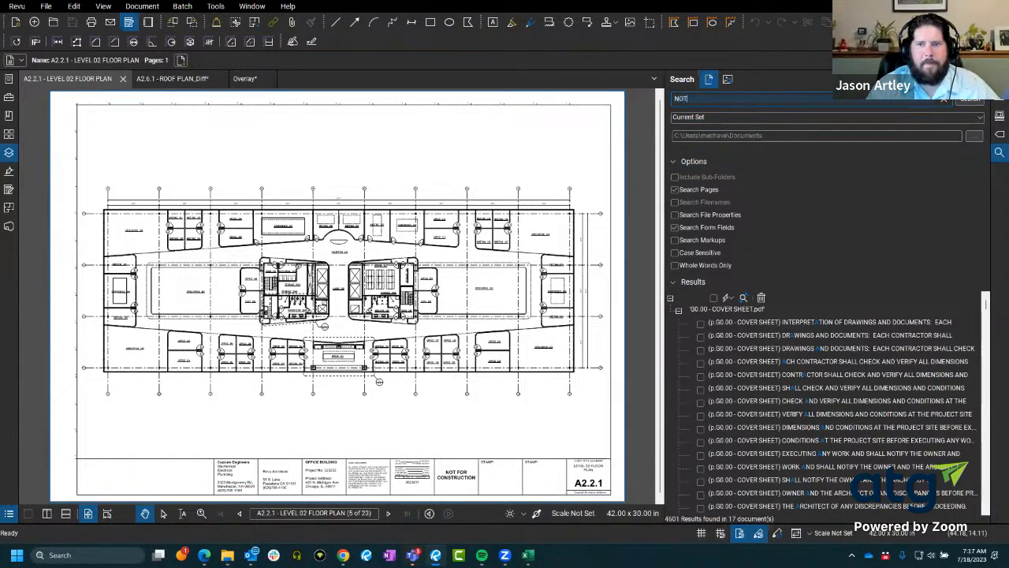
key(Return)
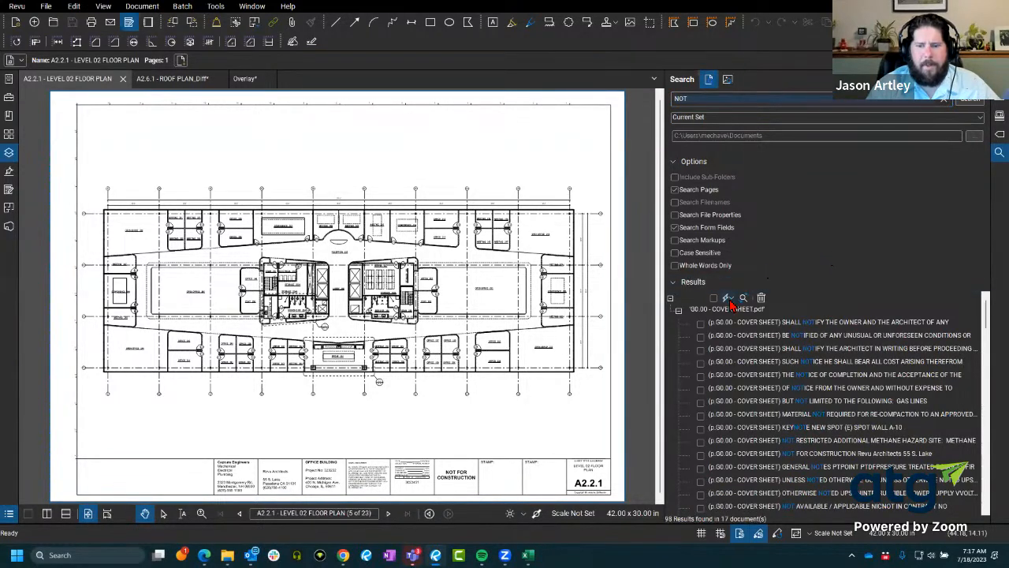
click(727, 299)
click(795, 273)
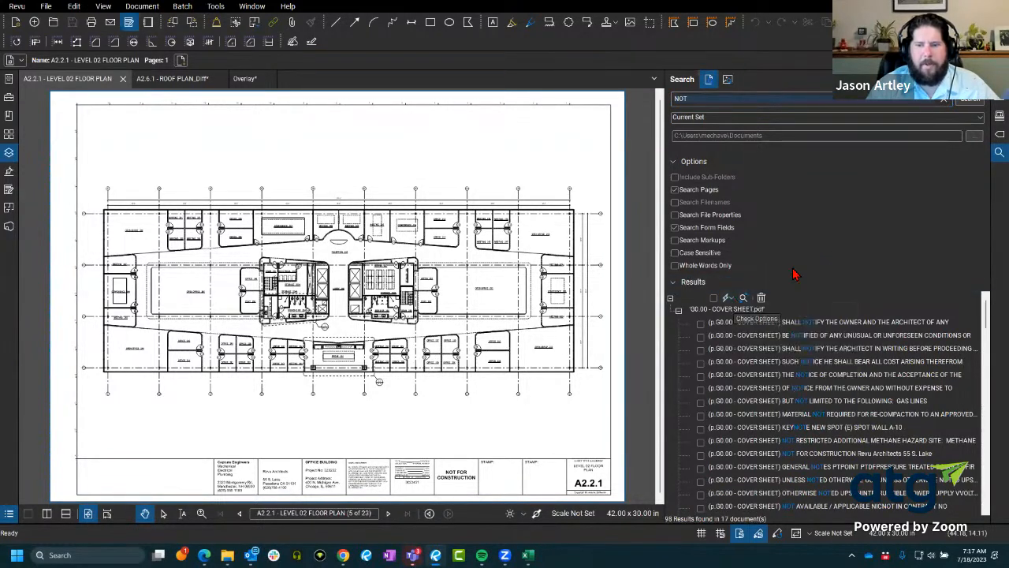
click(715, 299)
- Apply the Return 8x10 count measurement from My Tools to all checked search results
click(729, 300)
click(728, 300)
click(729, 299)
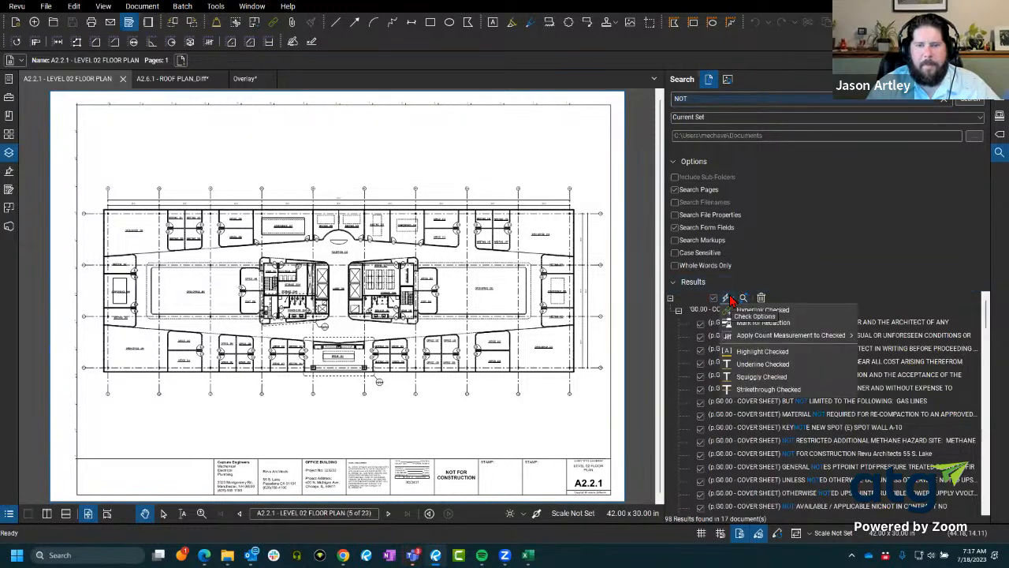
mouse_move(748, 336)
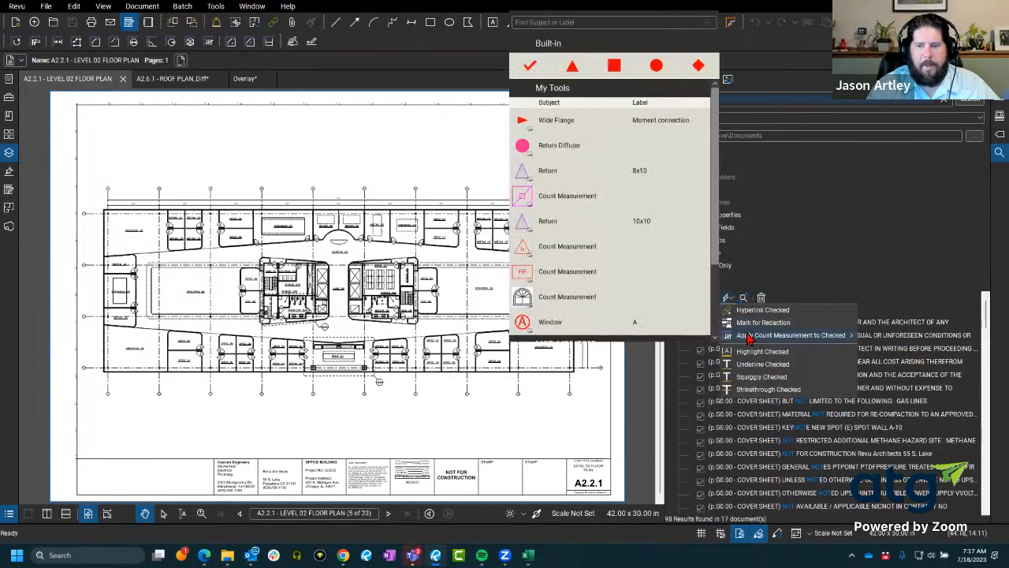
click(581, 168)
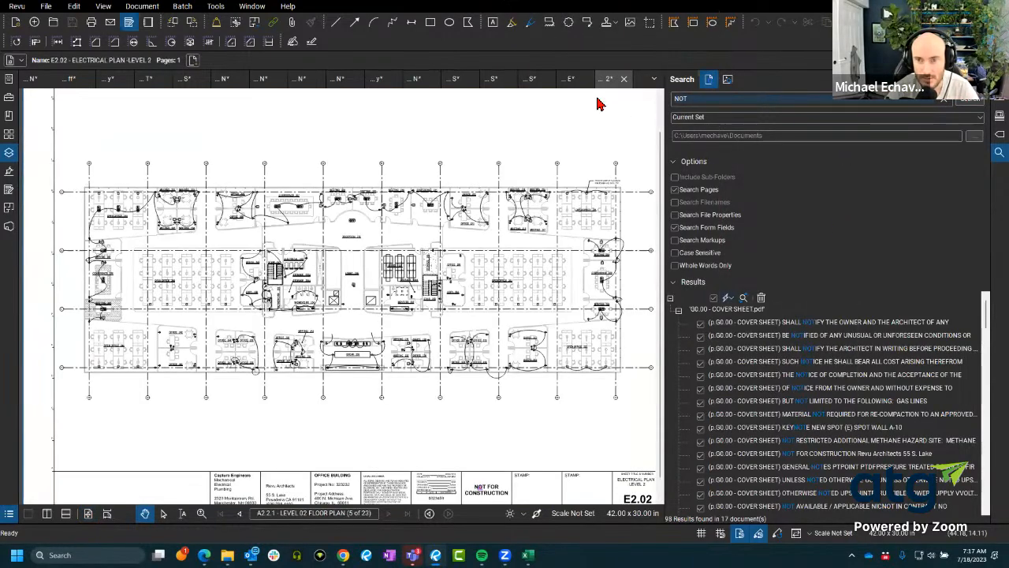
- Examine the count markers placed on sheets E2.02, A8.01, A7.01 and A6.01
drag(422, 459, 371, 261)
scroll(430, 289, up, 7)
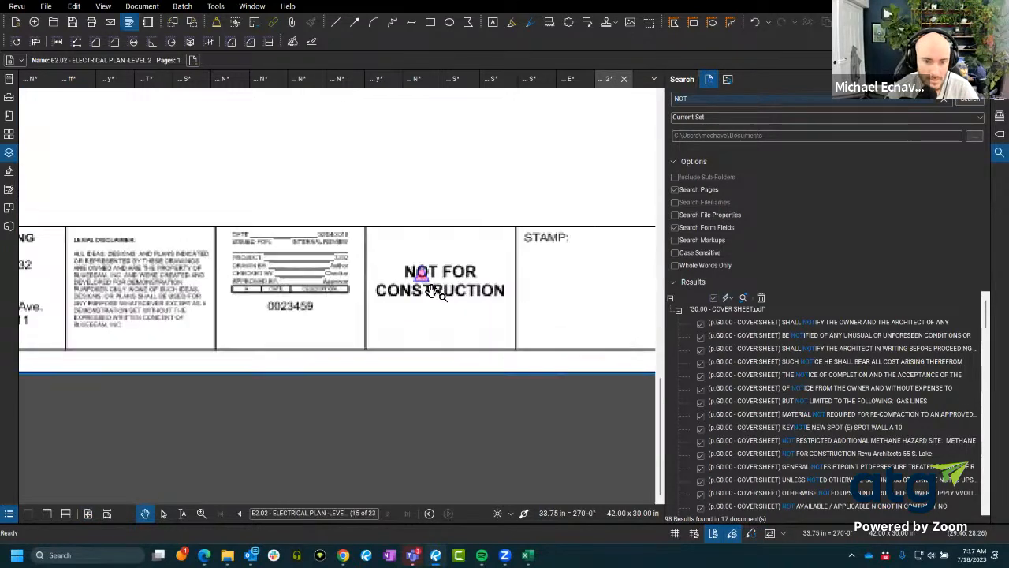
click(569, 79)
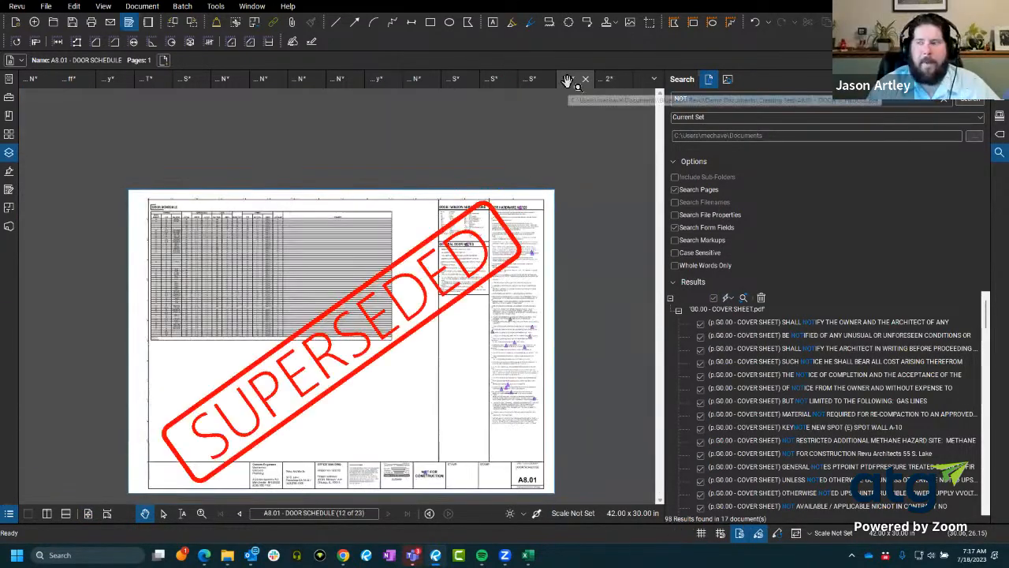
scroll(435, 481, up, 5)
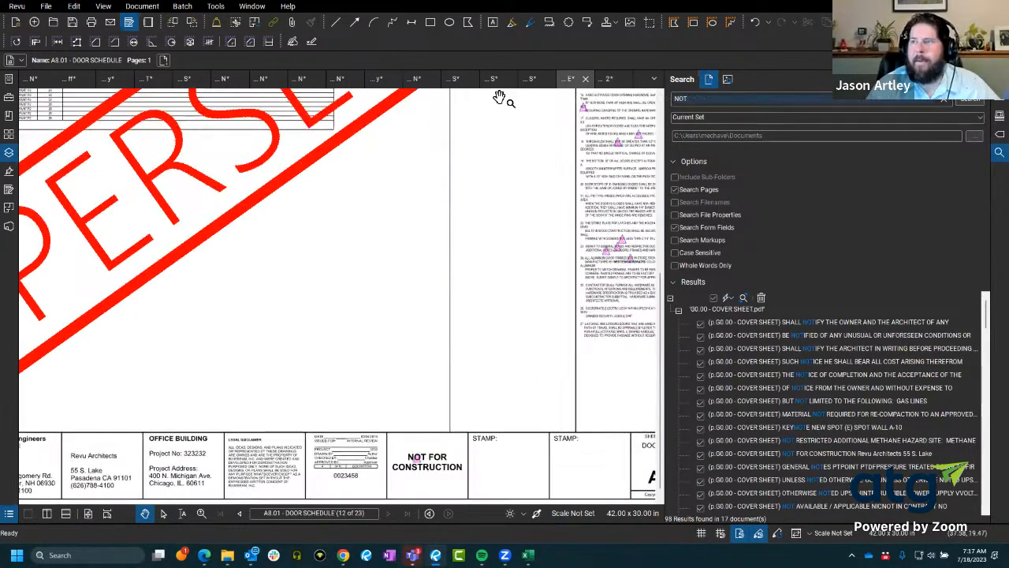
click(531, 79)
scroll(270, 360, up, 6)
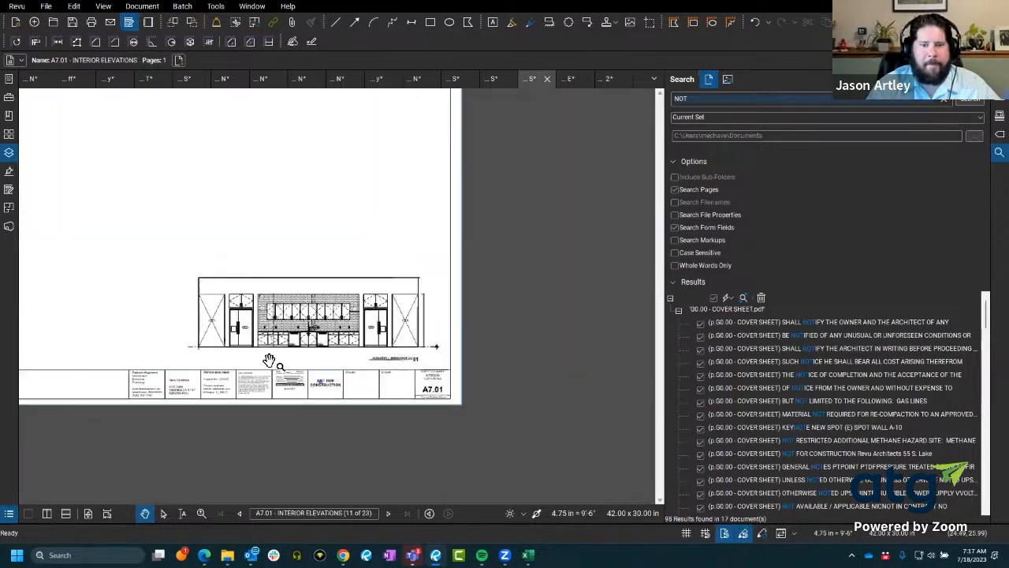
click(455, 79)
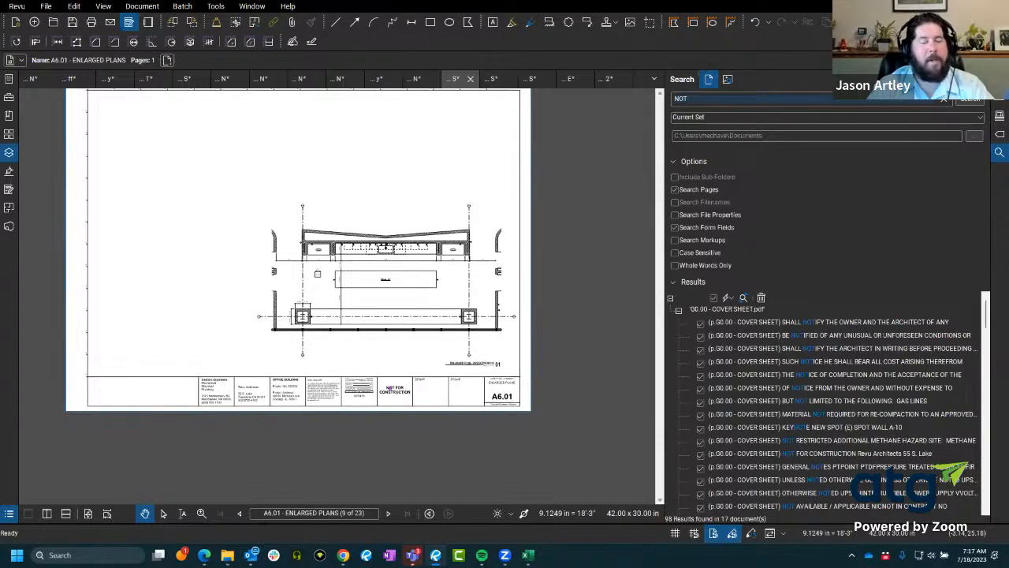
- Review the batch Apply Stamp settings and page range choices for A6.01 - ENLARGED PLANS, and leave without applying a stamp
click(182, 6)
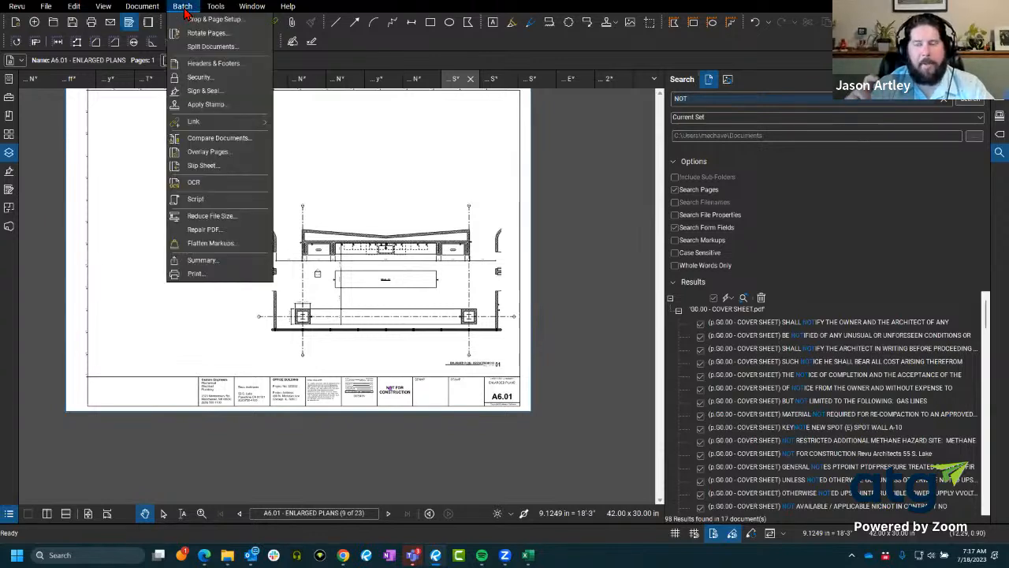
click(207, 104)
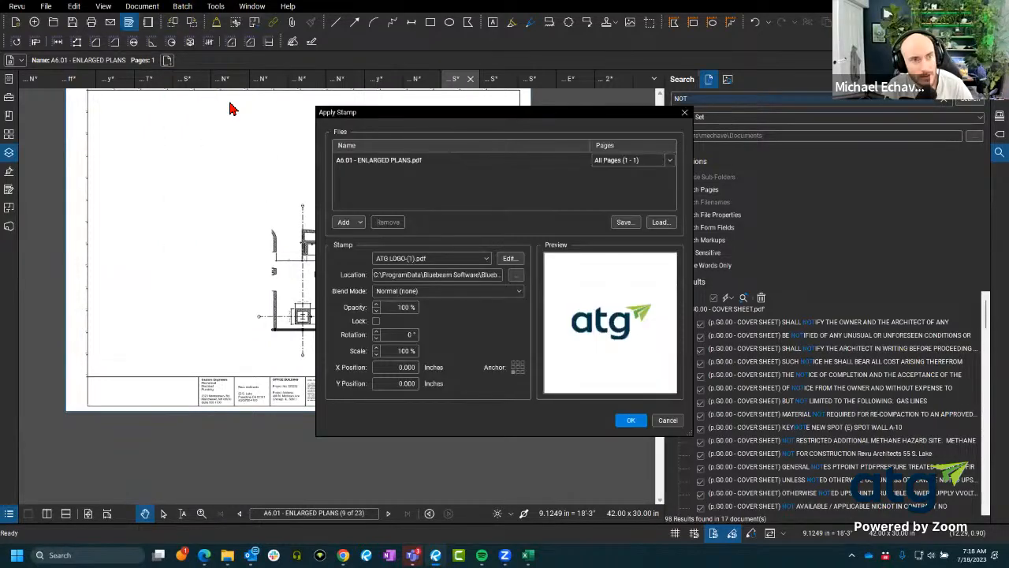
click(672, 162)
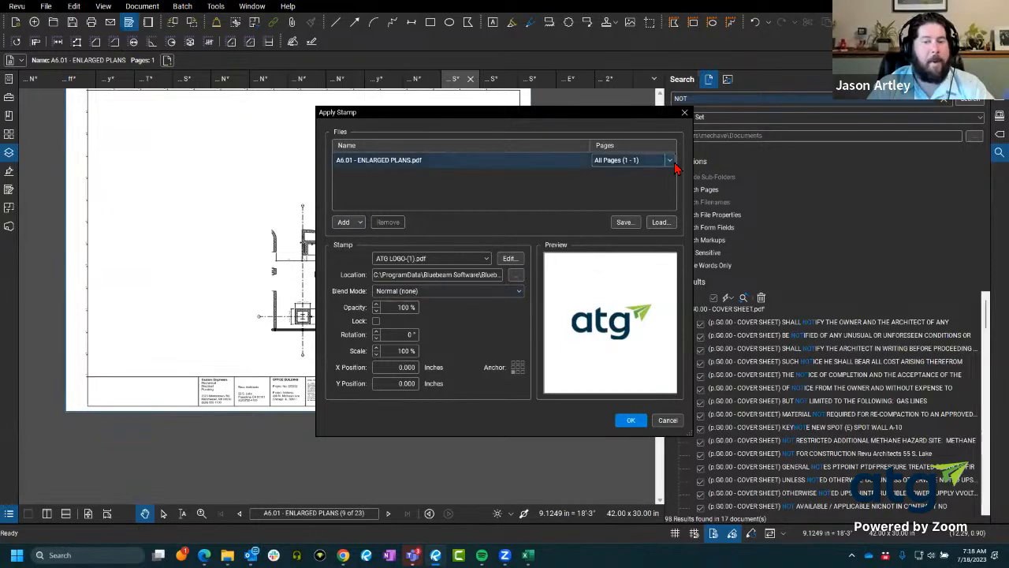
click(684, 115)
click(684, 114)
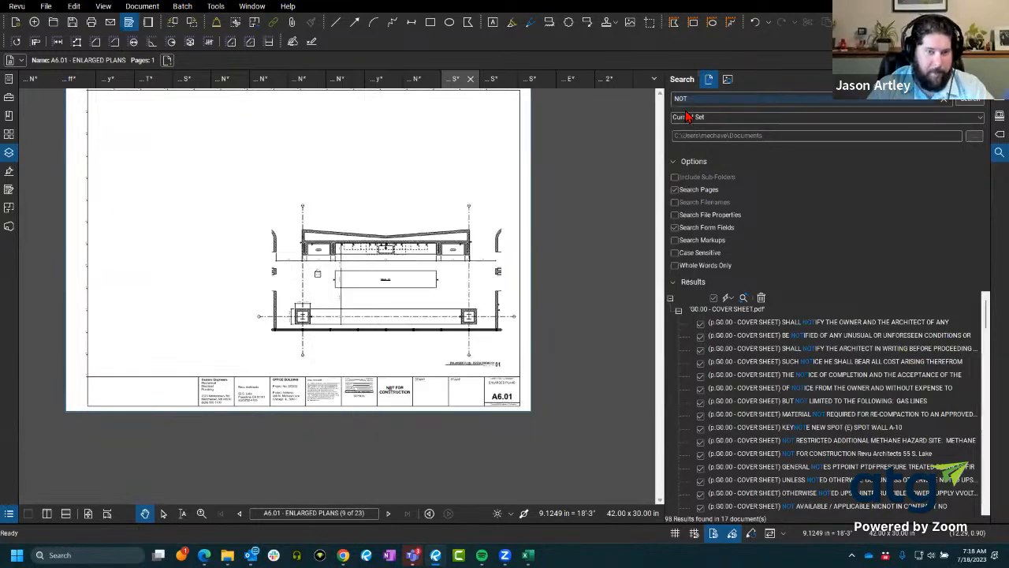
click(193, 8)
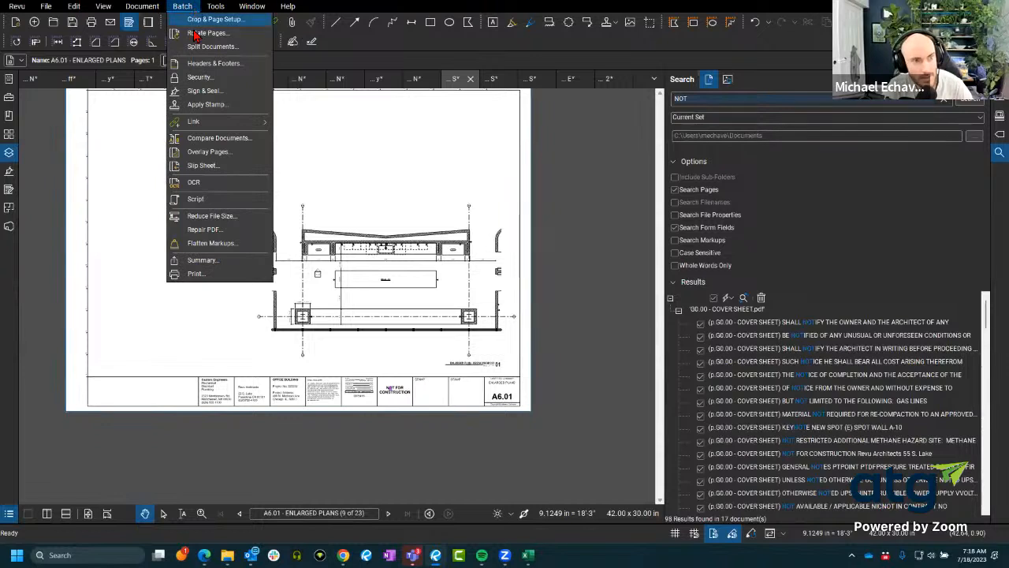
click(207, 104)
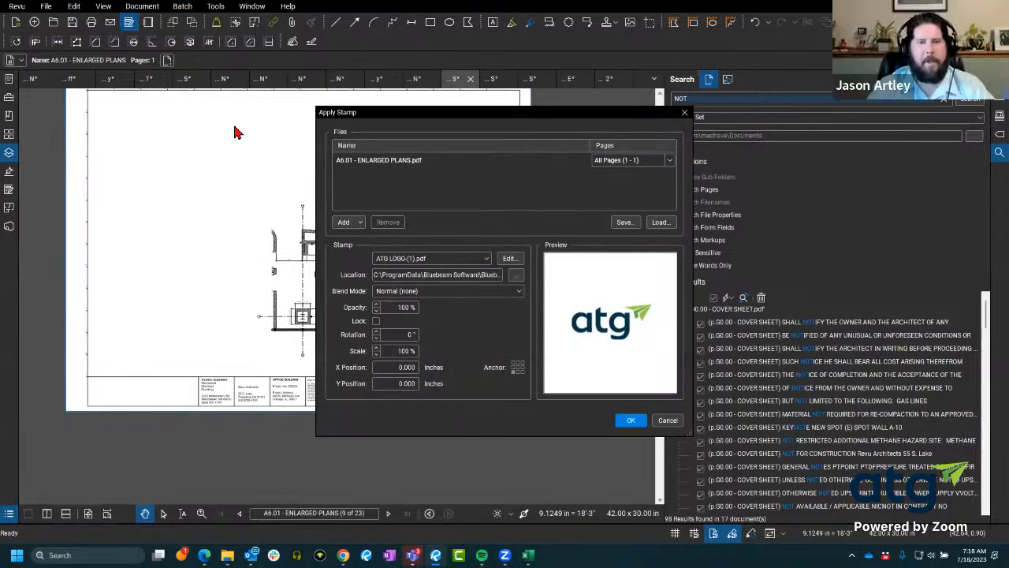
click(670, 160)
click(672, 161)
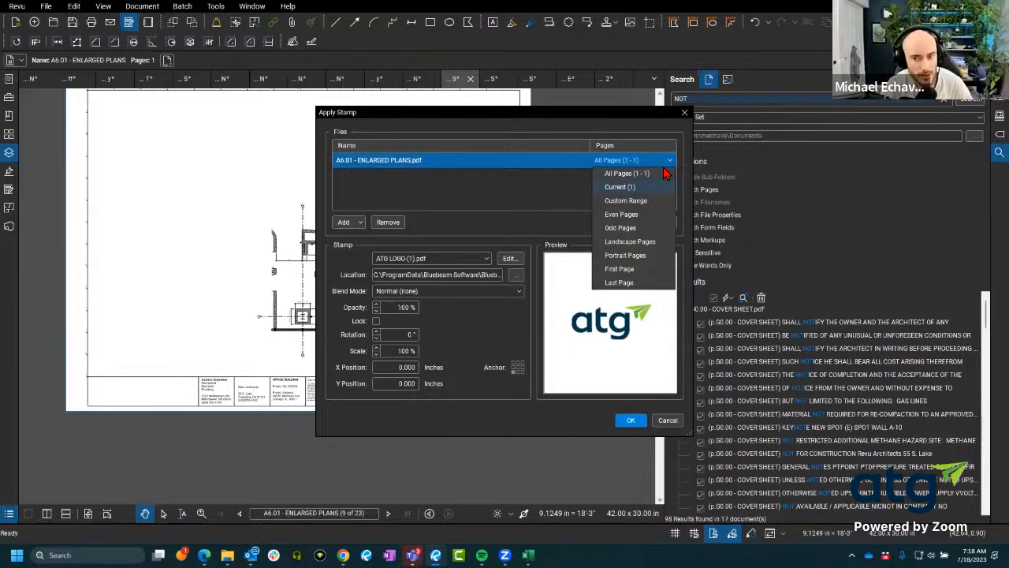
click(683, 112)
click(684, 112)
click(181, 7)
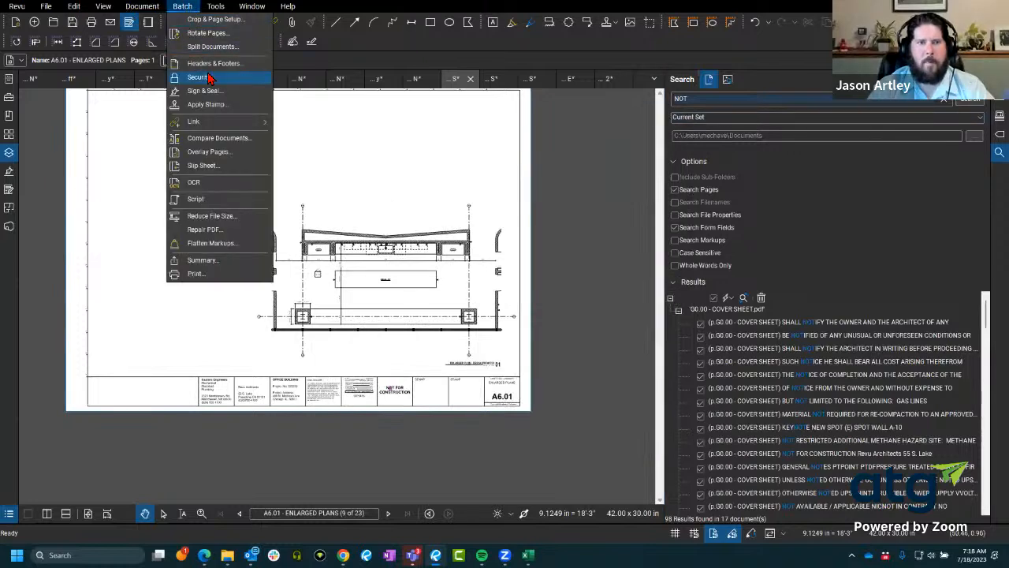
click(223, 95)
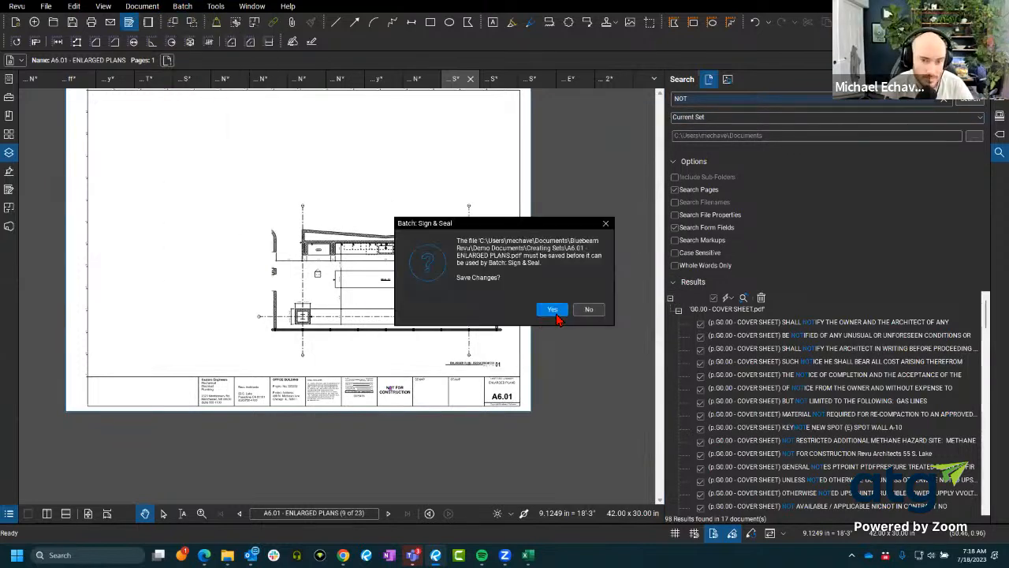
click(606, 224)
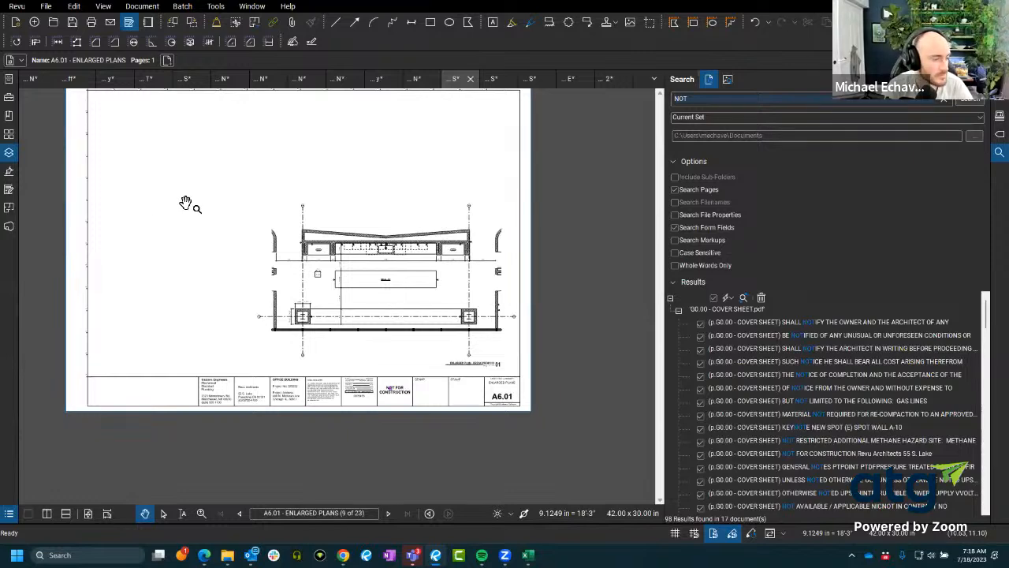
- Add all open files to the batch Apply Stamp file list, review the list, and leave without applying the stamp
click(182, 6)
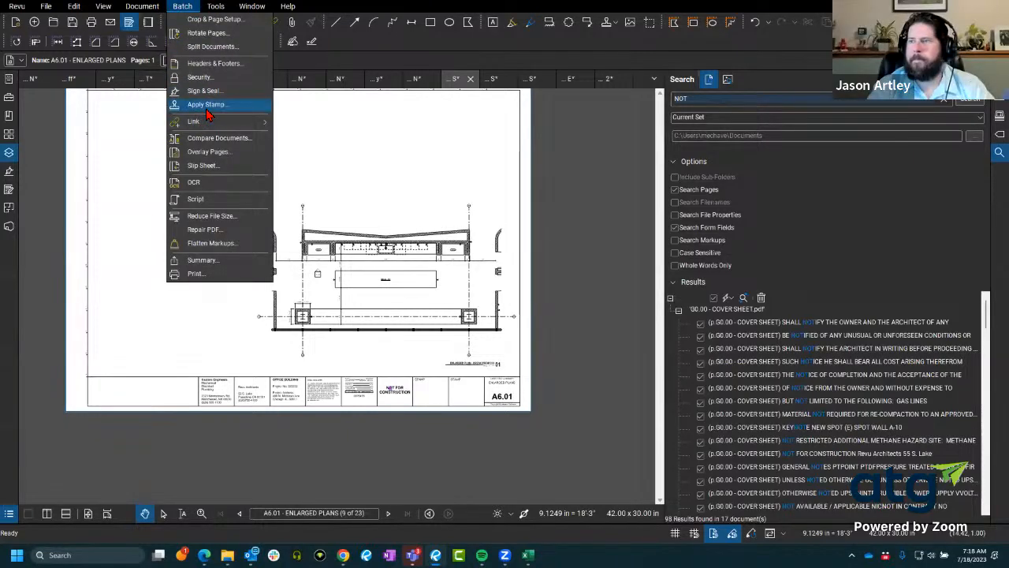
click(207, 105)
drag(392, 106, 245, 104)
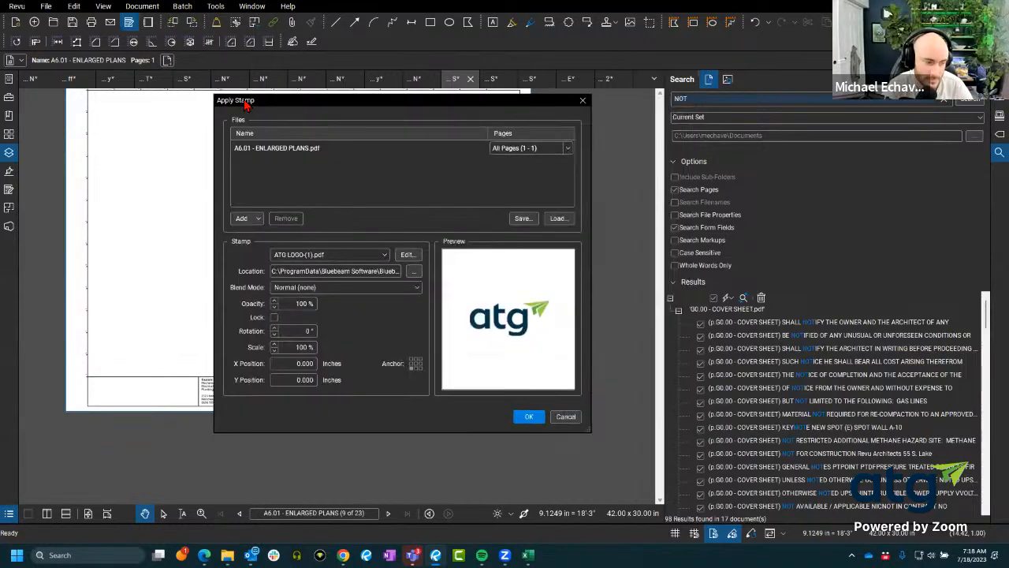
click(253, 221)
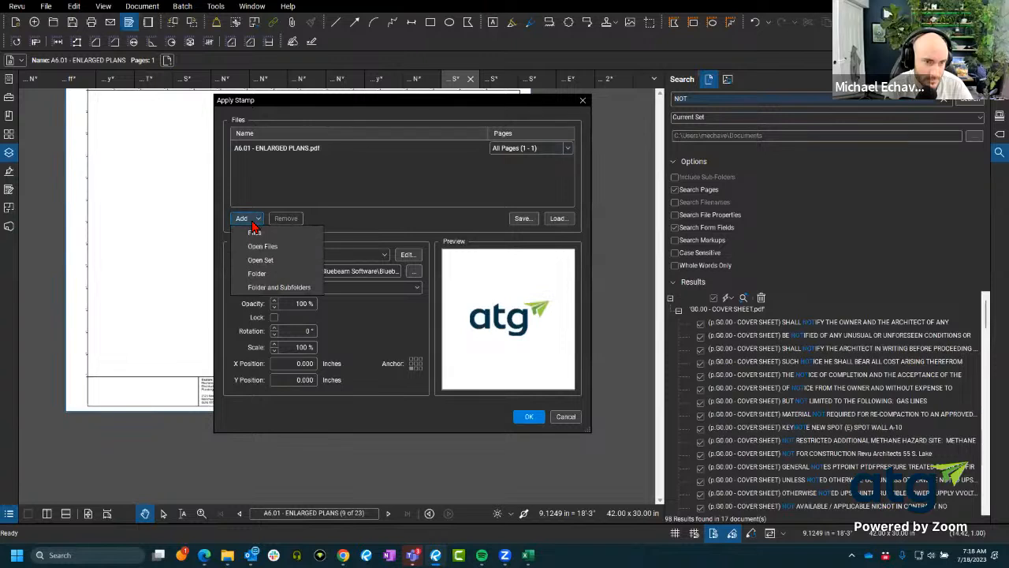
click(272, 246)
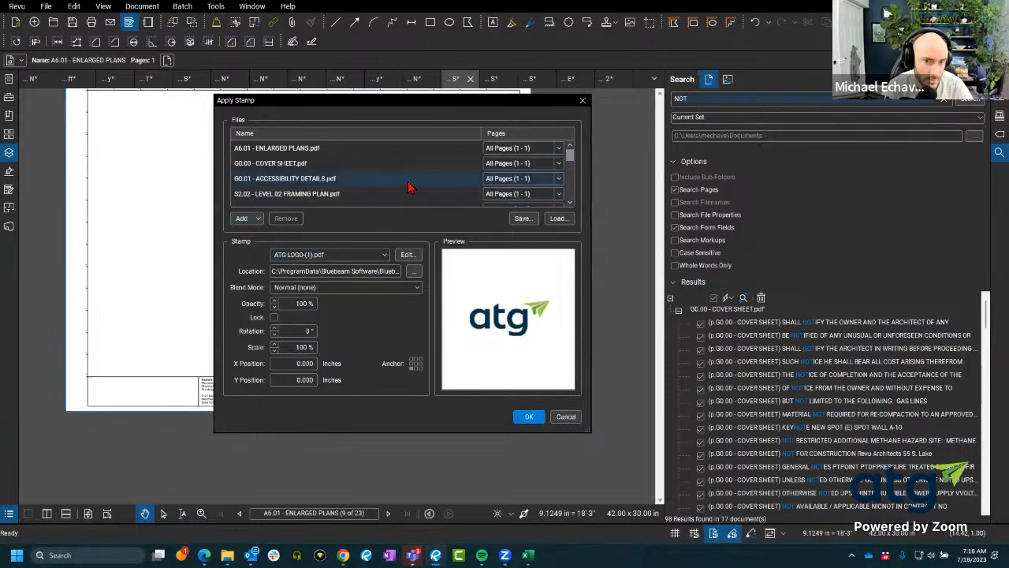
scroll(403, 185, down, 2)
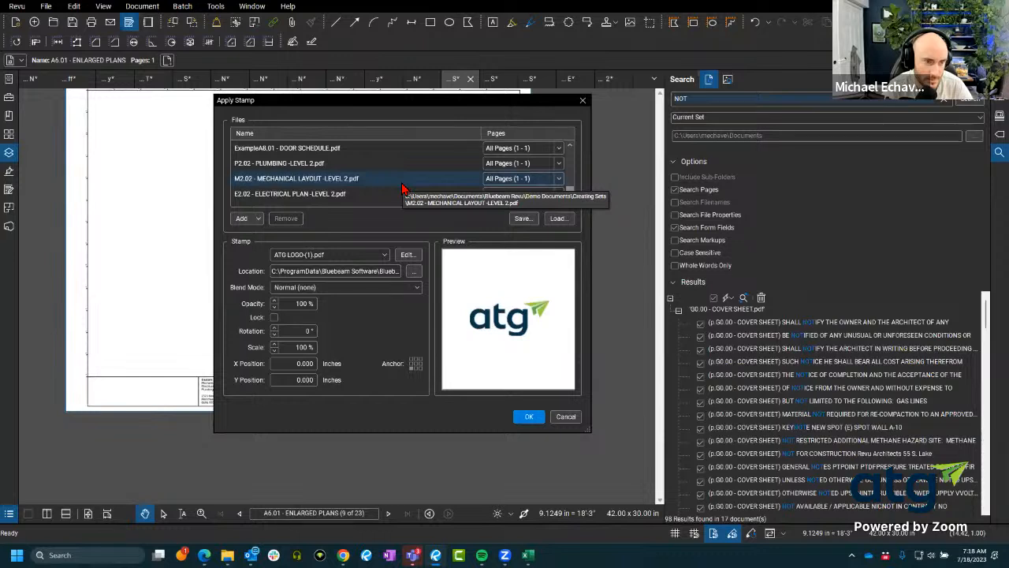
scroll(383, 186, up, 3)
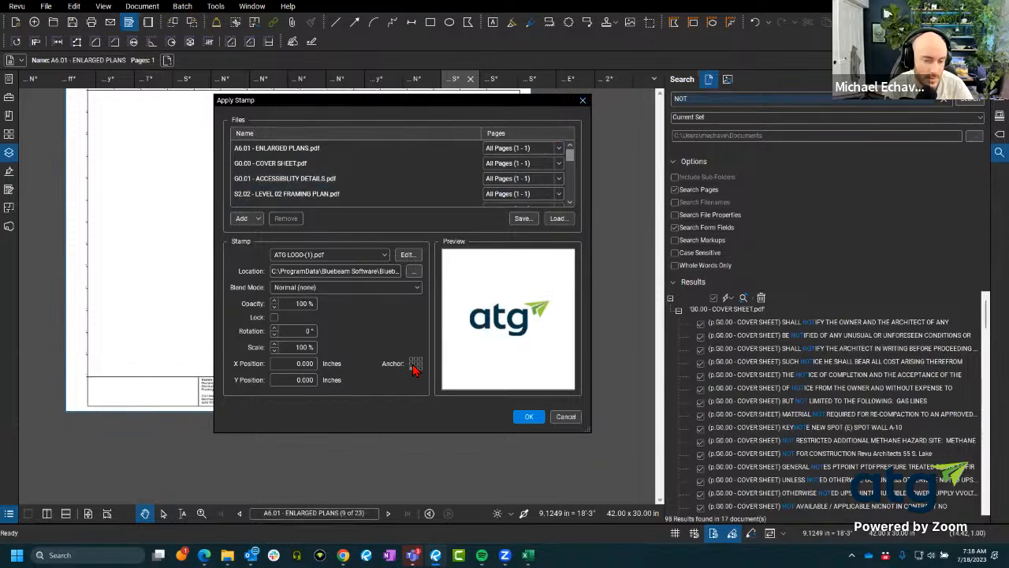
click(582, 101)
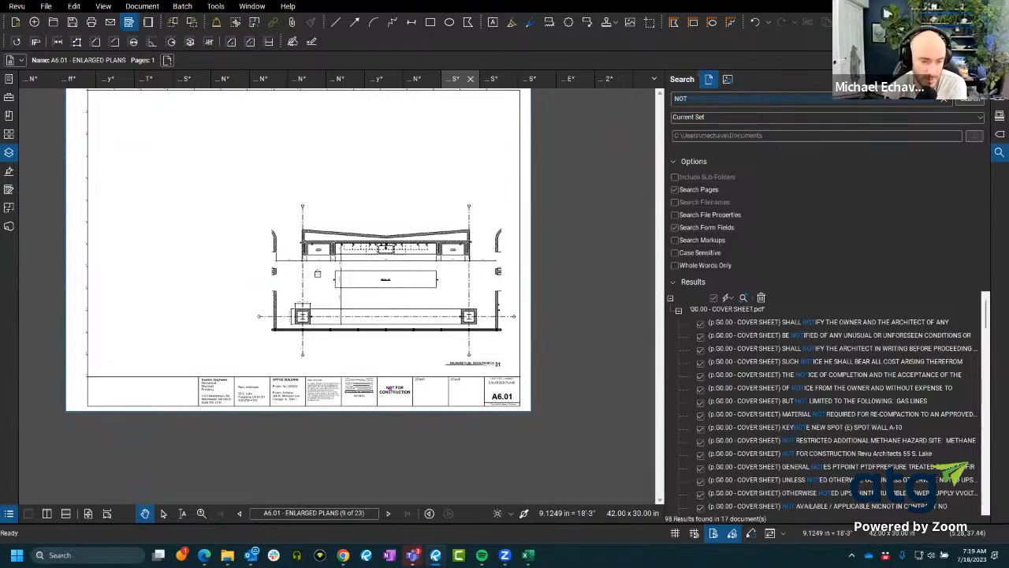
scroll(419, 458, down, 3)
scroll(379, 410, up, 2)
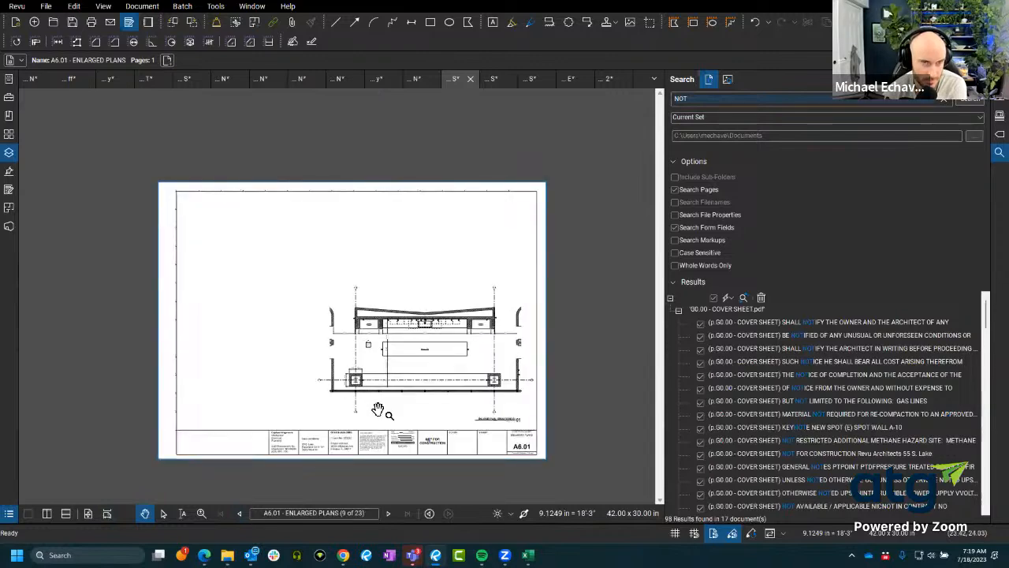
scroll(378, 410, up, 1)
scroll(292, 287, up, 2)
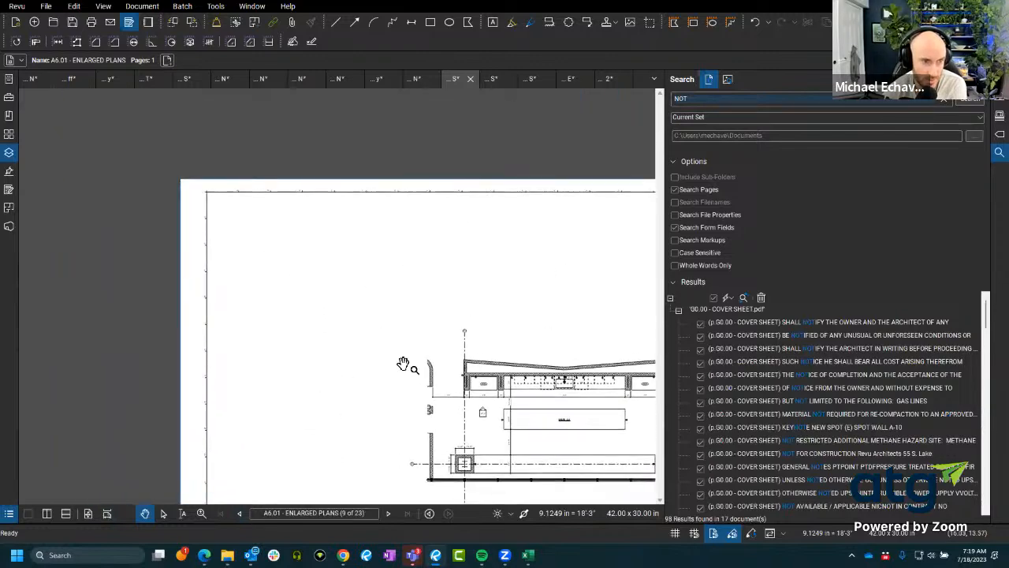
scroll(219, 214, up, 3)
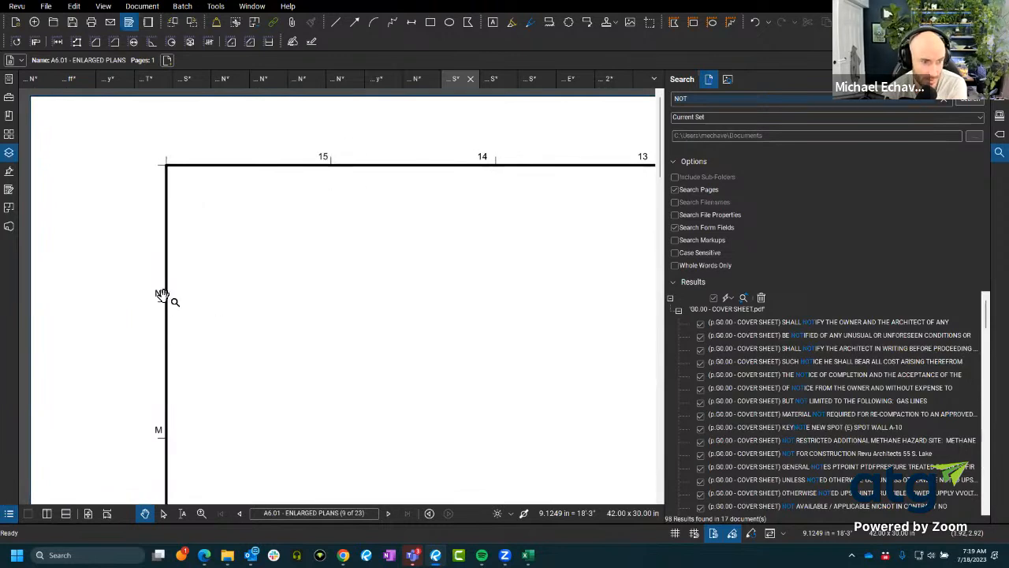
- Start a batch Apply Stamp with ATG LOGO-(1).pdf and add all open files to the file list
scroll(320, 299, down, 4)
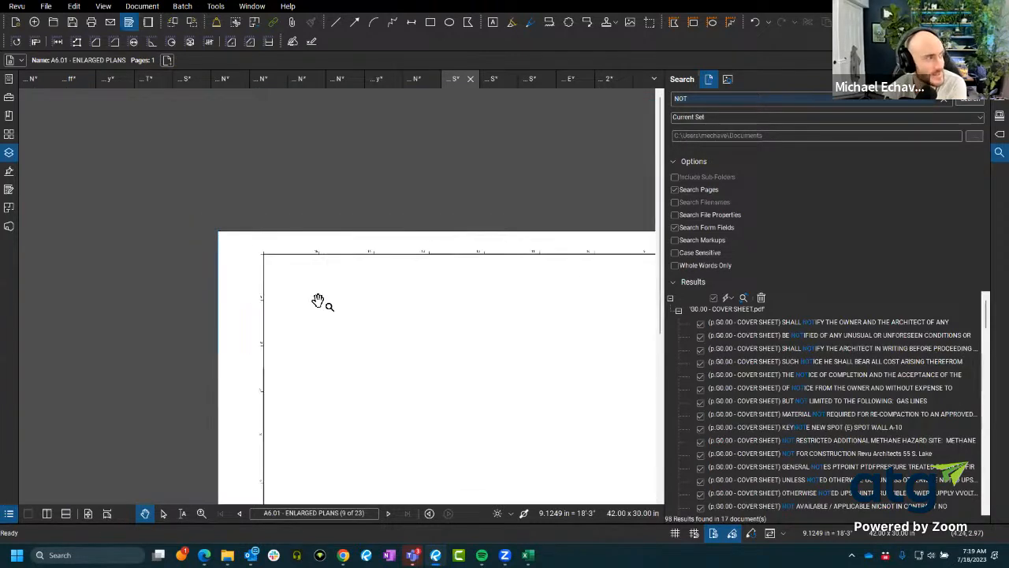
scroll(340, 270, down, 5)
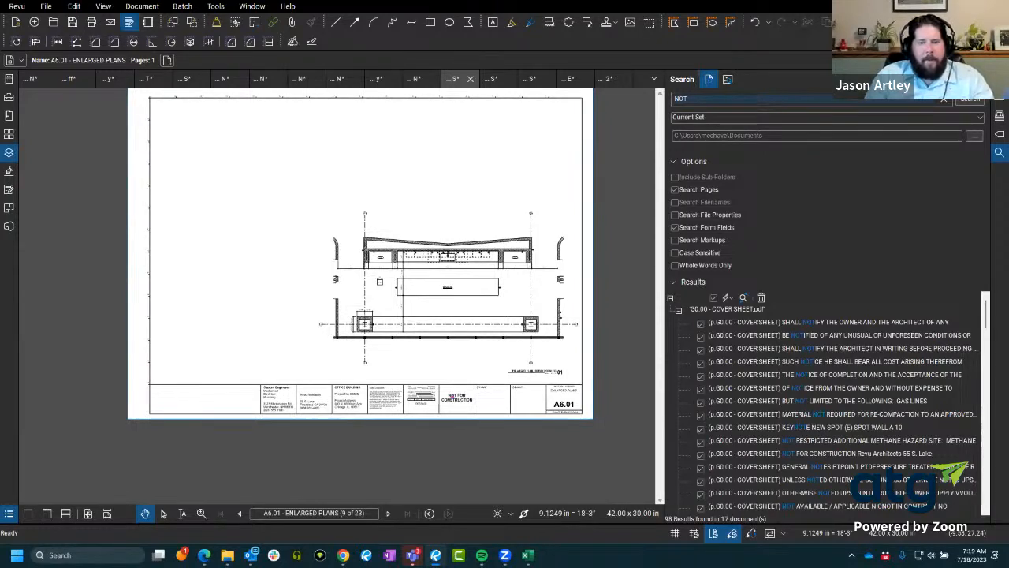
click(183, 6)
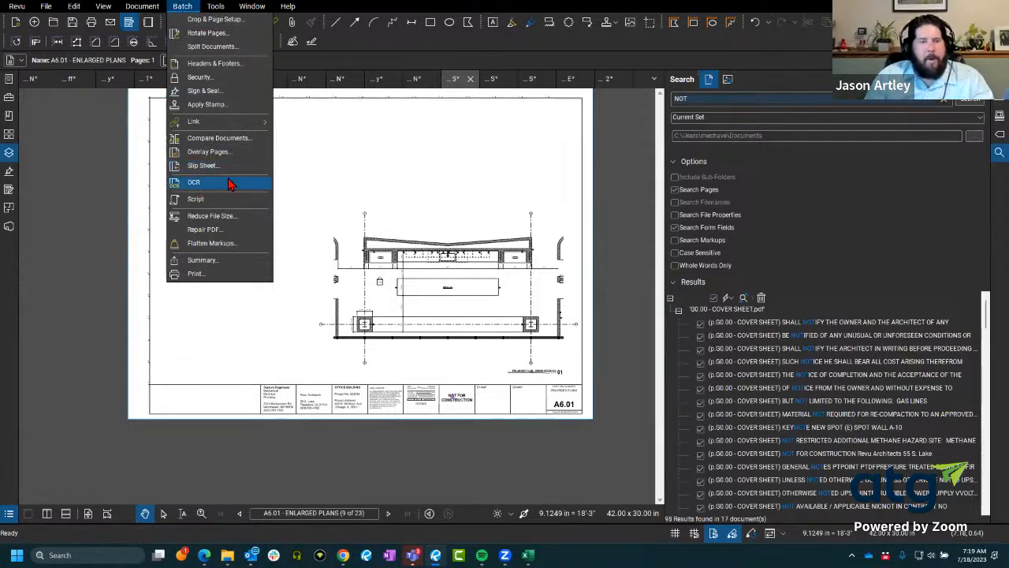
click(224, 105)
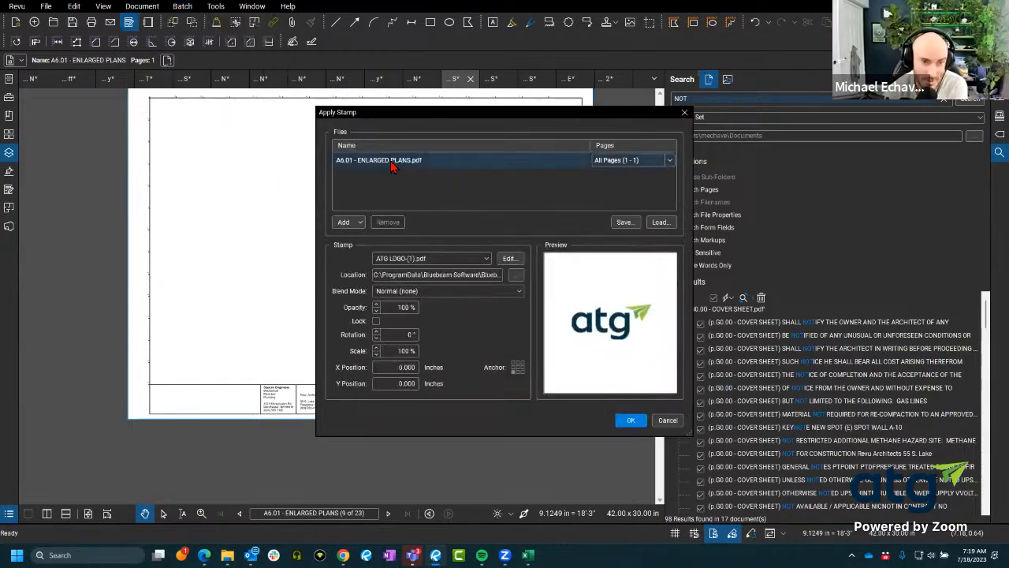
drag(379, 119, 259, 120)
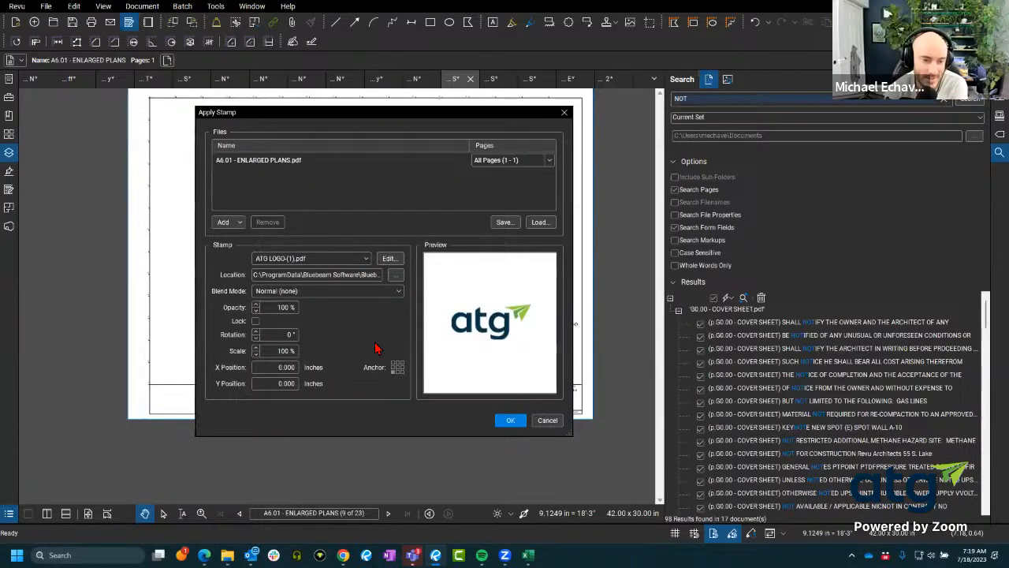
click(227, 222)
click(260, 277)
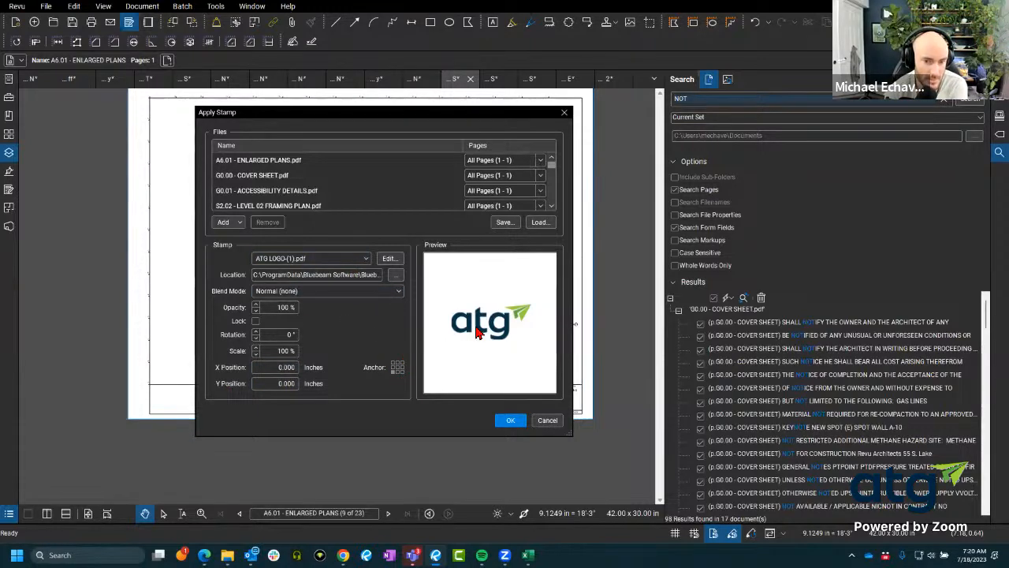
- Set the stamp's opacity to 50% and apply the ATG LOGO-(1).pdf stamp to all listed files
click(257, 310)
click(256, 310)
click(257, 311)
click(256, 311)
click(257, 311)
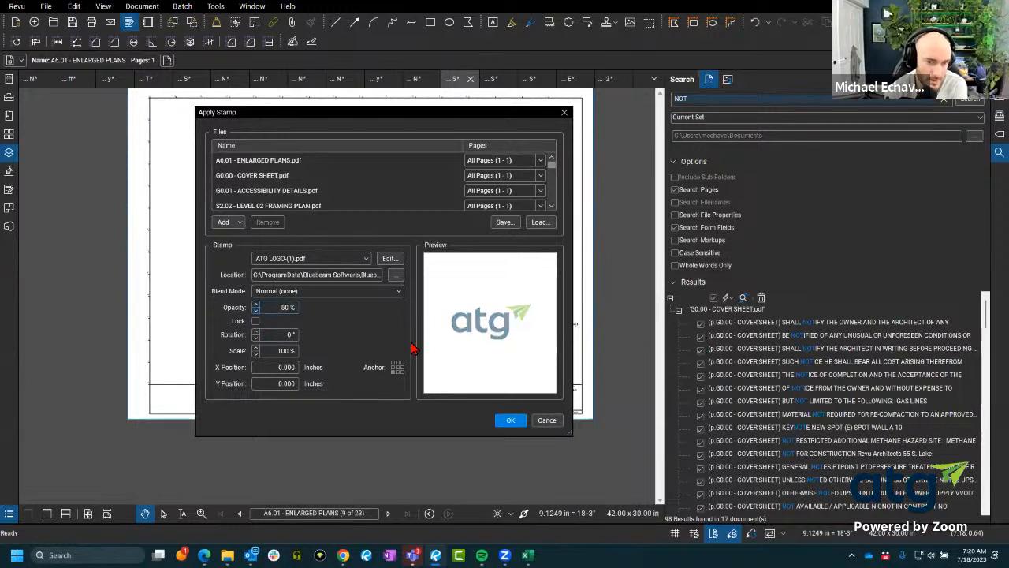
click(518, 424)
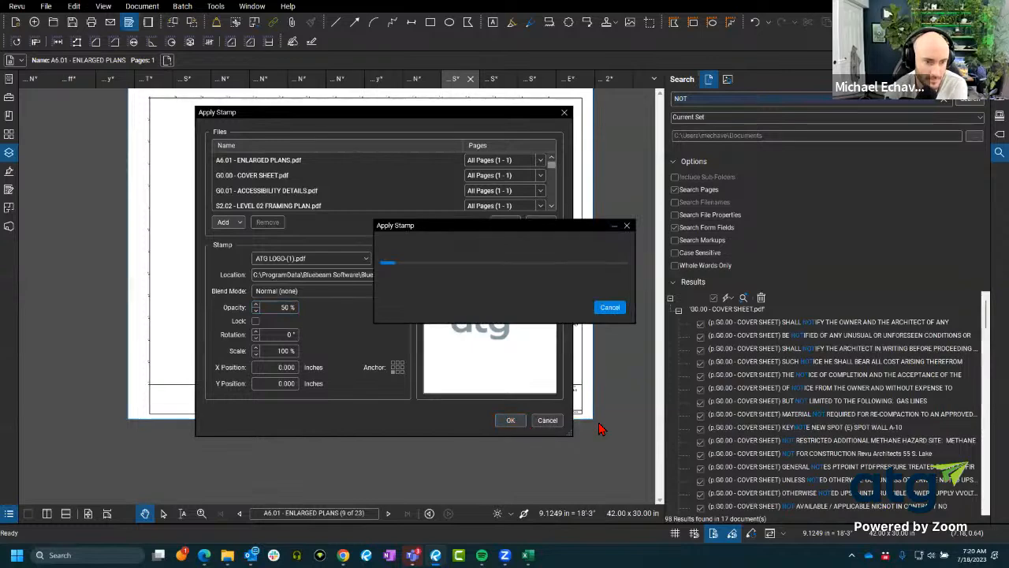
- Hide the search results and move the atg logo stamp on A6.01 from the sheet corner to the blank area above the enlarged plan
scroll(180, 420, up, 4)
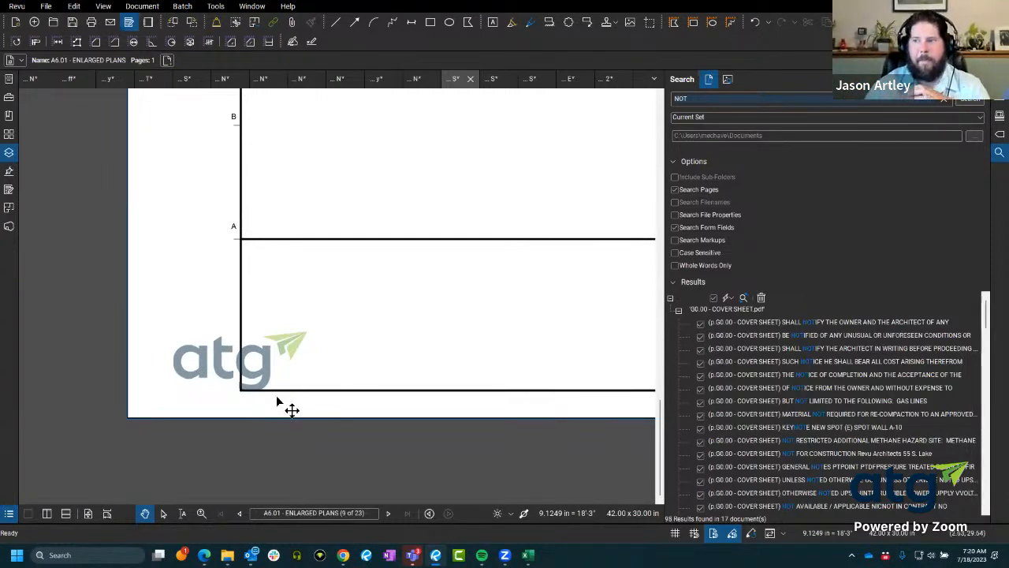
scroll(224, 438, down, 5)
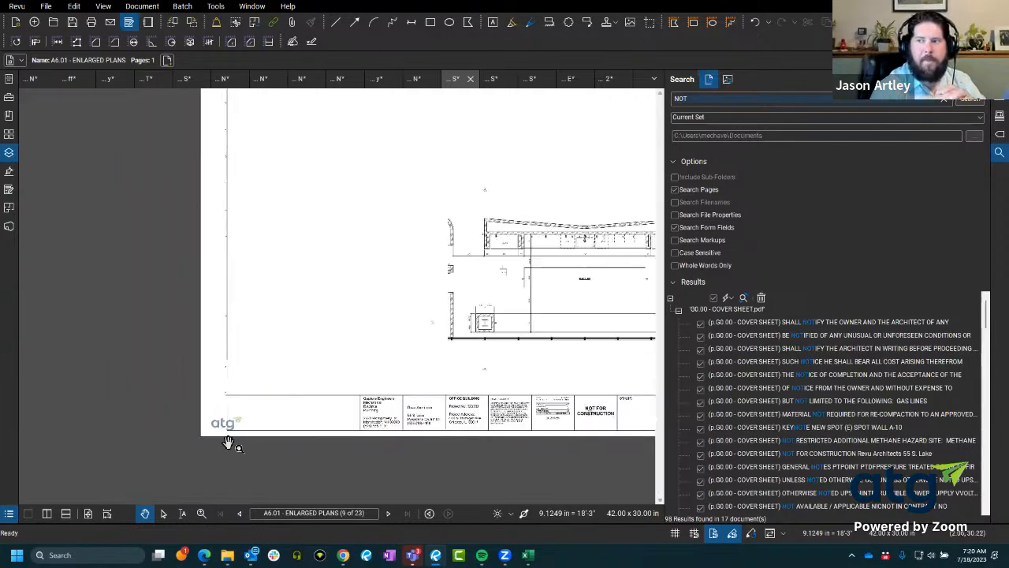
click(999, 153)
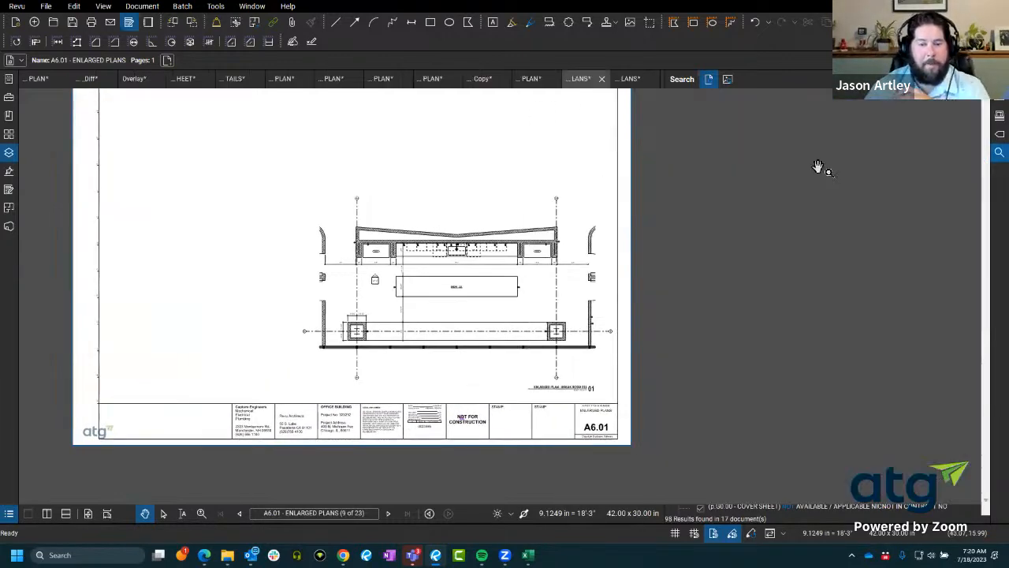
click(218, 7)
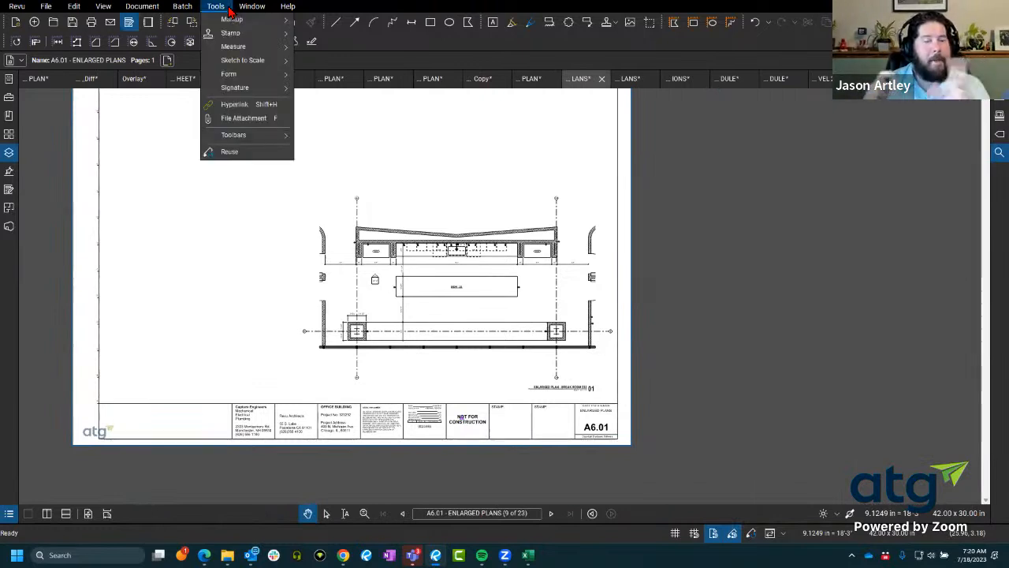
click(144, 426)
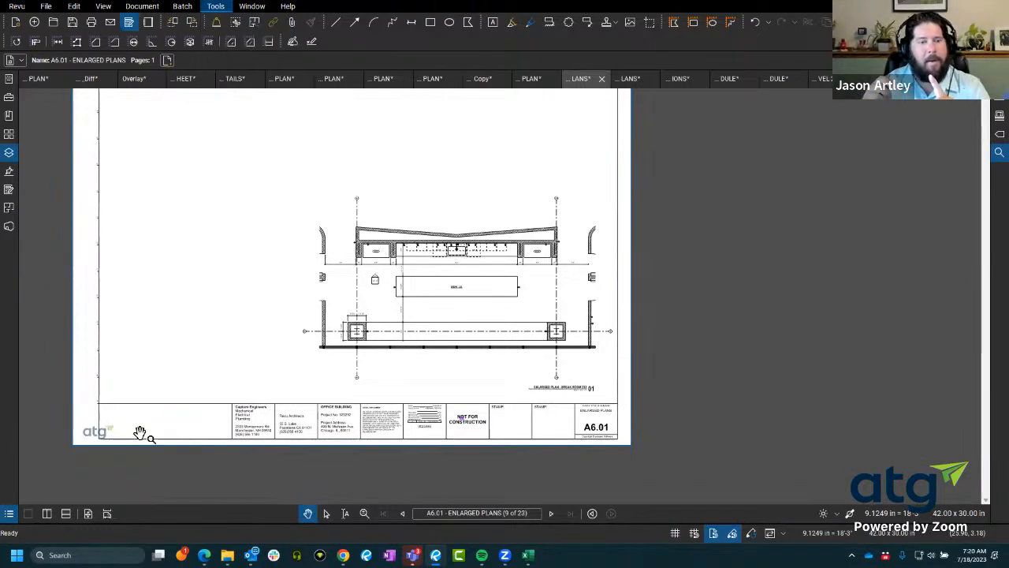
click(107, 440)
drag(107, 446, 260, 173)
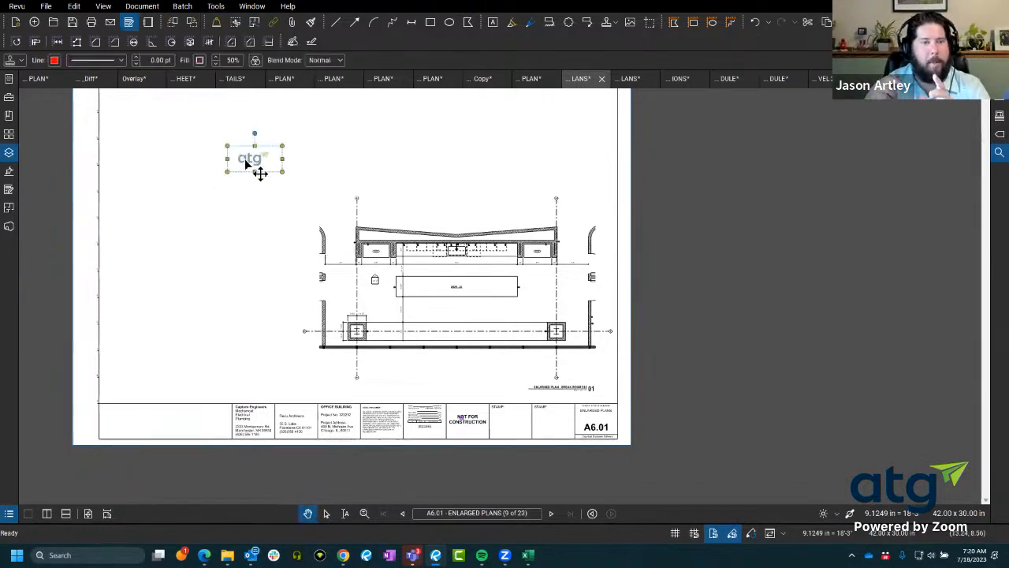
- Show the layout settings in the atg stamp's properties and open Notepad for recording its position
click(1000, 79)
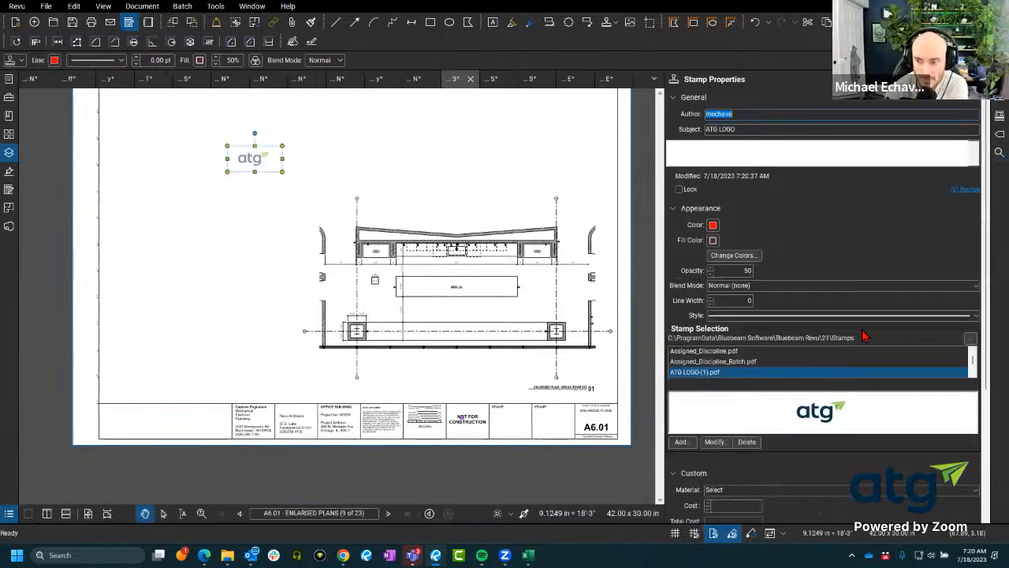
scroll(976, 326, down, 5)
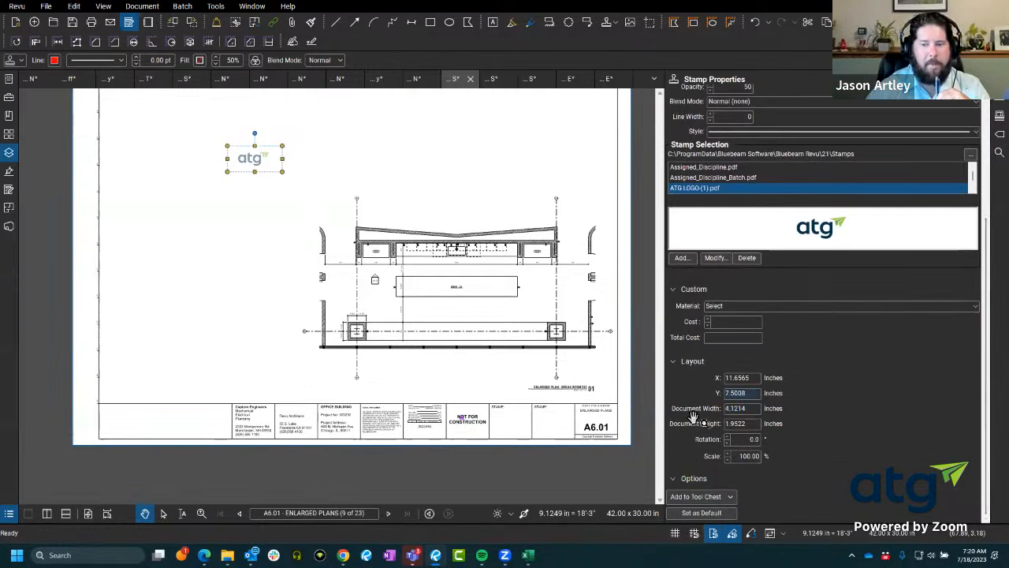
click(79, 555)
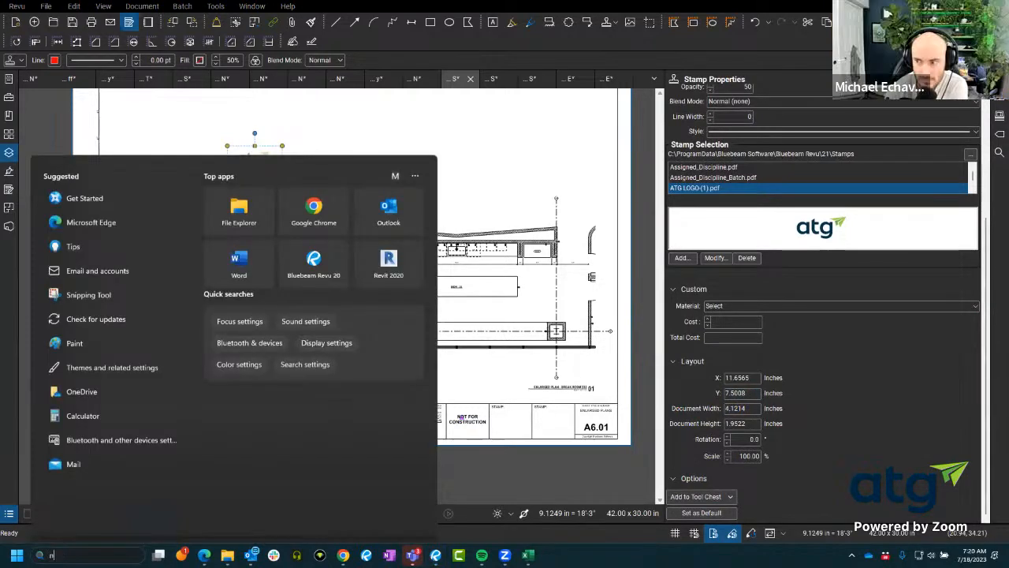
text(n)
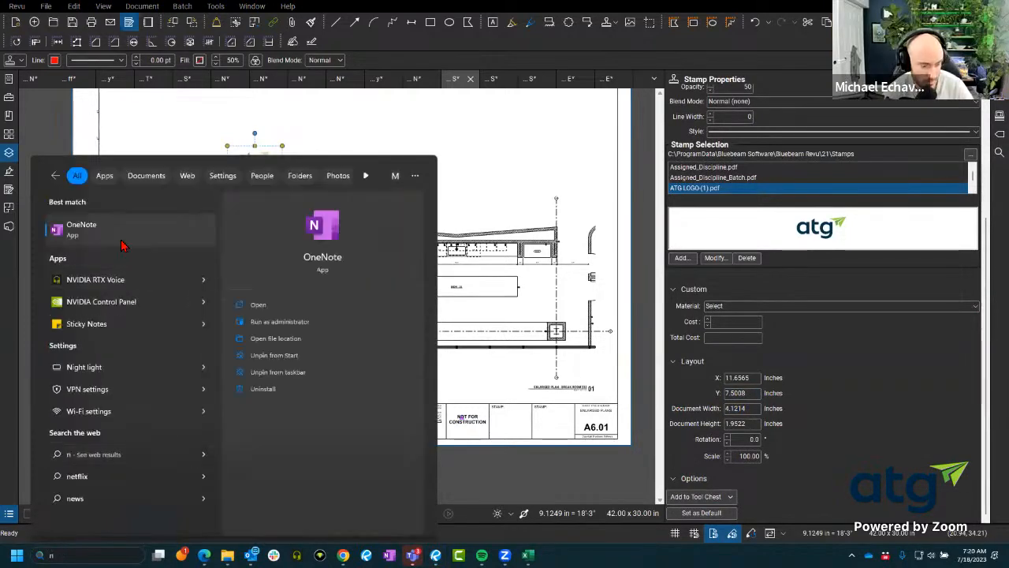
text(otepad)
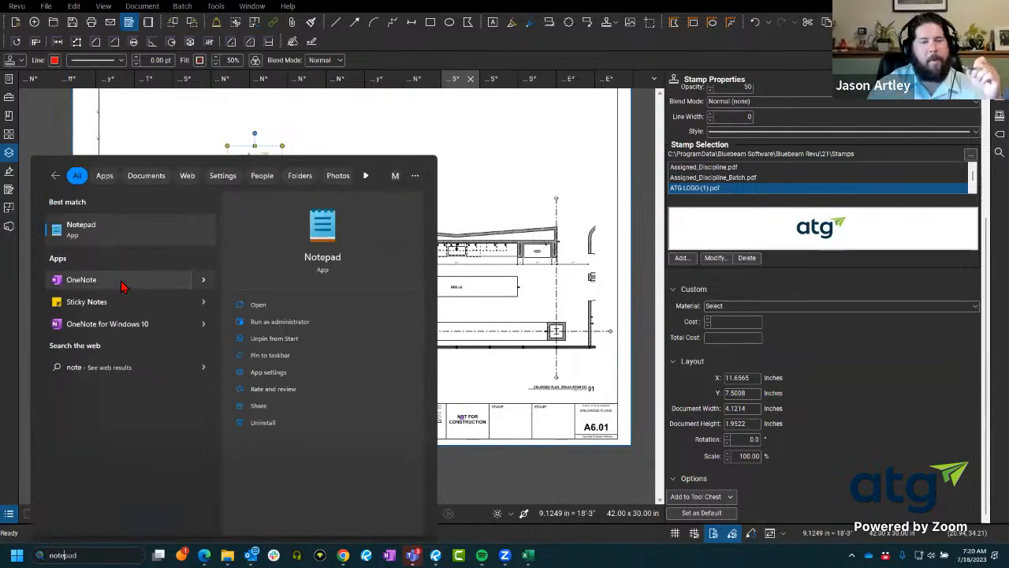
click(120, 237)
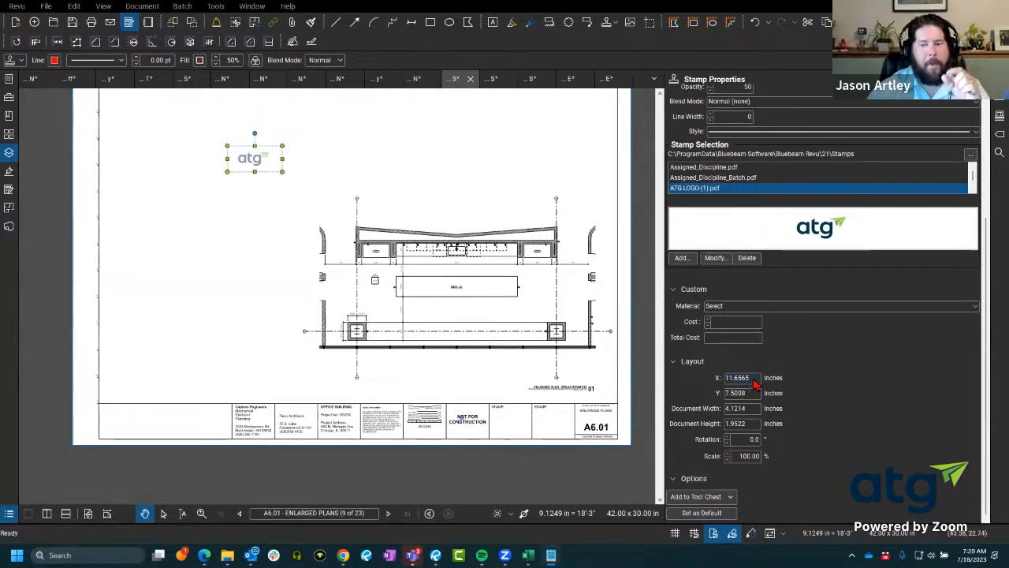
- Copy the stamp's X position 11.6565 and Y position 7.5008 into Notepad on separate lines, and minimize Notepad
double_click(742, 378)
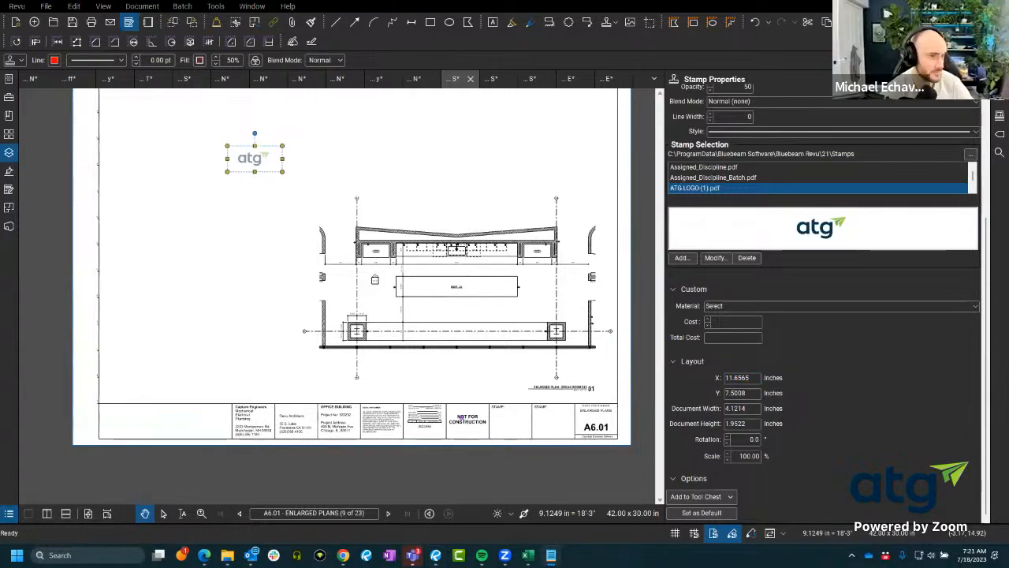
key(alt+Tab)
click(854, 364)
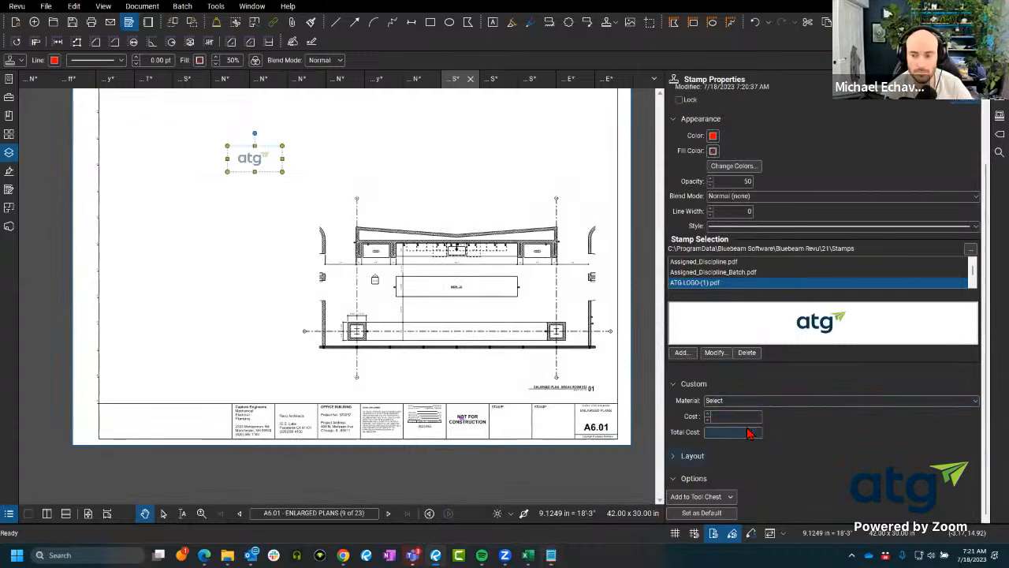
click(730, 456)
scroll(757, 426, down, 3)
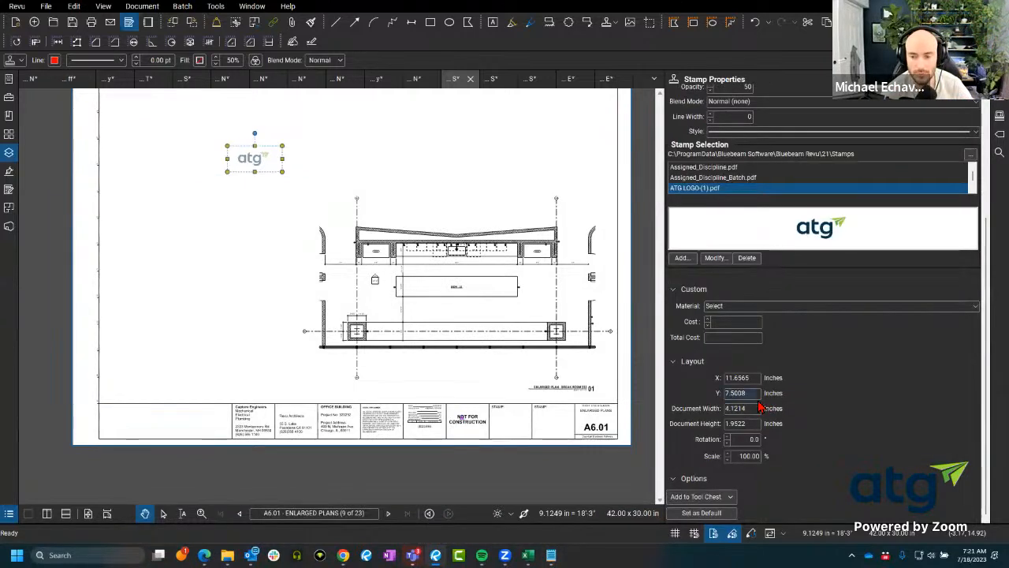
double_click(754, 394)
key(ctrl+c)
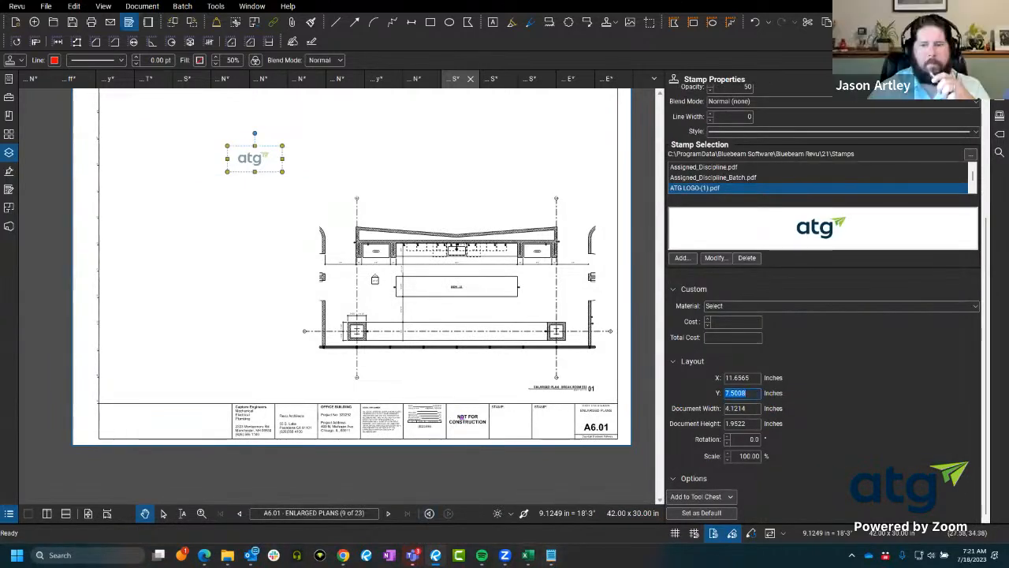
key(alt+Tab)
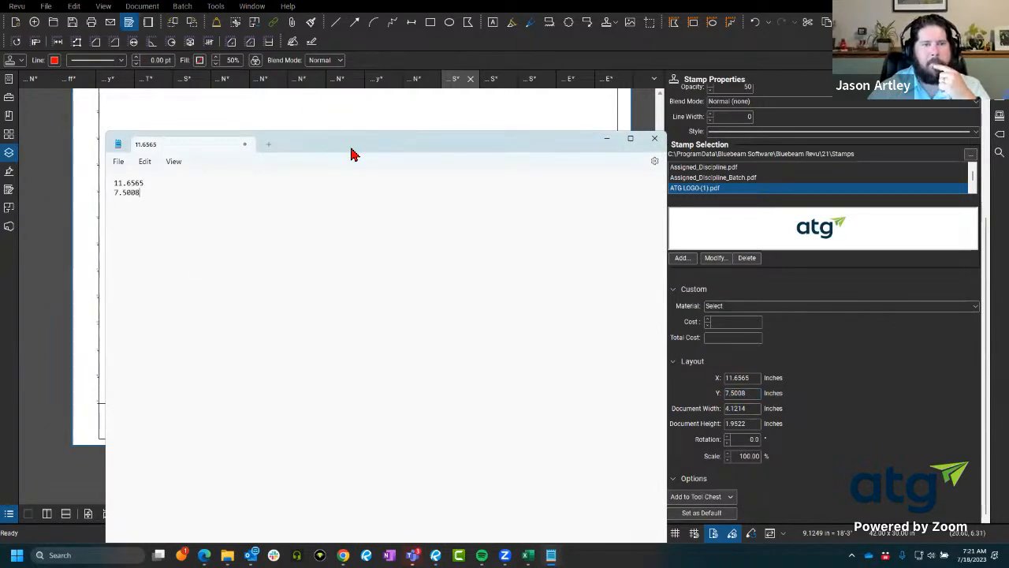
click(607, 139)
- Start another batch Apply Stamp for A6.01 and set the stamp's X position to 11.6565 and Y position to 7.5008 inches
click(216, 213)
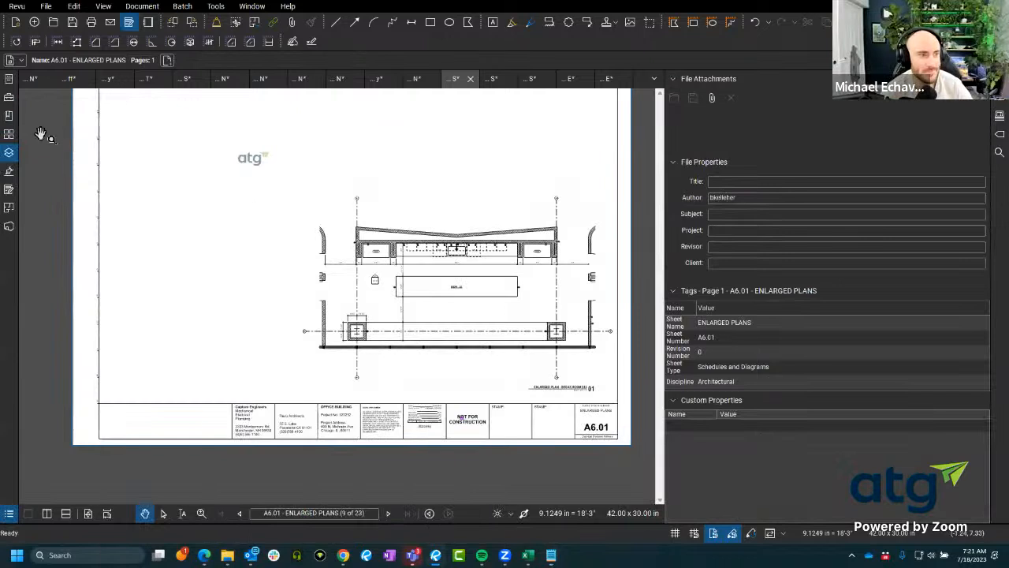
click(182, 7)
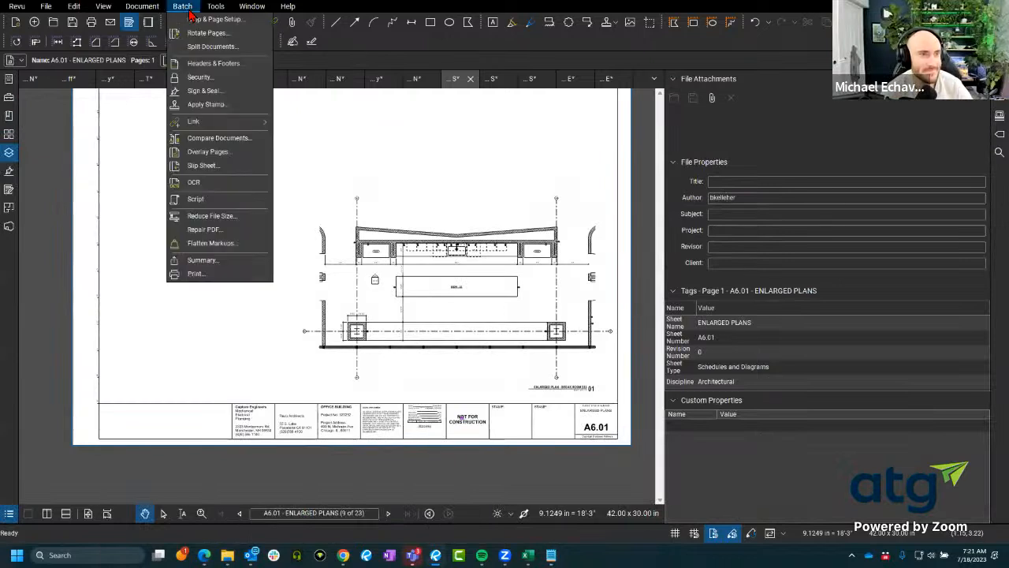
click(213, 104)
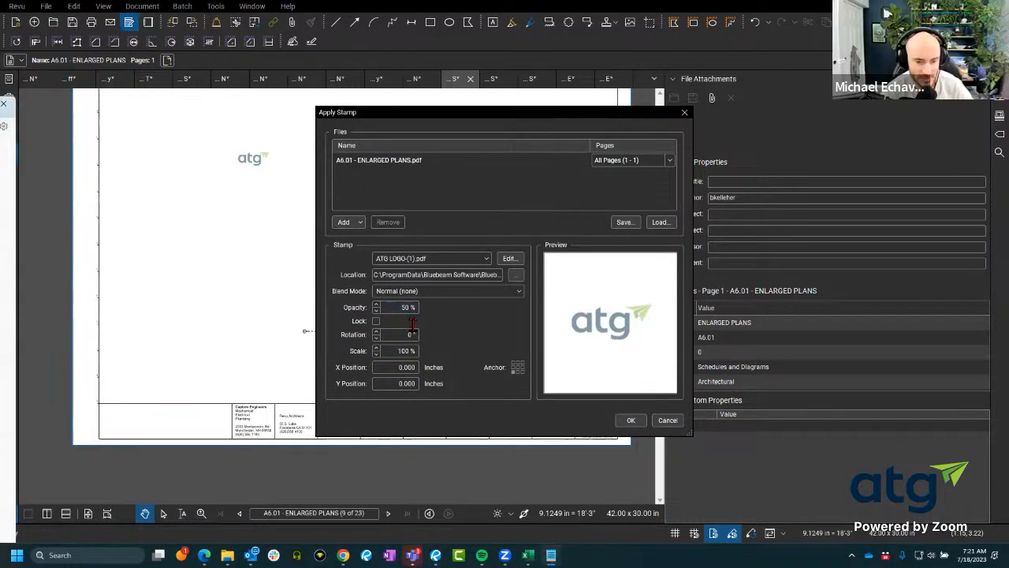
click(402, 367)
text(0)
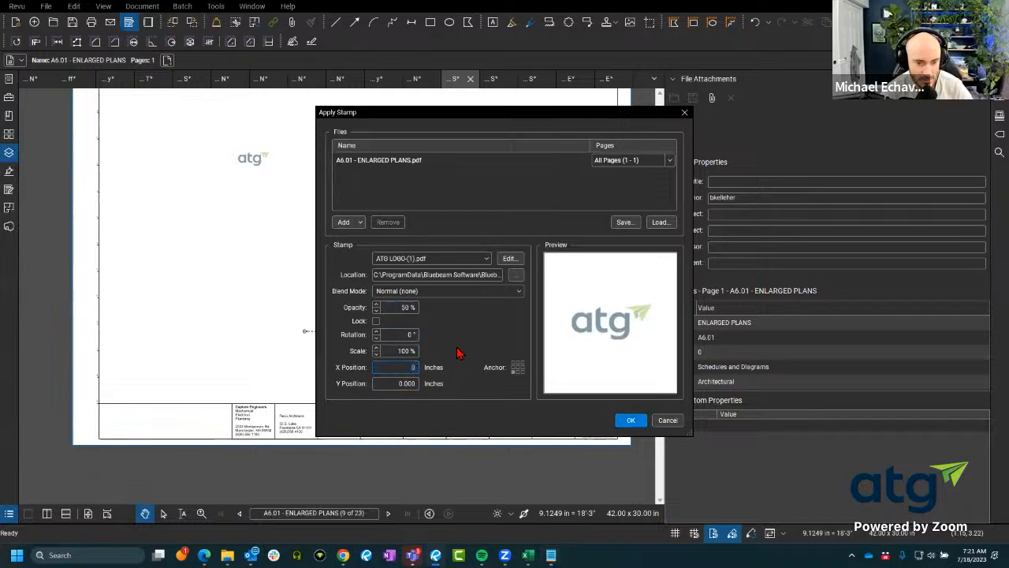
text(11.6565)
key(alt+Tab)
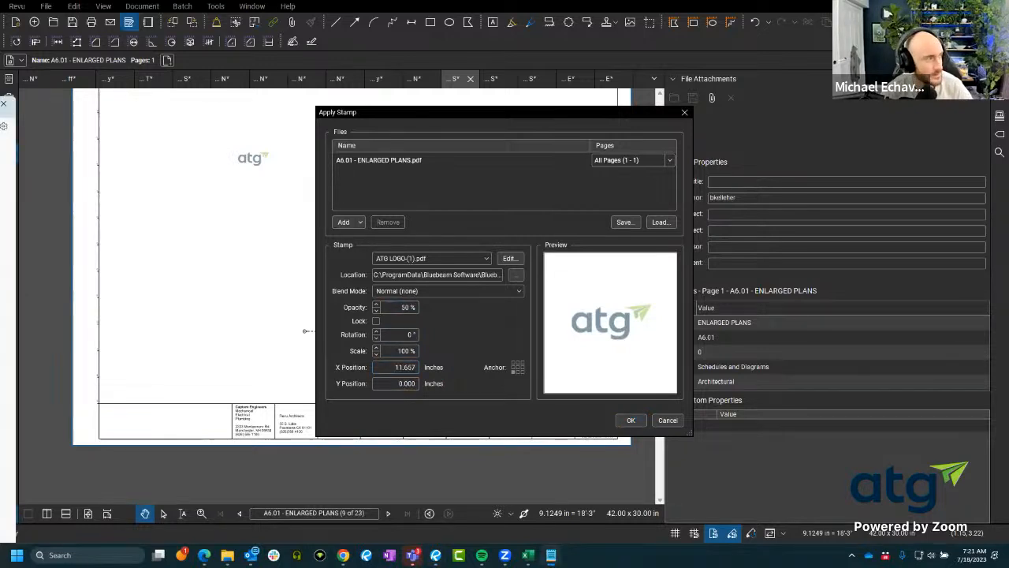
click(409, 386)
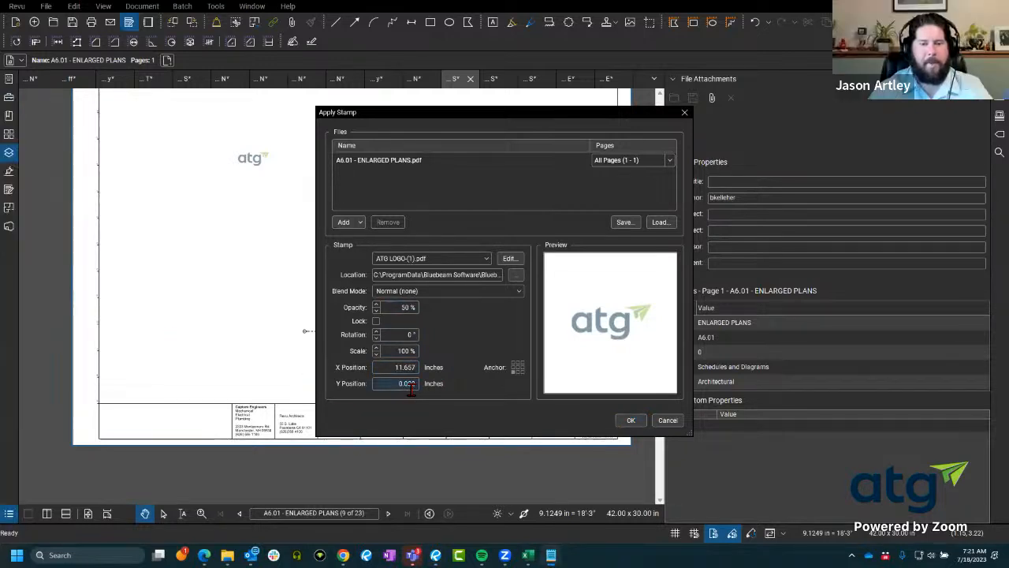
key(ctrl+v)
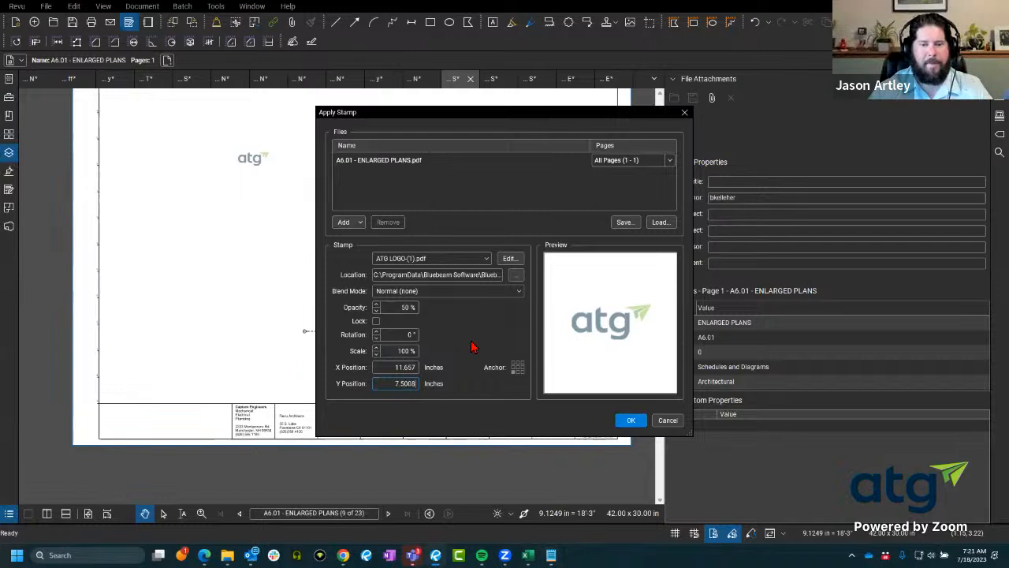
- Leave the stamp unlocked and choose Date.pdf as the stamp for the batch
click(376, 321)
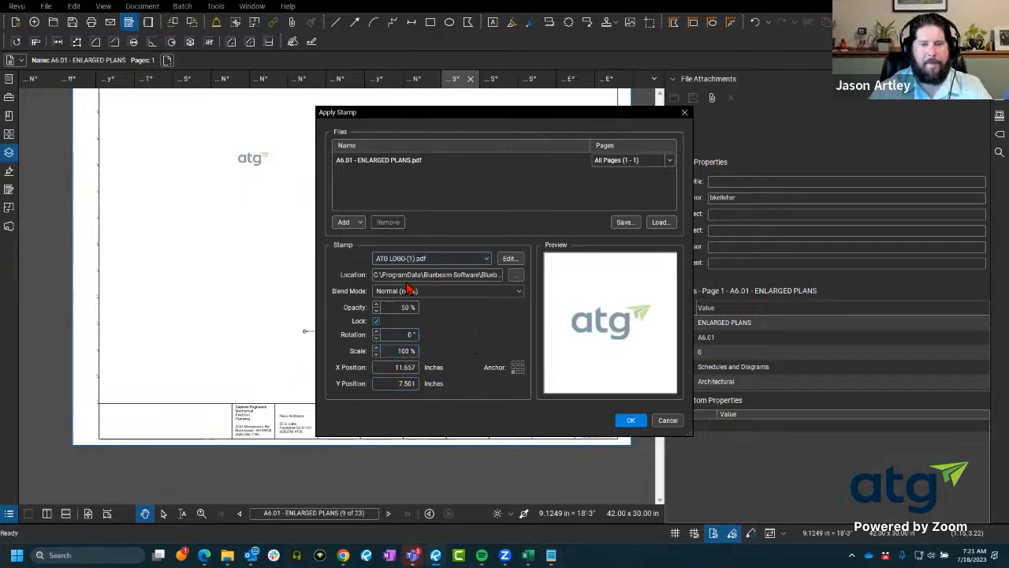
click(377, 321)
click(475, 261)
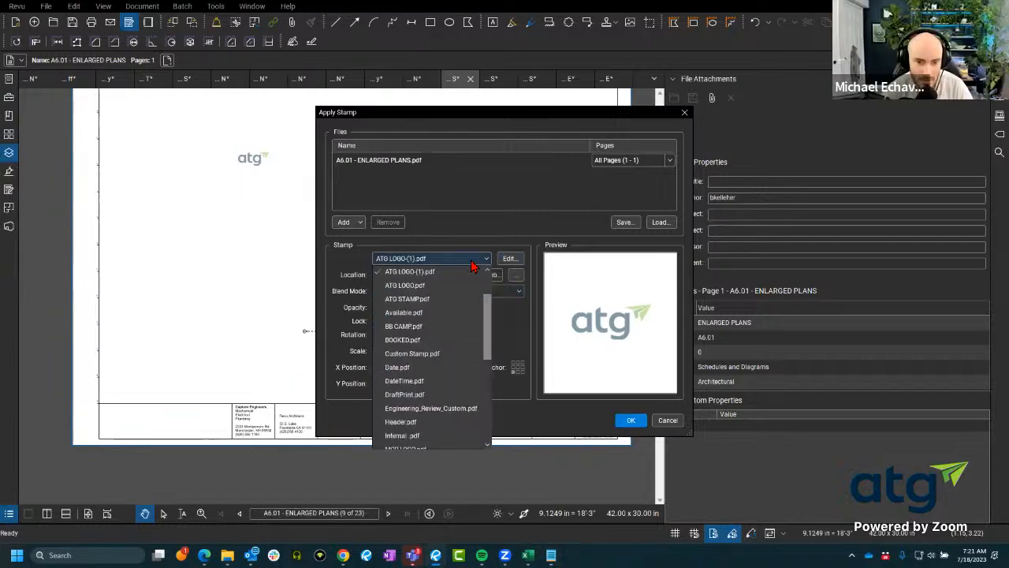
click(448, 367)
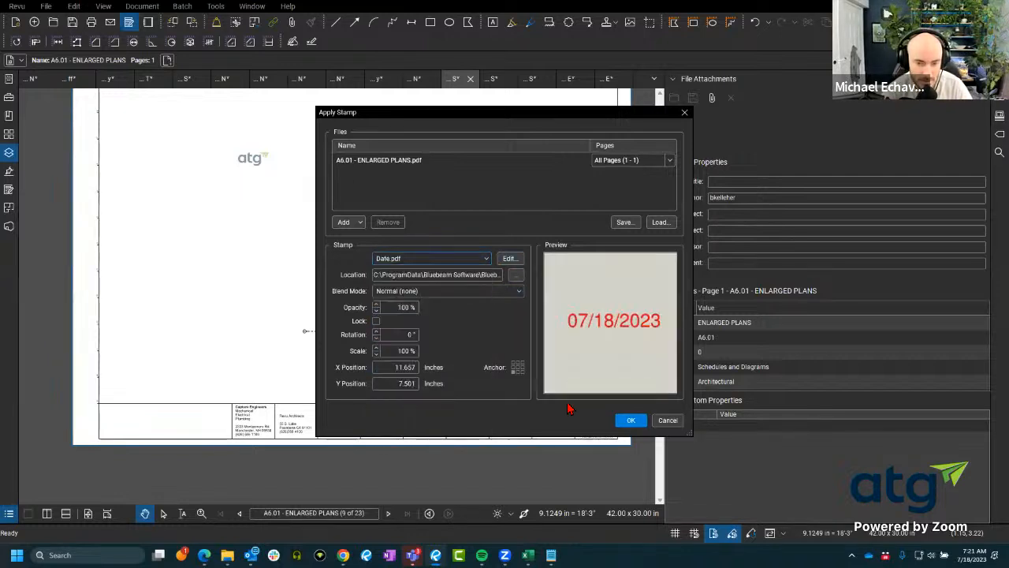
- Apply the date stamp to A6.01, and add the open set's files to another batch Apply Stamp
click(634, 421)
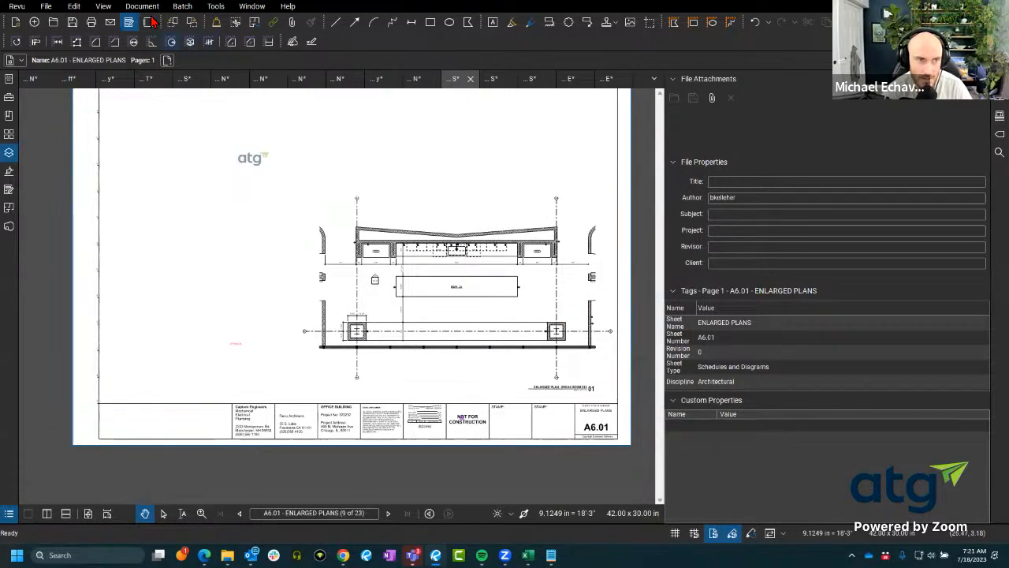
click(182, 5)
click(221, 107)
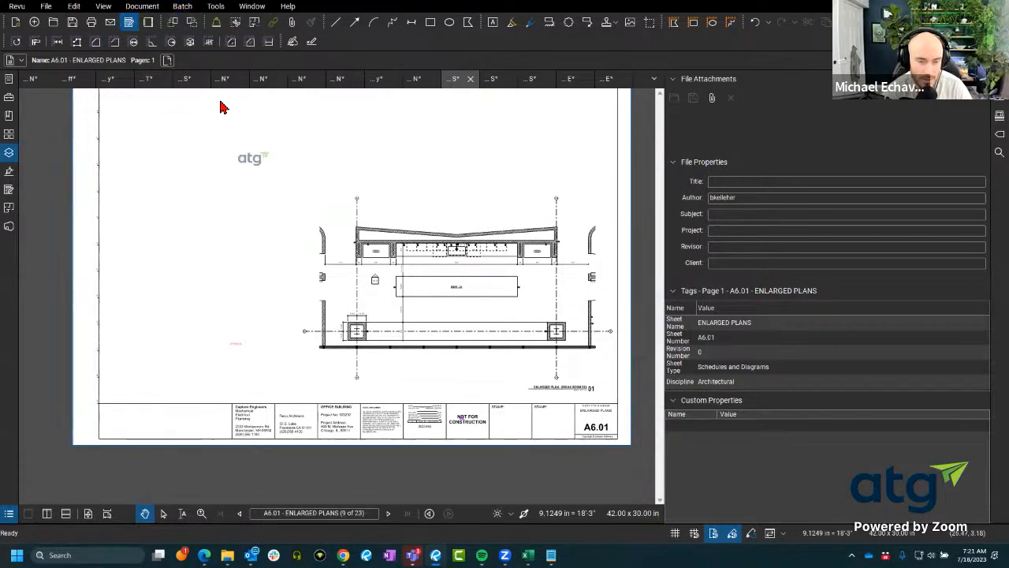
click(364, 224)
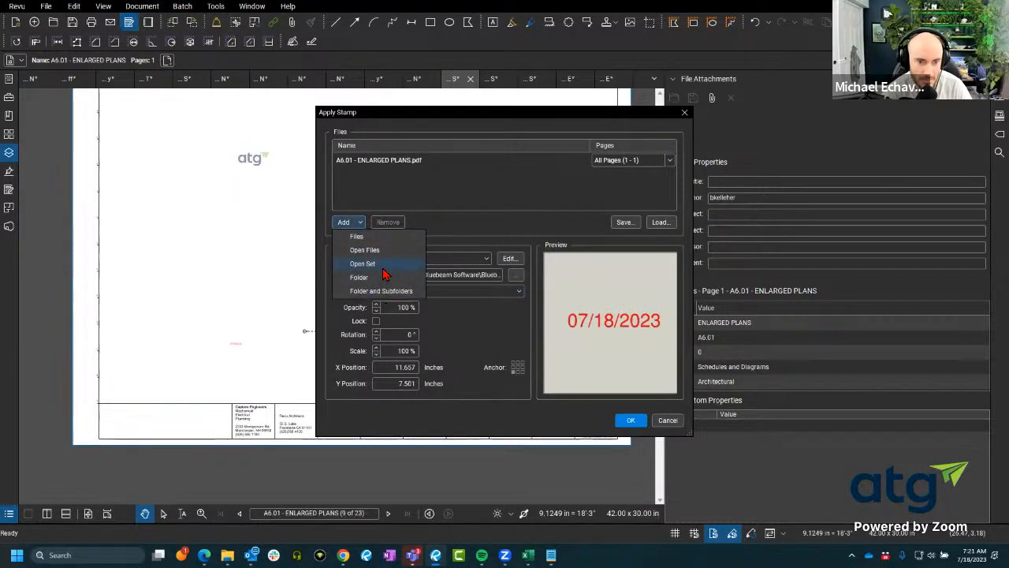
click(383, 267)
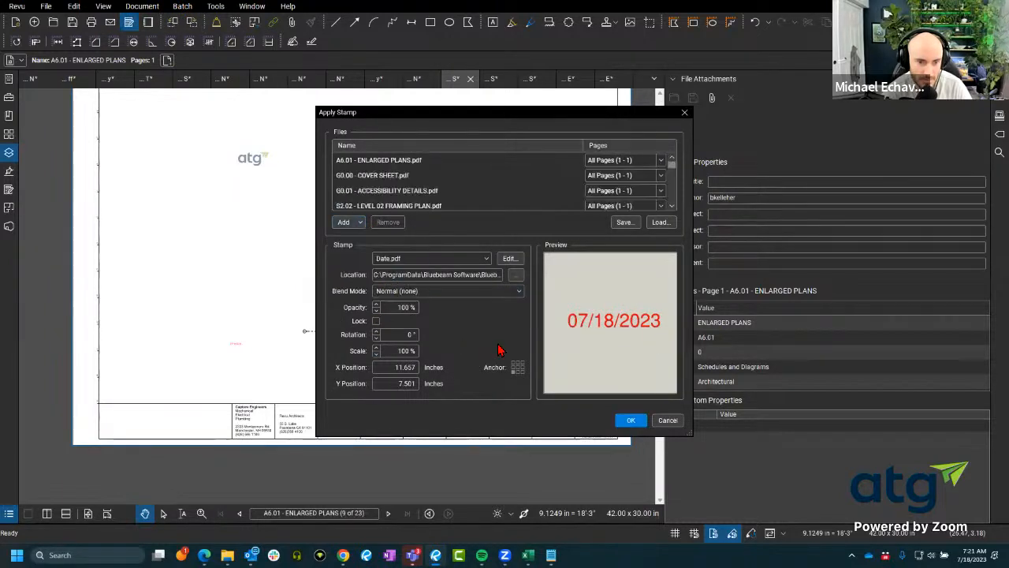
- Keep Date.pdf as the stamp with its existing position settings and run the batch stamping across all listed files
double_click(406, 384)
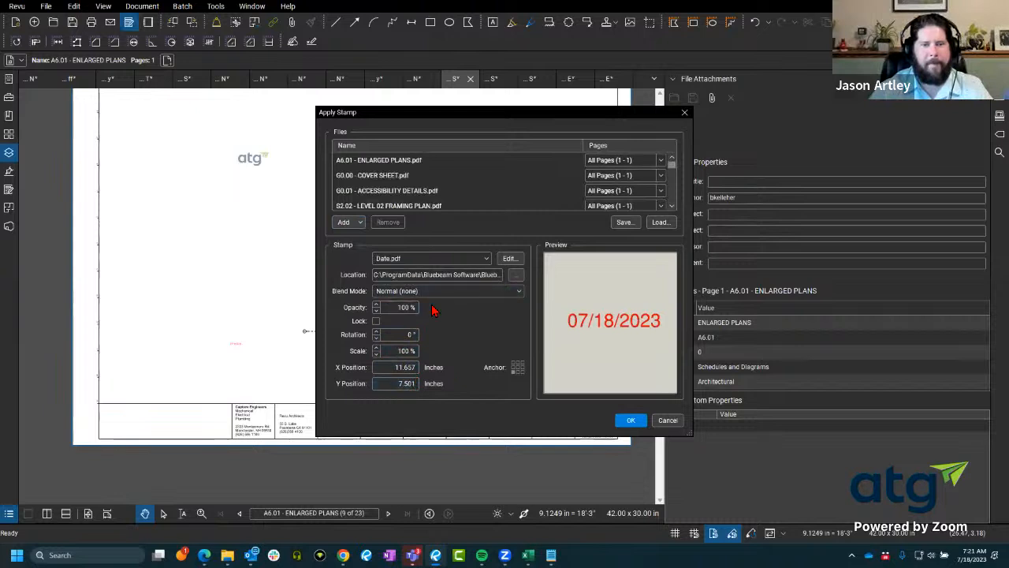
click(434, 259)
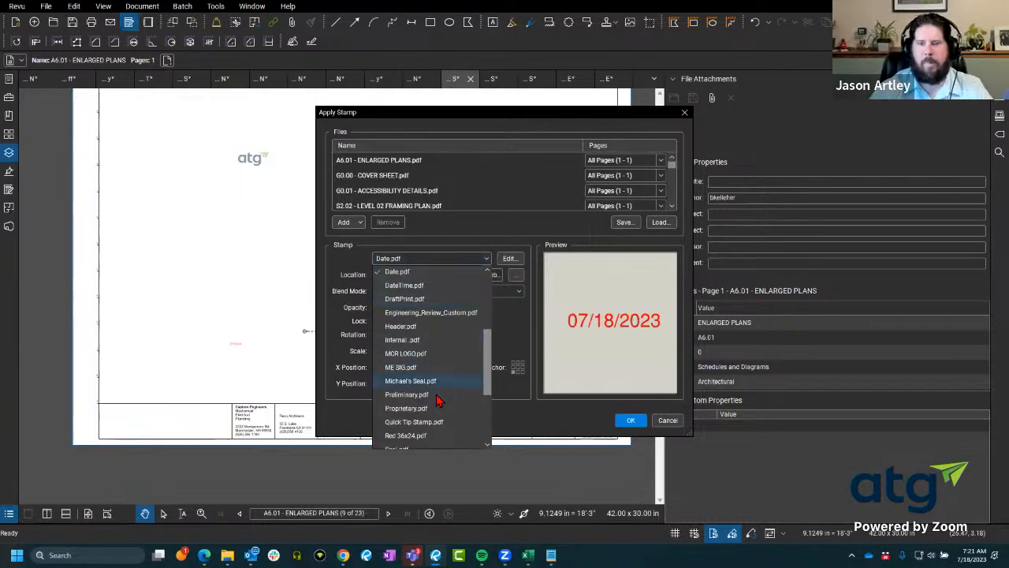
scroll(440, 399, down, 2)
click(629, 422)
click(631, 420)
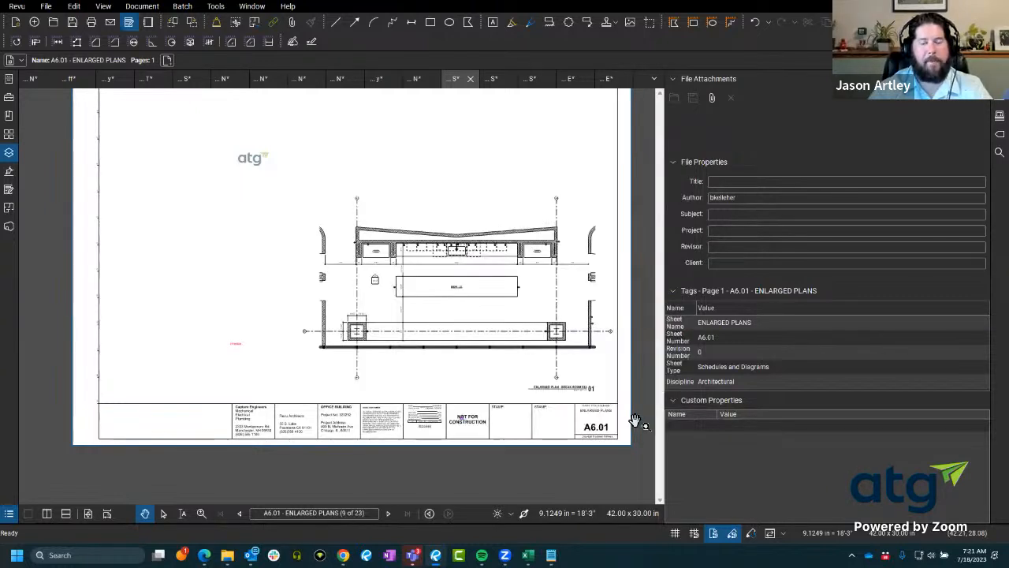
- Draw a cloud markup about 2.96 by 1.92 inches beside the atg logo on A6.01 and show its layout properties
scroll(228, 354, up, 3)
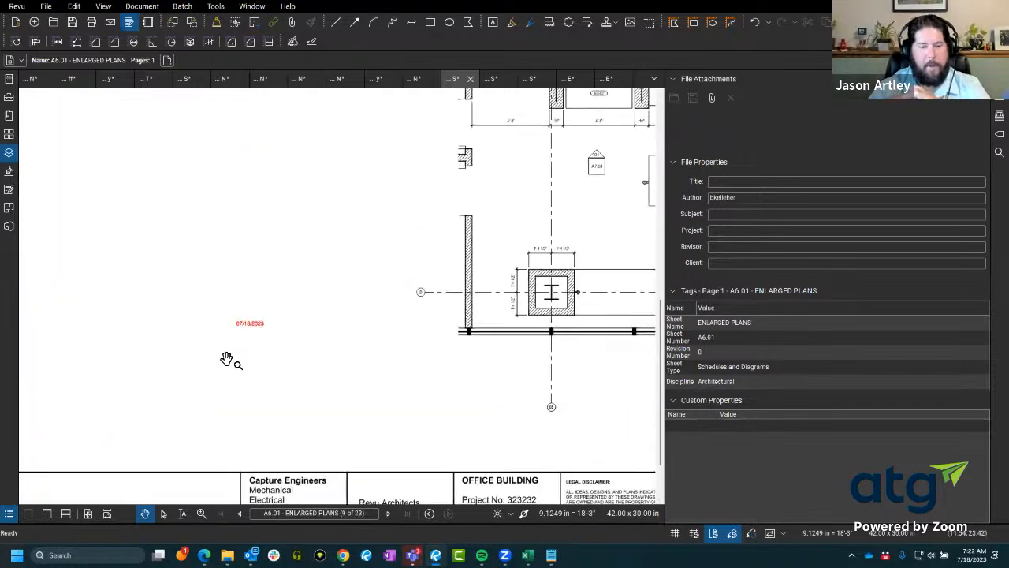
mouse_move(228, 358)
mouse_down()
mouse_move(430, 319)
mouse_move(399, 213)
mouse_up()
scroll(326, 405, down, 5)
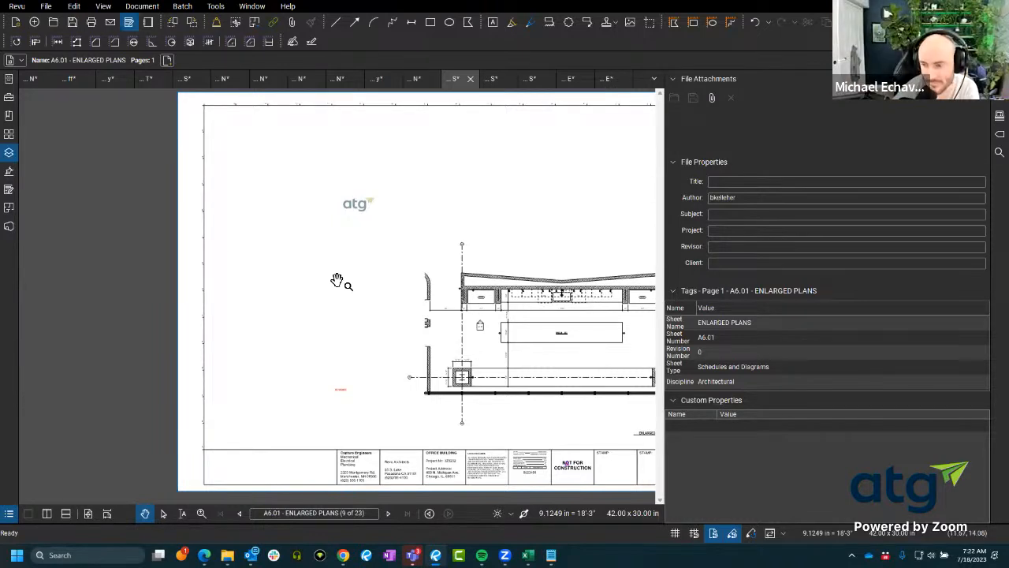
scroll(313, 329, down, 2)
scroll(336, 313, up, 3)
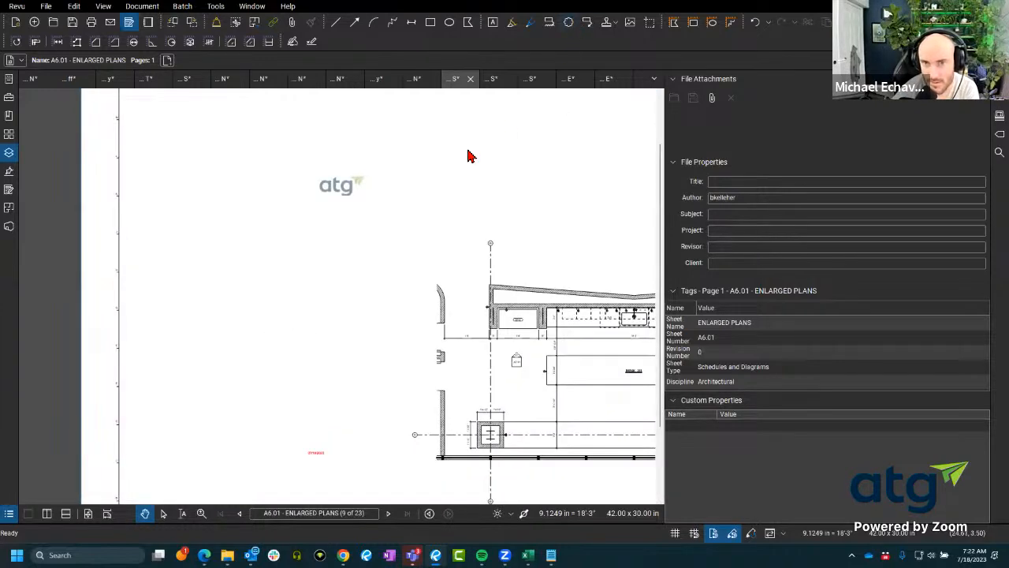
key(c)
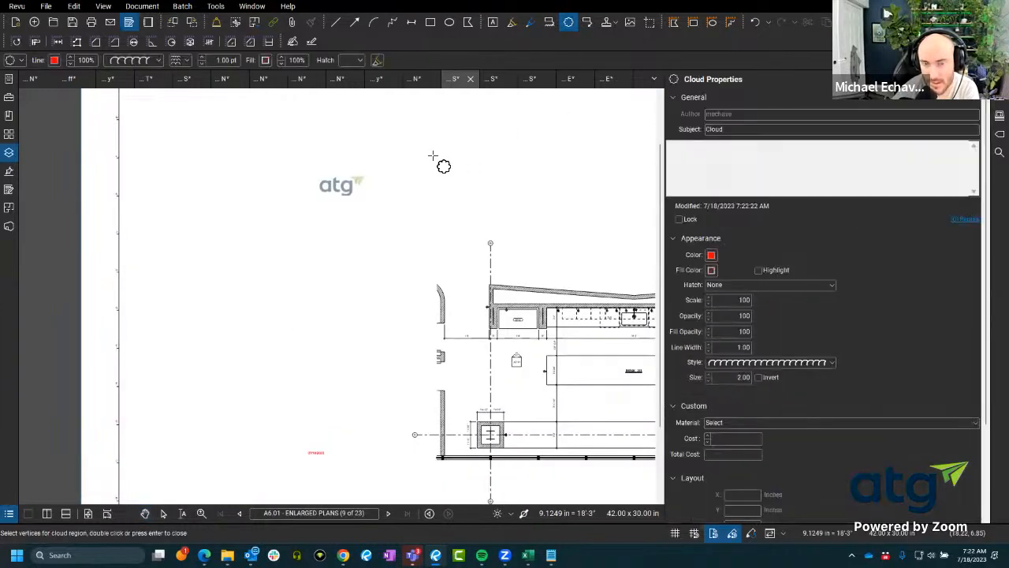
drag(432, 155, 487, 192)
scroll(487, 191, up, 2)
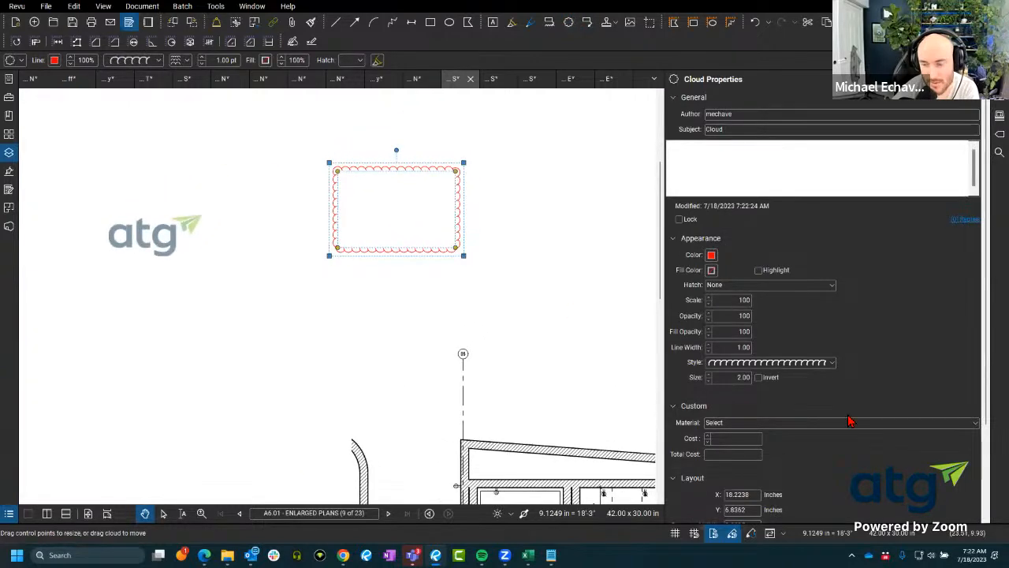
scroll(860, 457, down, 2)
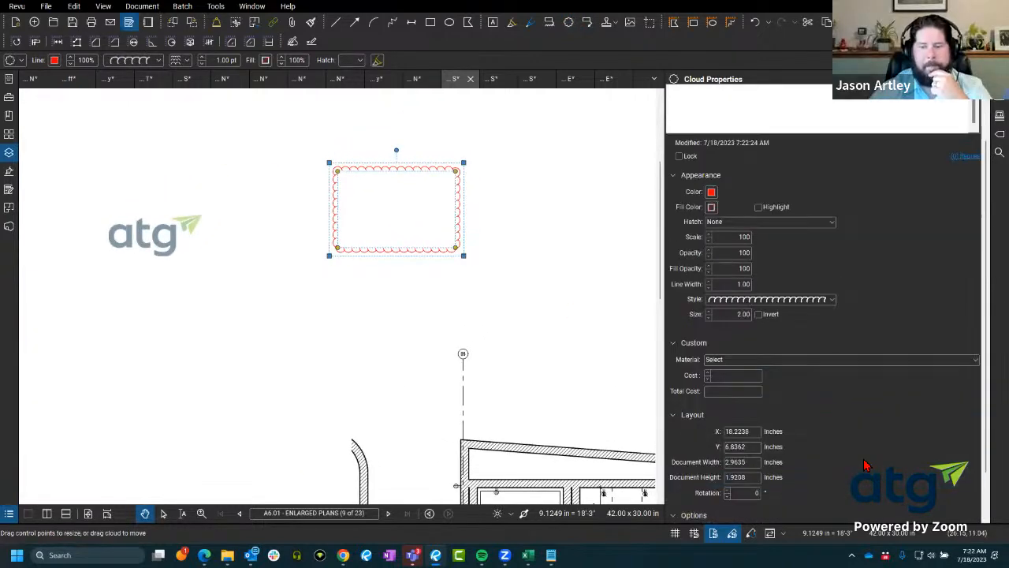
click(396, 256)
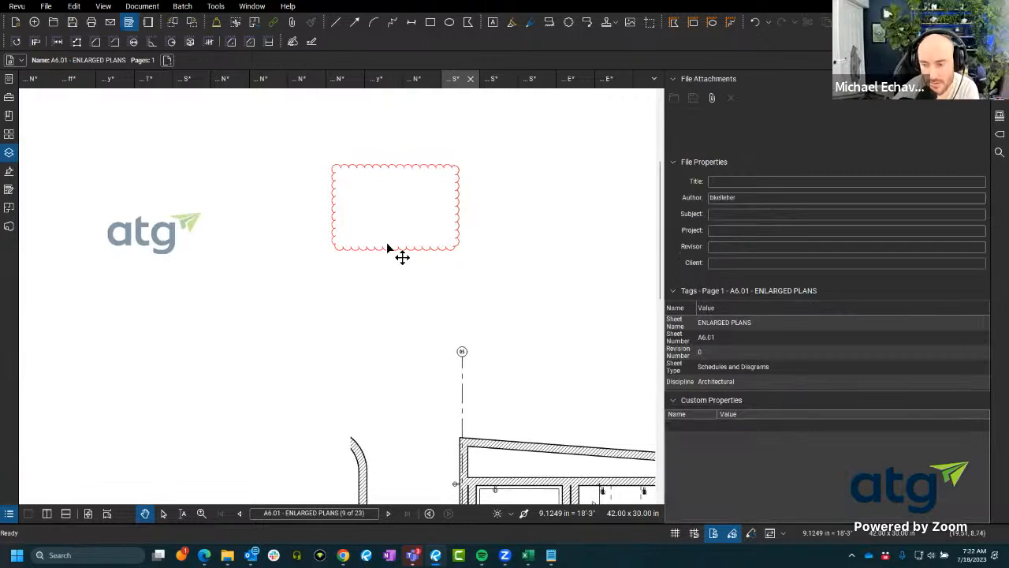
click(387, 249)
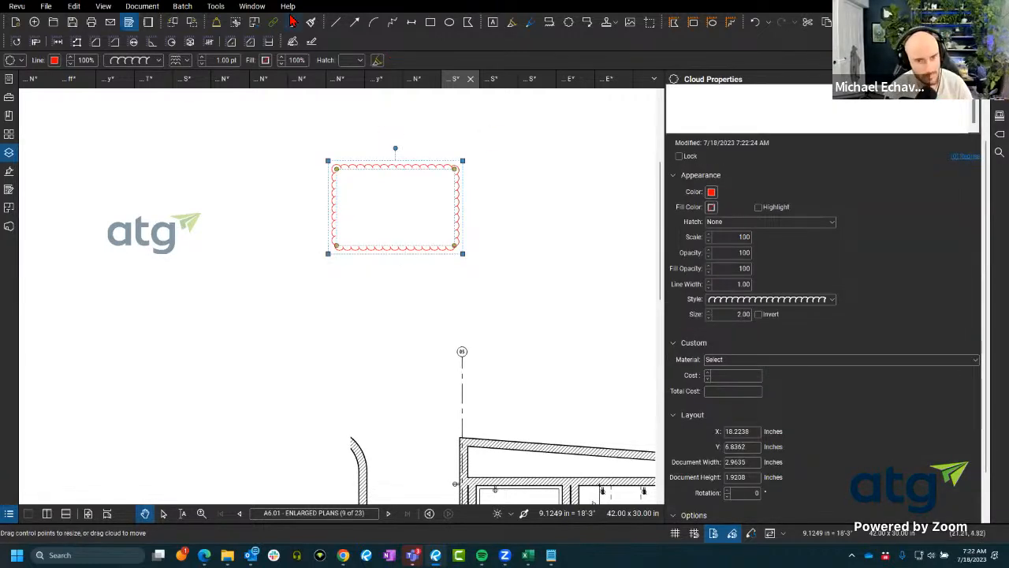
- Add a second cloud about 1.26 by 1.45 inches beside the first, and a text box reading "hello" below them
click(567, 22)
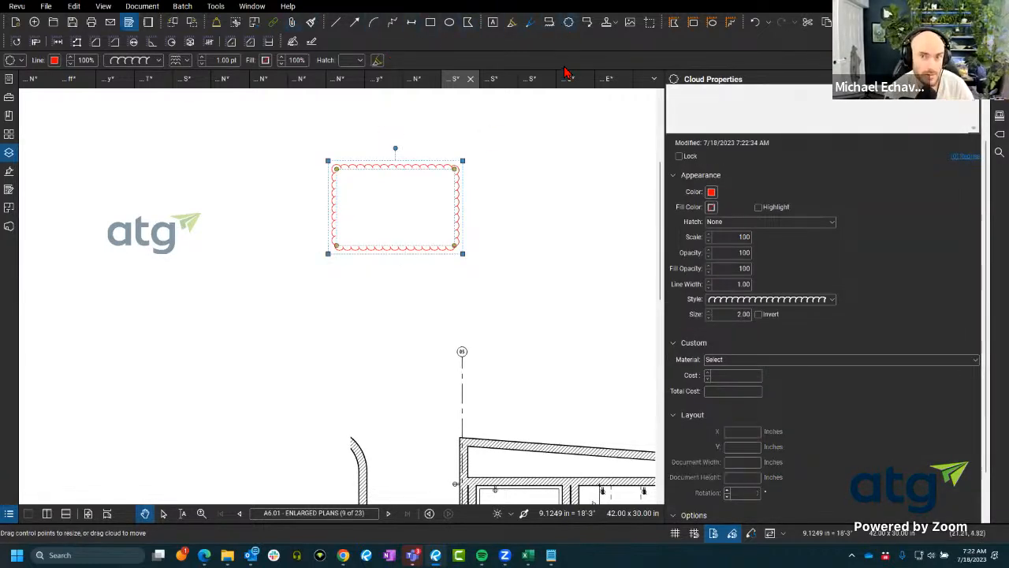
drag(544, 164, 606, 232)
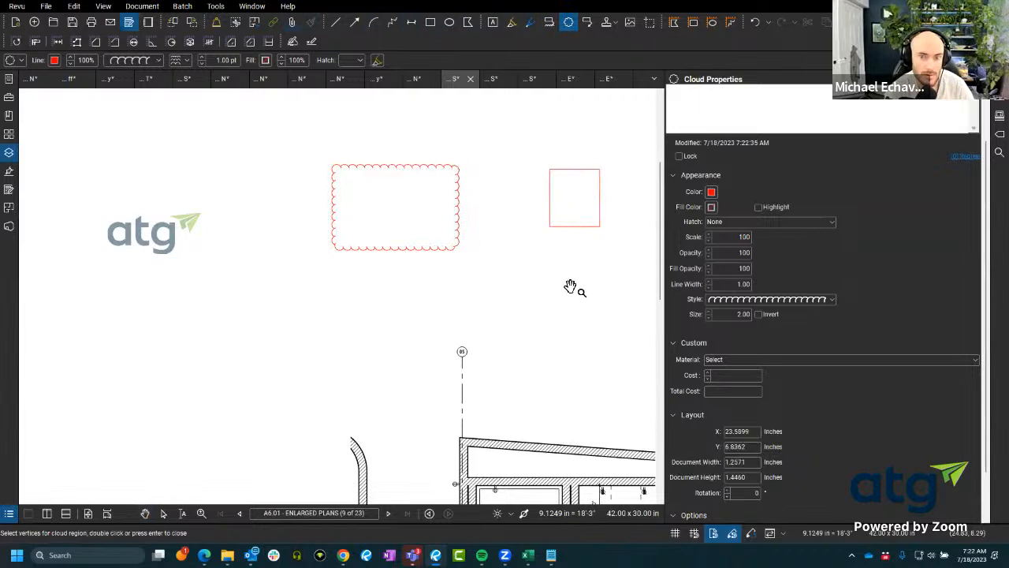
click(495, 24)
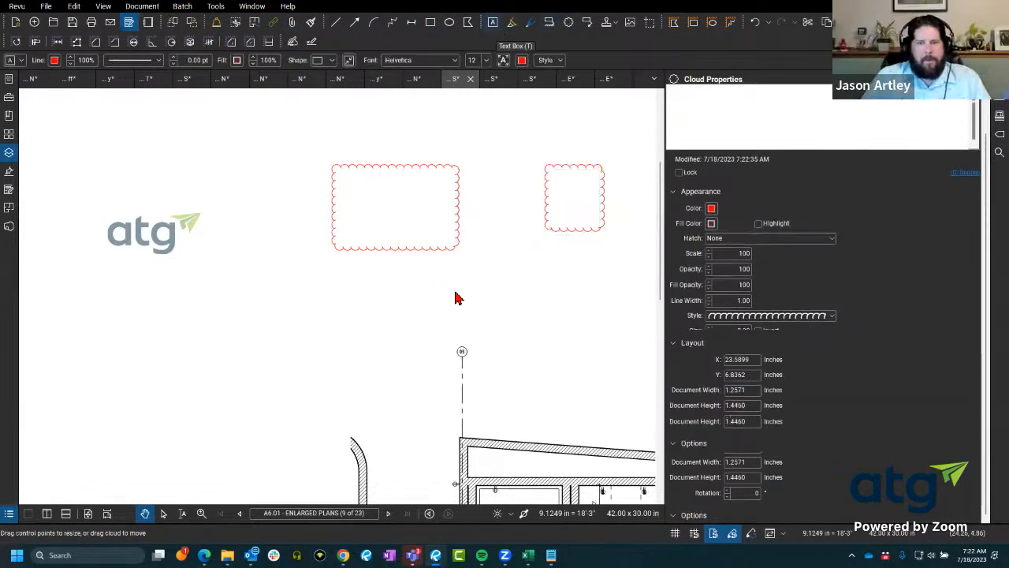
click(499, 318)
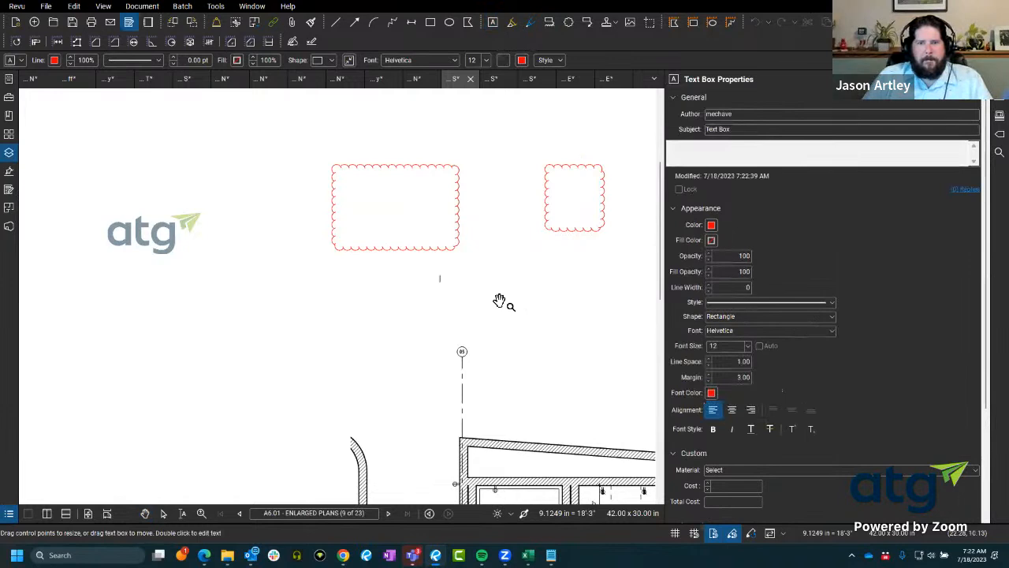
text(hello)
key(Escape)
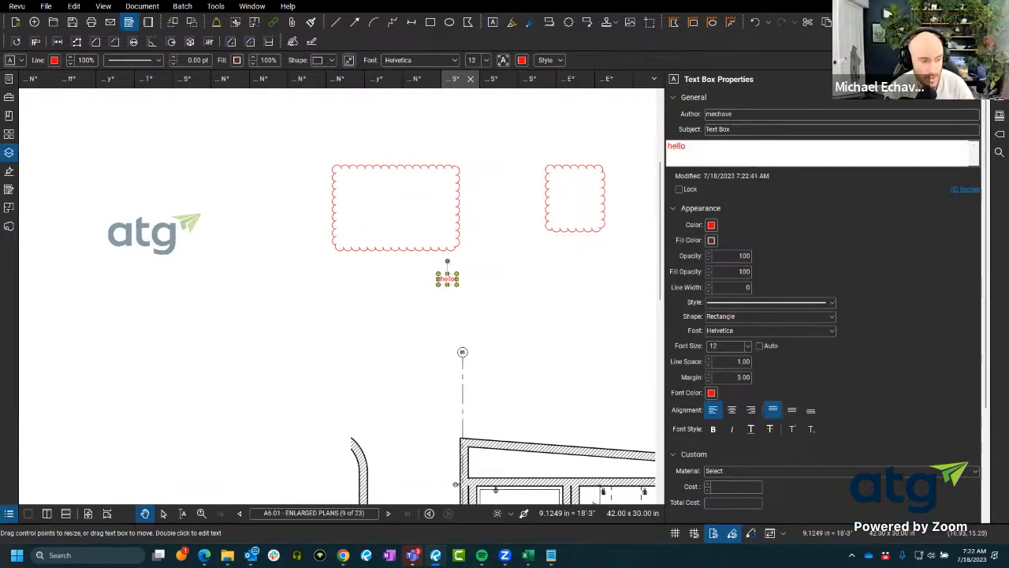
- Select every markup from ATG LOGO through Text Box in A6.01's Markups List, and close the list
click(13, 513)
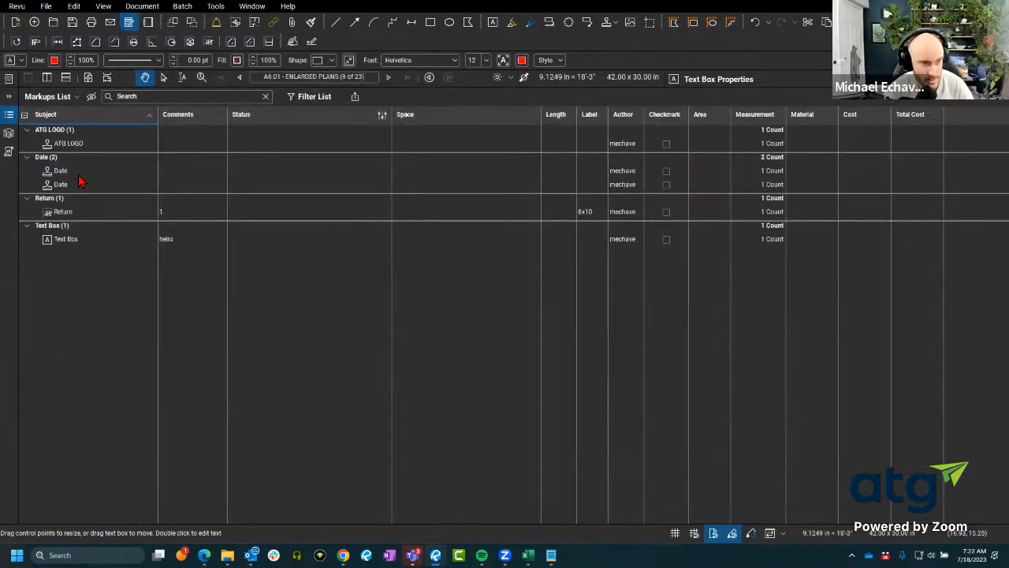
click(81, 145)
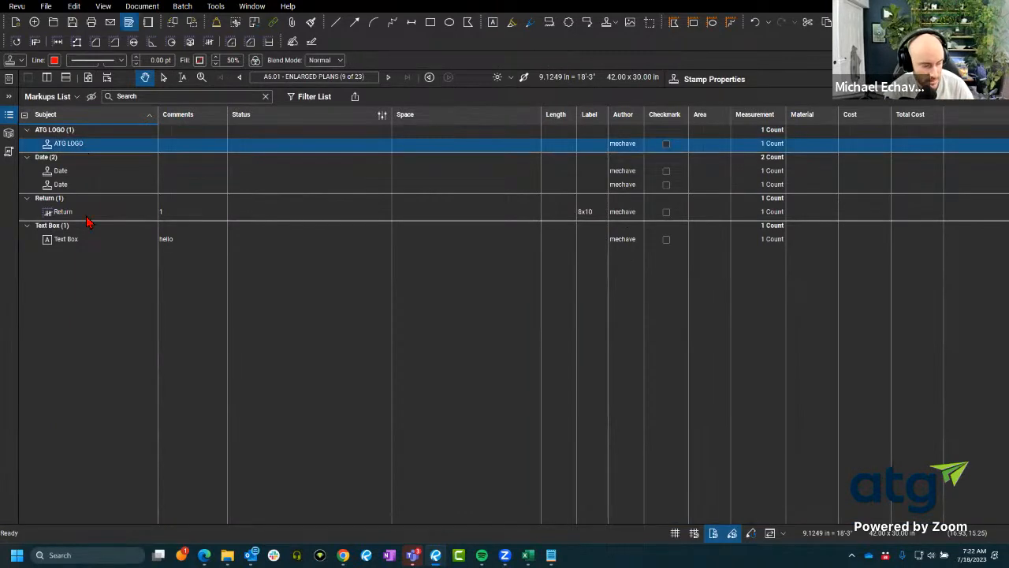
shift+click(90, 243)
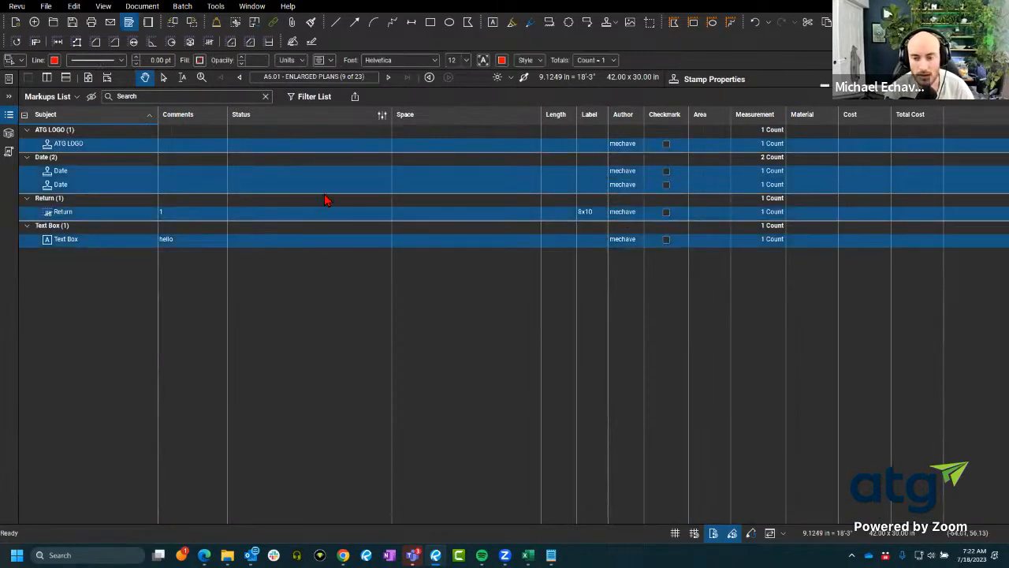
click(12, 116)
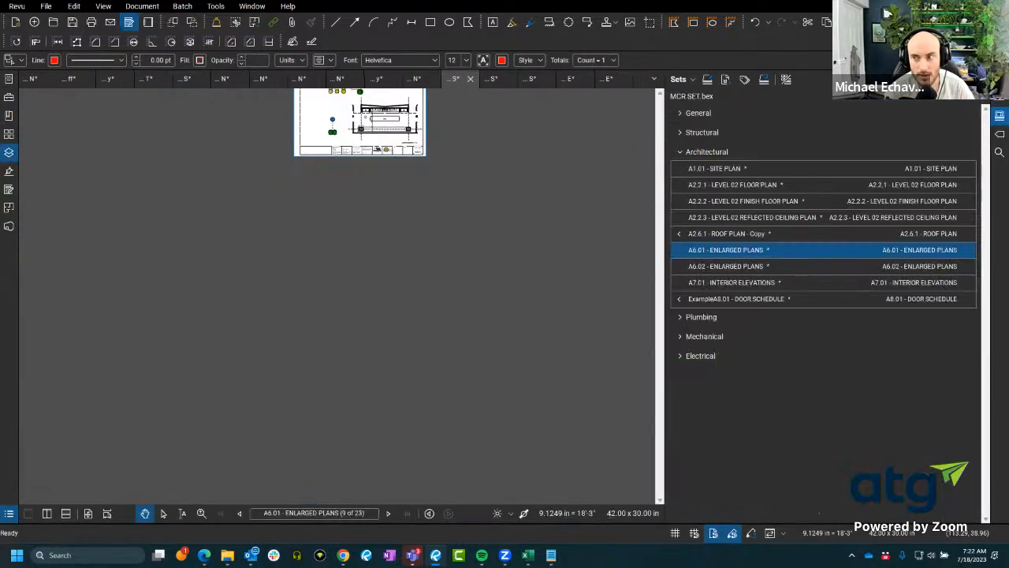
- View sheets A6.02 and A7.01 from the set, and close all open files without saving changes
click(762, 266)
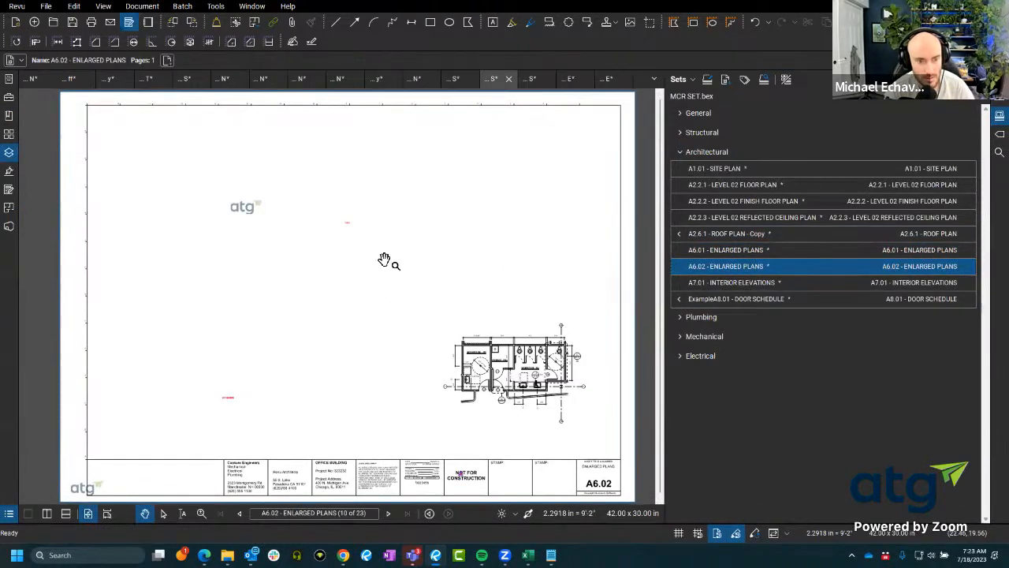
click(733, 284)
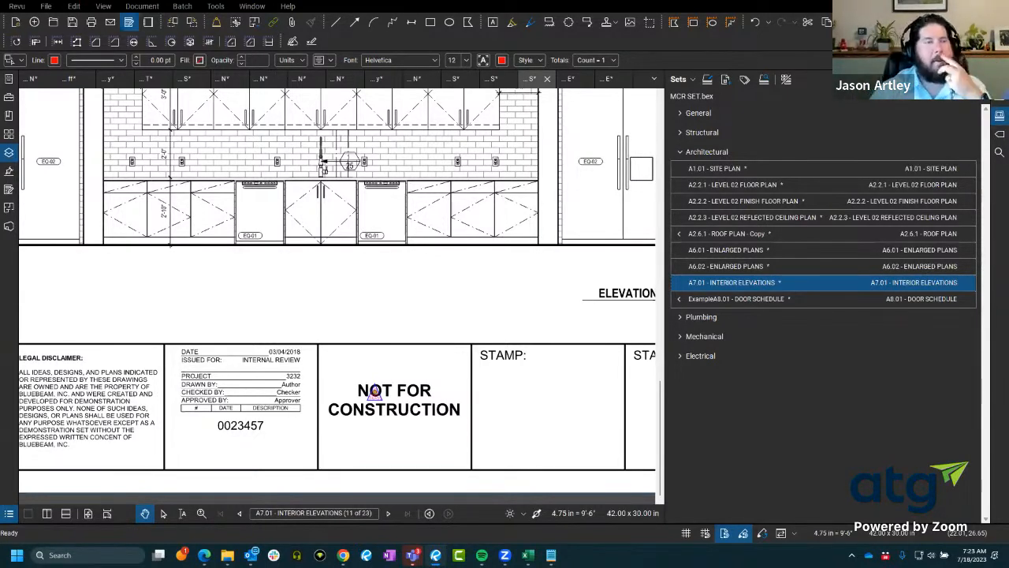
click(448, 292)
key(ctrl+shift+w)
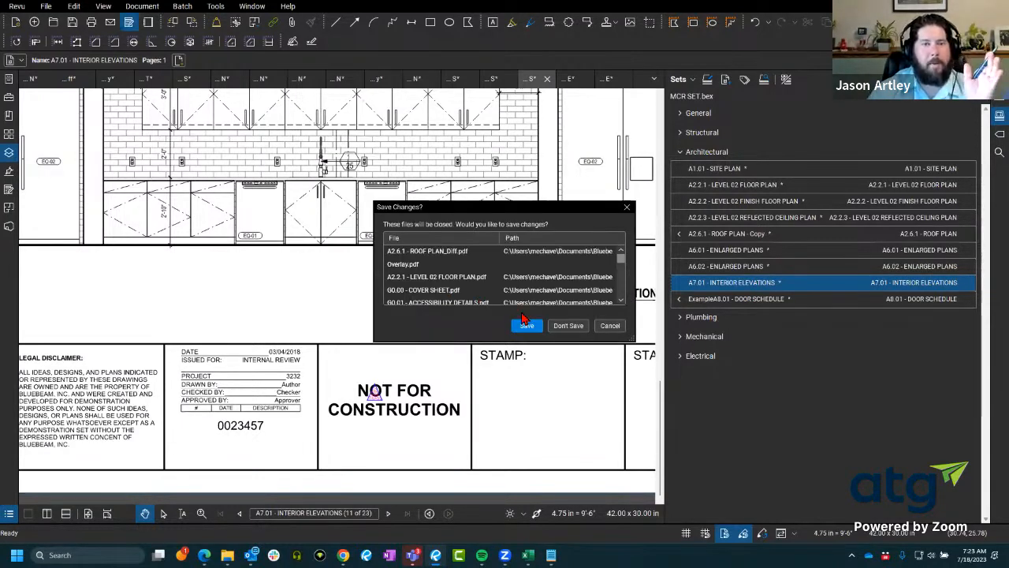
click(574, 327)
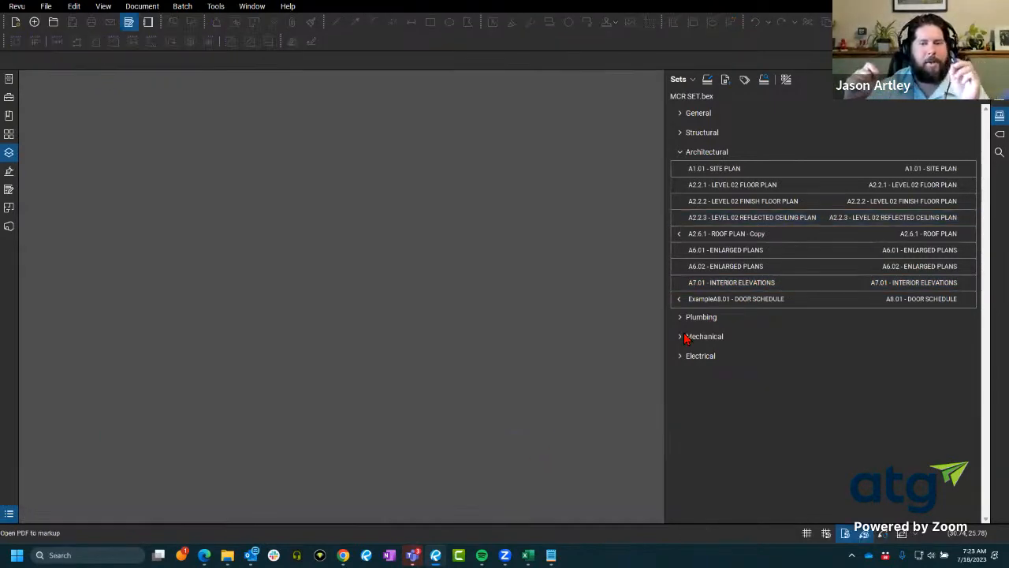
- Open A2.2.1 and A2.2.2 from the set and draw a small cloud above the central open office on A2.2.2
click(748, 190)
click(734, 201)
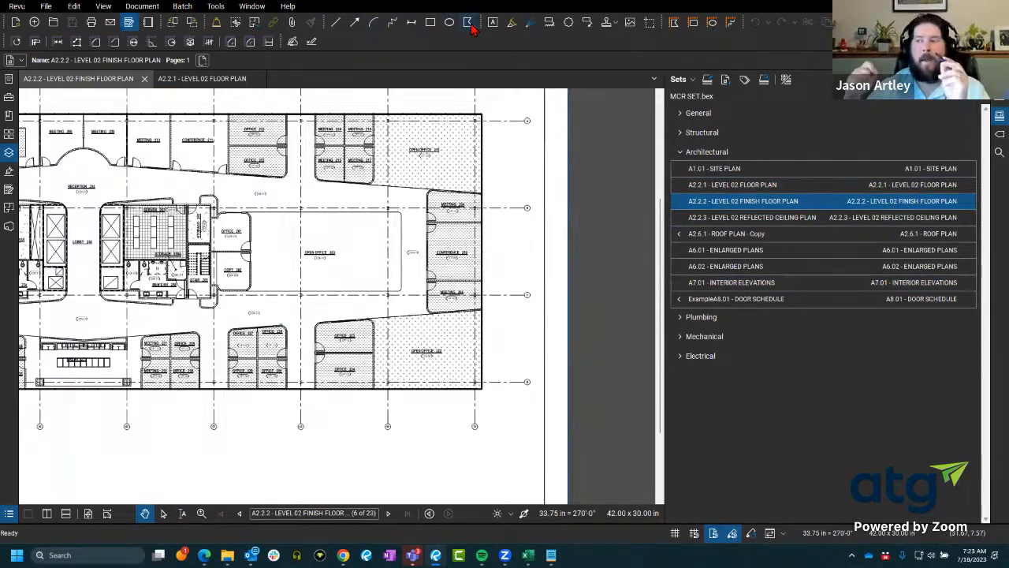
key(c)
drag(283, 194, 306, 207)
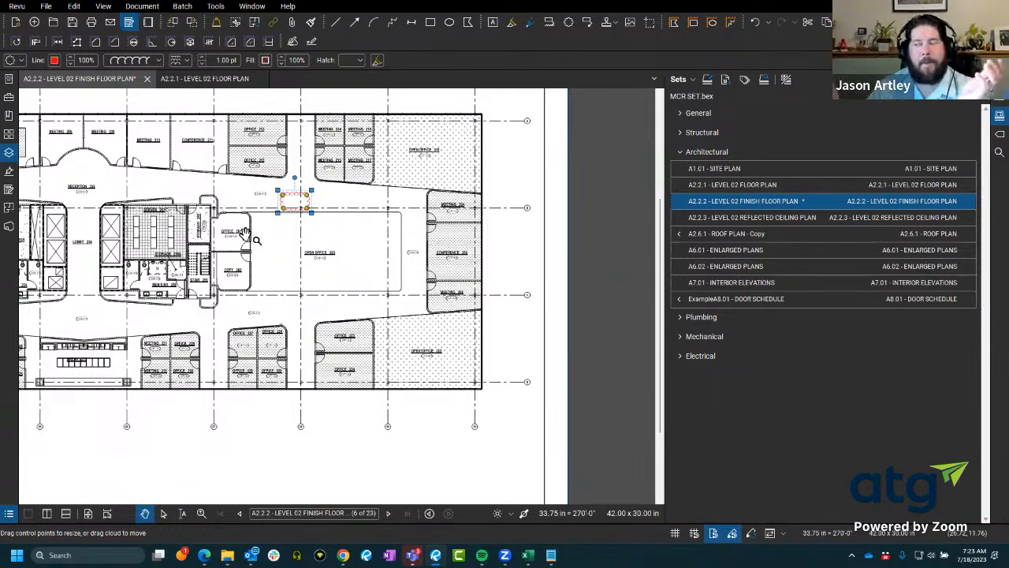
click(298, 274)
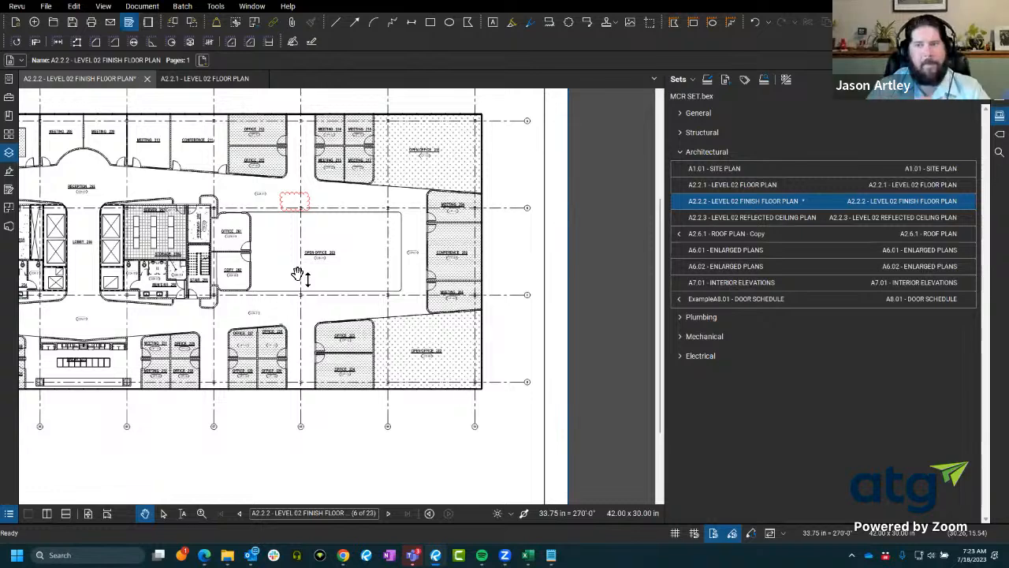
- Bring up the save-changes prompt twice to check which open floor plan has unsaved changes, cancelling it each time
key(ctrl+w)
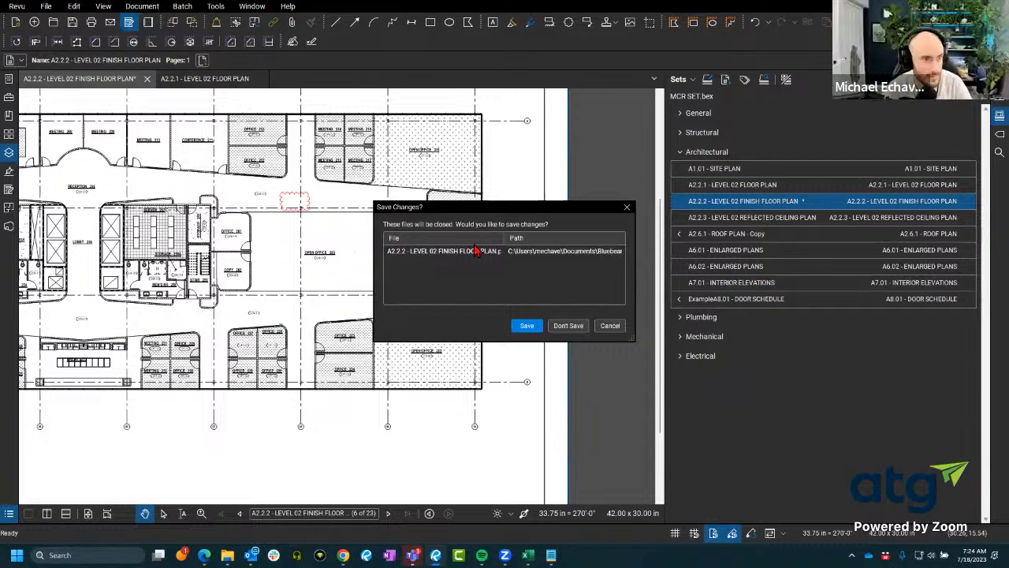
click(628, 207)
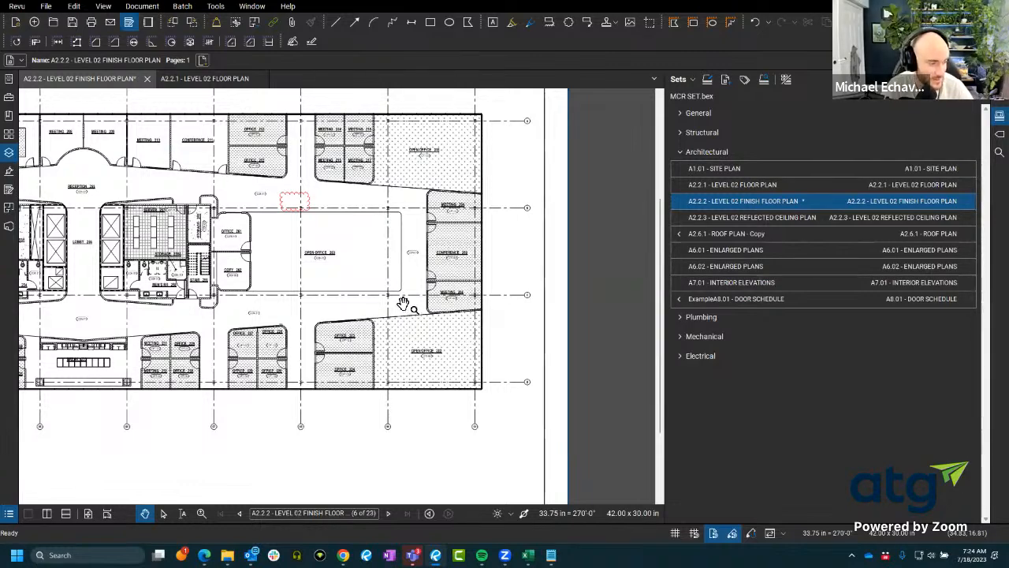
key(ctrl+w)
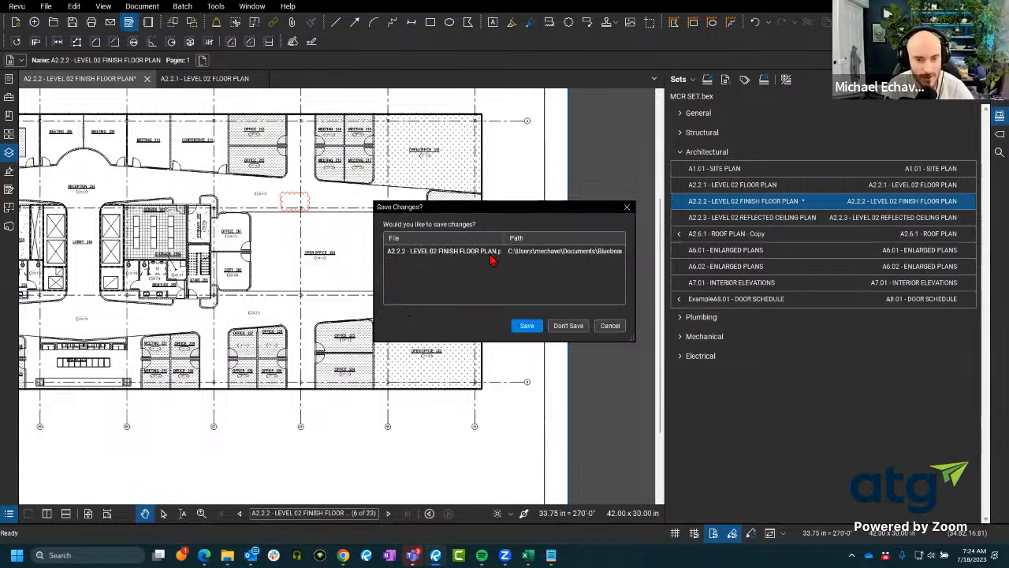
click(626, 208)
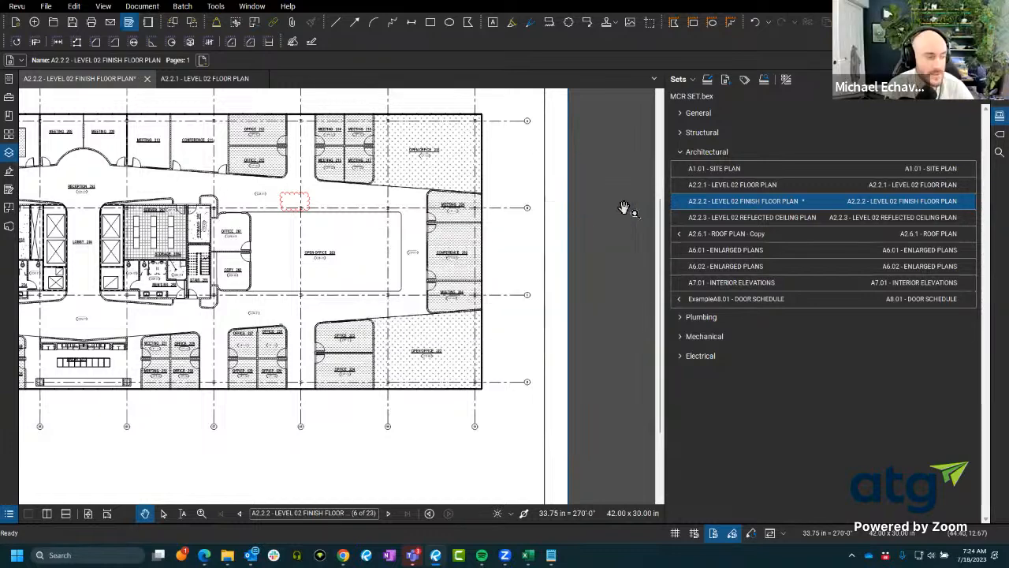
- Close both open floor plans, discarding the changes to A2.2.2, after cancelling the save prompt once
key(ctrl+w)
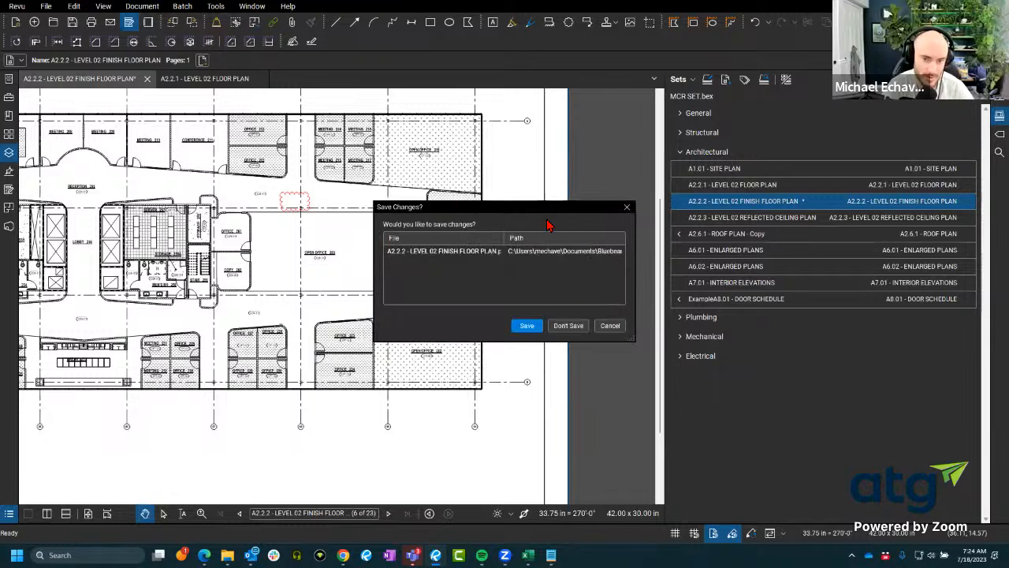
click(627, 207)
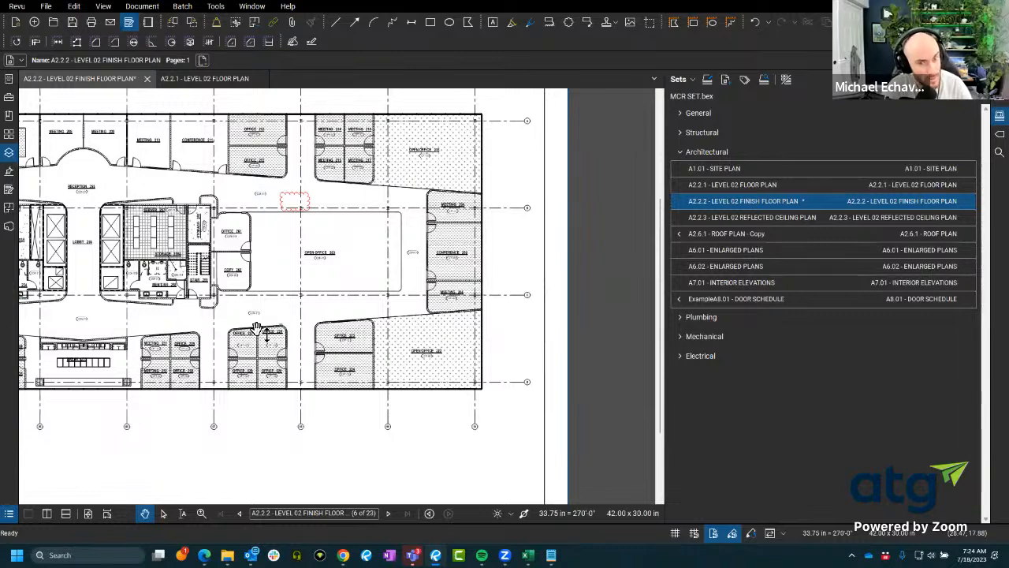
key(ctrl+w)
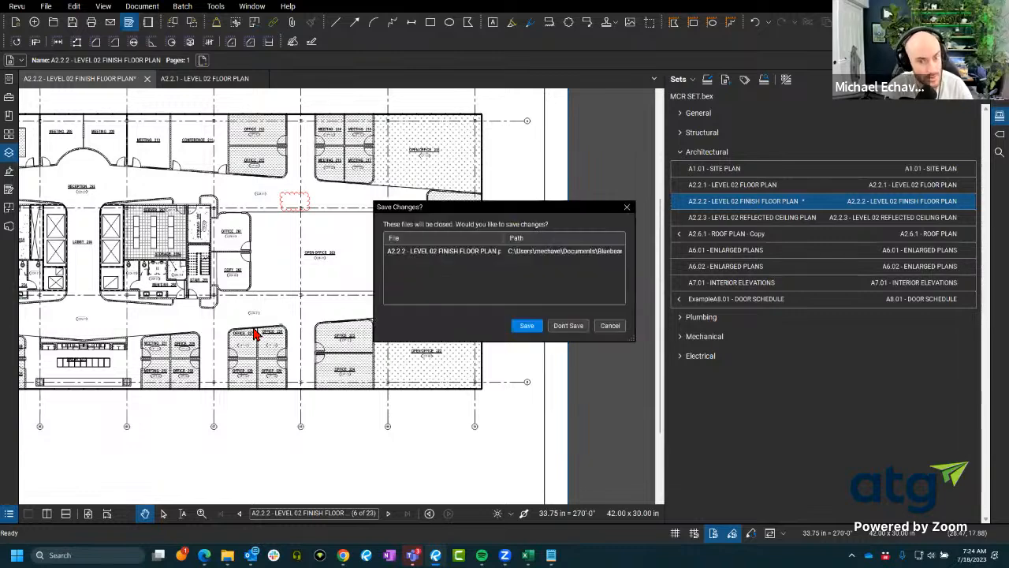
click(562, 326)
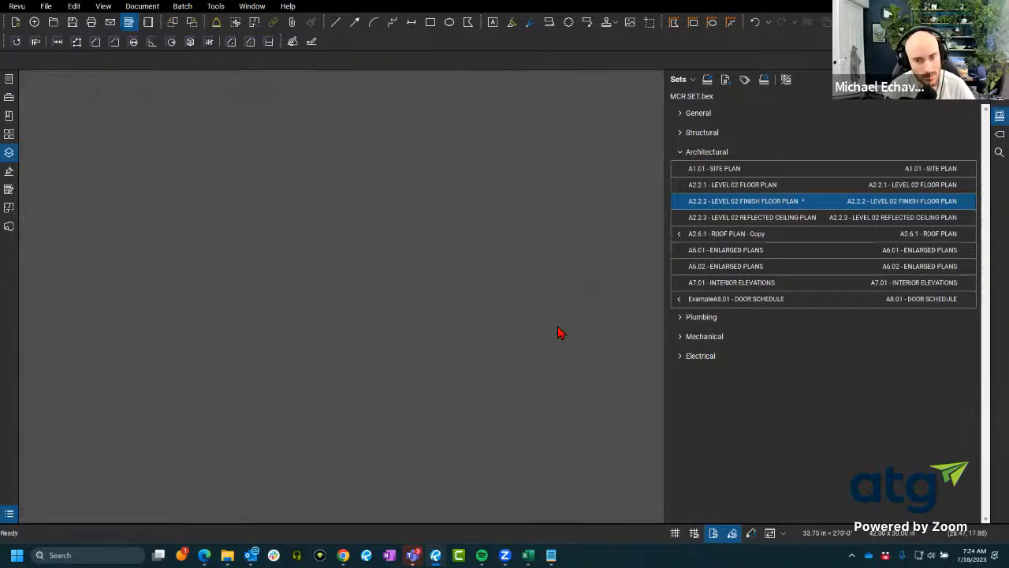
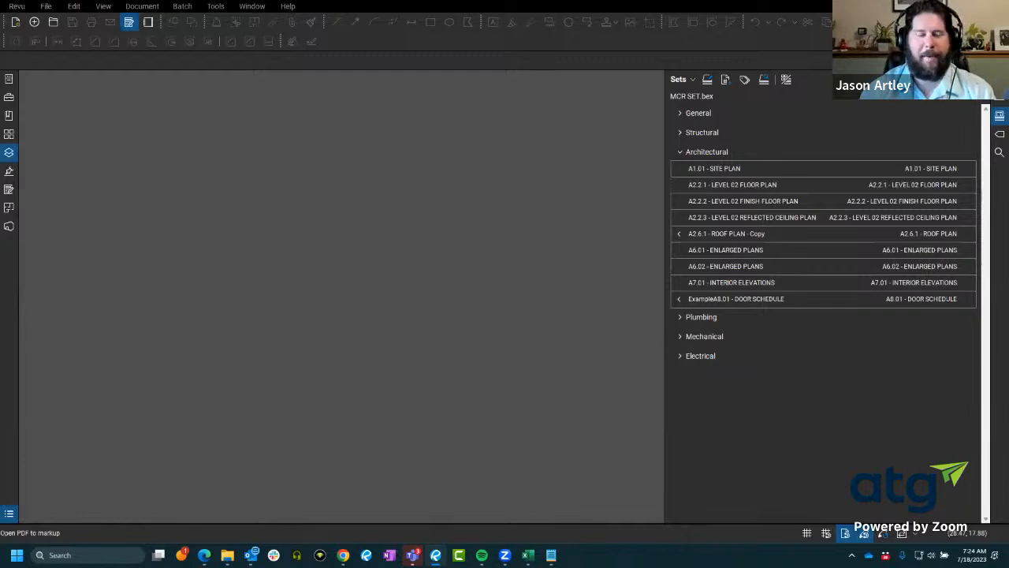
- Open A6.01 and A6.02 from the set, and check A6.02's Markups List before returning to the sheet
click(741, 249)
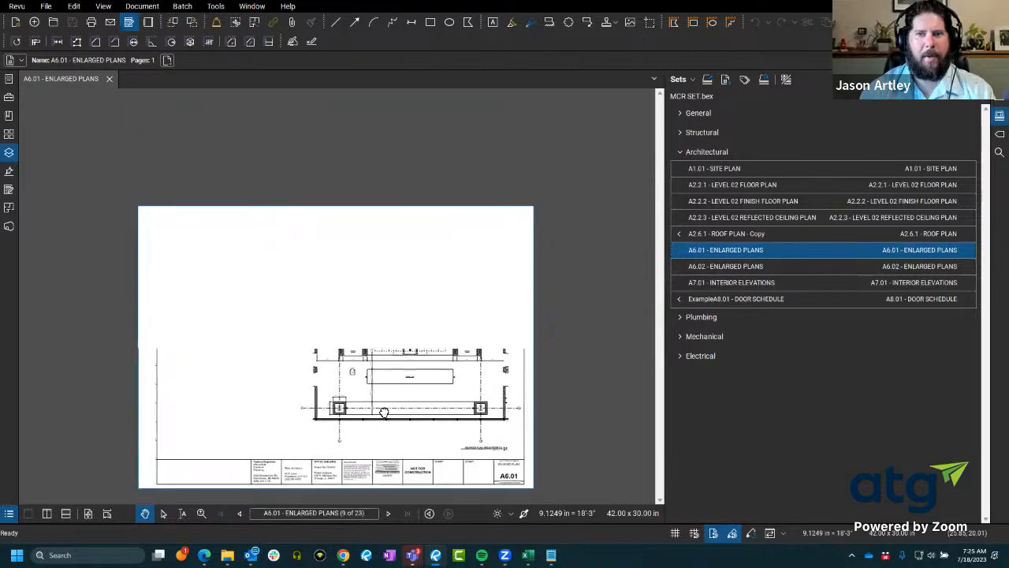
drag(384, 407, 408, 373)
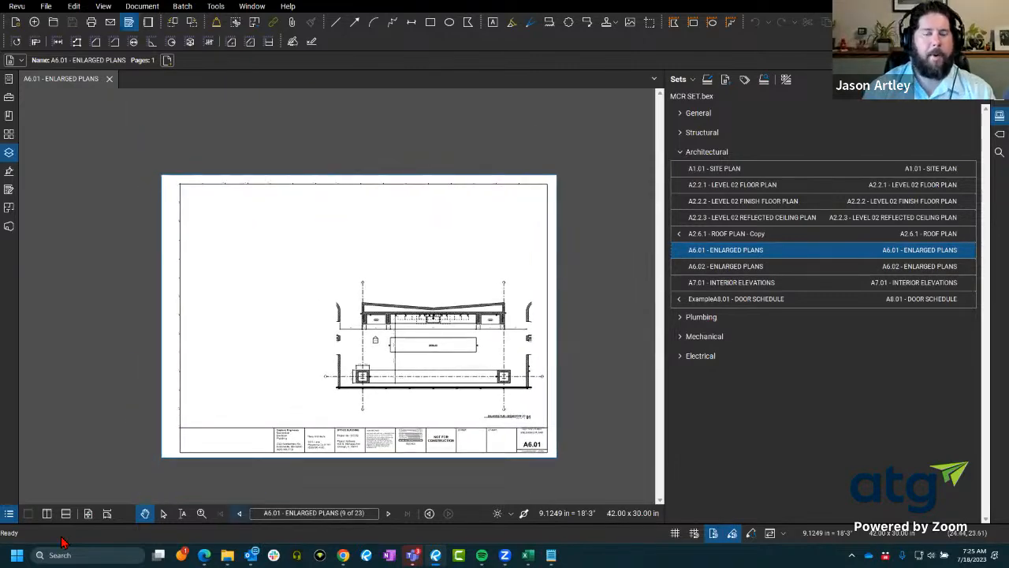
click(702, 266)
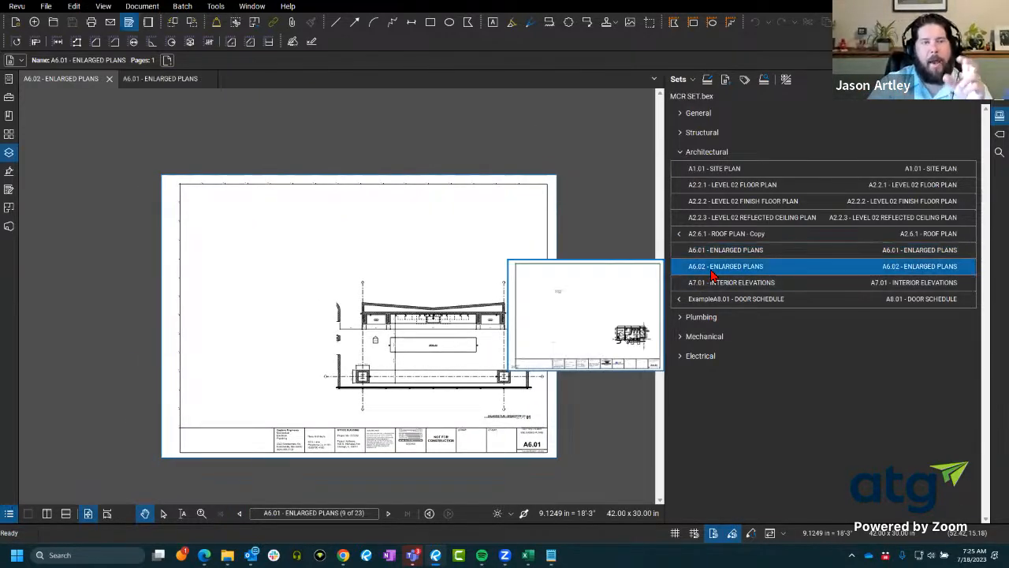
click(8, 514)
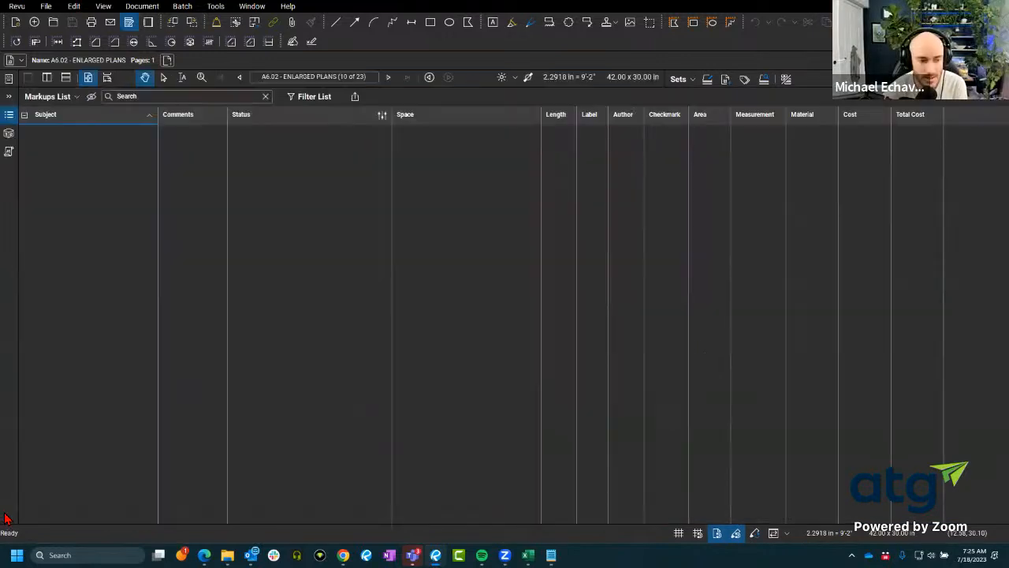
click(9, 116)
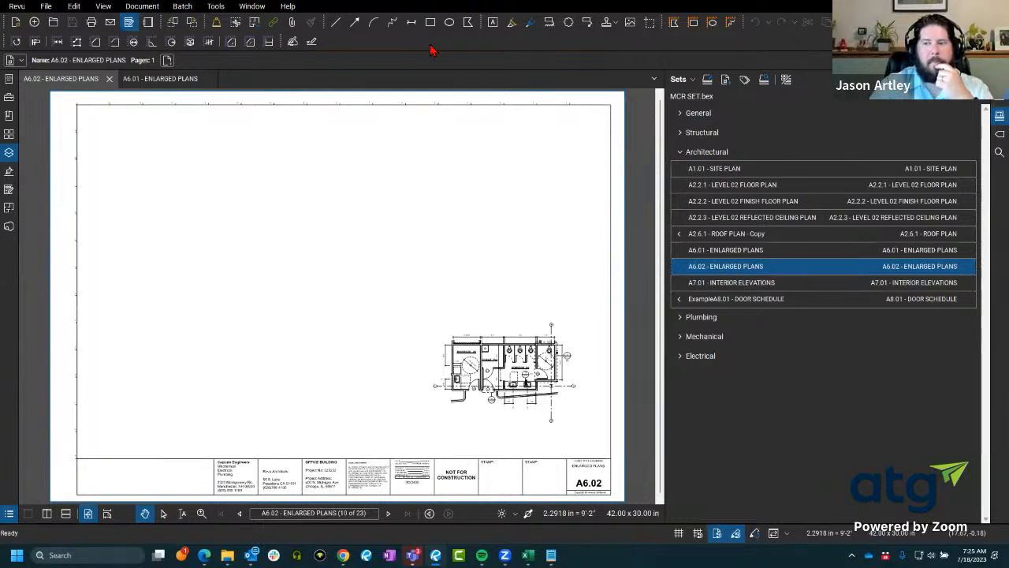
- Draw a rectangular cloud in the blank area of A6.02 and a smaller one above and left of the plan on A6.01
click(568, 22)
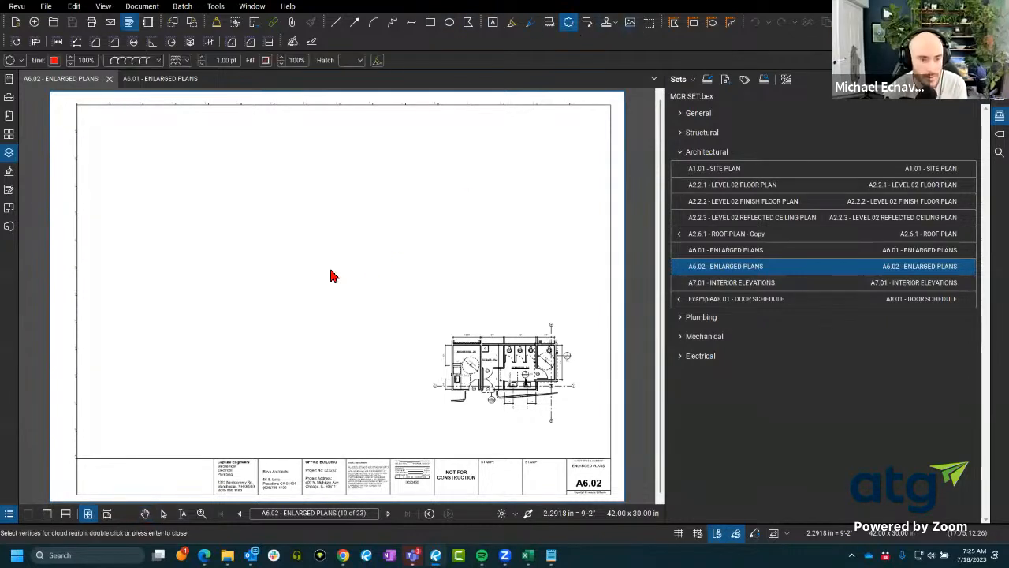
drag(291, 257, 343, 315)
click(720, 252)
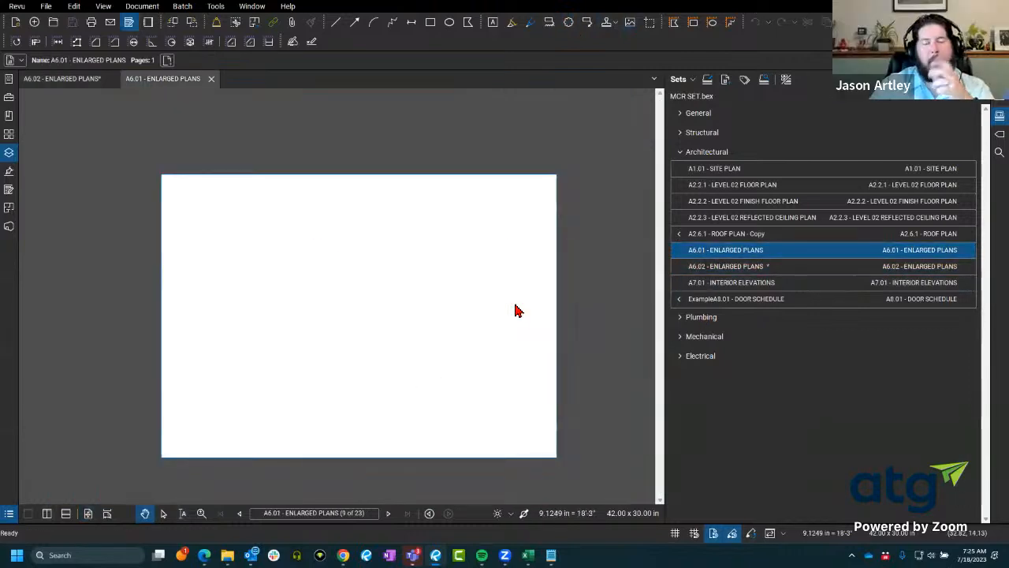
key(c)
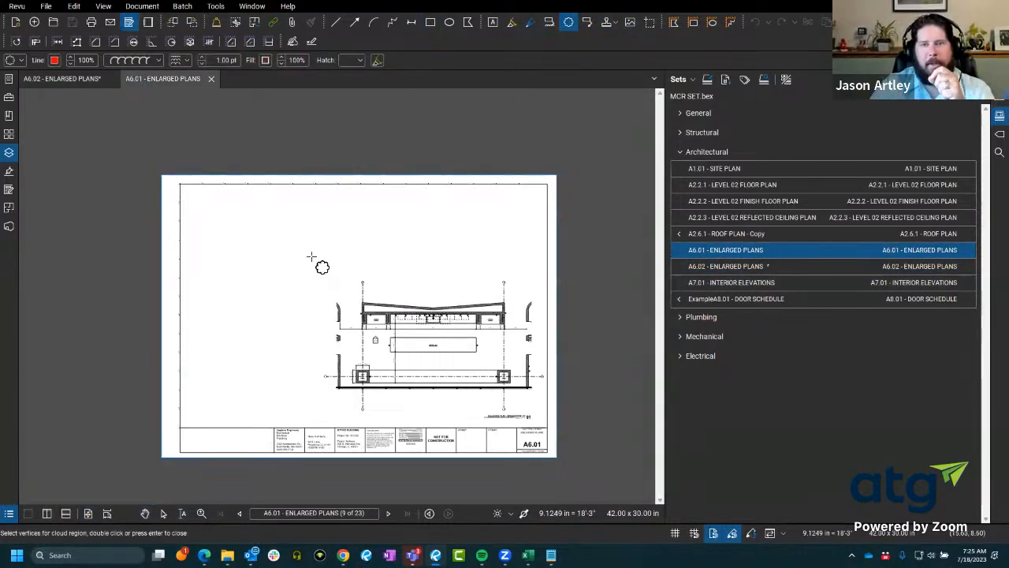
drag(308, 254, 343, 287)
- Check the Markups List for the new cloud on A6.01 three times, returning to the sheet after each check
click(10, 517)
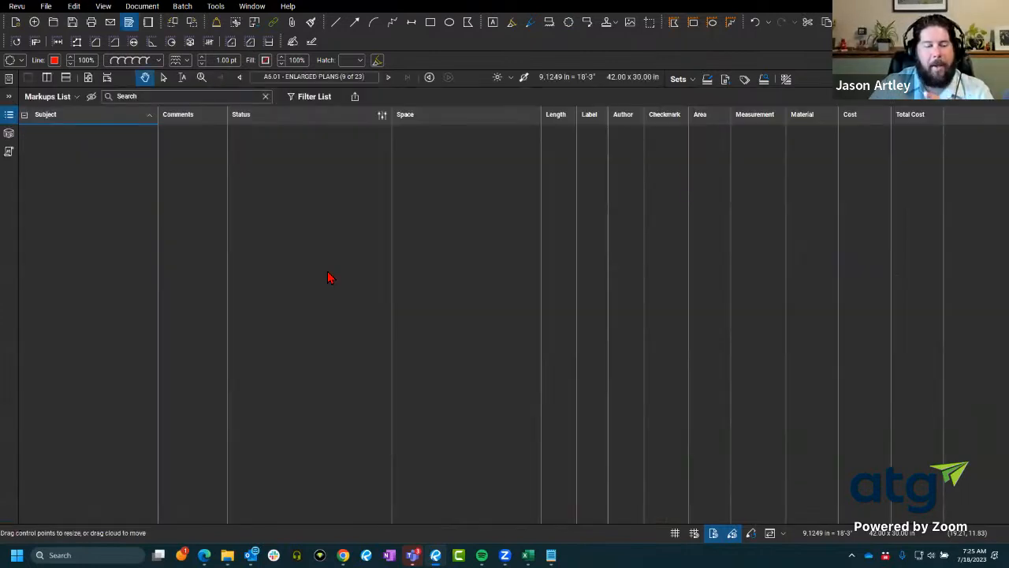
click(9, 115)
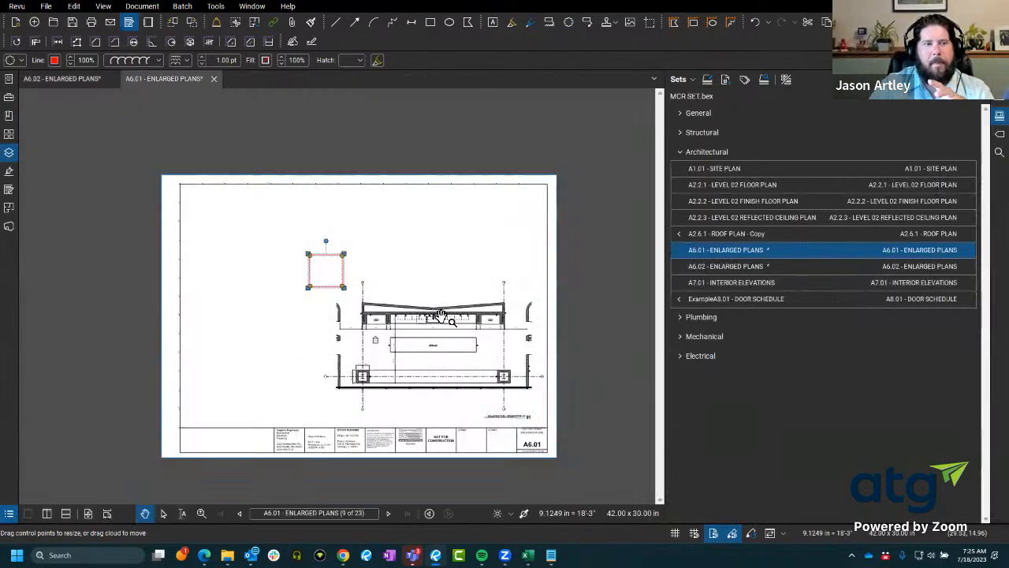
click(10, 514)
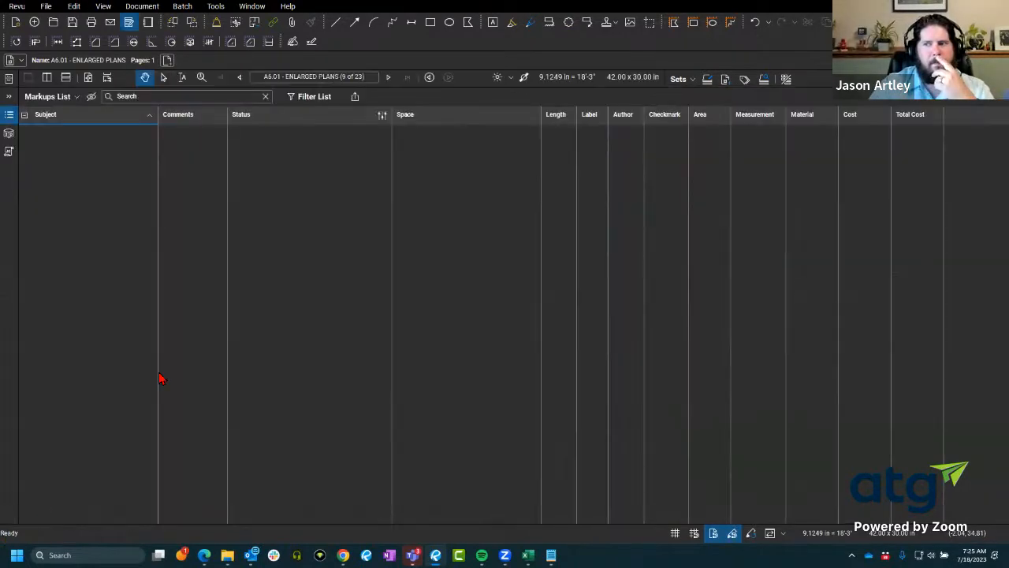
click(9, 116)
scroll(310, 292, up, 5)
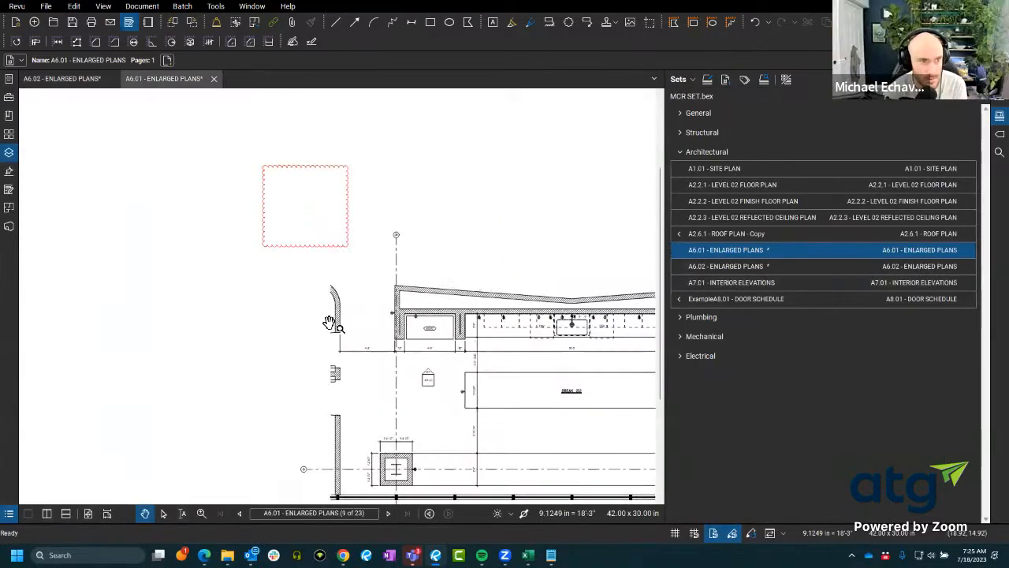
click(10, 514)
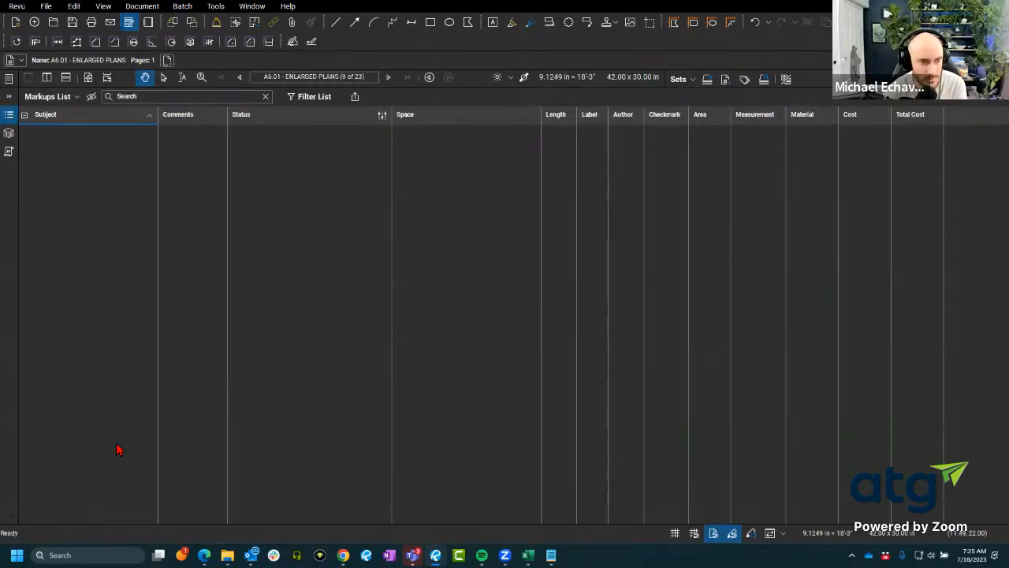
click(9, 115)
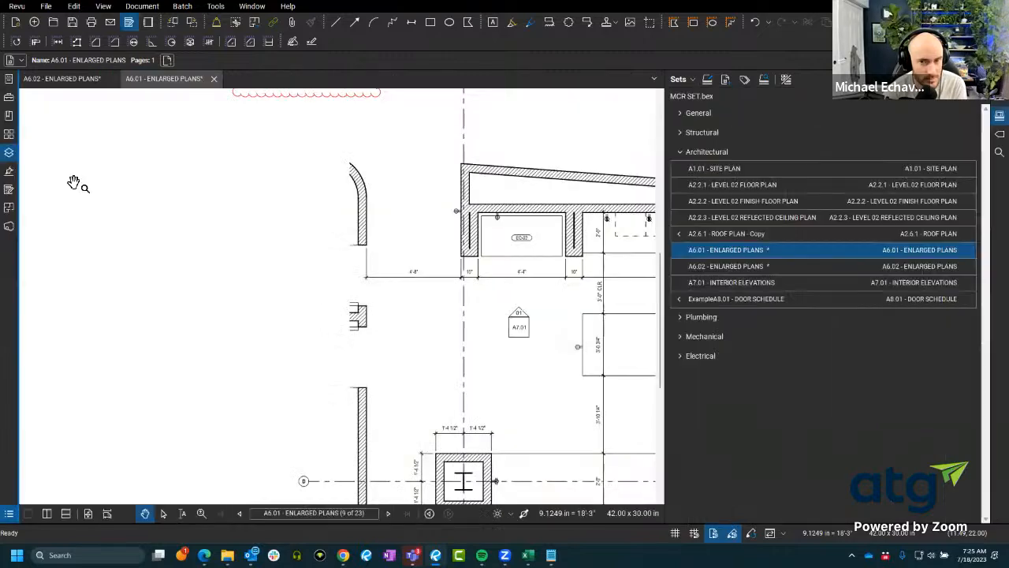
- Open A7.01 and draw a cloud above NOT FOR CONSTRUCTION, another beside the elevation title, and an ellipse over the base cabinets
click(747, 287)
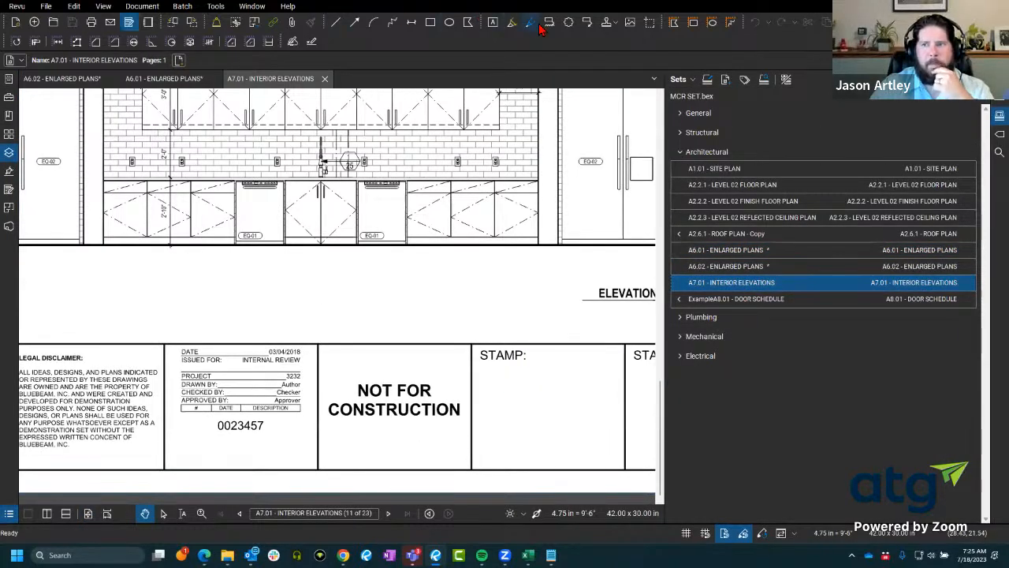
click(569, 22)
drag(313, 271, 439, 355)
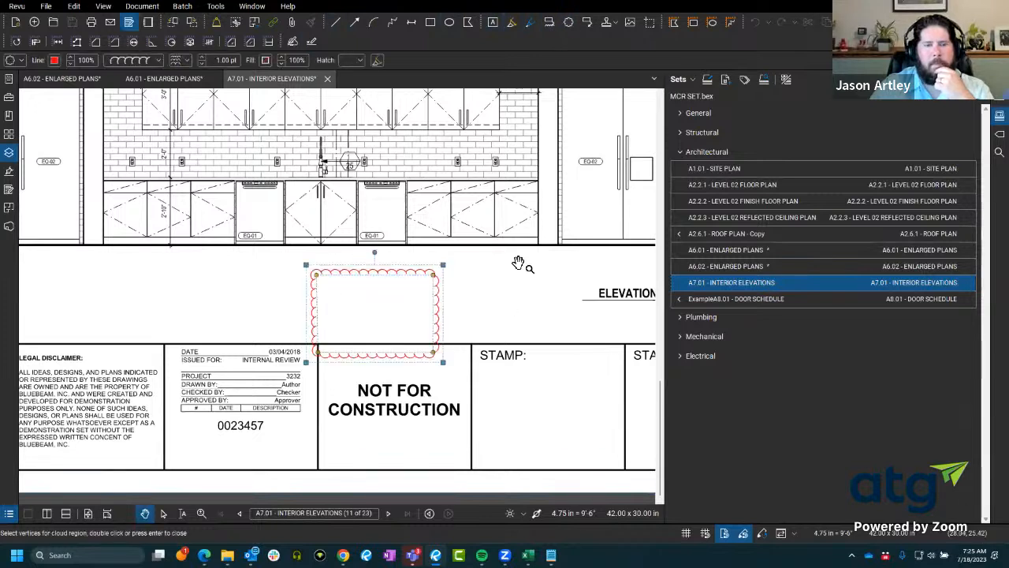
click(569, 22)
mouse_move(517, 194)
mouse_down()
mouse_move(591, 261)
mouse_move(603, 287)
mouse_up()
click(453, 23)
drag(384, 181, 433, 218)
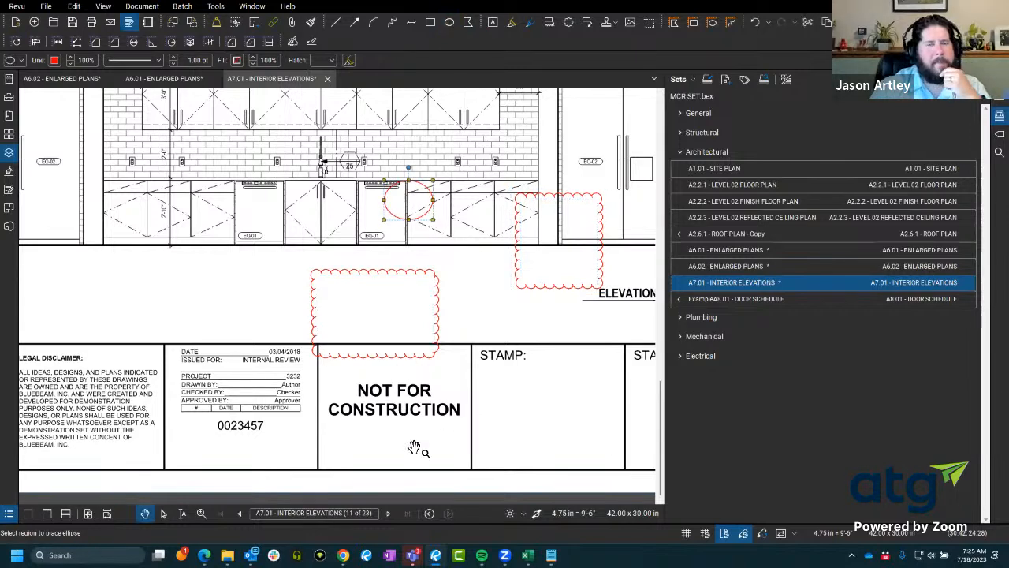
- Open the Markups List for A7.01 and hide the Markups panel
click(9, 514)
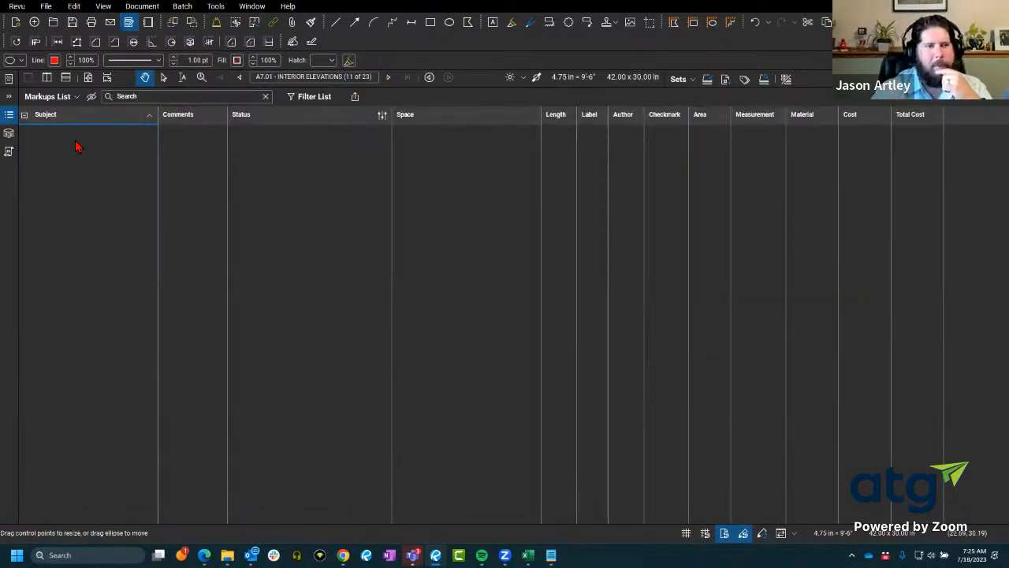
right_click(9, 116)
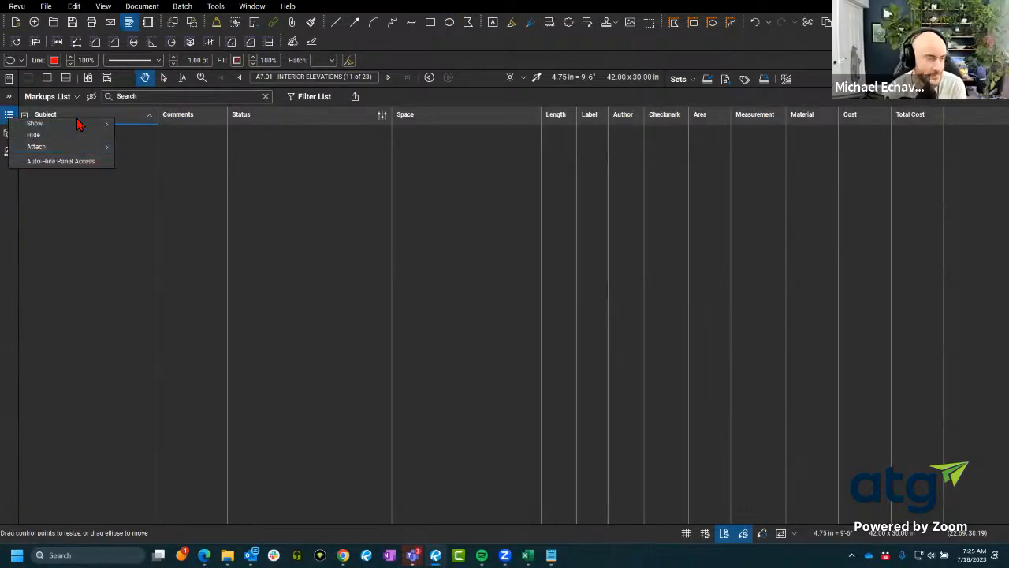
mouse_move(87, 135)
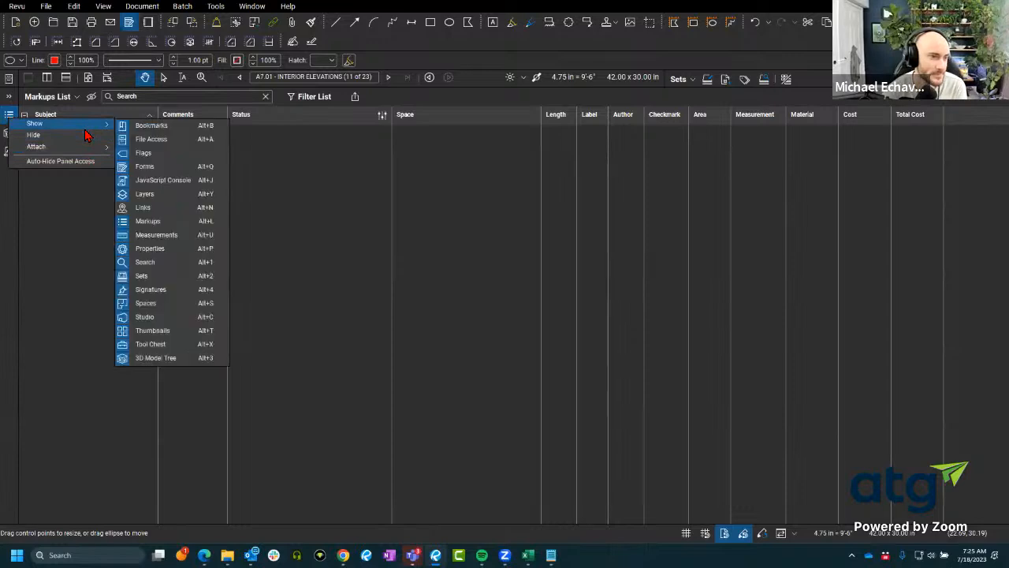
click(154, 226)
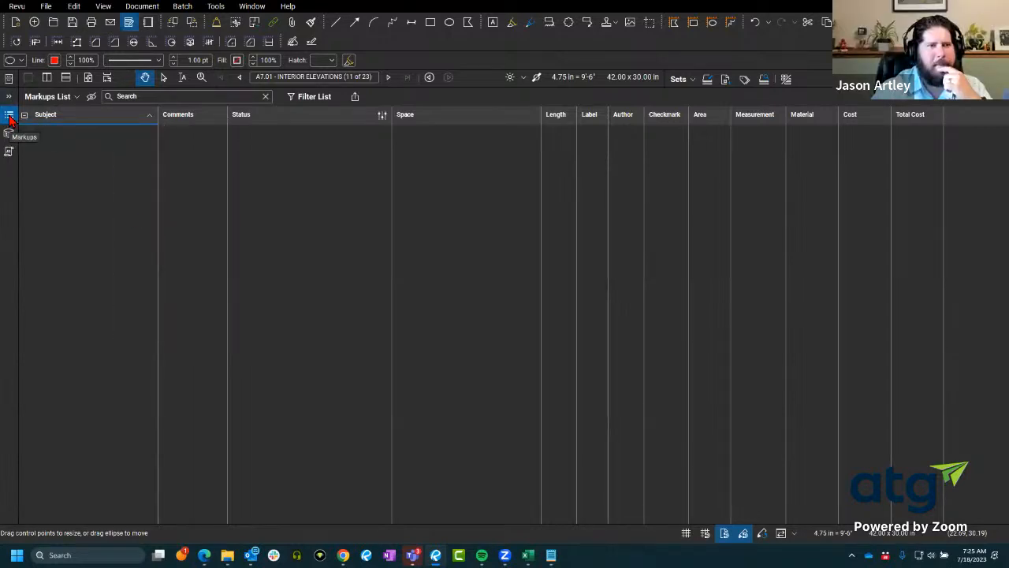
drag(9, 116, 13, 514)
click(12, 514)
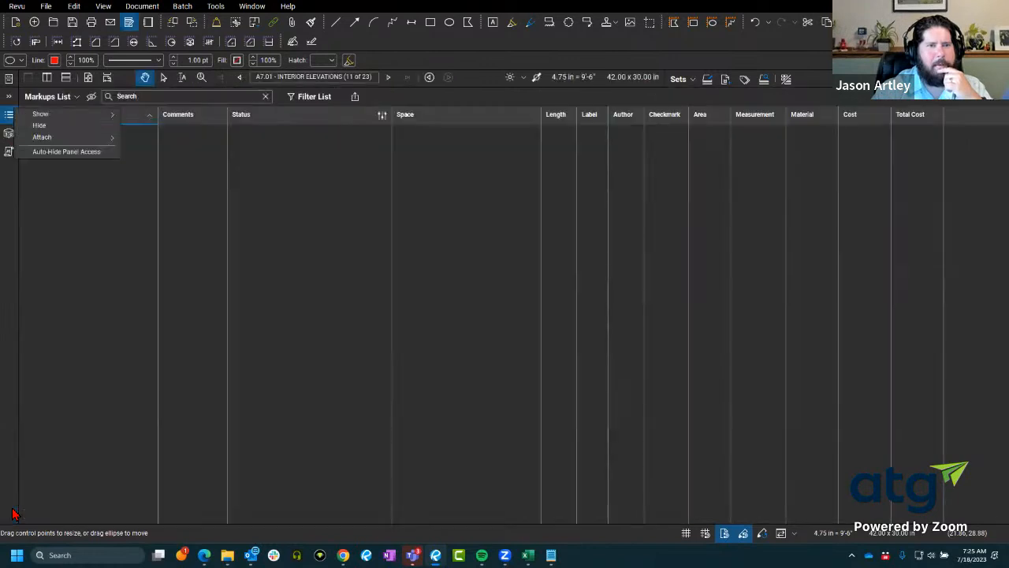
click(47, 127)
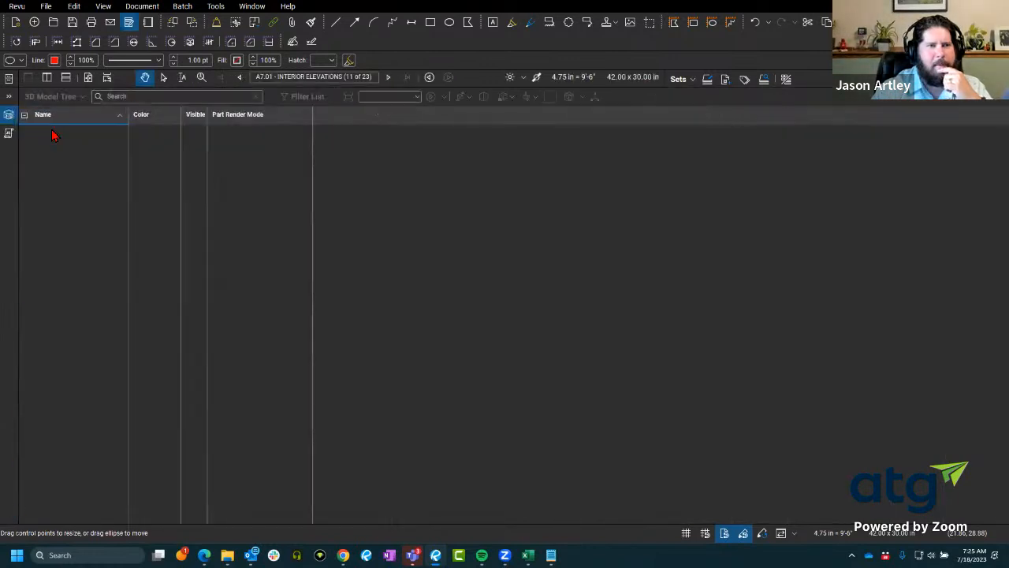
- Show the Markups panel again, and collapse it to return to the A7.01 drawing
right_click(3, 187)
mouse_move(71, 183)
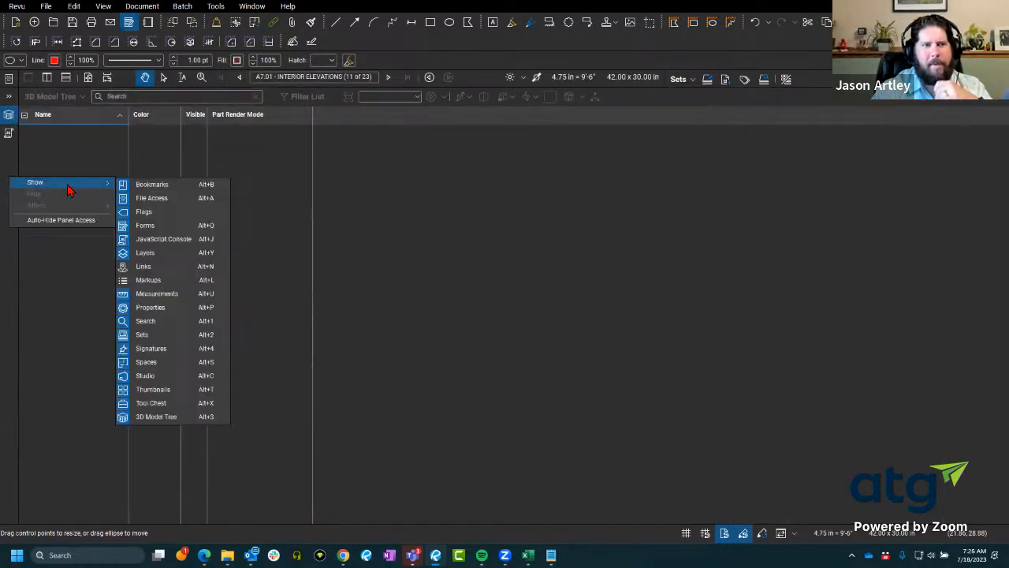
click(149, 281)
click(10, 115)
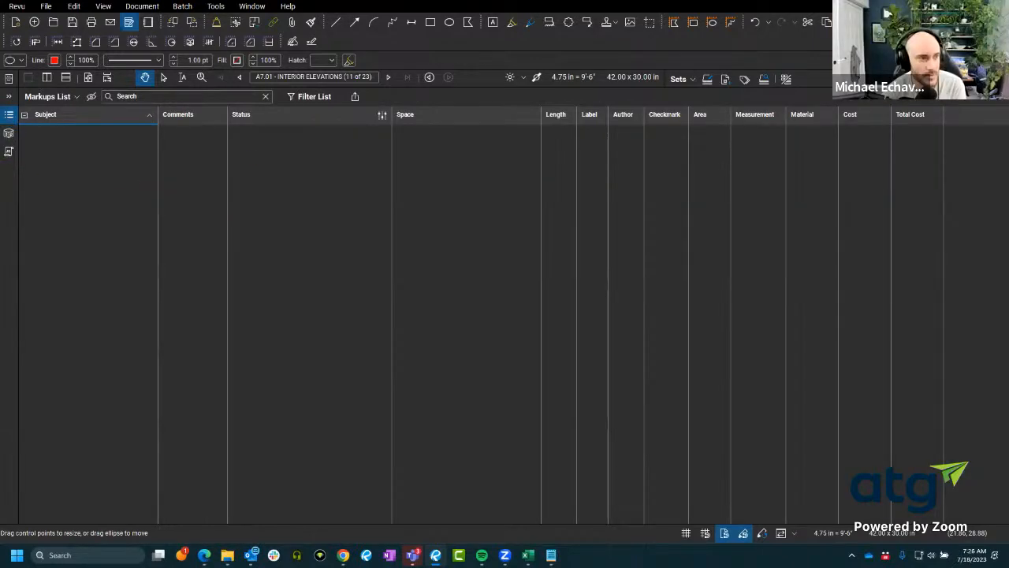
click(10, 116)
- Select the cloud above NOT FOR CONSTRUCTION on A7.01 and expand the Markups List to a short strip below the drawing
scroll(252, 386, down, 2)
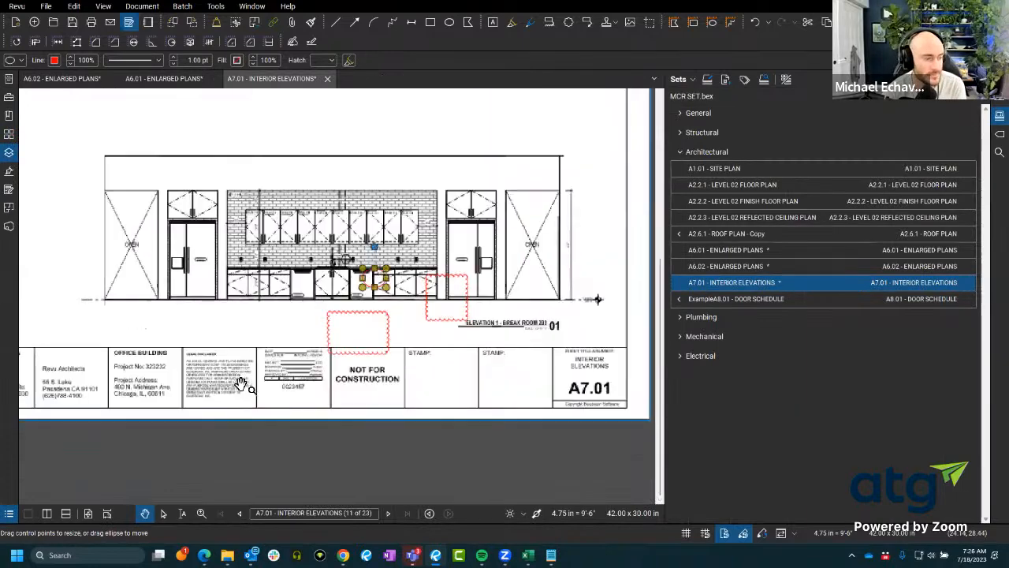
scroll(213, 409, up, 2)
drag(213, 409, 212, 414)
key(Escape)
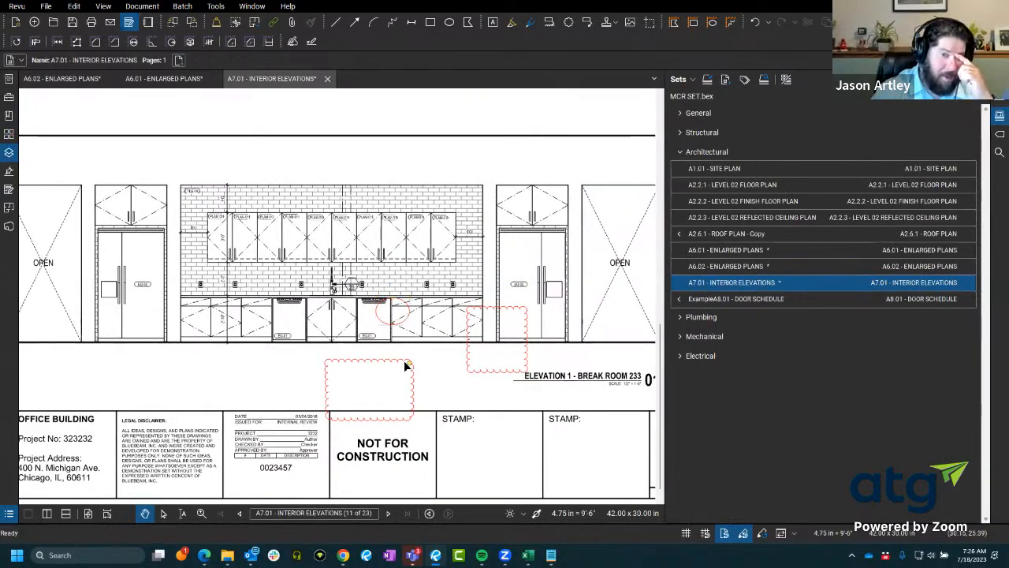
click(412, 361)
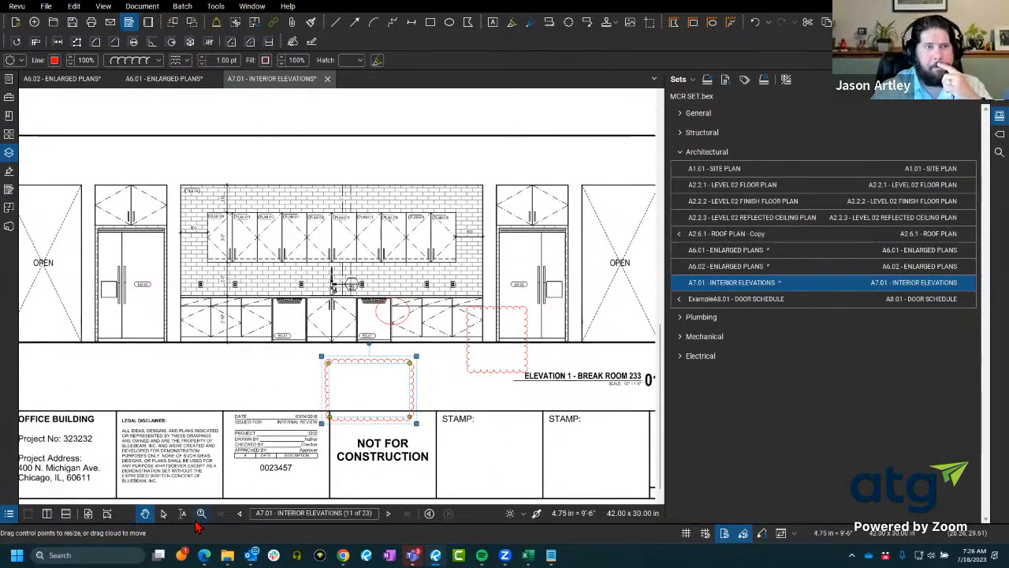
drag(197, 523, 202, 435)
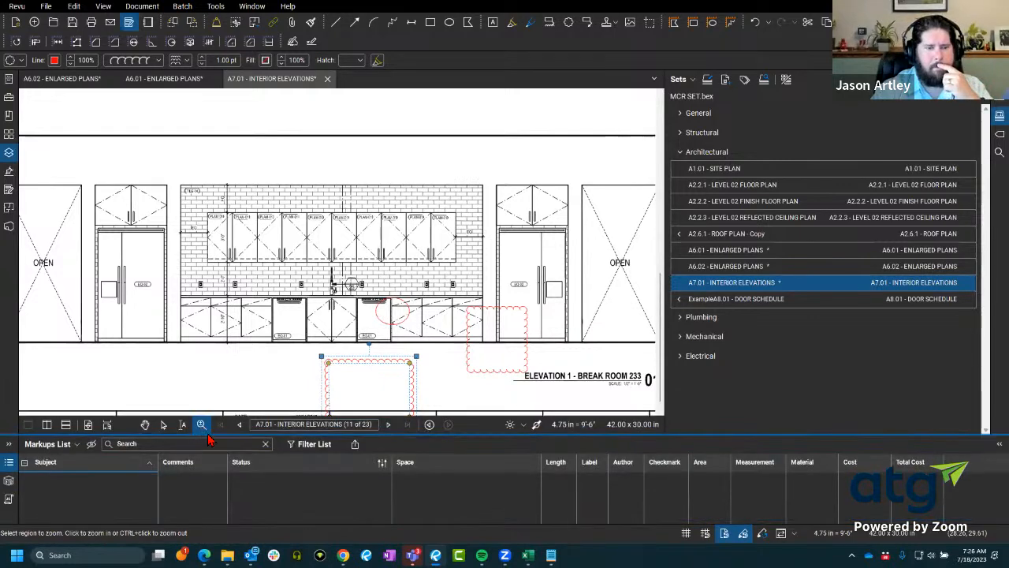
click(341, 260)
click(328, 261)
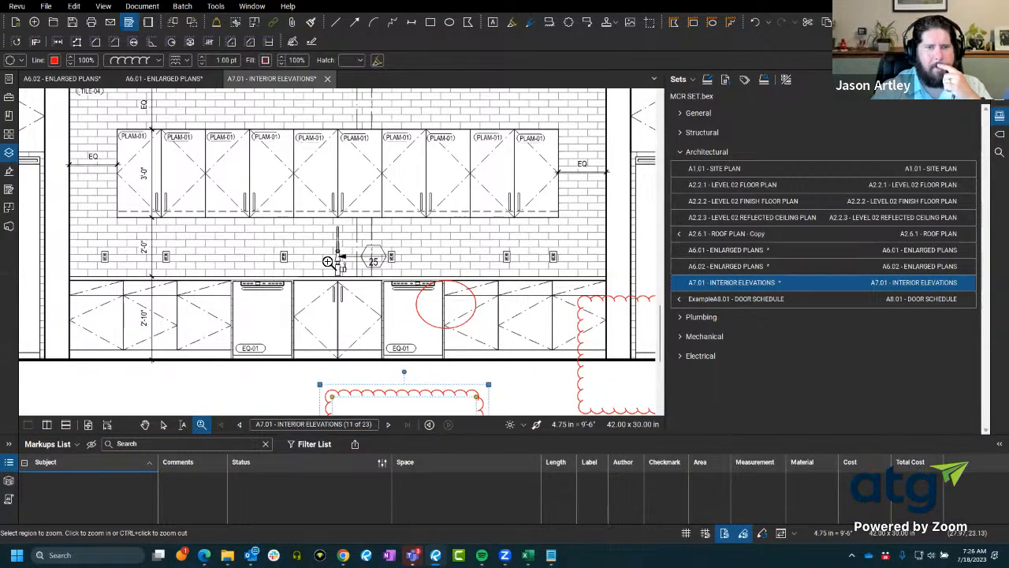
- Create a PDF markup summary of A7.01, appended and hyperlinked to the current PDF, and close the A7.01 document
key(Escape)
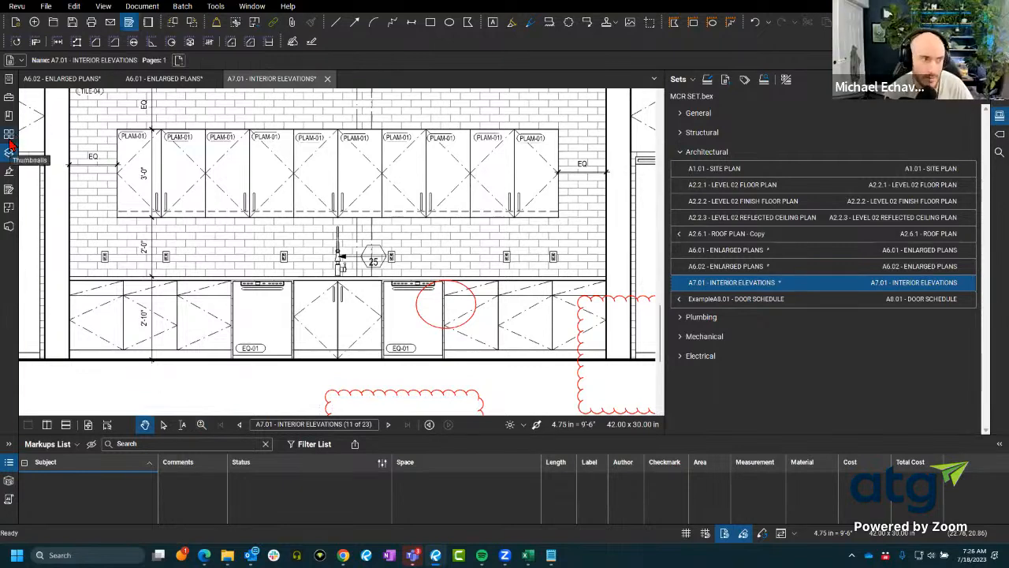
click(9, 140)
right_click(157, 191)
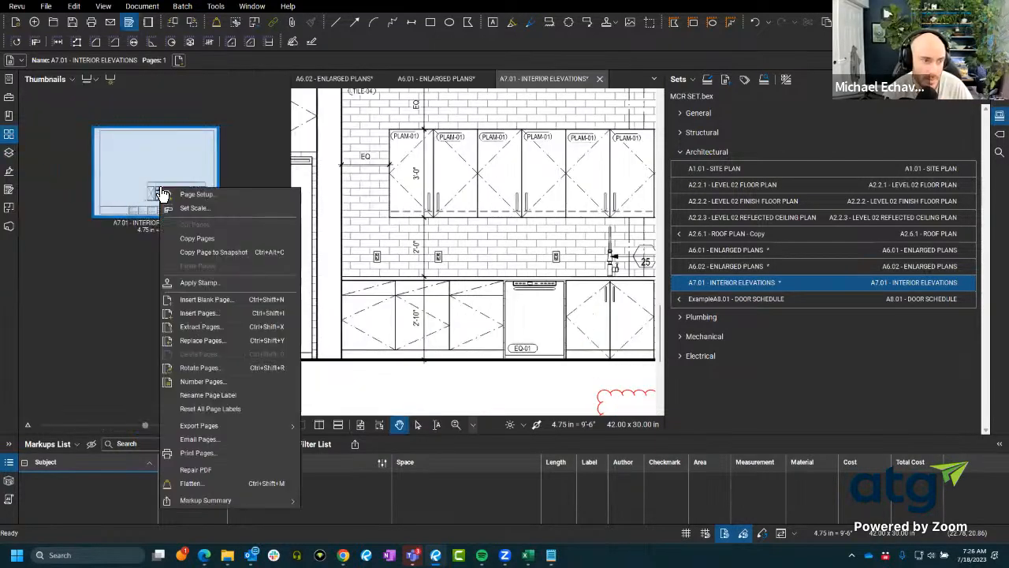
mouse_move(237, 504)
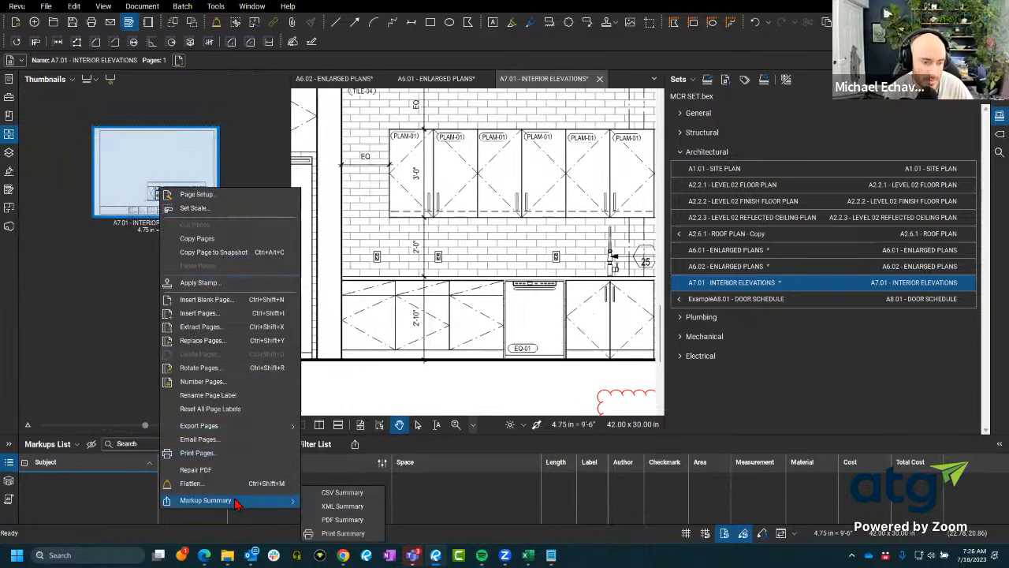
click(336, 520)
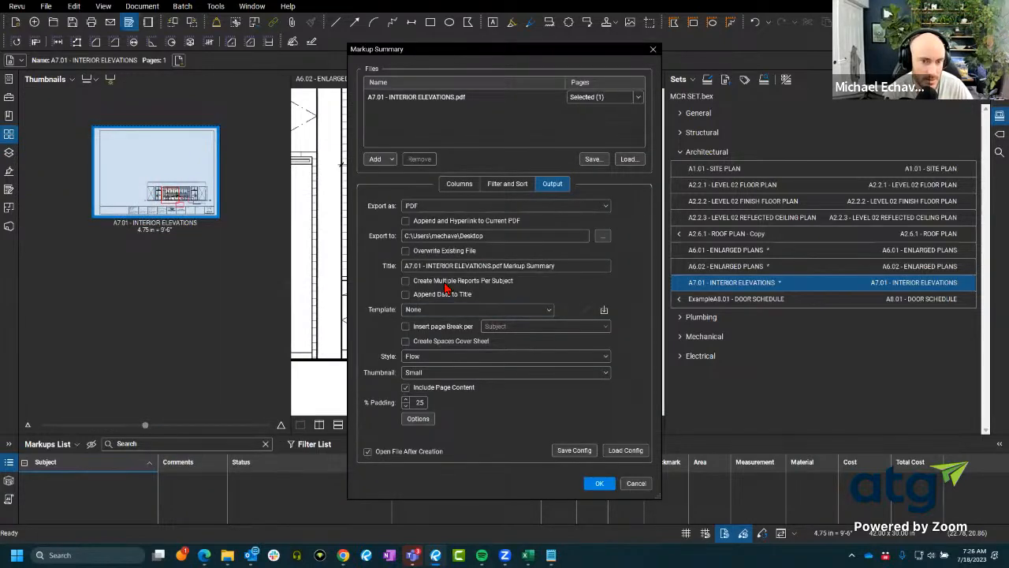
click(407, 221)
click(600, 483)
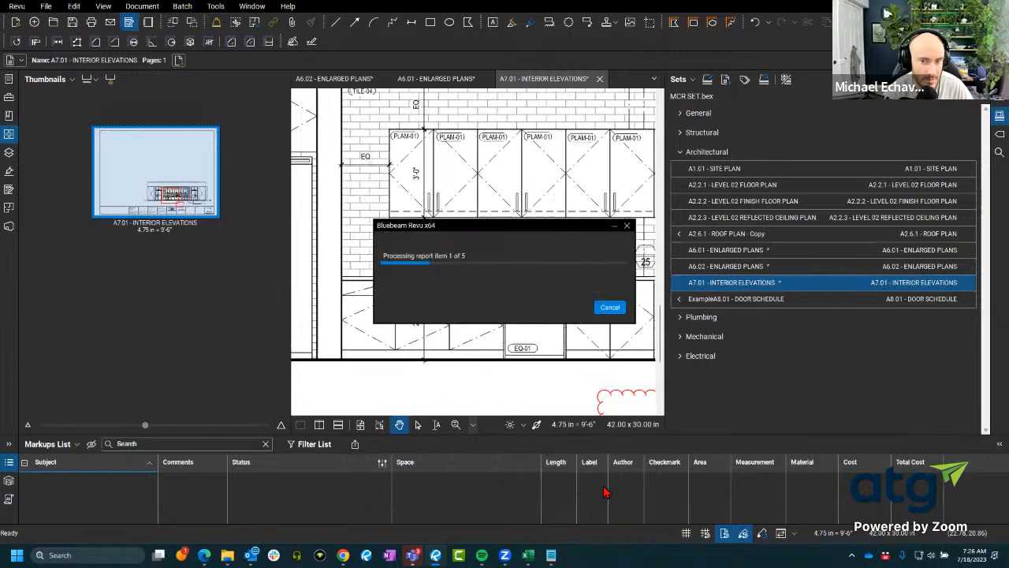
click(602, 82)
click(583, 329)
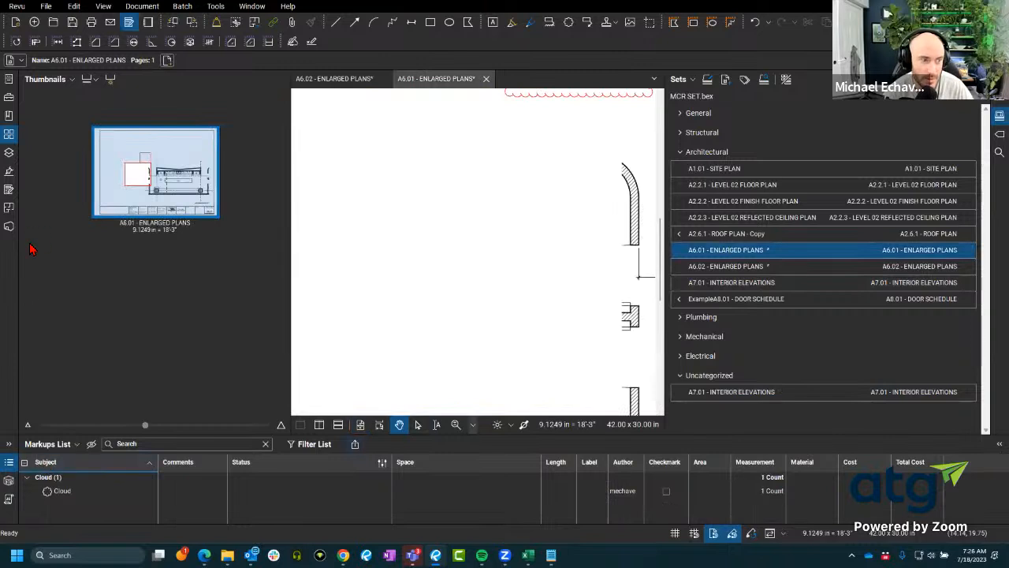
- Create a PDF markup summary starting from A6.01 - ENLARGED PLANS that also includes all the other files of the set
right_click(136, 229)
mouse_move(189, 539)
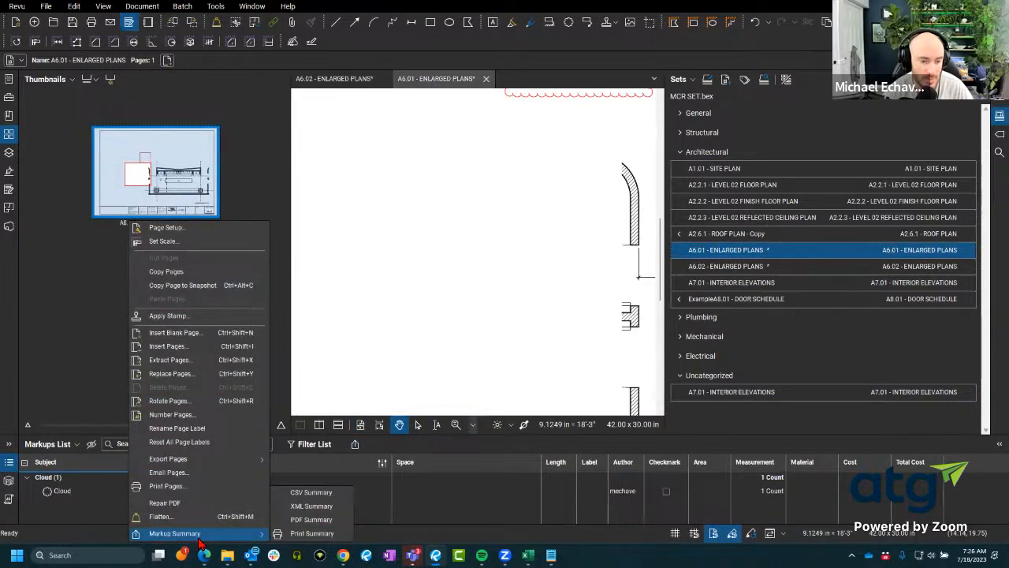
click(312, 520)
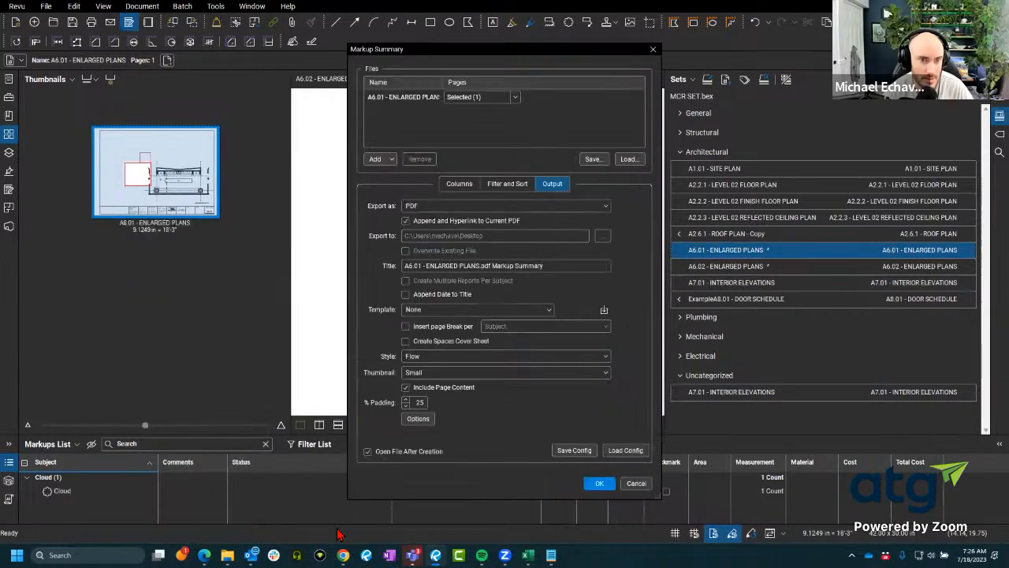
click(387, 160)
click(395, 201)
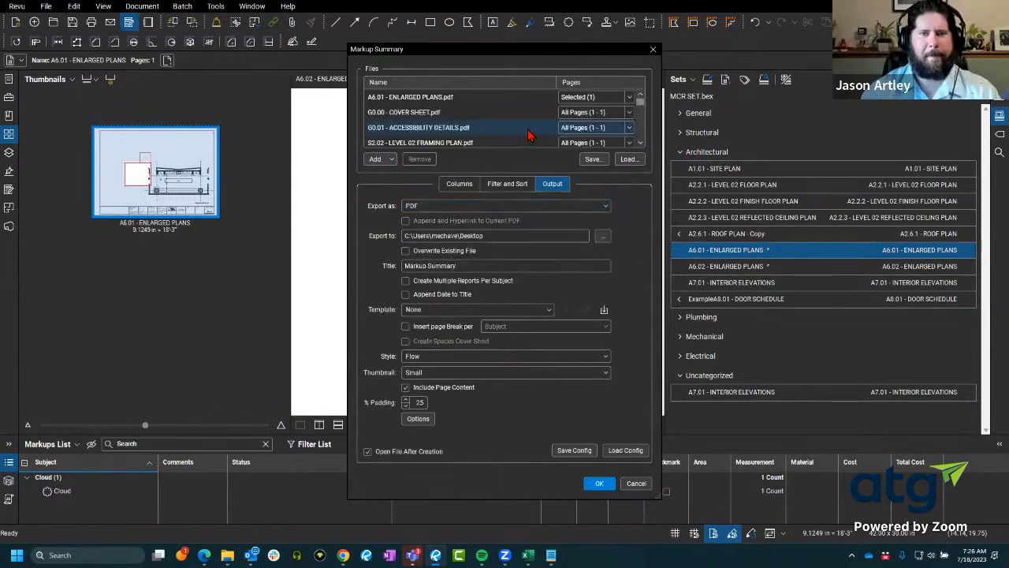
scroll(509, 128, down, 5)
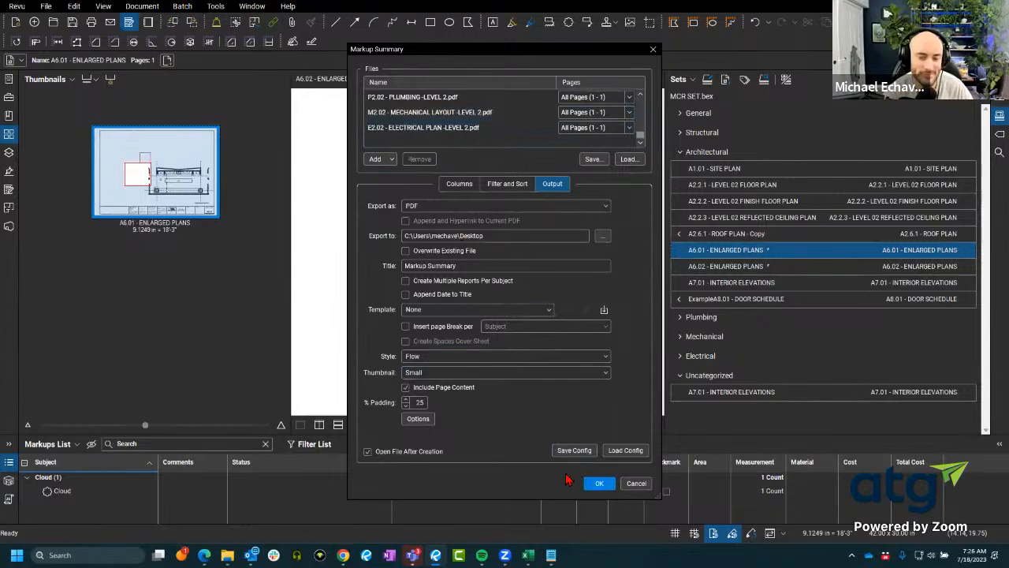
click(597, 483)
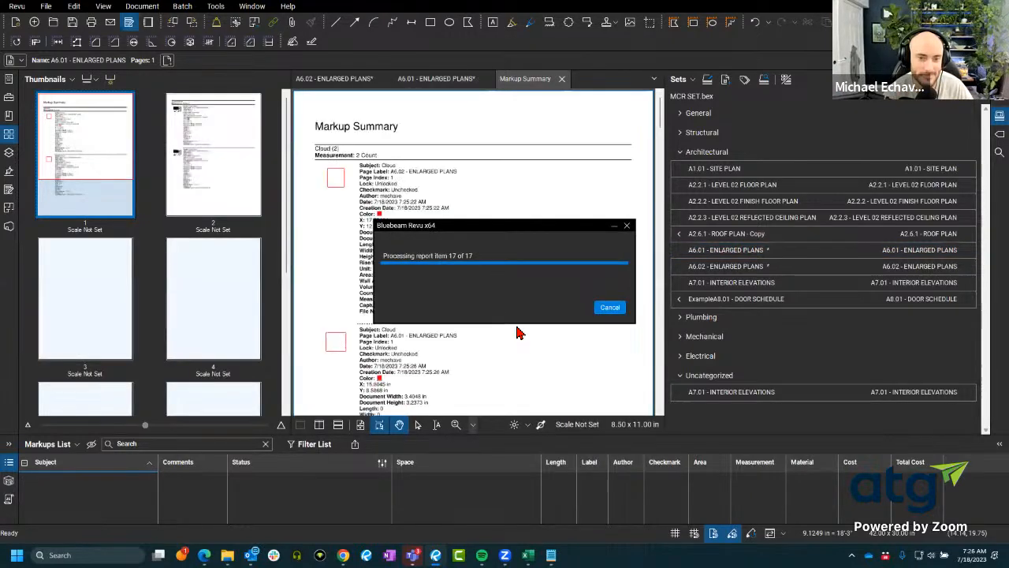
- Read through the pages of the generated Markup Summary down to the A2.6.1 - ROOF PLAN entry
scroll(445, 277, down, 10)
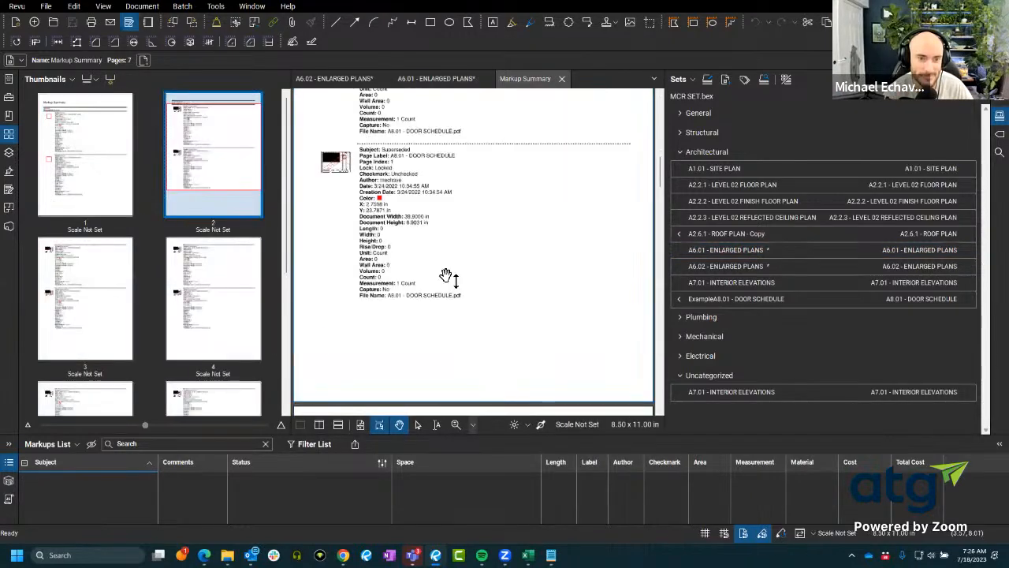
scroll(446, 276, down, 3)
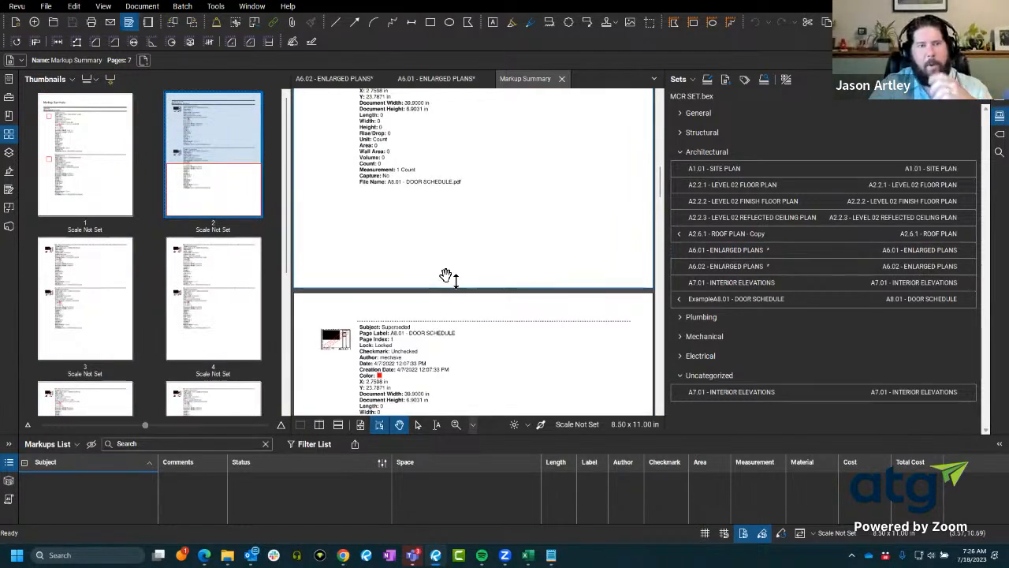
scroll(445, 276, down, 3)
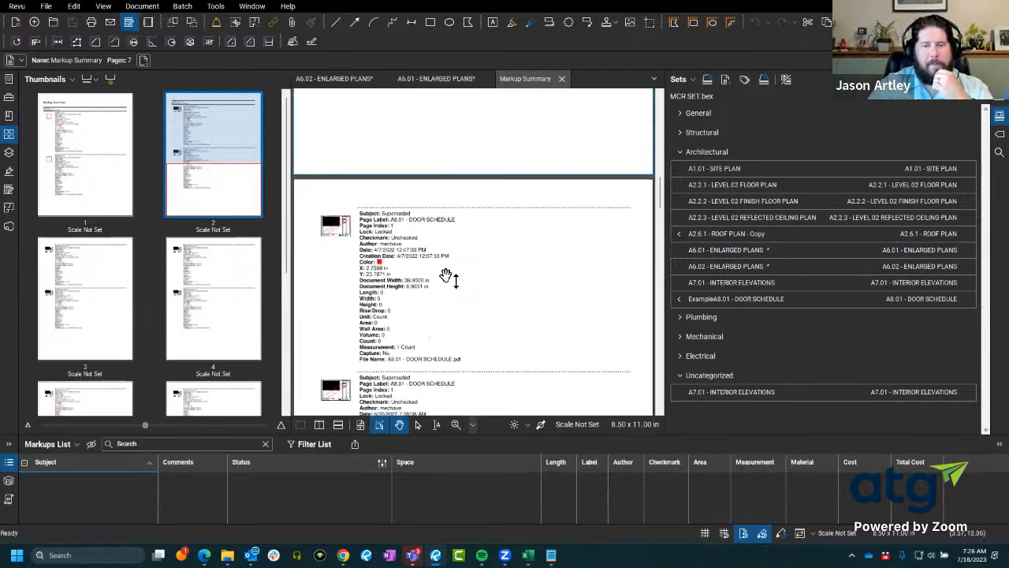
scroll(446, 276, down, 8)
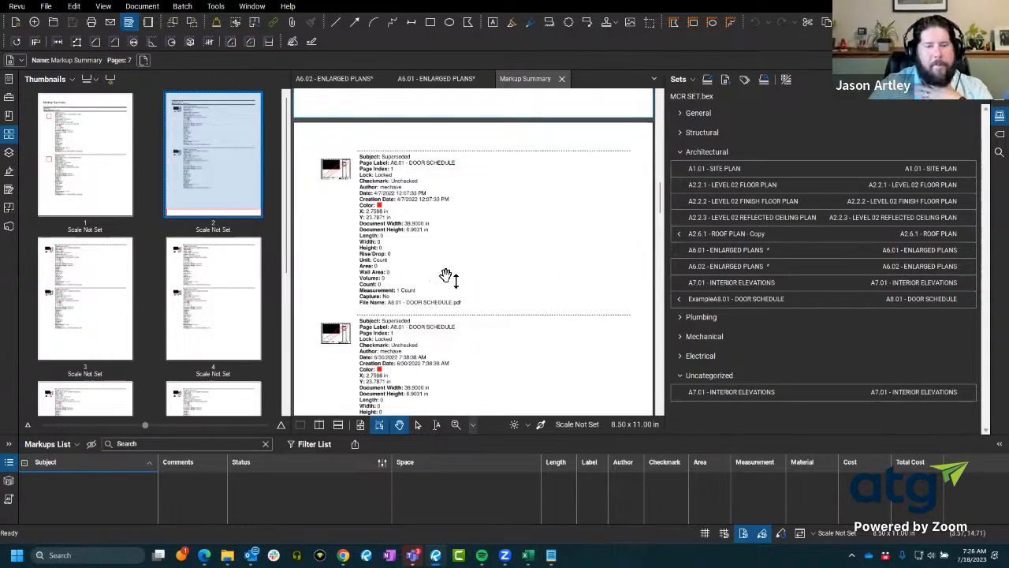
scroll(445, 280, down, 10)
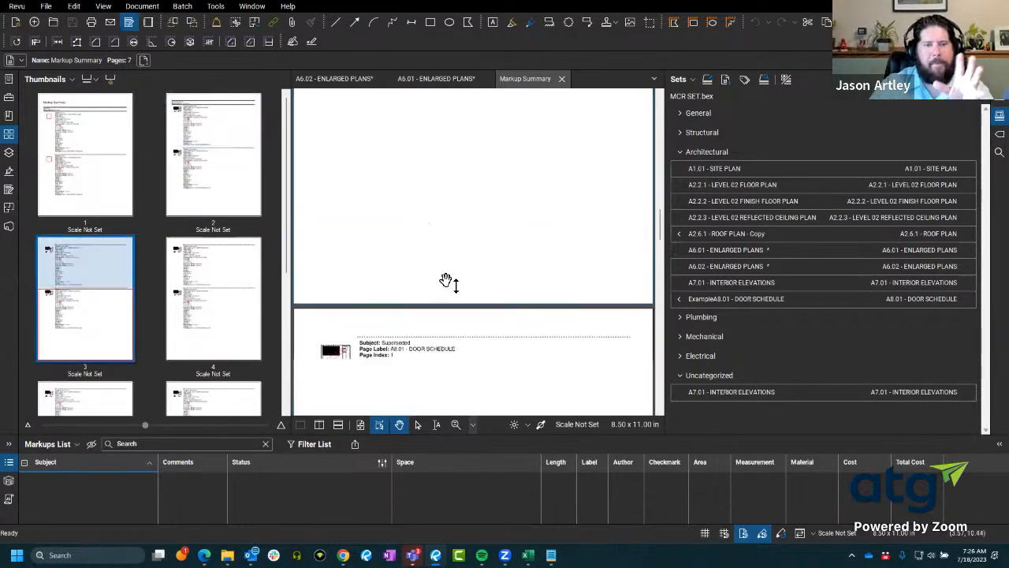
scroll(447, 282, down, 7)
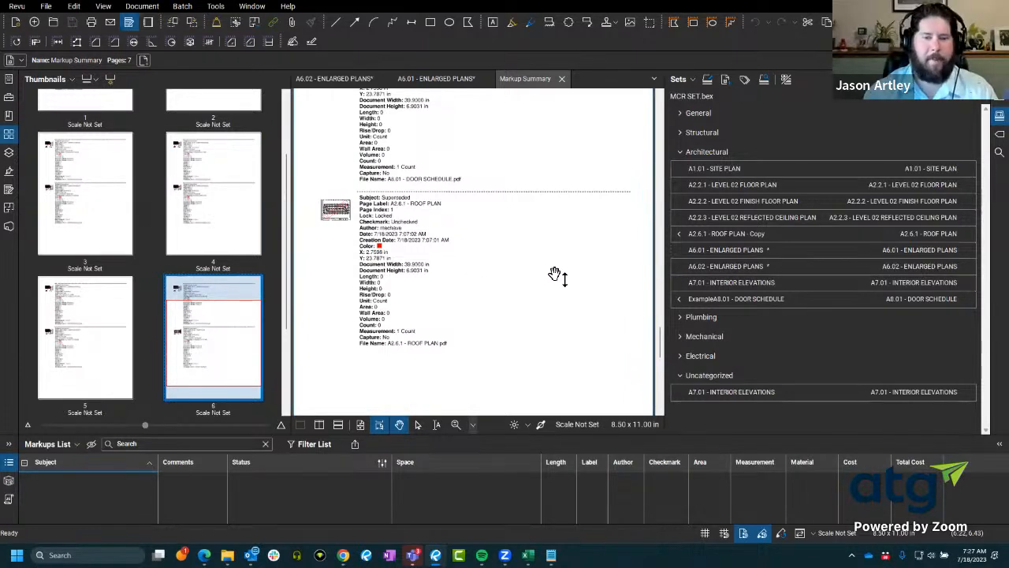
- Select the latest revisions in MCR SET and check which commands are offered for the selected sheets
click(695, 87)
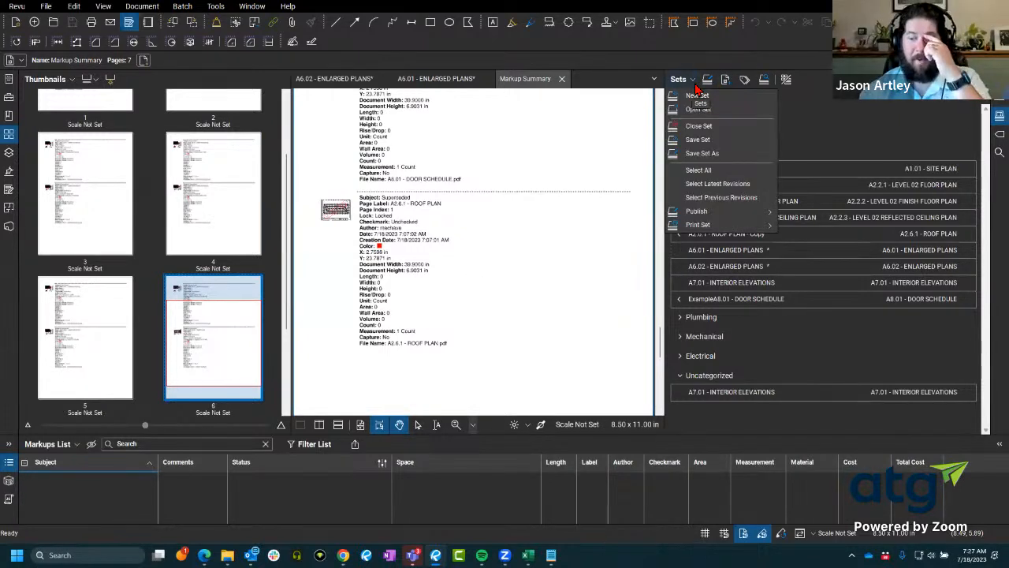
click(704, 187)
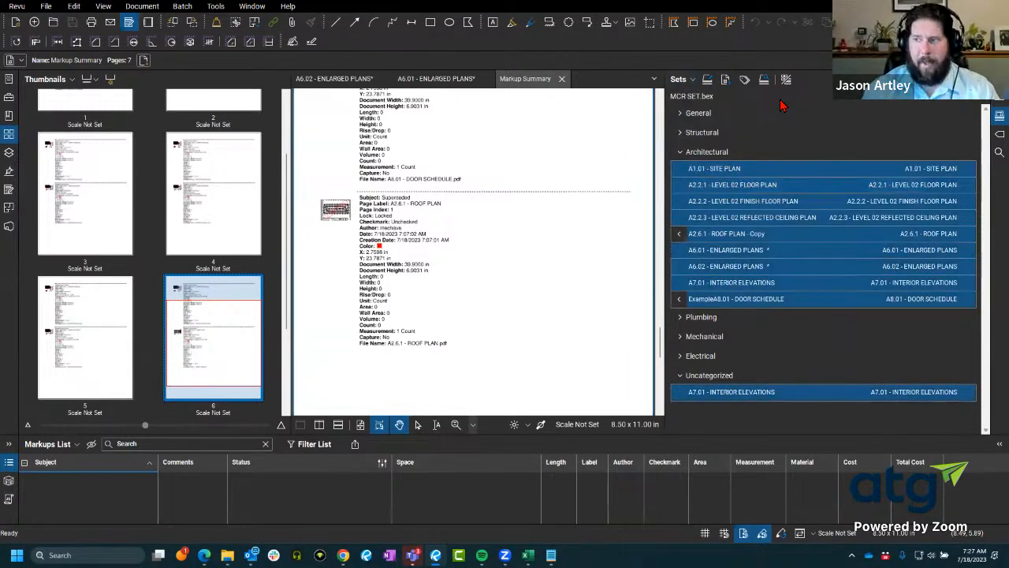
mouse_move(785, 171)
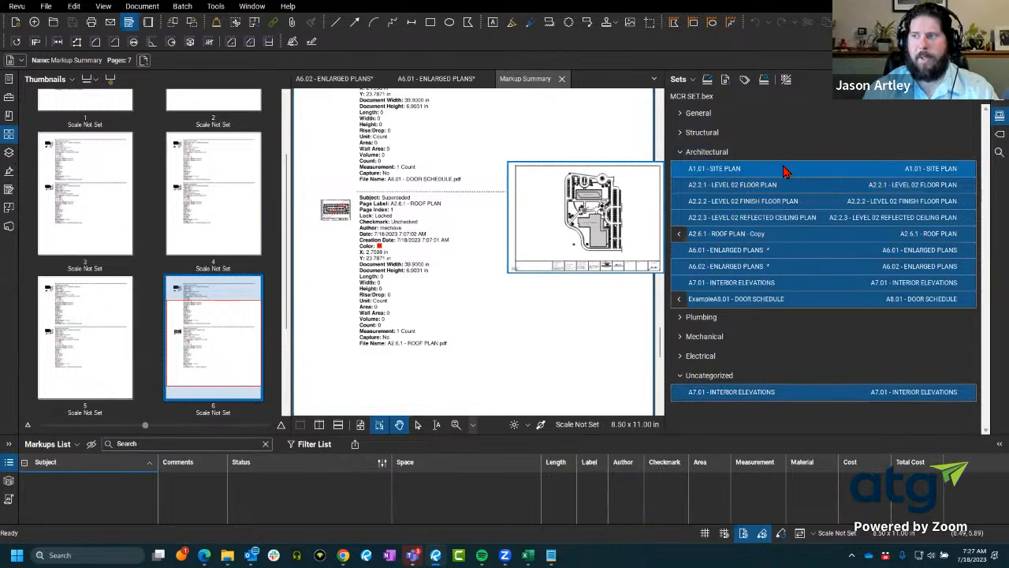
right_click(786, 171)
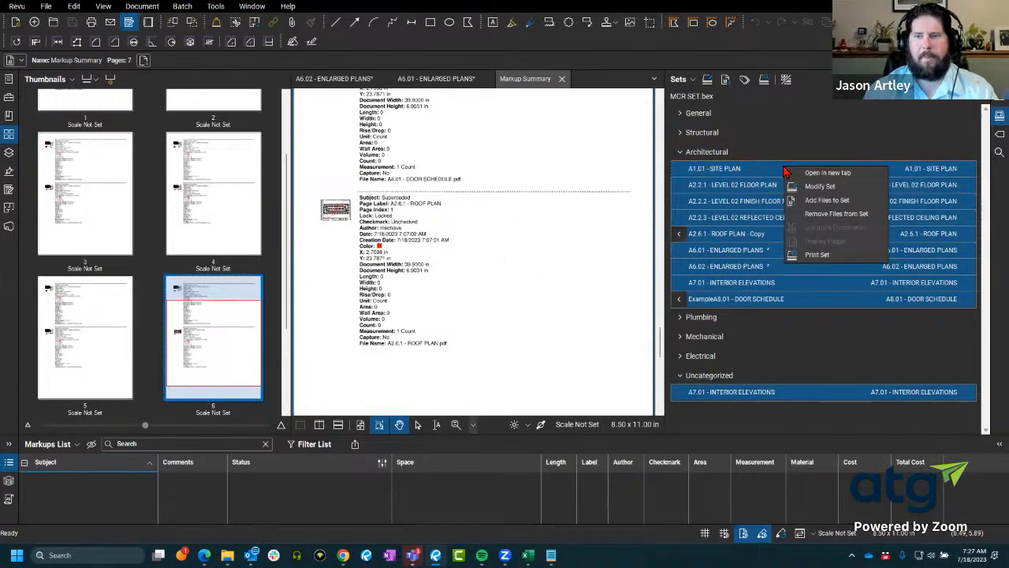
click(803, 128)
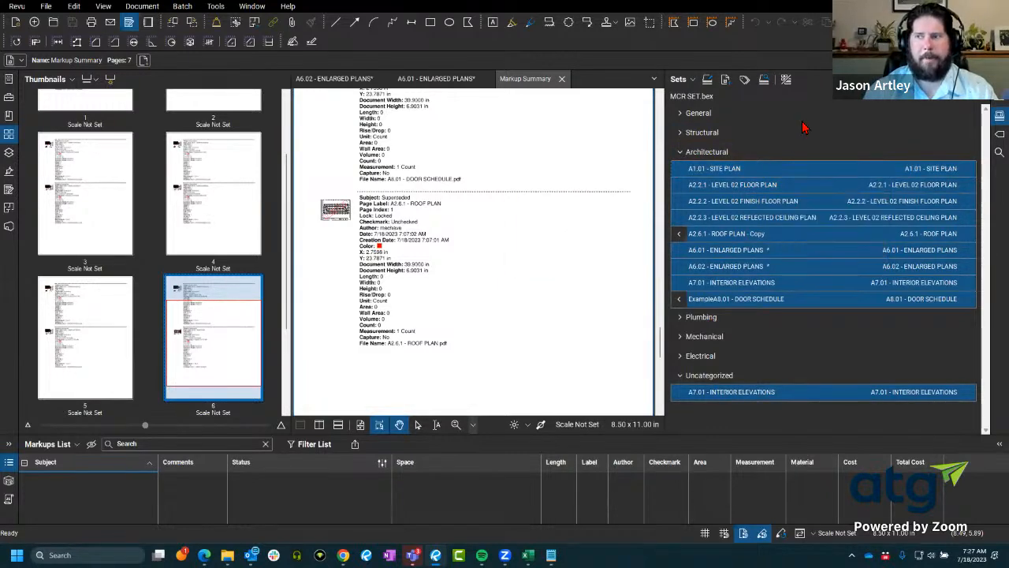
- Expand the General category and select the latest revisions of the set with its sheets included
click(802, 124)
click(692, 82)
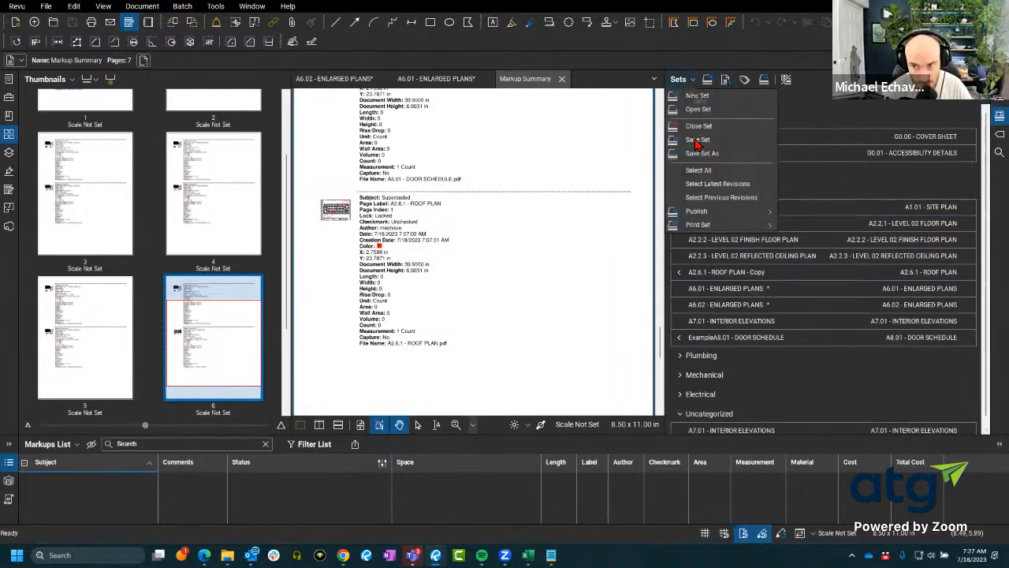
click(716, 190)
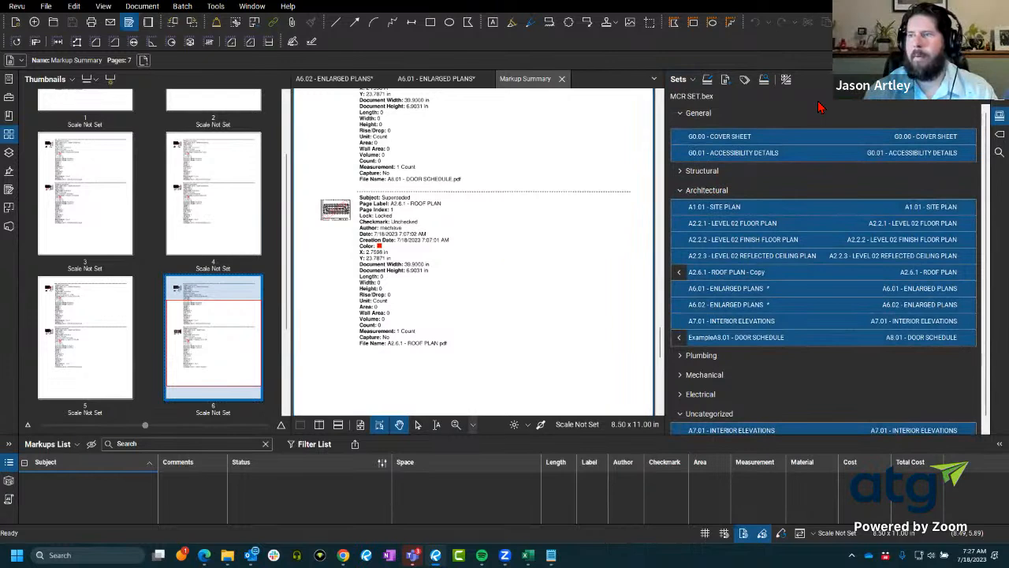
scroll(94, 316, up, 3)
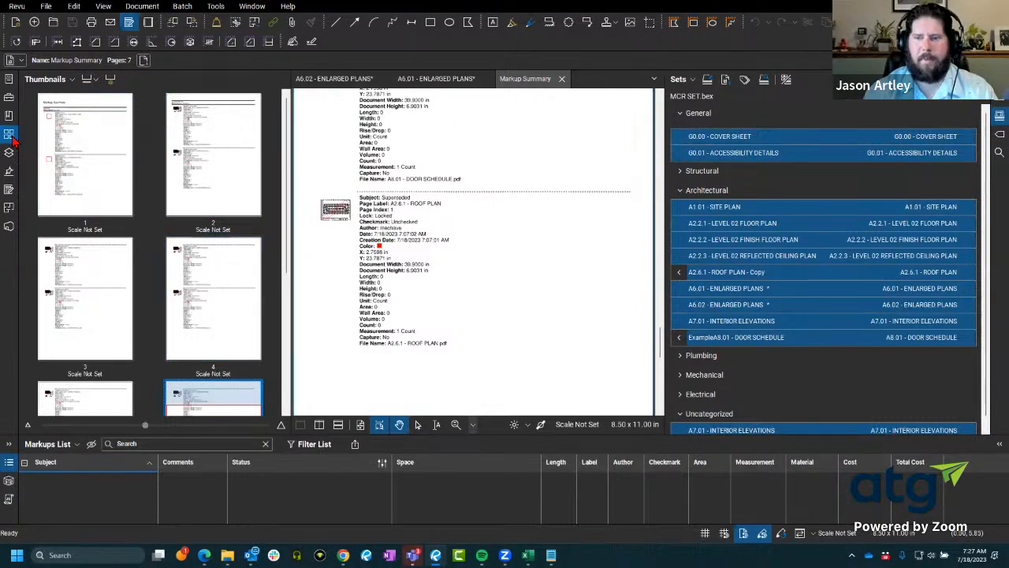
- Switch to A6.02 - ENGLARGED PLANS and open its PDF markup summary settings at the column selection
click(331, 78)
right_click(147, 180)
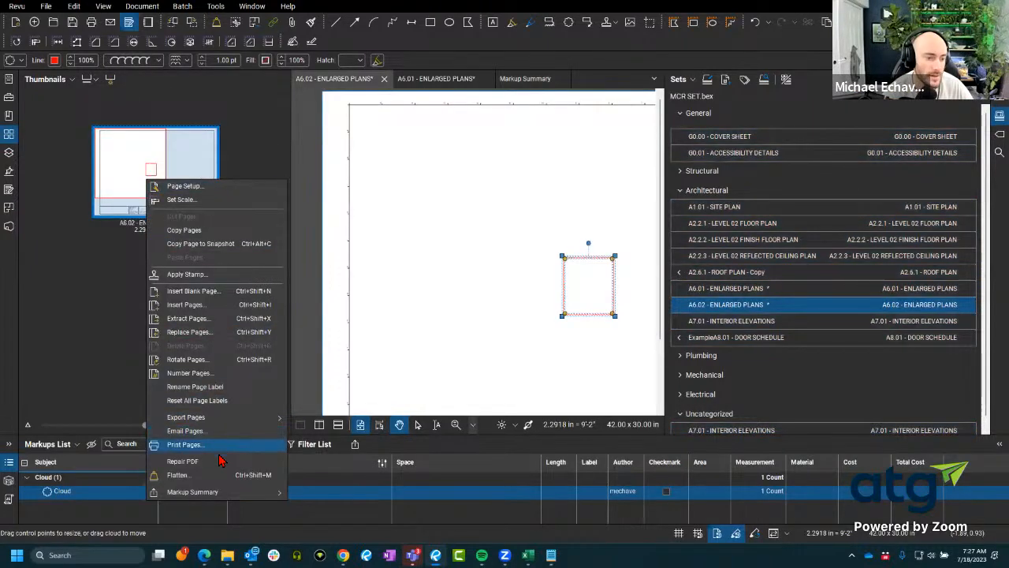
mouse_move(220, 495)
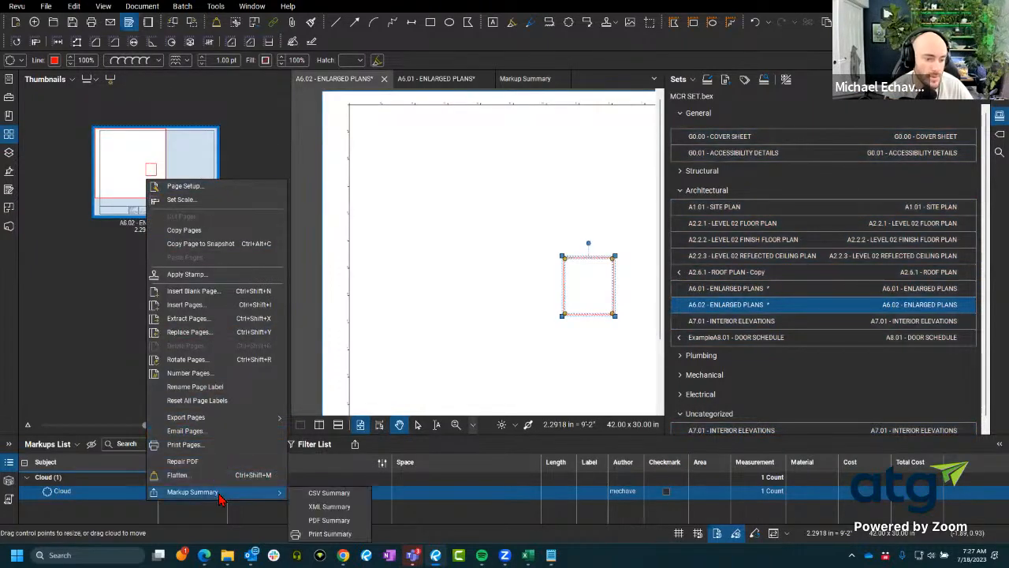
click(341, 523)
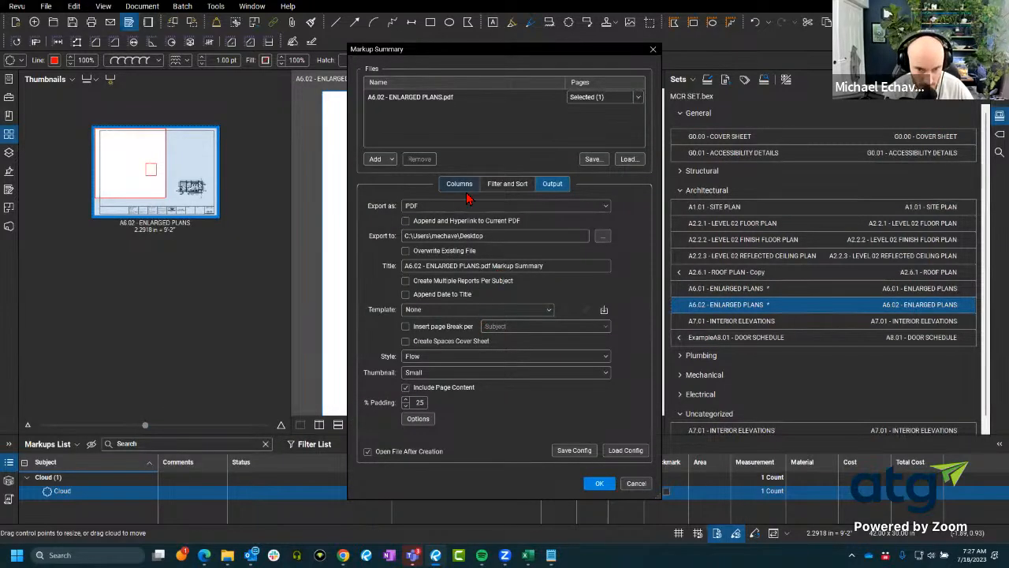
click(461, 184)
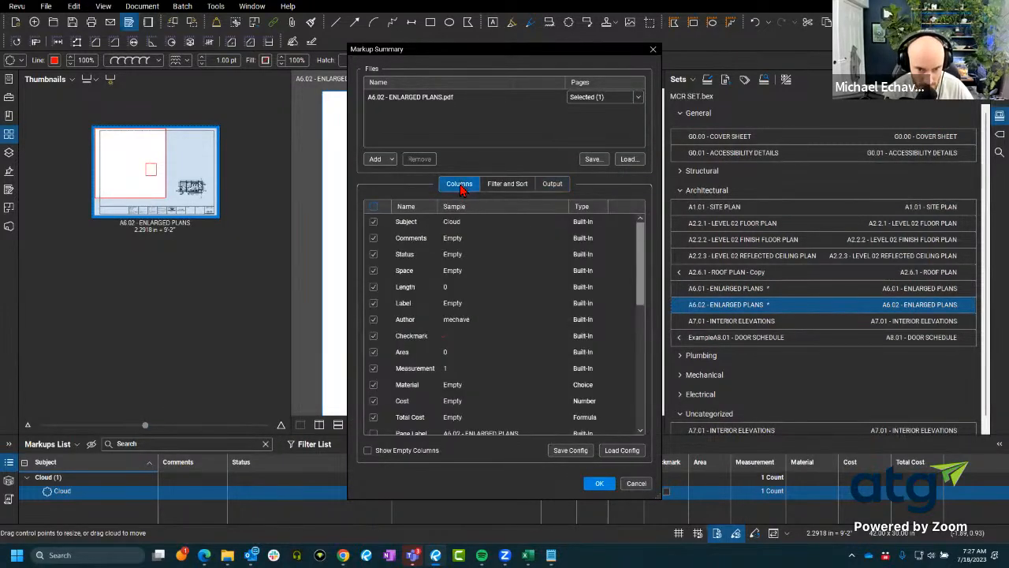
- Show all columns in the summary's filter settings and sort the markups by Subject
click(506, 187)
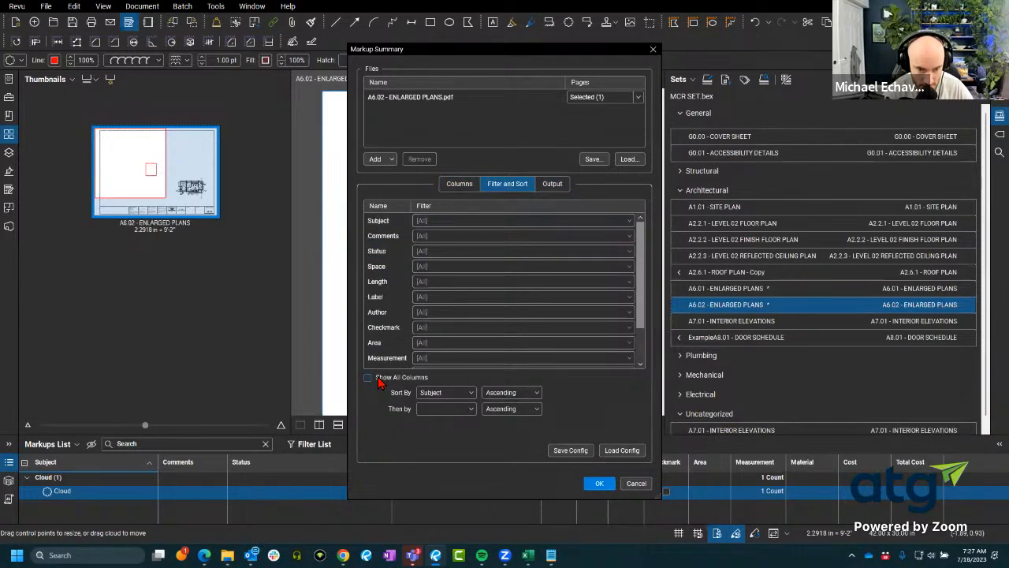
click(380, 379)
click(443, 394)
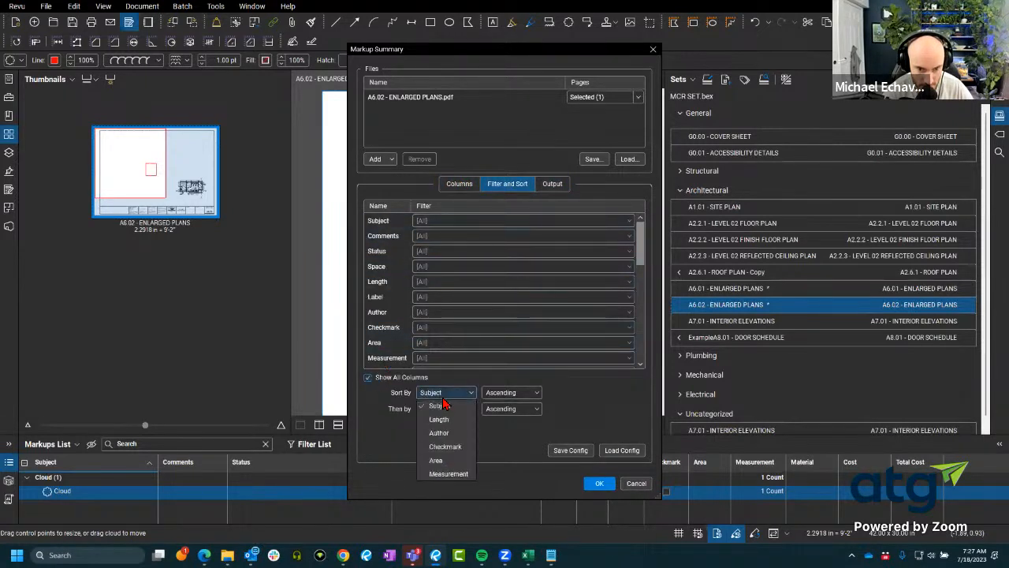
click(438, 406)
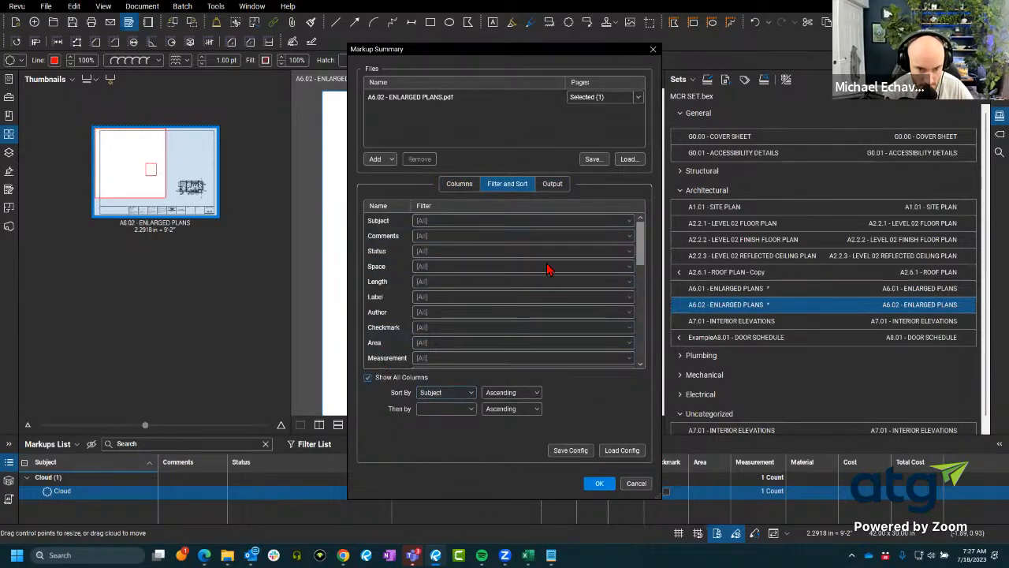
- Examine the full list of columns available for the A6.02 markup summary, and return to the filter and sort settings
click(462, 186)
scroll(499, 284, down, 10)
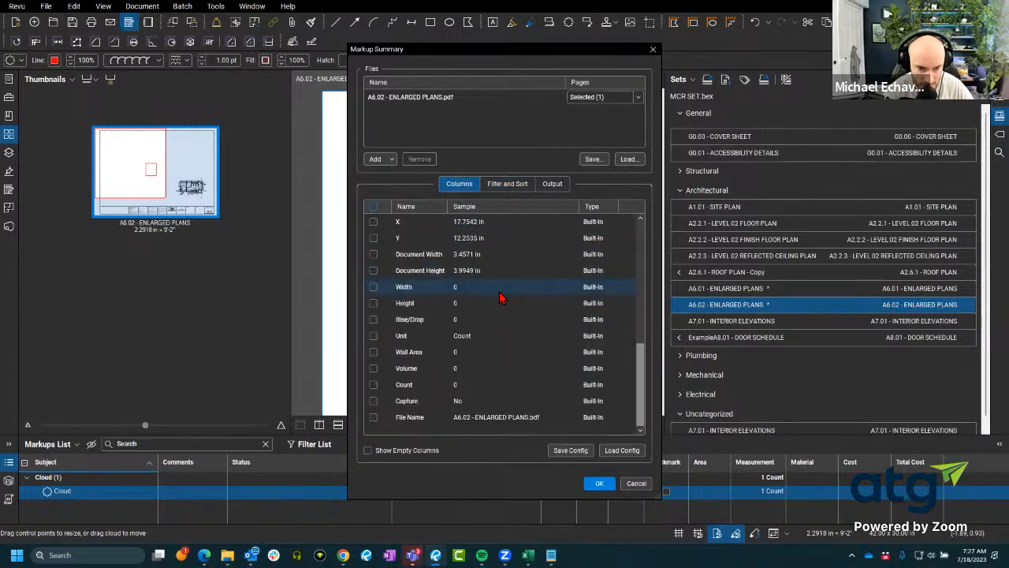
scroll(500, 297, up, 10)
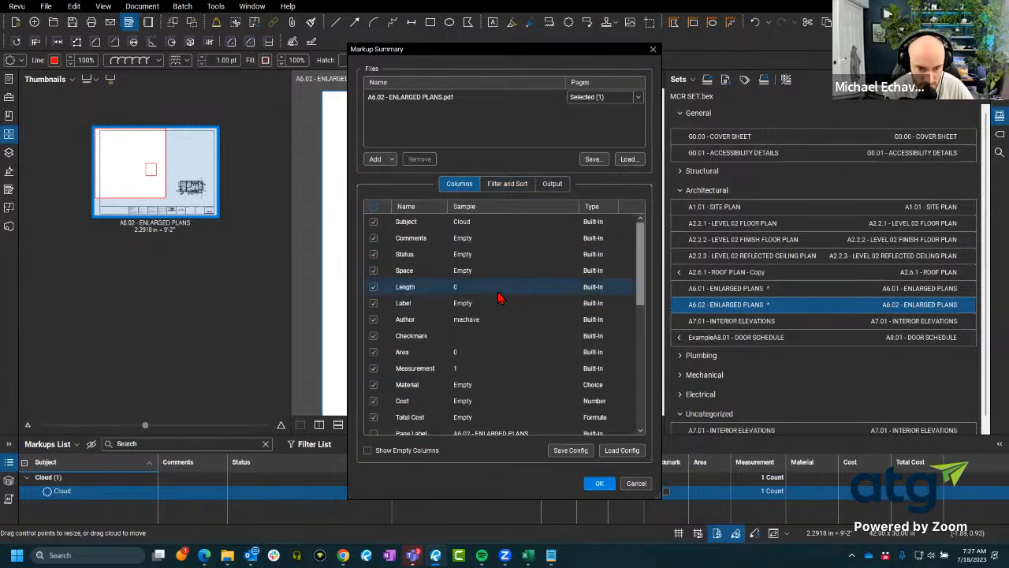
scroll(499, 298, down, 7)
click(504, 184)
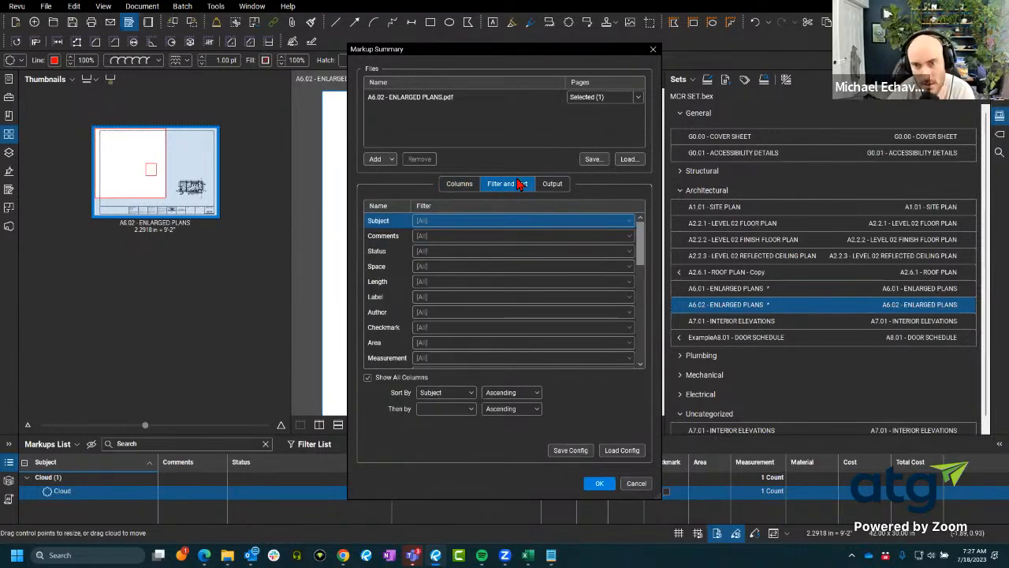
- Review the output settings of the A6.02 PDF markup summary and leave it without exporting
click(548, 186)
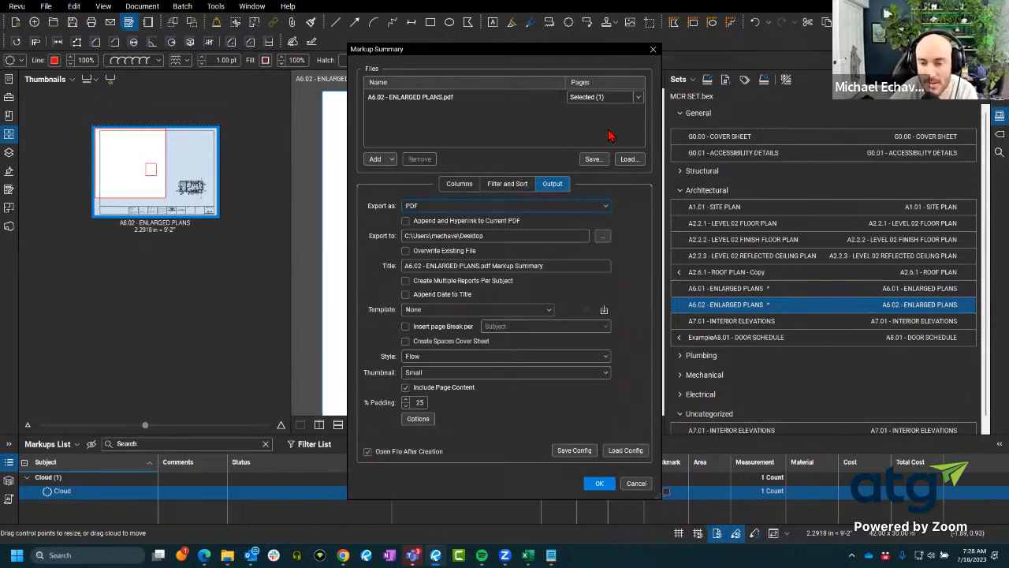
click(653, 49)
click(699, 81)
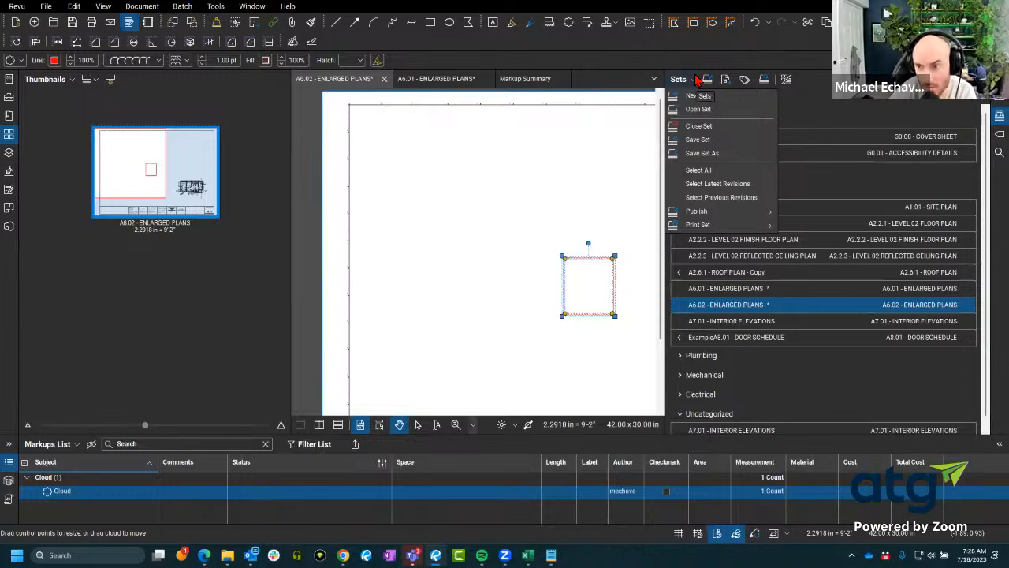
click(695, 79)
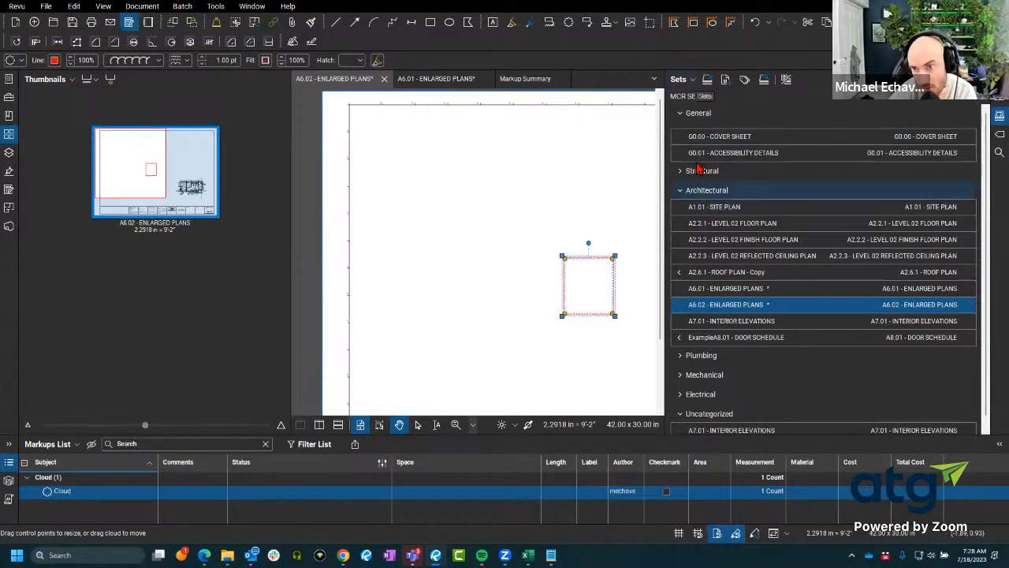
- Try enabling Flatten Markups after Copy in the sorting options of MCR SET
click(706, 81)
click(583, 311)
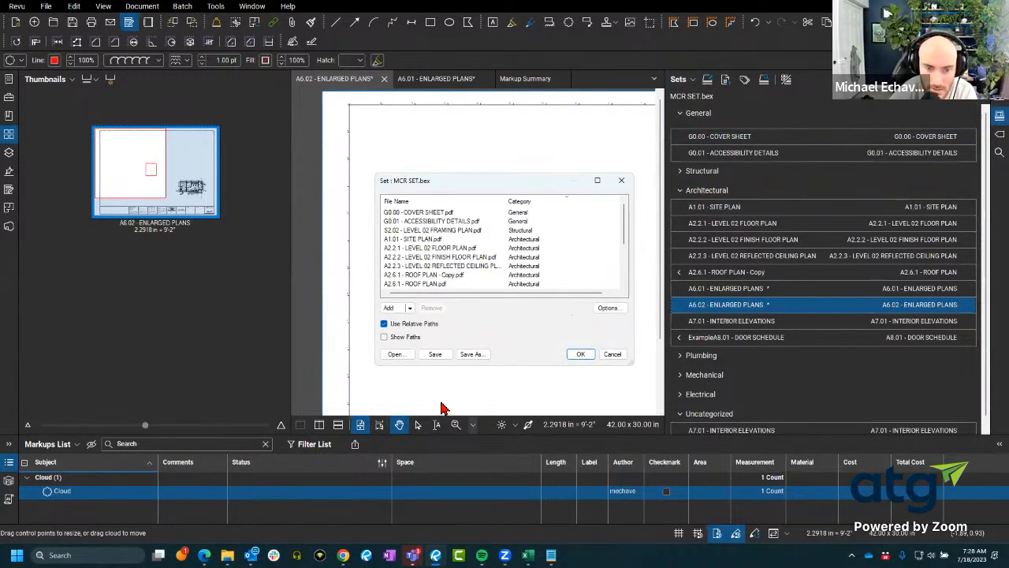
click(603, 309)
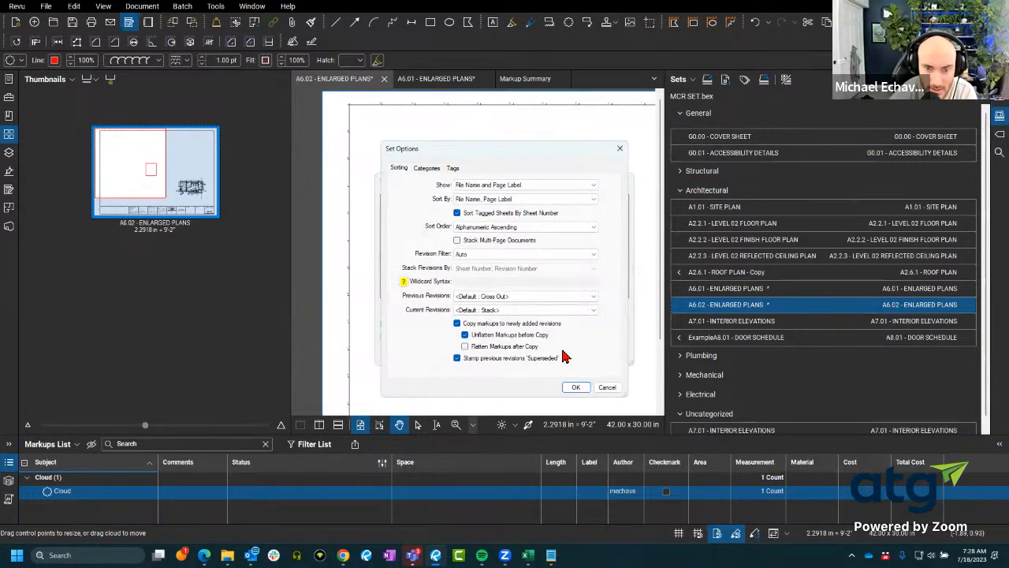
click(503, 350)
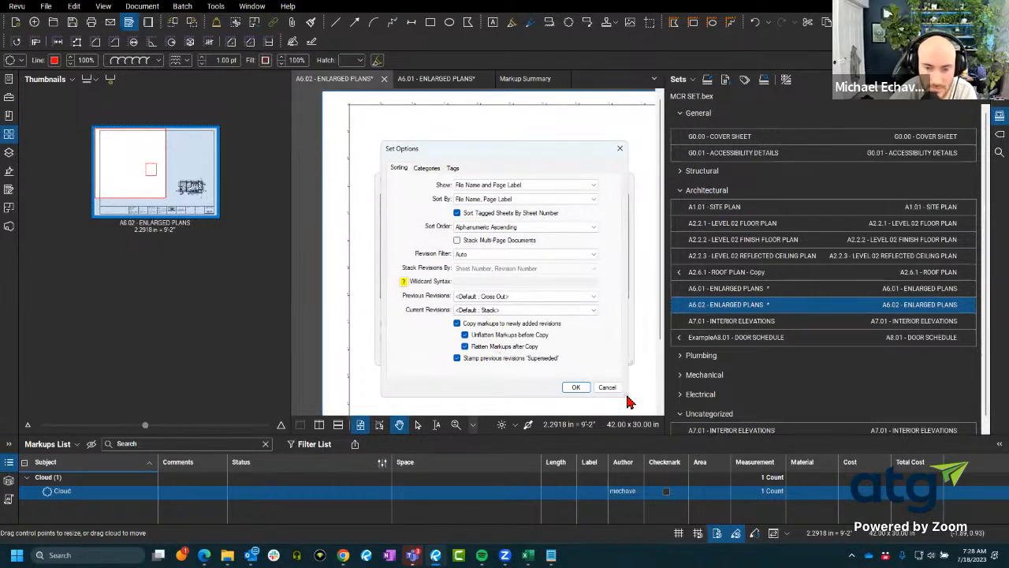
click(605, 386)
click(610, 355)
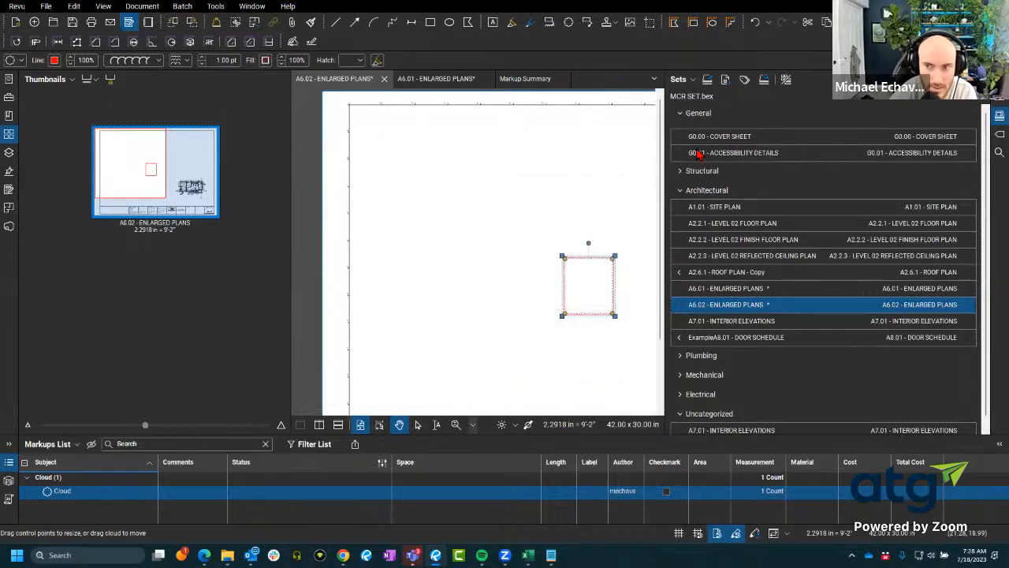
- Select the latest revisions of the sheets in MCR SET
click(691, 79)
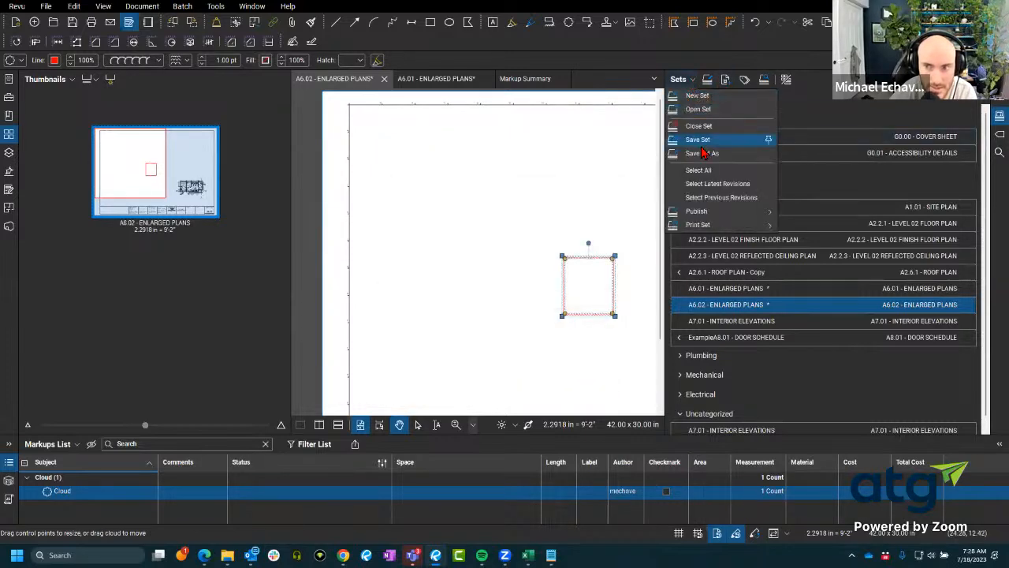
click(719, 186)
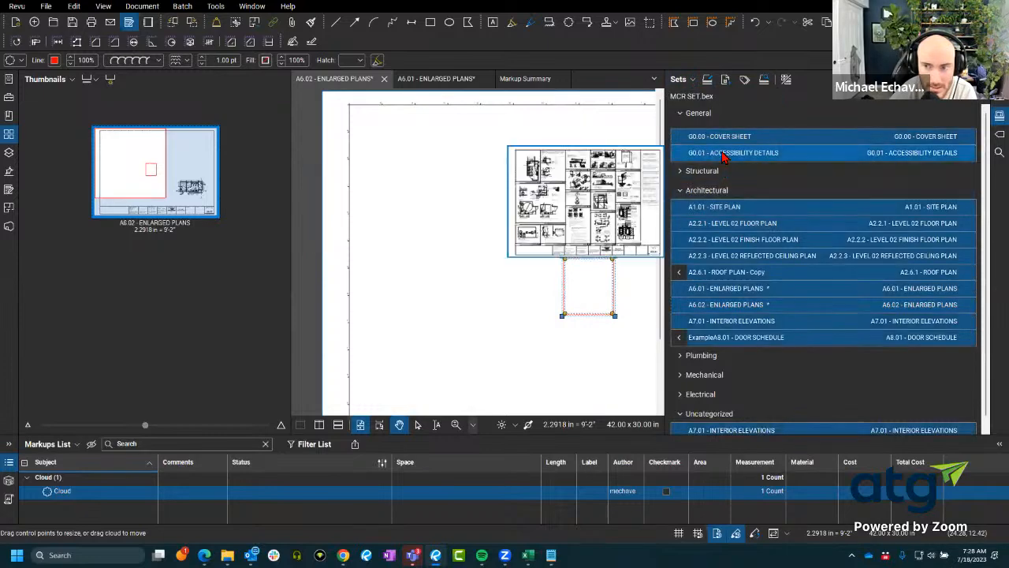
right_click(728, 139)
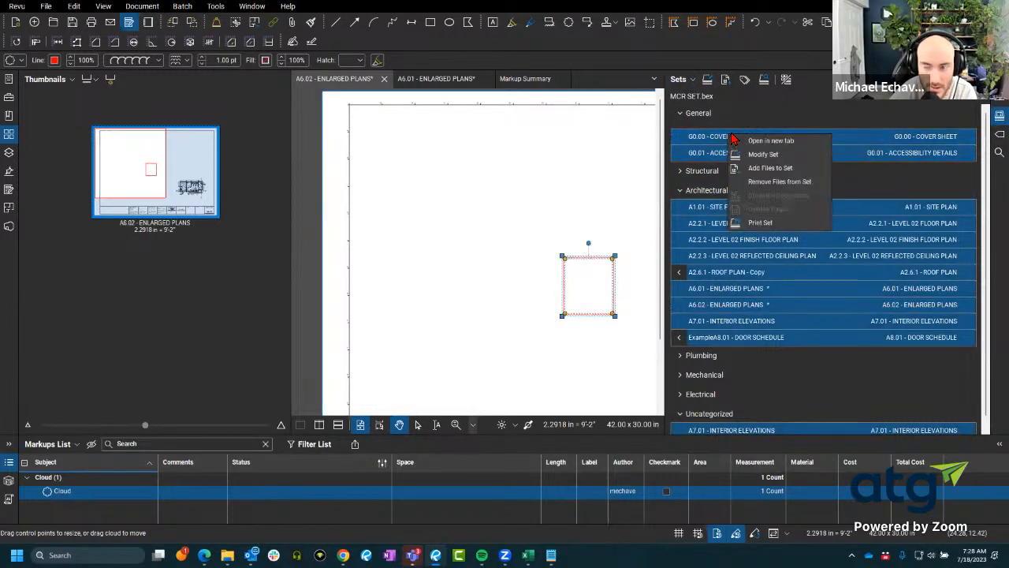
click(765, 107)
- Look through the properties of the cloud markup on A6.02 and return to the set's sheet list
click(1000, 97)
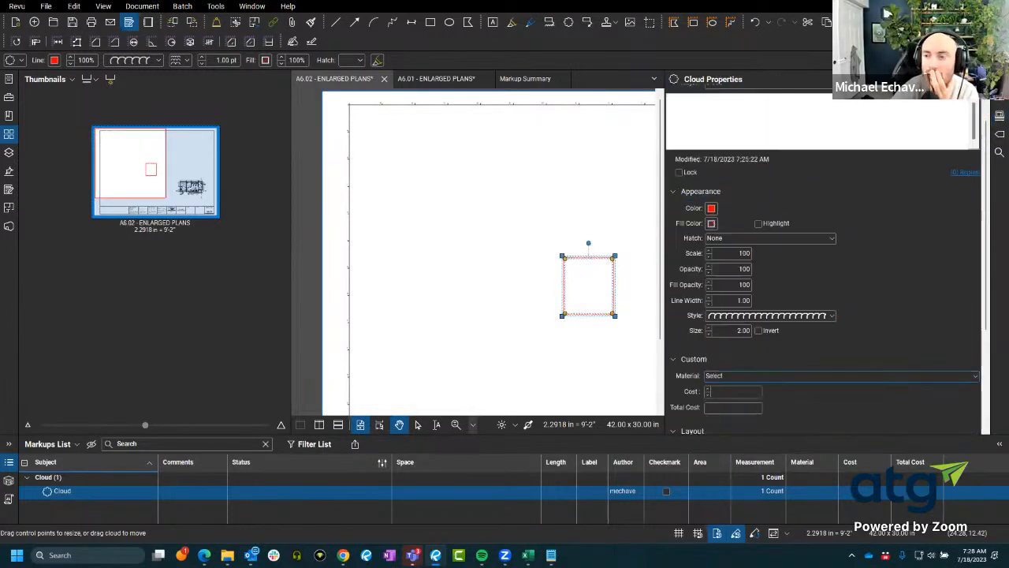
scroll(824, 260, down, 5)
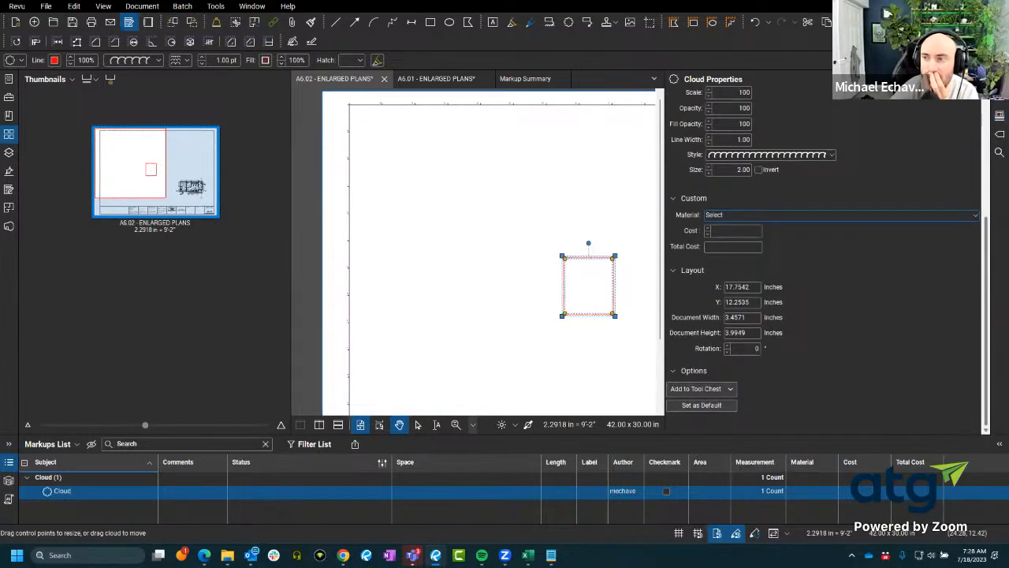
click(1000, 97)
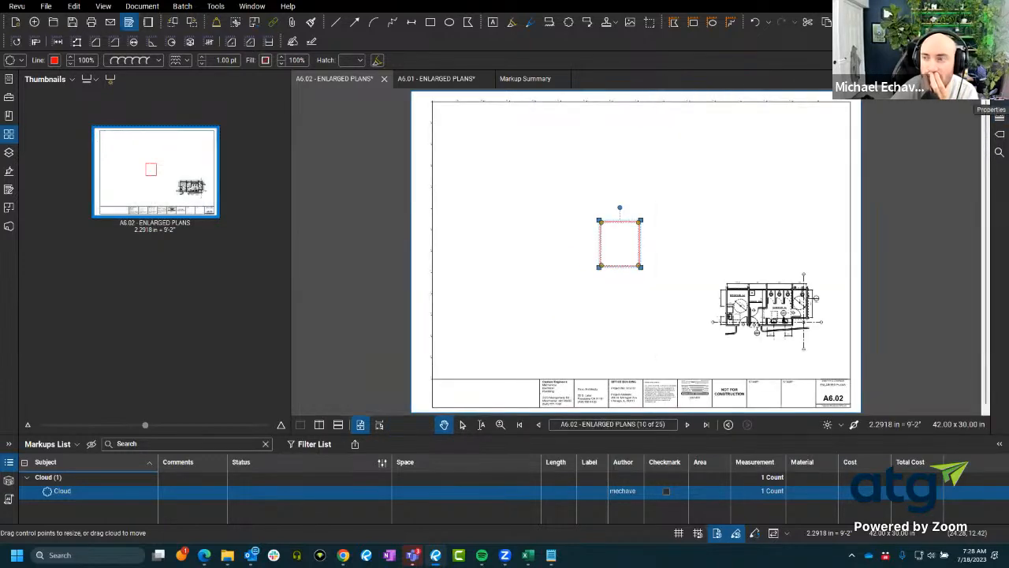
click(1000, 115)
- Check the publishing and printing choices available for the set
click(689, 82)
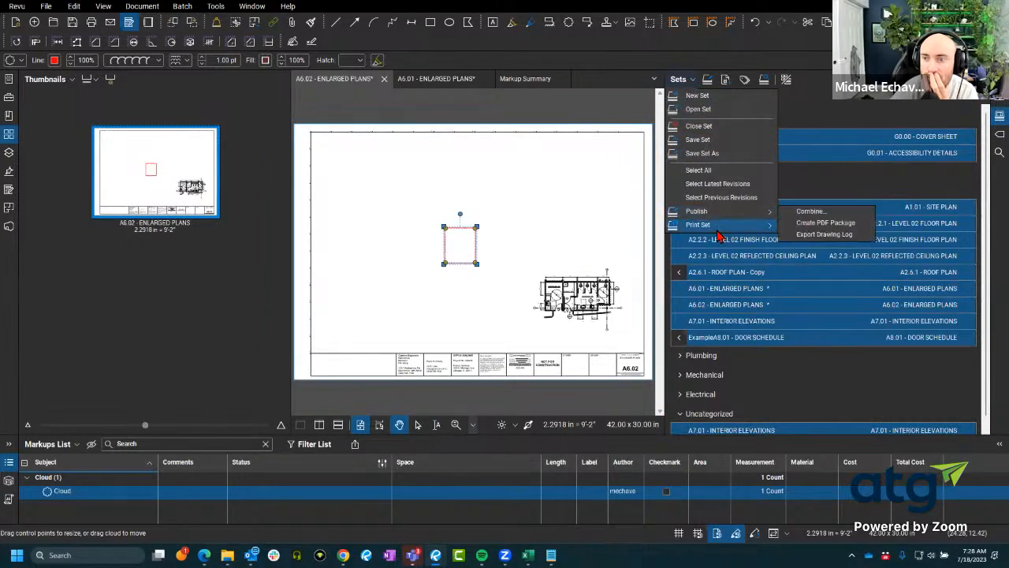
mouse_move(718, 227)
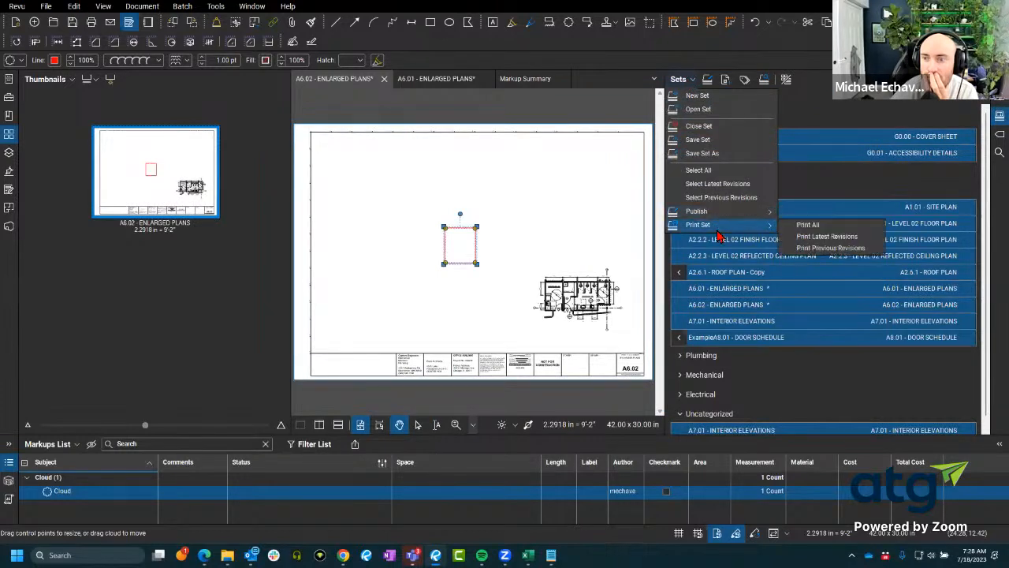
click(816, 104)
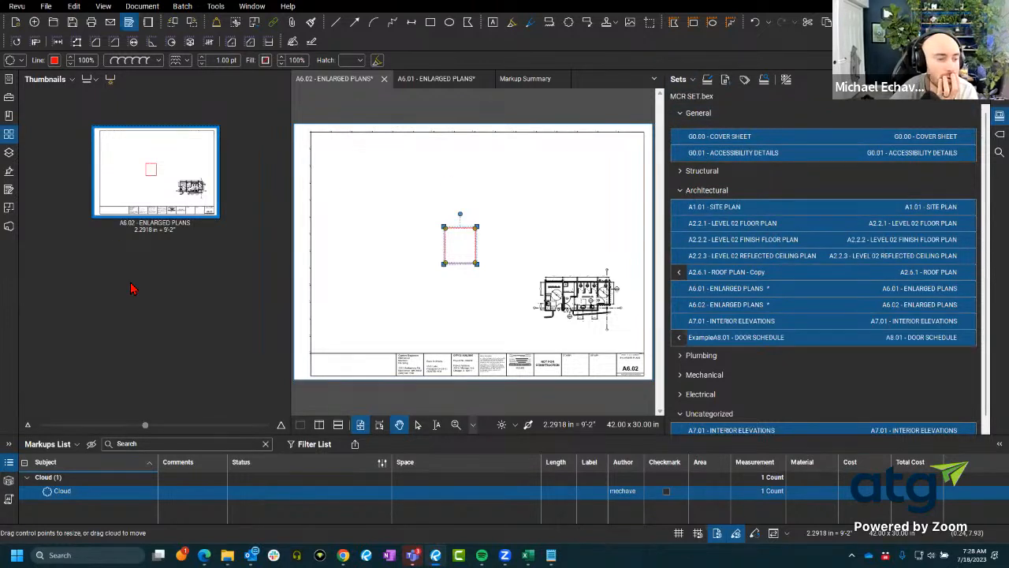
- Start a PDF markup summary from the A6.02 - ENLARGED PLANS page and add the open set's files to it
right_click(168, 172)
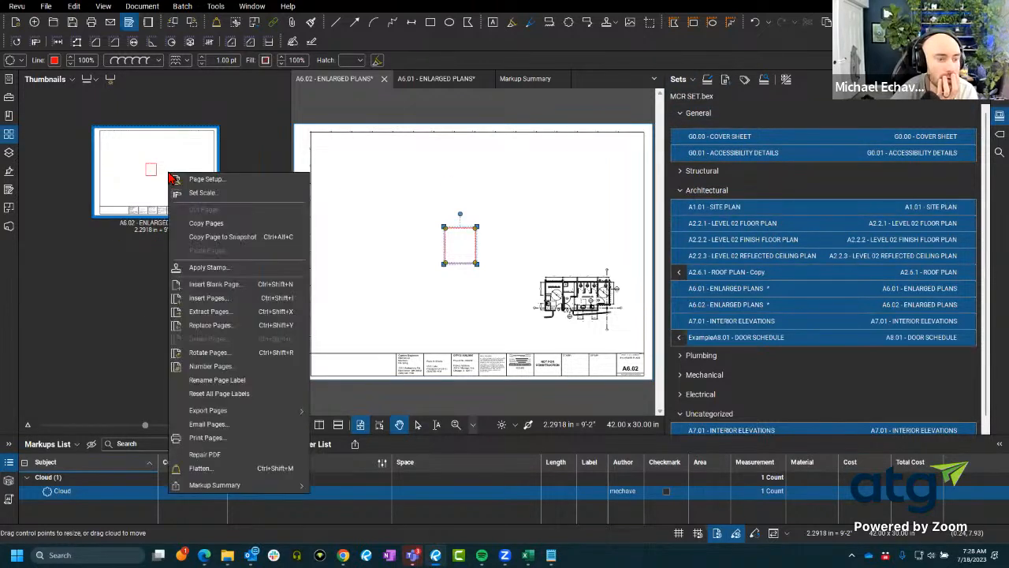
mouse_move(218, 493)
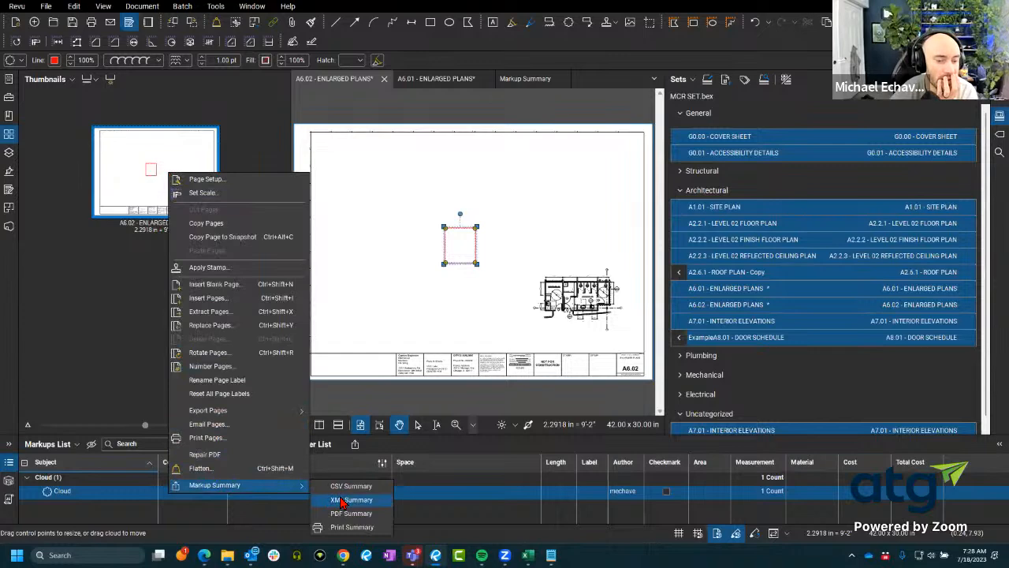
click(355, 517)
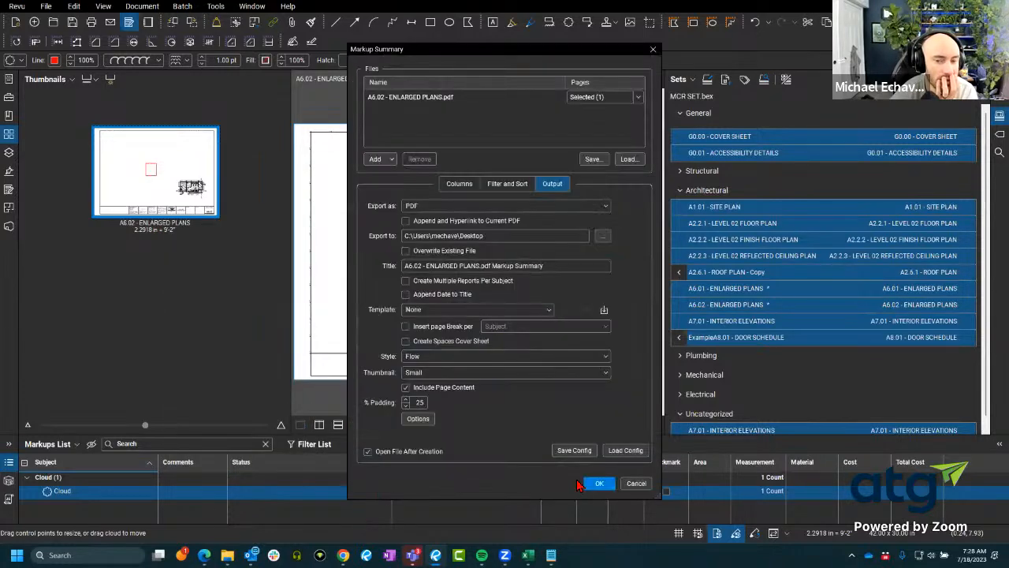
click(386, 159)
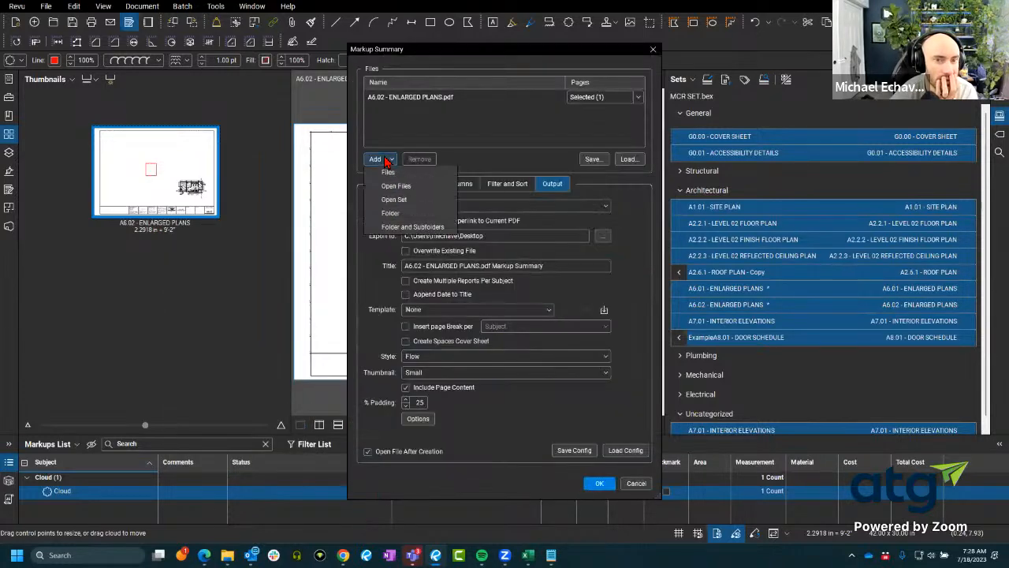
click(398, 200)
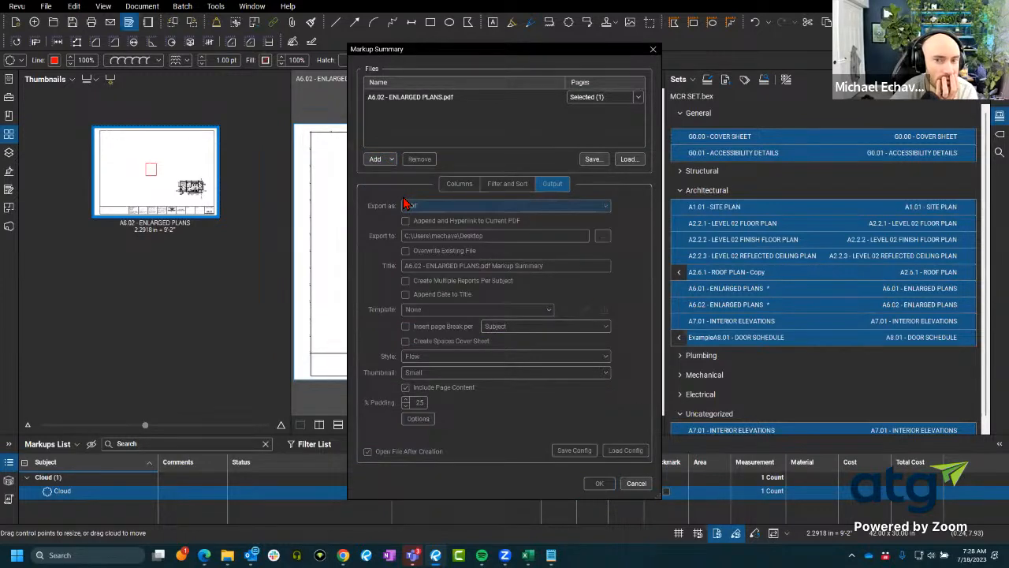
- Check the summary's file list, generate the PDF markup summary with all the set files and go to its page 2
click(627, 115)
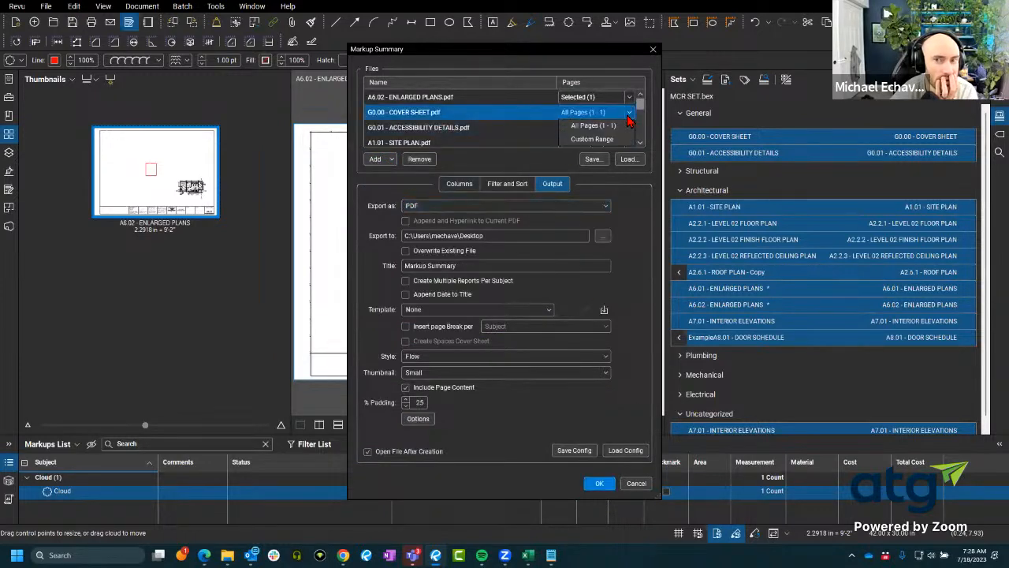
scroll(644, 114, down, 4)
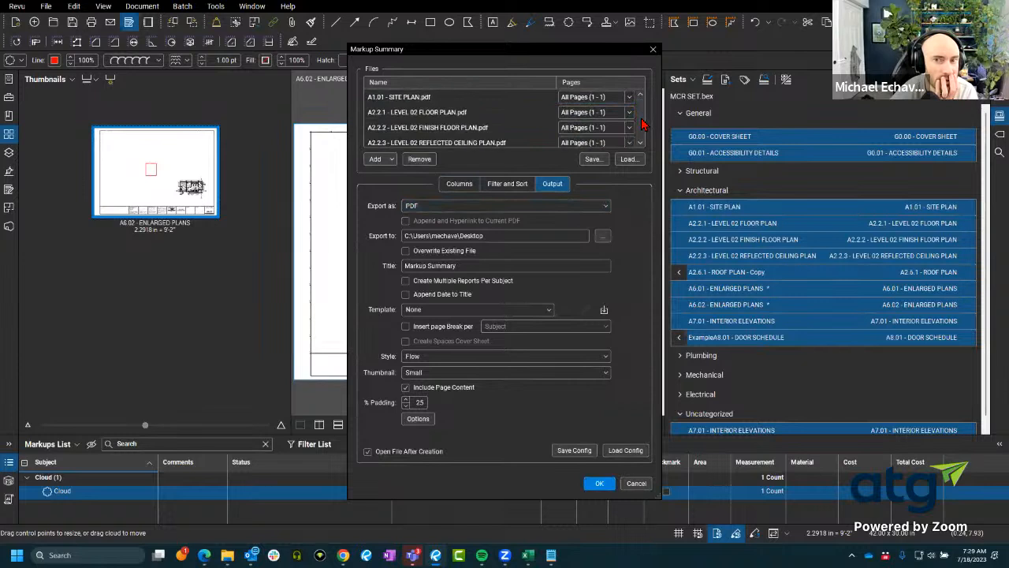
scroll(642, 130, up, 4)
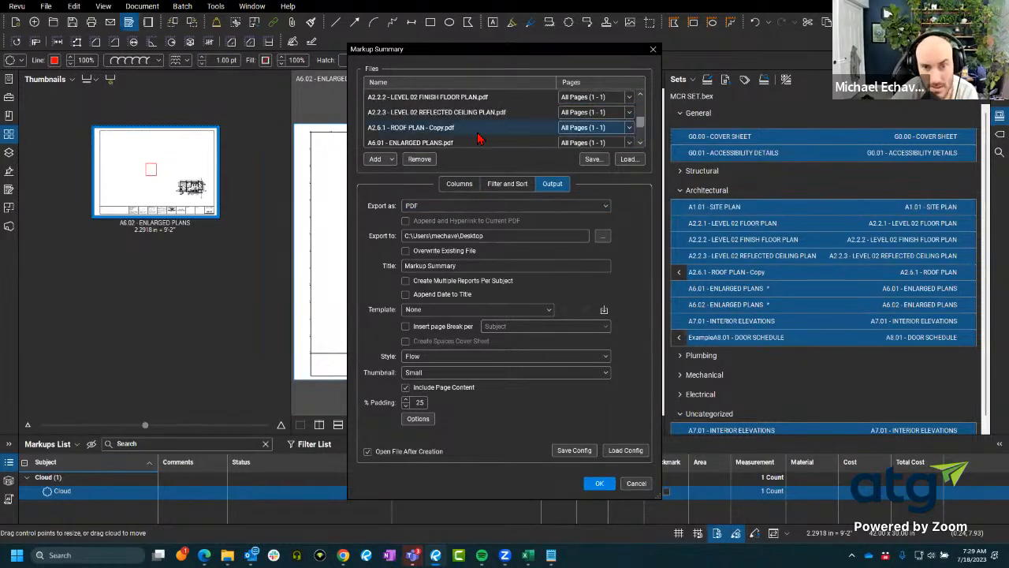
scroll(453, 136, down, 4)
scroll(454, 136, up, 5)
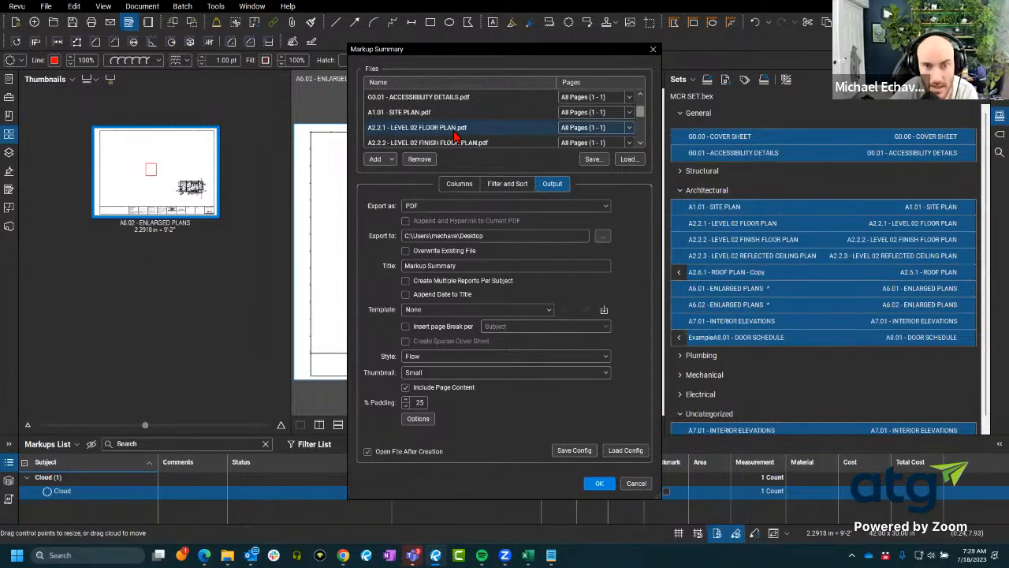
click(593, 482)
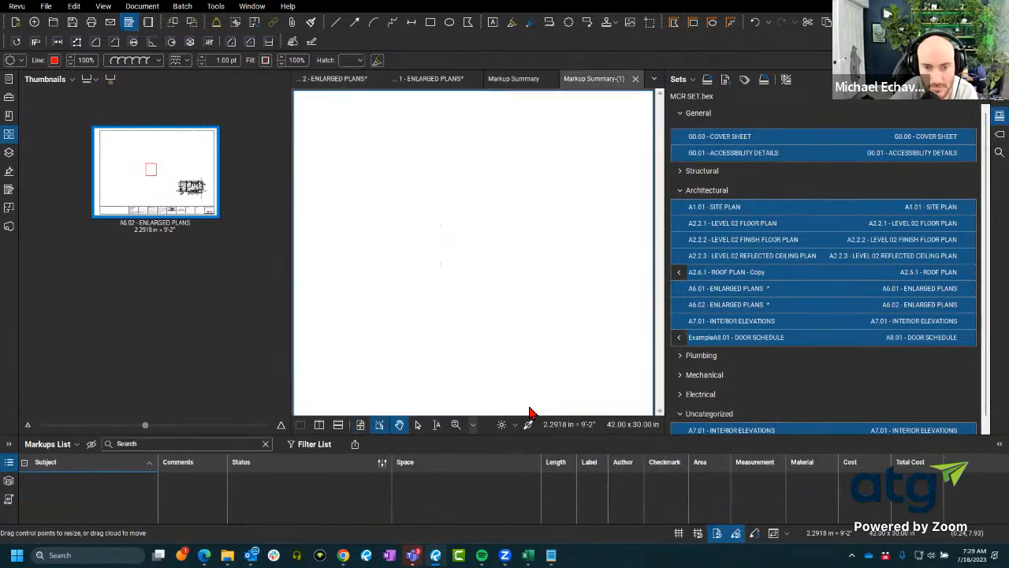
click(229, 197)
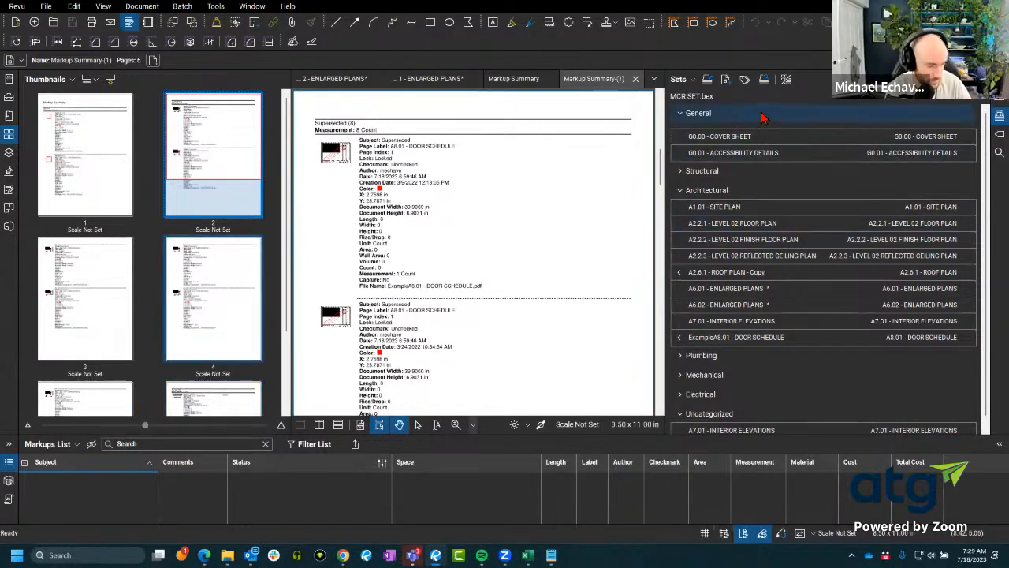
- Collapse all categories of the set and close both markup summaries, A6.01 and A6.02, without saving changes
click(679, 114)
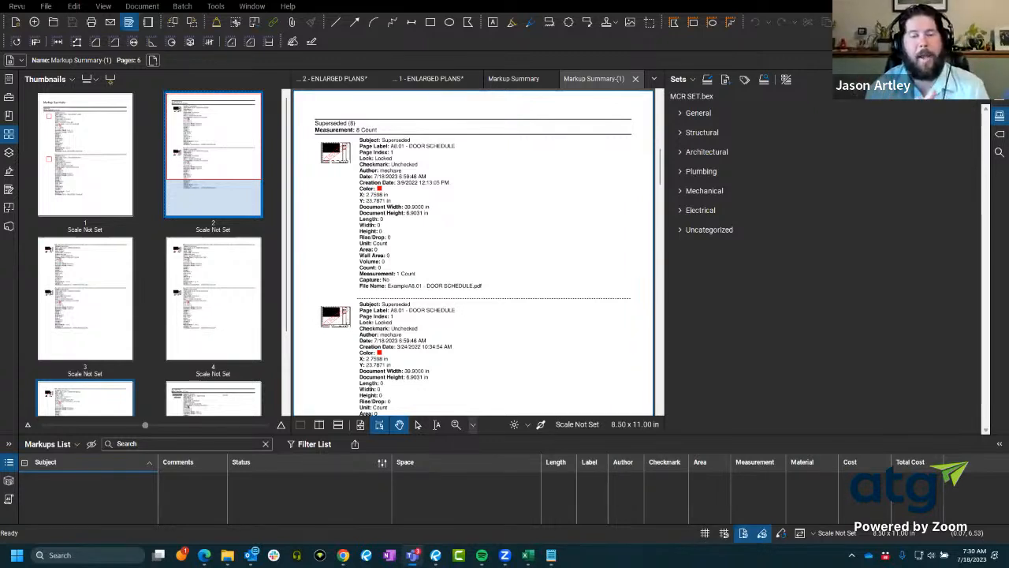
click(635, 79)
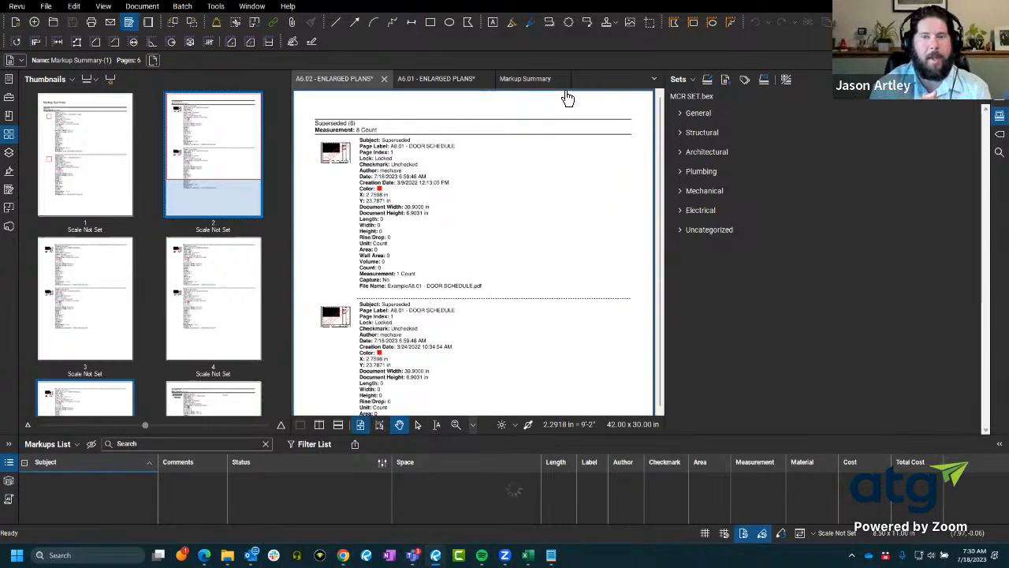
click(566, 79)
click(484, 79)
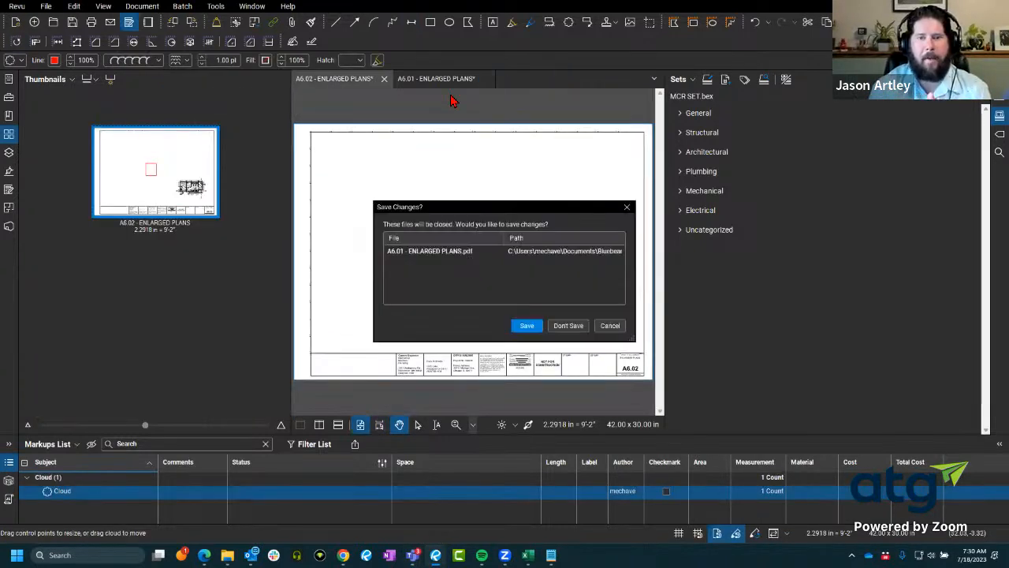
click(567, 325)
click(384, 79)
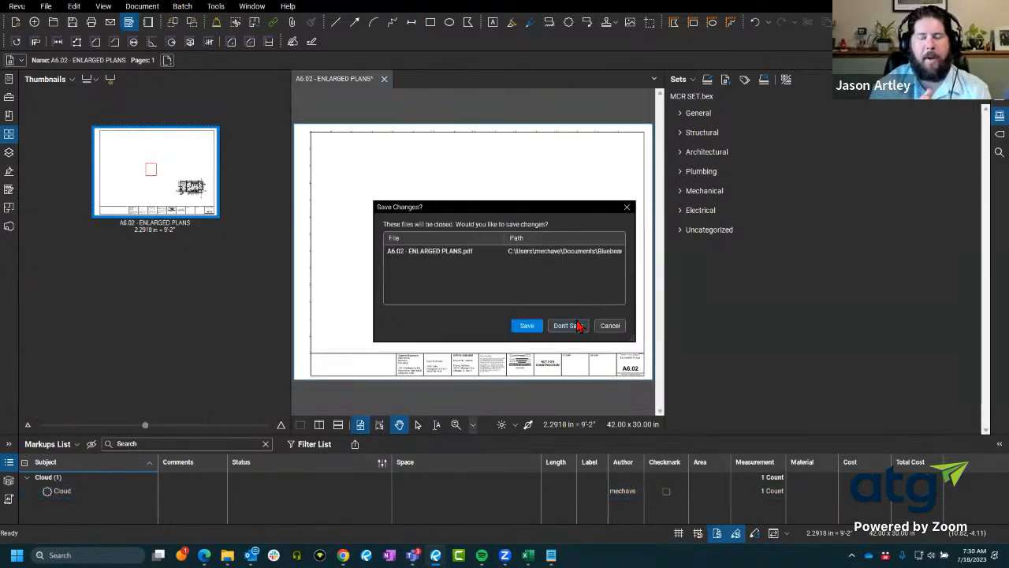
click(567, 325)
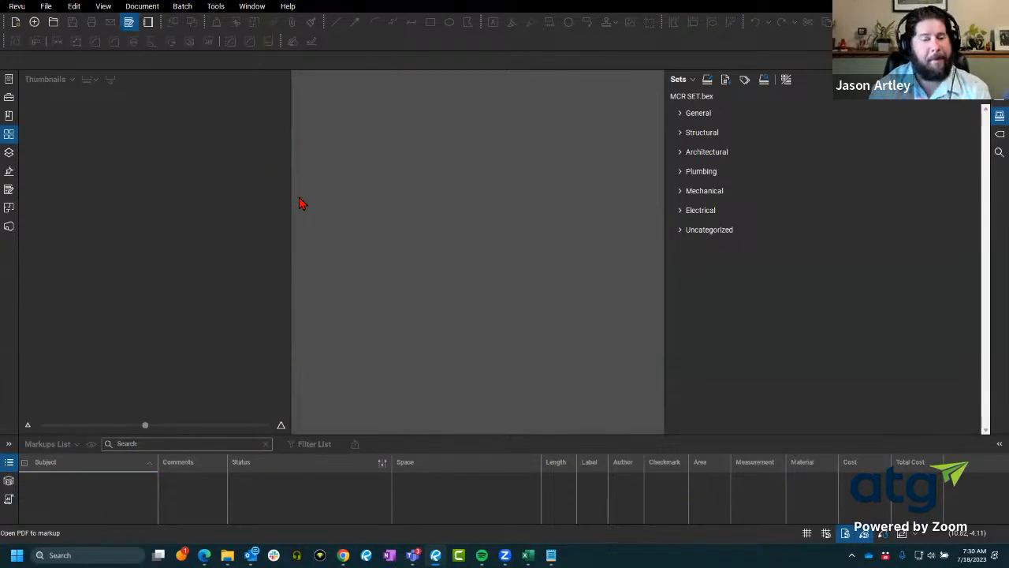
- Hide the markups list, the set's sheet list and the thumbnails to clear the workspace
click(9, 462)
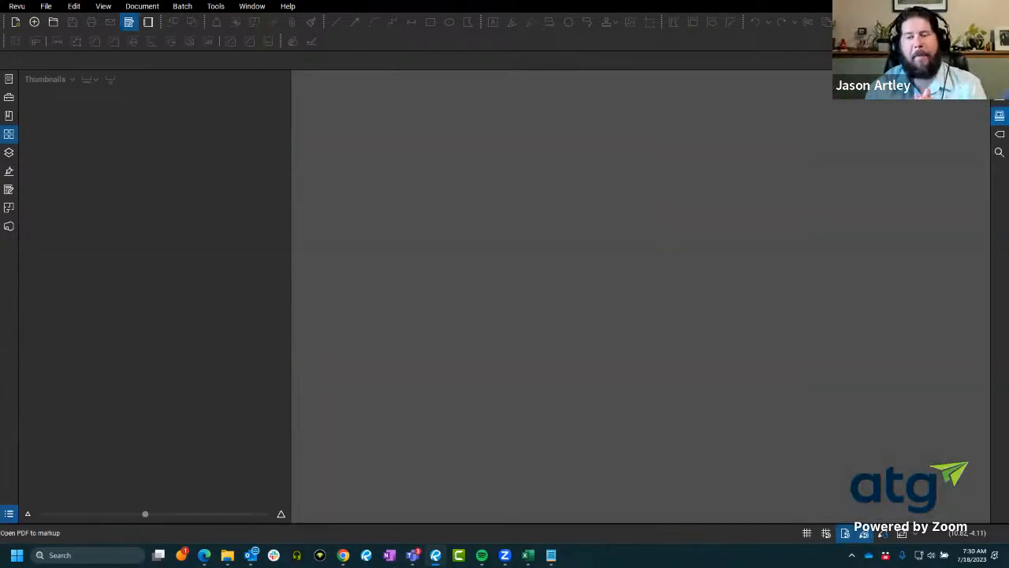
click(8, 134)
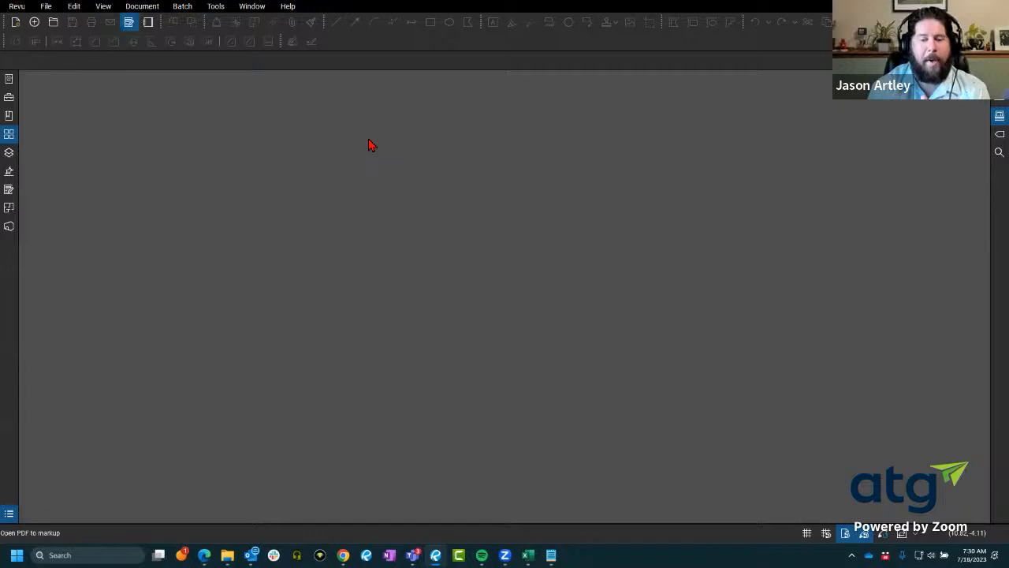